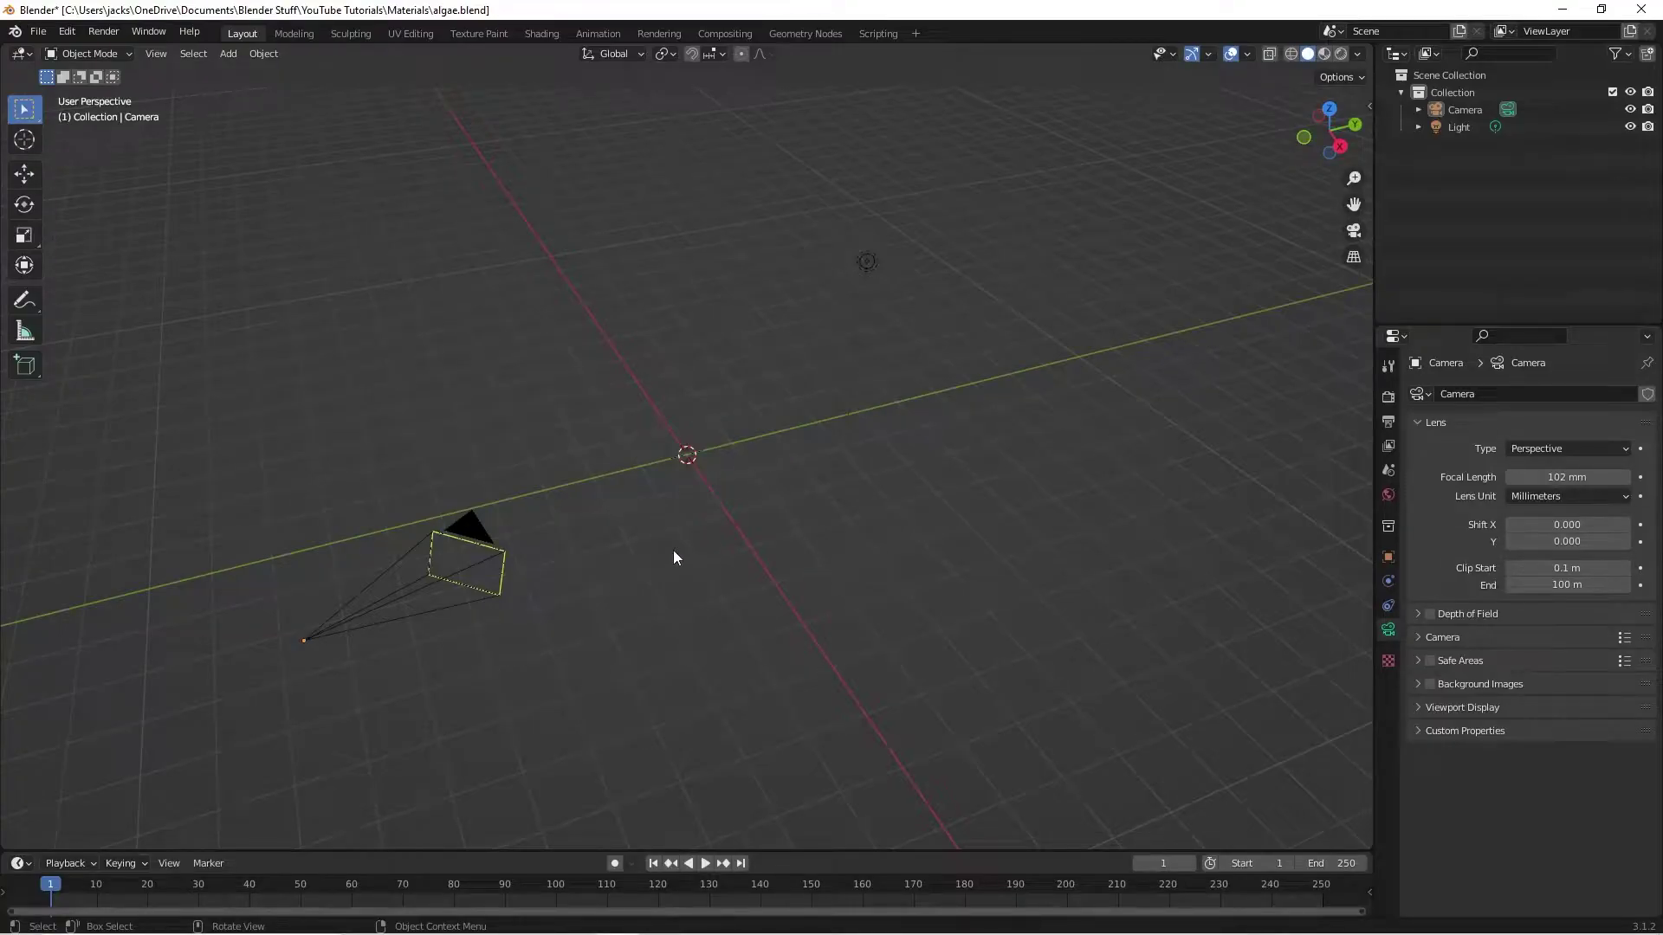
- Check the scene through the camera and select the point light to view its settings
middle_click_drag(658, 517, 711, 405)
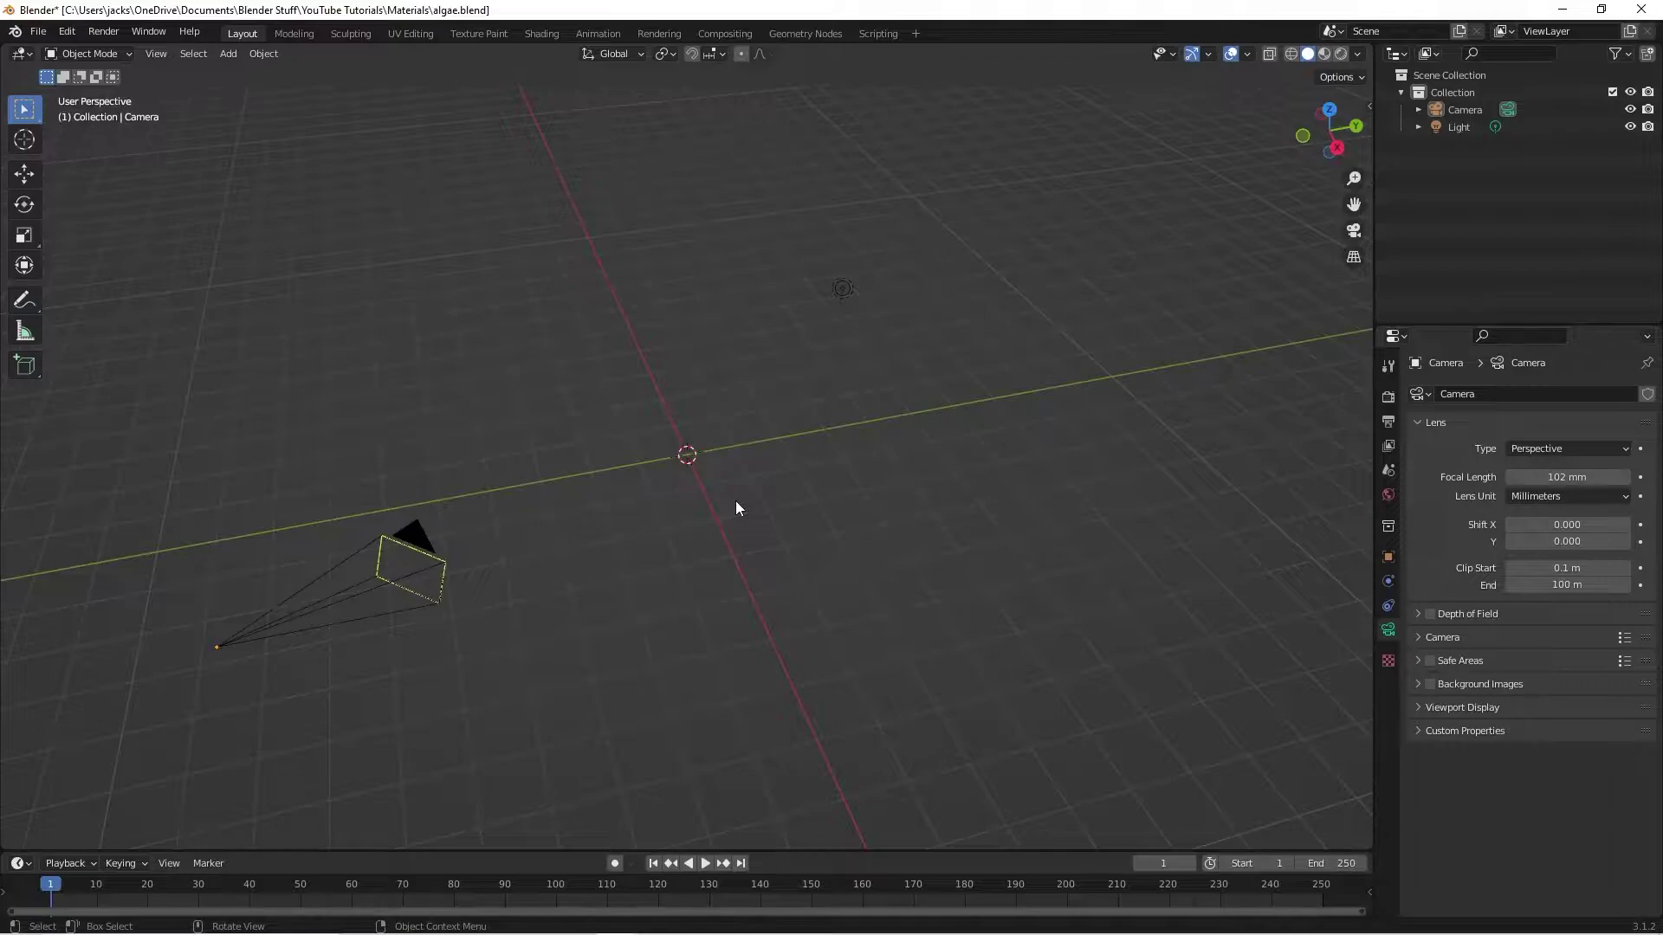
key("KP_0")
key("KP_0")
left_click(852, 315)
middle_click_drag(852, 315, 897, 368)
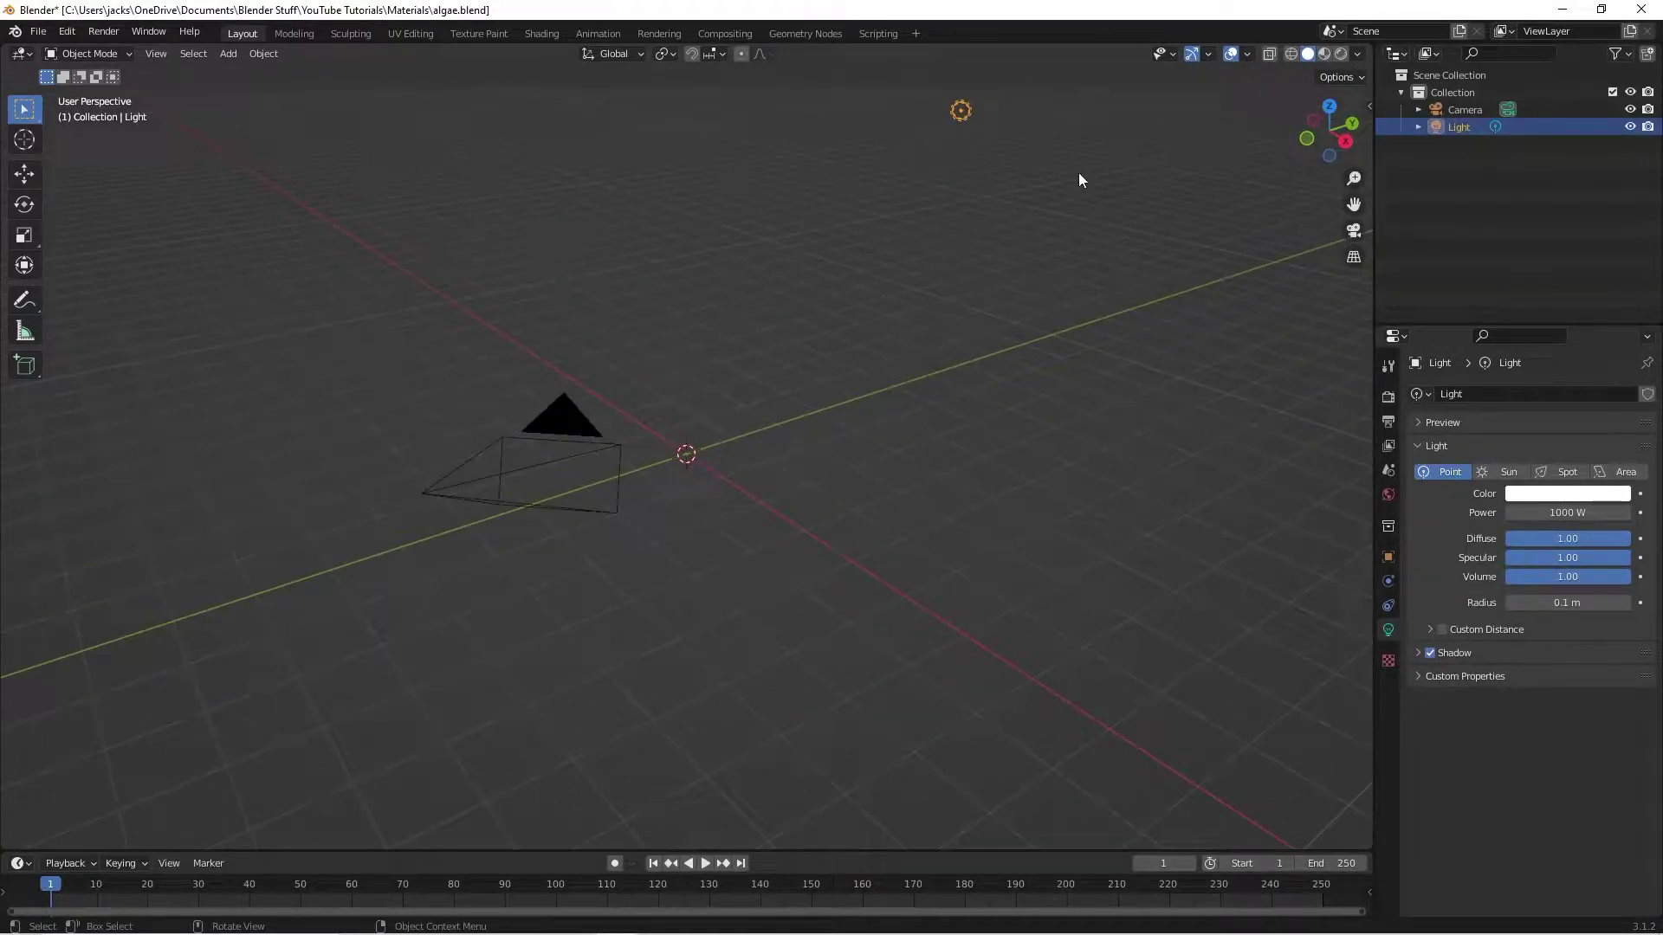
- Add an ico sphere at the world origin with 5 subdivisions
left_click(691, 451)
key("shift+a")
mouse_move(689, 450)
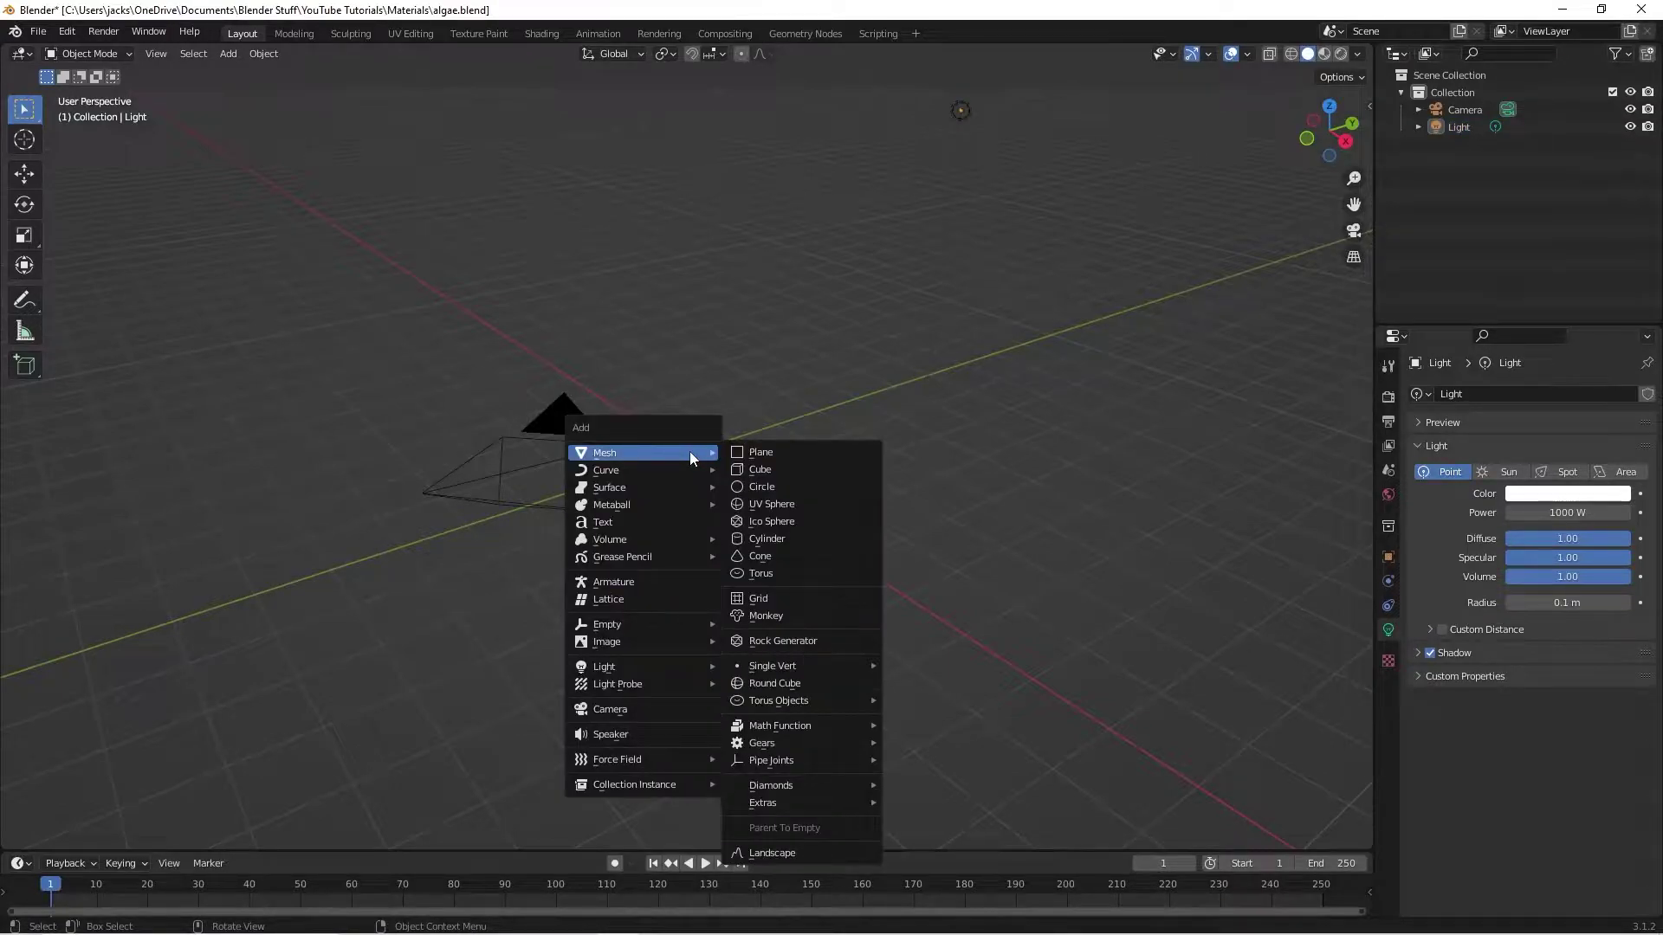
left_click(776, 522)
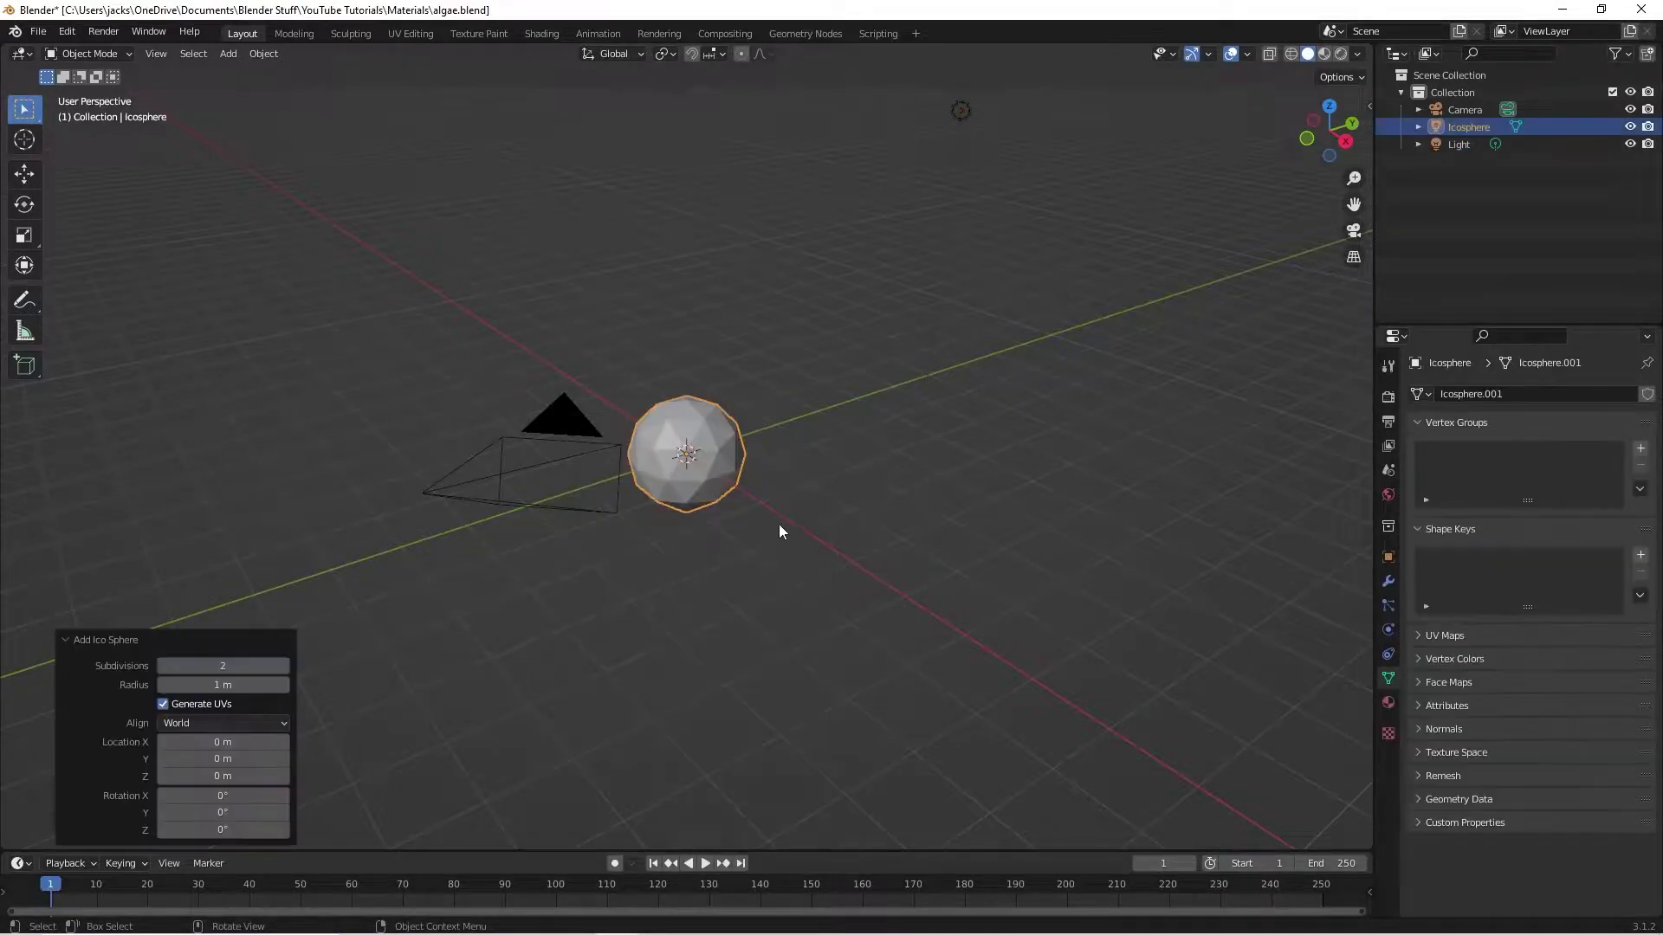
left_click(214, 665)
type("5")
key("Return")
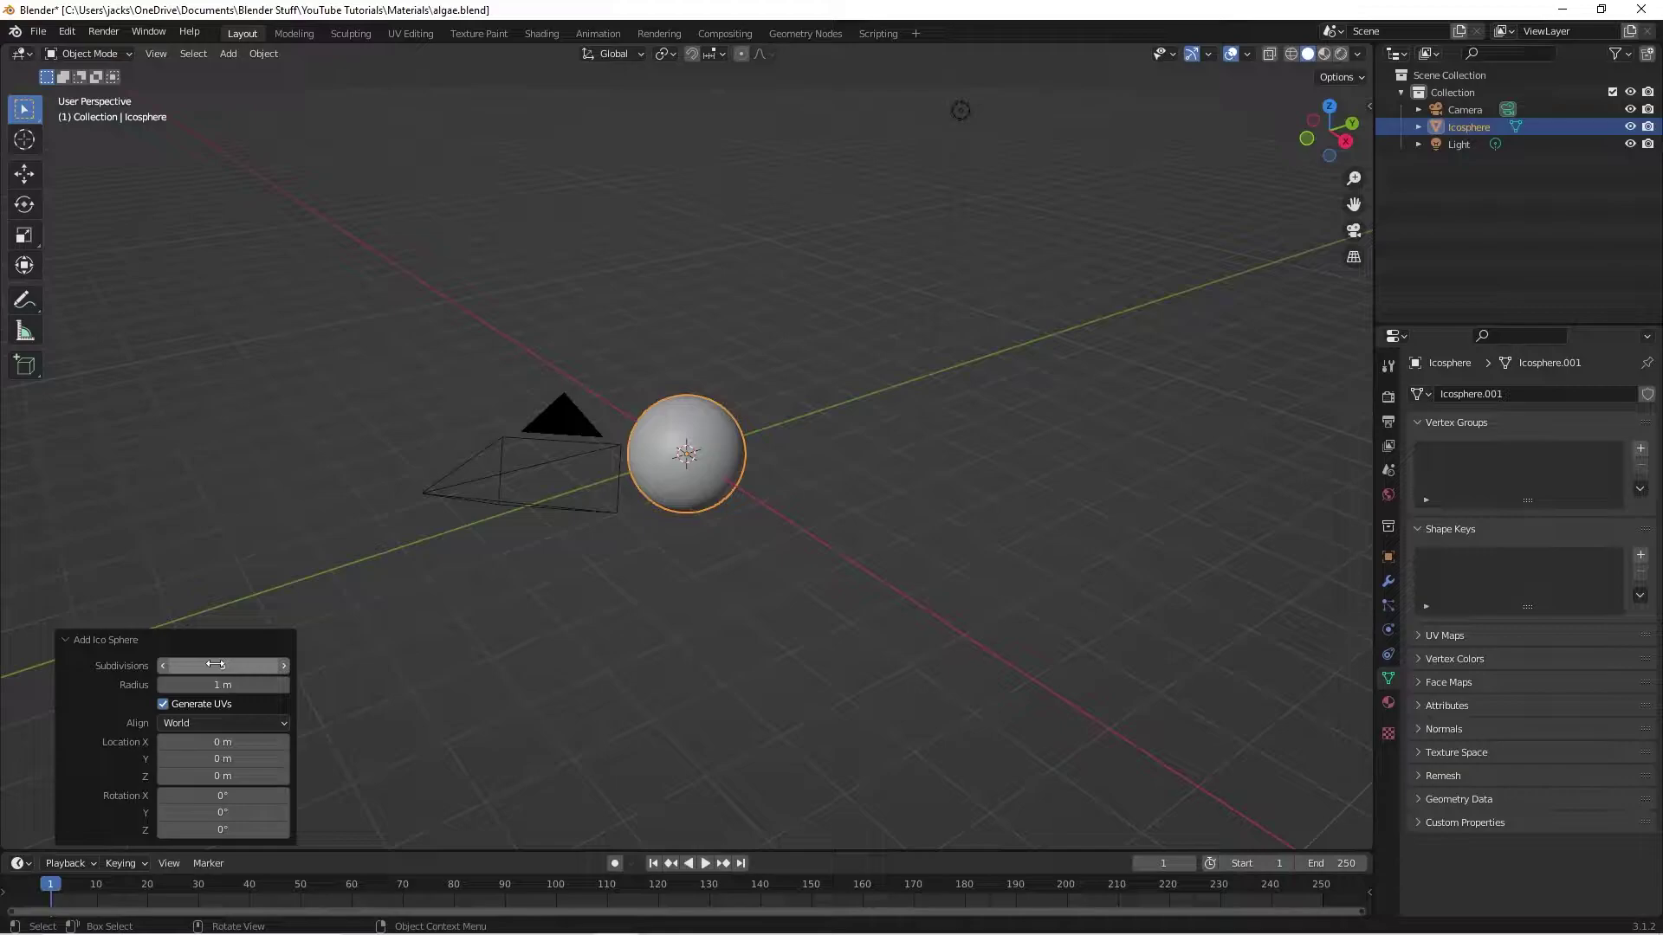
- Shade the ico sphere smooth, deselect it and save the file
right_click(662, 459)
left_click(636, 473)
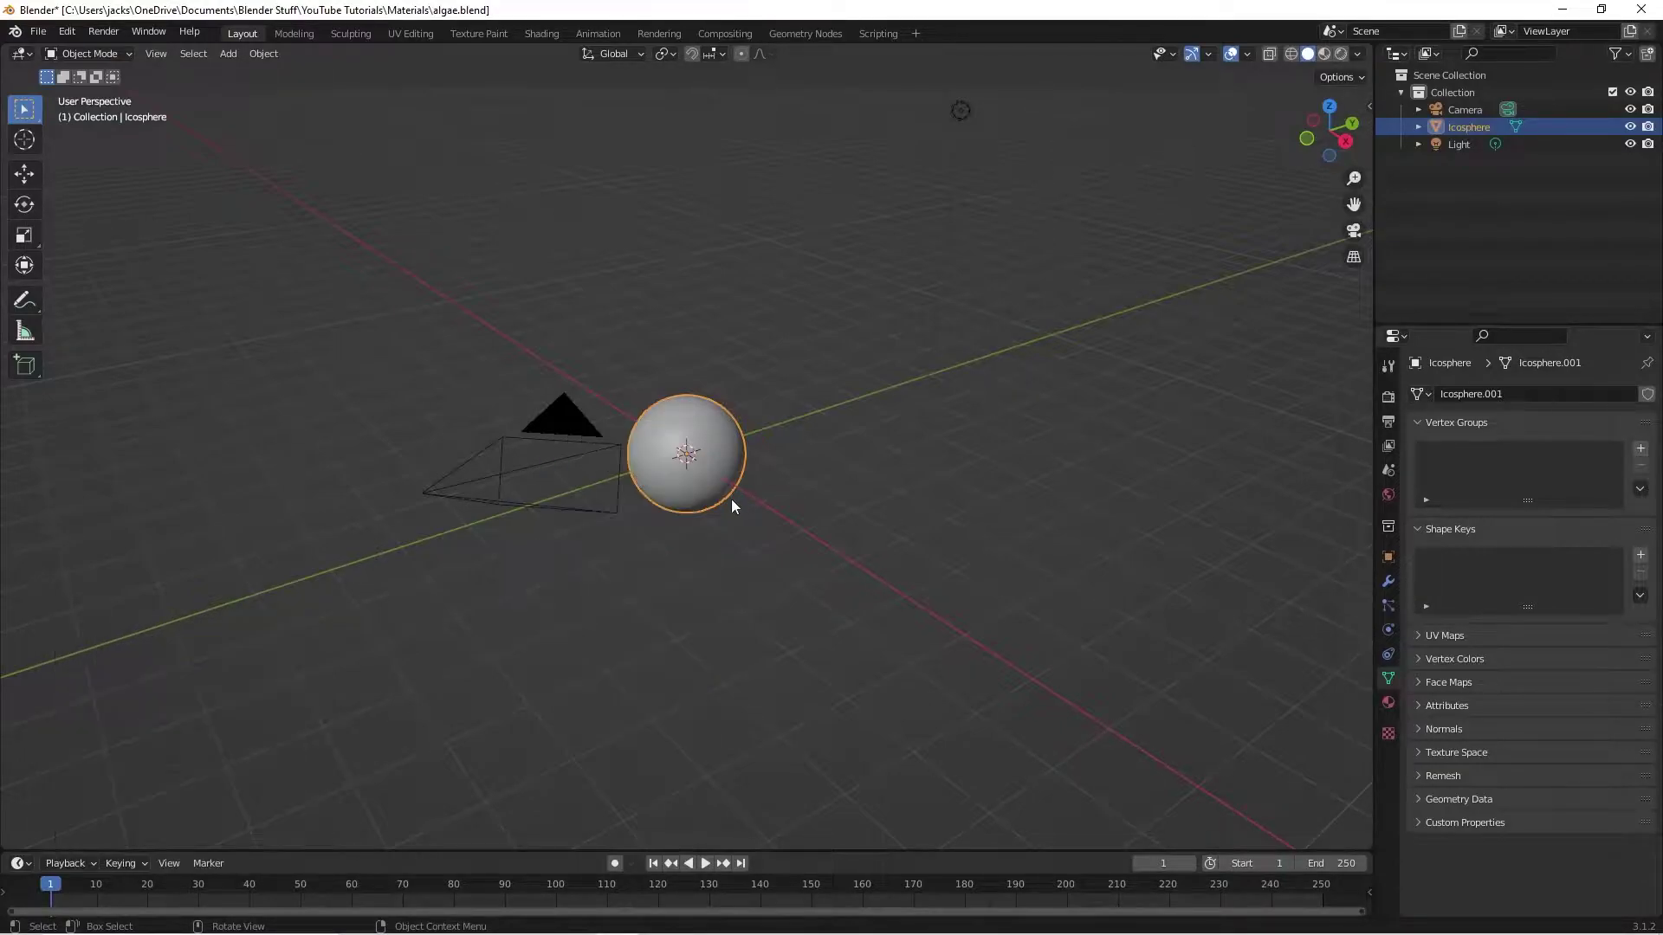
middle_click_drag(731, 499, 755, 492)
left_click(755, 492)
key("ctrl+s")
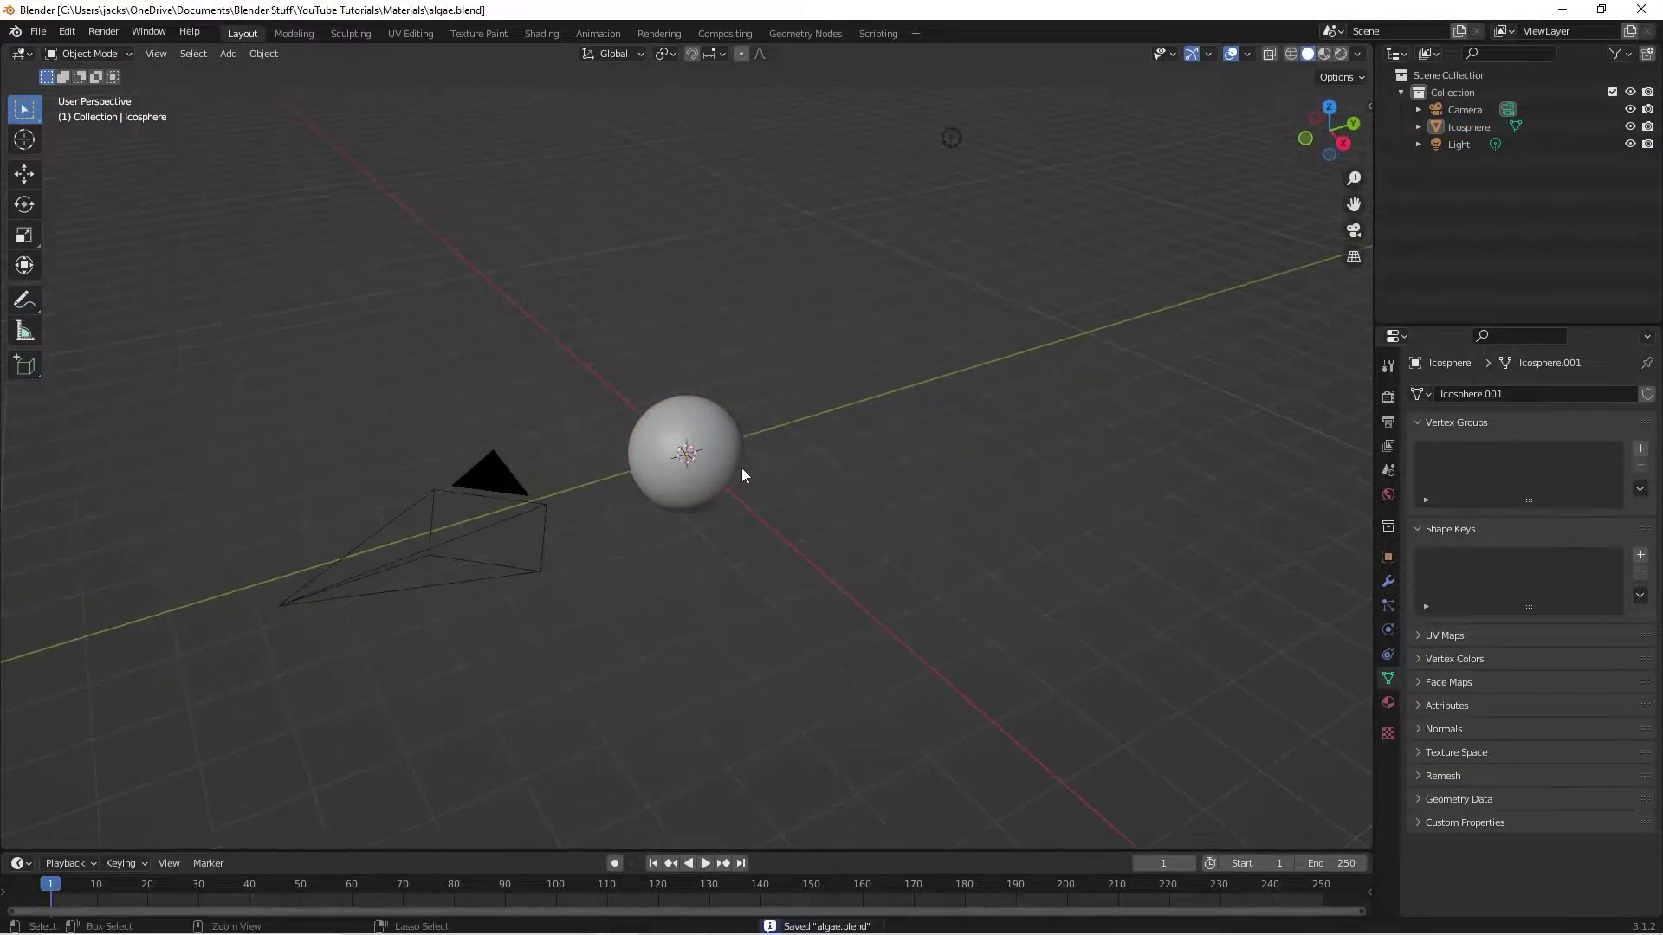
- Show the sphere through the camera in rendered shading and open the scene's render properties
key("KP_0")
left_click(1340, 54)
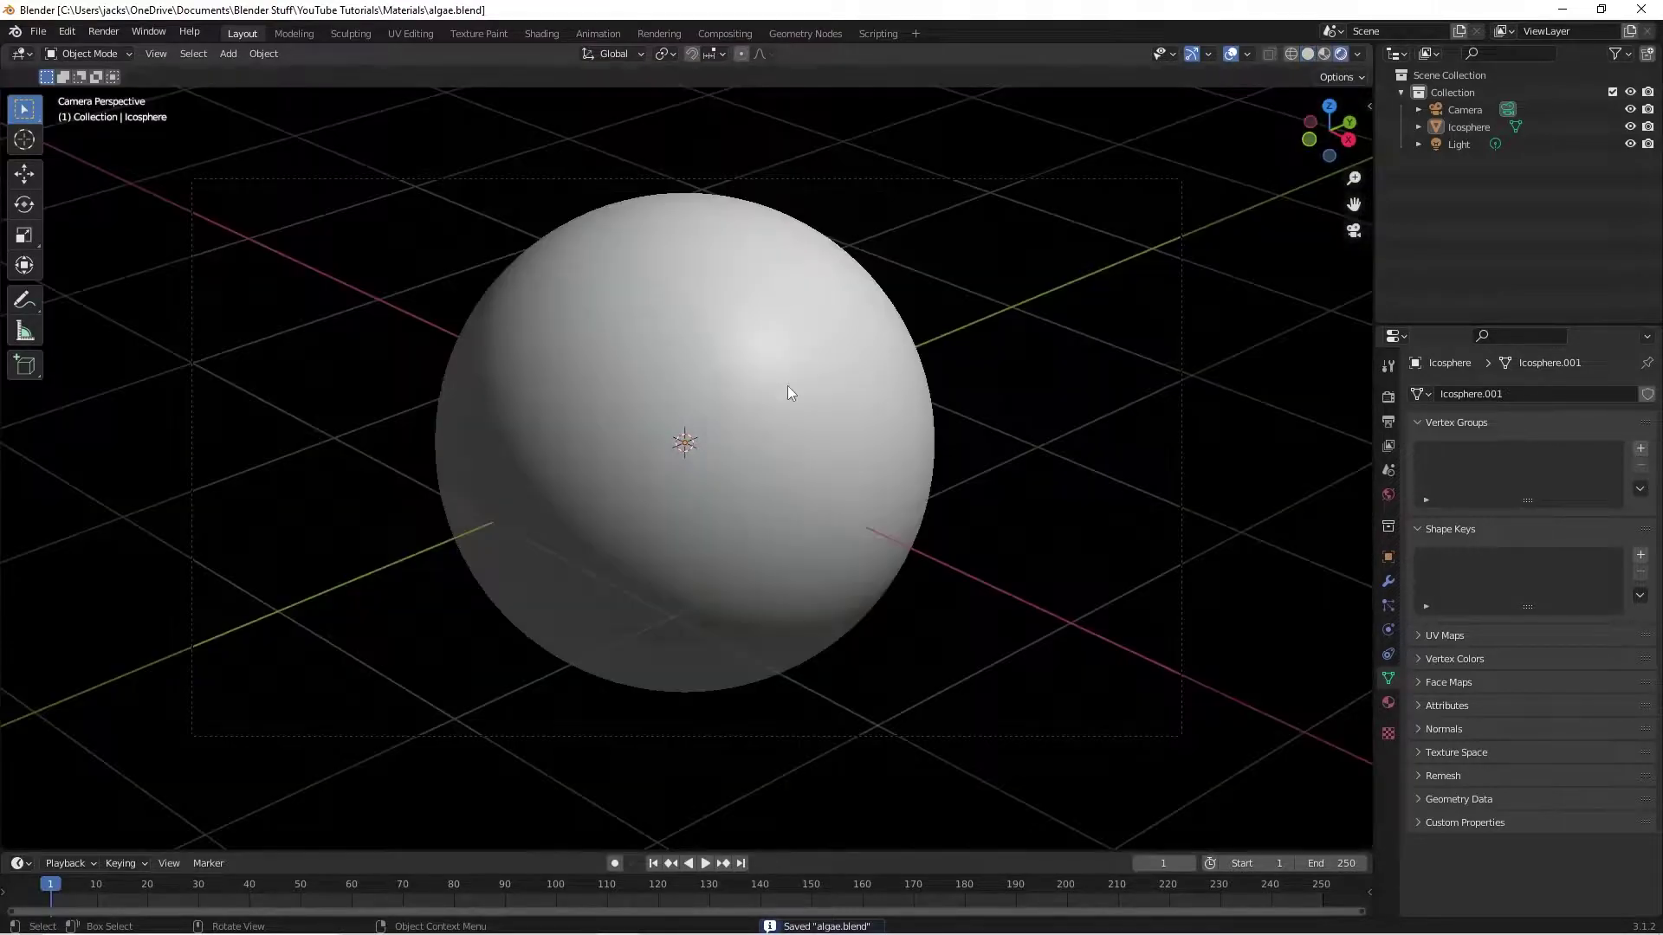
left_click(728, 426)
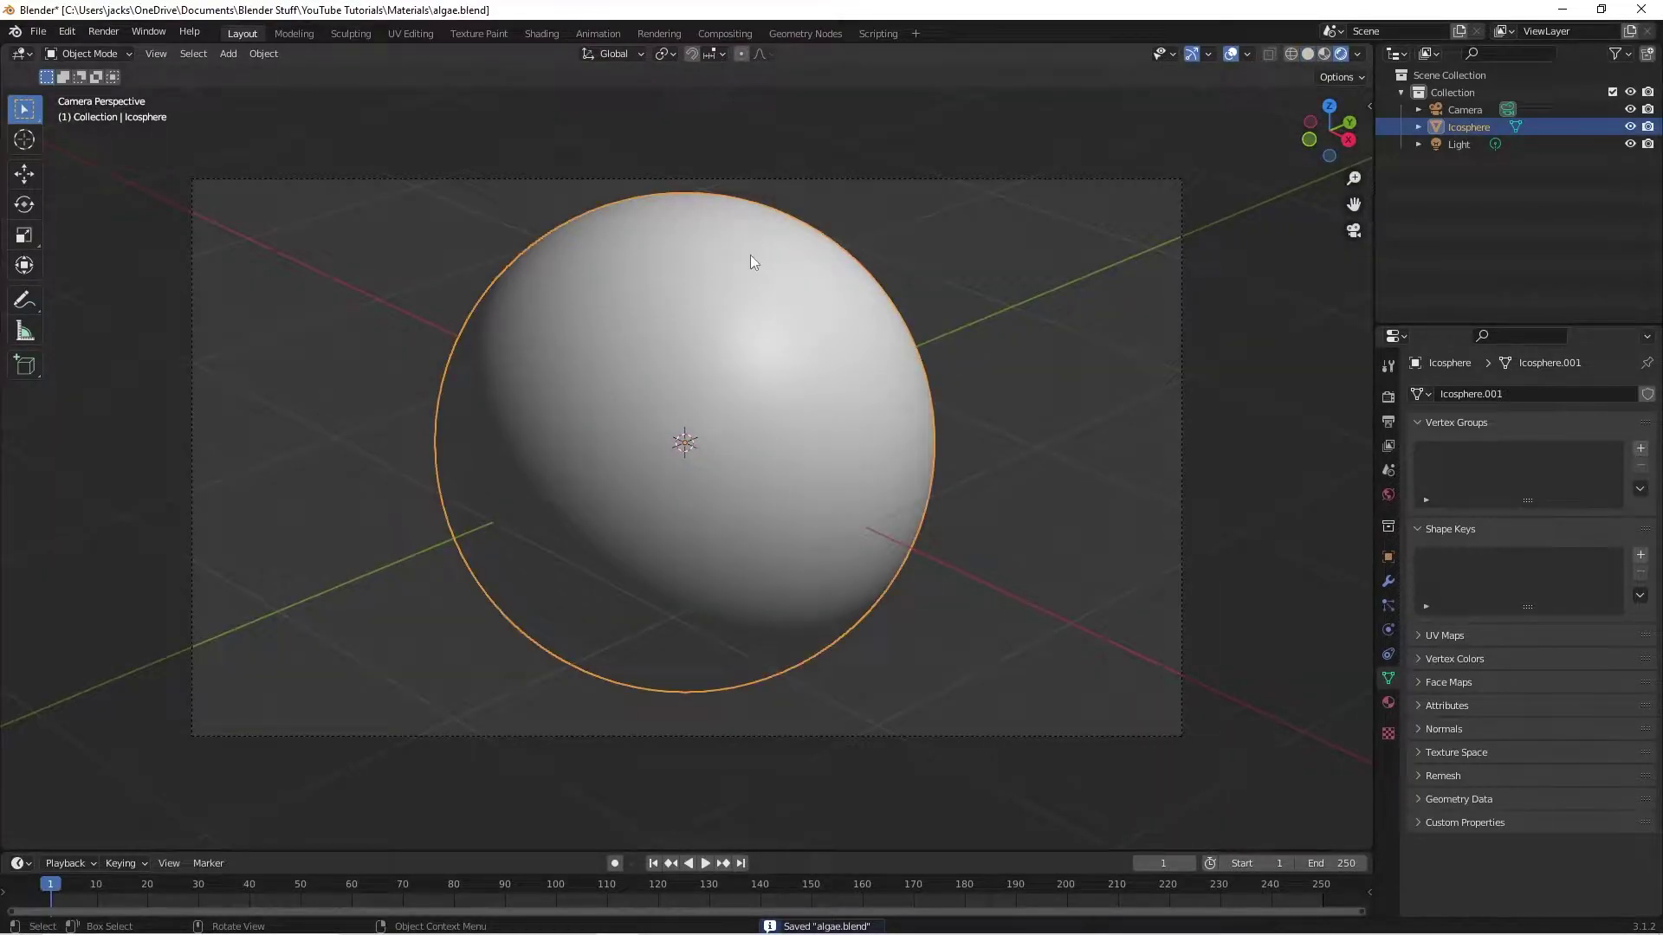
left_click(1388, 399)
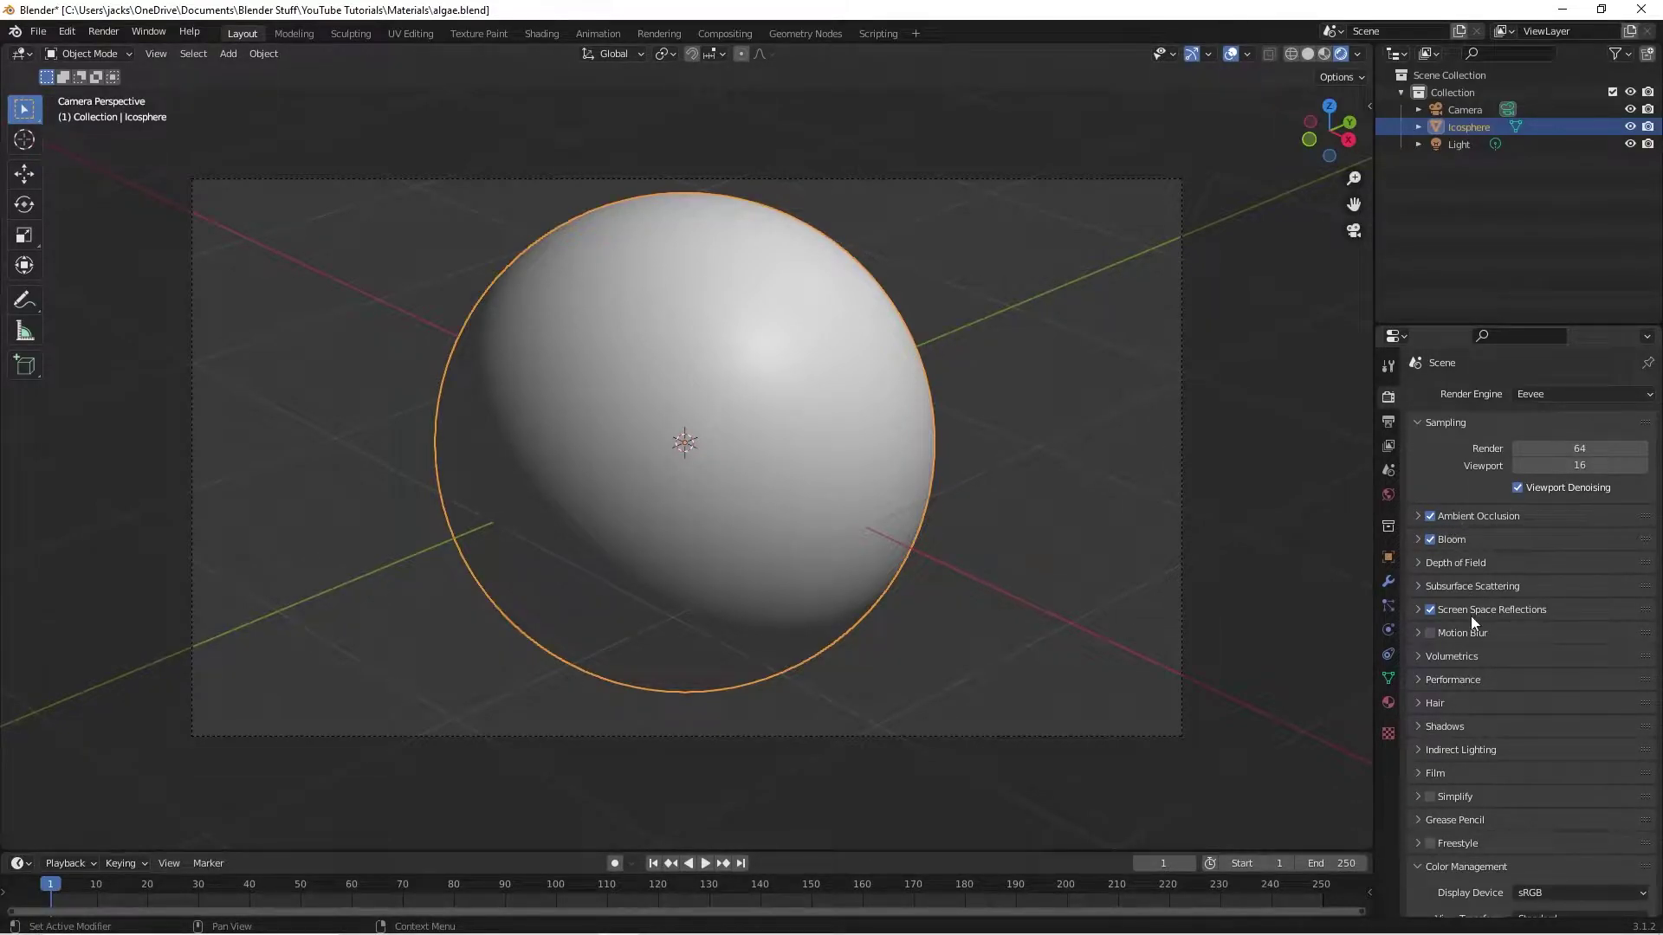
left_click(1026, 561)
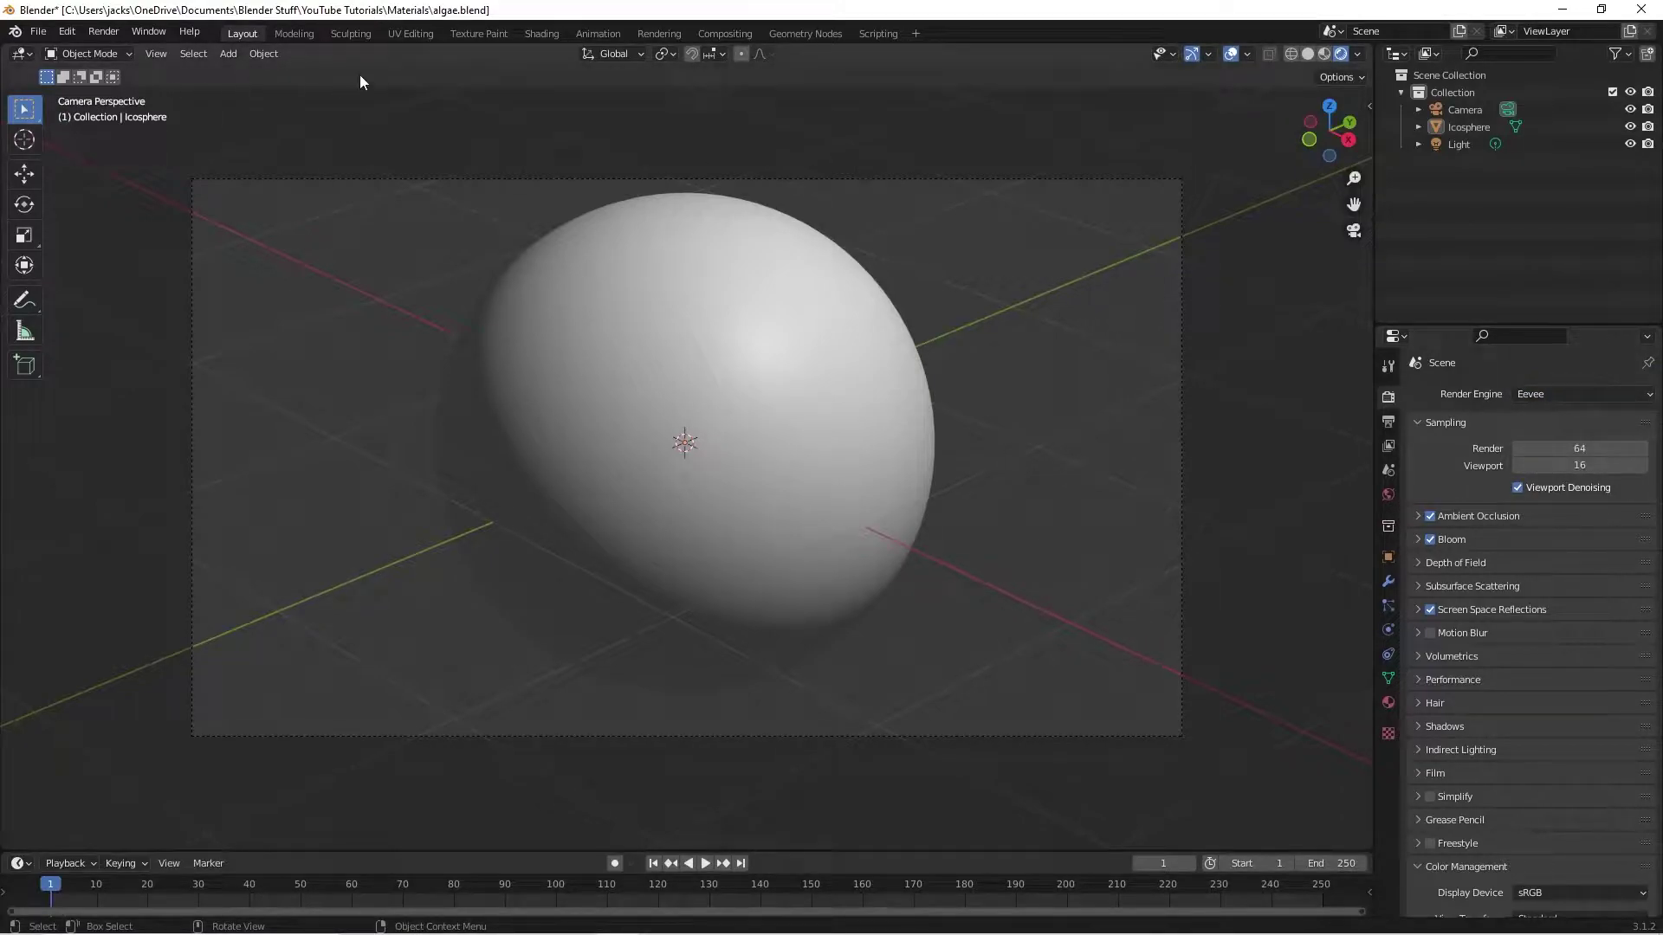
- Switch to the Shading workspace and close the image editor, file browser and 3D viewport so the shader editor fills the space
left_click(538, 36)
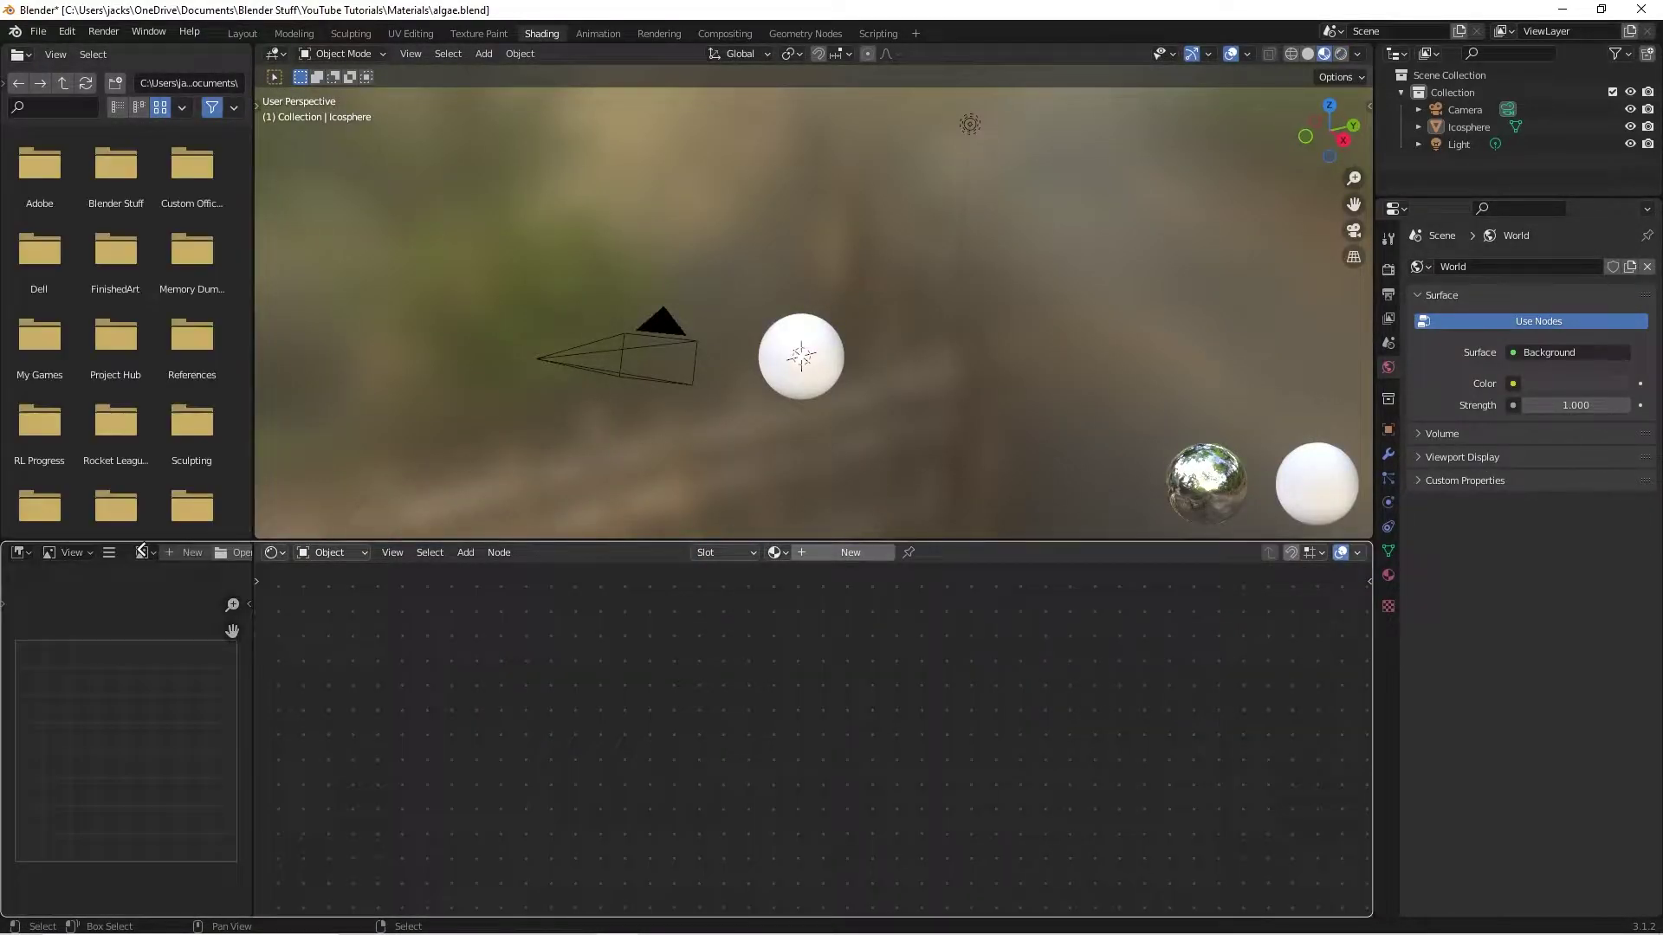
left_click_drag(141, 551, 143, 547)
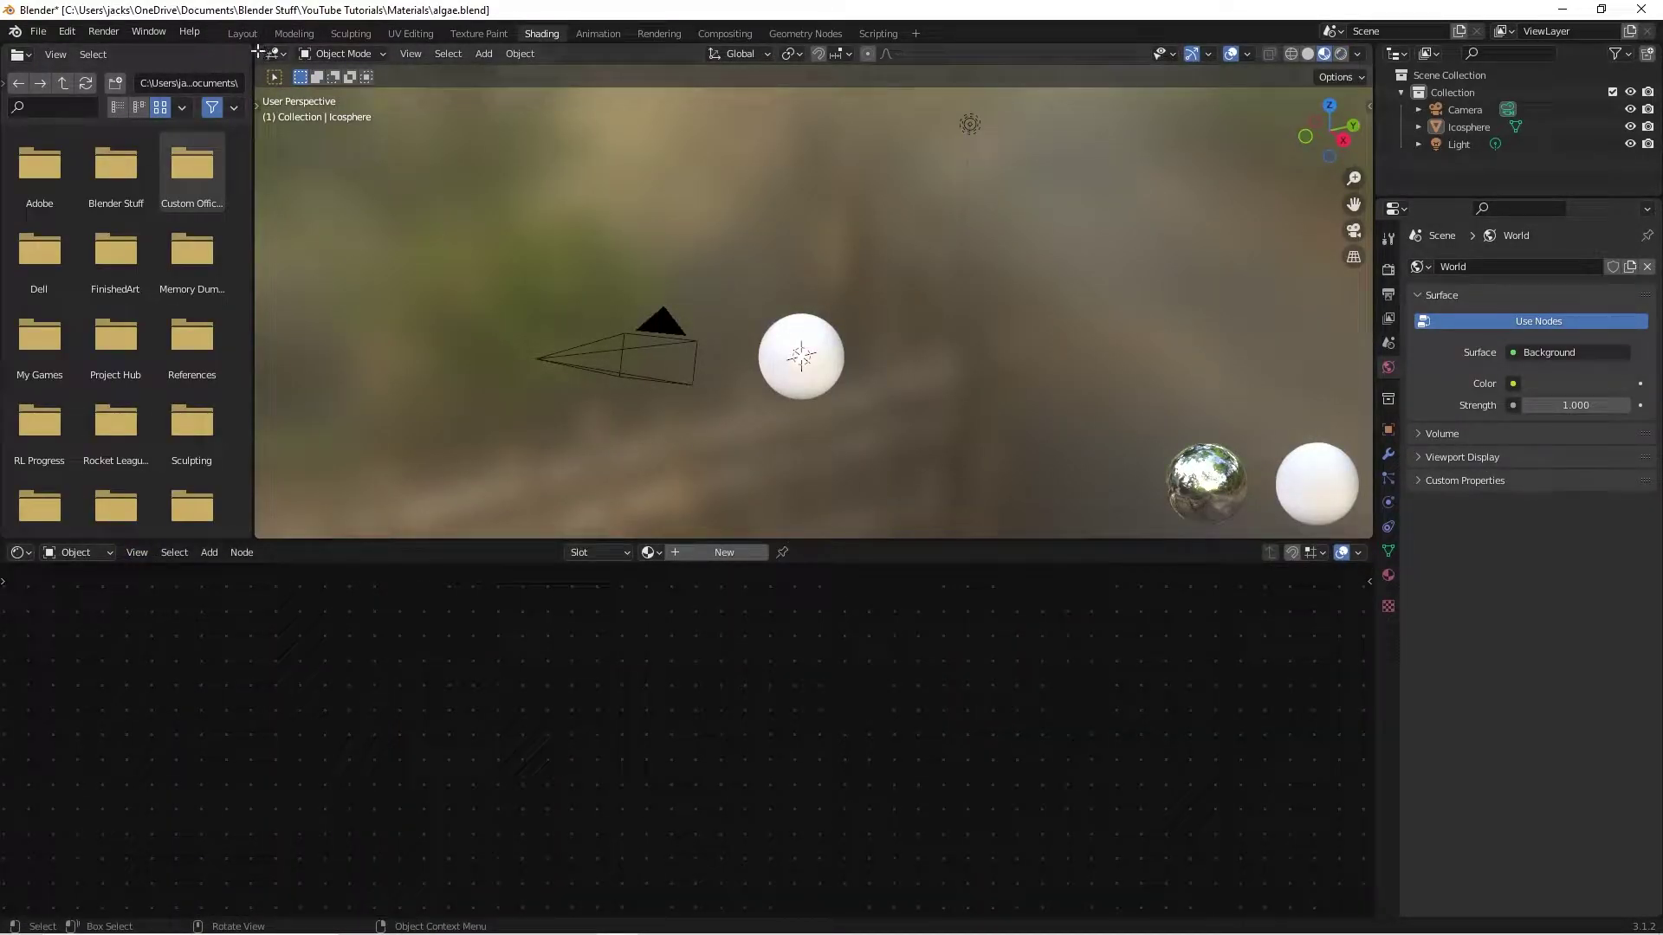
left_click_drag(258, 49, 162, 59)
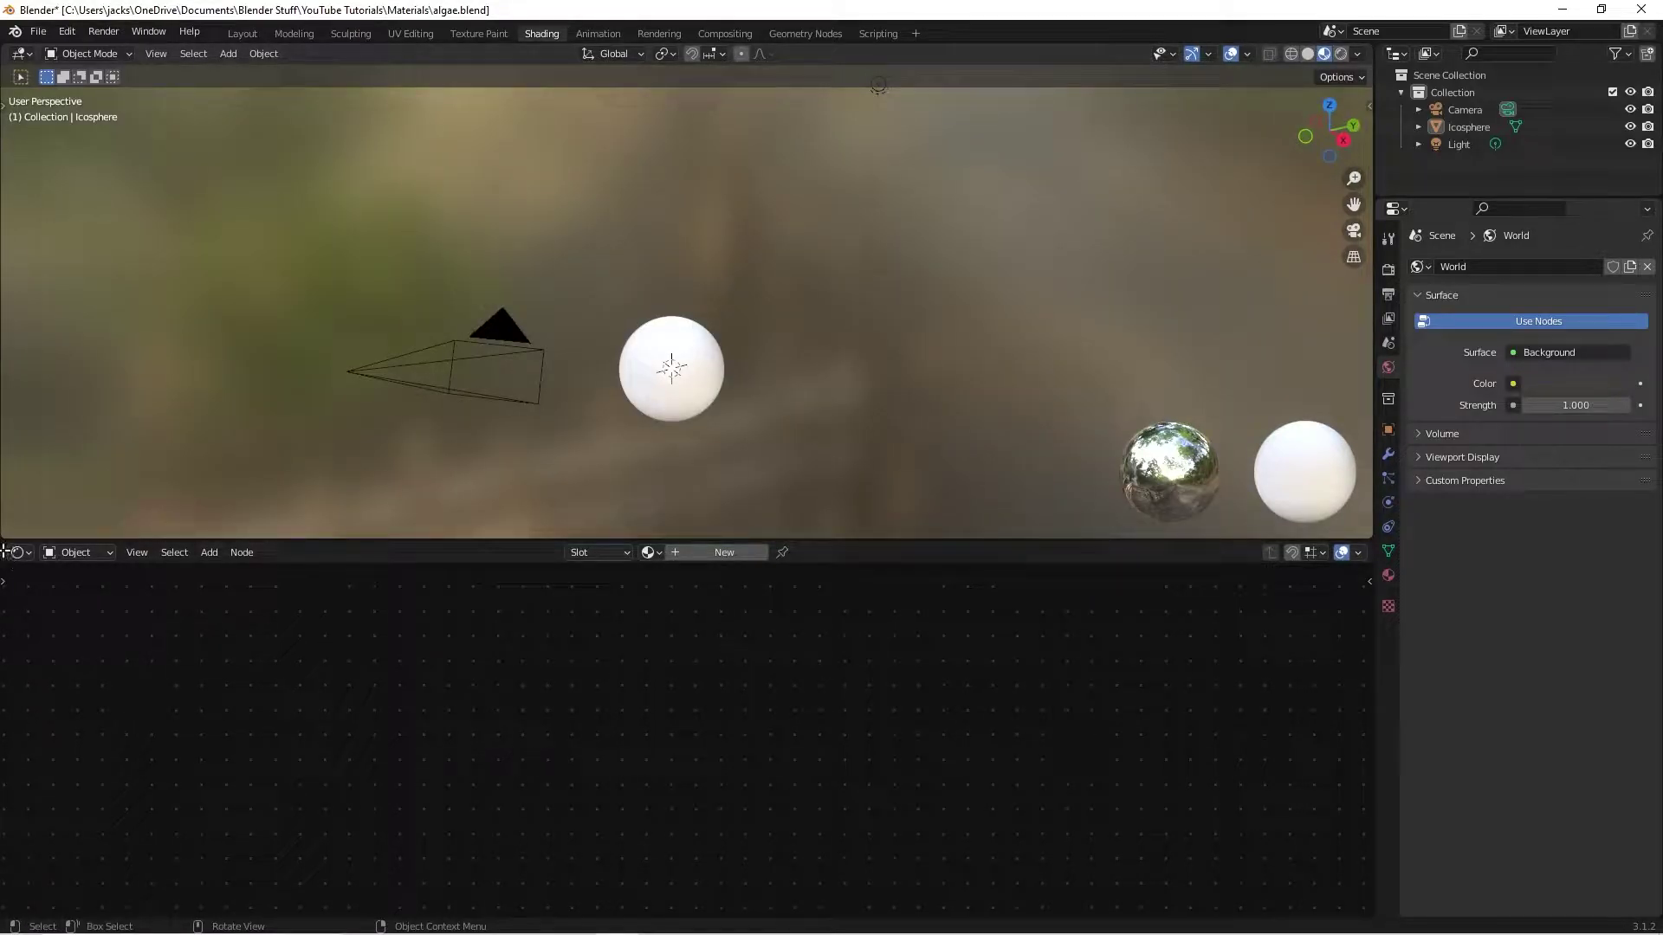
left_click_drag(7, 543, 38, 216)
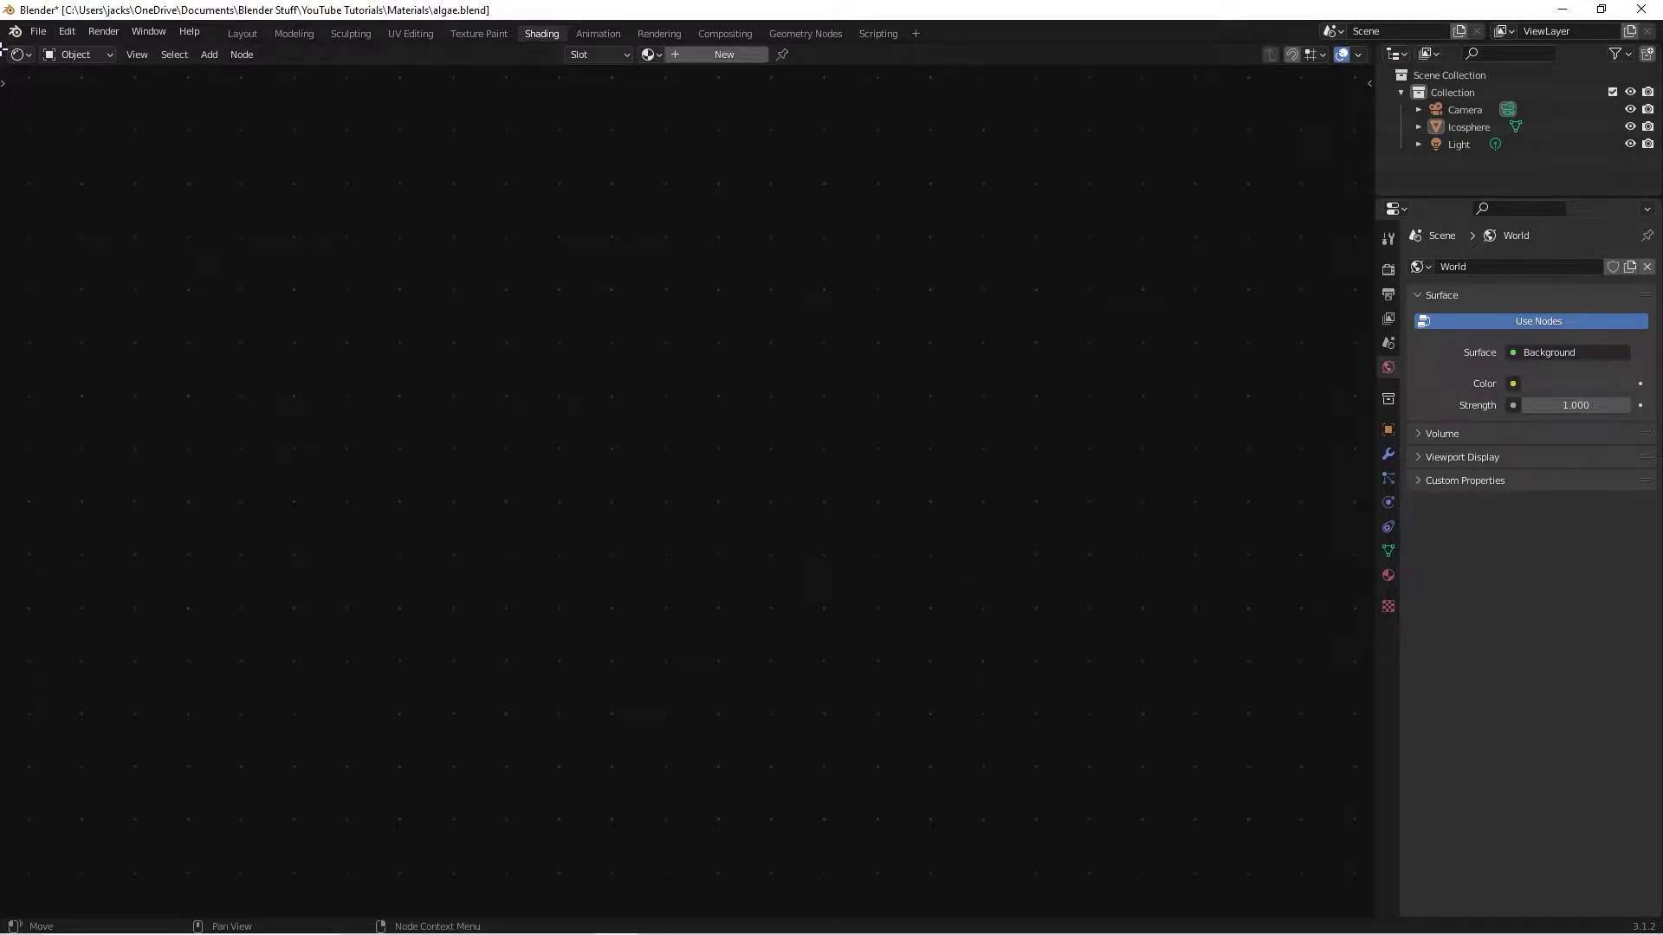
- Split the shader editor vertically and turn the narrow new area into a 3D viewport showing the camera view
left_click_drag(5, 50, 352, 70)
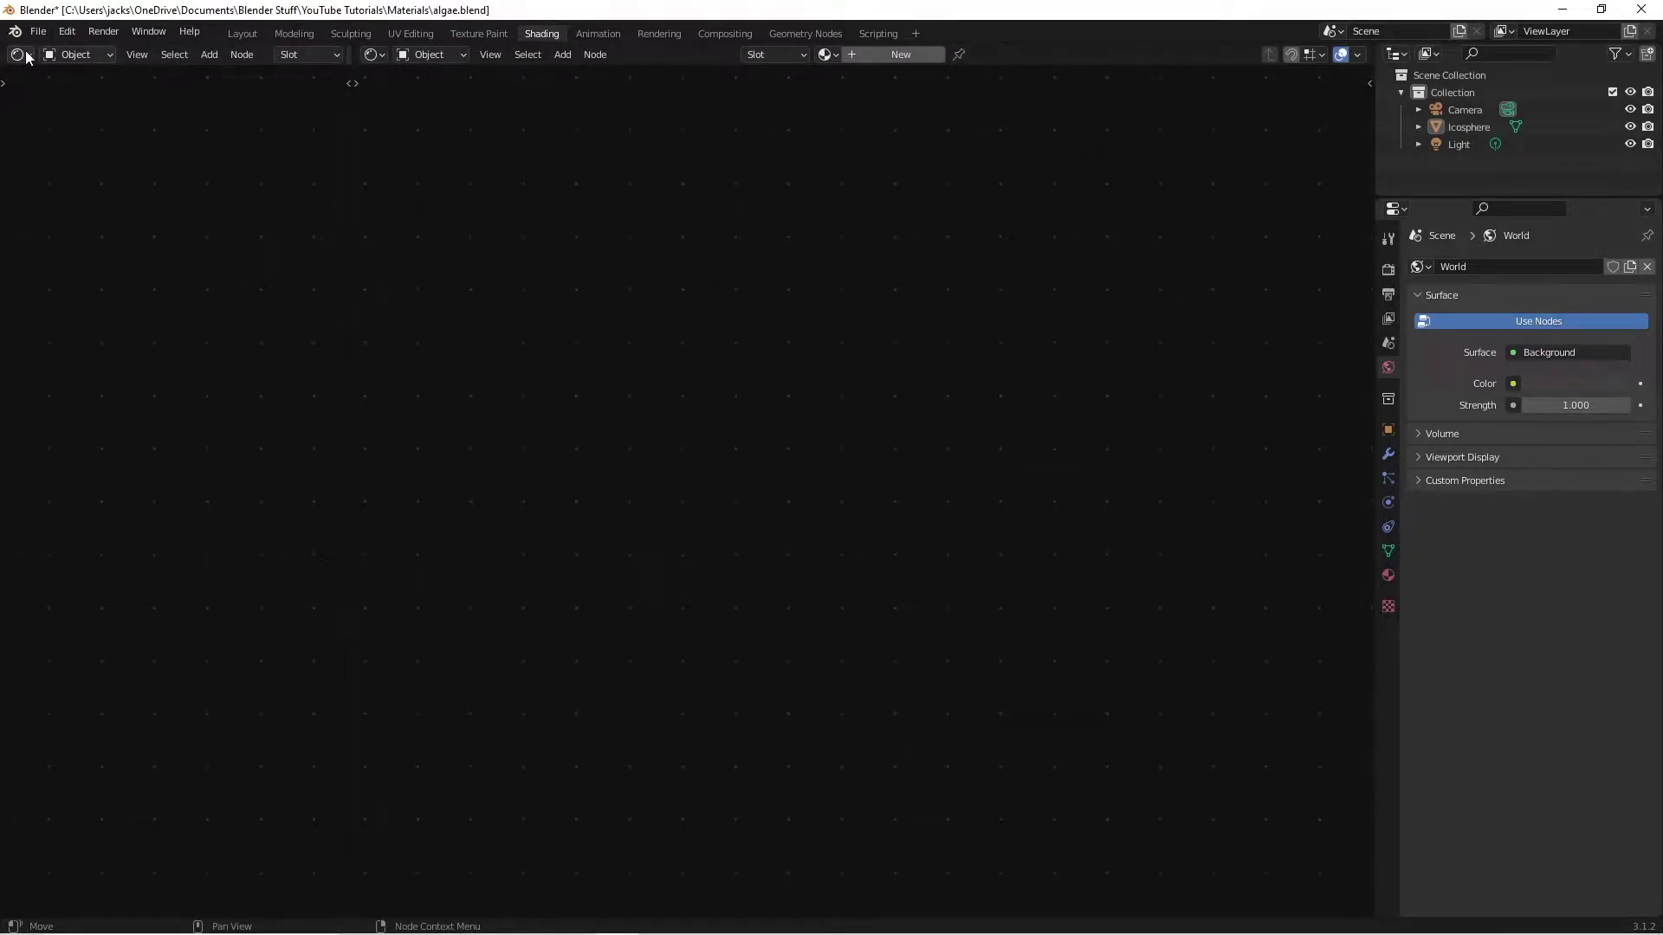
left_click(55, 54)
left_click(20, 56)
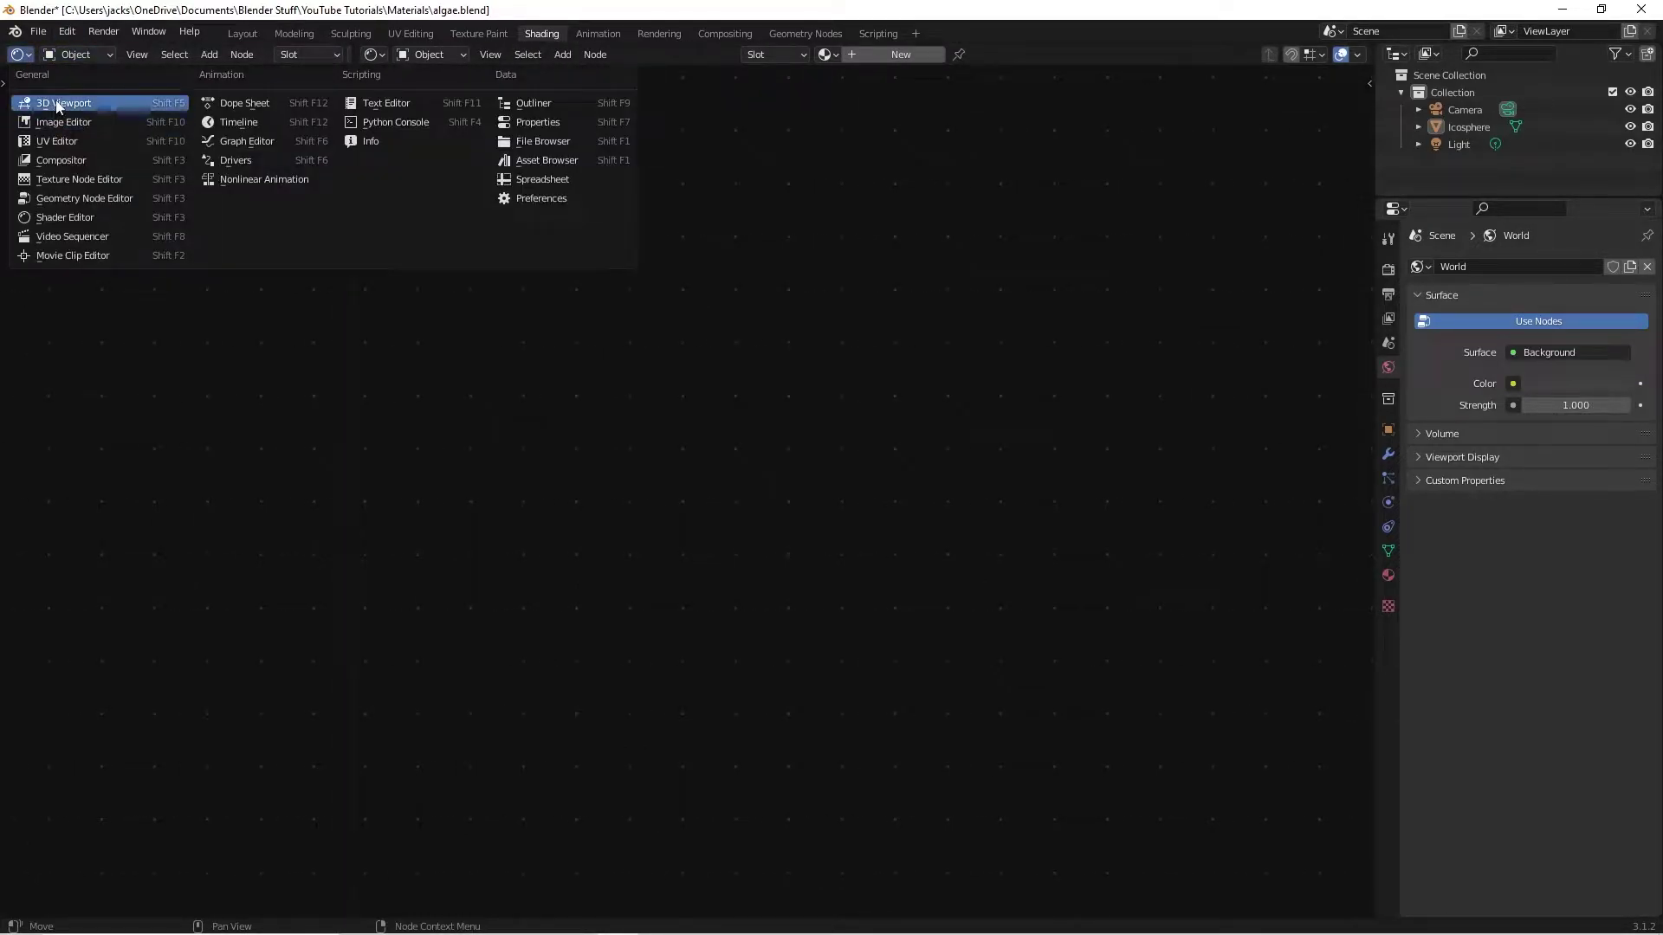
left_click(44, 95)
key("KP_0")
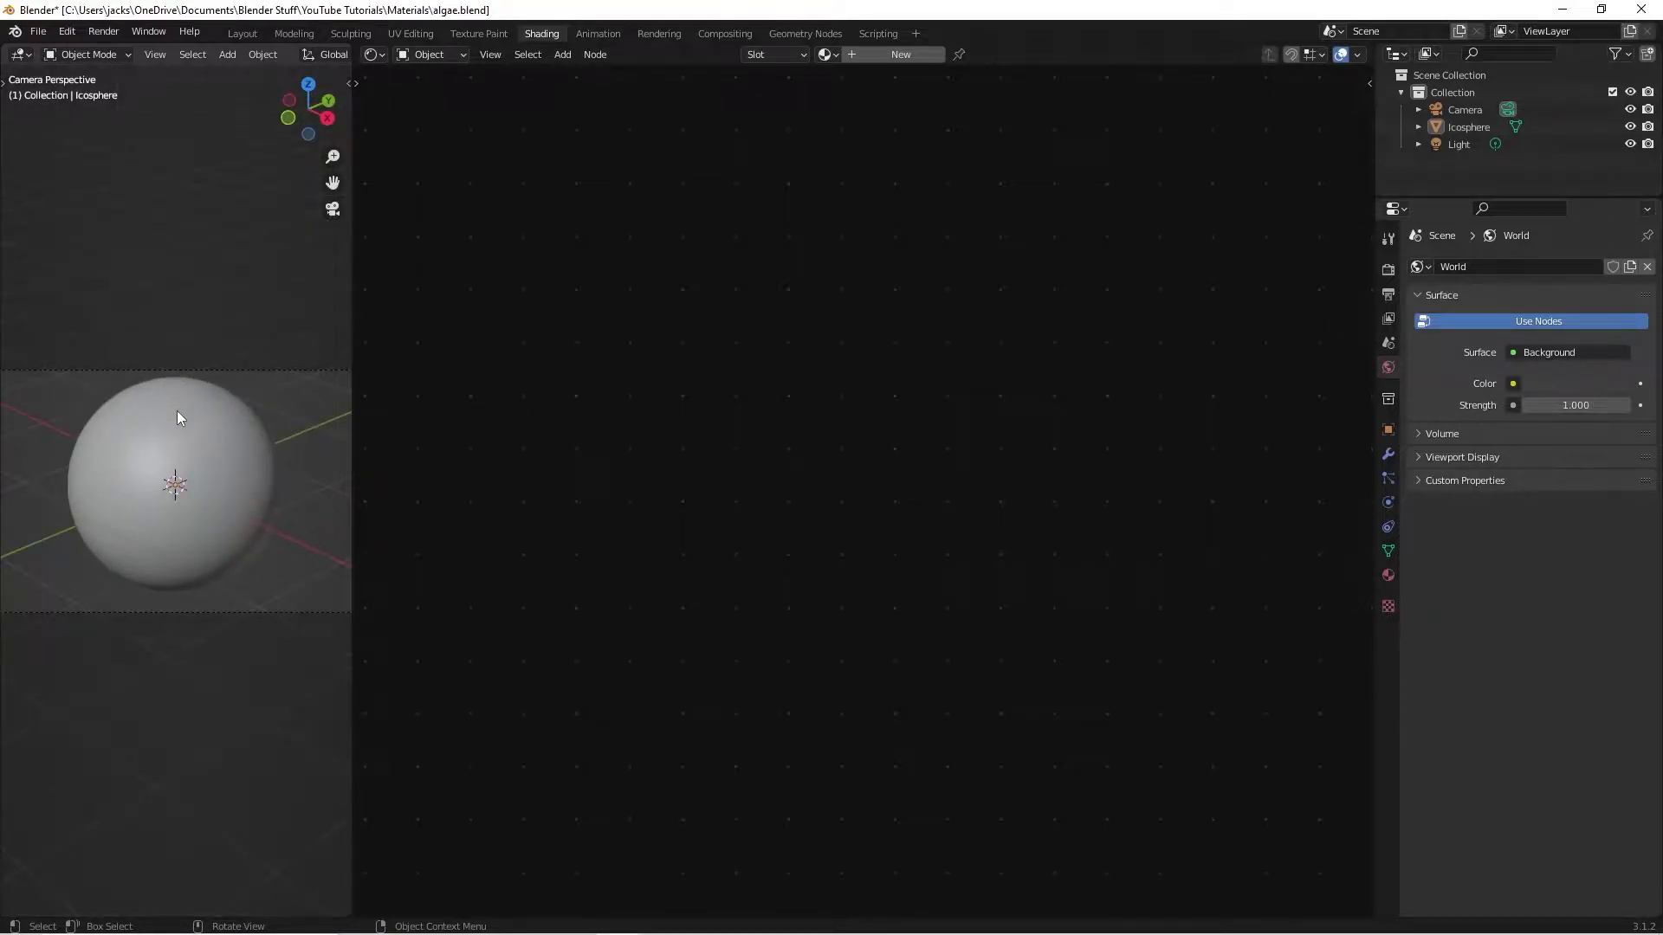
- Fit the camera frame in the narrow viewport, set it to rendered shading and select the sphere
scroll(177, 418, "up", 1)
scroll(81, 59, "down", 5)
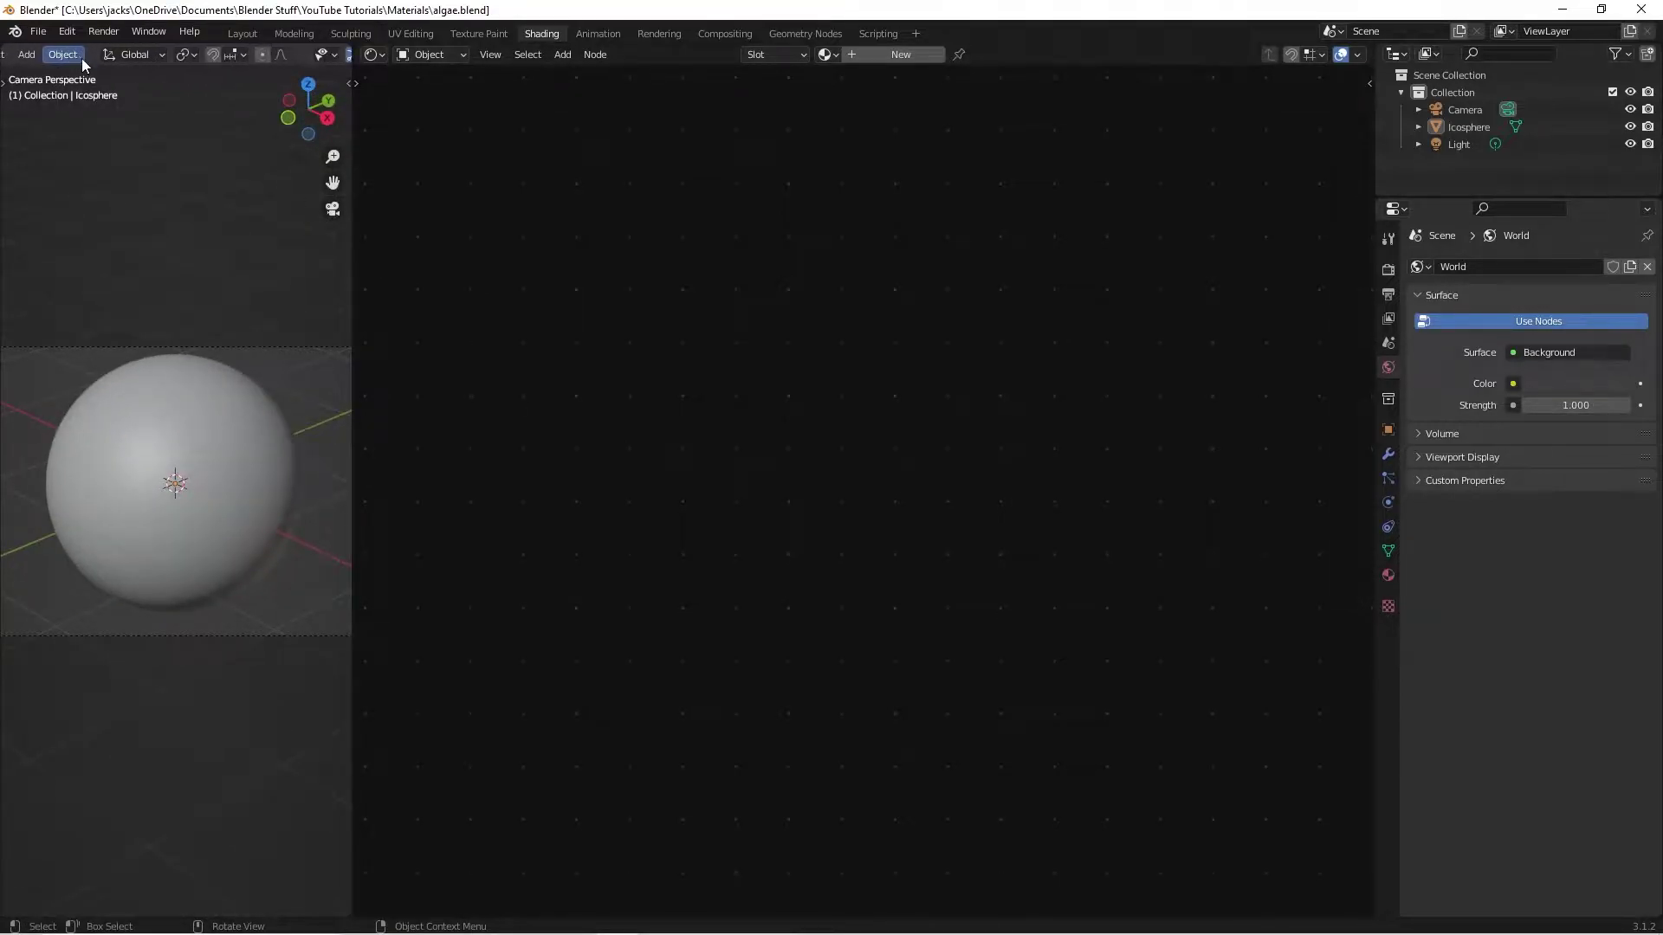
left_click(320, 54)
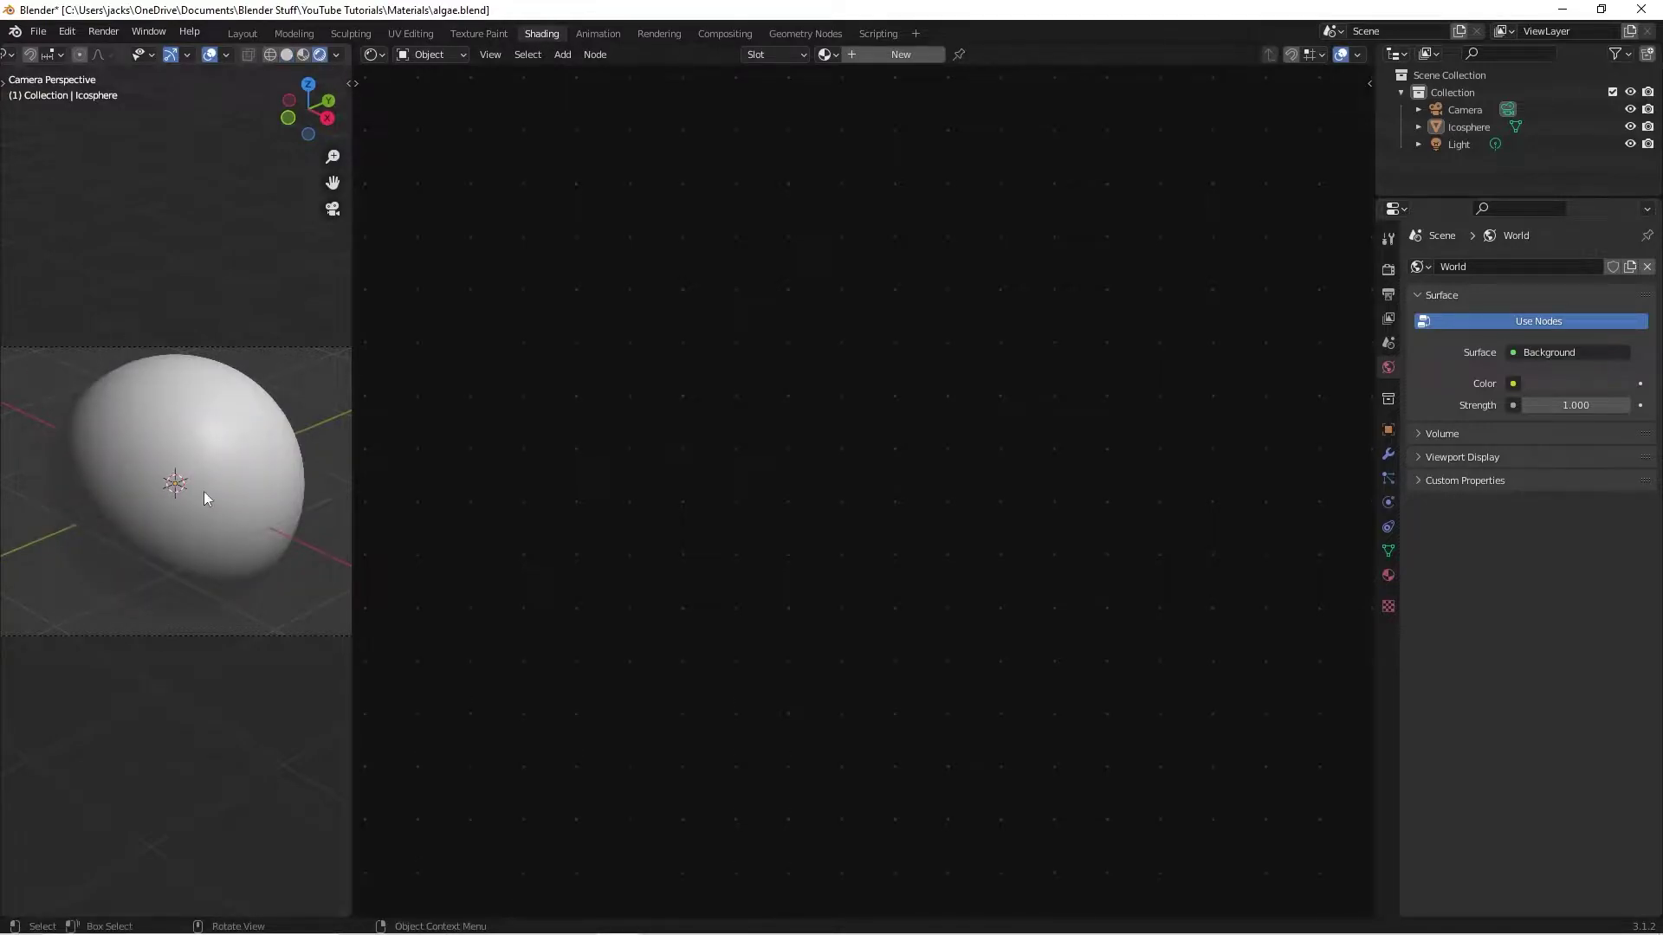
left_click(143, 463)
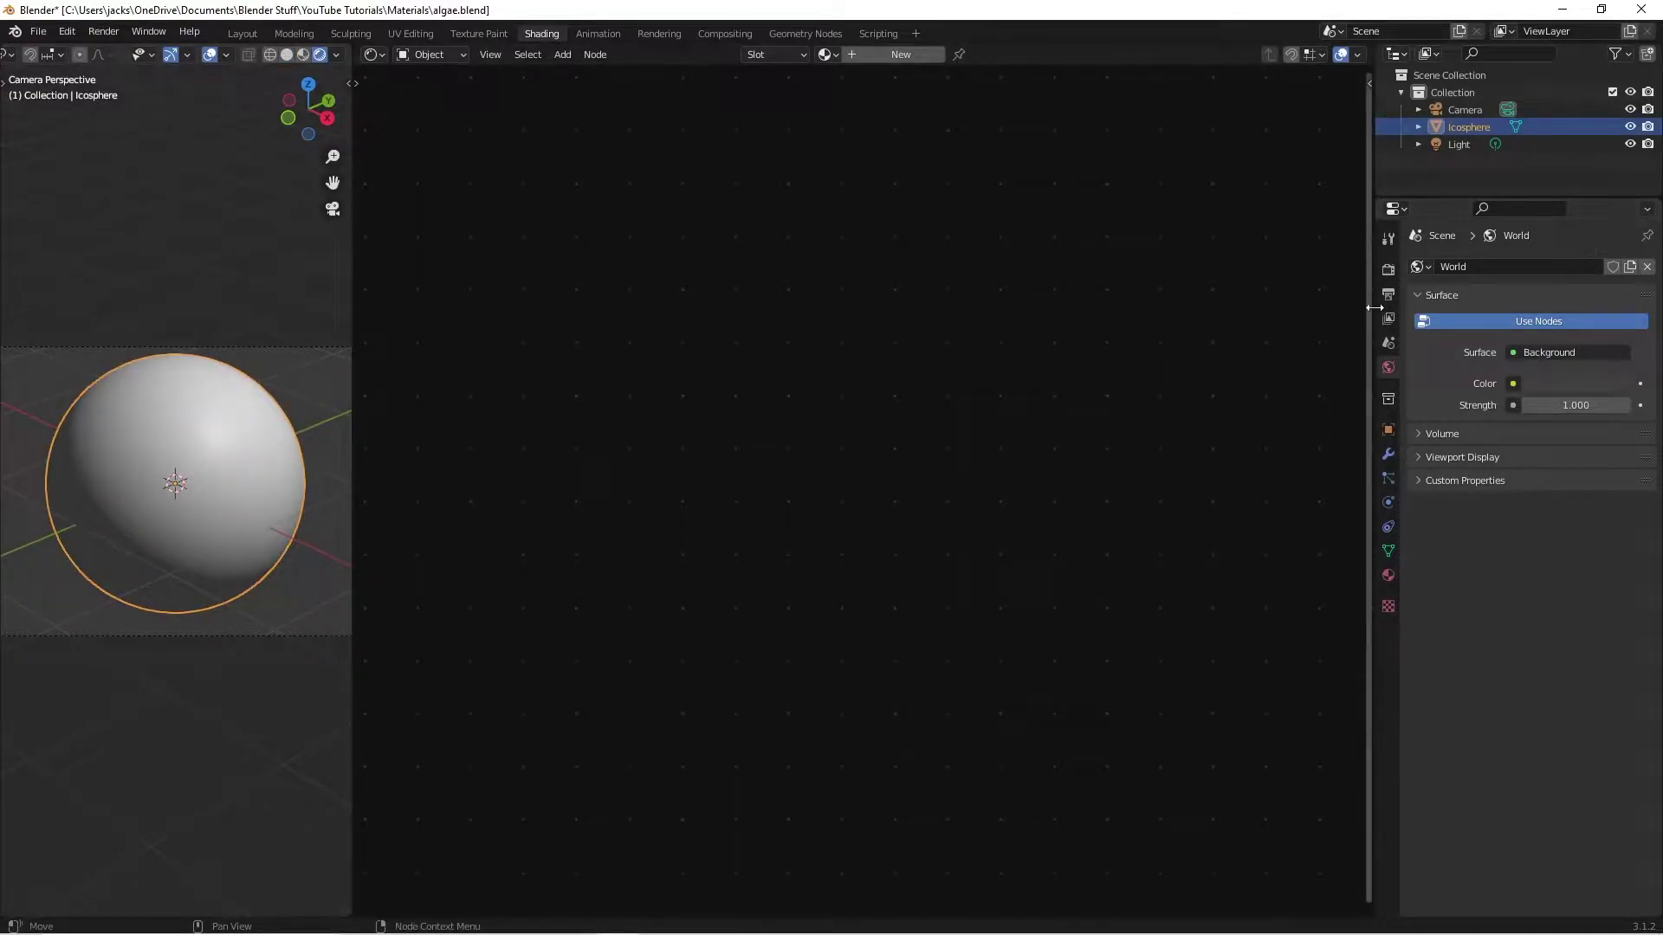
- Narrow the properties area and the 3D viewport to enlarge the shader editor, and save the file
left_click_drag(1375, 308, 1601, 315)
left_click_drag(348, 345, 287, 341)
key("ctrl+s")
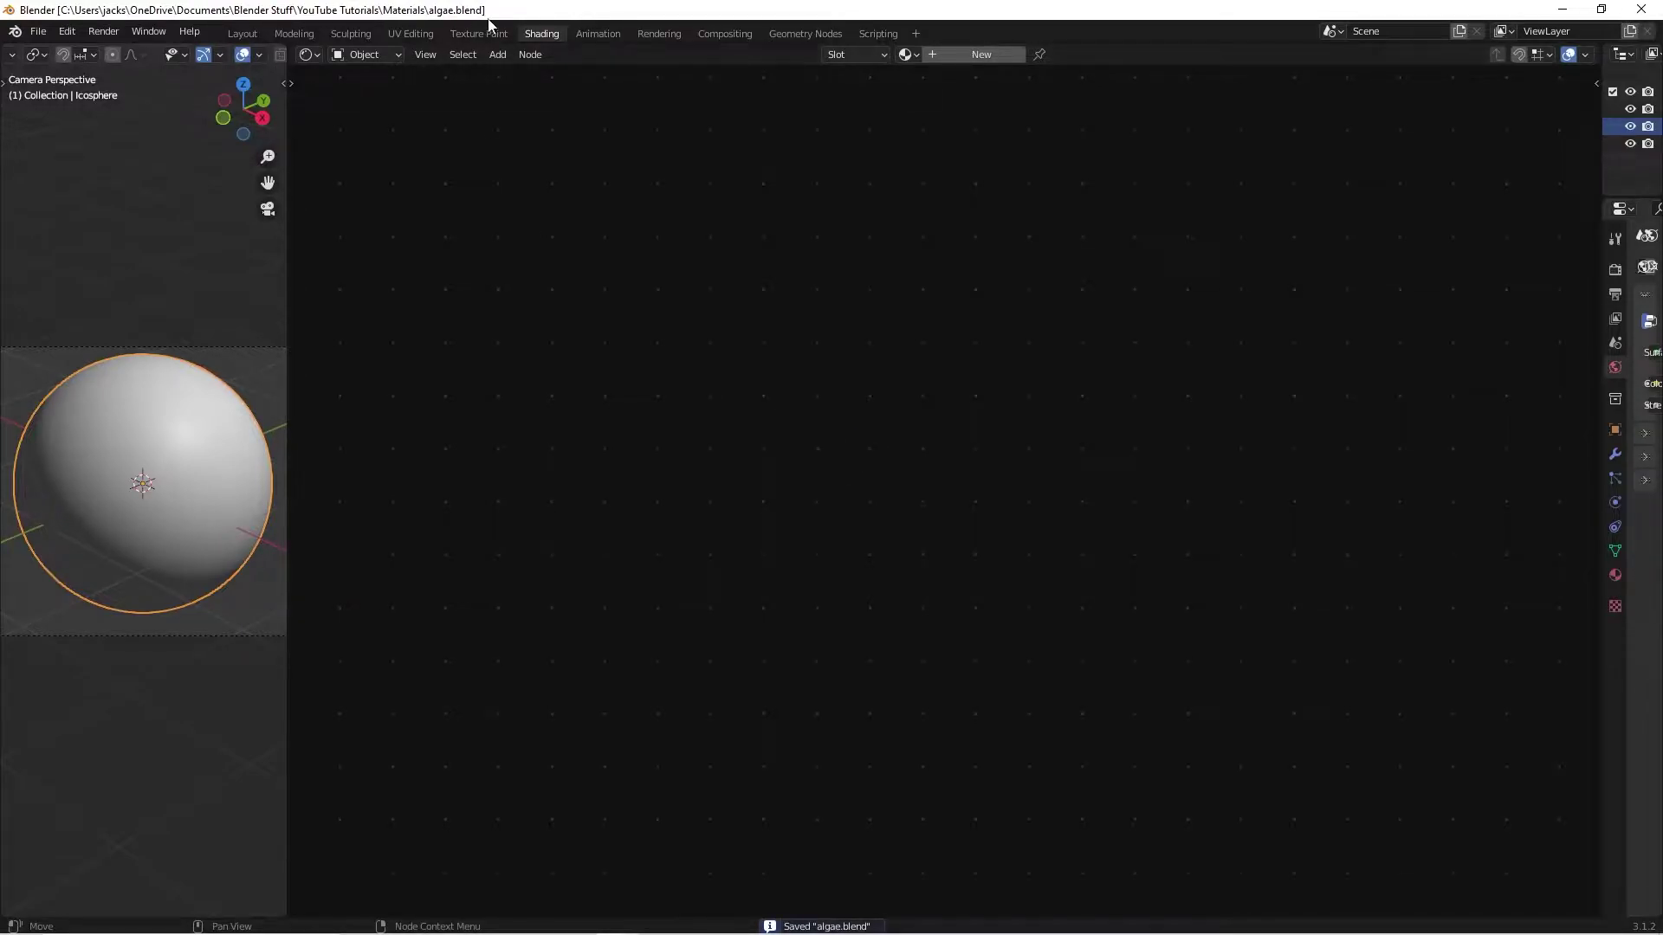
- Create a new material on the sphere and name it algae
left_click(987, 54)
scroll(964, 543, "up", 3)
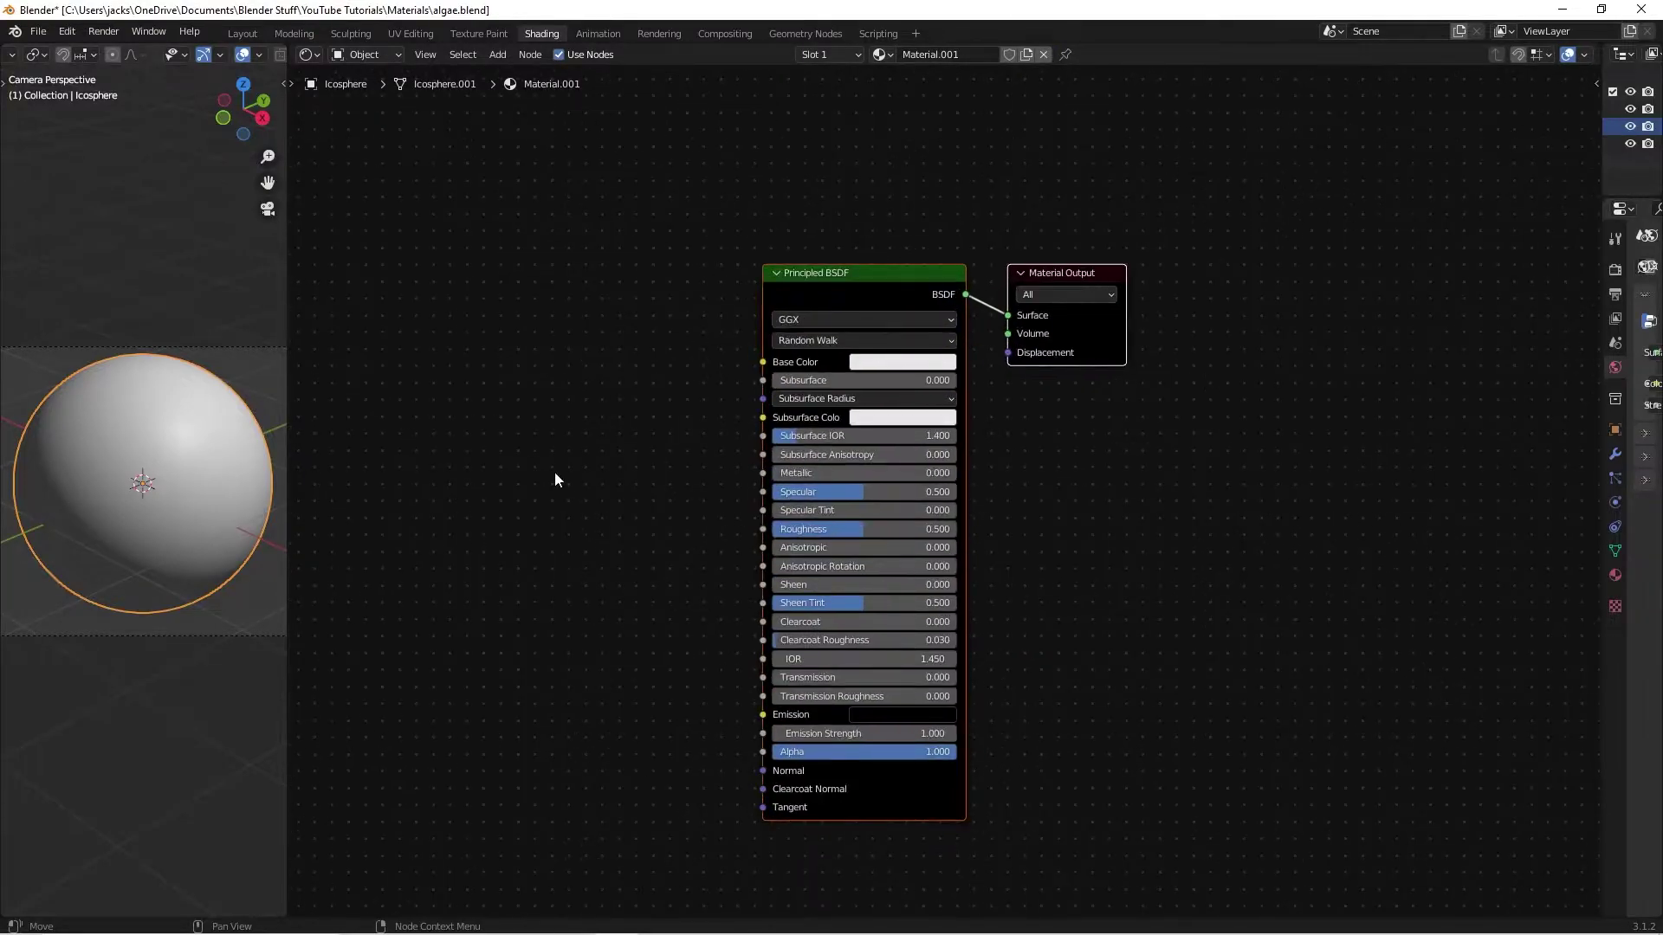
scroll(519, 493, "down", 2)
middle_click_drag(600, 481, 655, 543)
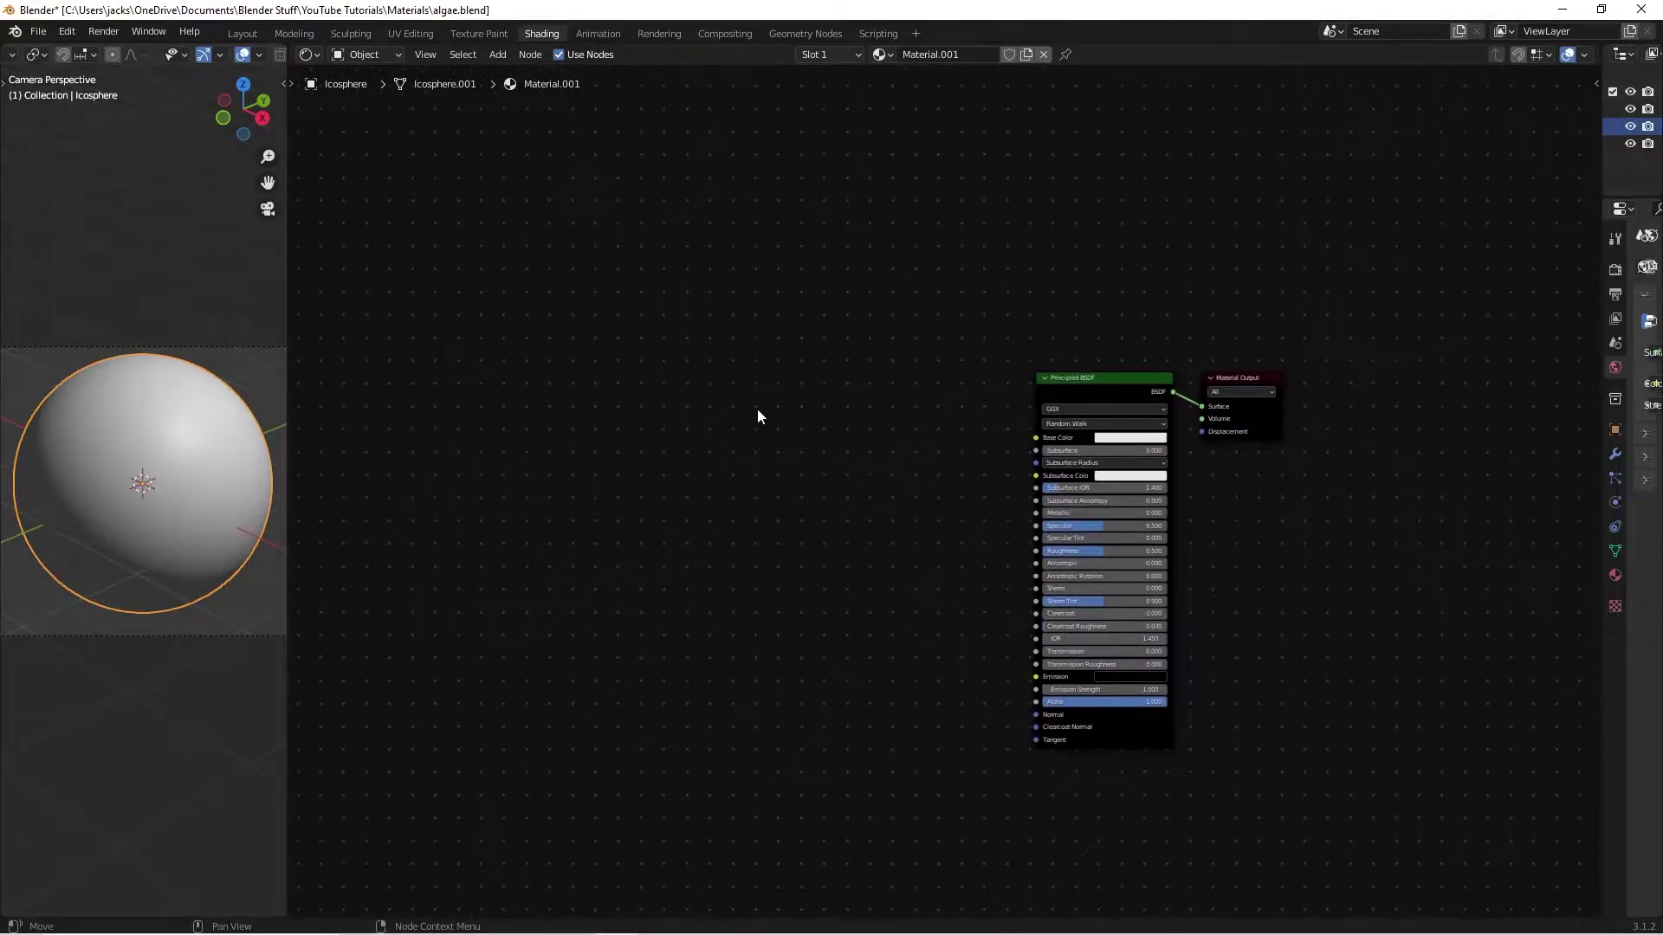
left_click(1068, 390)
double_click(963, 54)
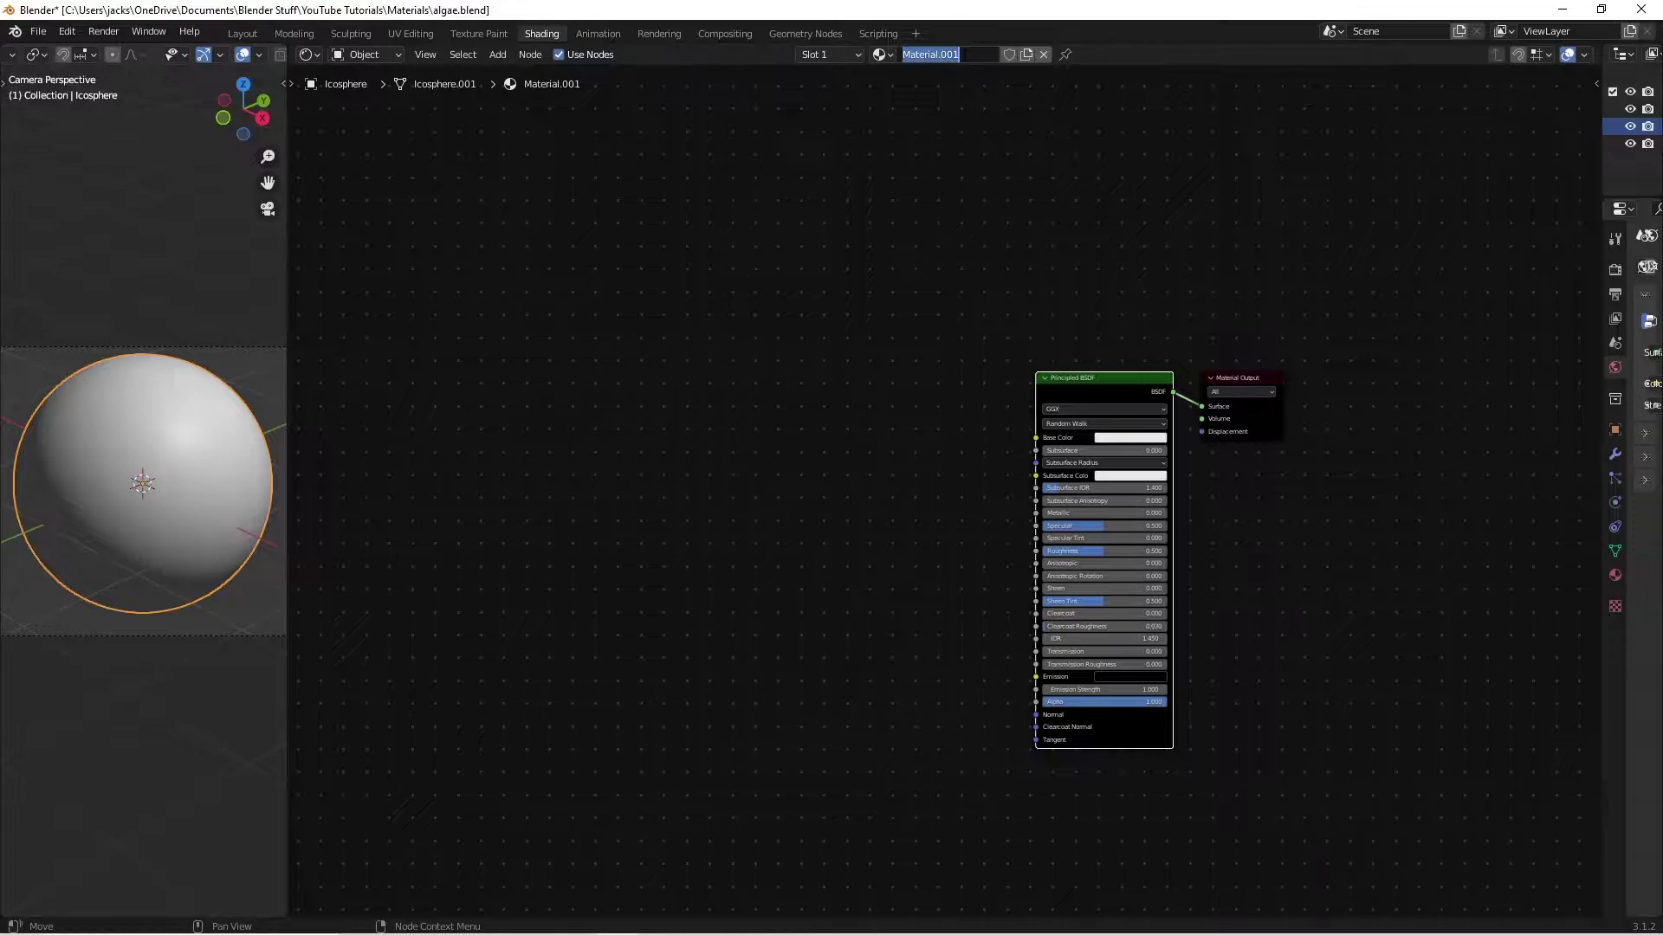
type("algae")
key("Return")
left_click(883, 396)
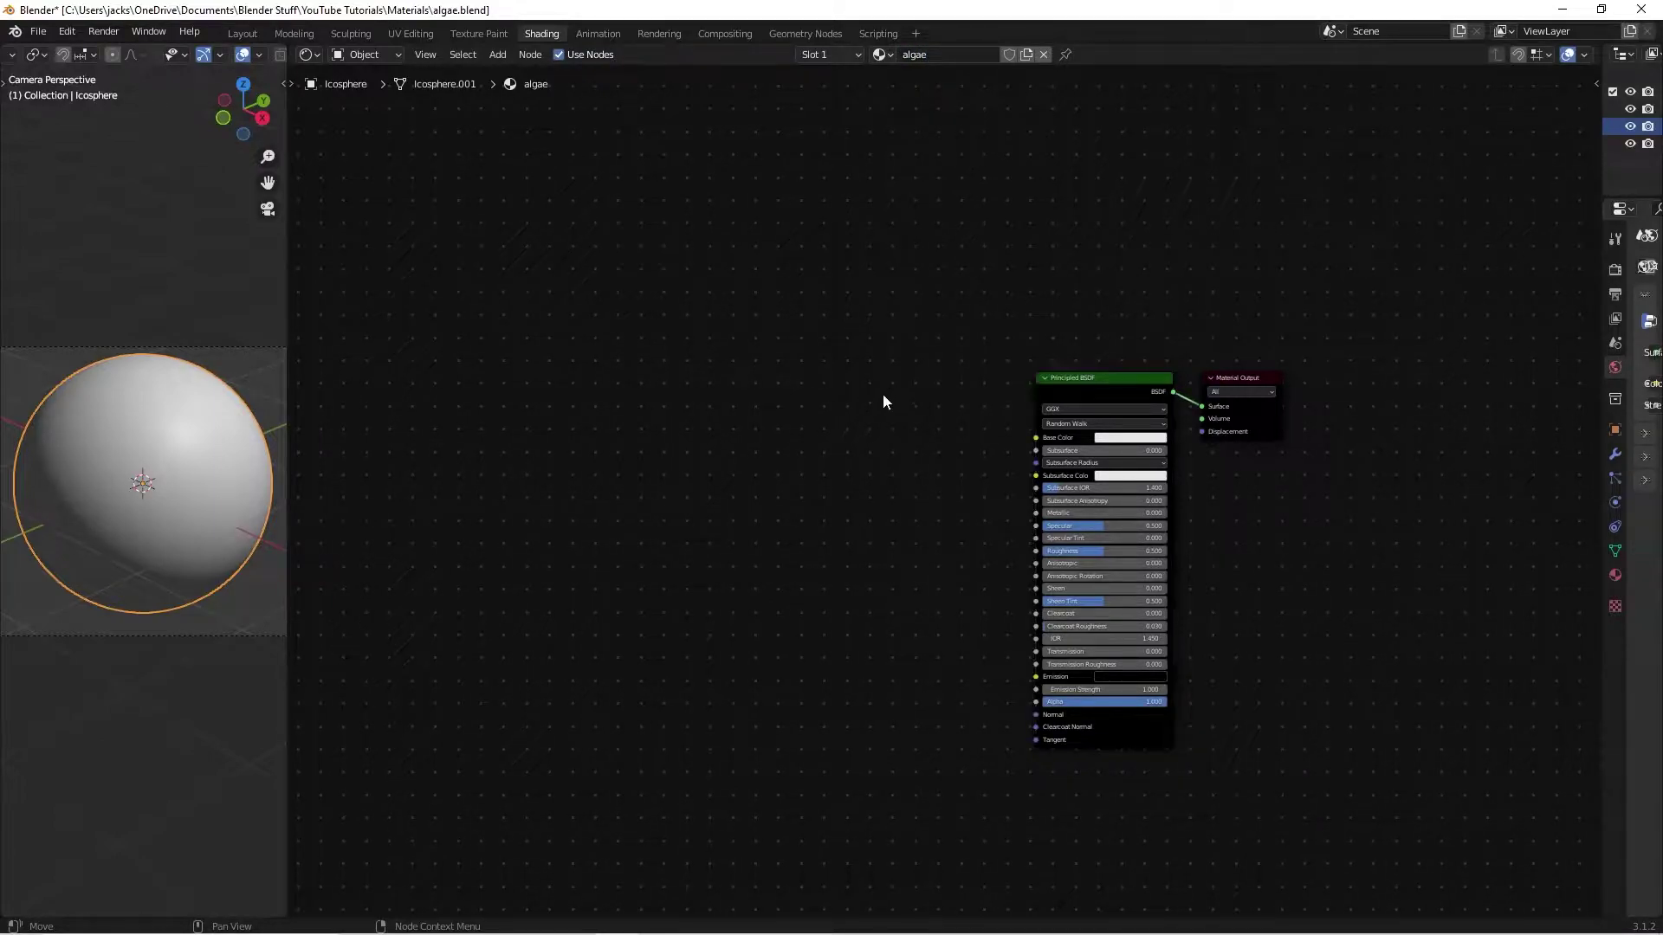
- Select the Principled BSDF and Material Output nodes in turn, clear the selection and save the file
left_click(1124, 377)
left_click(1216, 378)
left_click(1125, 391)
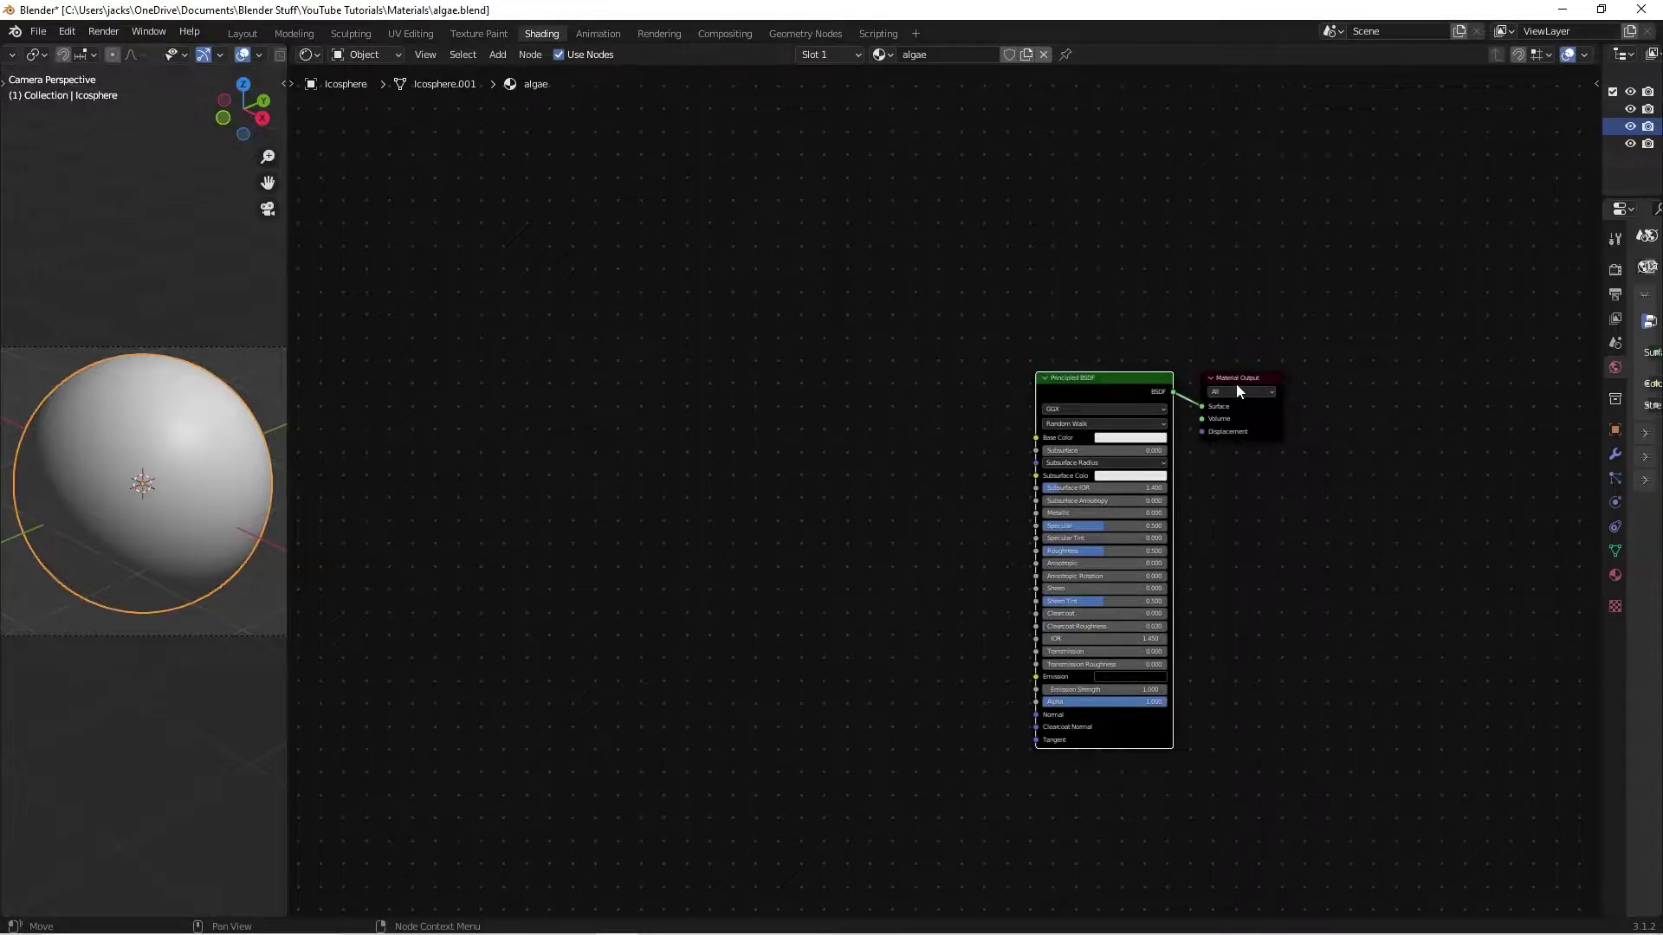
left_click(901, 442)
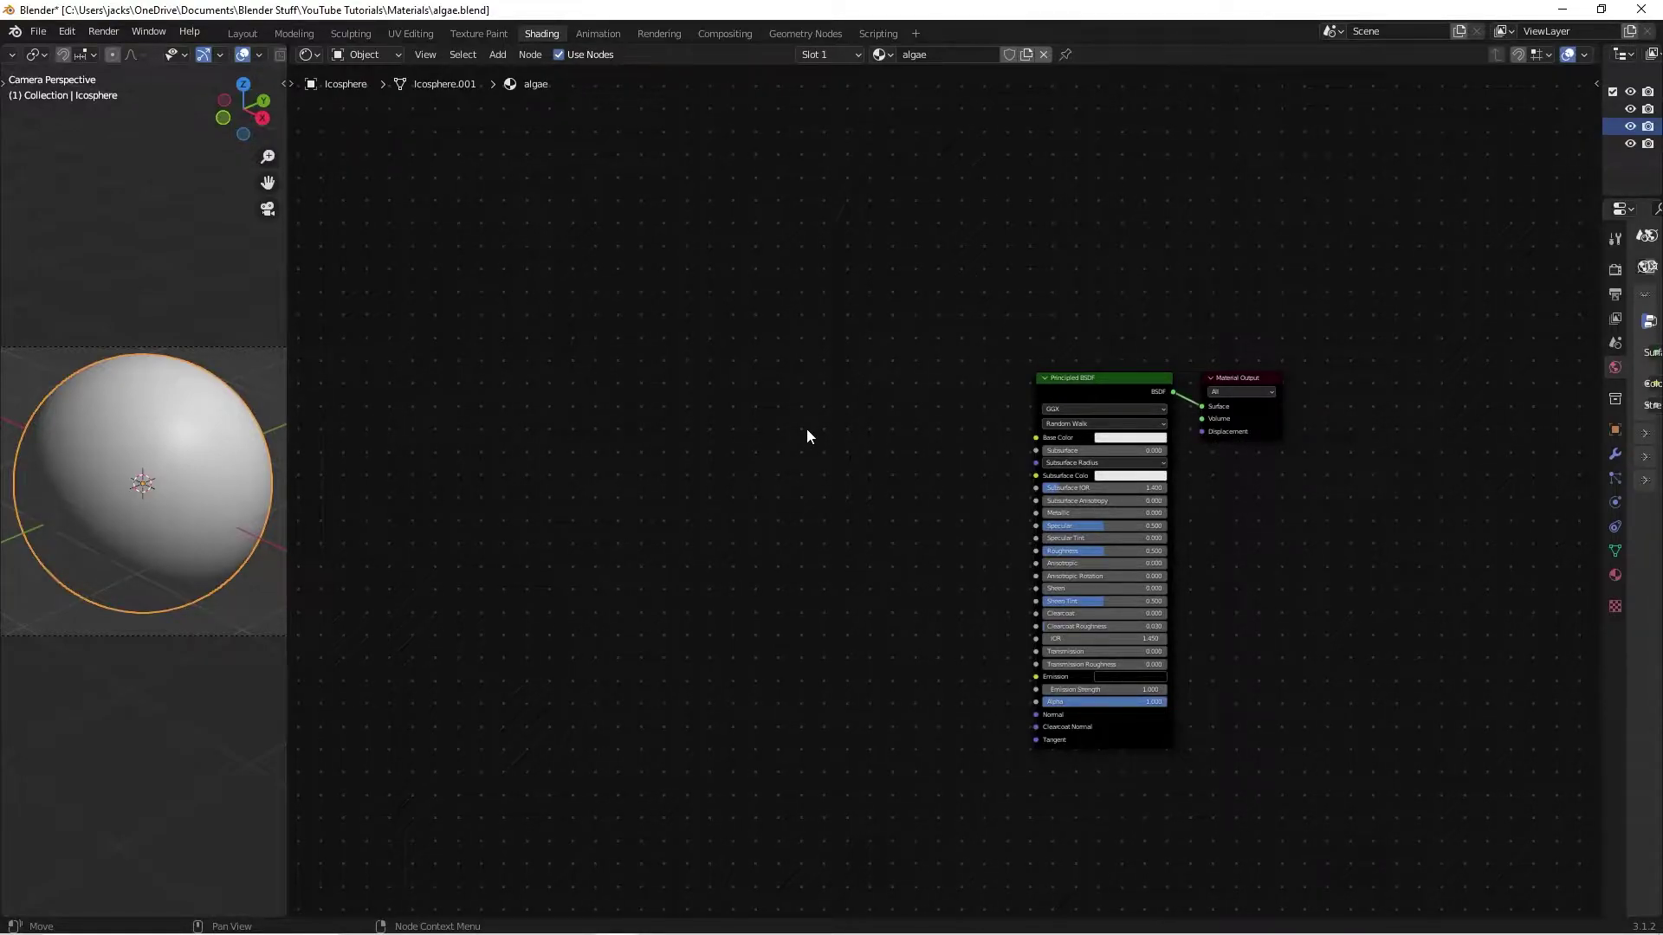
key("ctrl+s")
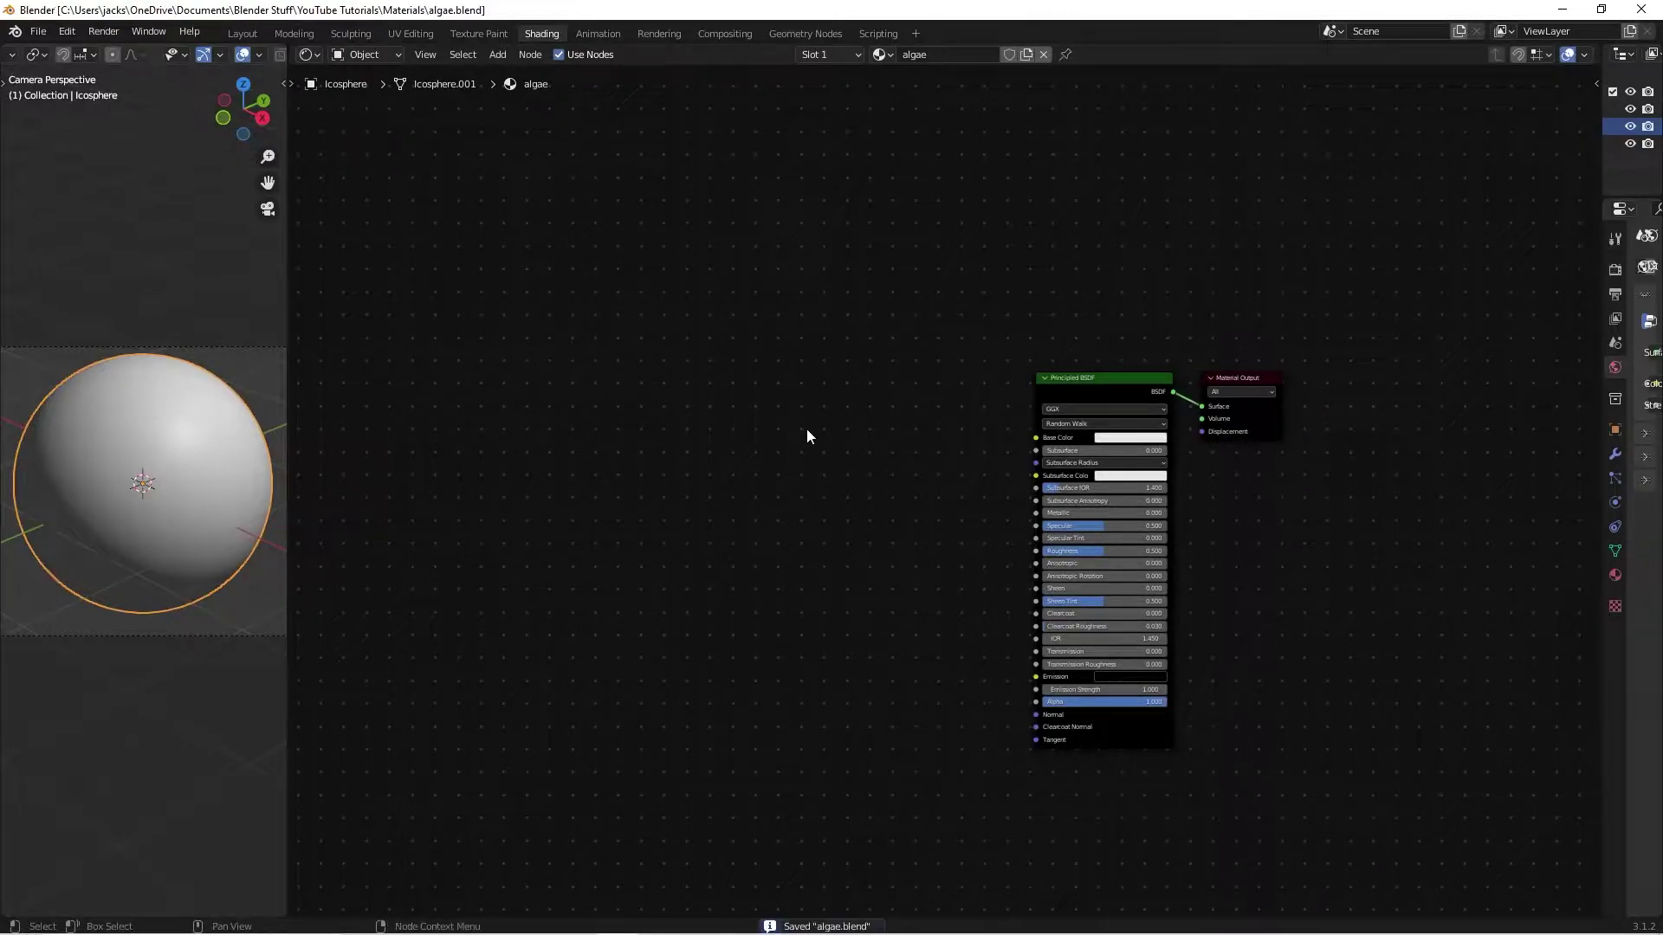
- Search the add-ons in the preferences for "node" to check whether Node Wrangler is enabled
key("shift+a")
left_click(503, 488)
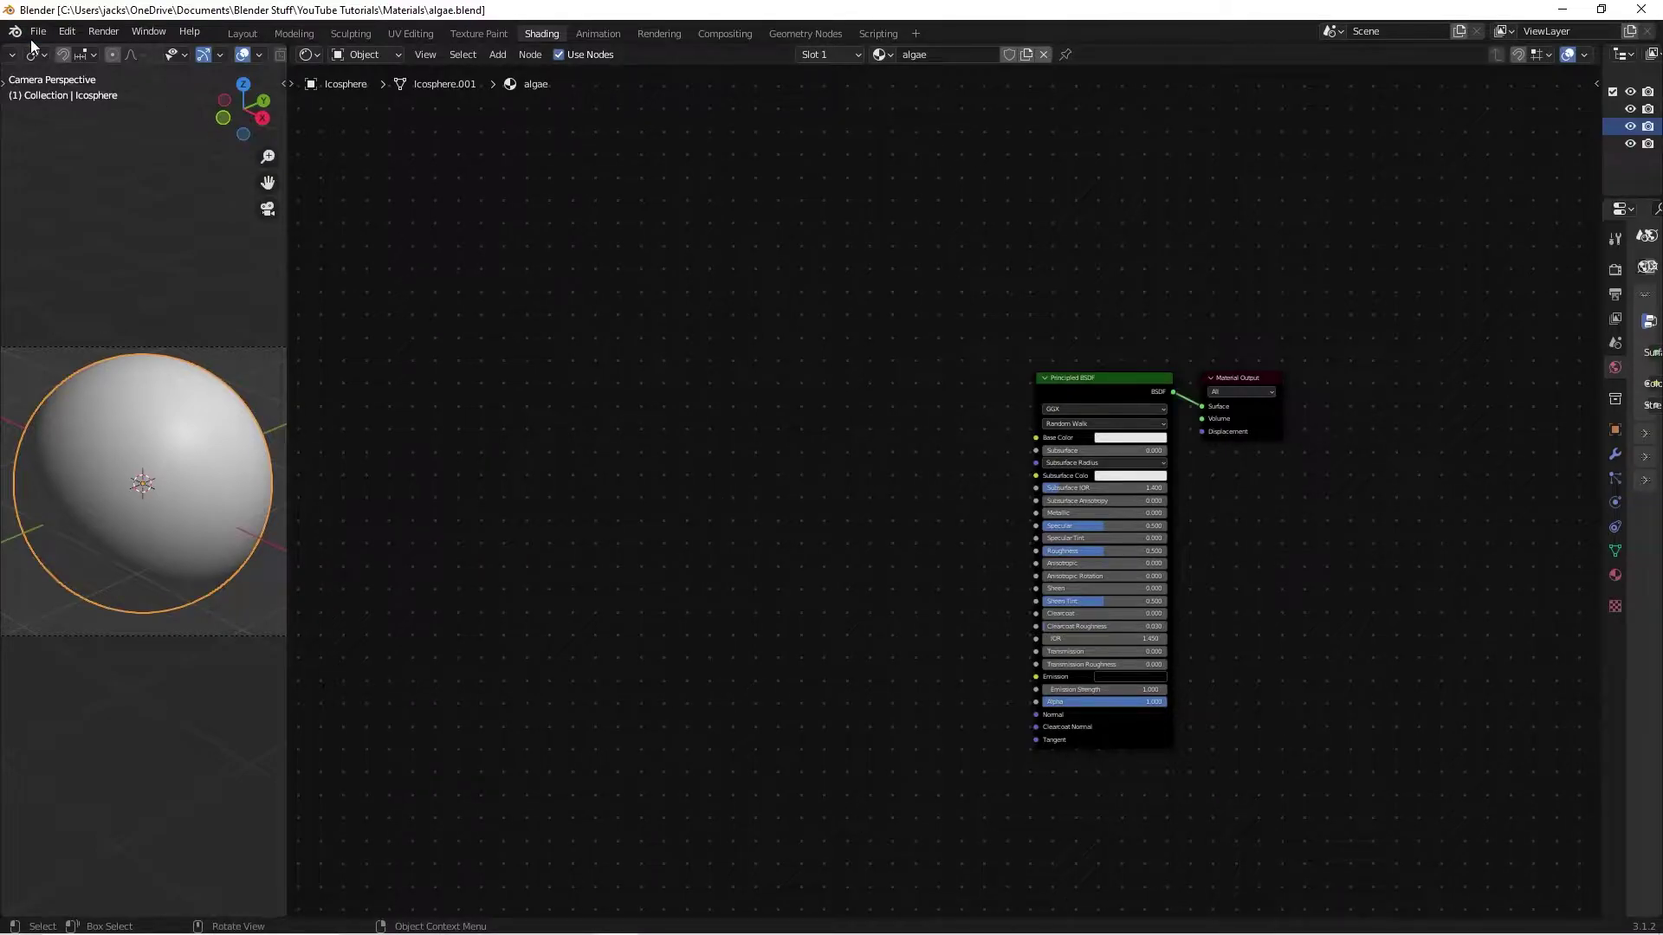
left_click(62, 33)
left_click(109, 279)
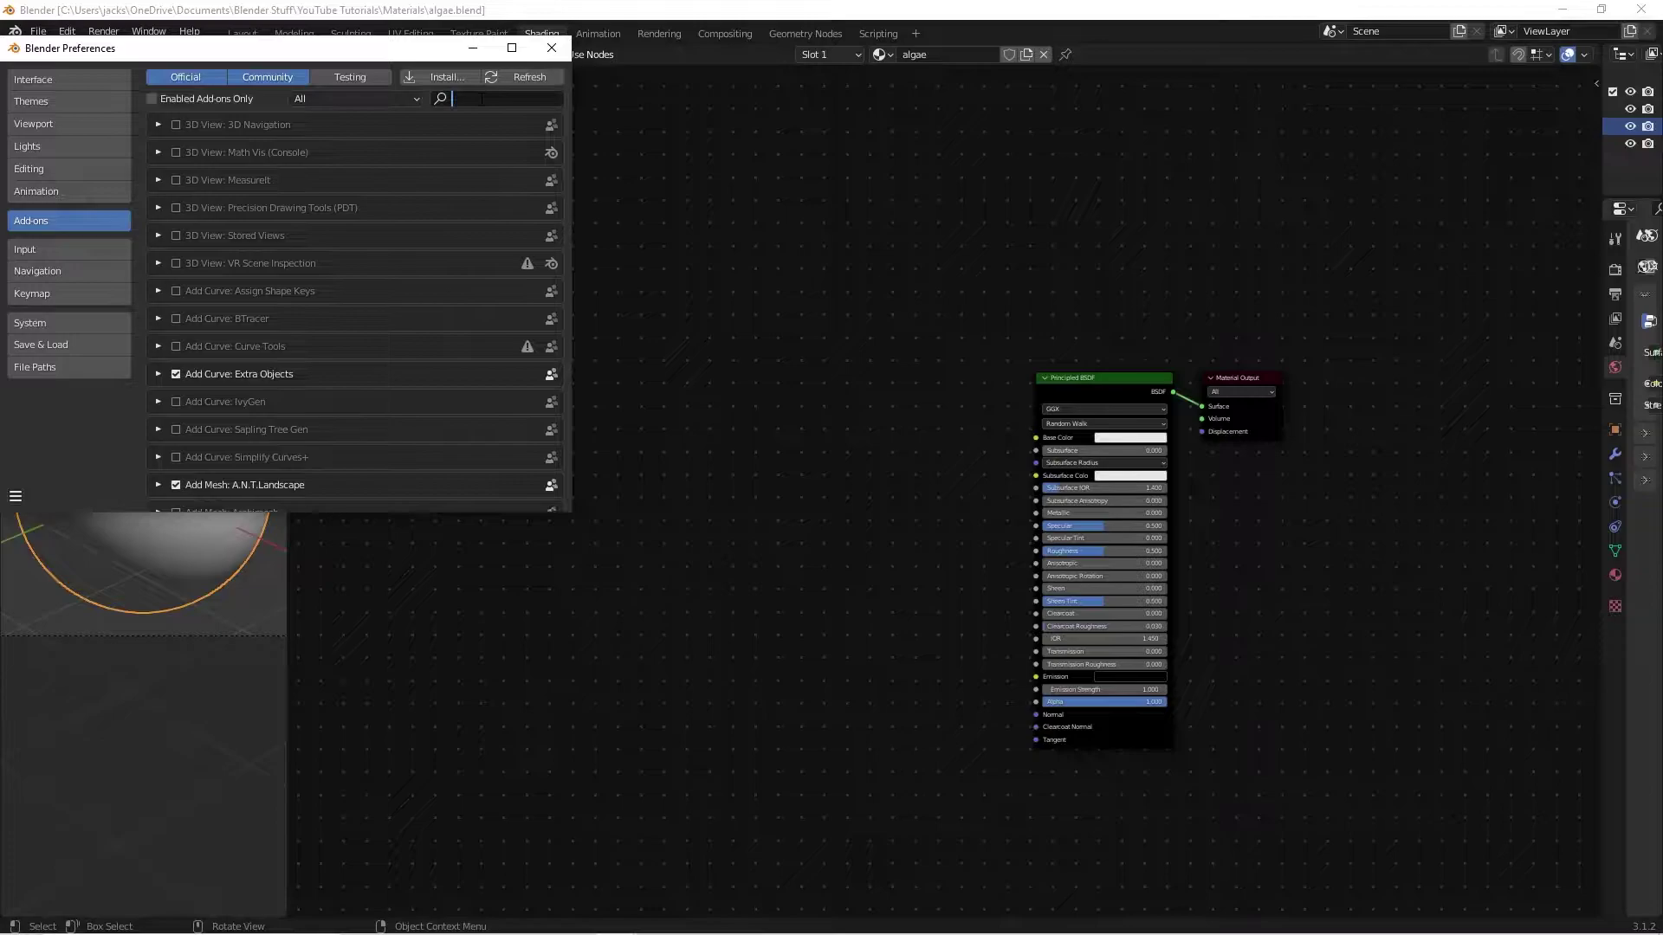
type("node")
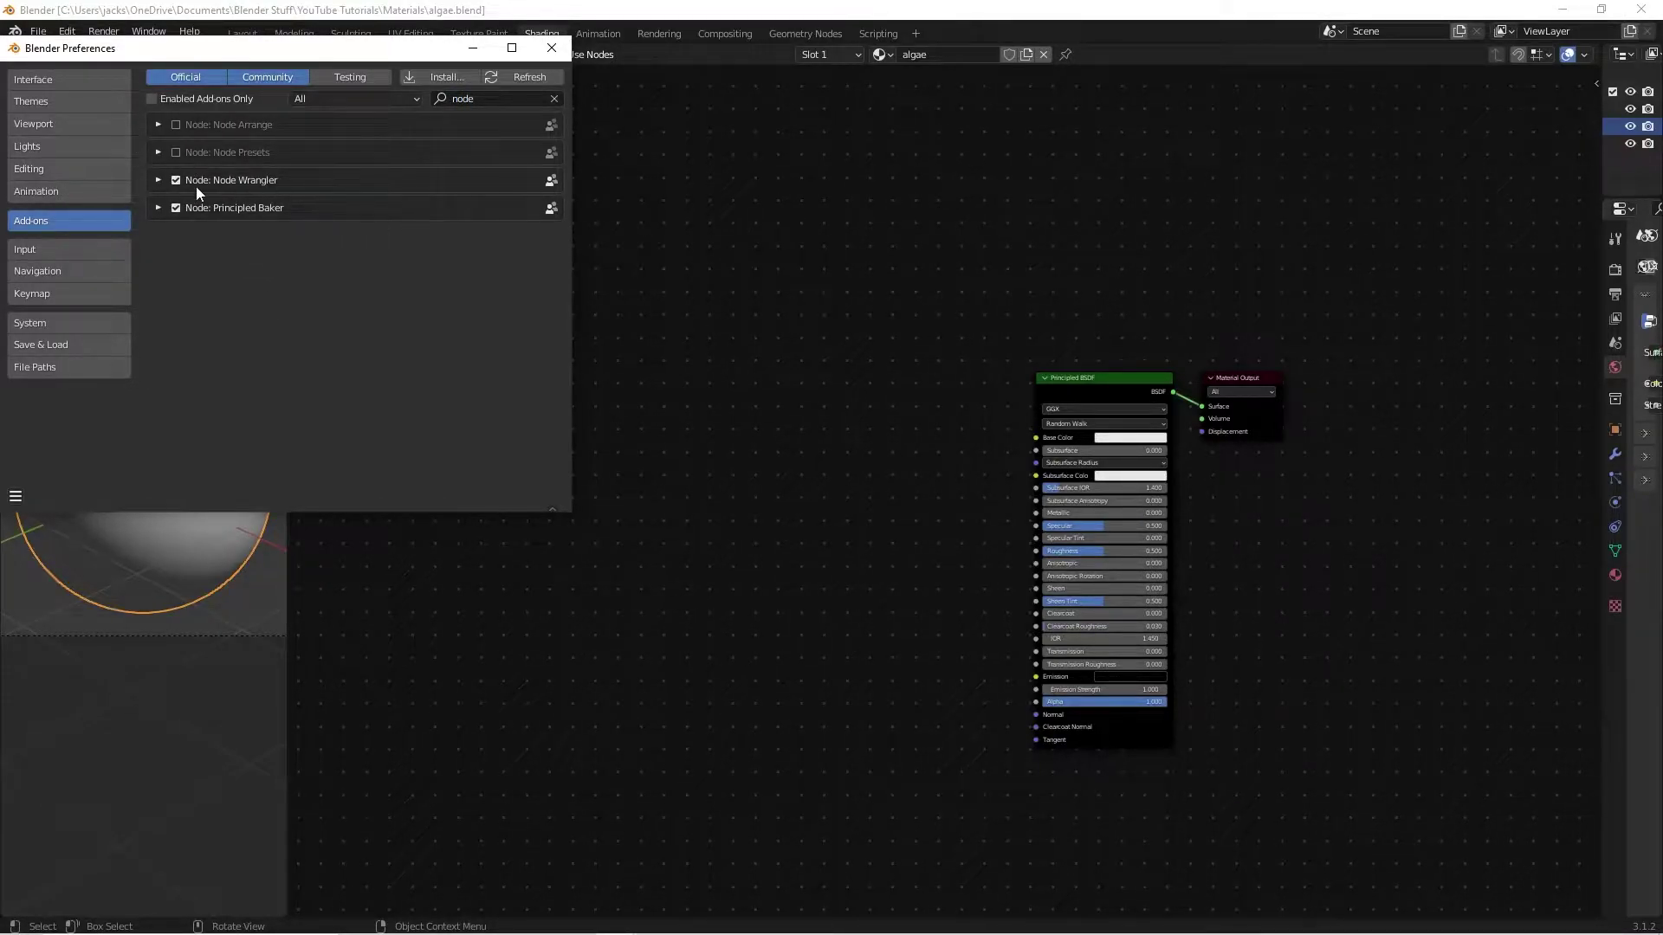
left_click(549, 54)
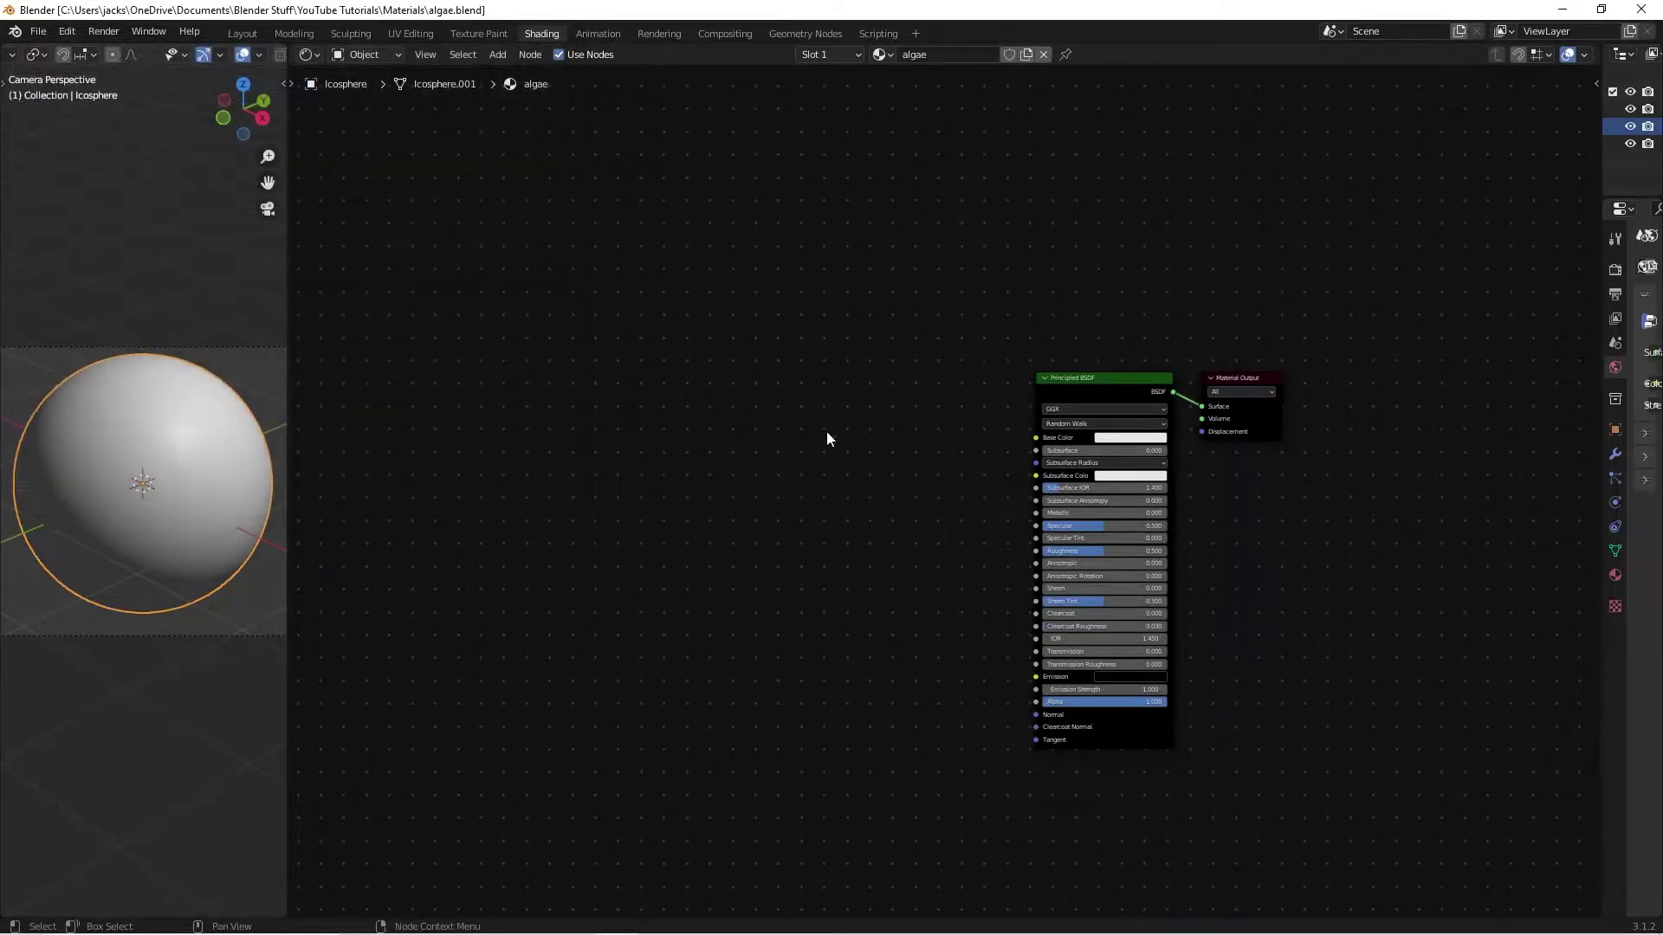
- Add a Noise Texture node to the algae material, well to the left of the Principled BSDF
key("shift+a")
left_click(698, 516)
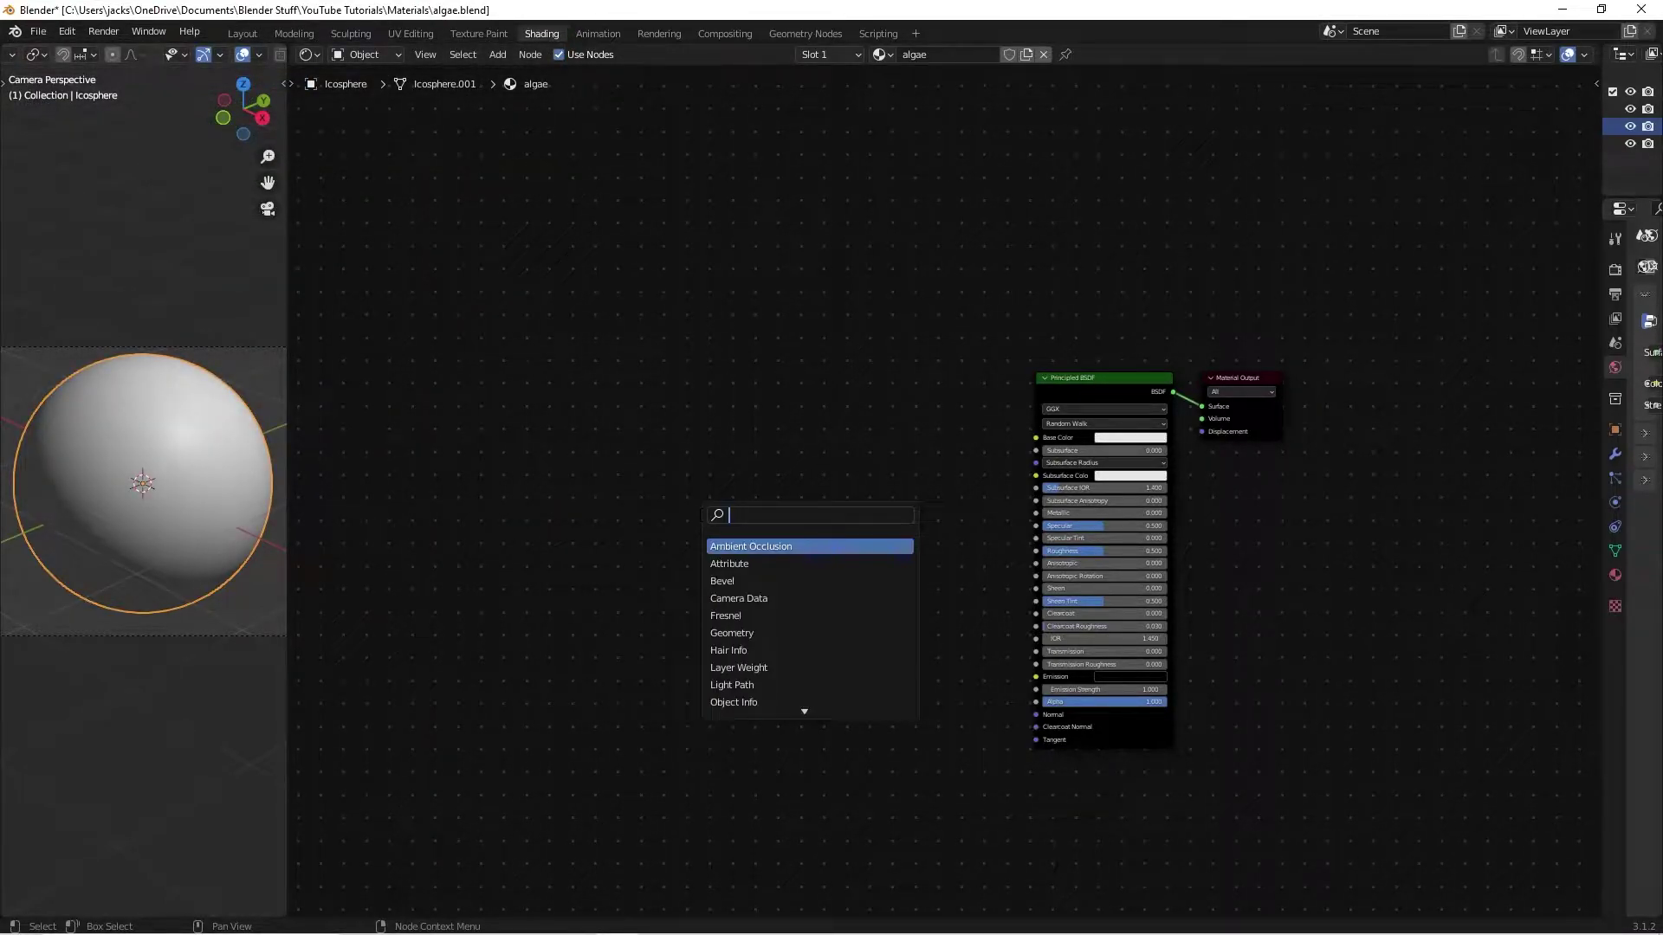
type("noise")
key("Down")
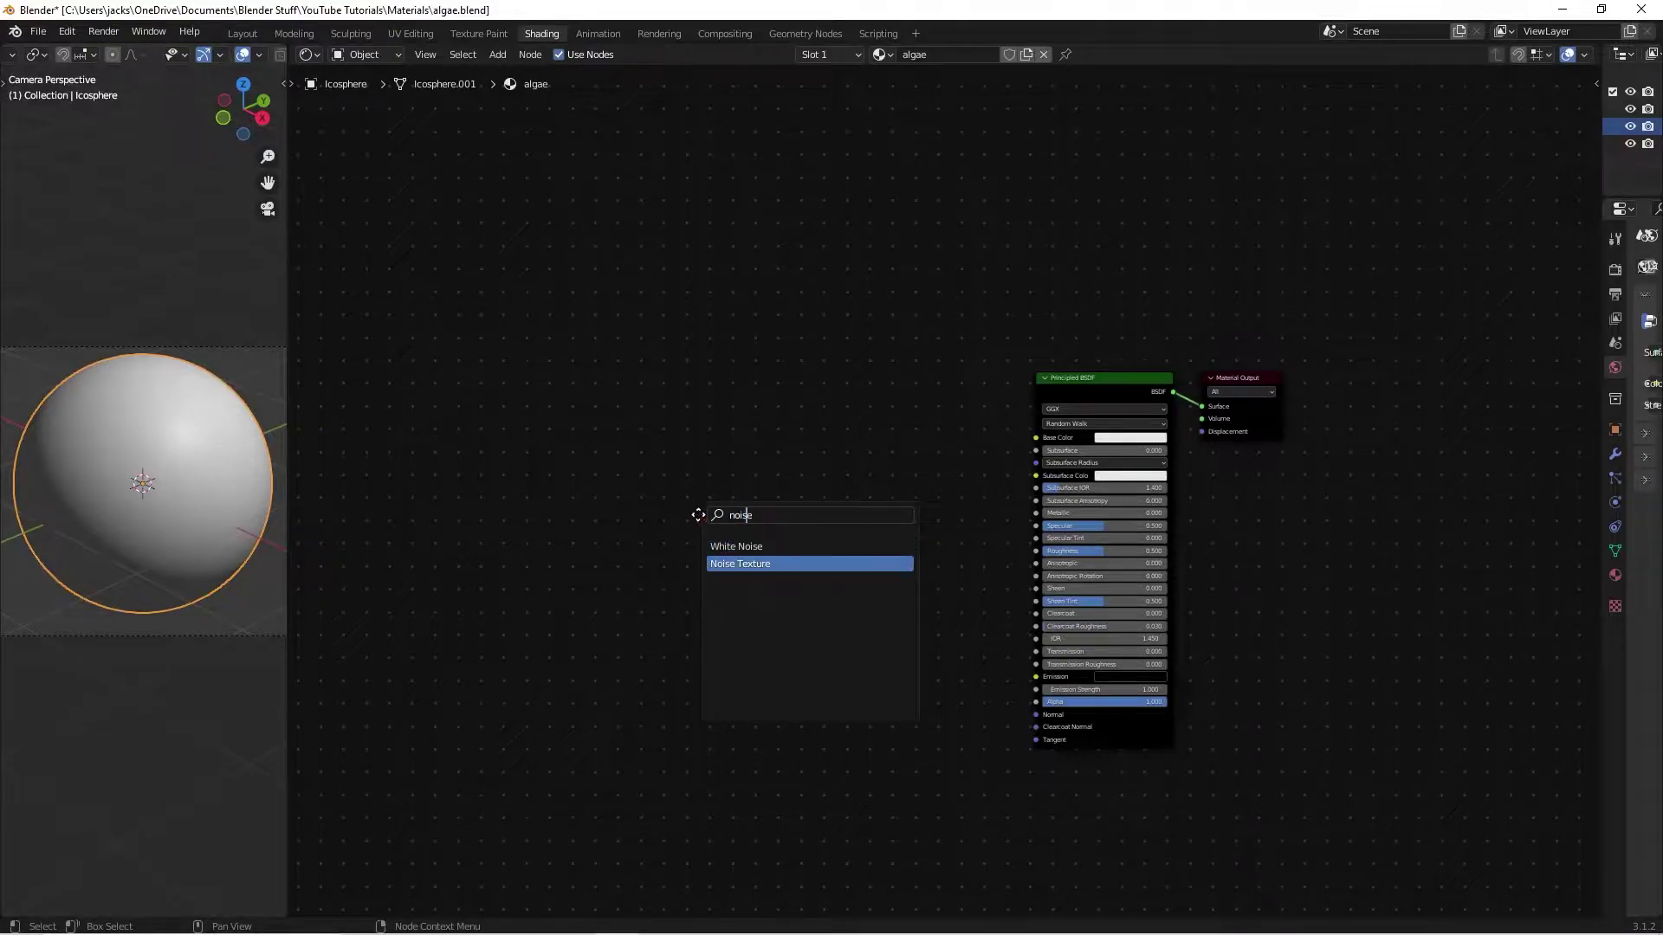
key("Return")
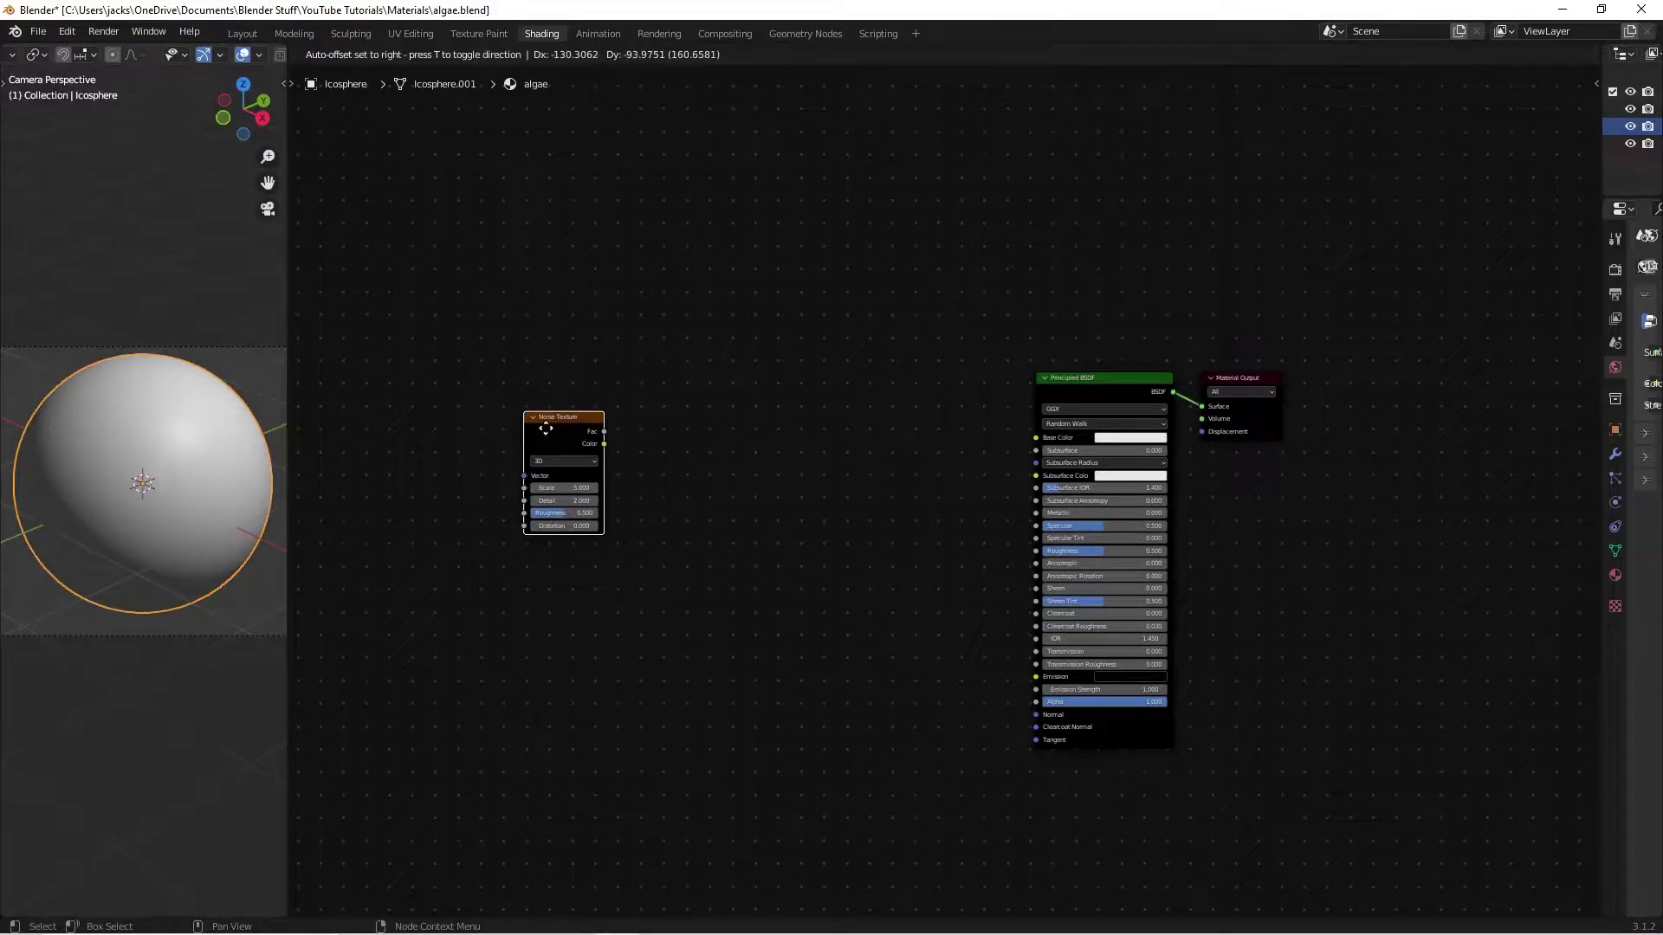
left_click(652, 429)
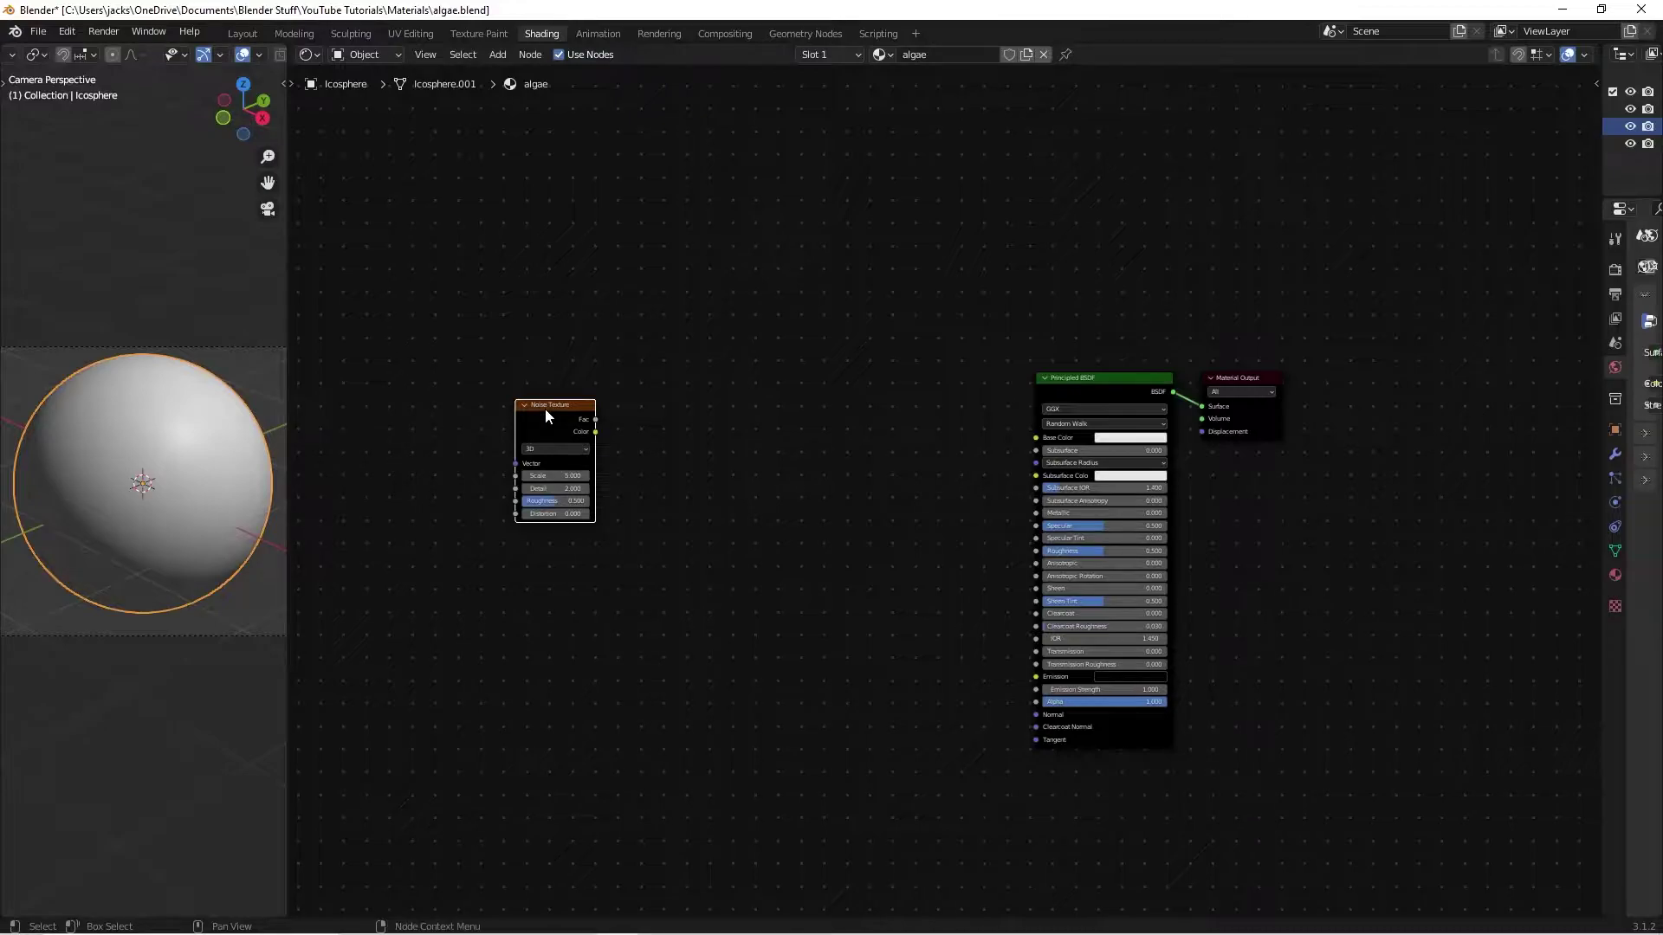
- Add Texture Coordinate and Mapping nodes to the Noise Texture, and connect the Object output to the Mapping node's Vector input
key("ctrl+t")
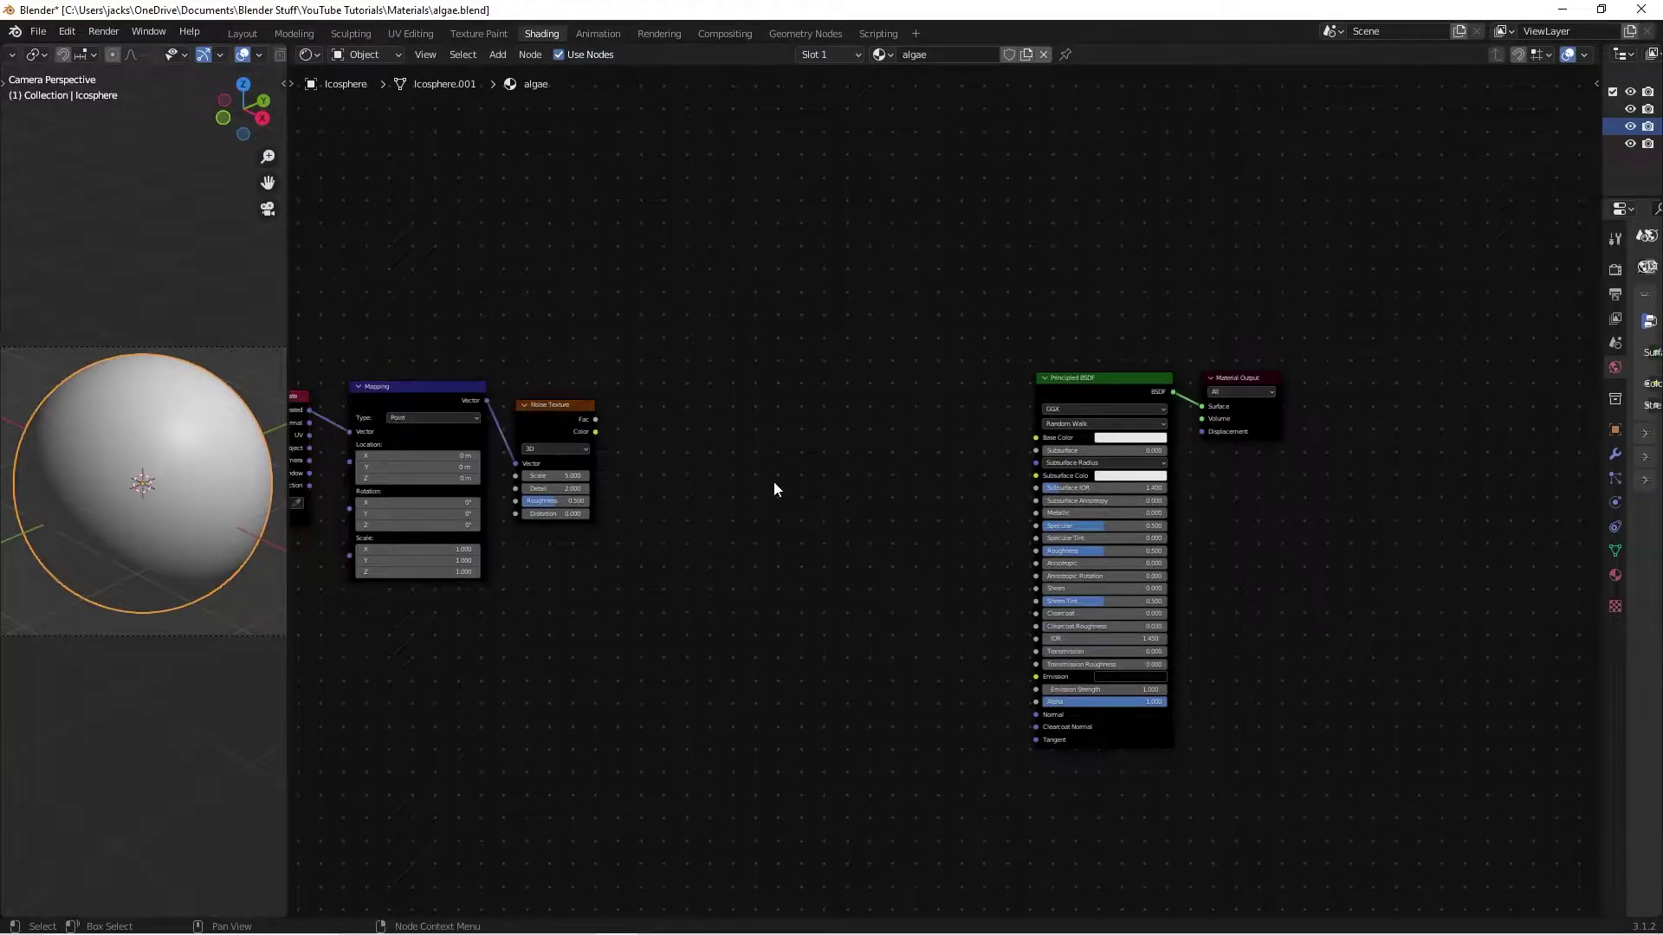
middle_click_drag(772, 482, 915, 485)
scroll(915, 485, "up", 2)
middle_click_drag(578, 452, 801, 457)
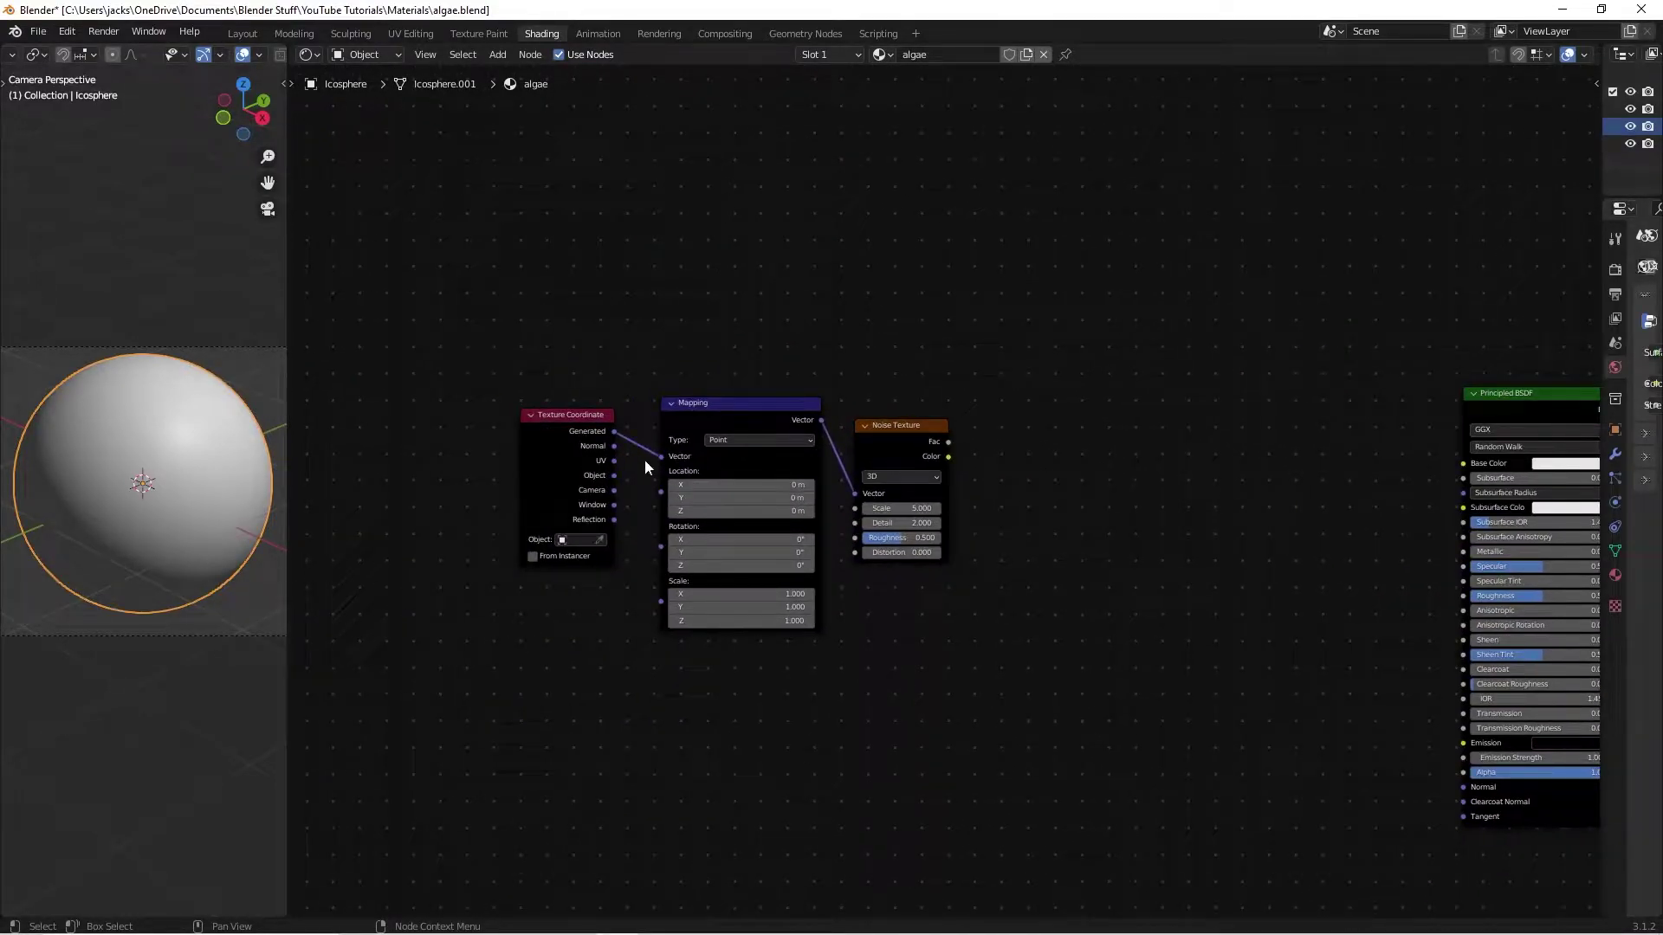
left_click_drag(614, 474, 660, 456)
scroll(1014, 624, "down", 4)
middle_click_drag(972, 548, 971, 546)
- Duplicate the Noise Texture node with its Mapping link kept and place the copy below the original
left_click_drag(783, 385, 795, 386)
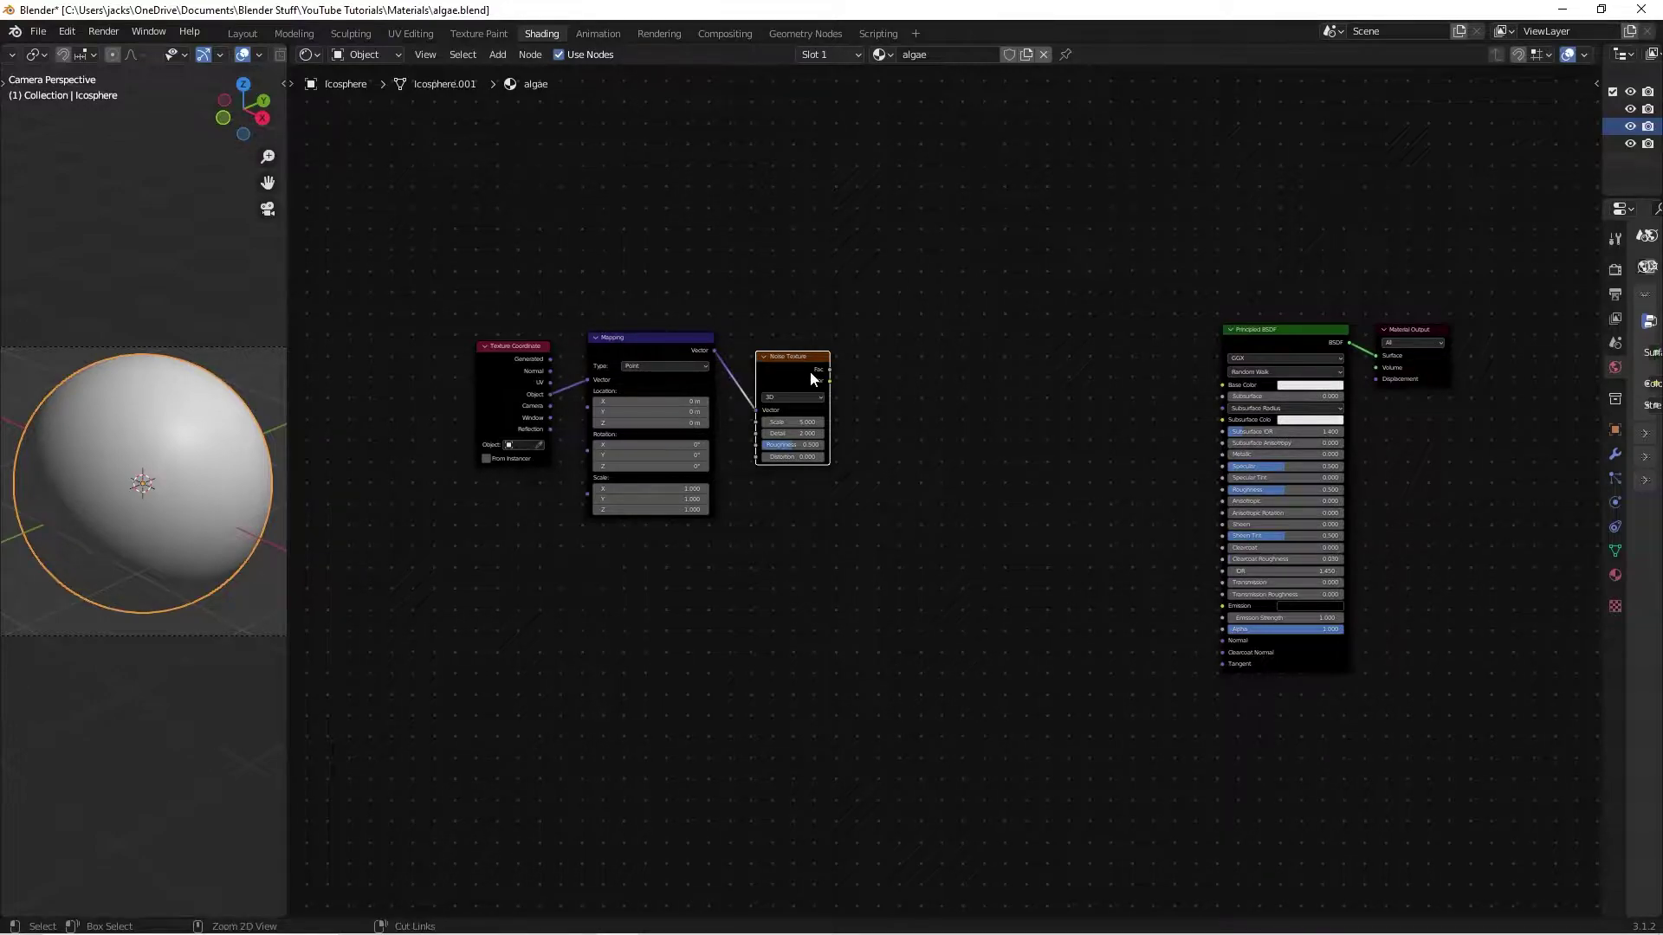
key("ctrl+shift")
key("ctrl+shift+d")
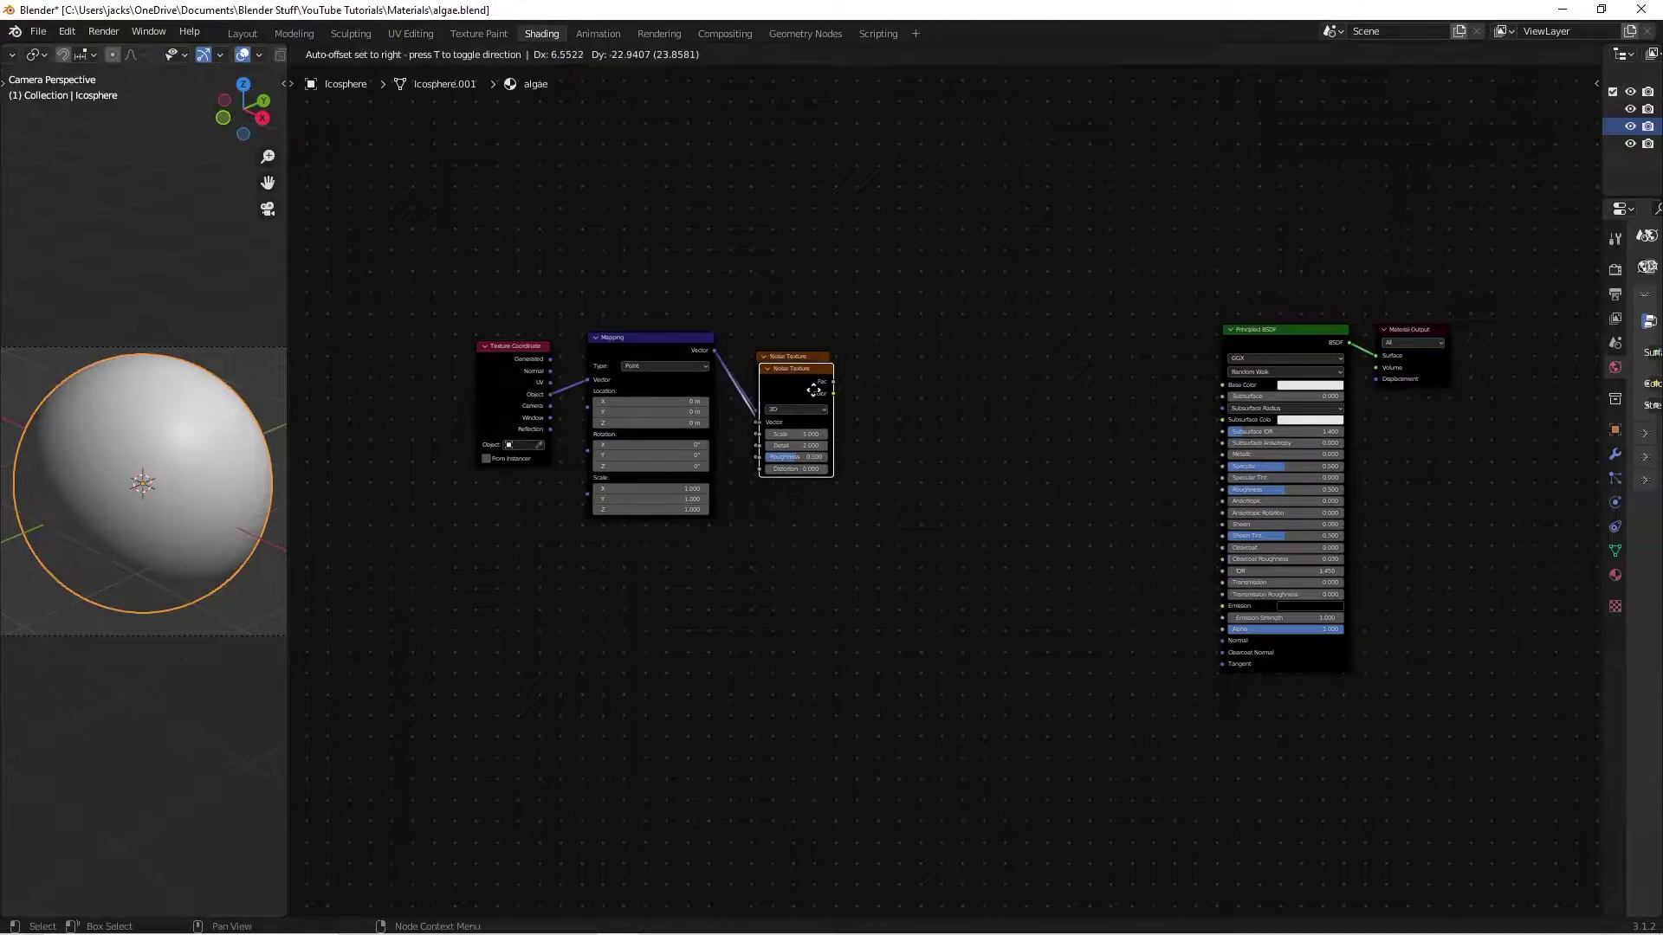
left_click(805, 512)
left_click(969, 532)
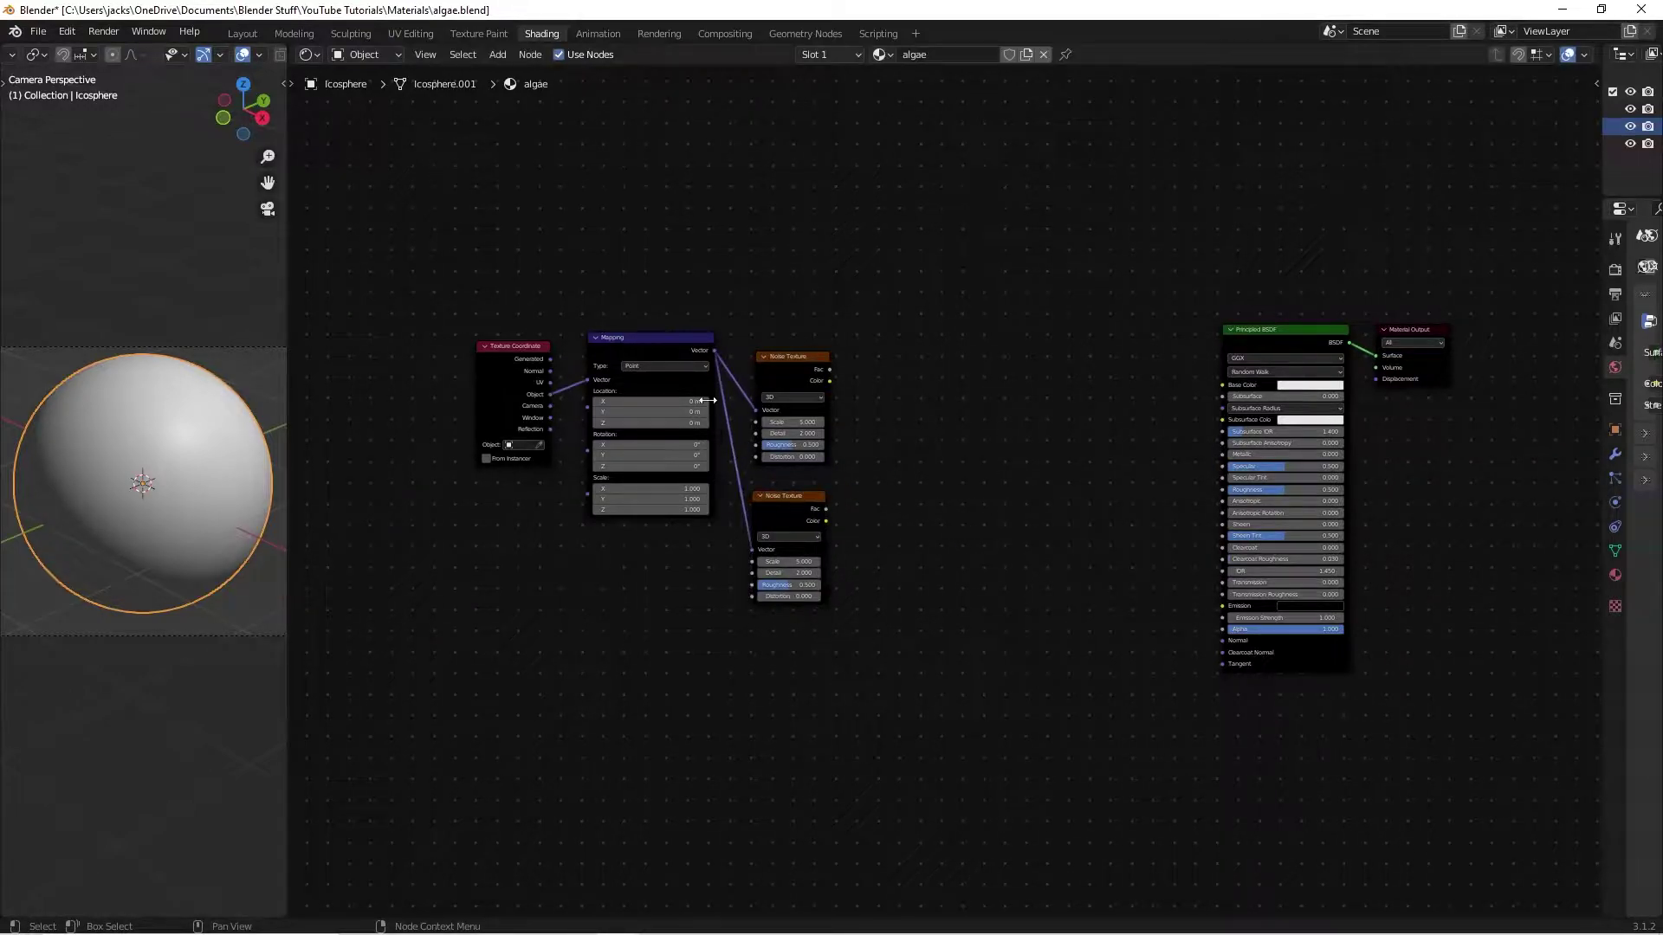
left_click(787, 509)
key("shift+d")
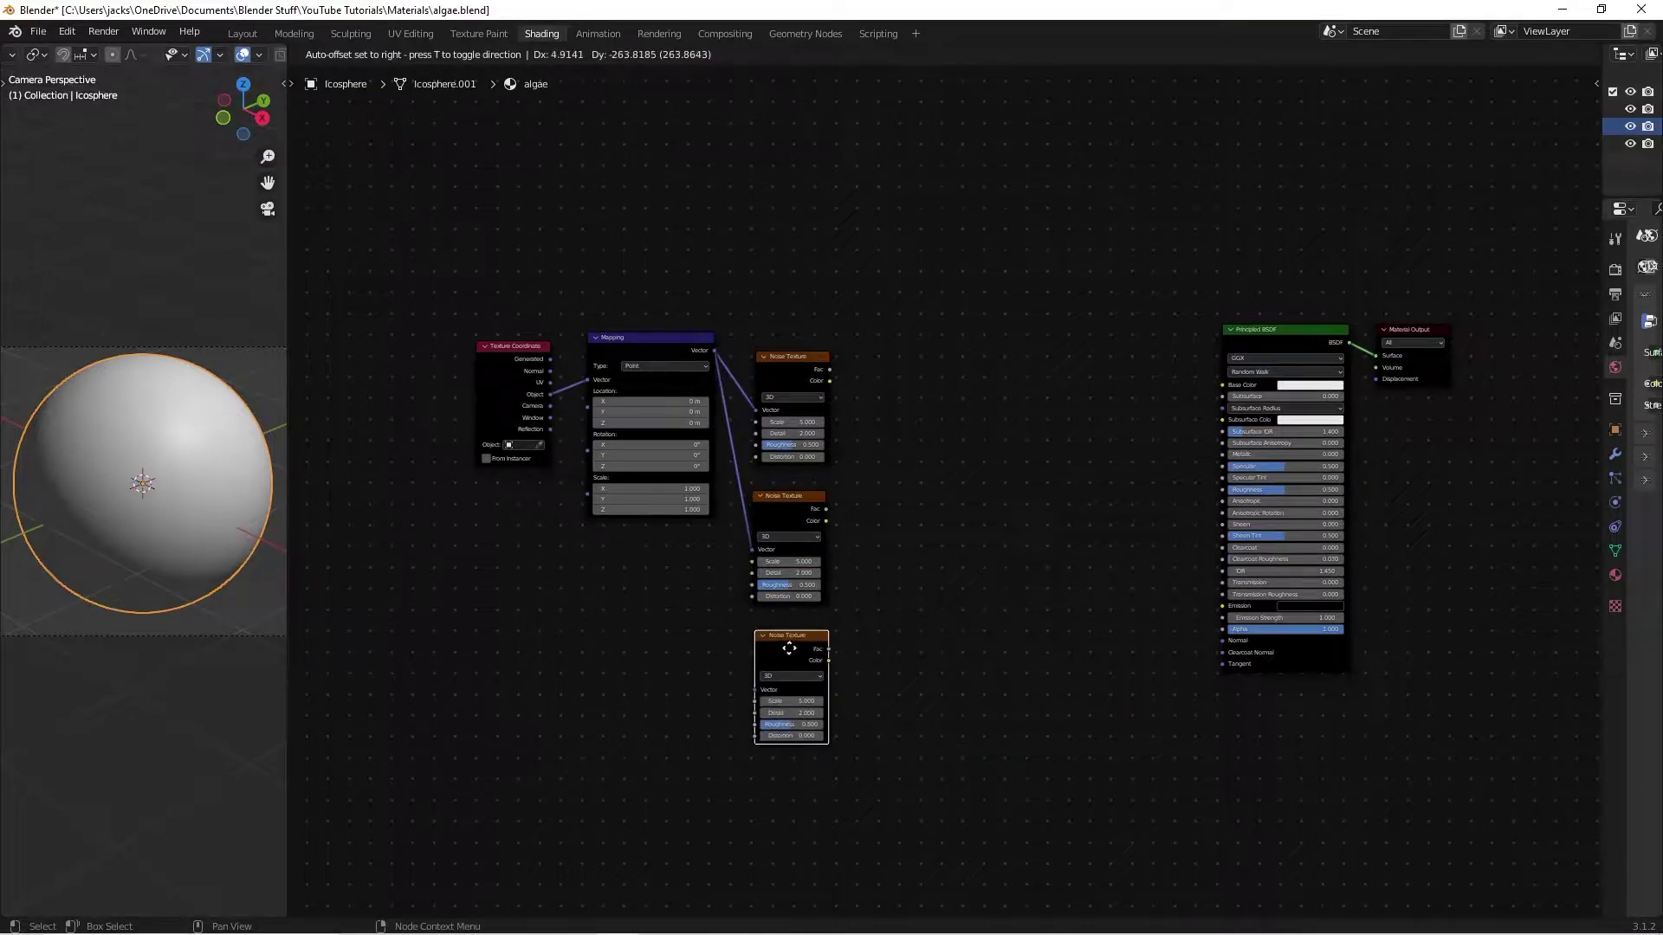
left_click(791, 644)
key("Delete")
- Duplicate the lower Noise Texture with its Mapping link kept and place this third one at the bottom
left_click(791, 517)
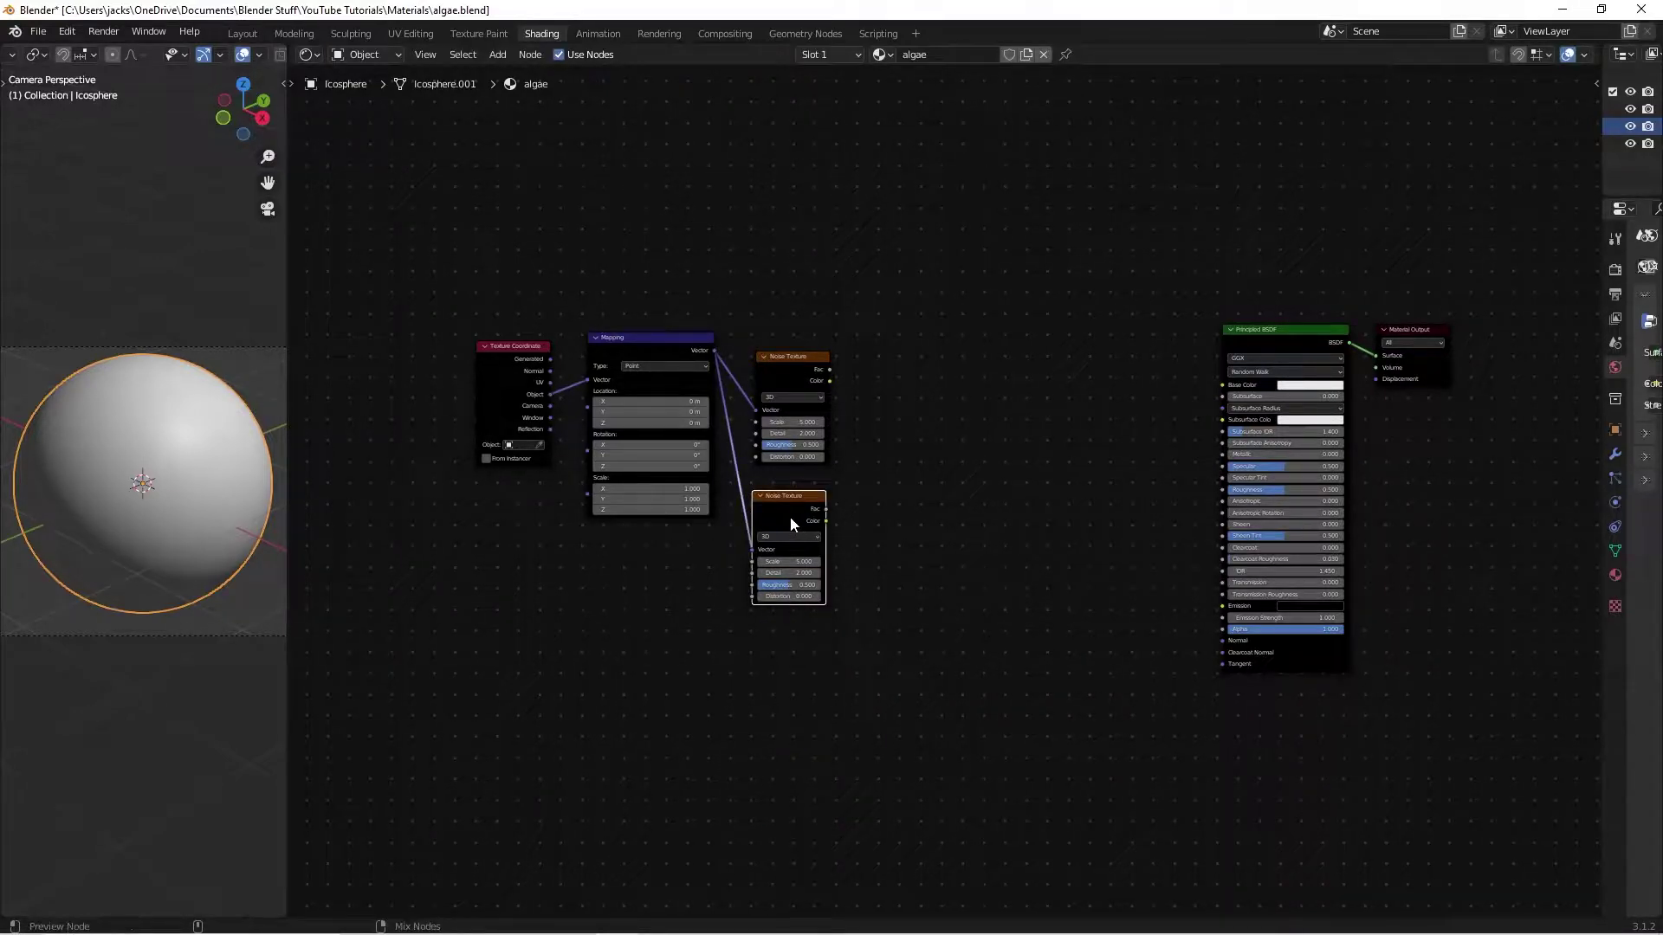
key("shift+d")
left_click(793, 646)
- Move the Mapping node further left, stack the three Noise Texture nodes in a column below it, and save the file
left_click_drag(604, 343, 534, 372)
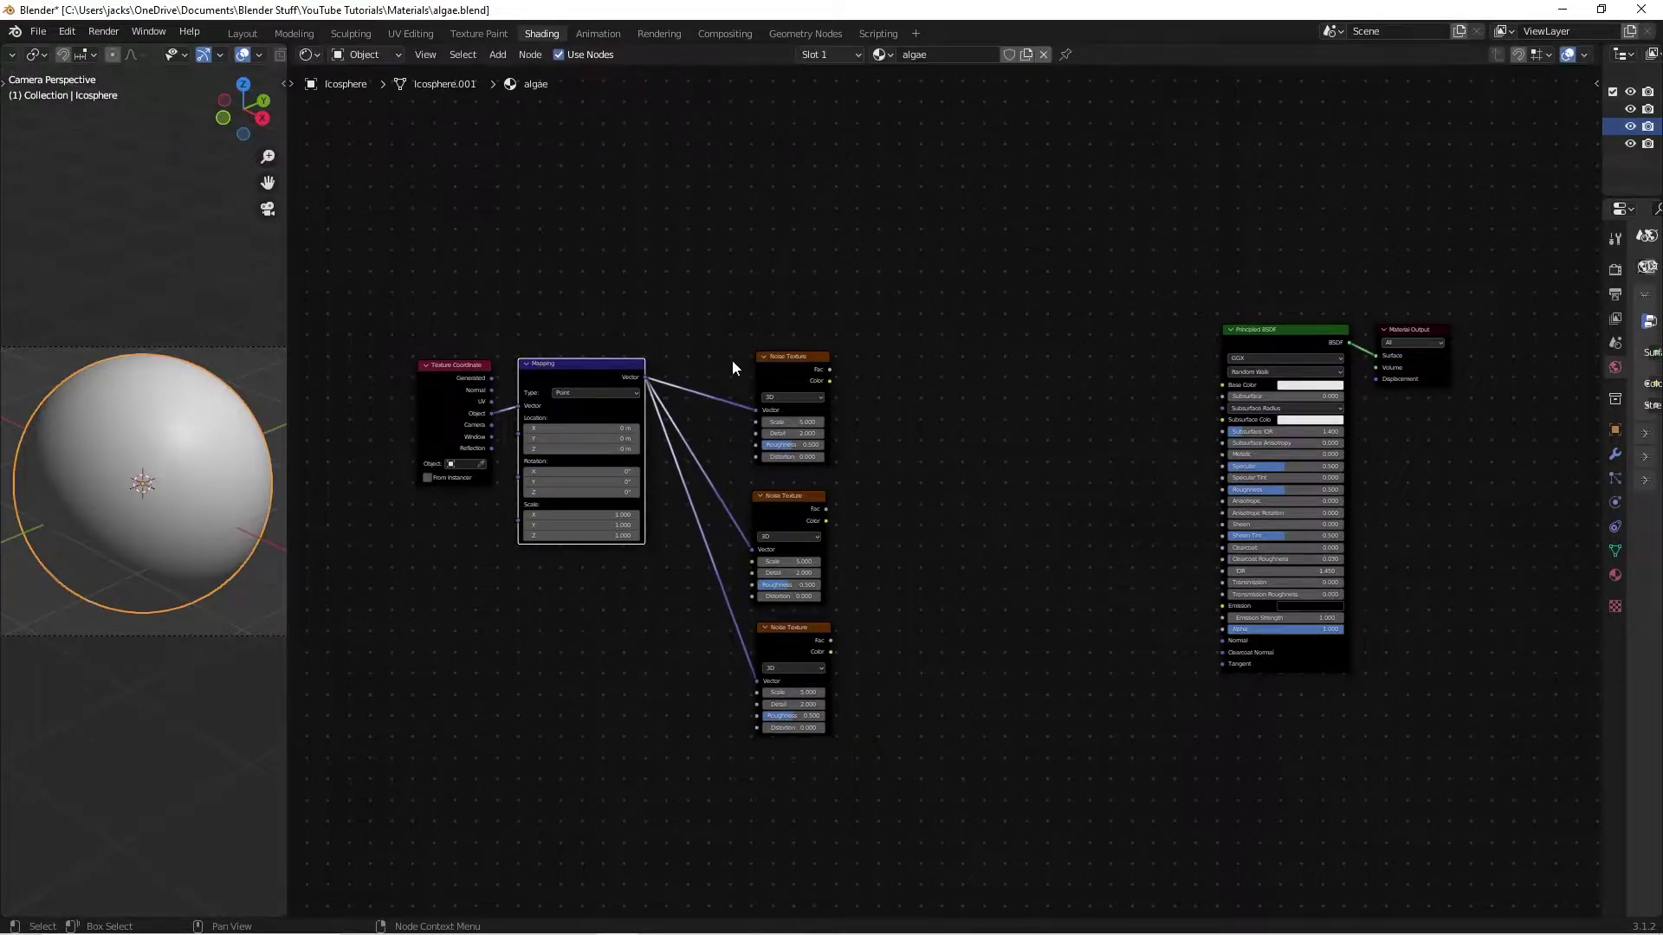
left_click_drag(814, 357, 704, 683)
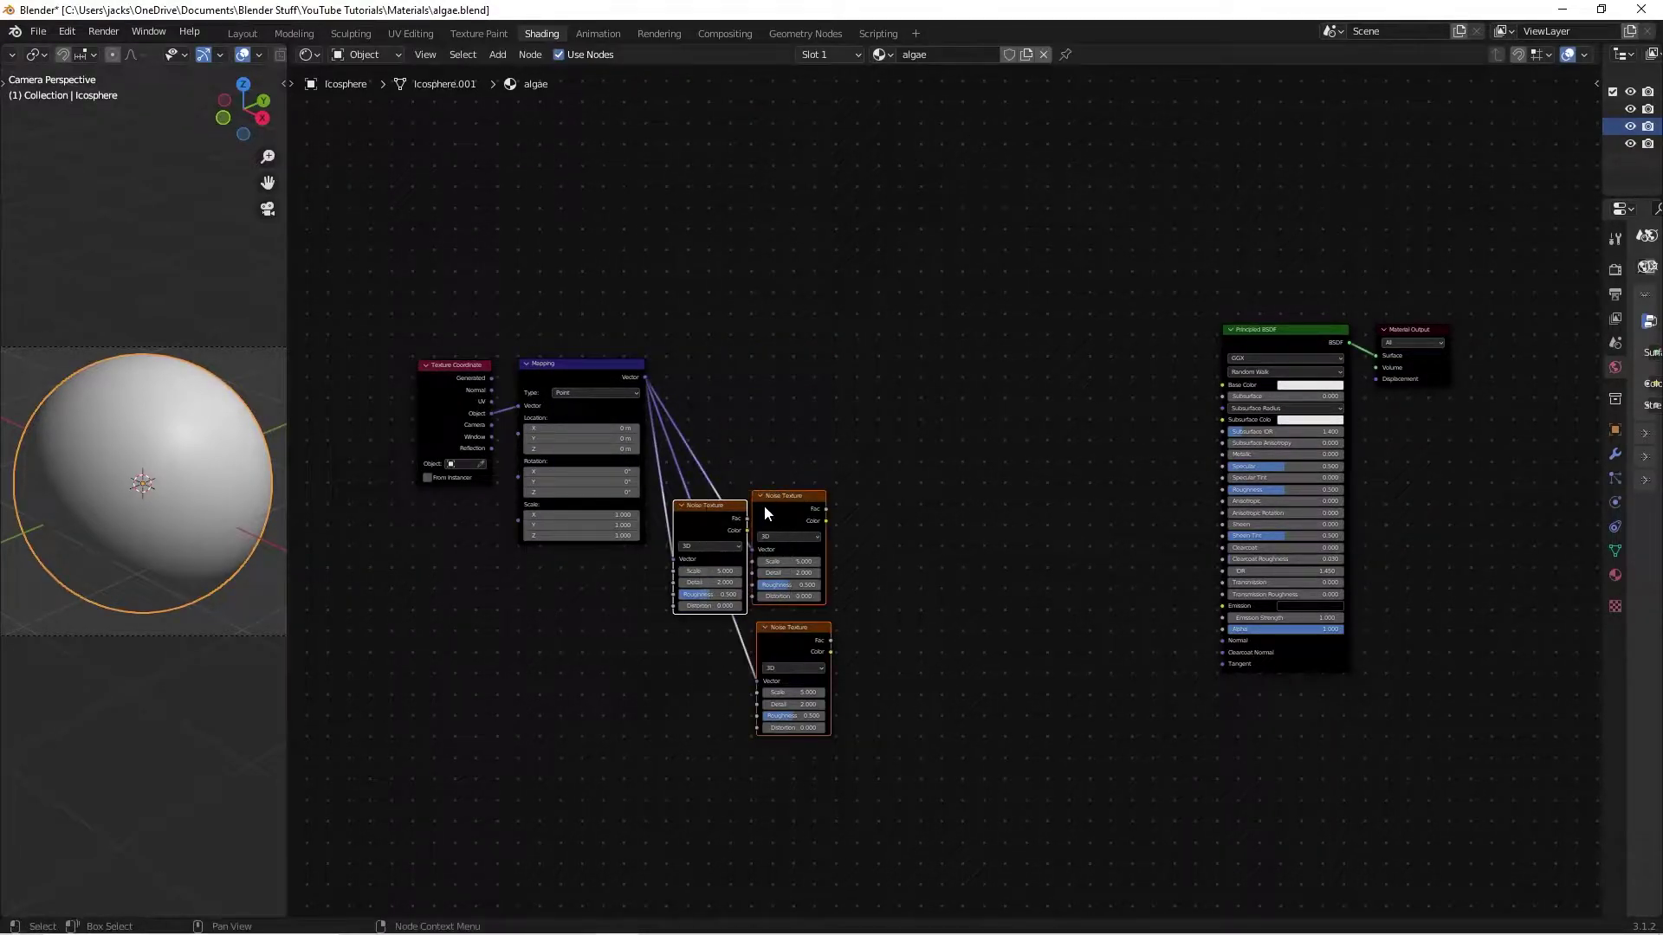
left_click_drag(764, 506, 643, 689)
left_click_drag(736, 652, 645, 790)
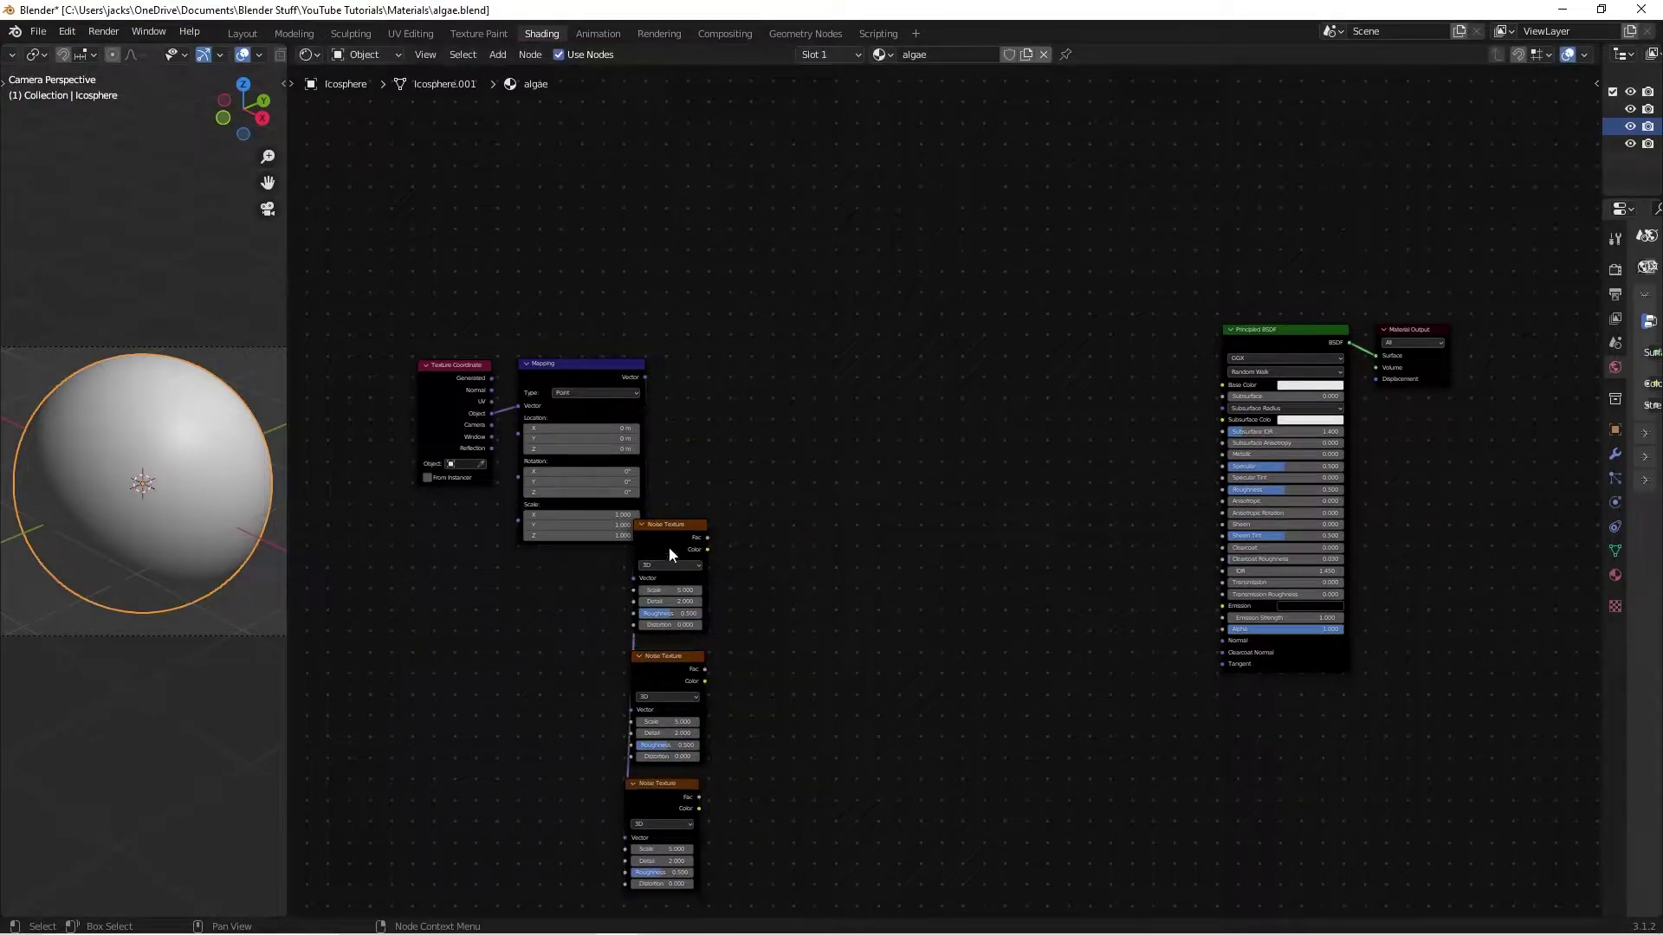
left_click_drag(668, 548, 690, 577)
left_click_drag(639, 669, 663, 698)
left_click_drag(641, 784, 660, 823)
left_click(658, 824)
left_click(864, 570)
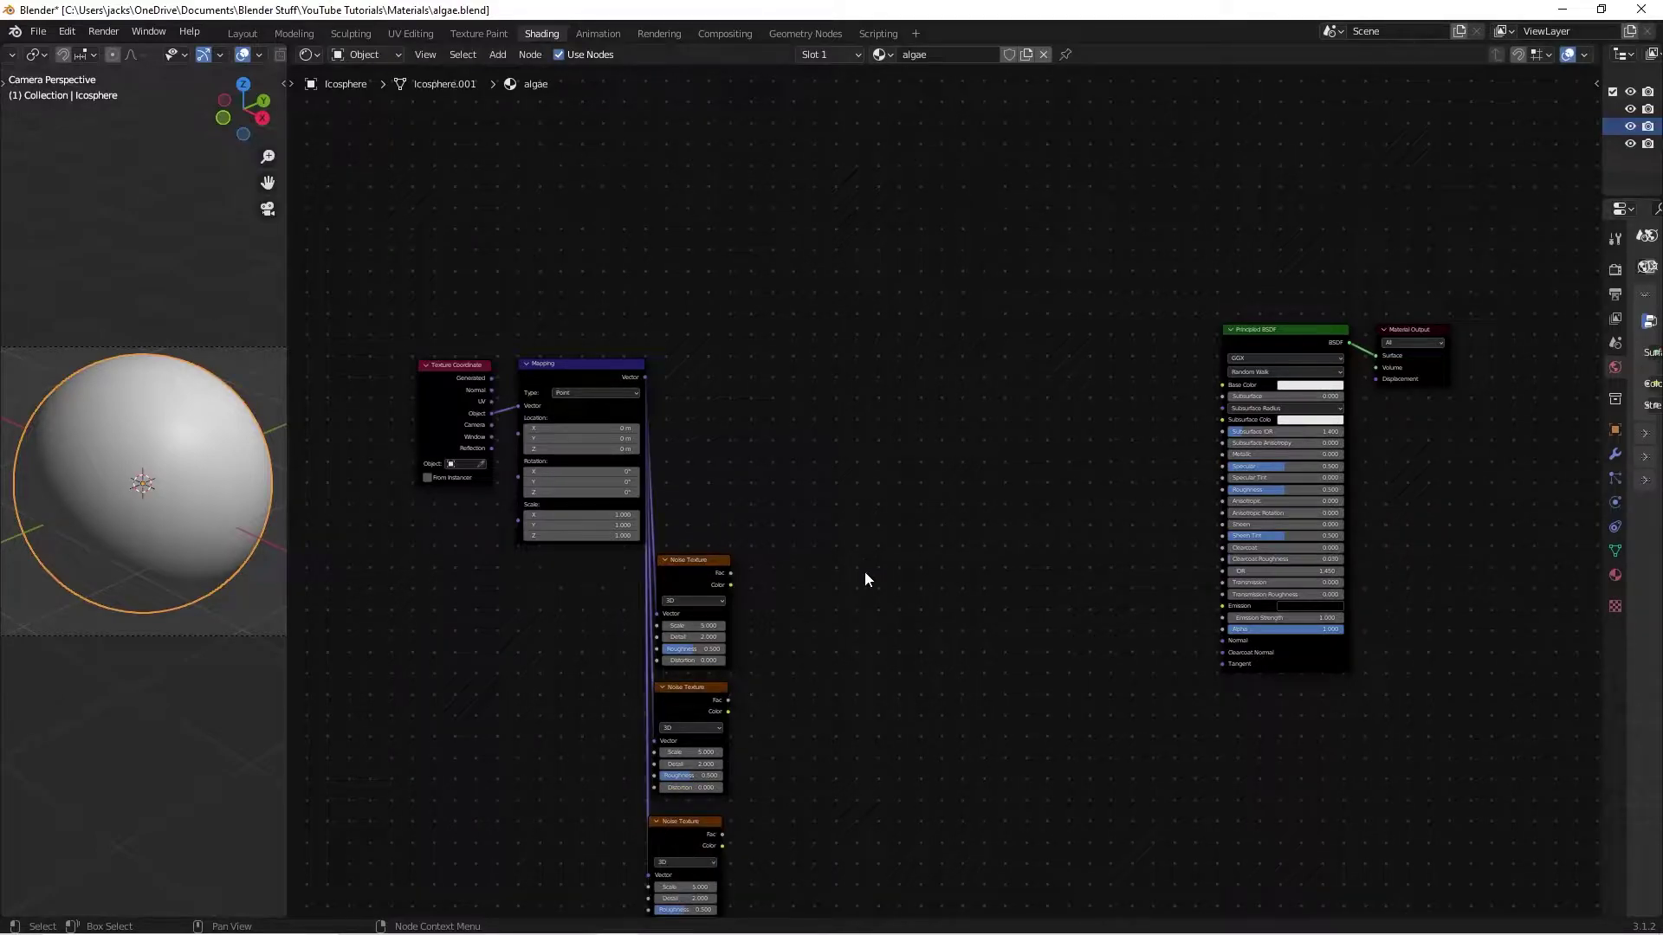
scroll(880, 657, "up", 1)
middle_click_drag(879, 656, 866, 422)
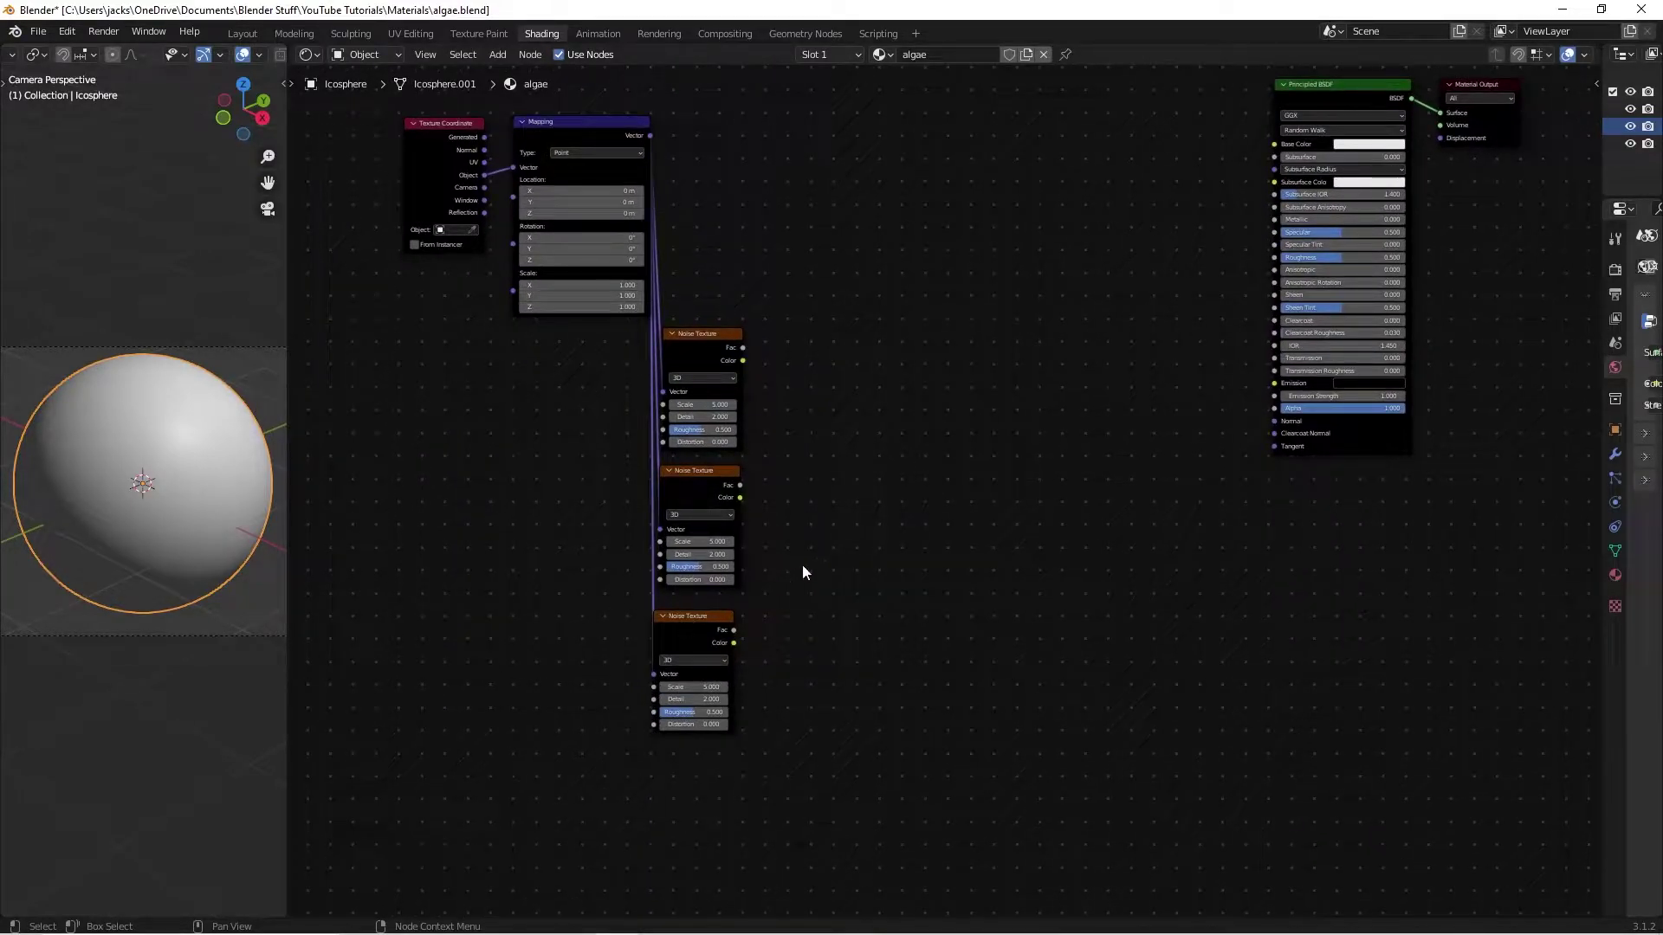
key("ctrl+s")
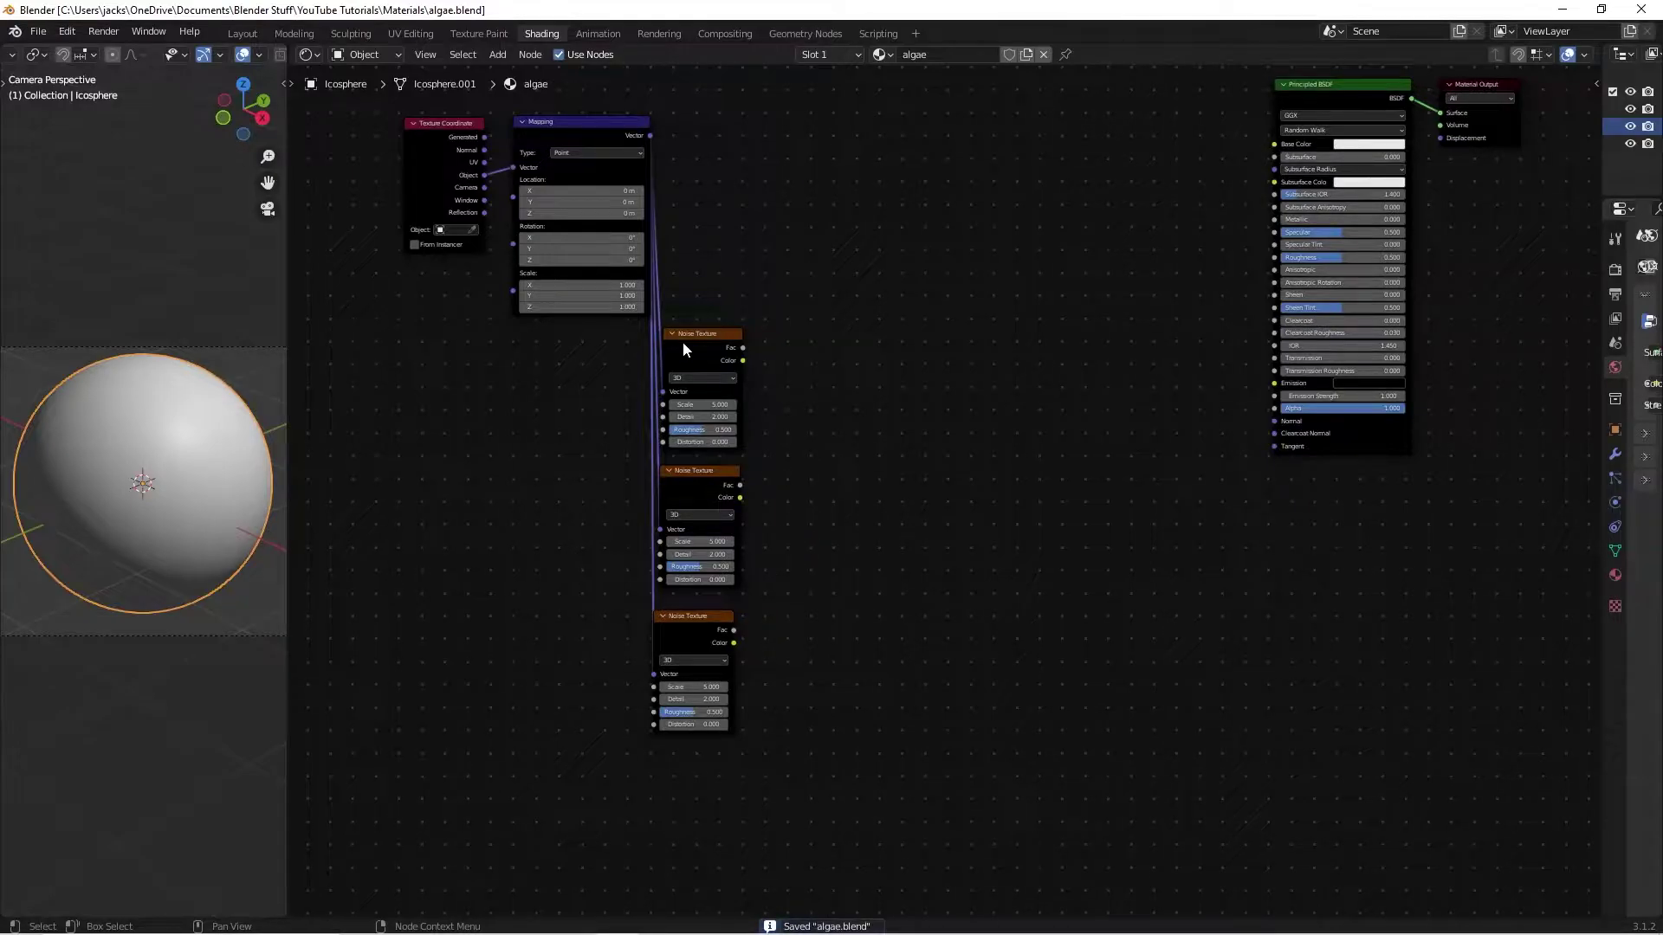
- Preview the top Noise Texture on the sphere and insert a ColorRamp node on its Fac output link
key("Home")
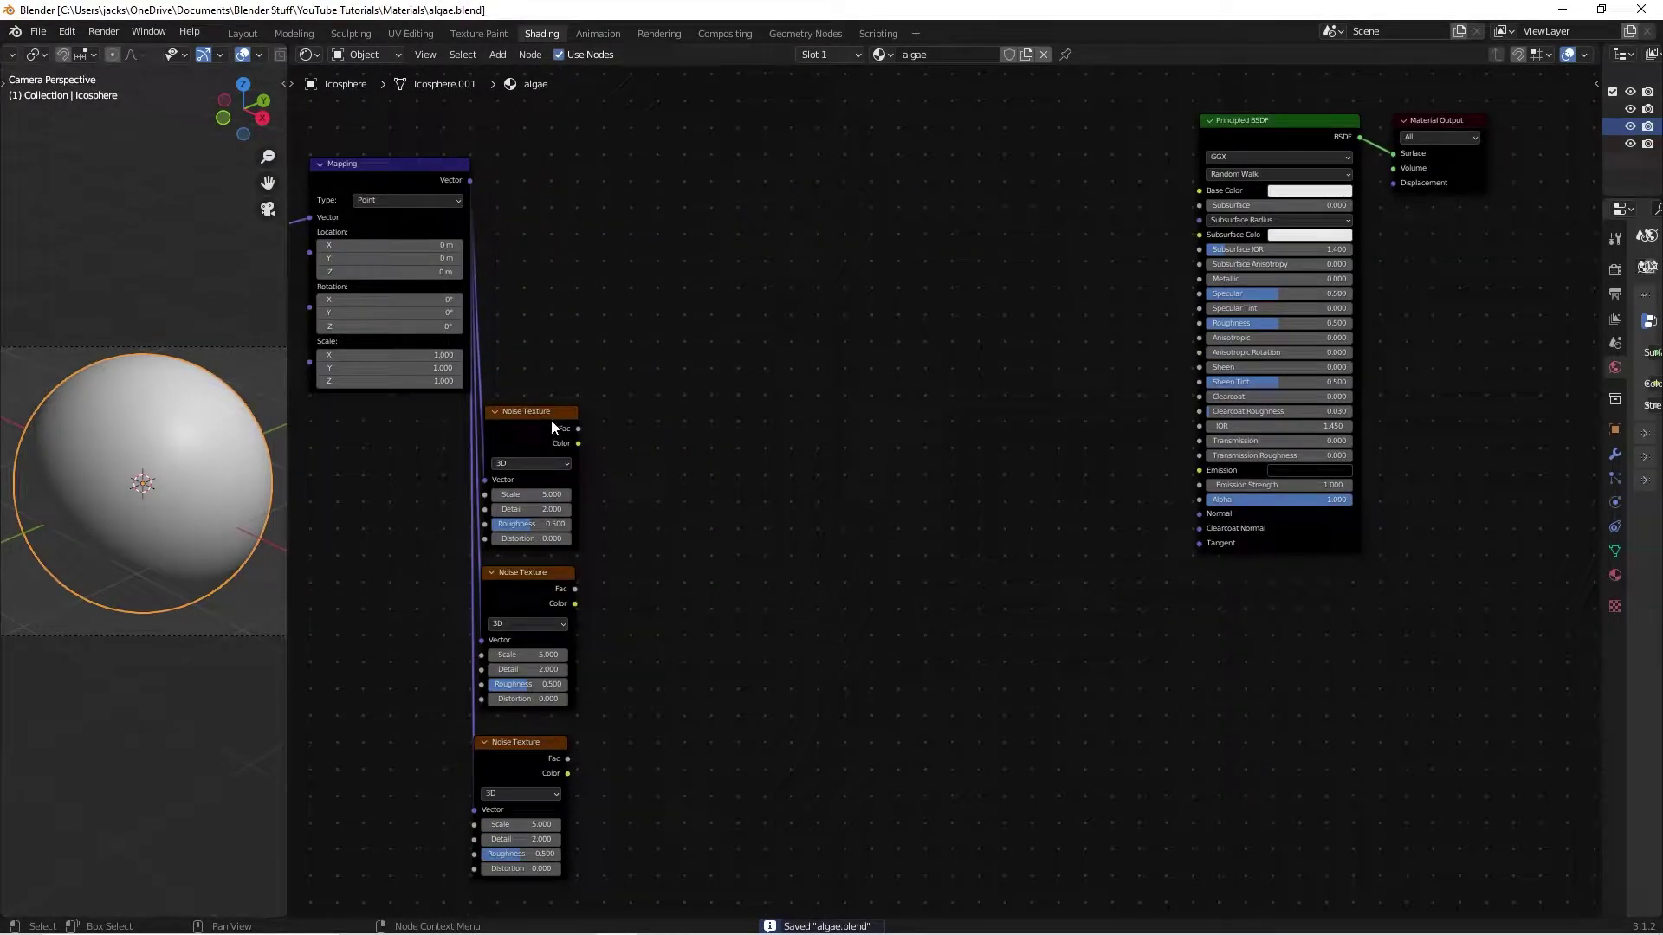
left_click(552, 426, "ctrl+shift")
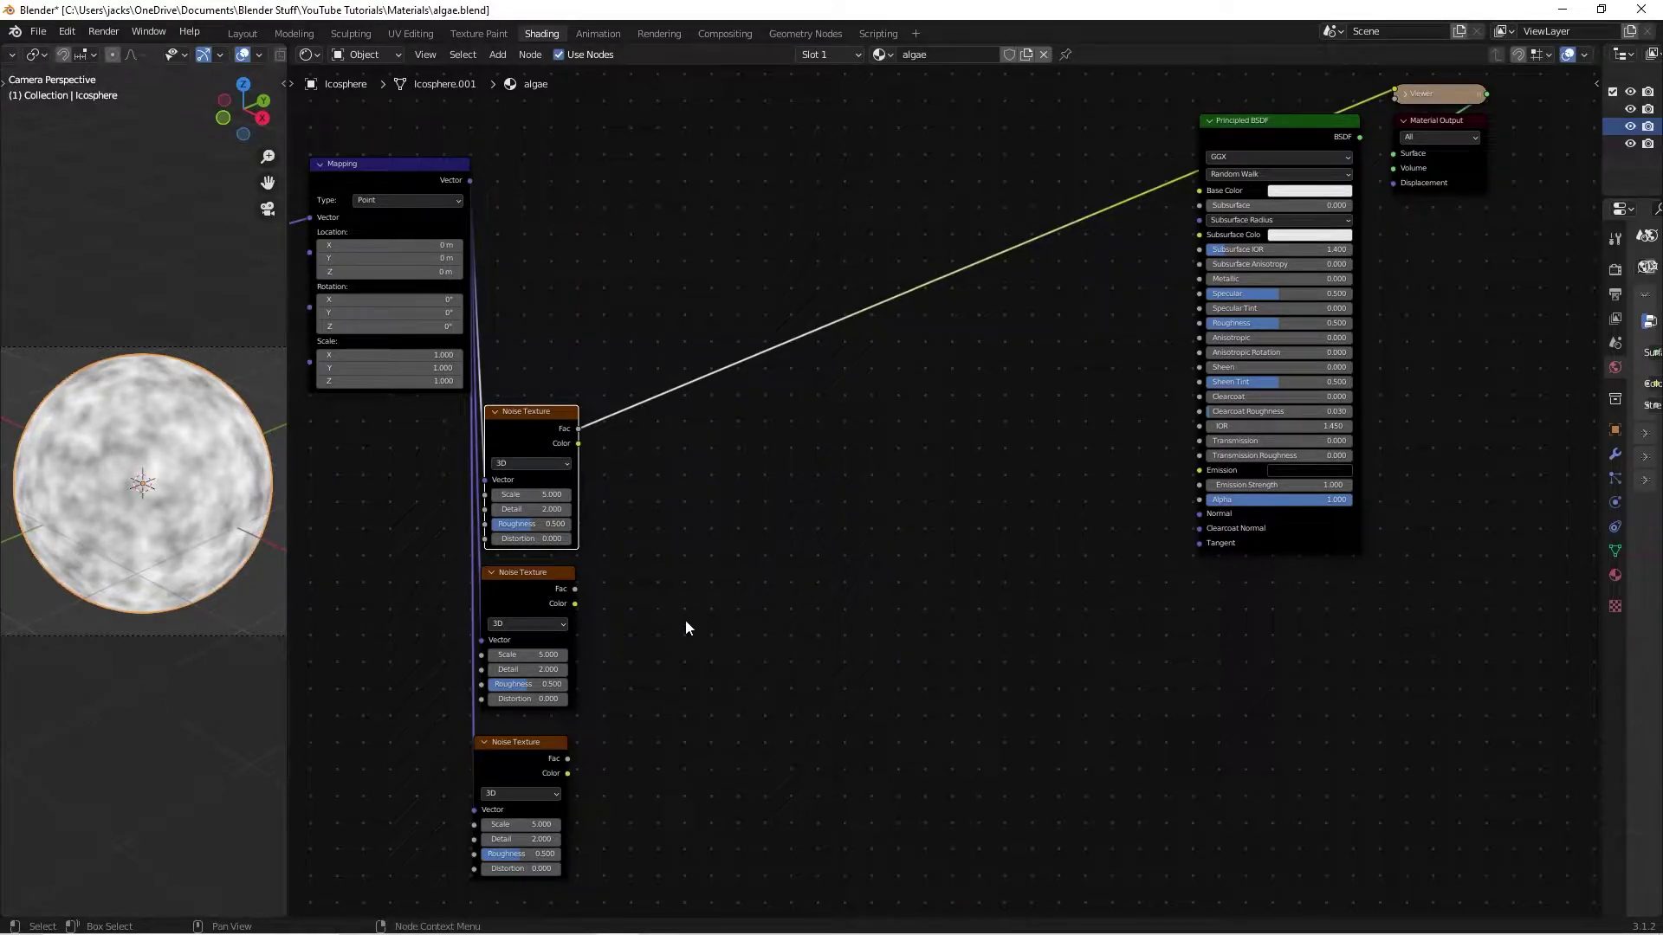
key("shift+a")
left_click(752, 480)
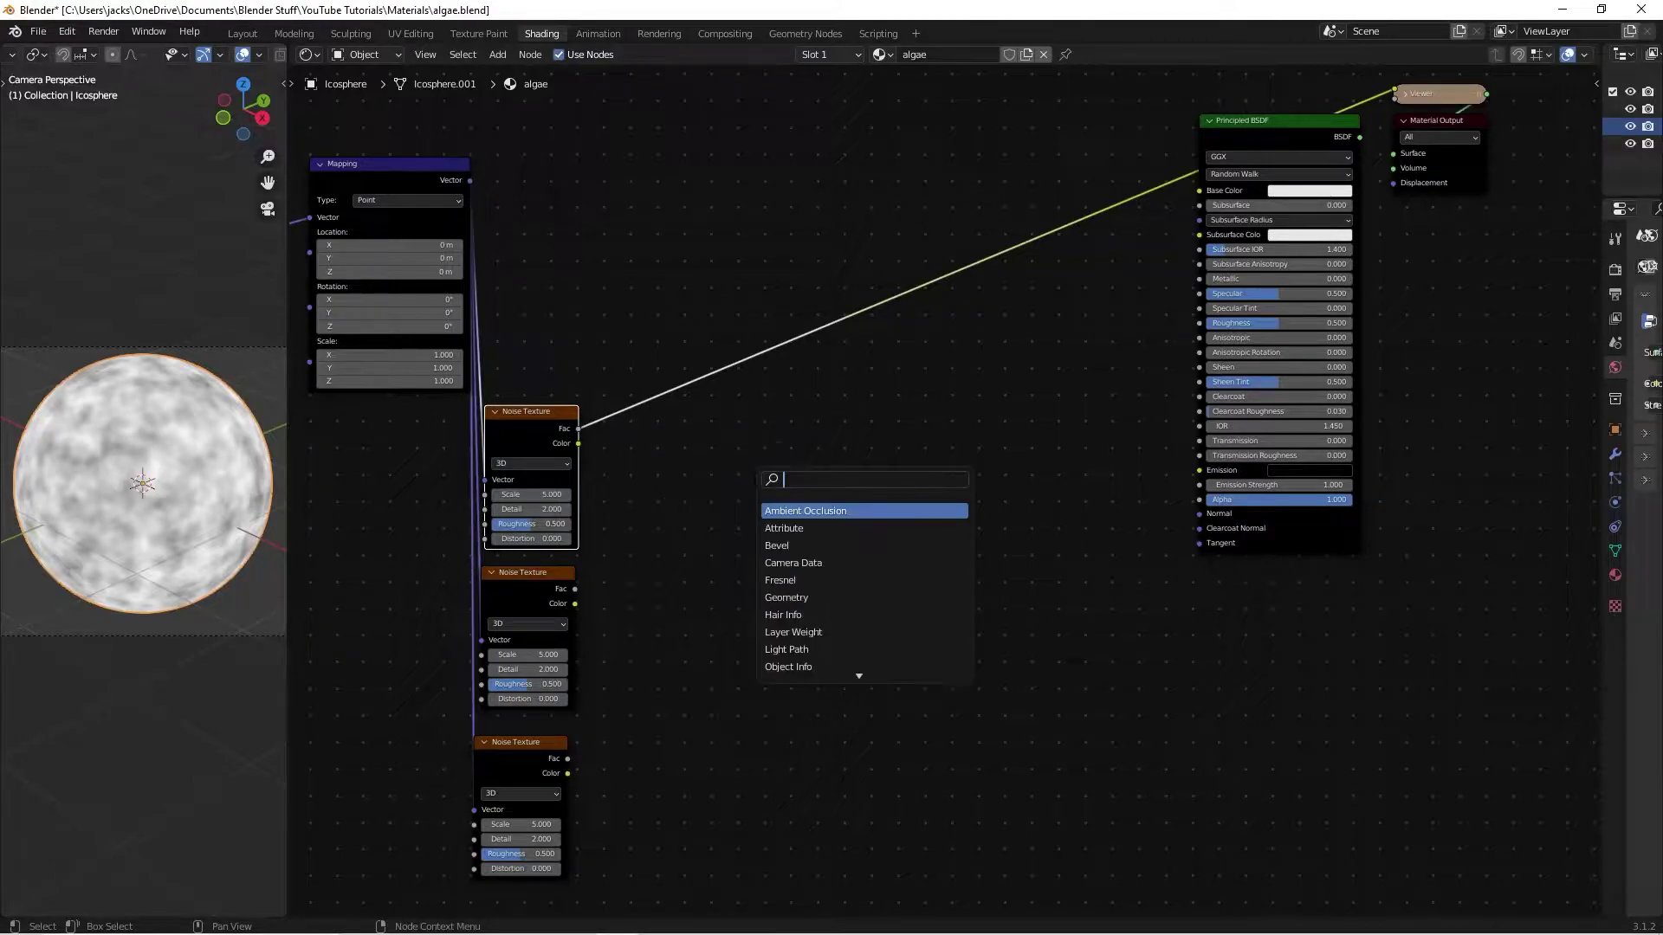
type("ramp")
key("Return")
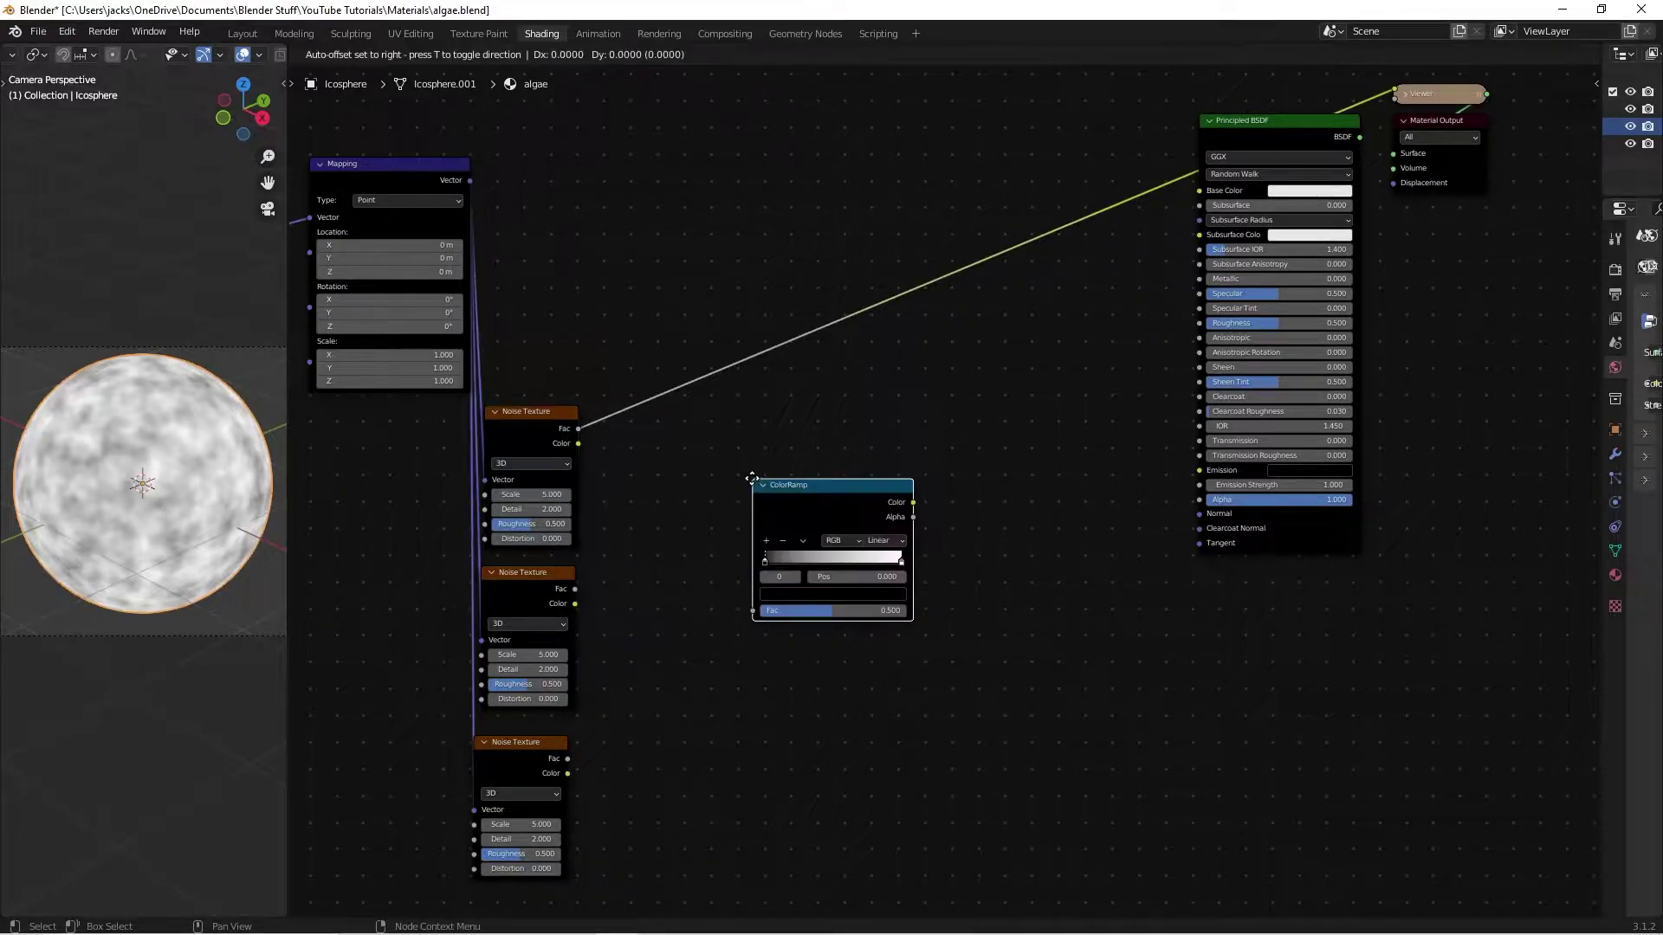
left_click(658, 389)
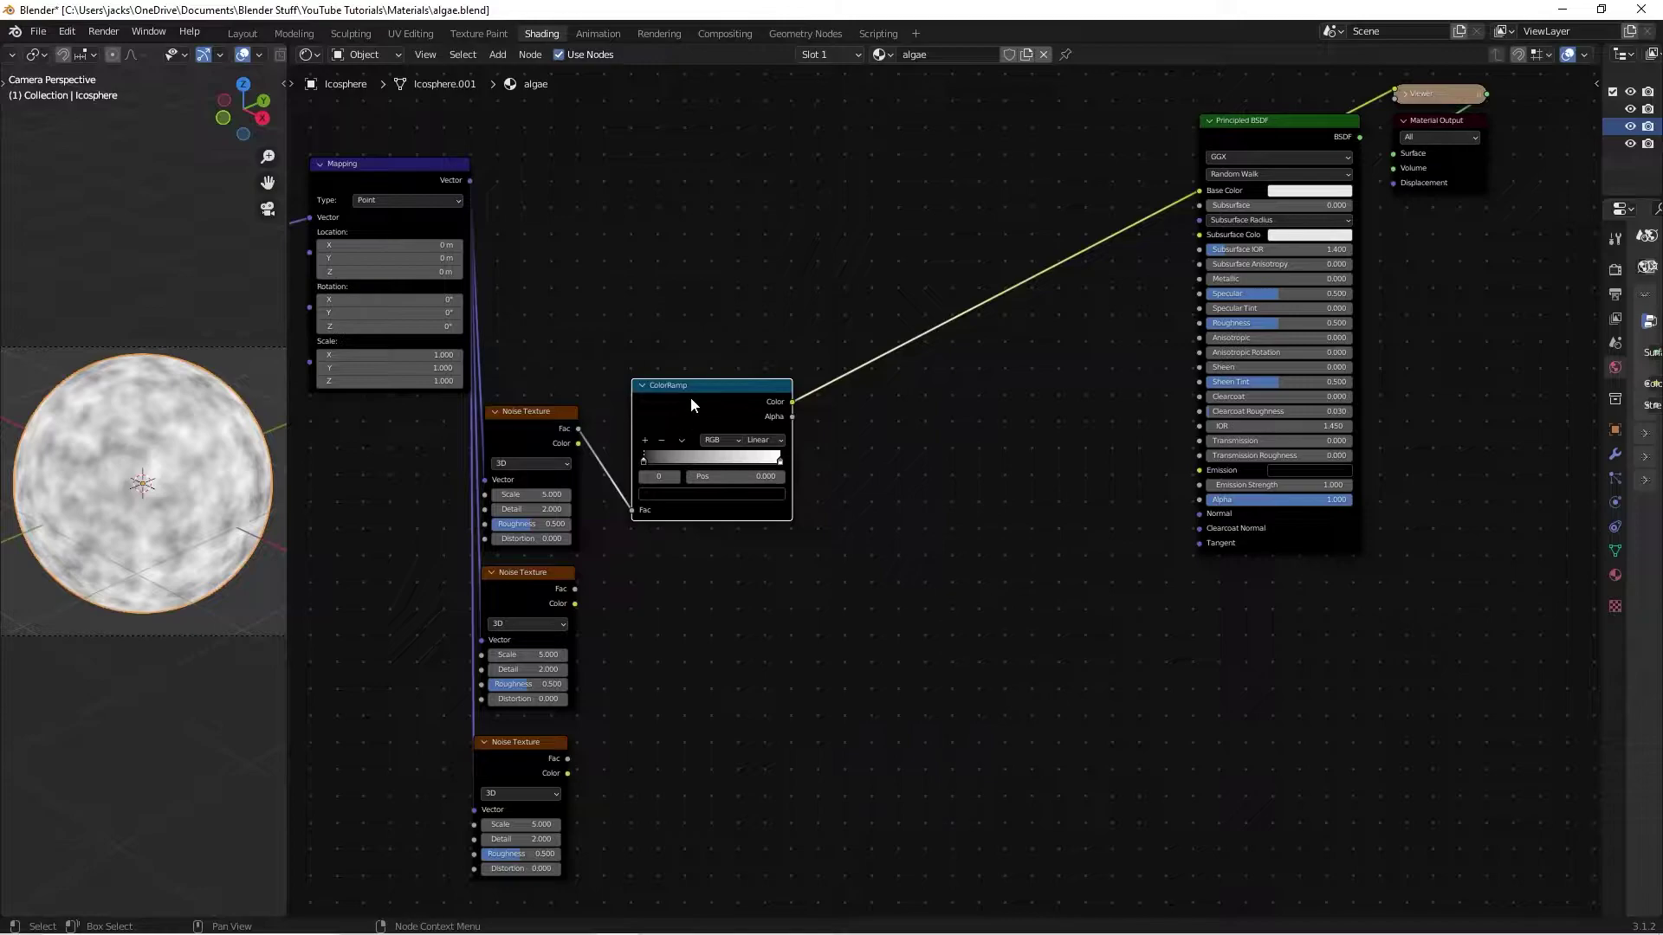
left_click_drag(689, 397, 664, 424)
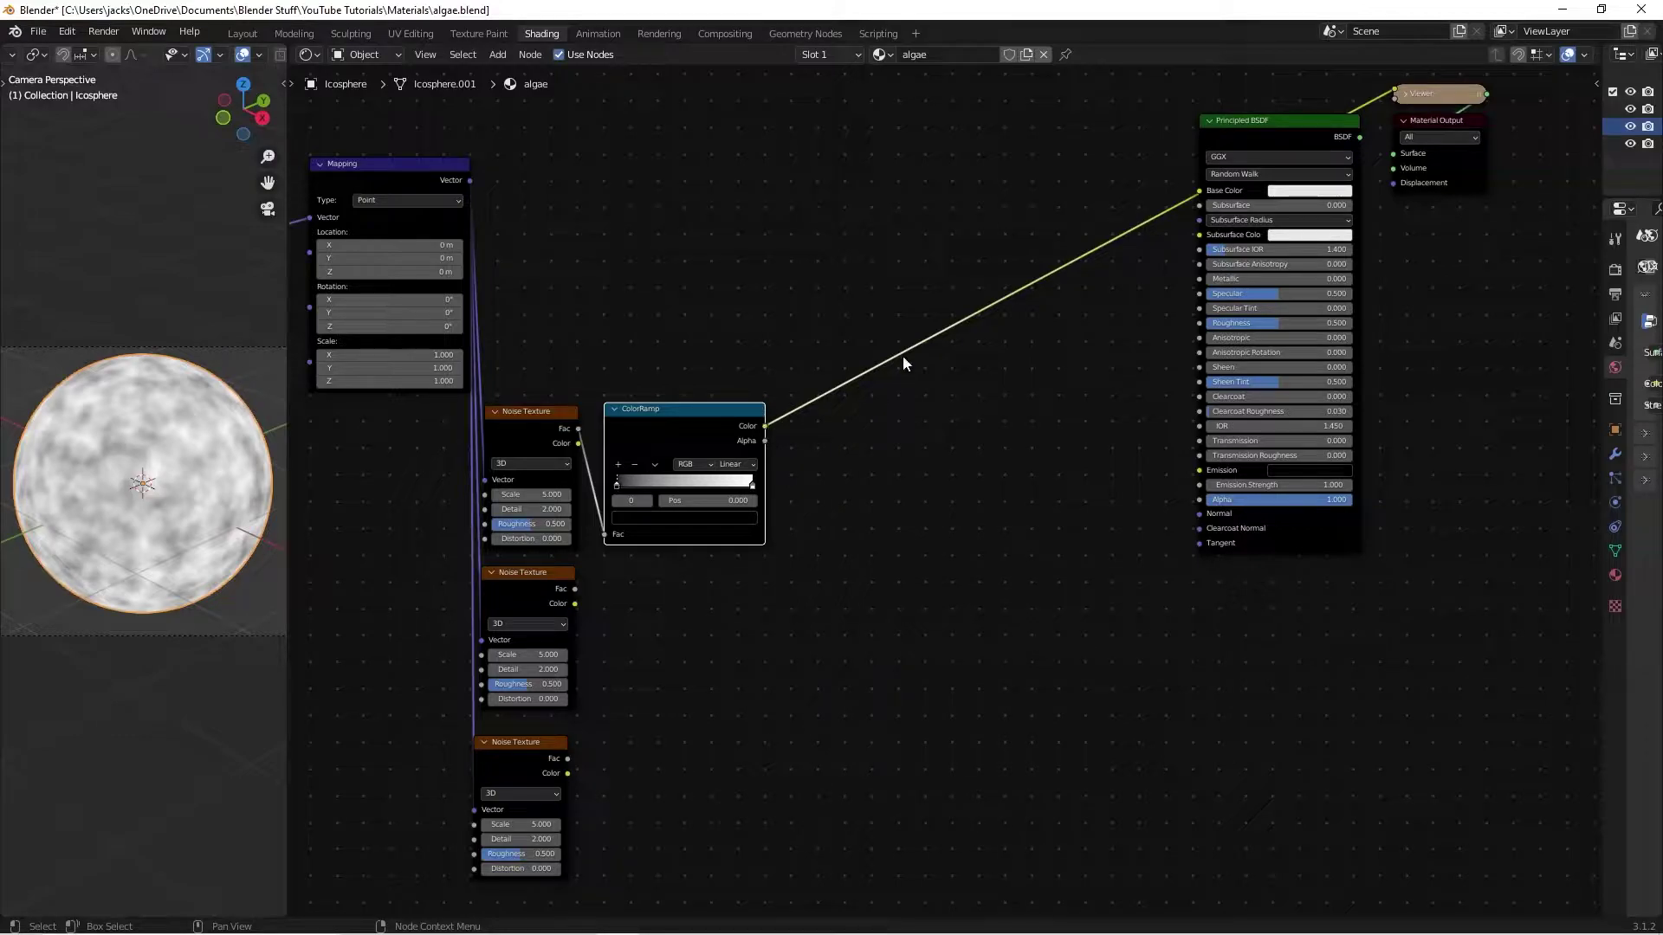
- Set the top Noise Texture's Scale to 2.3, Detail to 10 and Roughness to 0.4
scroll(606, 418, "up", 3)
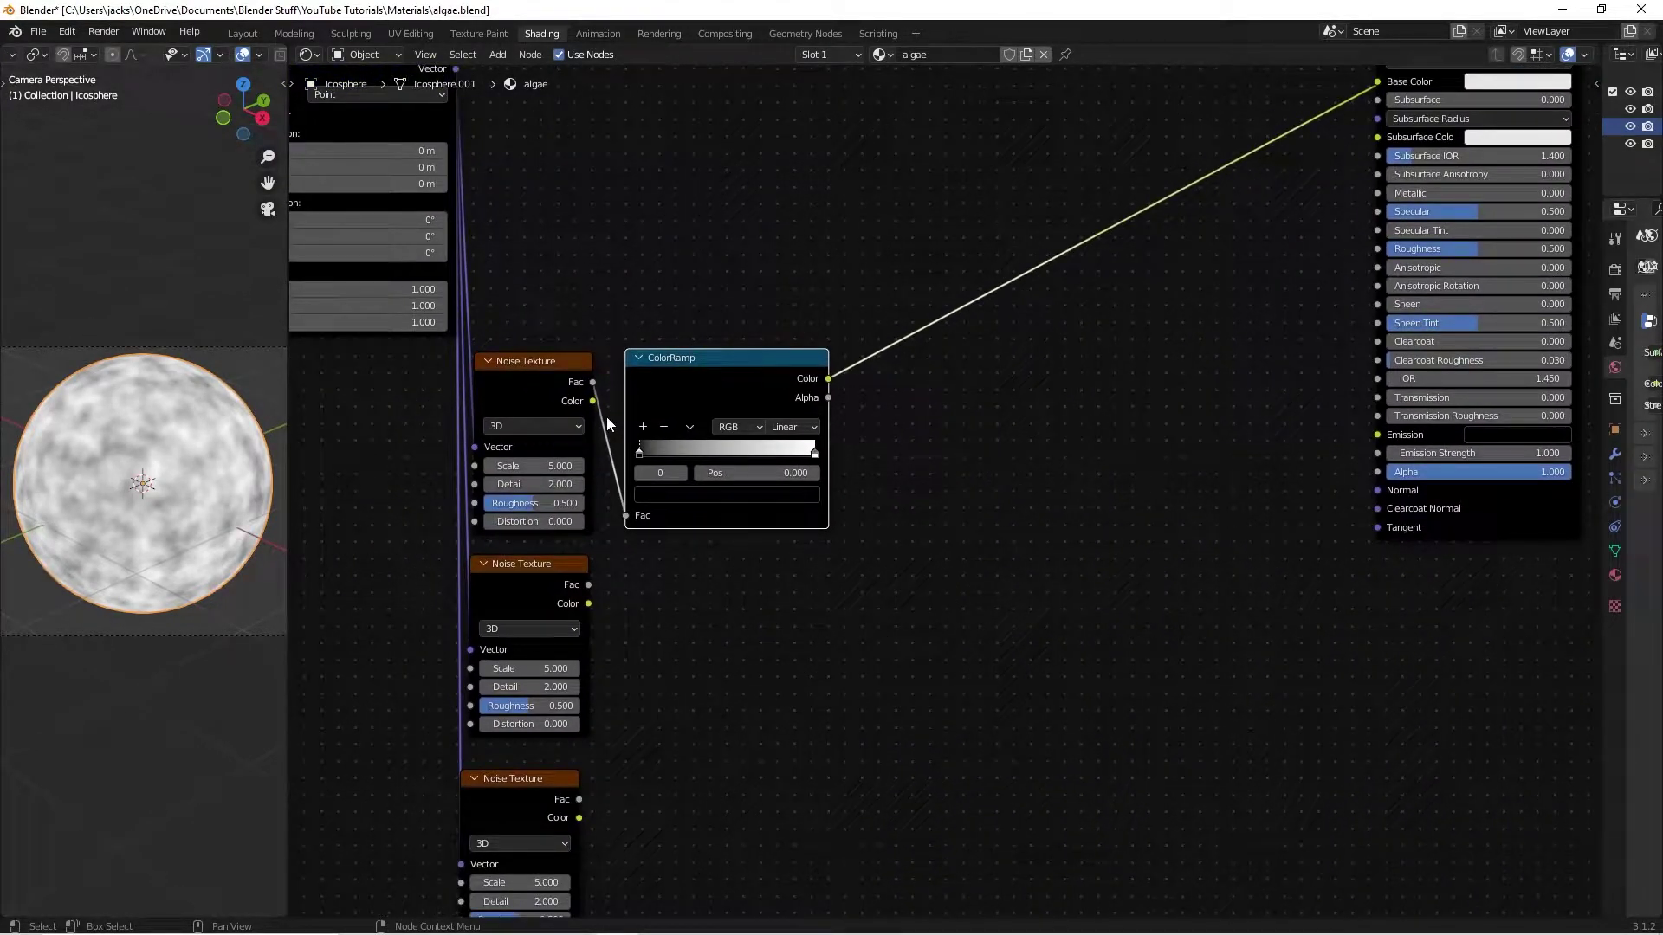
left_click(558, 466)
type("1.3")
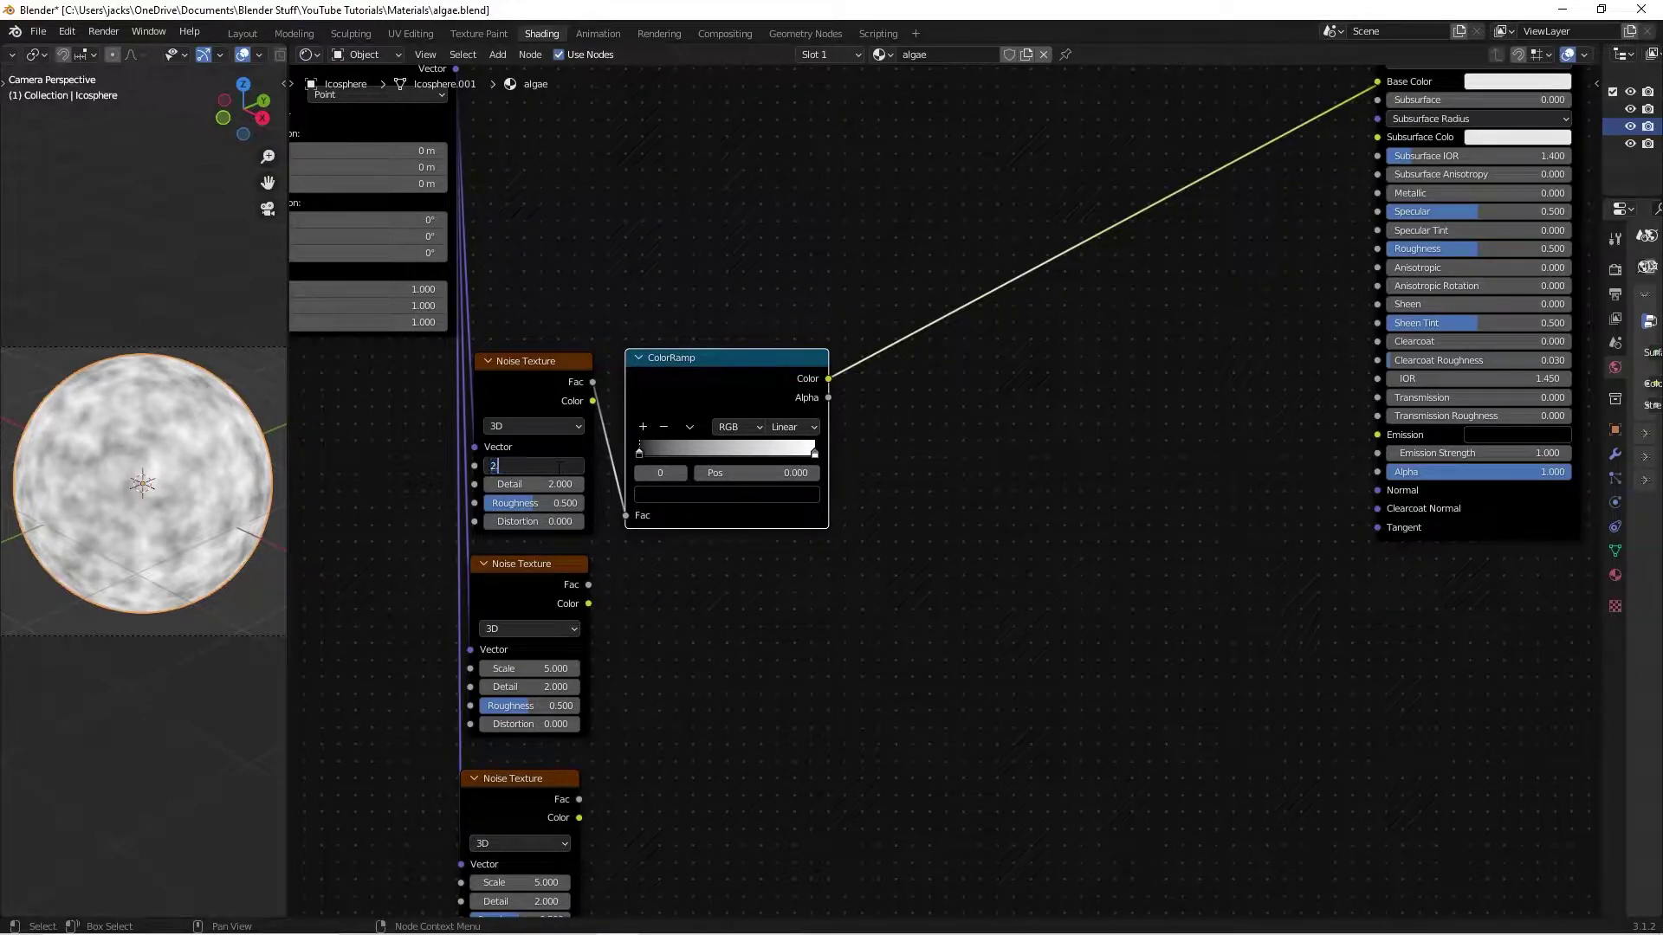
key("Return")
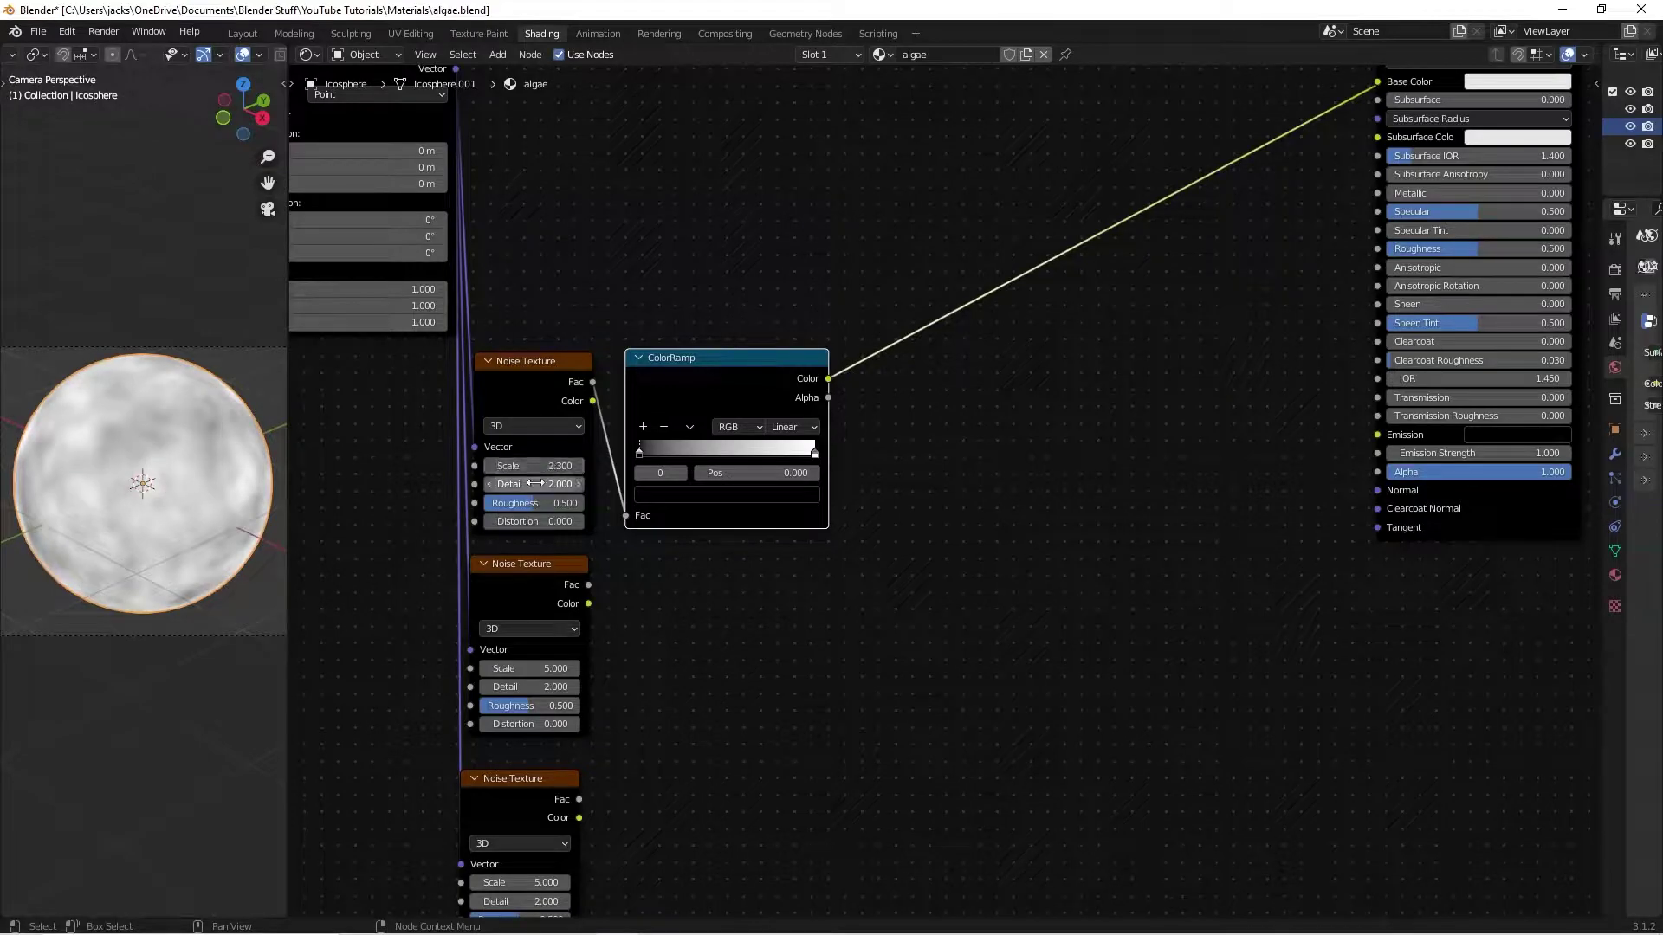
left_click(523, 484)
type("10")
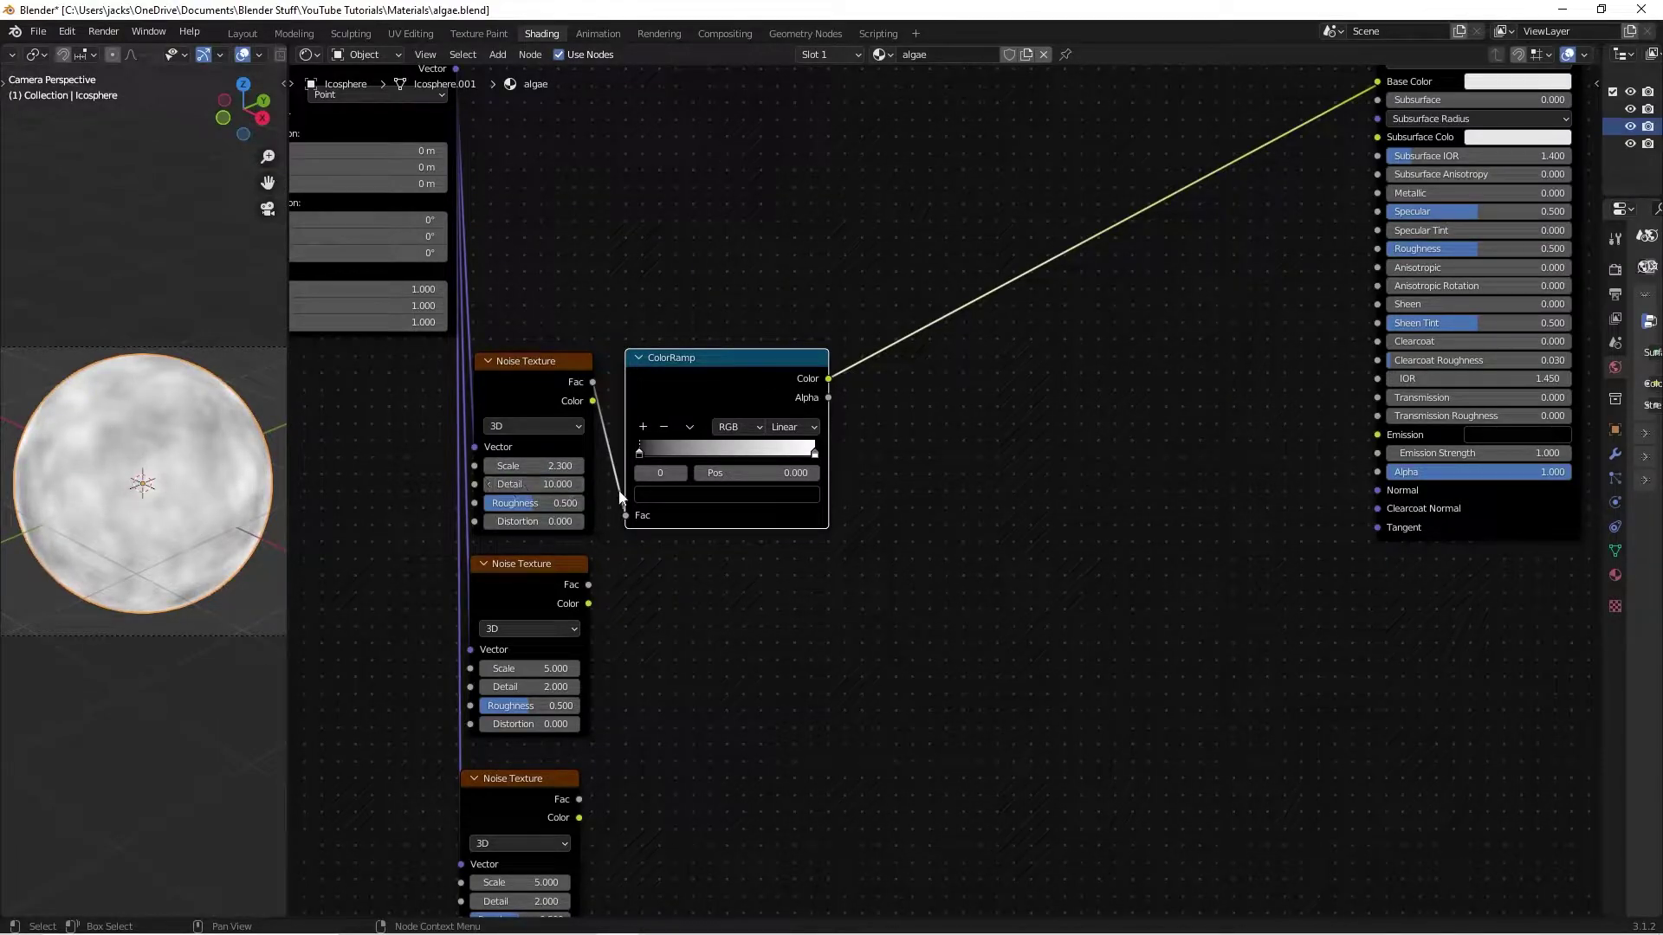
left_click(549, 503)
type("0.4")
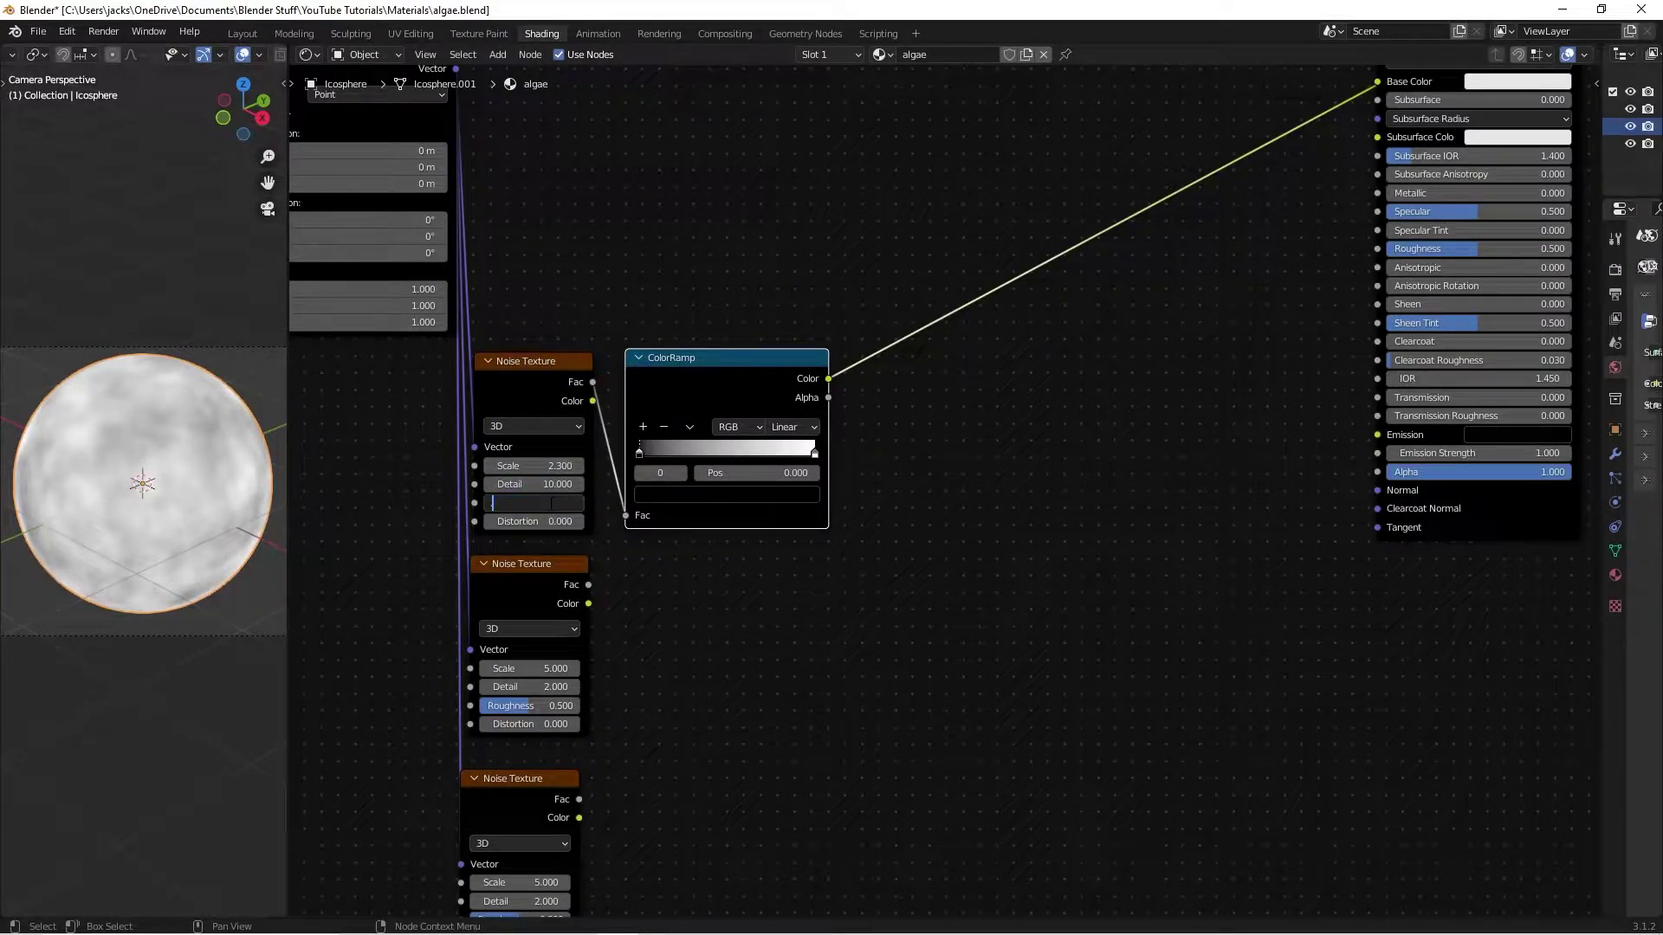
key("Return")
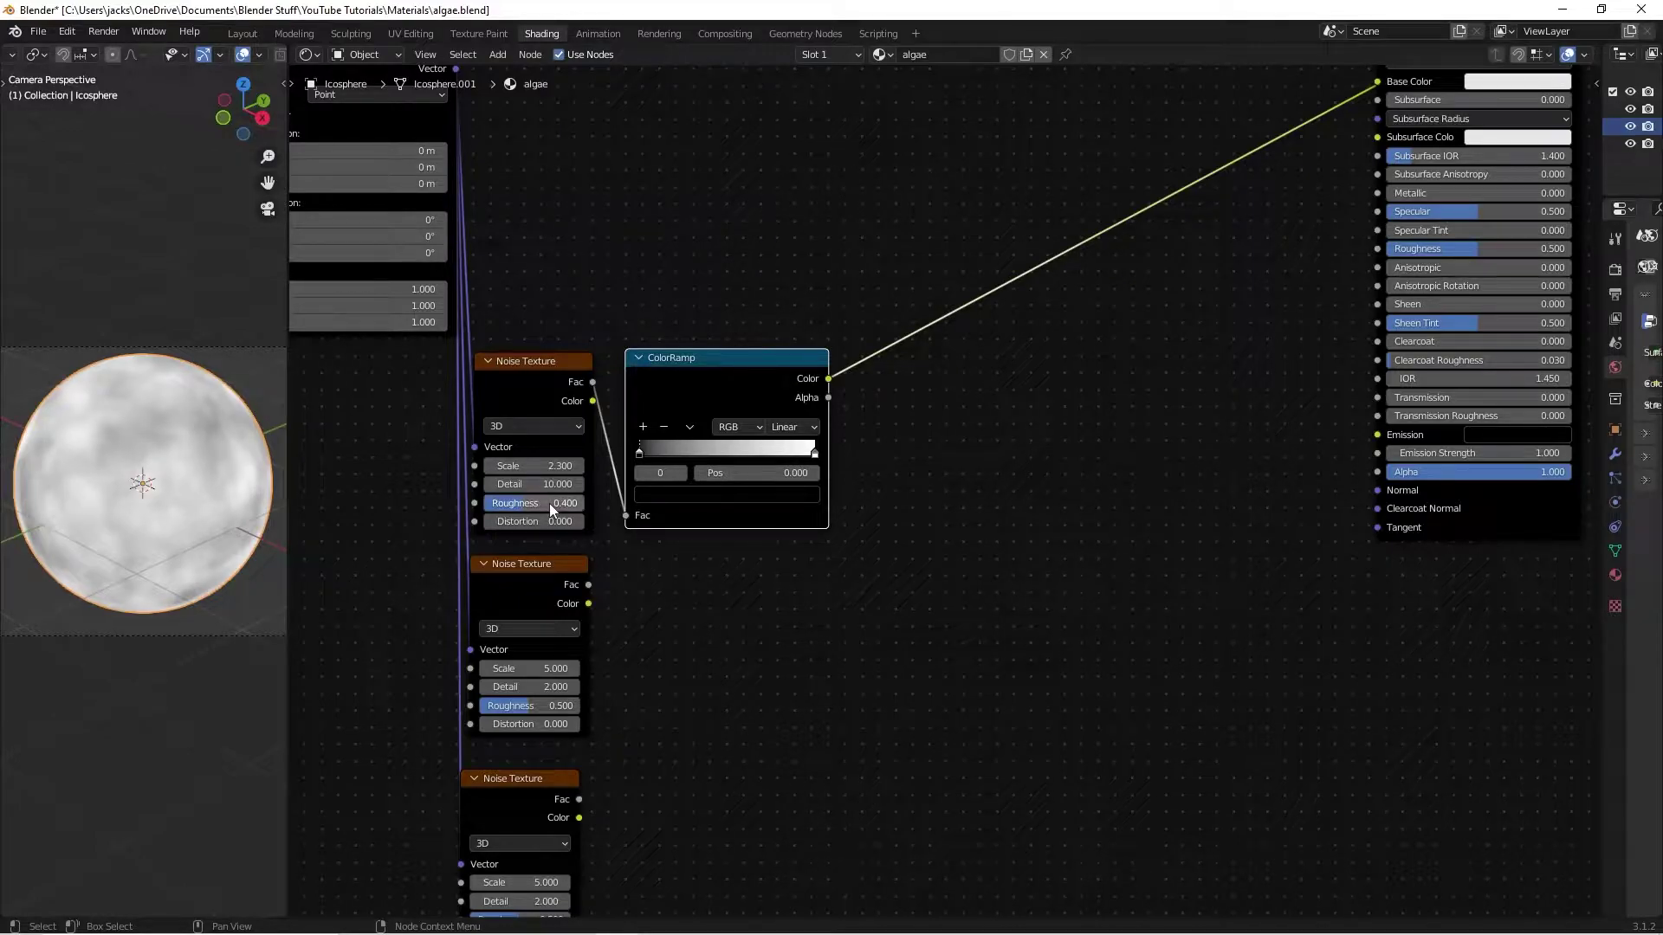
left_click(684, 563)
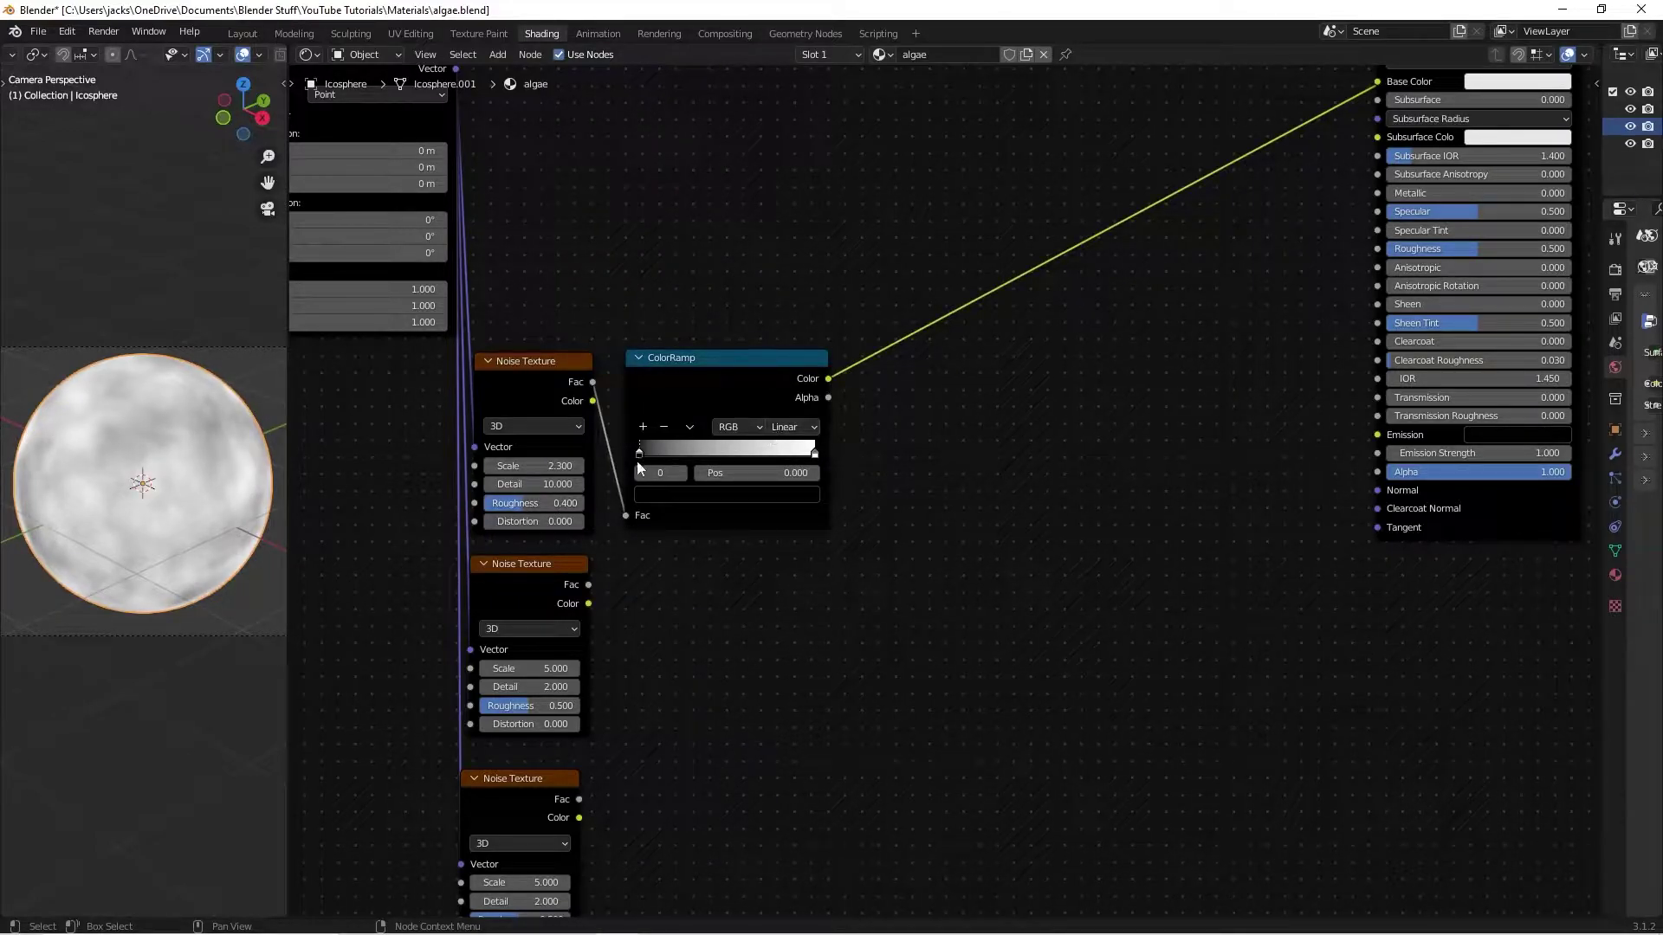
- Set the position of the ColorRamp's black stop to 0.395 and save the file
left_click_drag(639, 465, 707, 460)
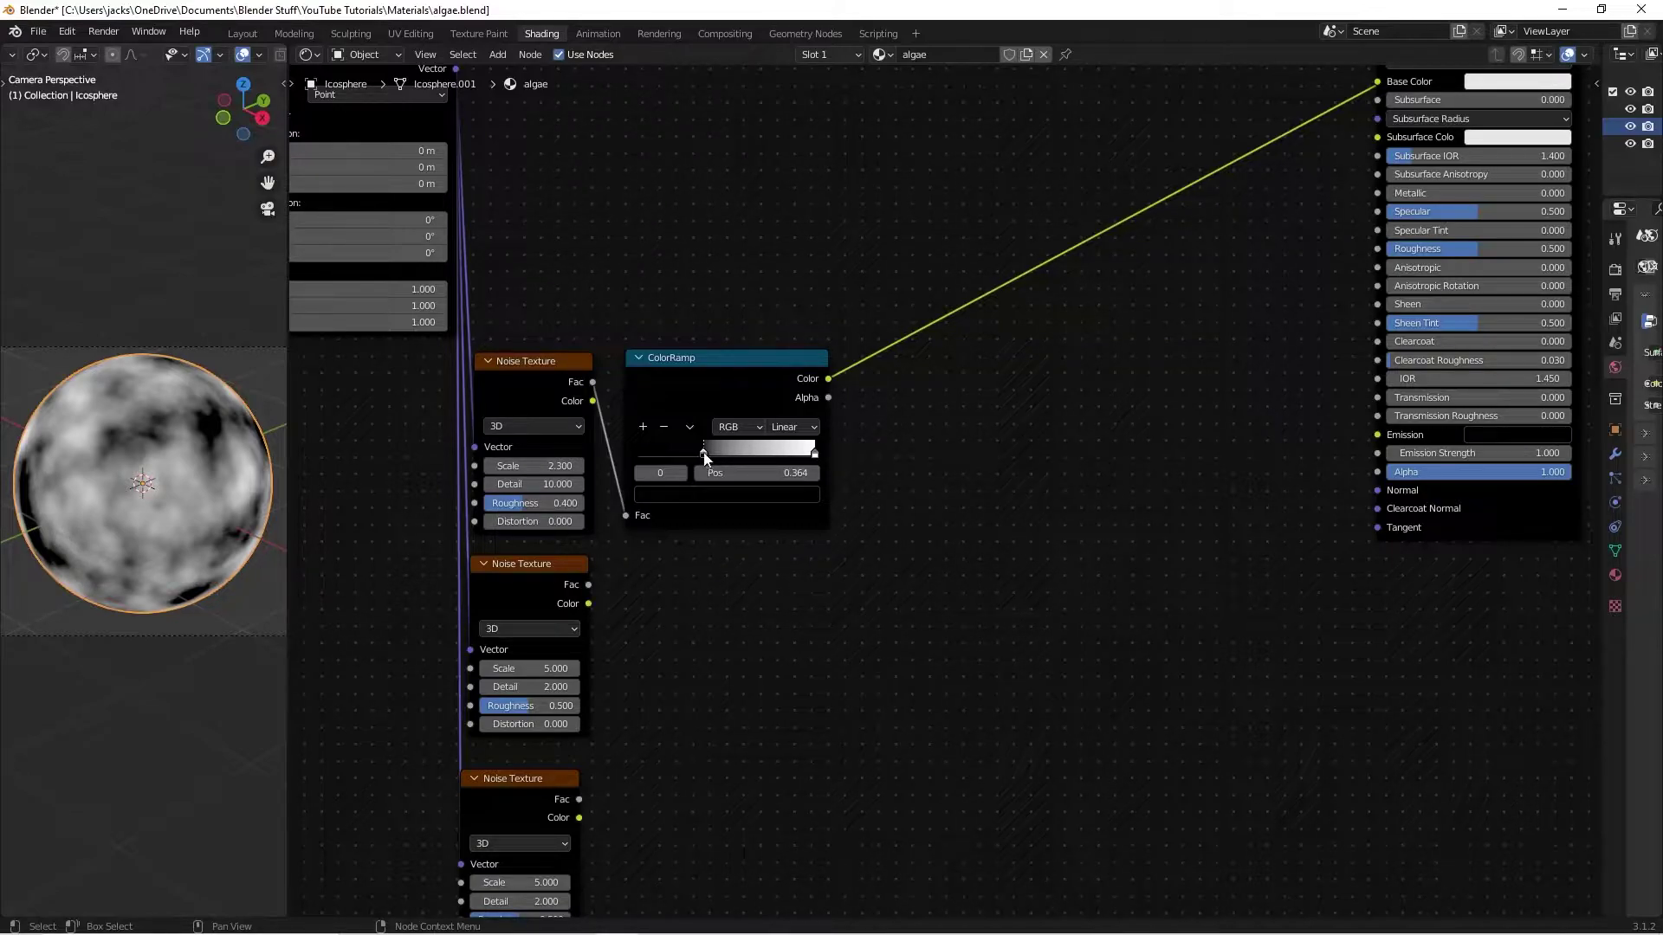
left_click_drag(704, 453, 713, 453)
left_click(743, 473)
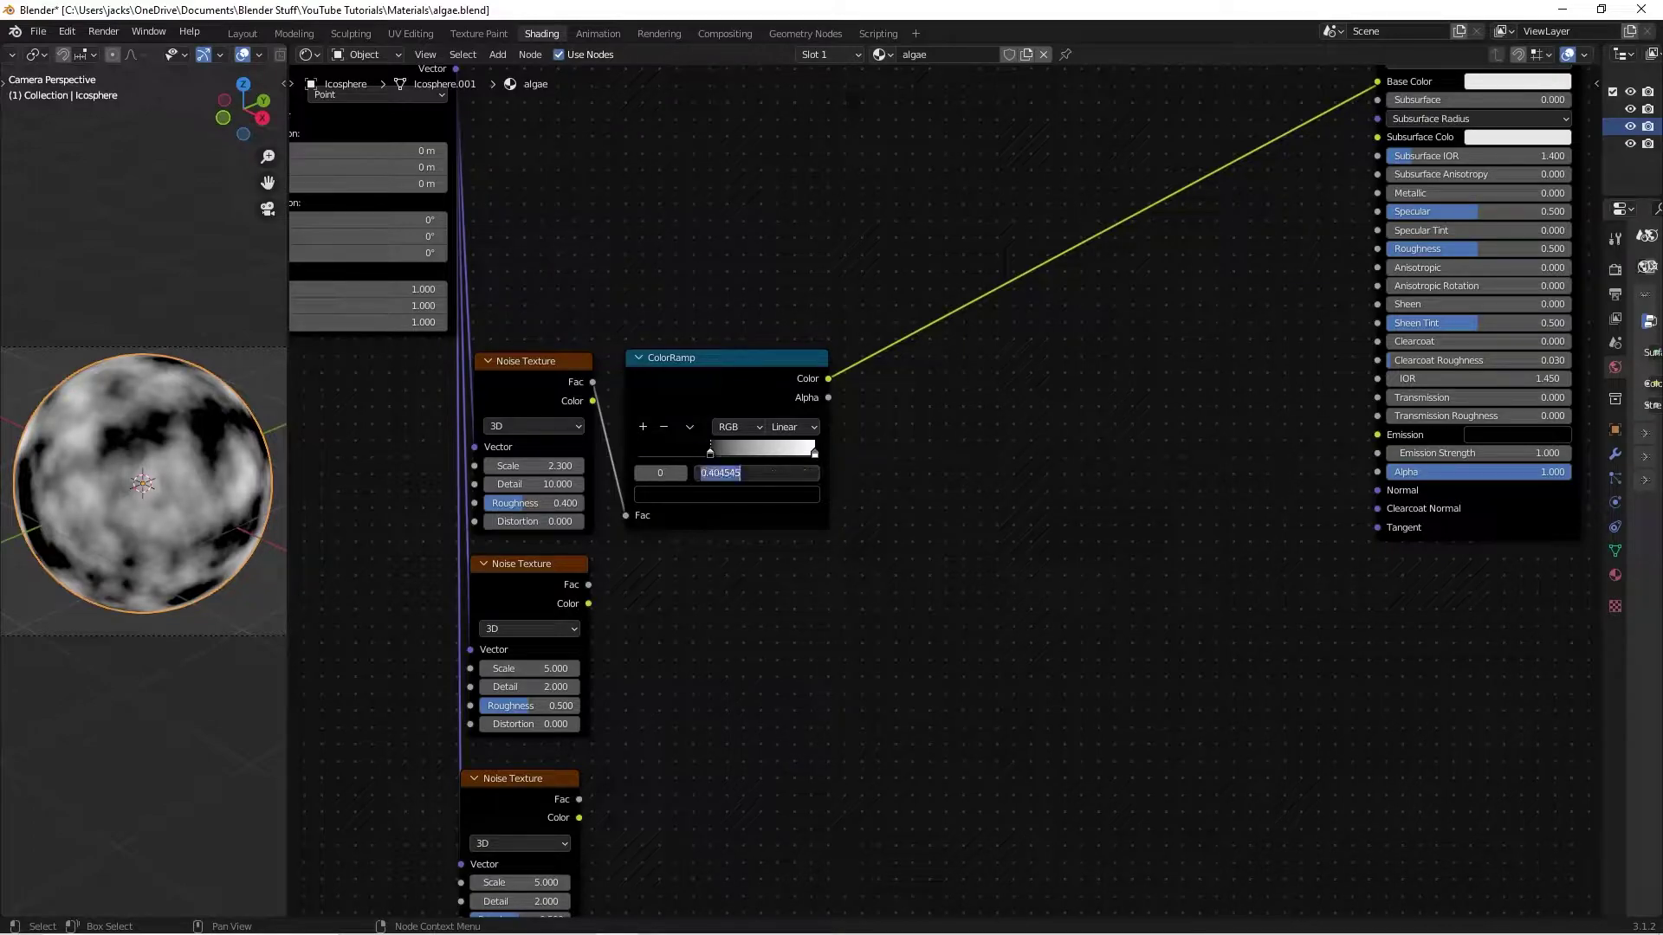
type("0.4")
key("Return")
left_click(743, 473)
type(".95")
key("BackSpace")
key("BackSpace")
key("BackSpace")
type(".395")
key("Return")
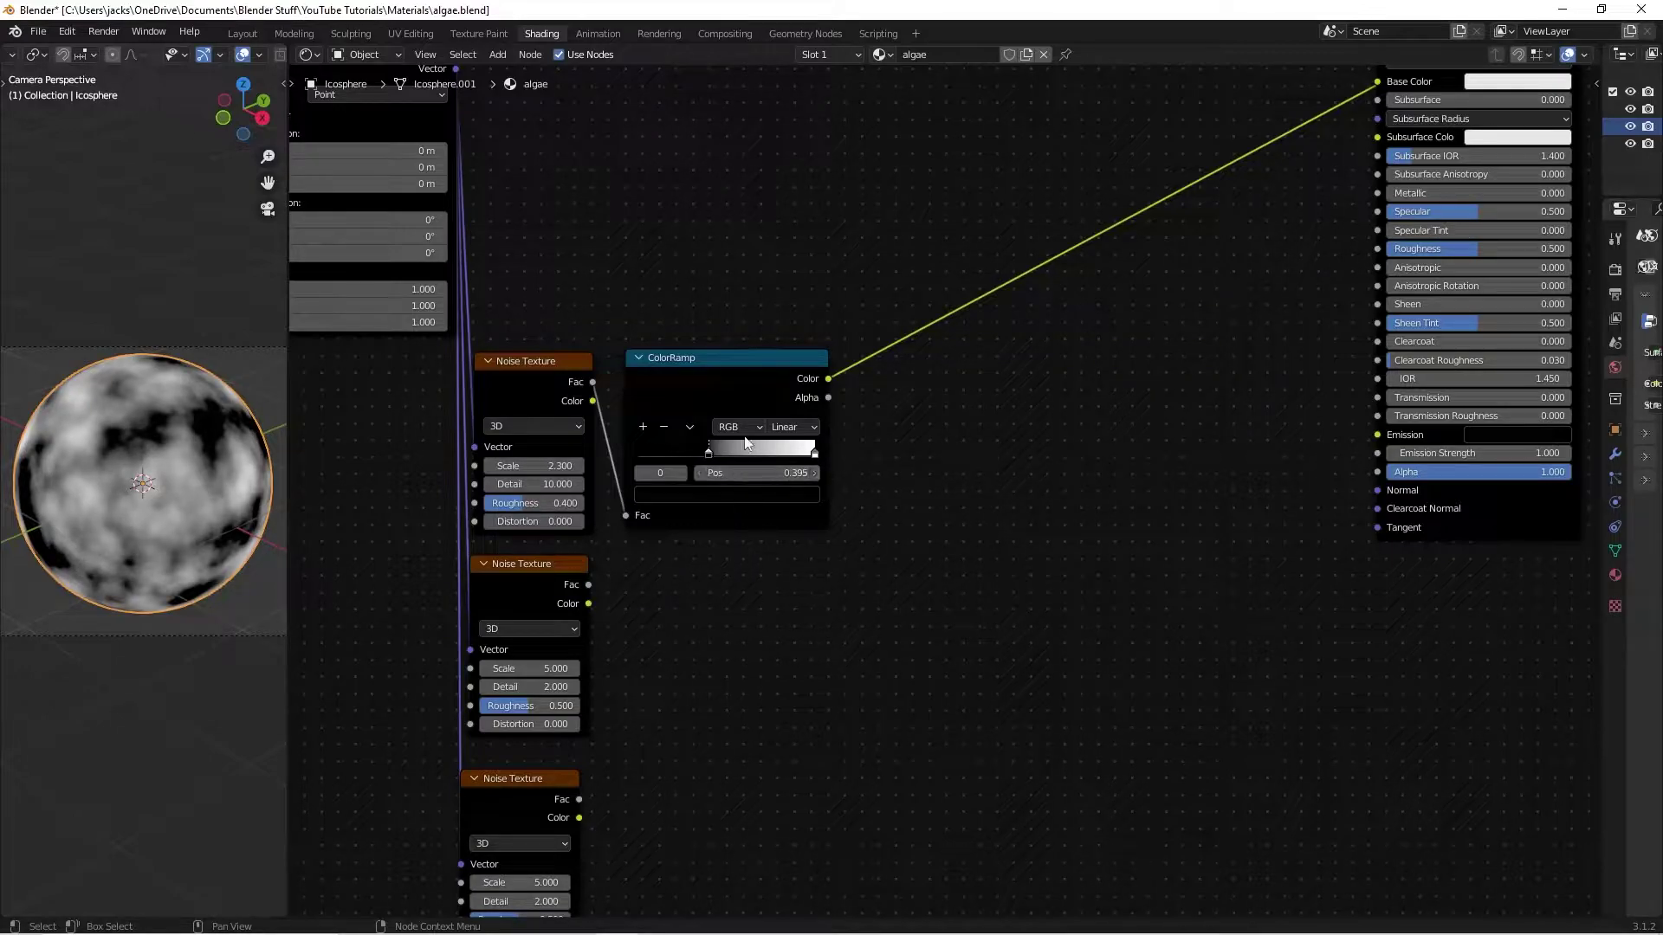
left_click(730, 399)
key("ctrl+s")
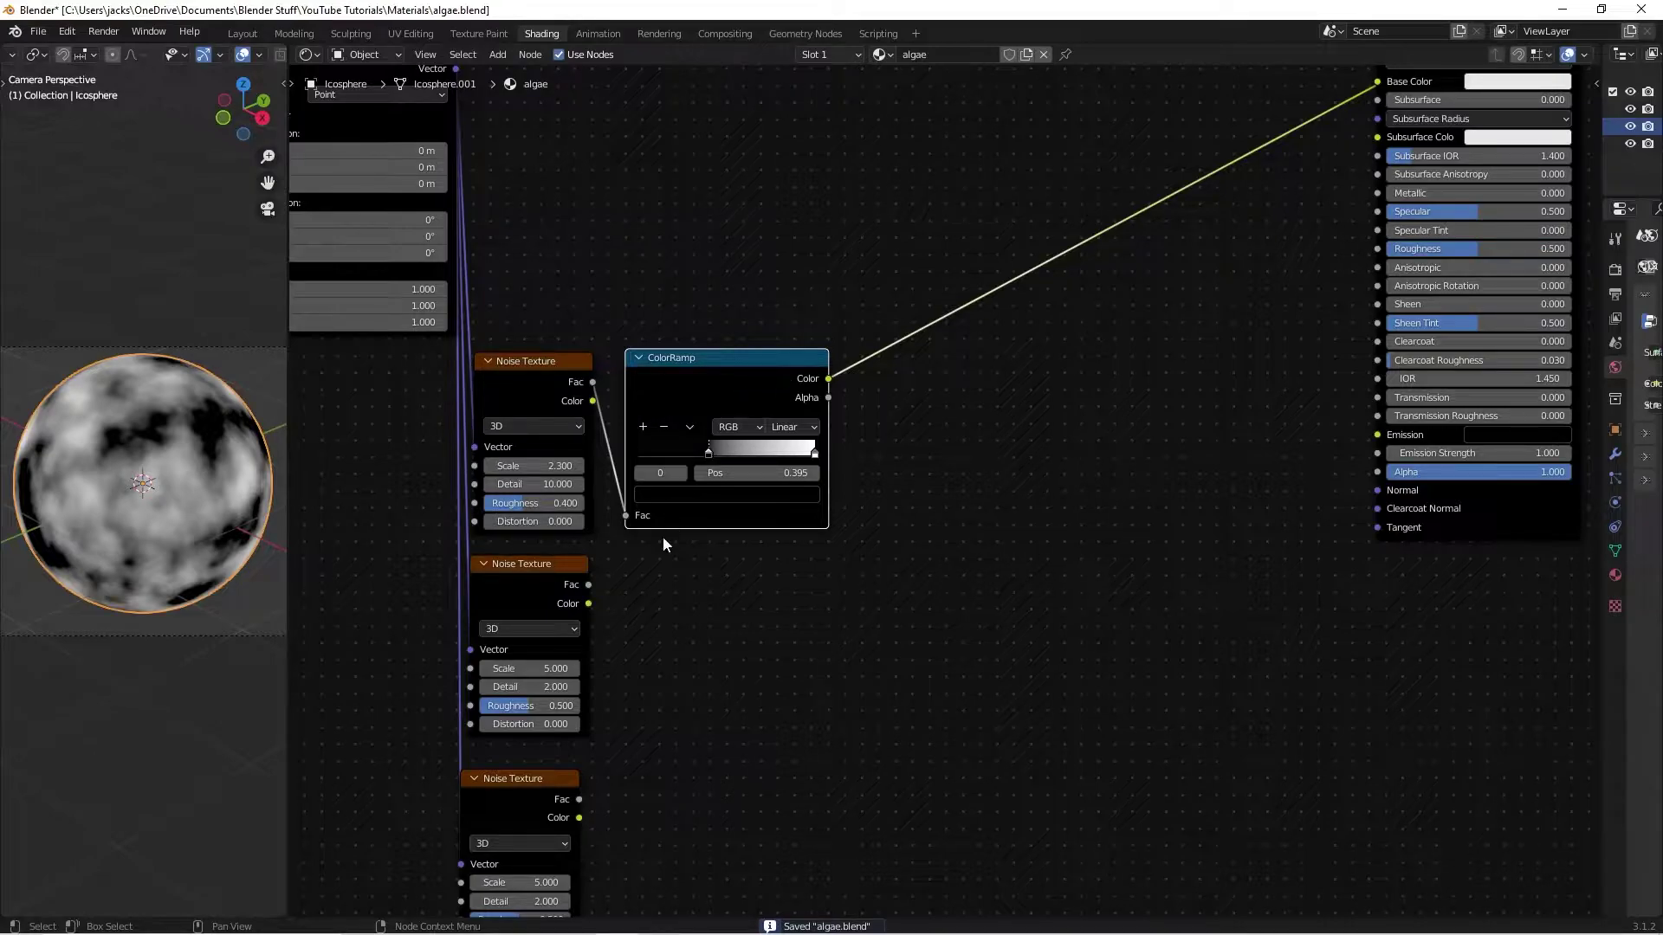
- Preview the middle Noise Texture on the sphere
left_click(542, 582)
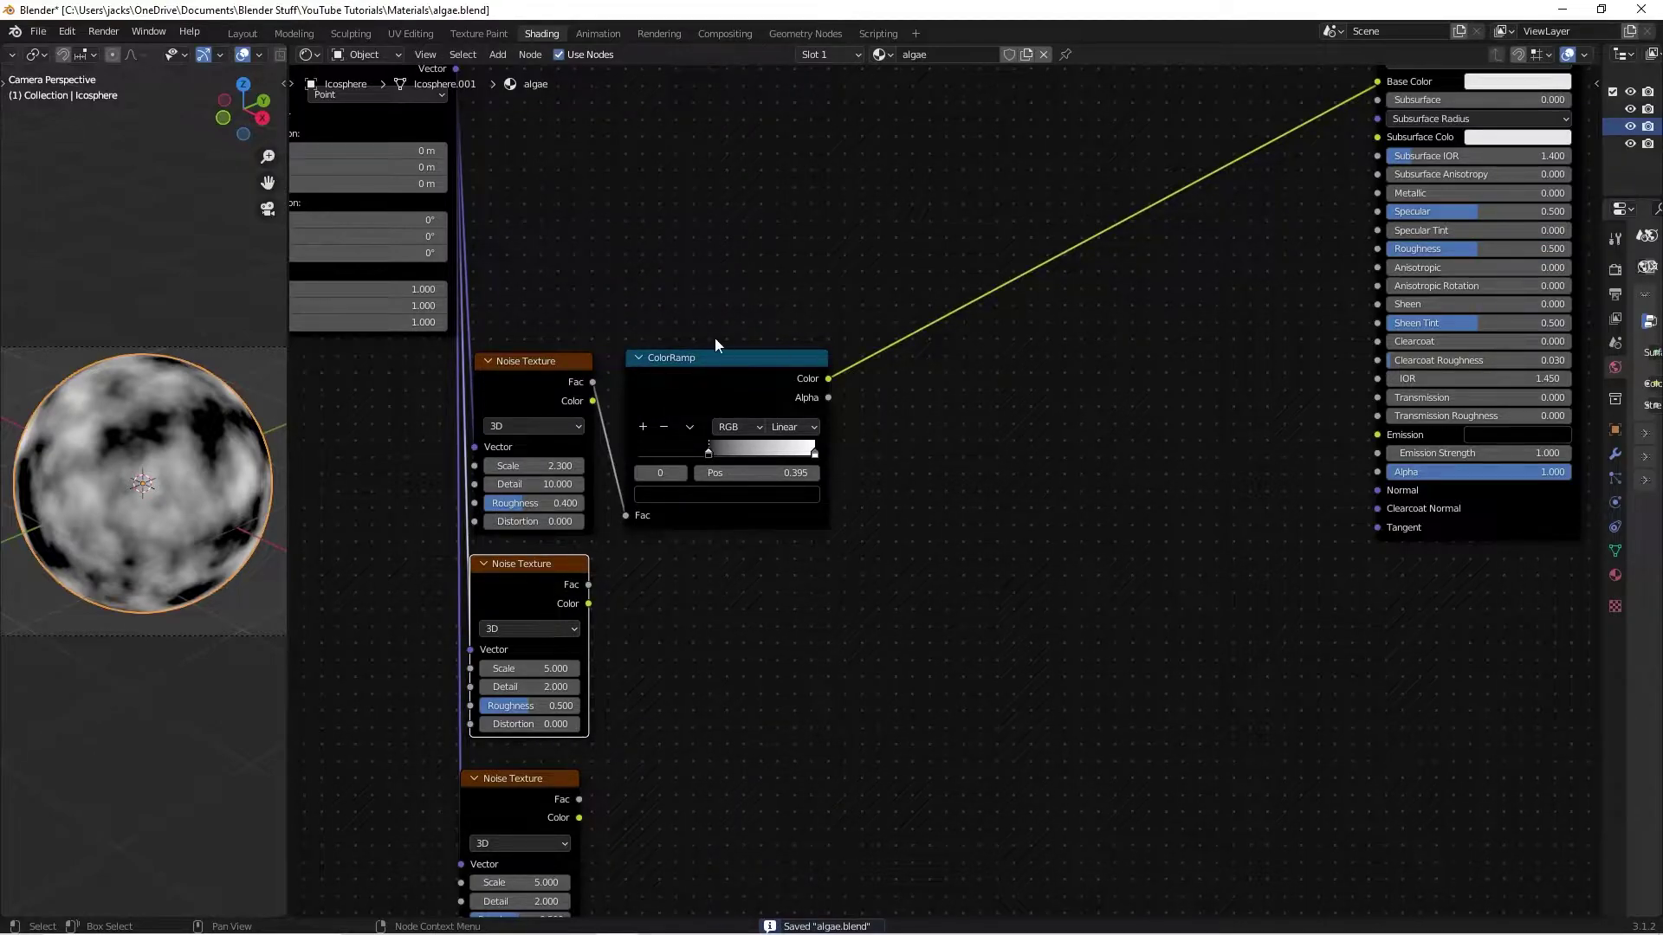
middle_click_drag(174, 433, 217, 489)
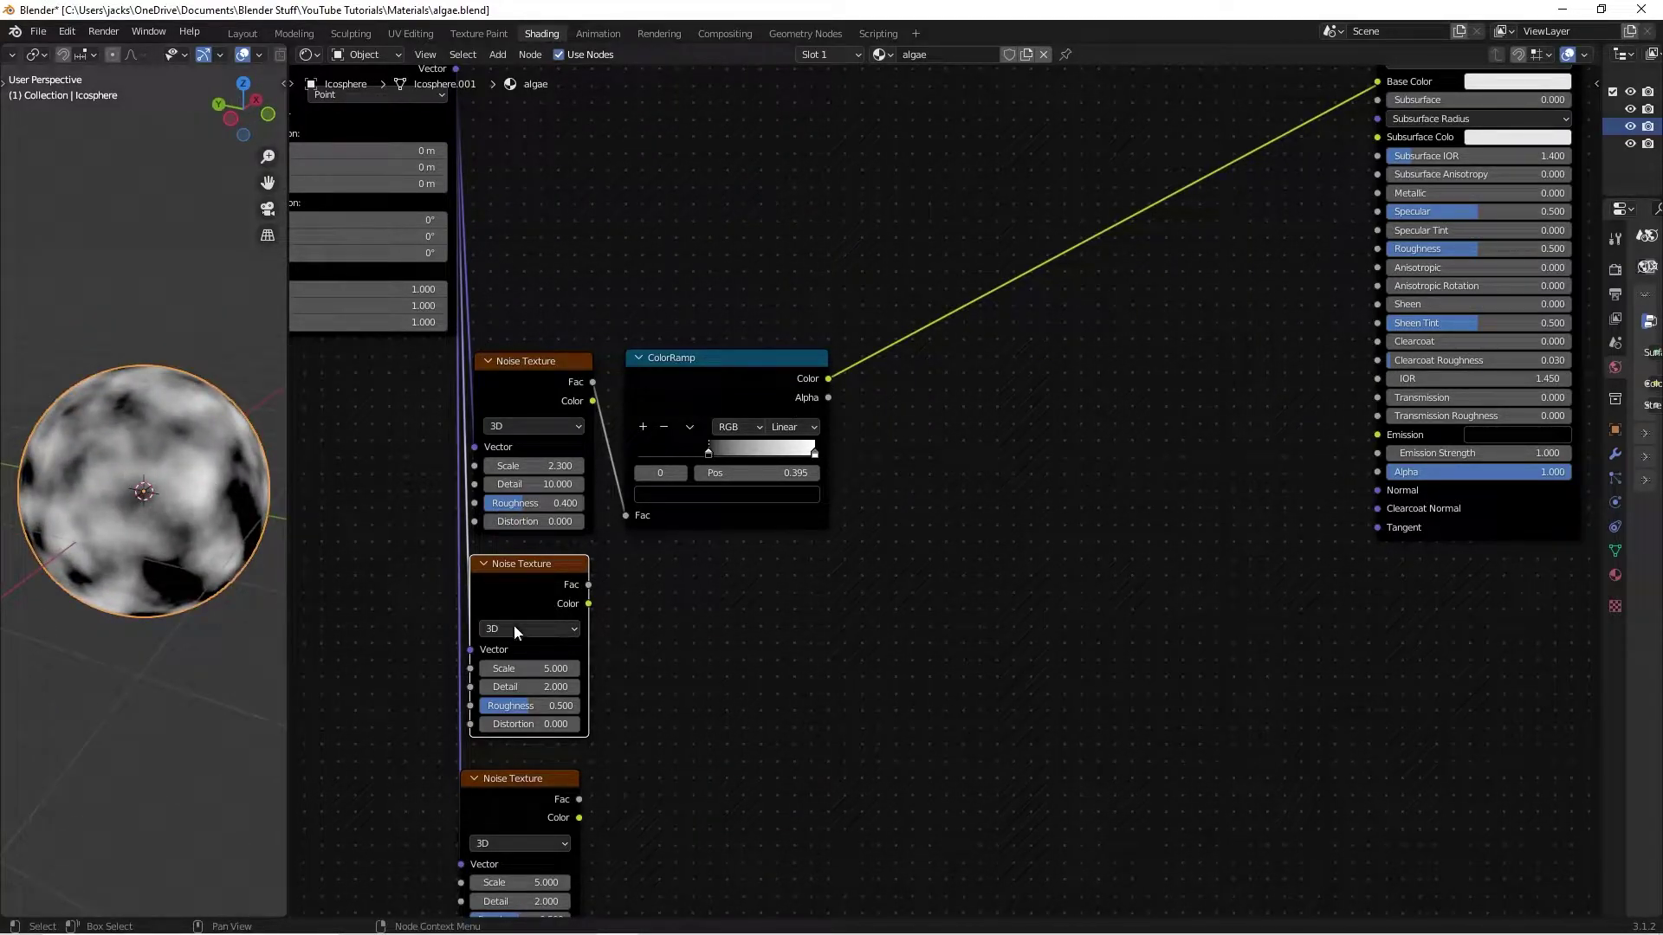
left_click(502, 784)
left_click(557, 580)
left_click(549, 577, "ctrl+shift")
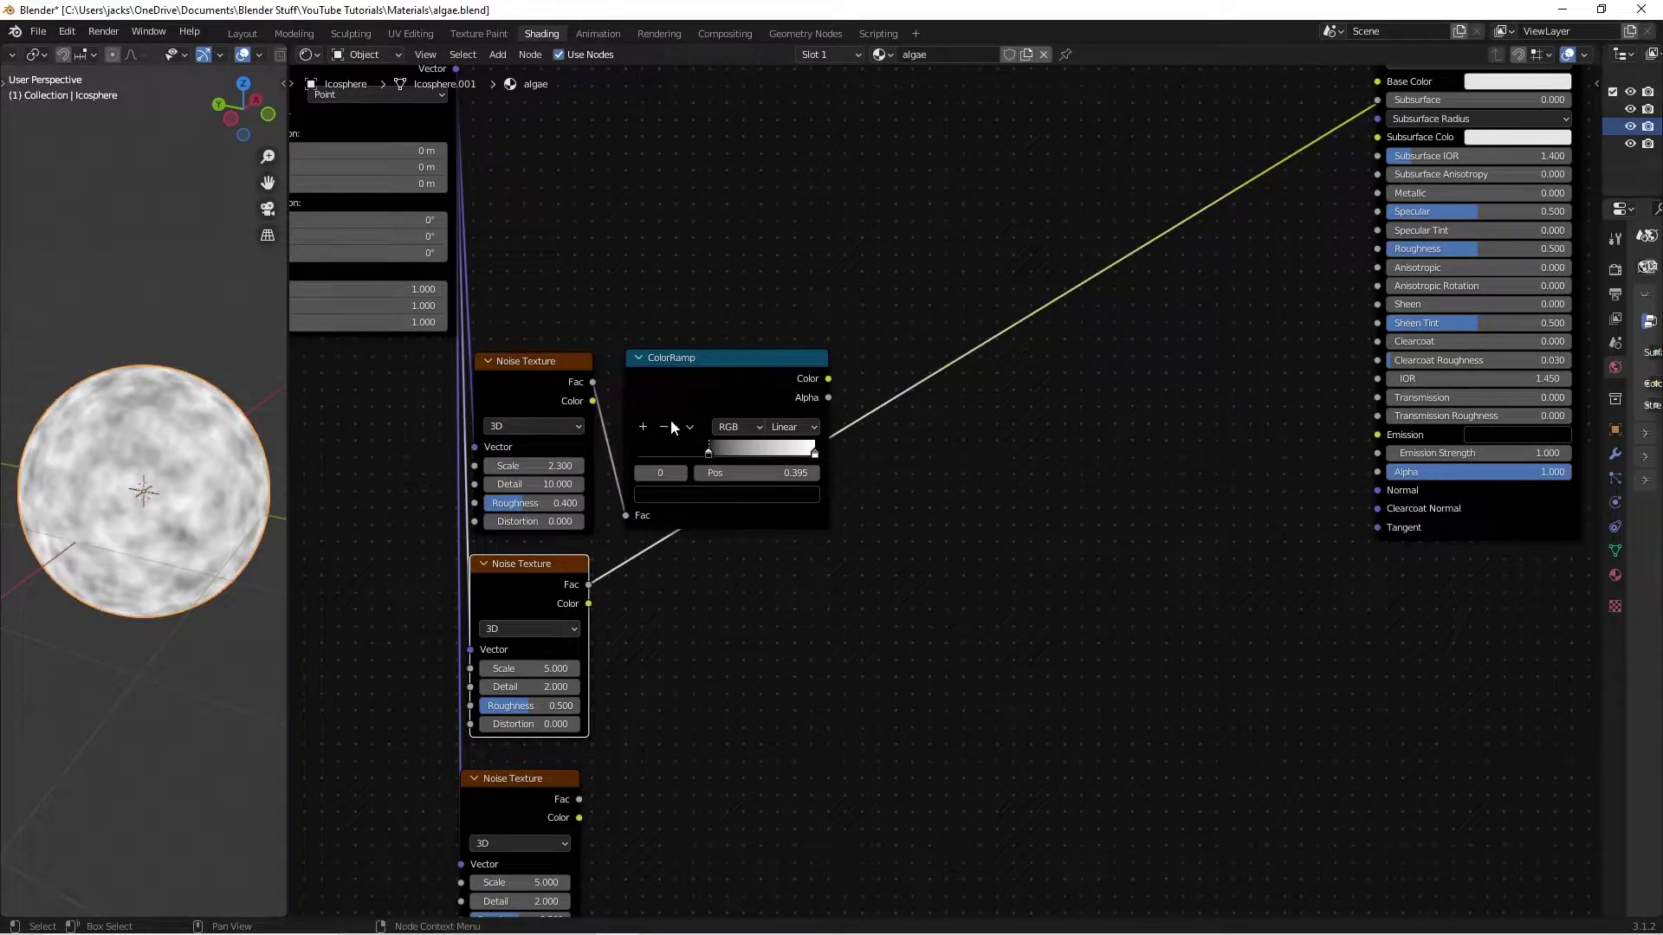
- Duplicate the ColorRamp and insert the copy on the middle Noise Texture's Fac output link
left_click(679, 386)
key("shift+d")
left_click(684, 615)
left_click_drag(684, 614, 647, 628)
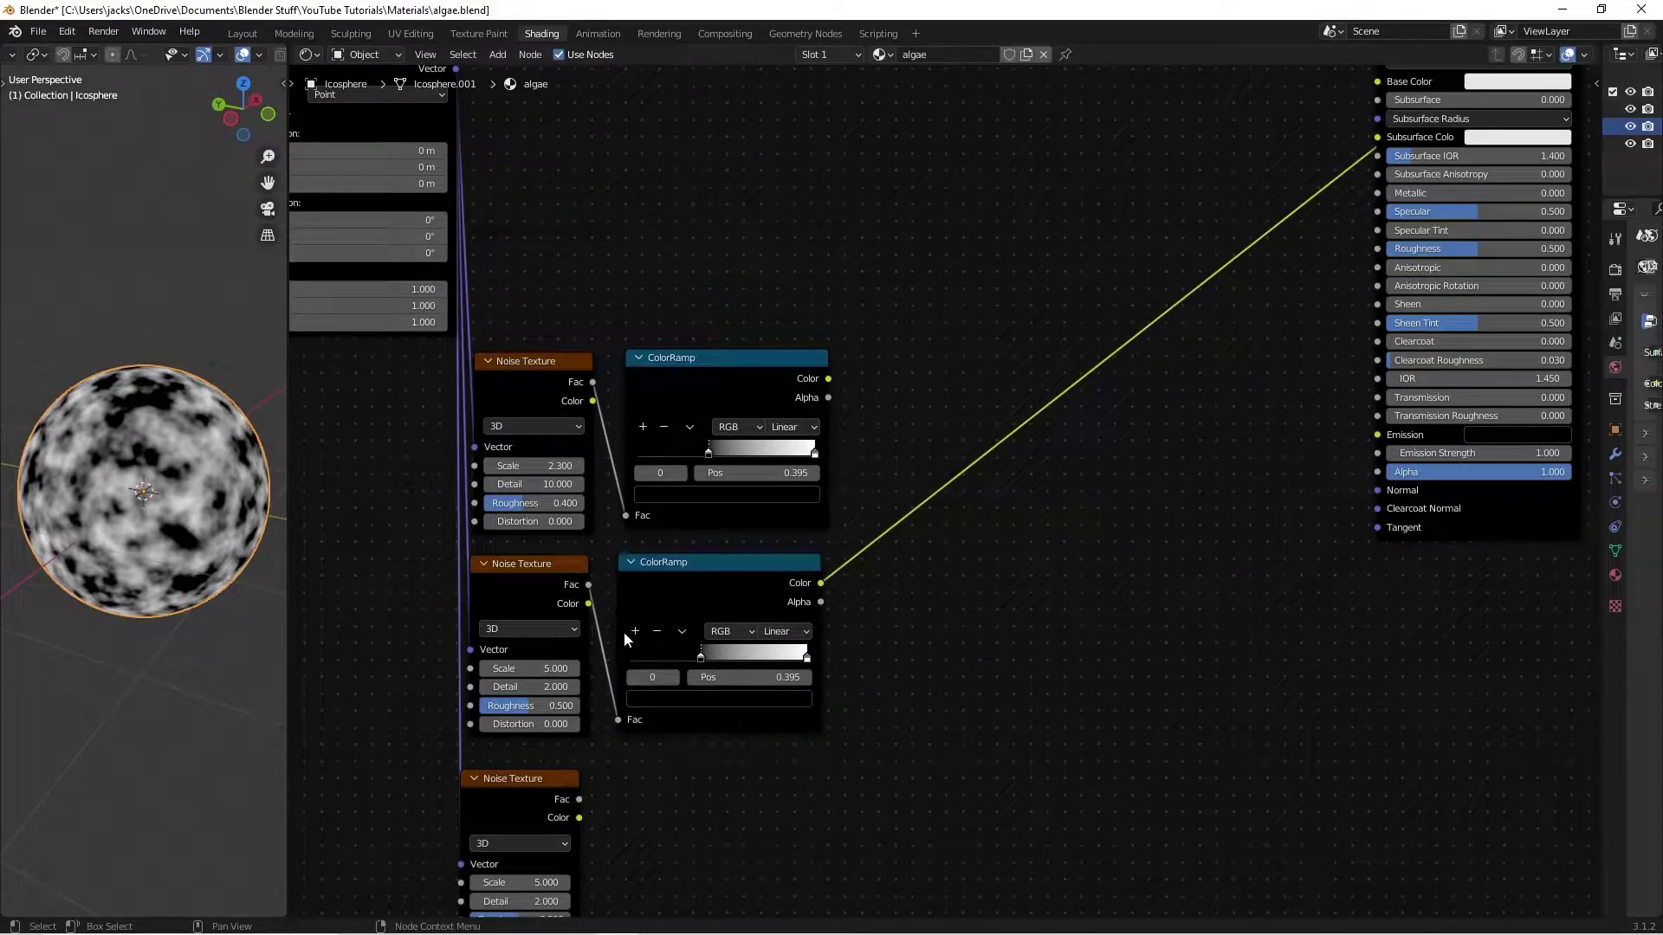
- Set the middle Noise Texture's Scale to 10, Detail to 12 and Roughness to 0.62
left_click(516, 669)
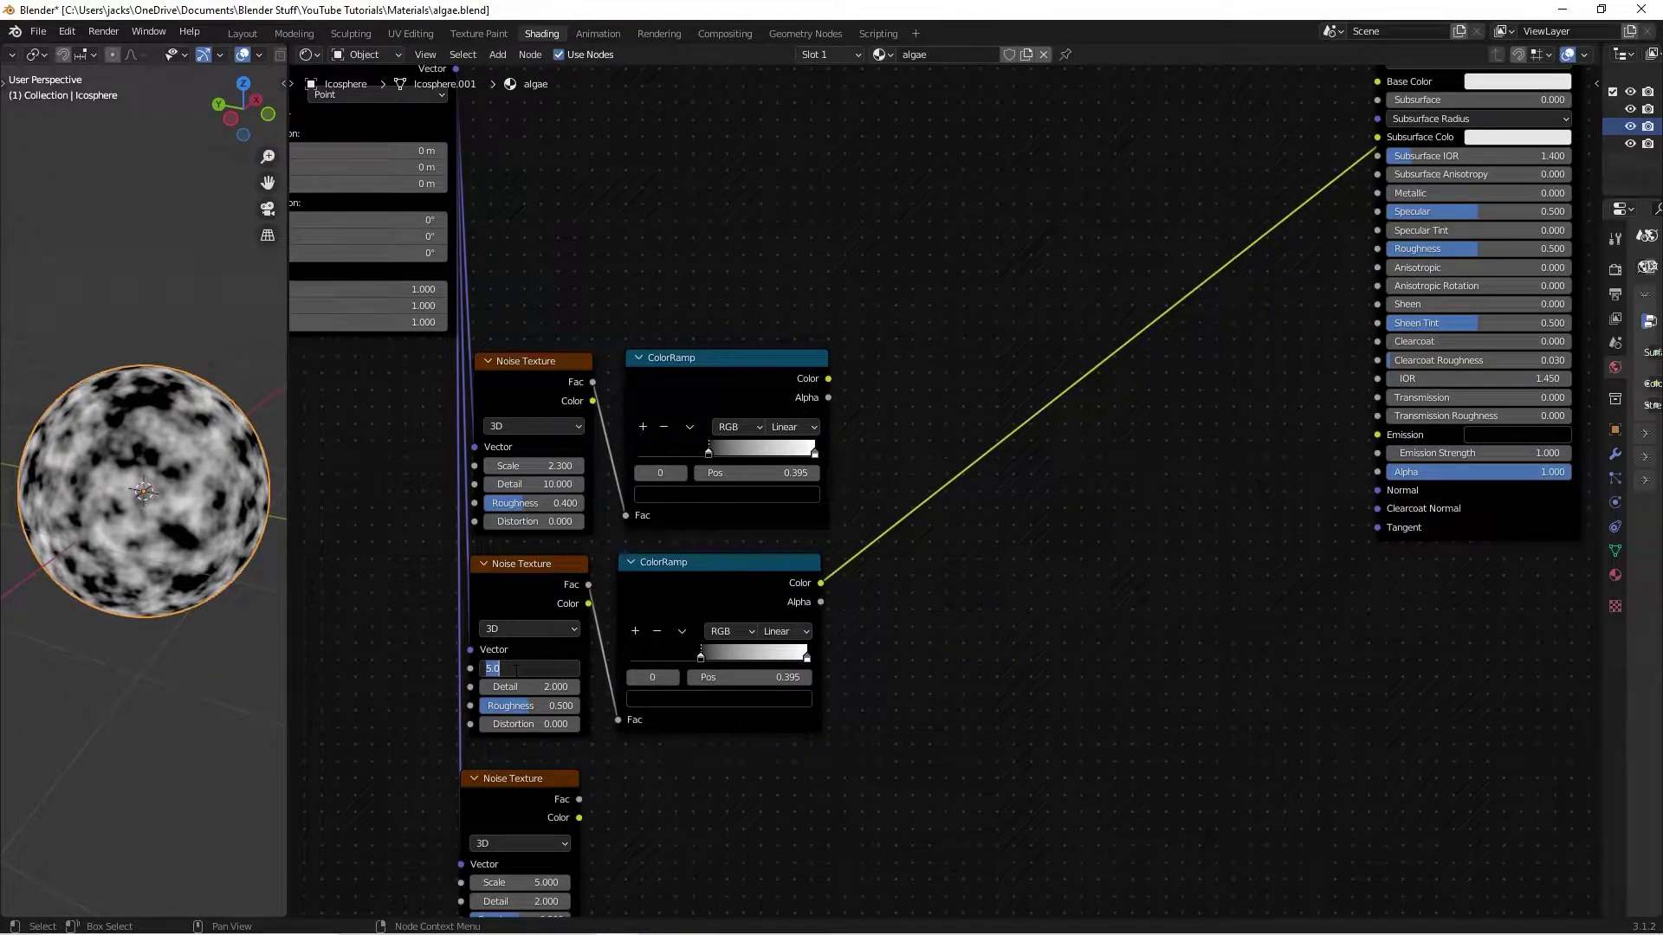
type("10")
key("Return")
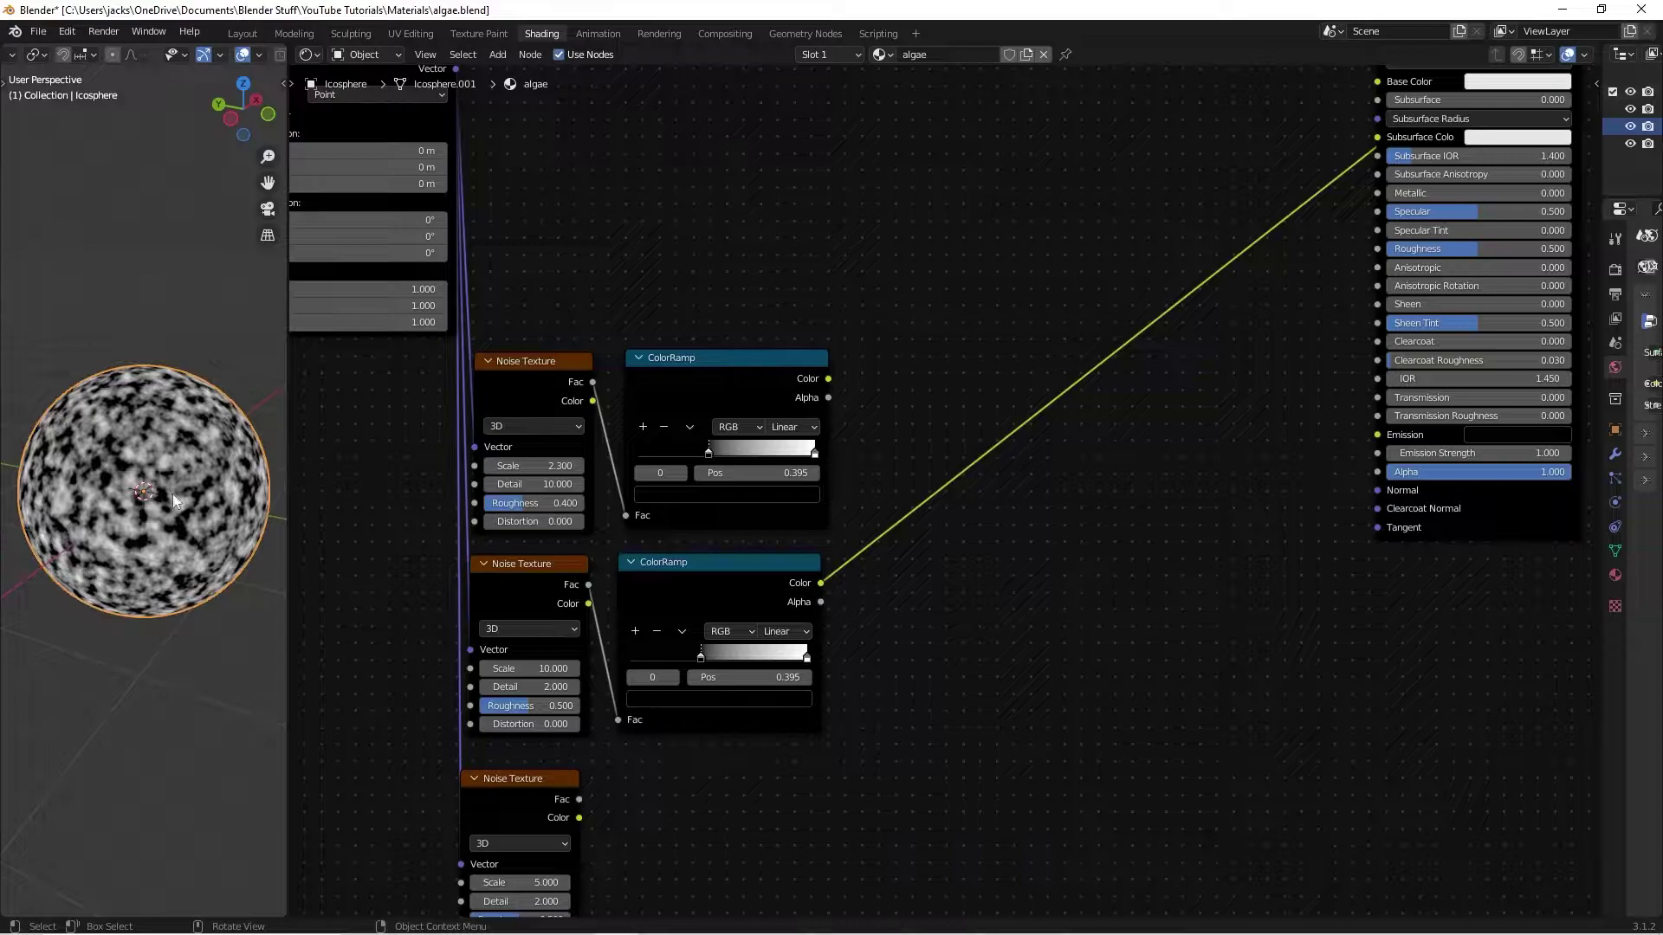
left_click(516, 687)
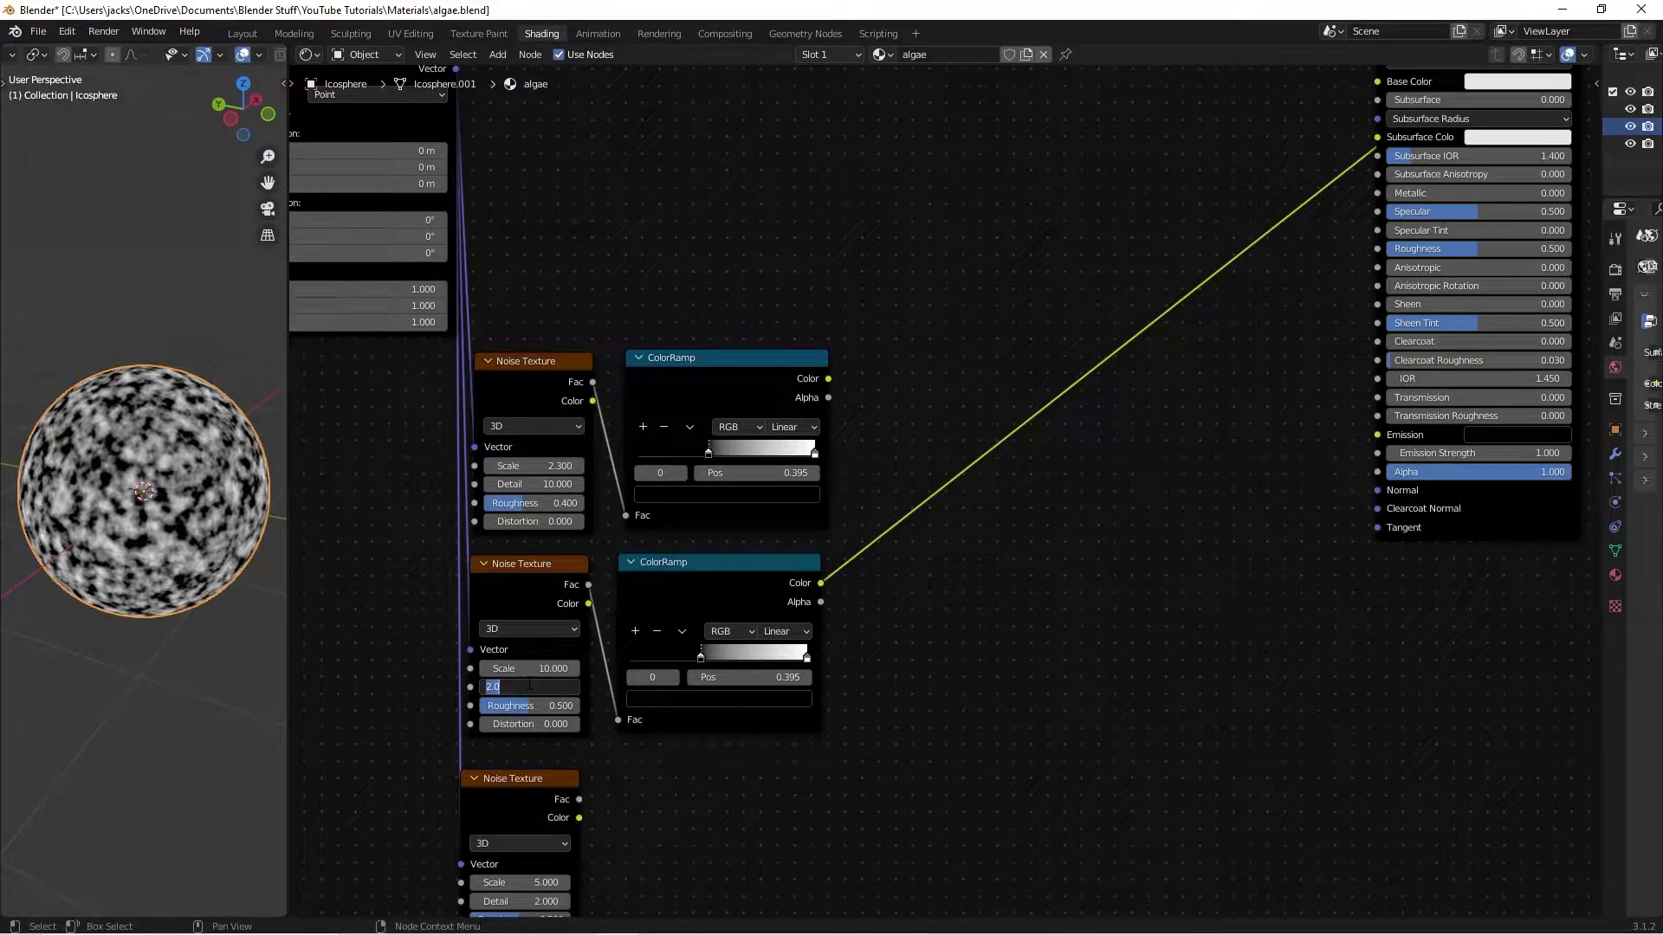
type("12")
key("Return")
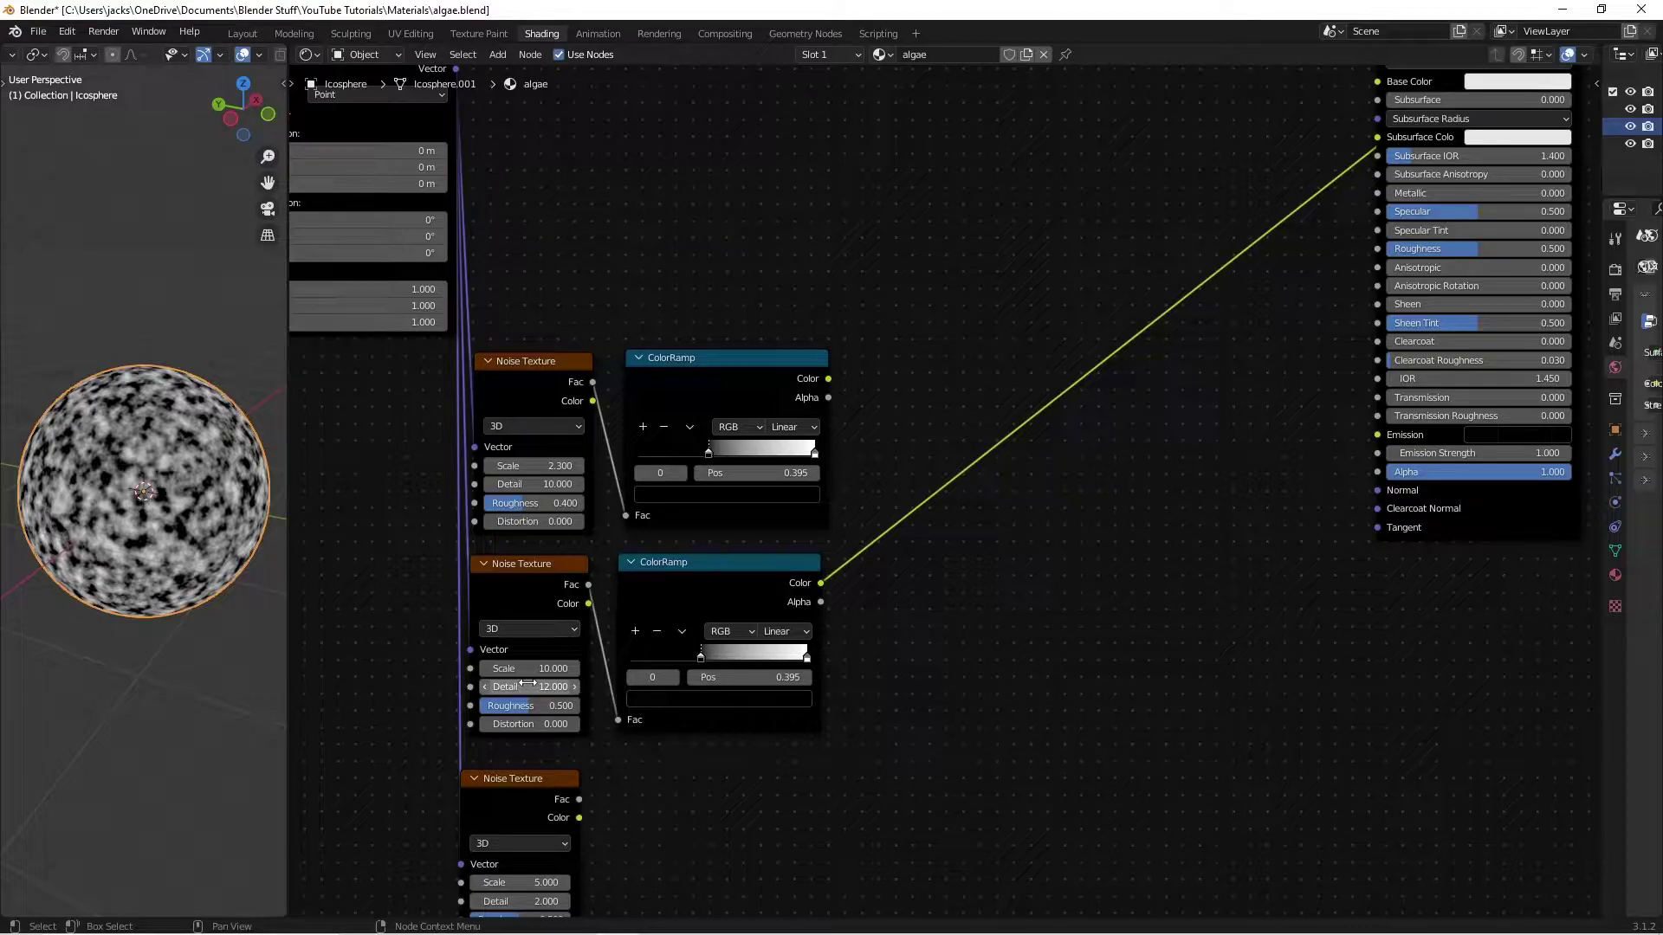
left_click(526, 705)
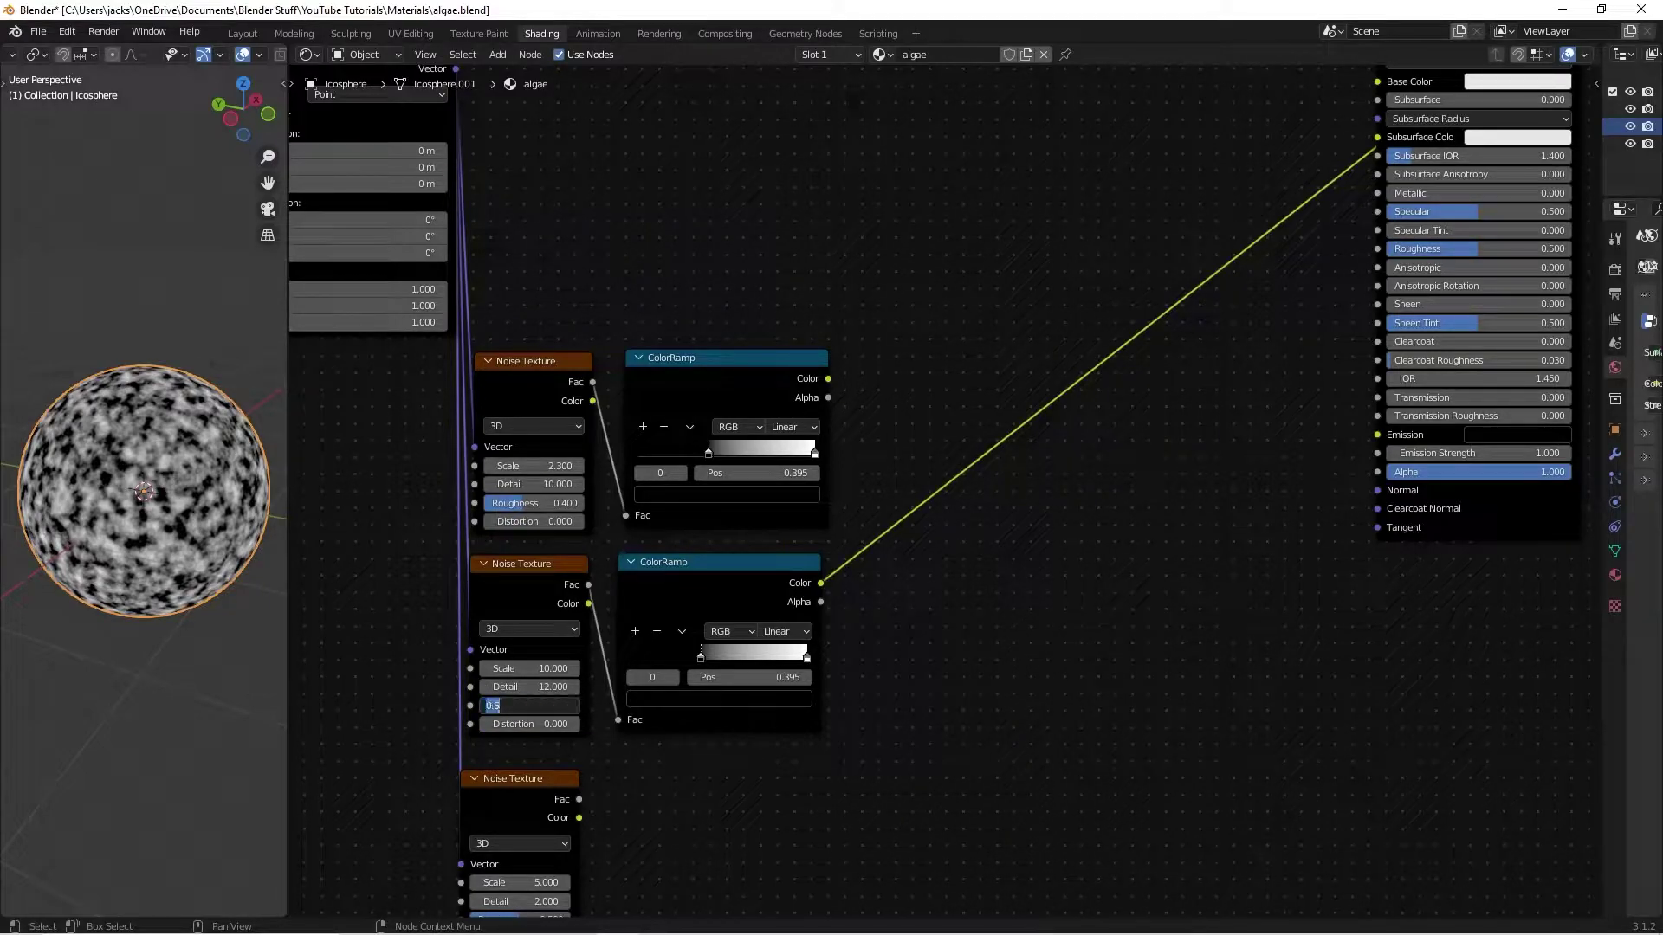
key("BackSpace")
type(".62")
key("Return")
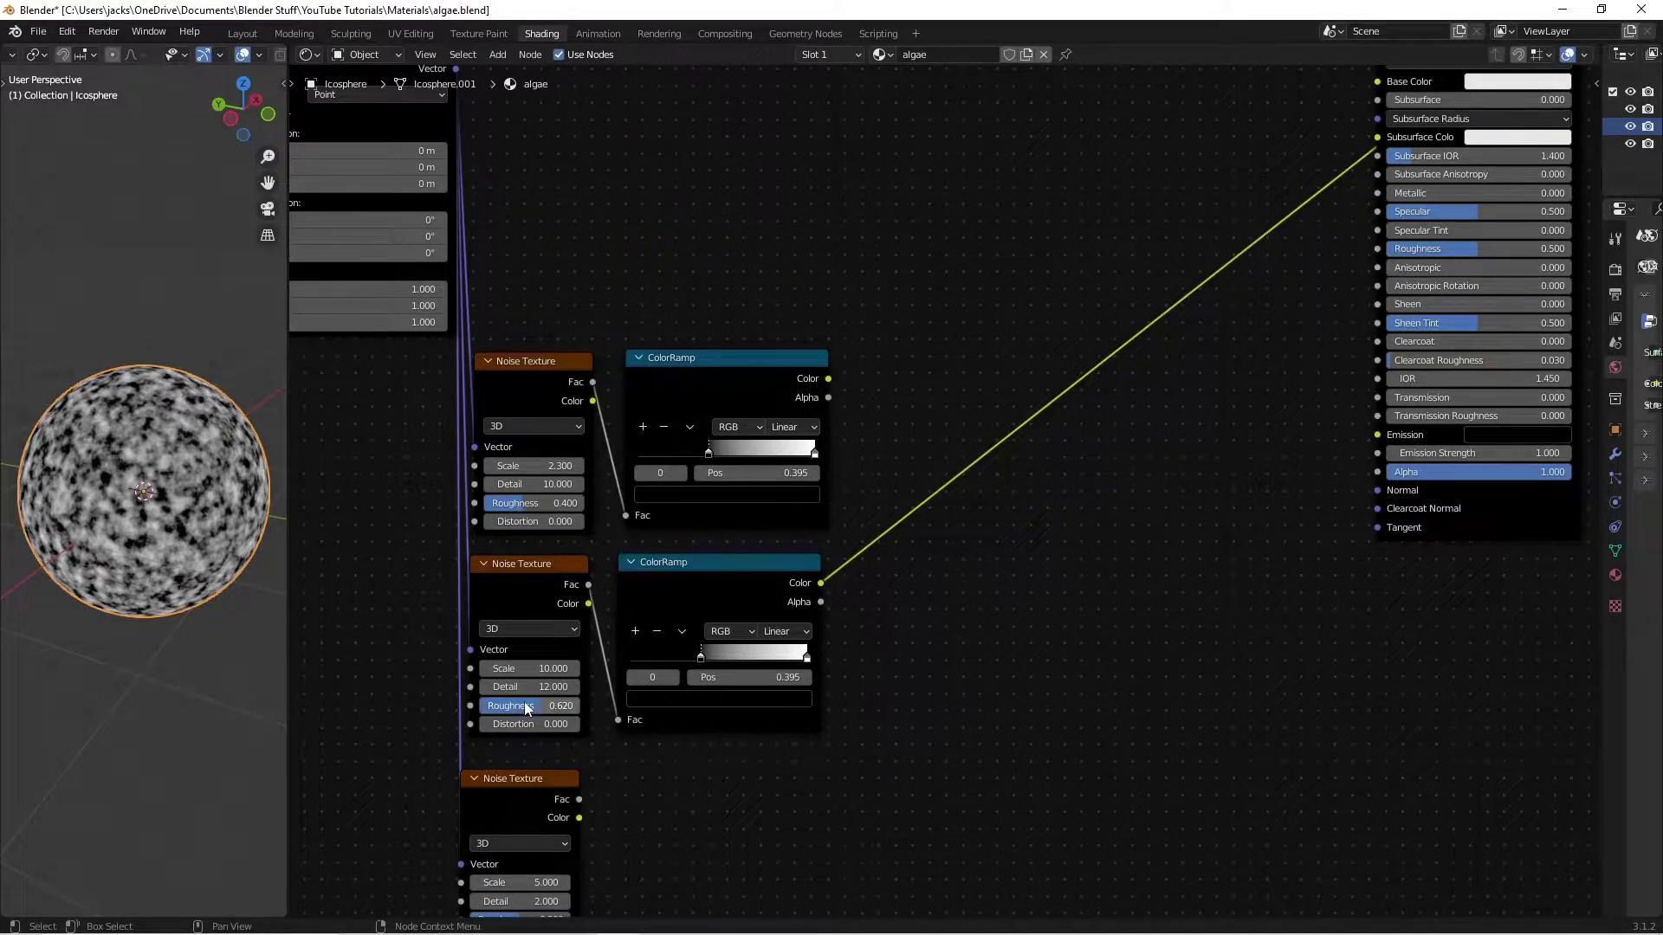
- Move the black stop of the middle ColorRamp to position 0.350
scroll(173, 502, "up", 4)
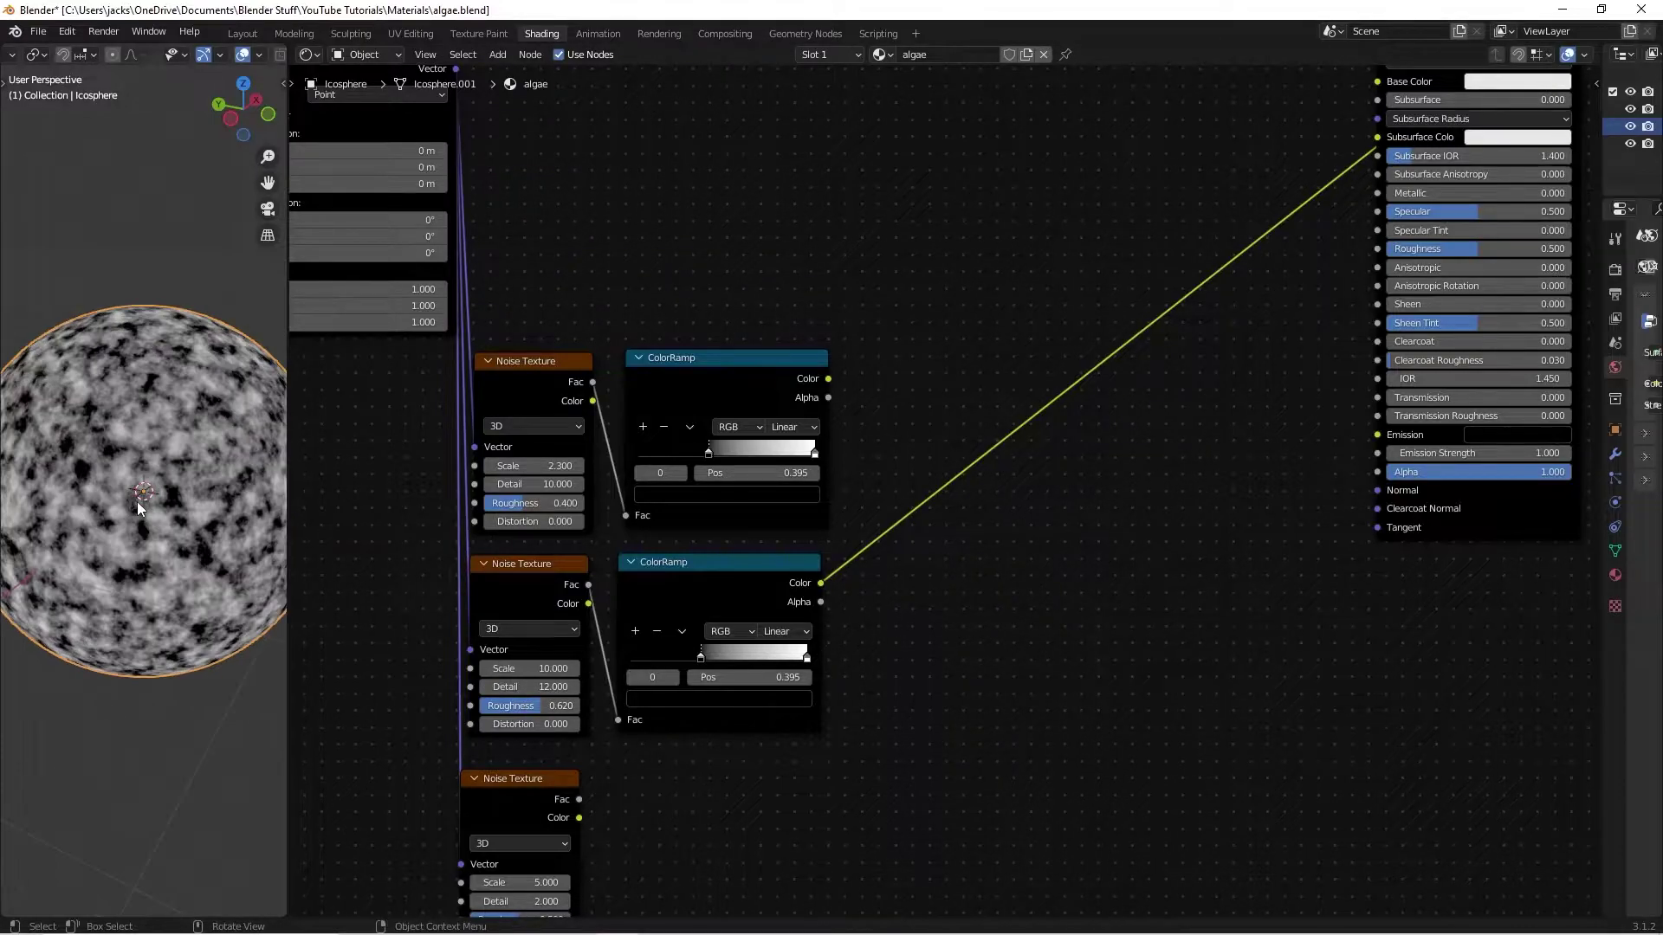
middle_click_drag(214, 496, 182, 490)
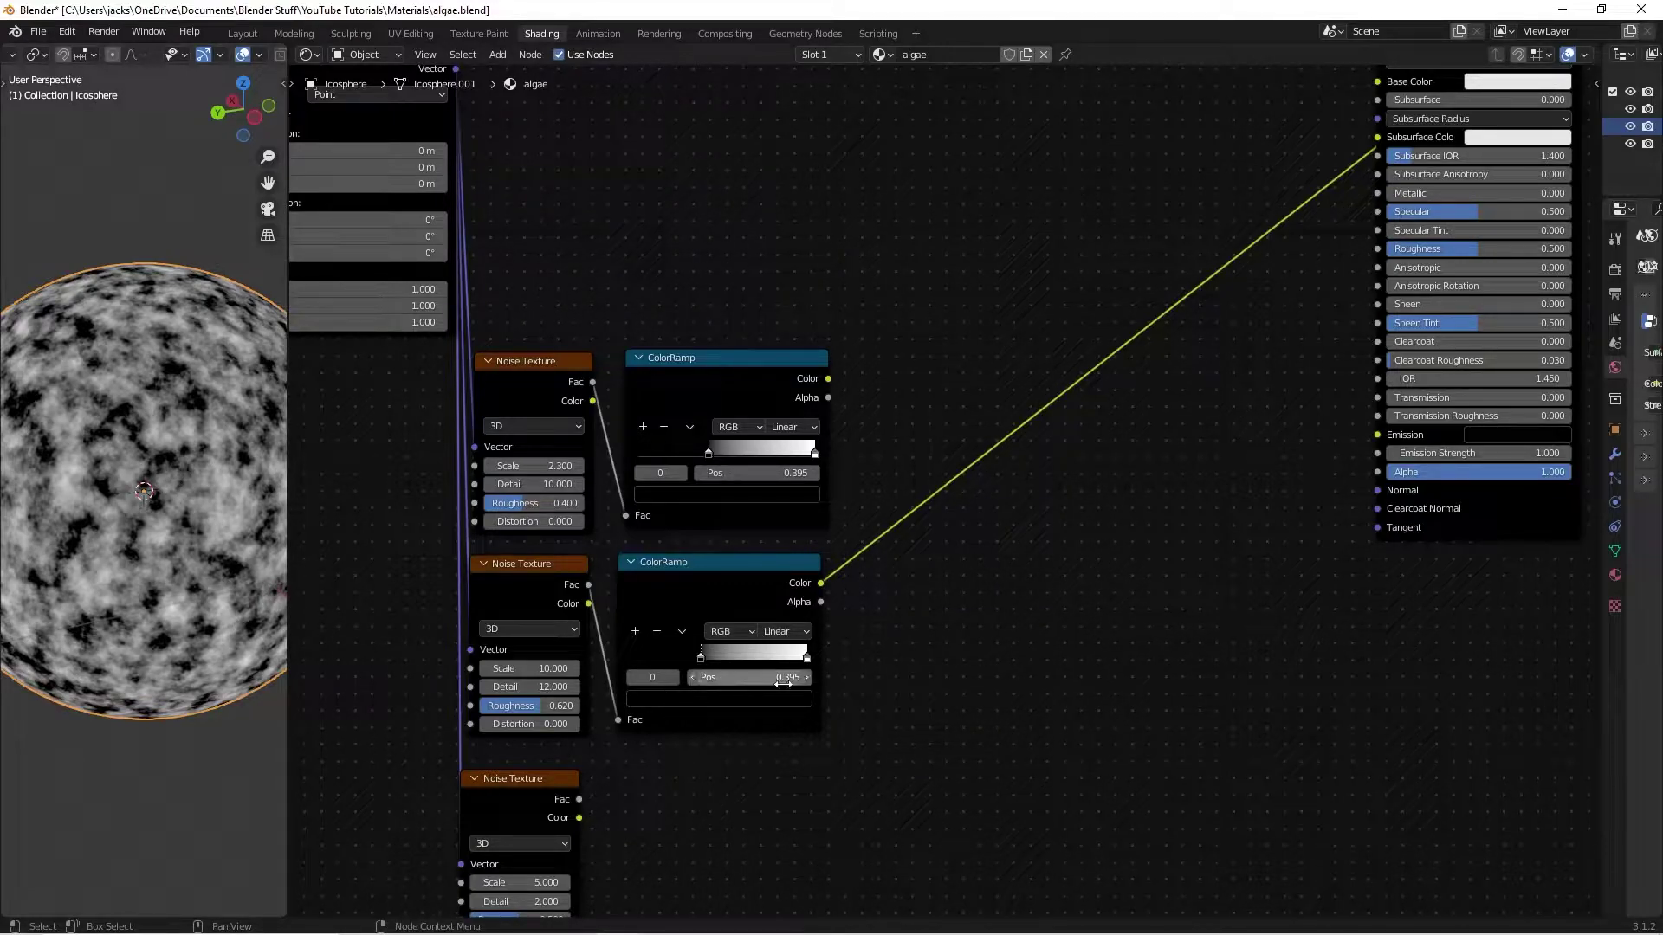
left_click_drag(703, 660, 695, 660)
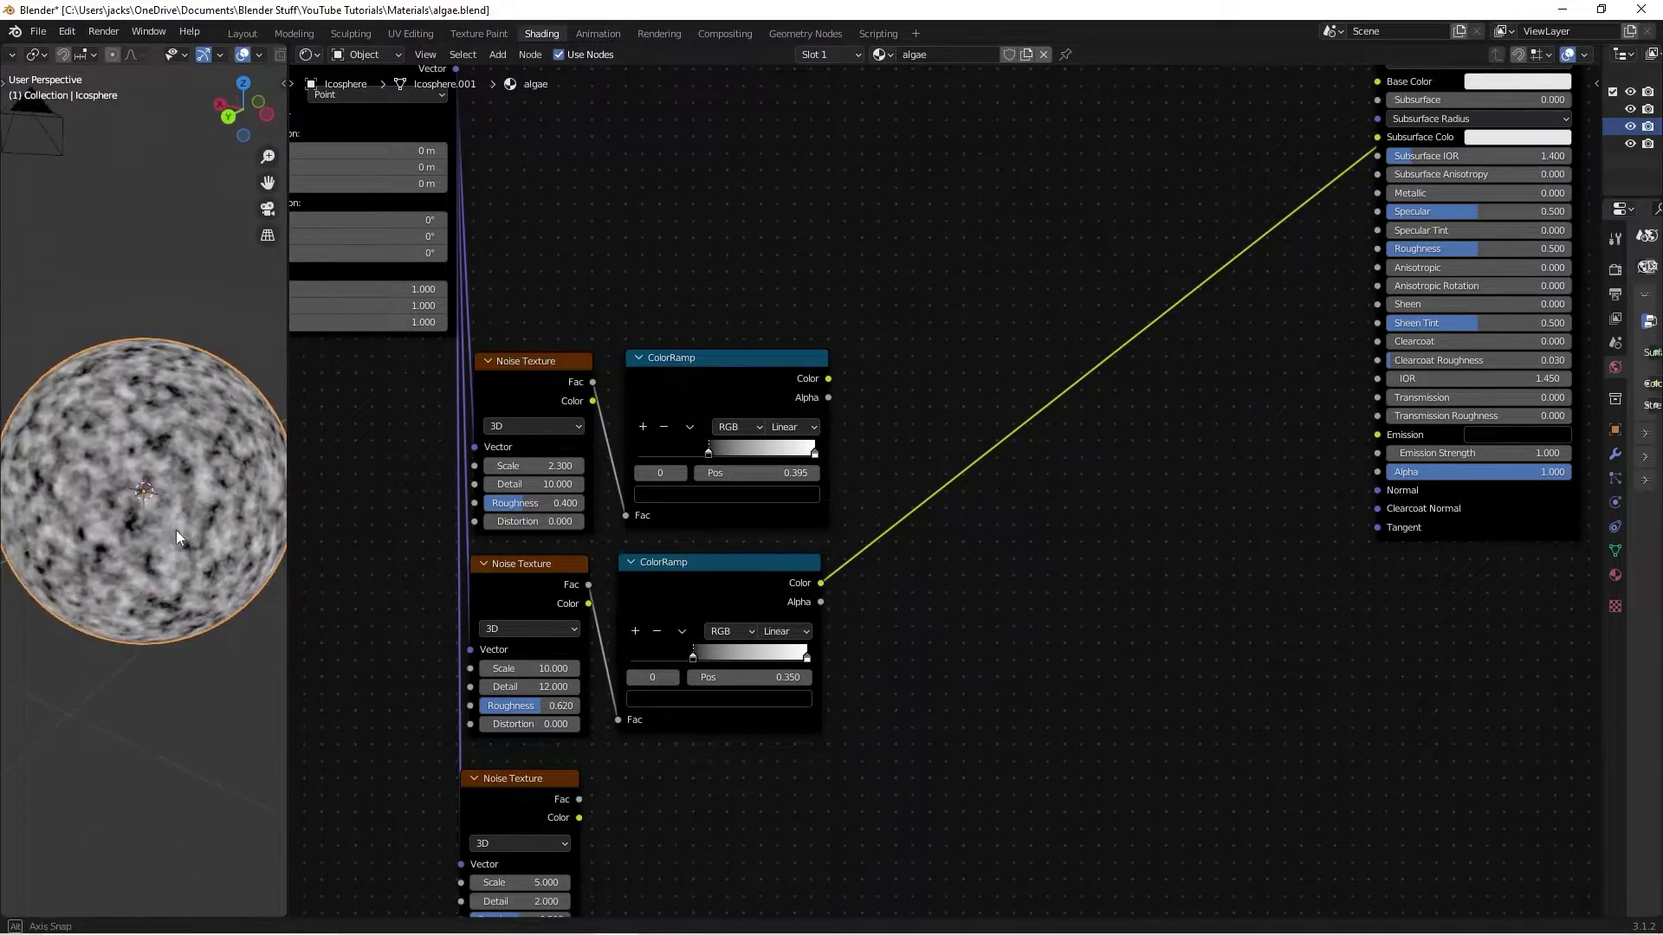
middle_click_drag(184, 530, 184, 499)
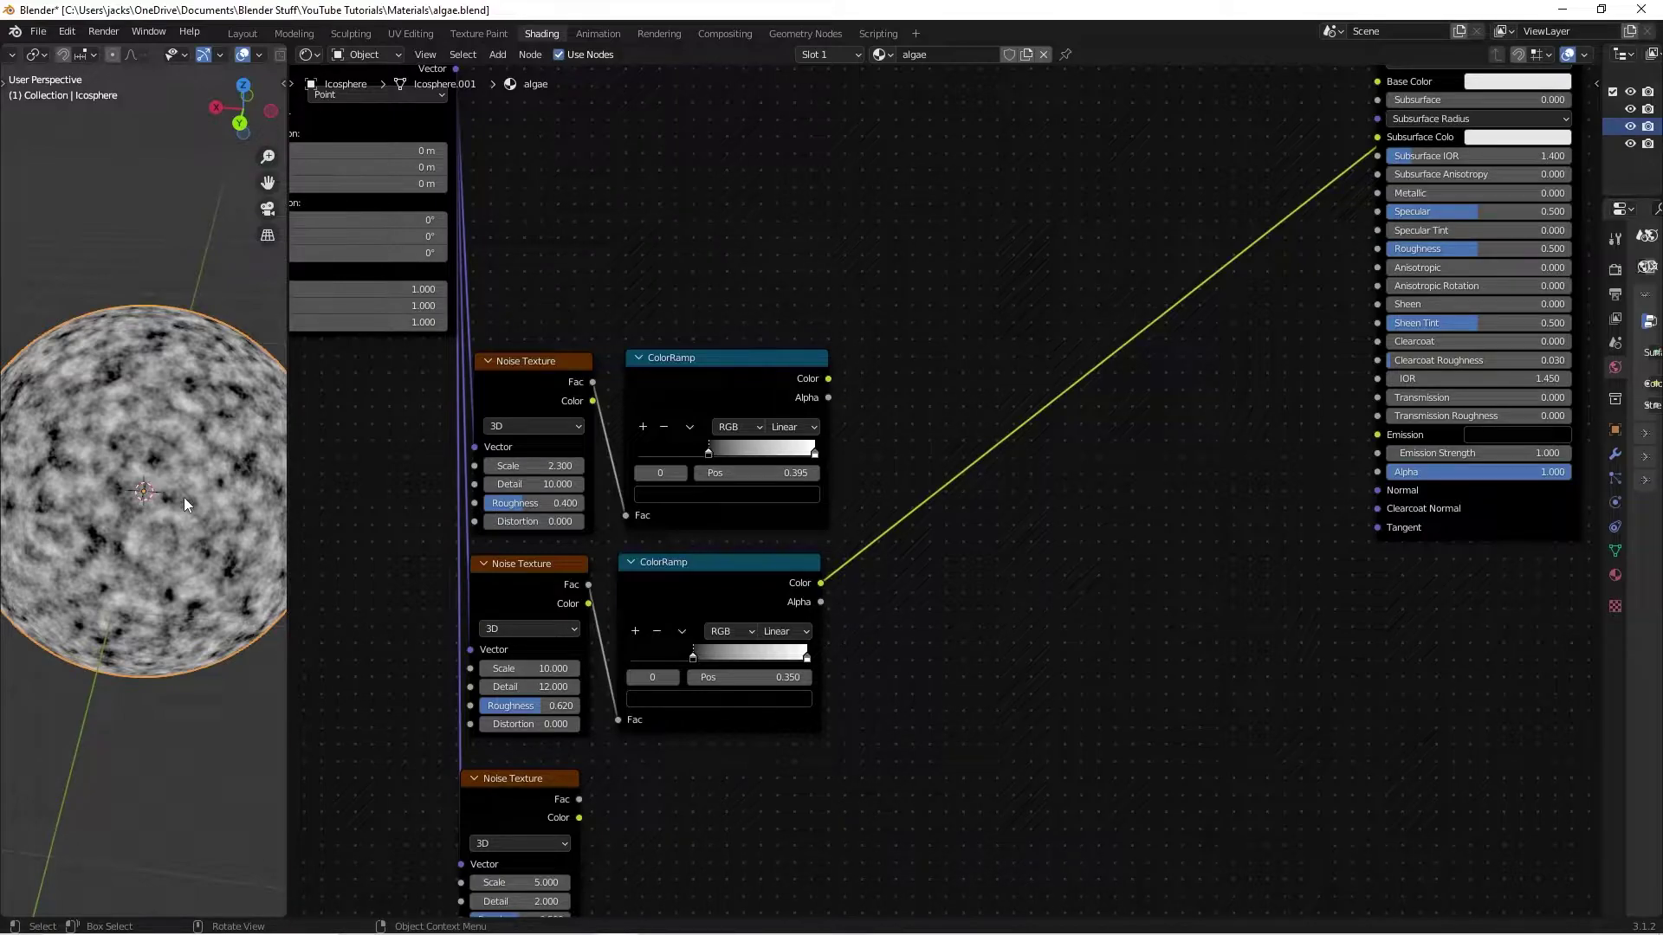
- Compare the previews of the top Noise Texture and the two ColorRamps on the sphere, and save the file
left_click(752, 405)
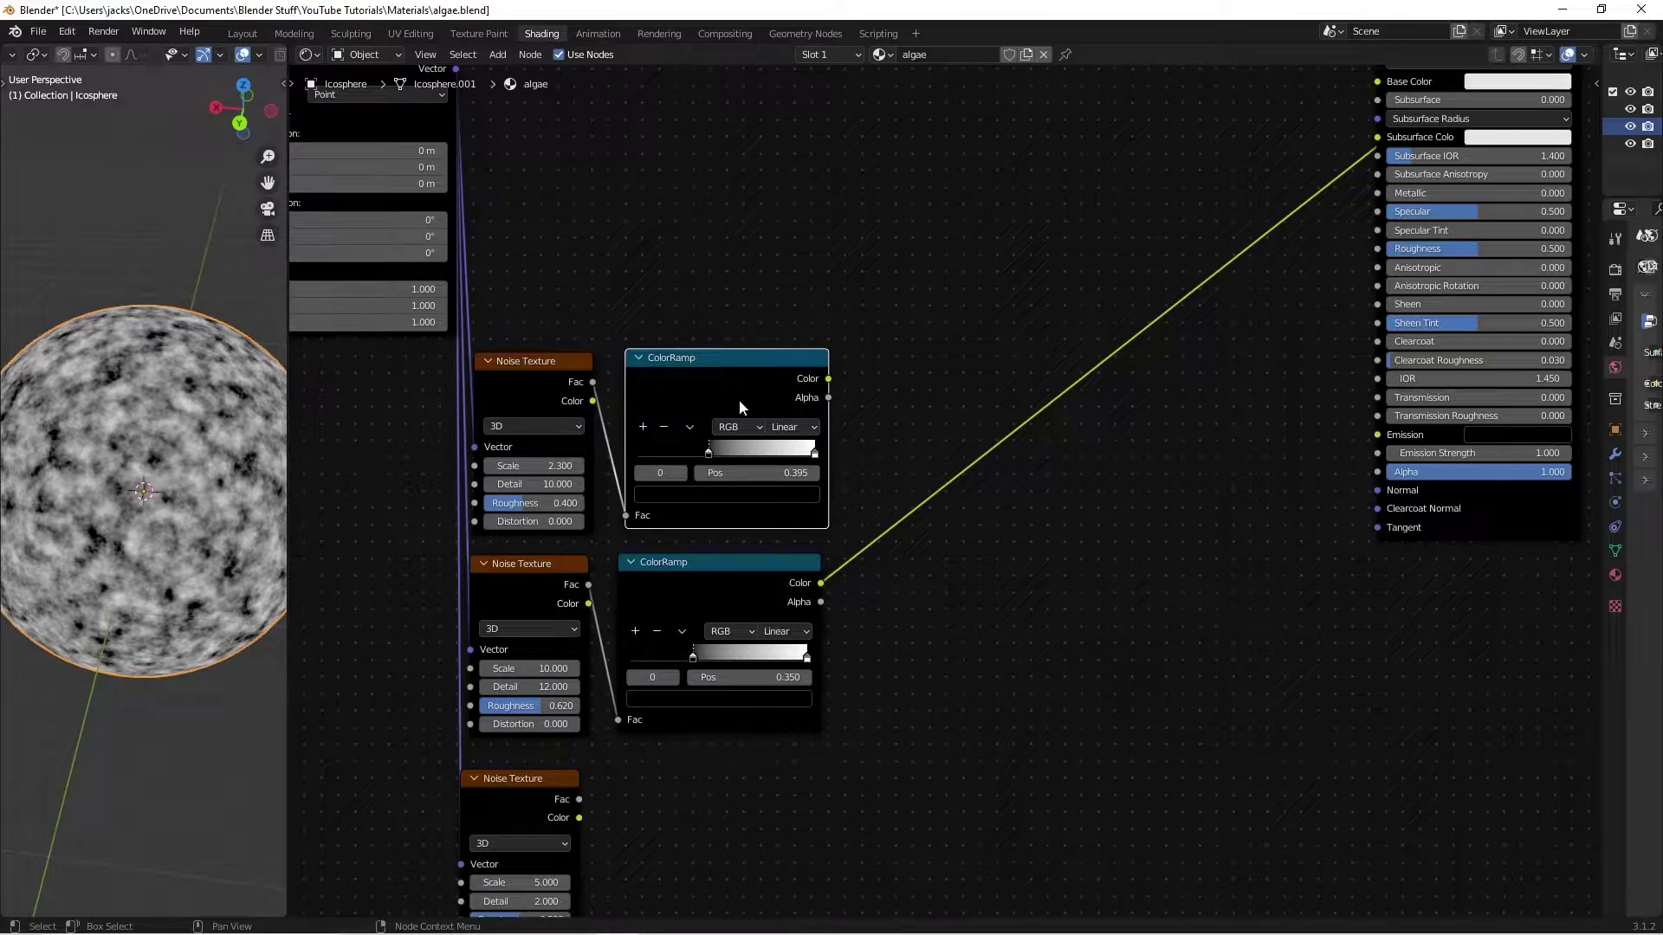
left_click(549, 372, "ctrl+shift")
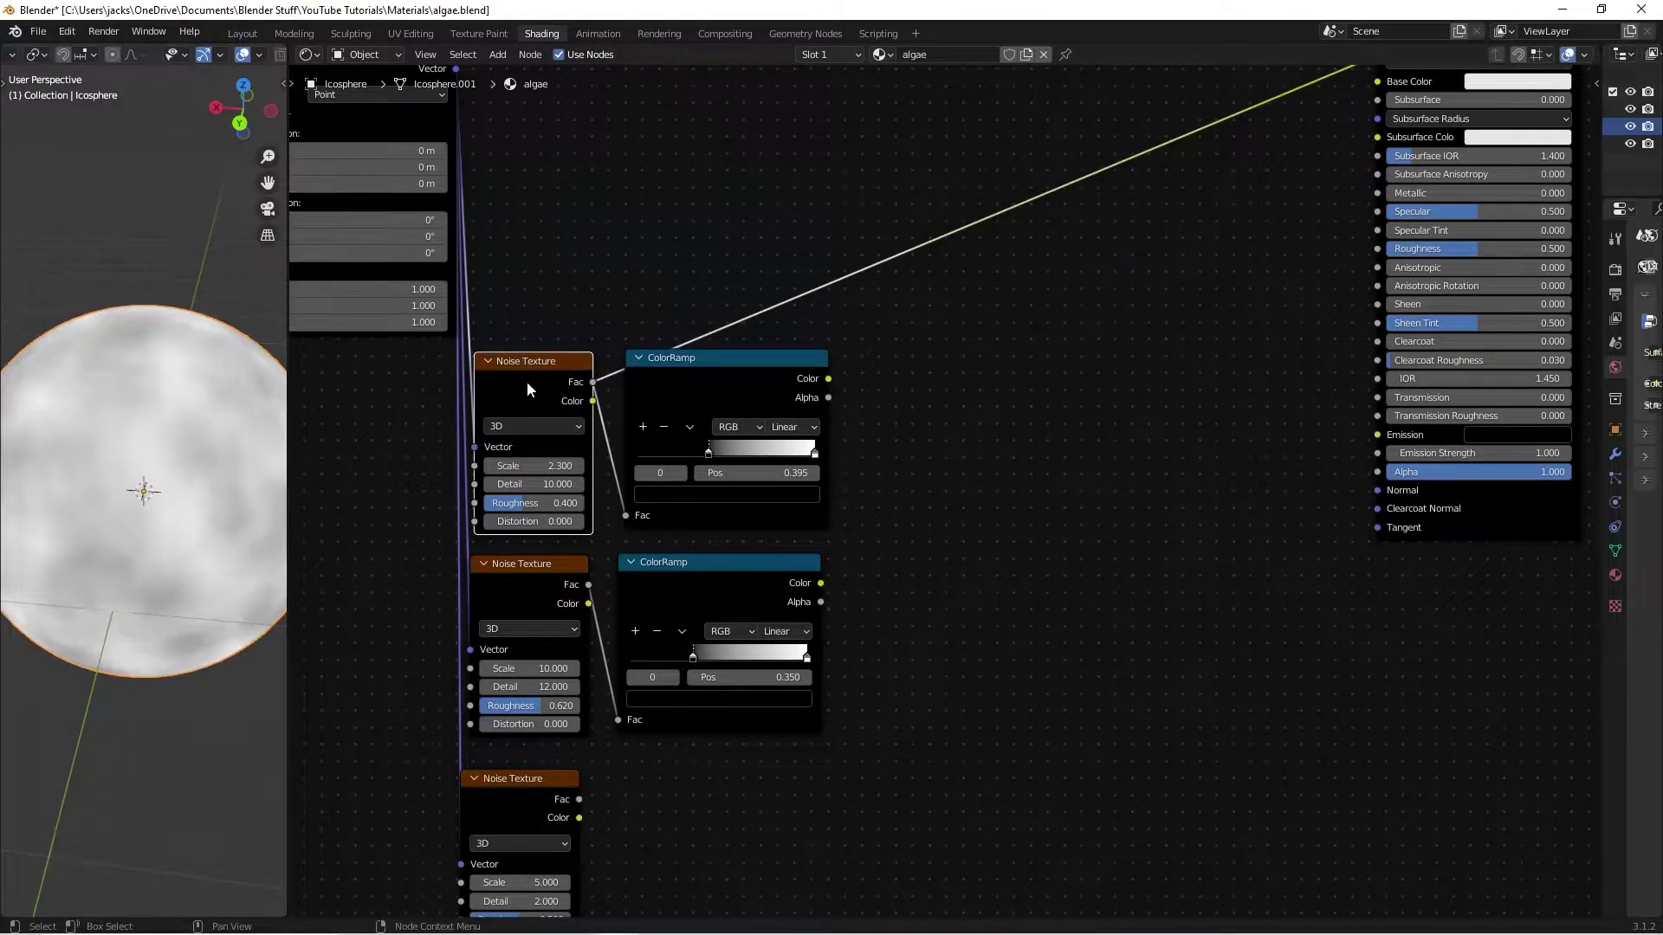
left_click(658, 431, "ctrl+shift")
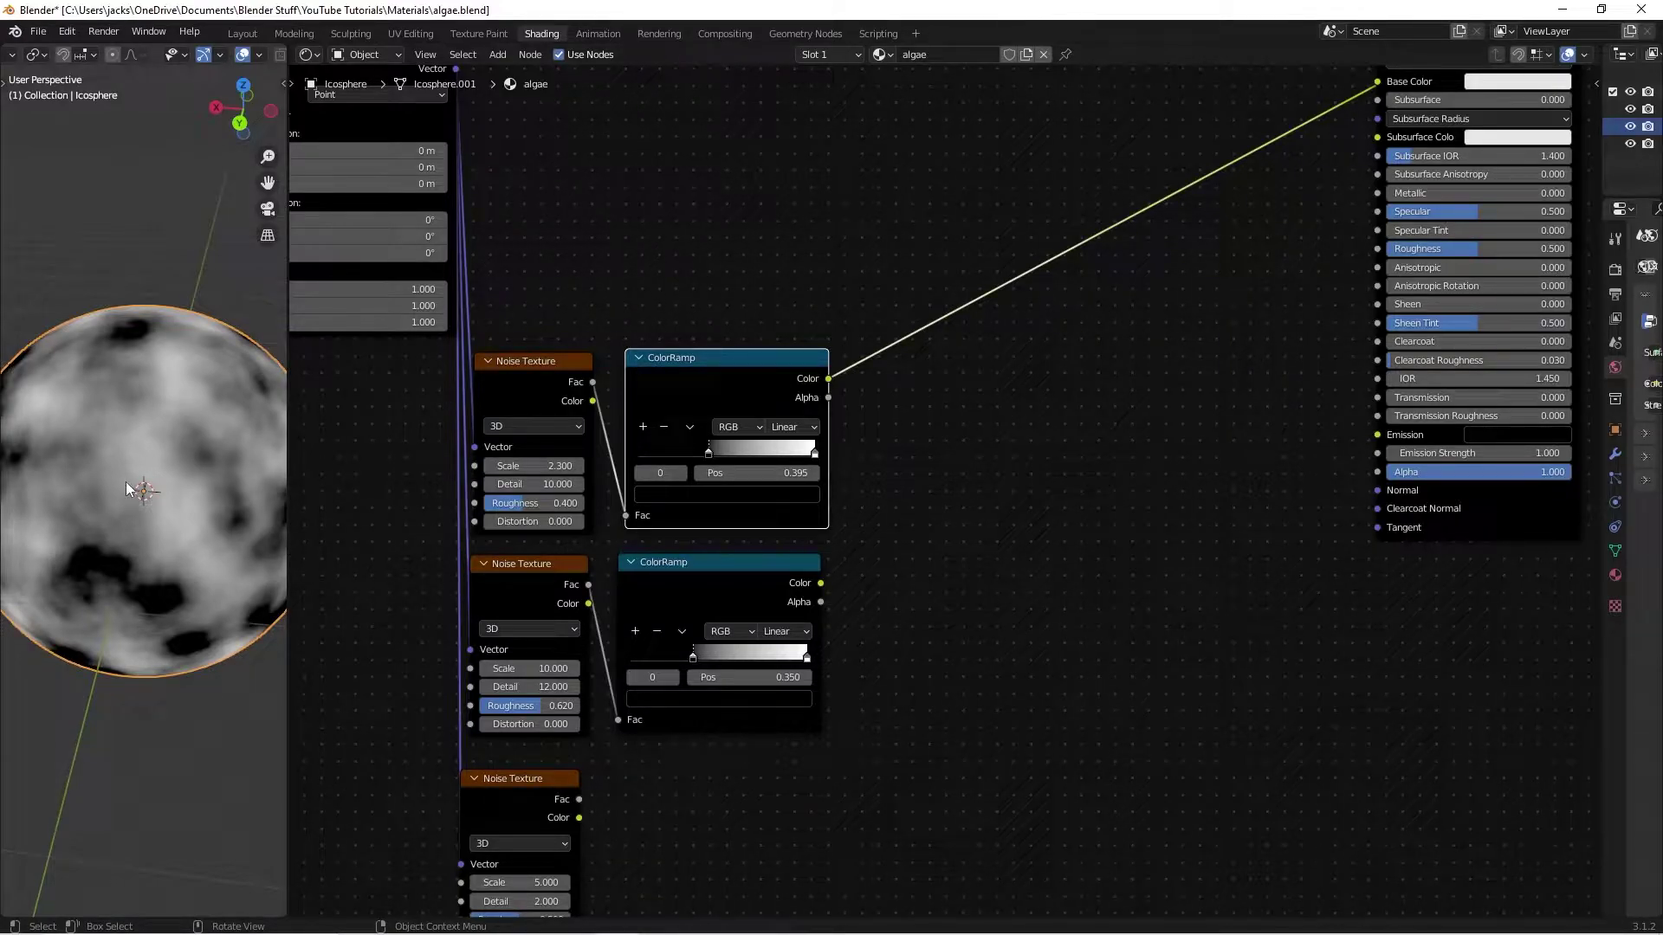
left_click(662, 586, "ctrl+shift")
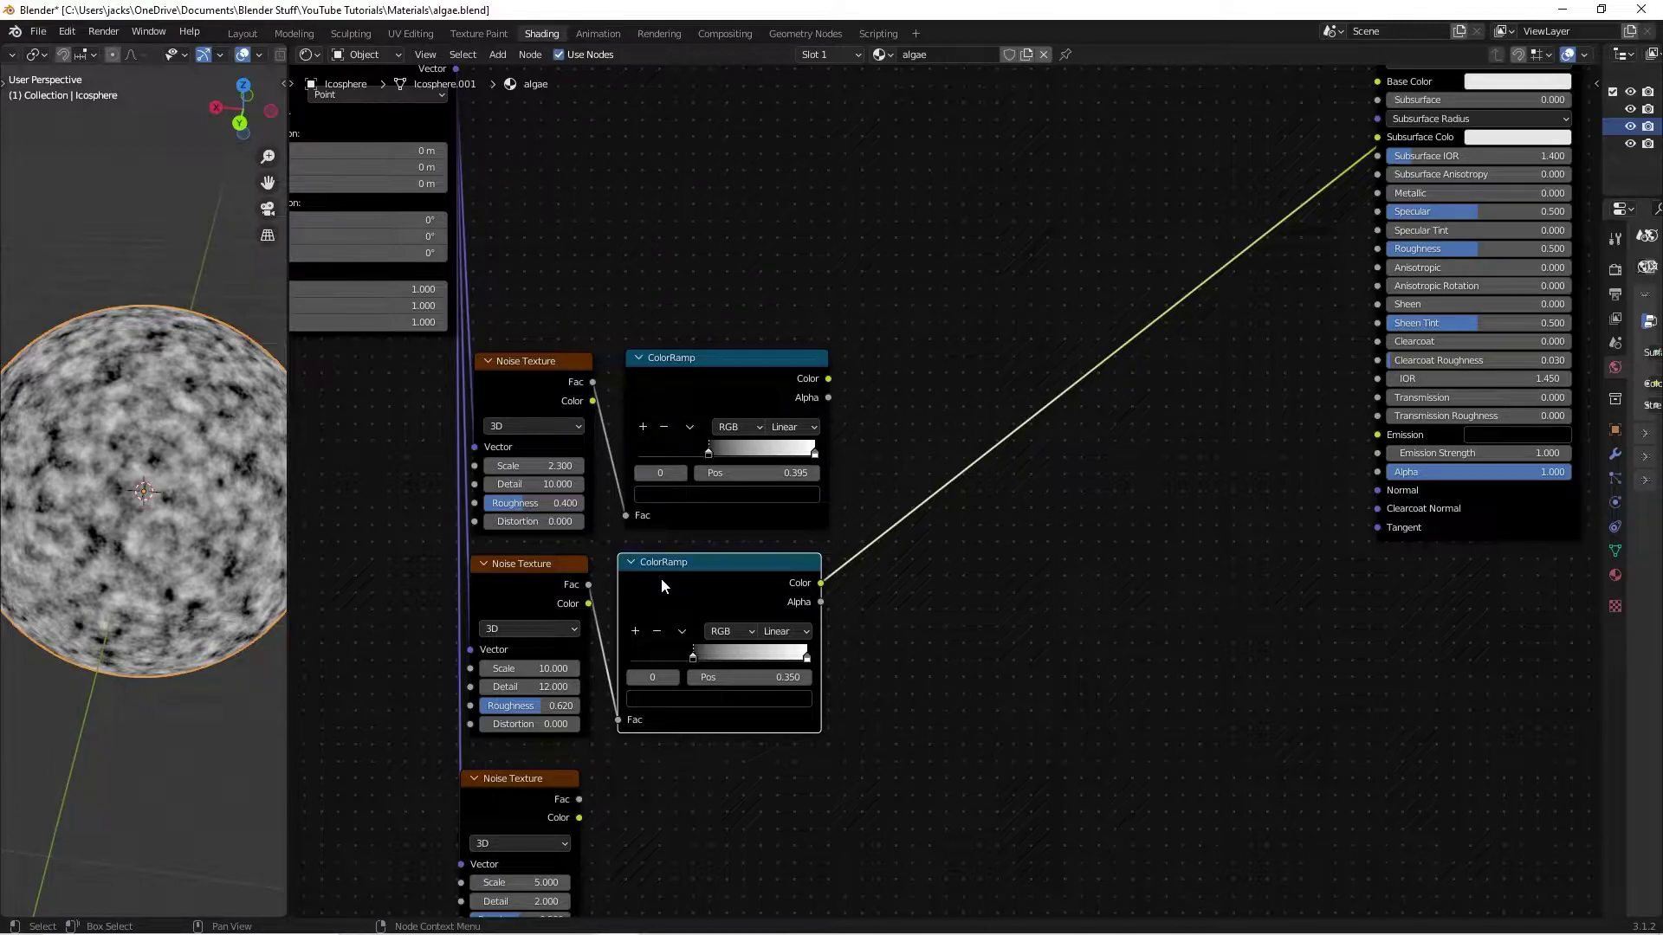
key("ctrl+s")
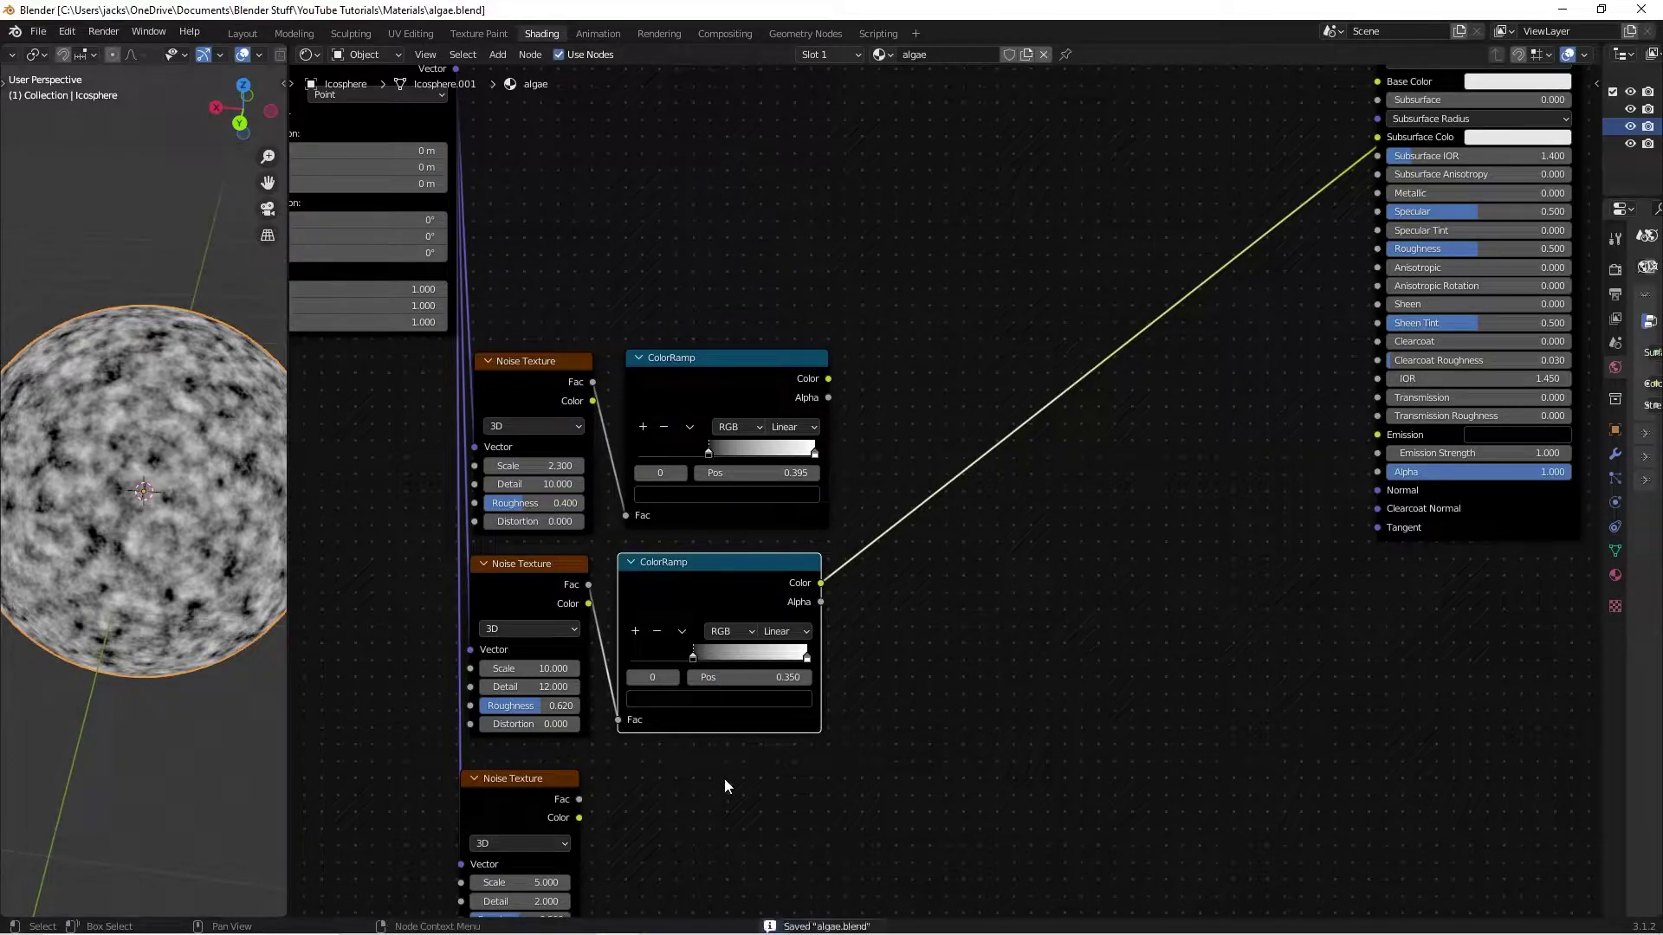
- Duplicate the middle ColorRamp, connect the copy to the bottom Noise Texture's Fac output, and preview it on the sphere
middle_click_drag(727, 783, 719, 694)
scroll(714, 563, "down", 1)
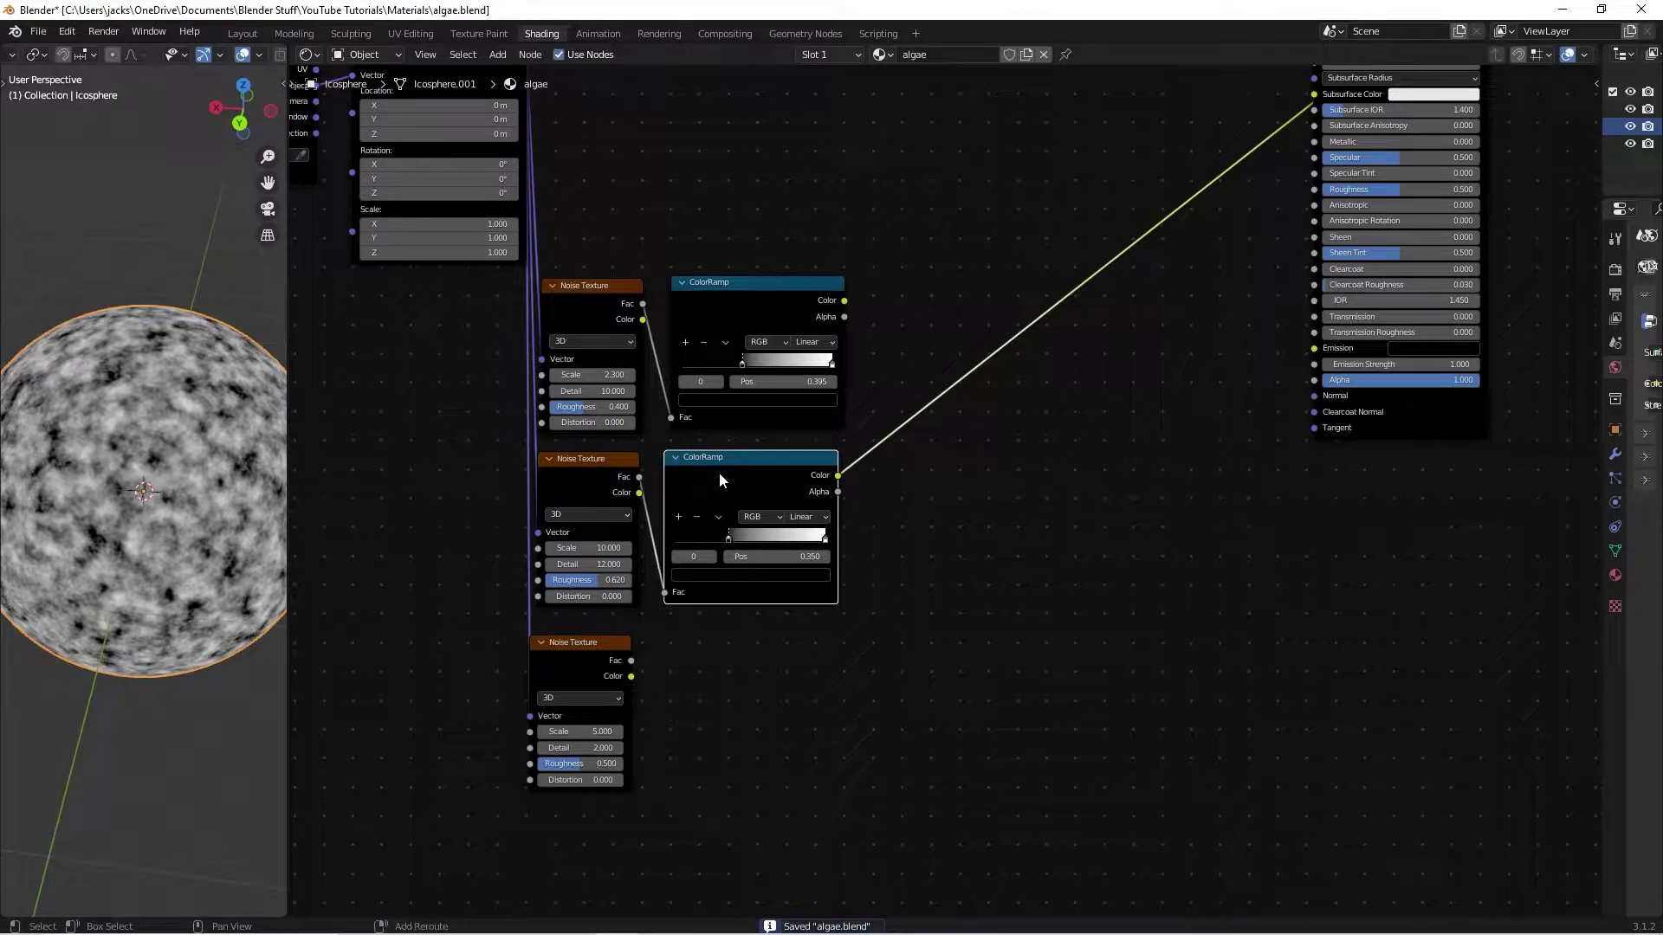
key("shift+d")
left_click(723, 656)
left_click_drag(631, 675, 670, 775)
key("ctrl+shift")
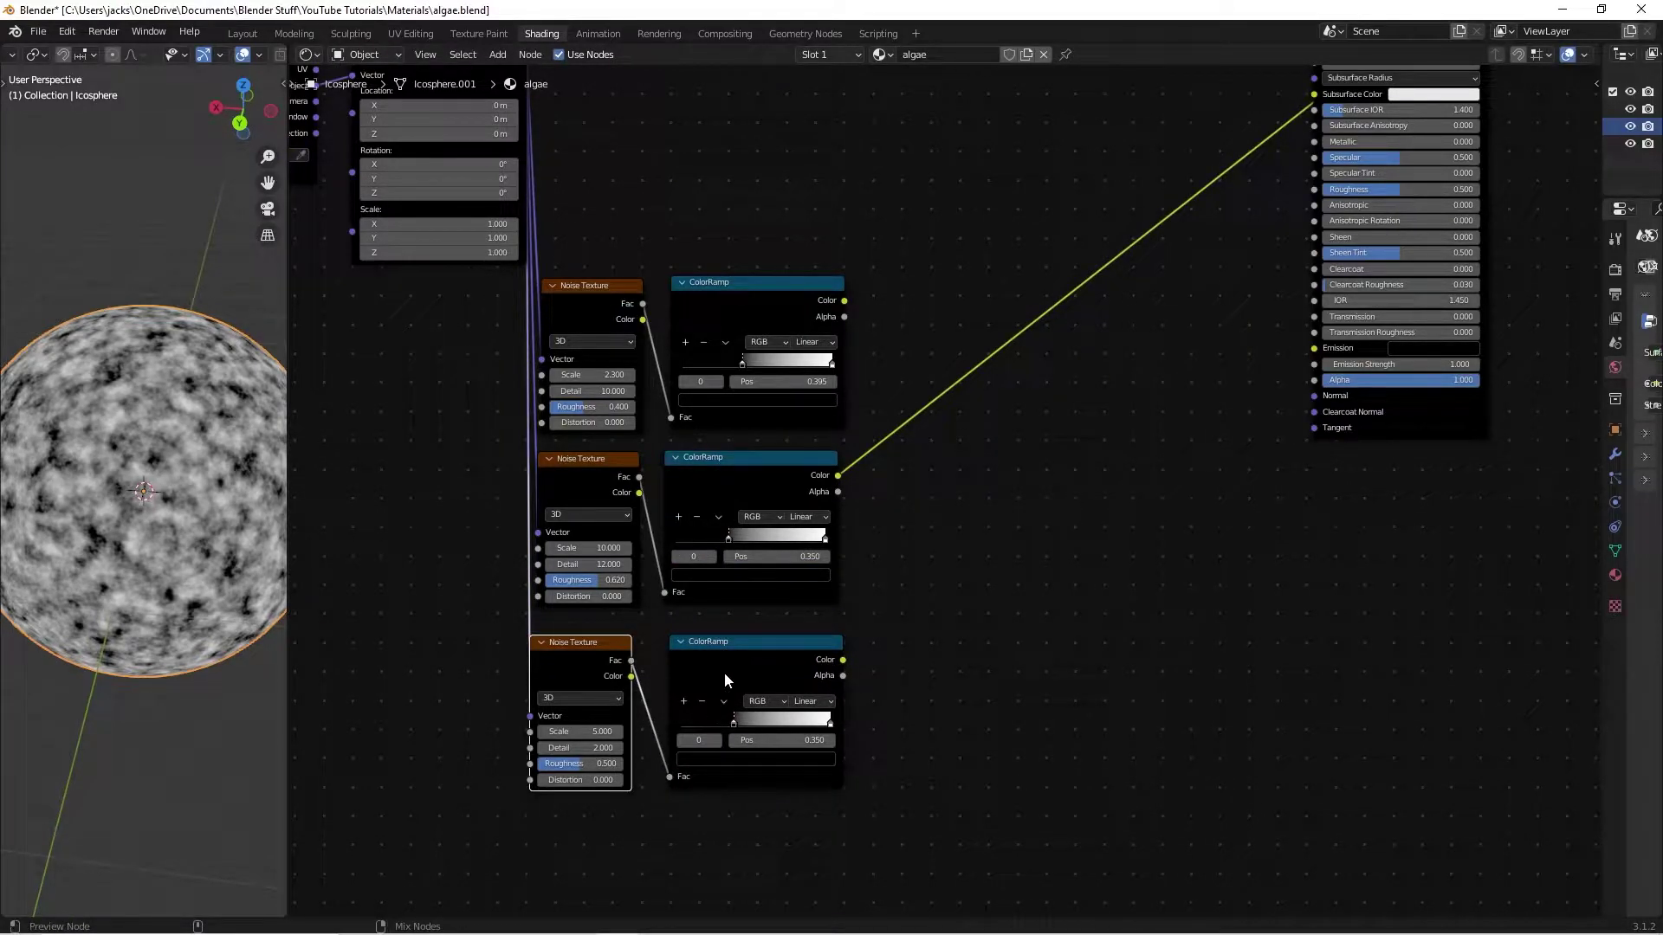
left_click(724, 672, "ctrl+shift")
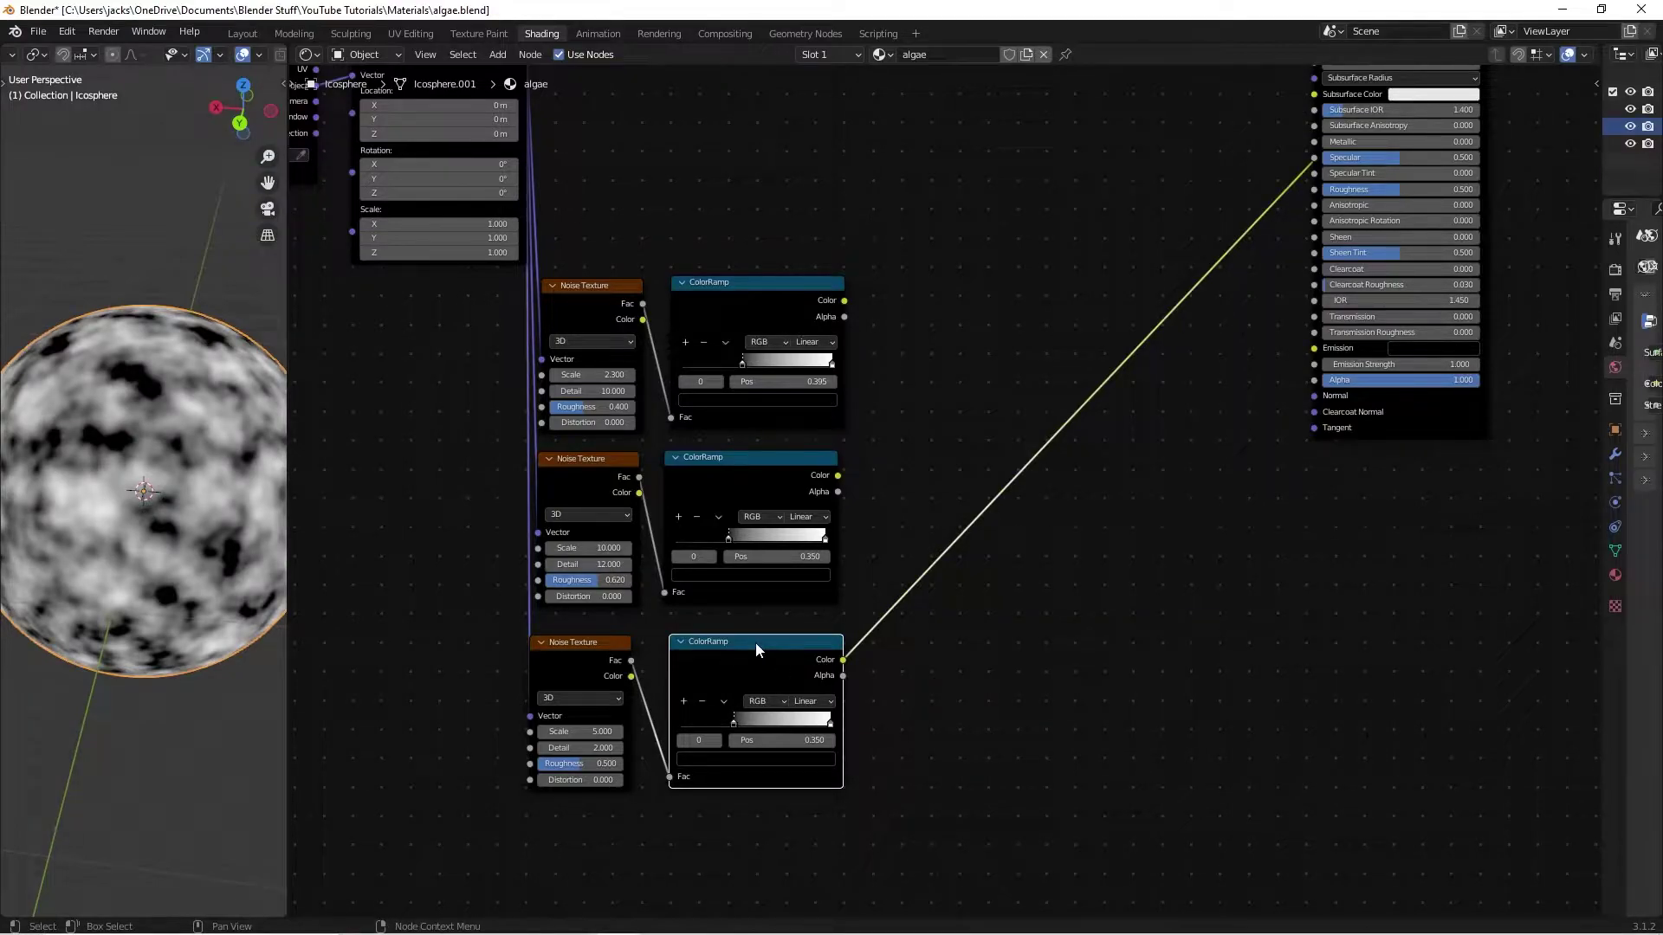
- Set the bottom Noise Texture's Scale to 15 and Detail to 10
left_click(595, 730)
type("15")
key("Return")
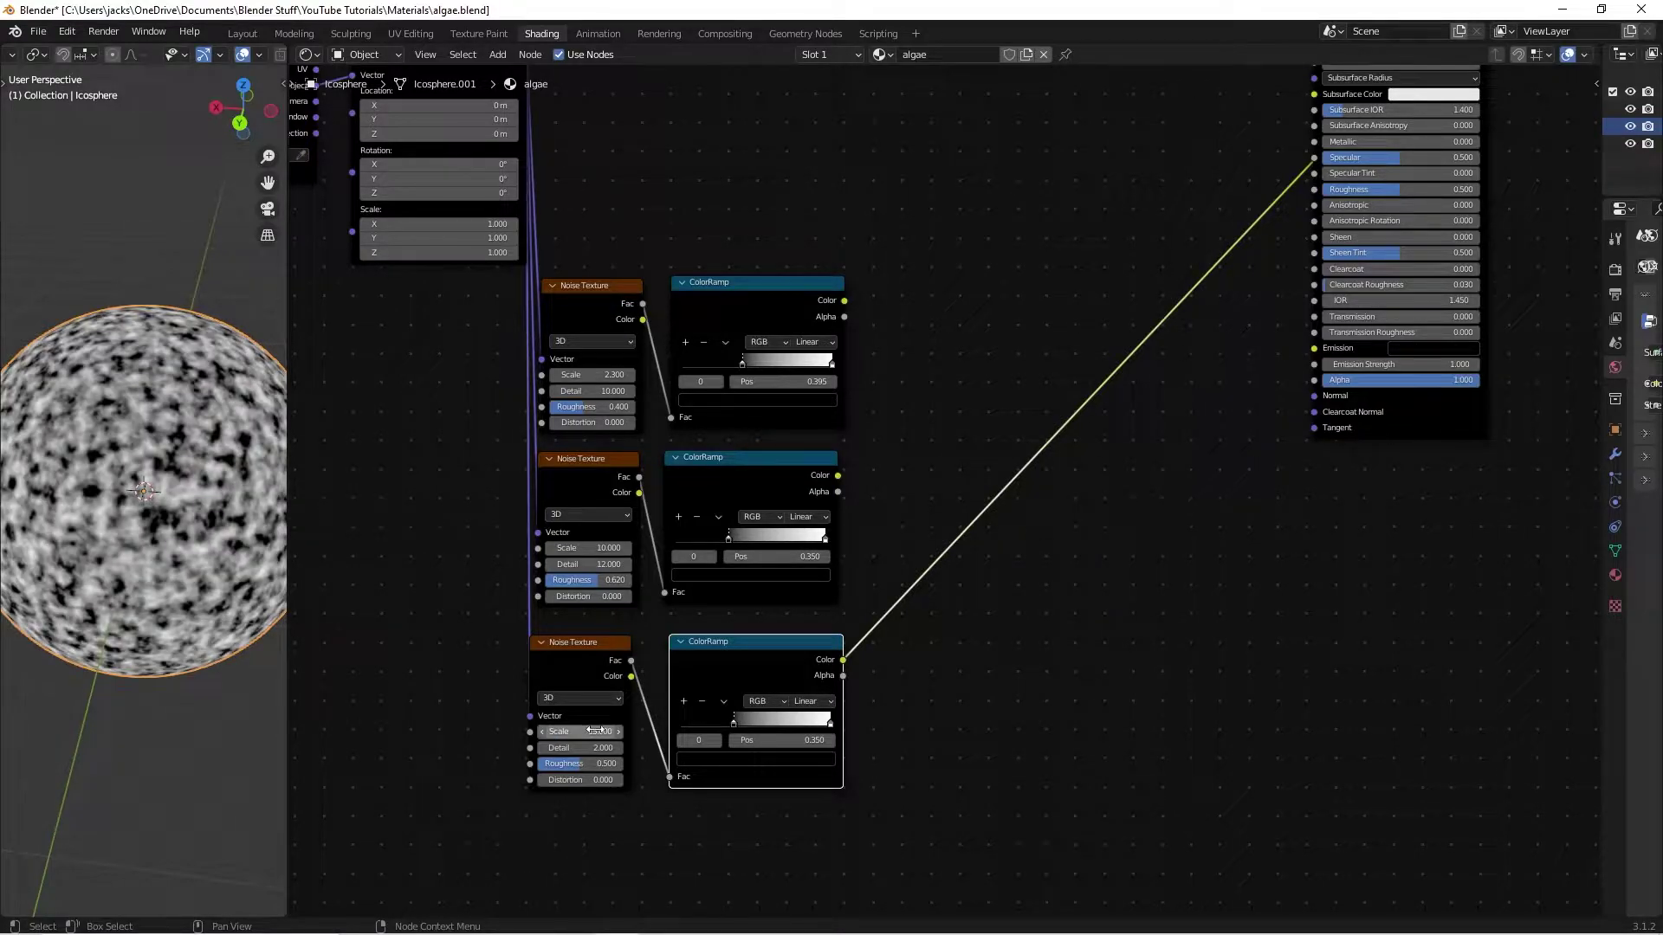
left_click(603, 749)
type("10")
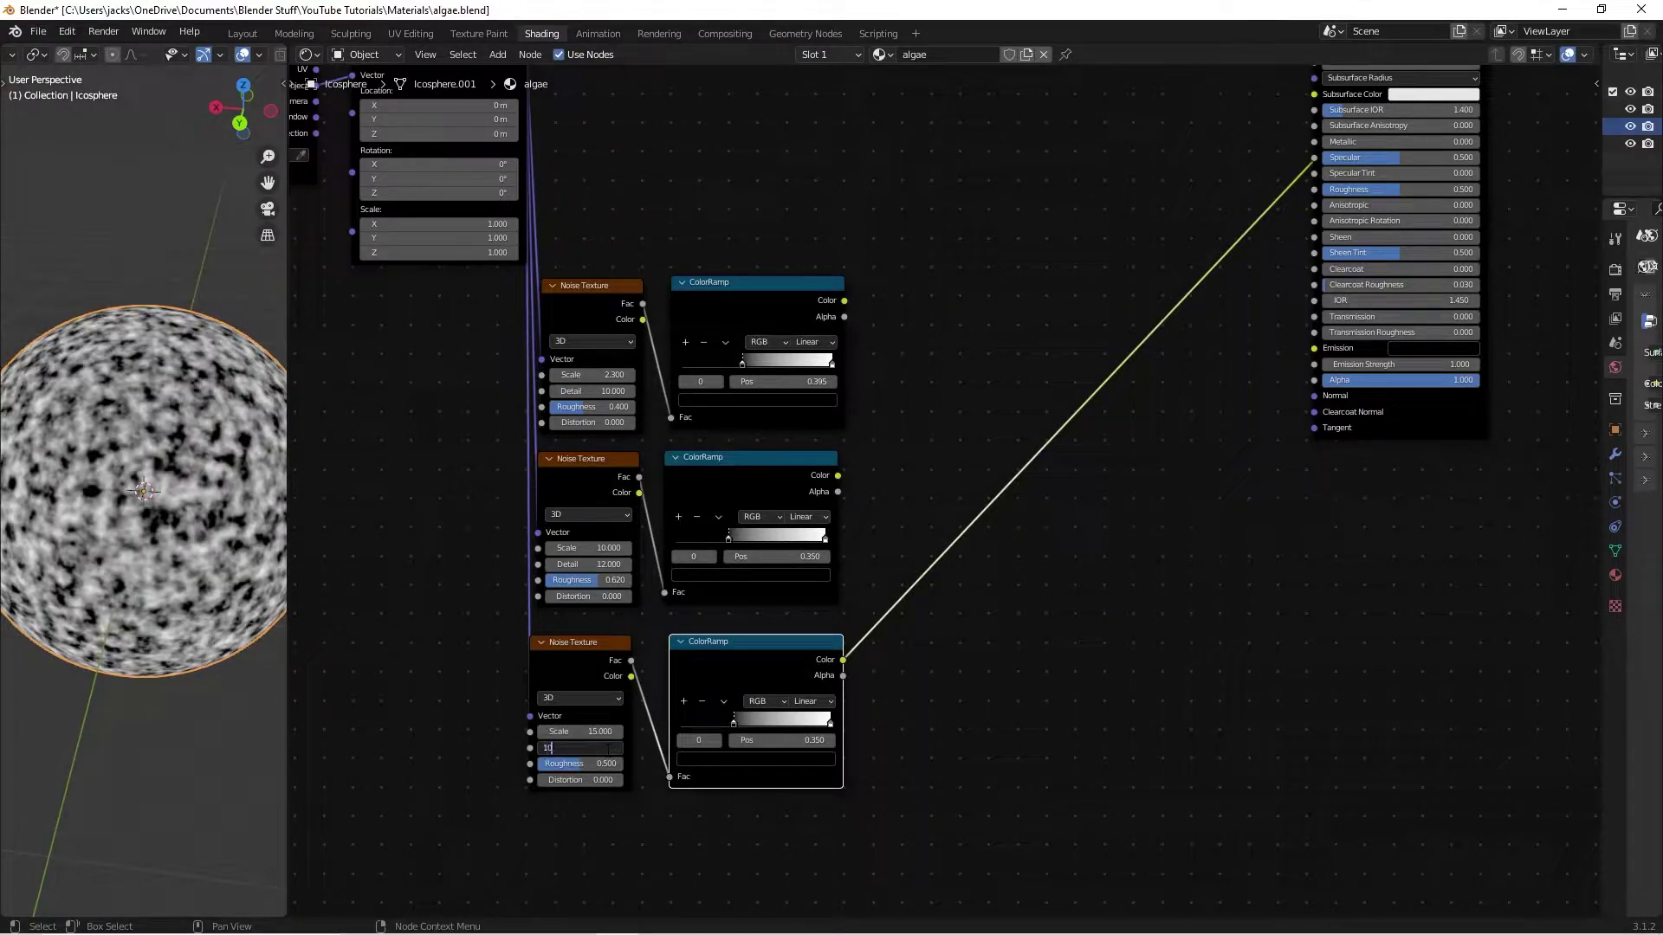
key("Return")
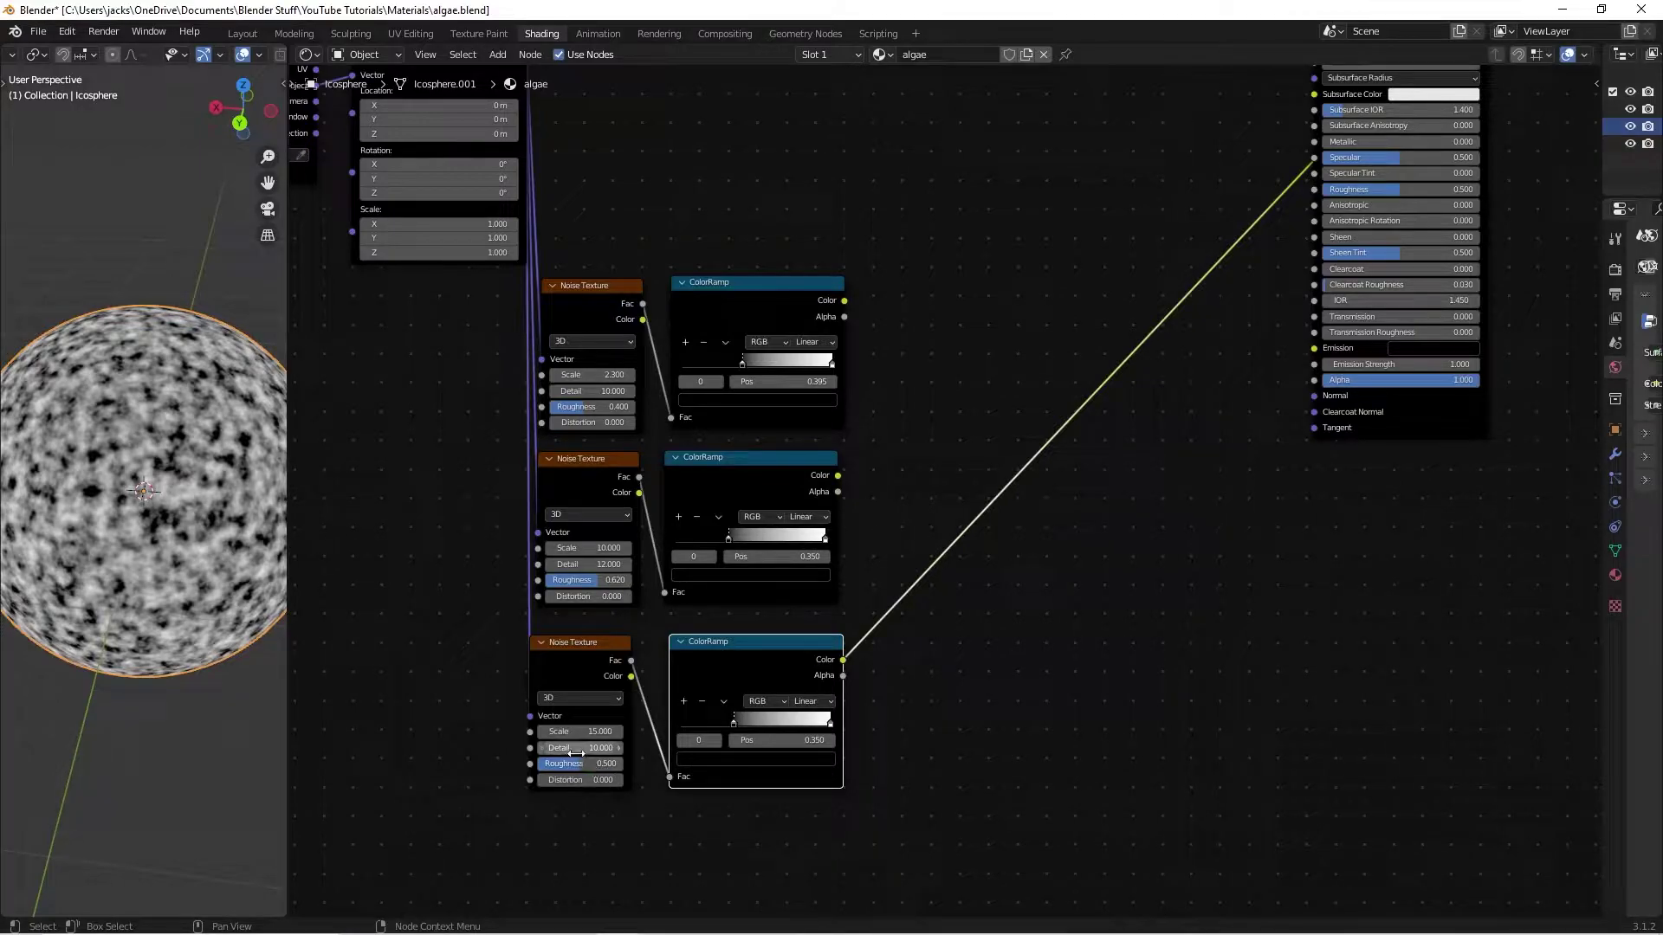
- Try a Detail of 14 on the bottom Noise Texture, set it back to 10, and save the file
left_click(576, 748)
type("14")
key("Return")
left_click(577, 750)
key("Return")
left_click(591, 748)
type("10")
key("Return")
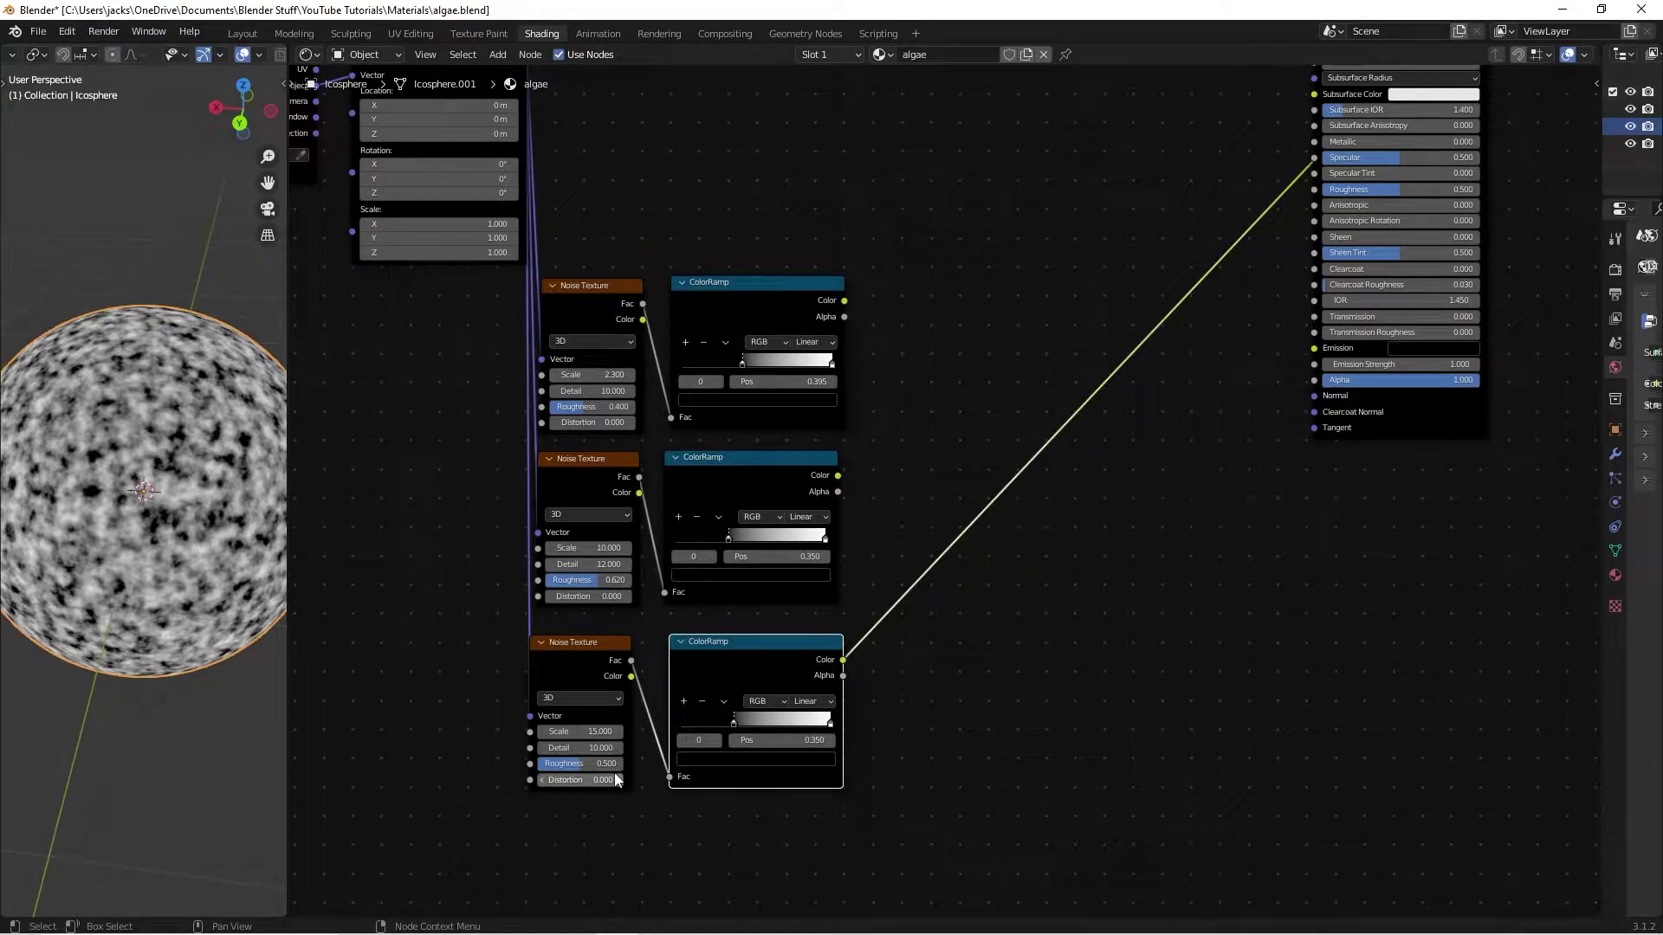
key("ctrl+s")
- Set the bottom Noise Texture's Detail to 14 and Roughness to 1
left_click(611, 747)
type("14")
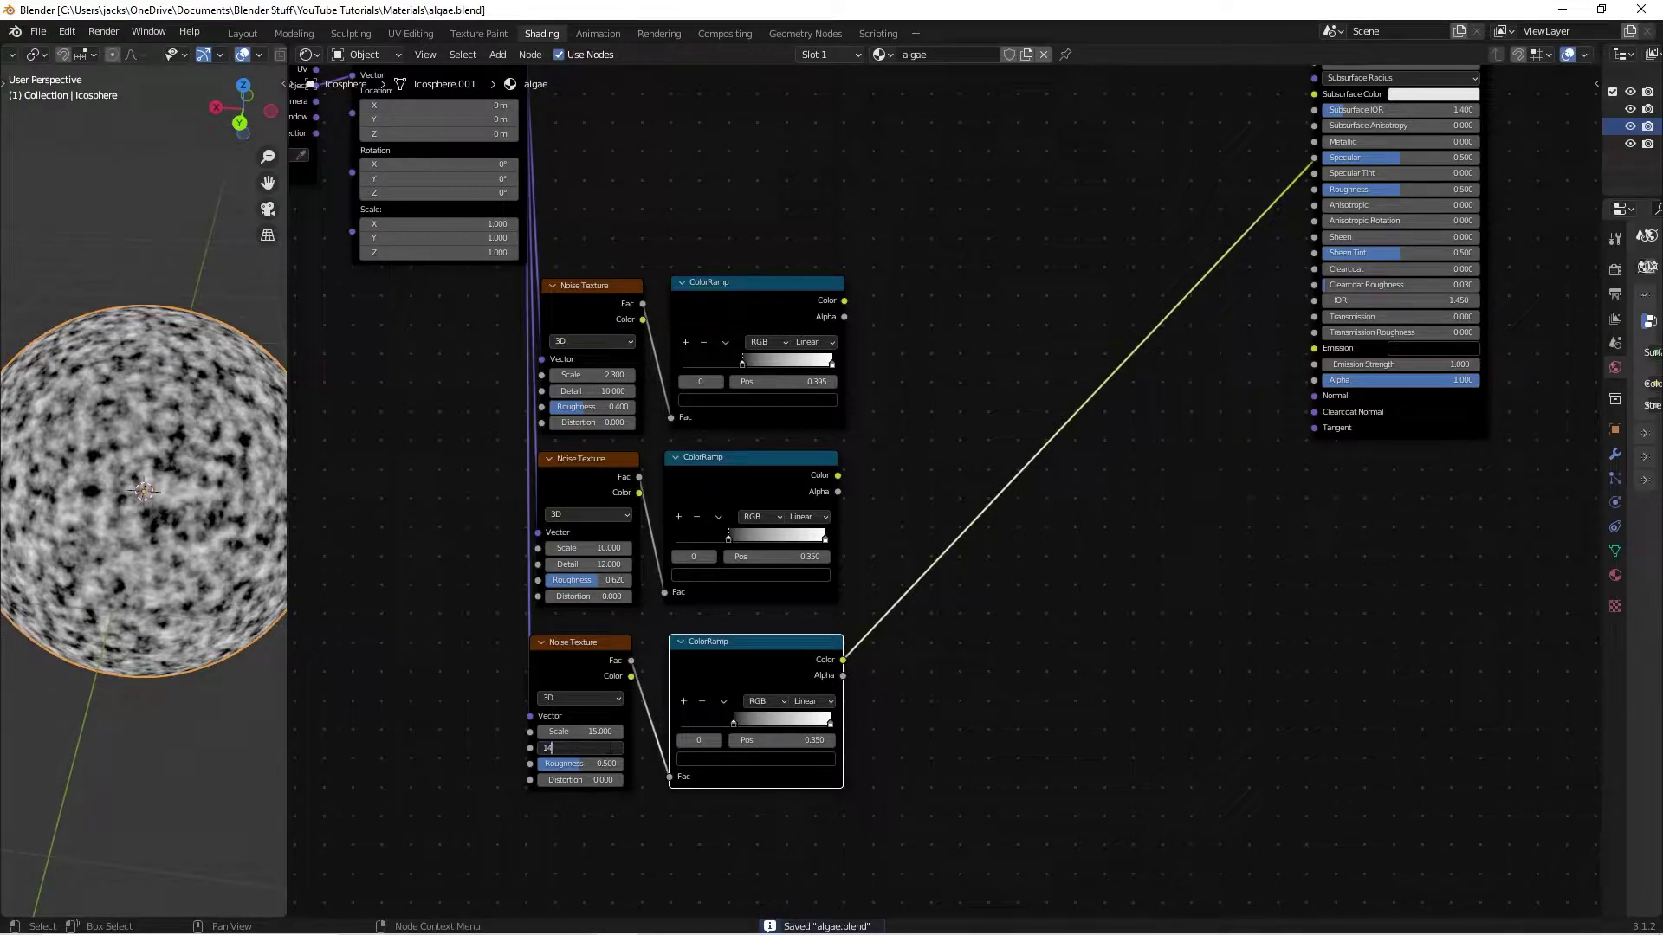
key("Return")
middle_click_drag(460, 701, 346, 638)
scroll(346, 638, "up", 2)
left_click(535, 771)
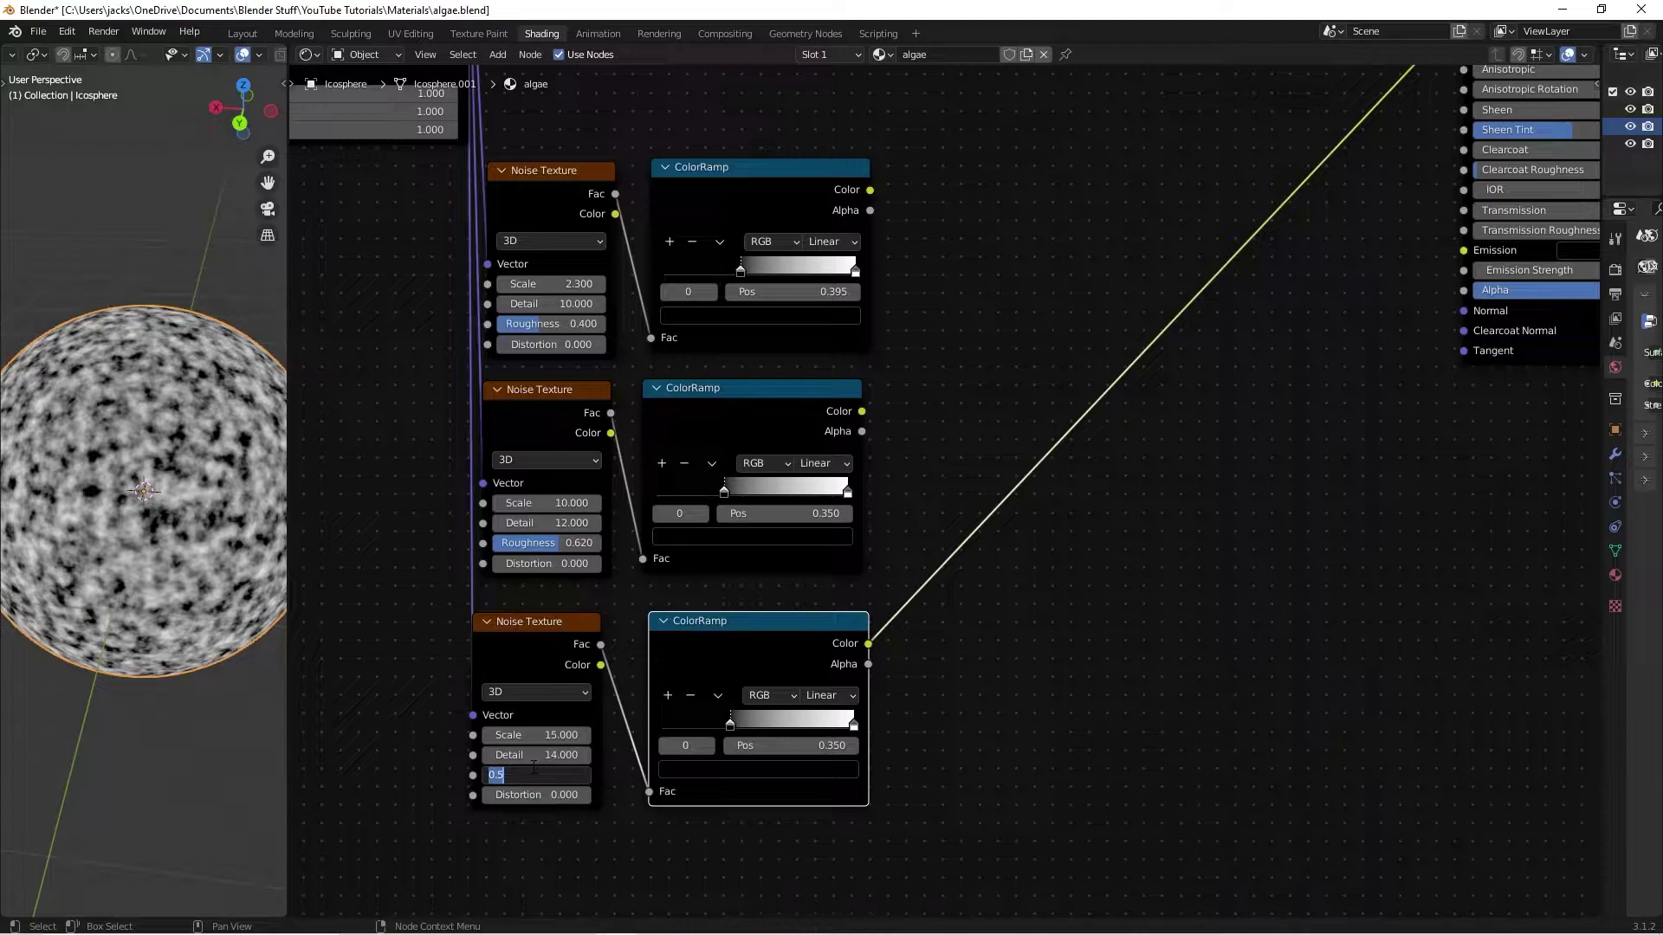
type("1")
key("Return")
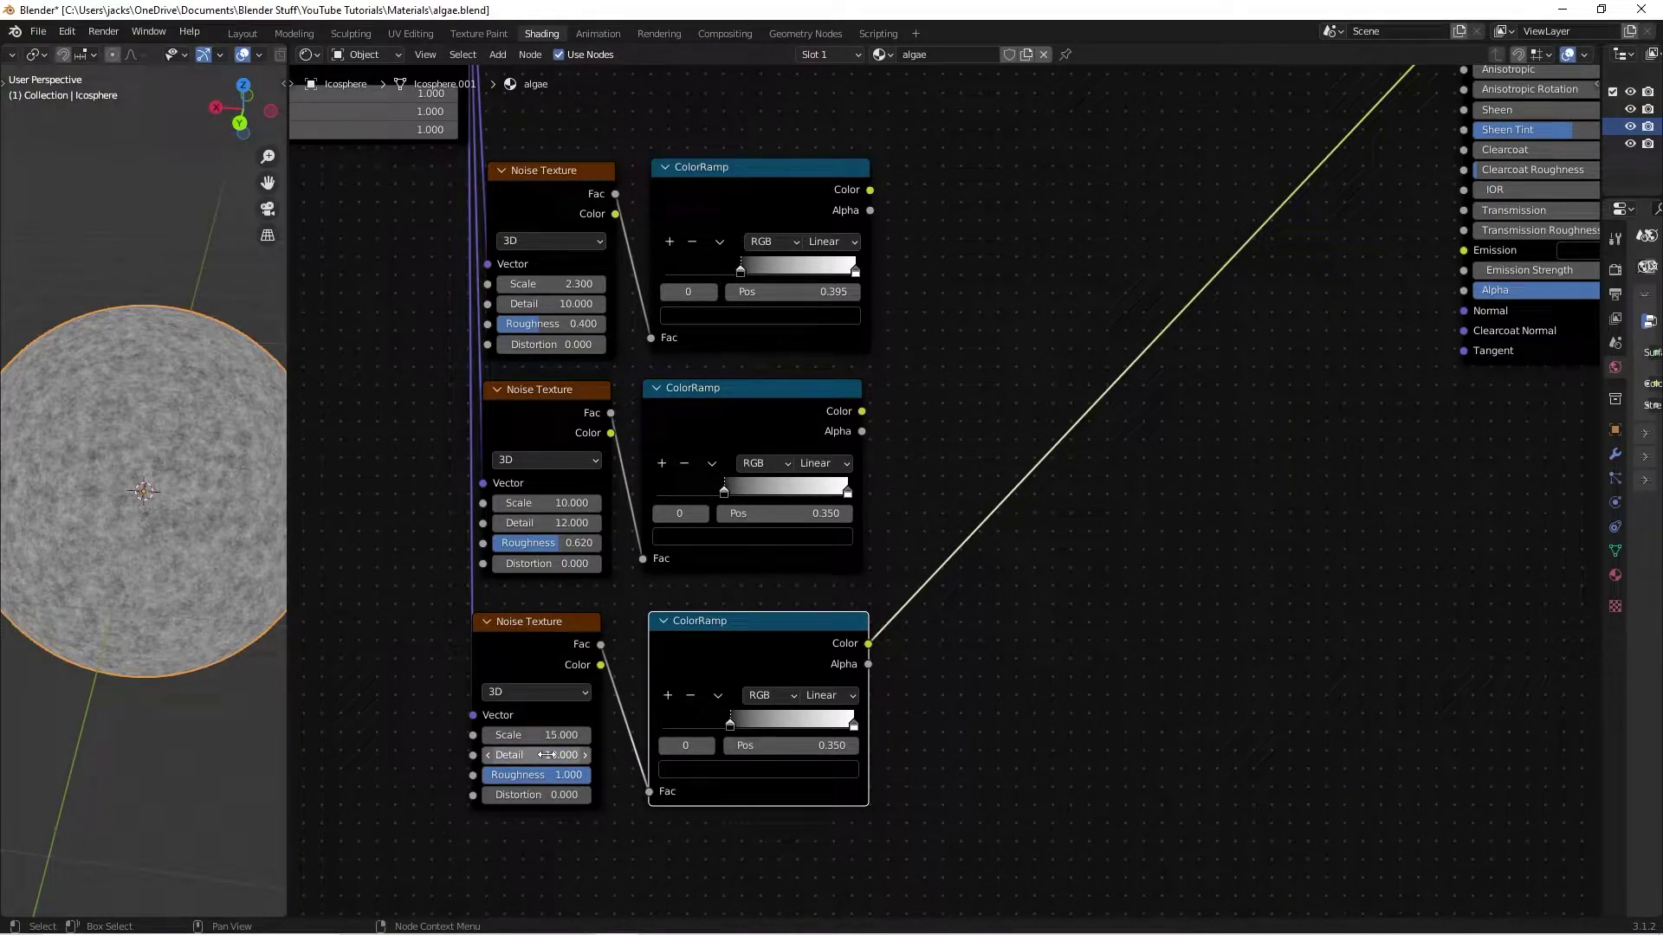
- Try a Detail of 0.1 on the bottom Noise Texture and set the Detail to 10 instead
left_click(546, 756)
key("BackSpace")
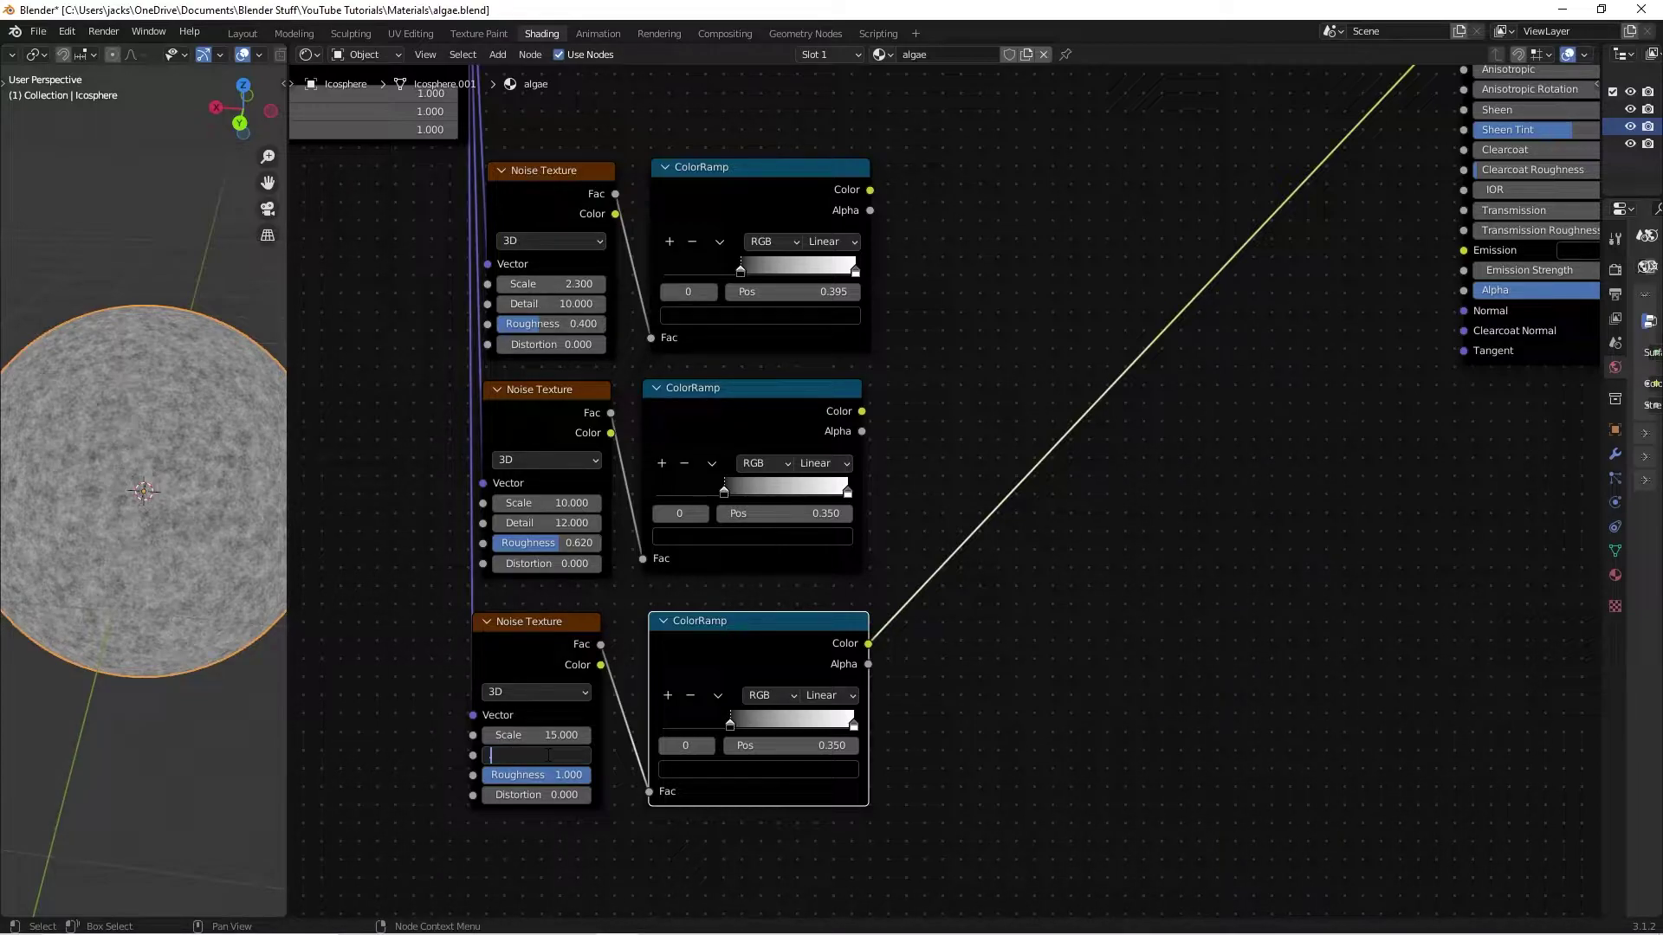
type("0.1")
key("Return")
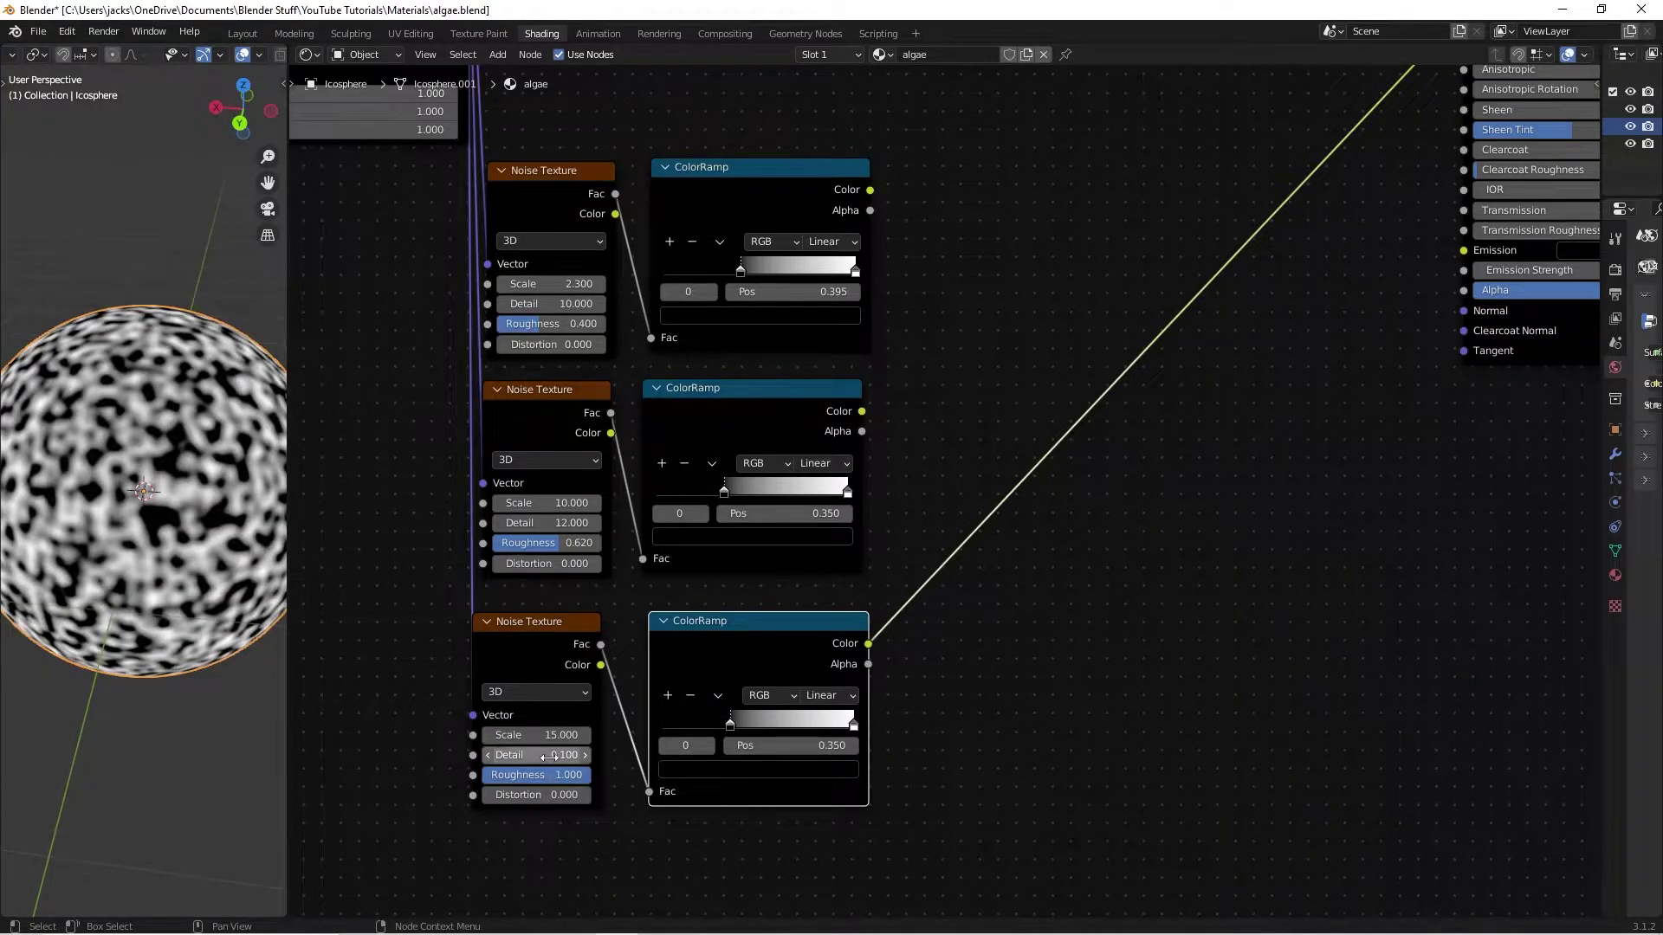
left_click(546, 755)
type("10")
key("Return")
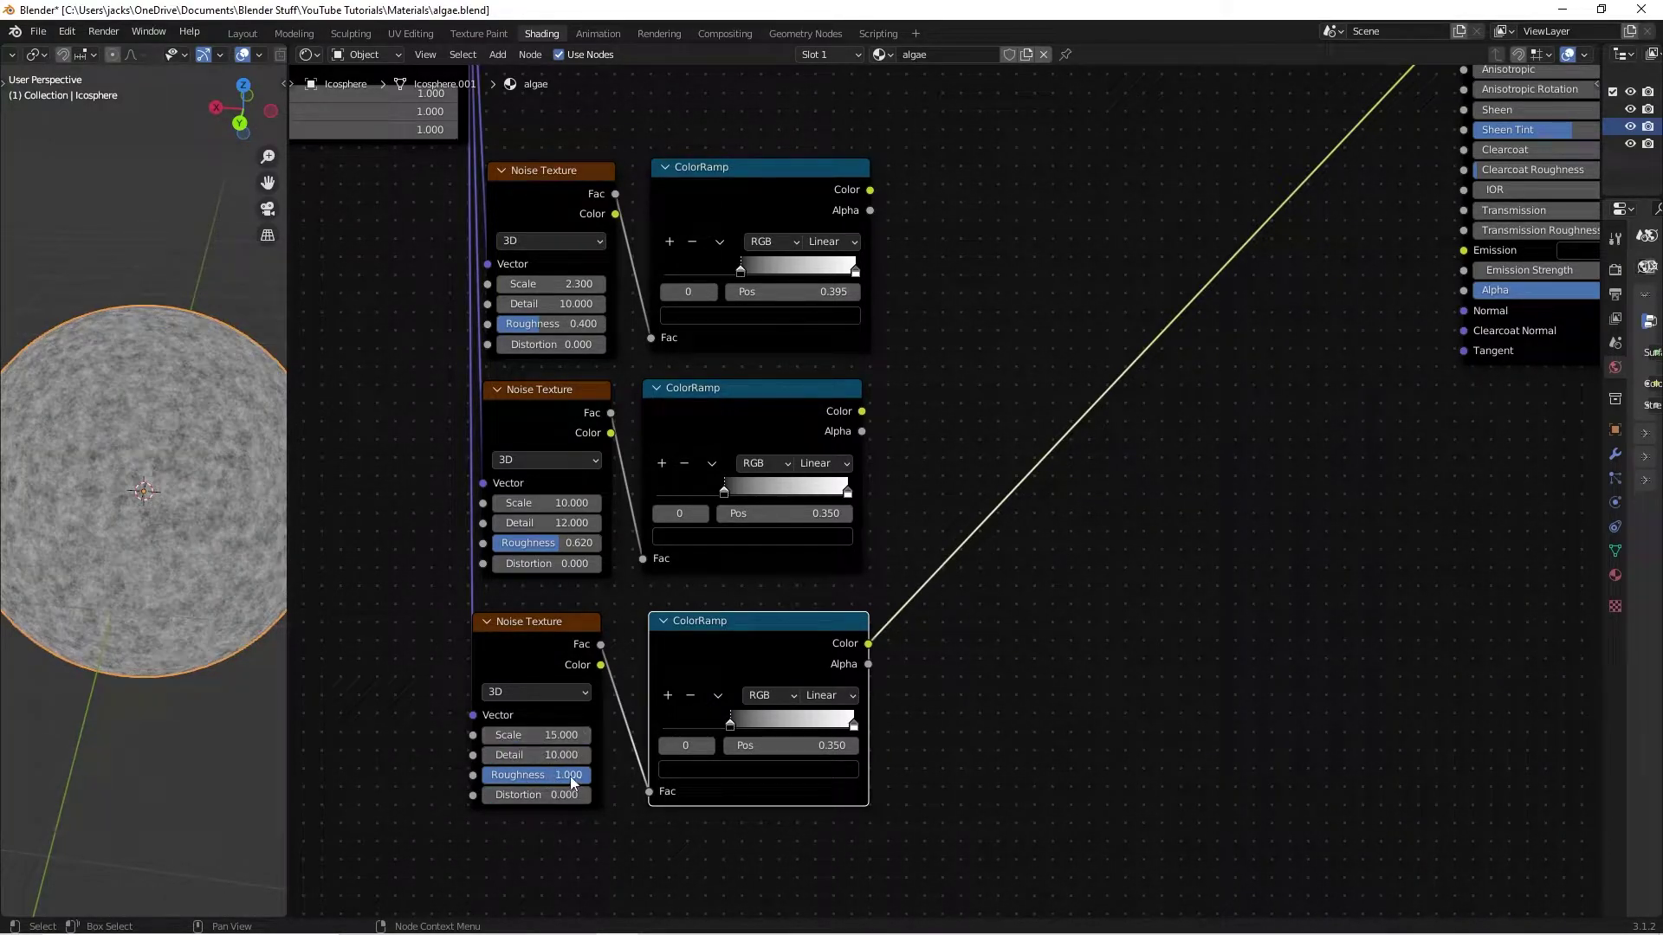
- Try a lower Roughness and a Detail of 13.4 on the bottom Noise Texture
left_click_drag(570, 776, 494, 776)
left_click(542, 755)
type("13.4")
key("Return")
left_click(544, 757)
key("Escape")
- Move the black stop of the bottom ColorRamp to position 0.118 and save the file
key("ctrl+s")
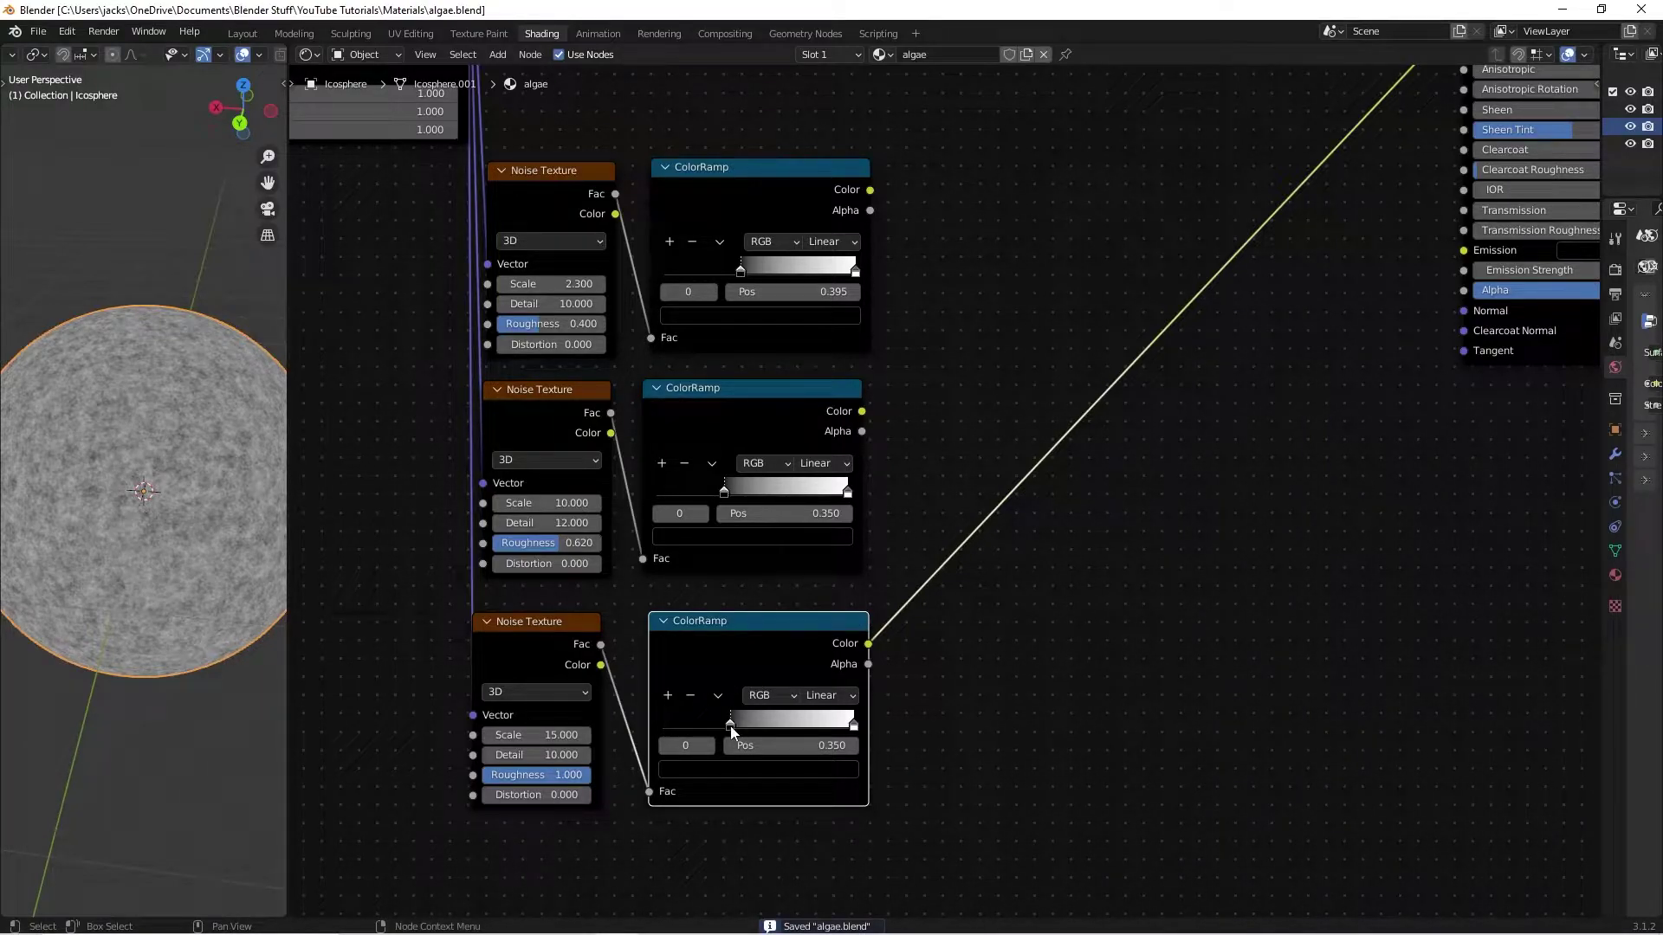
left_click_drag(733, 729, 686, 725)
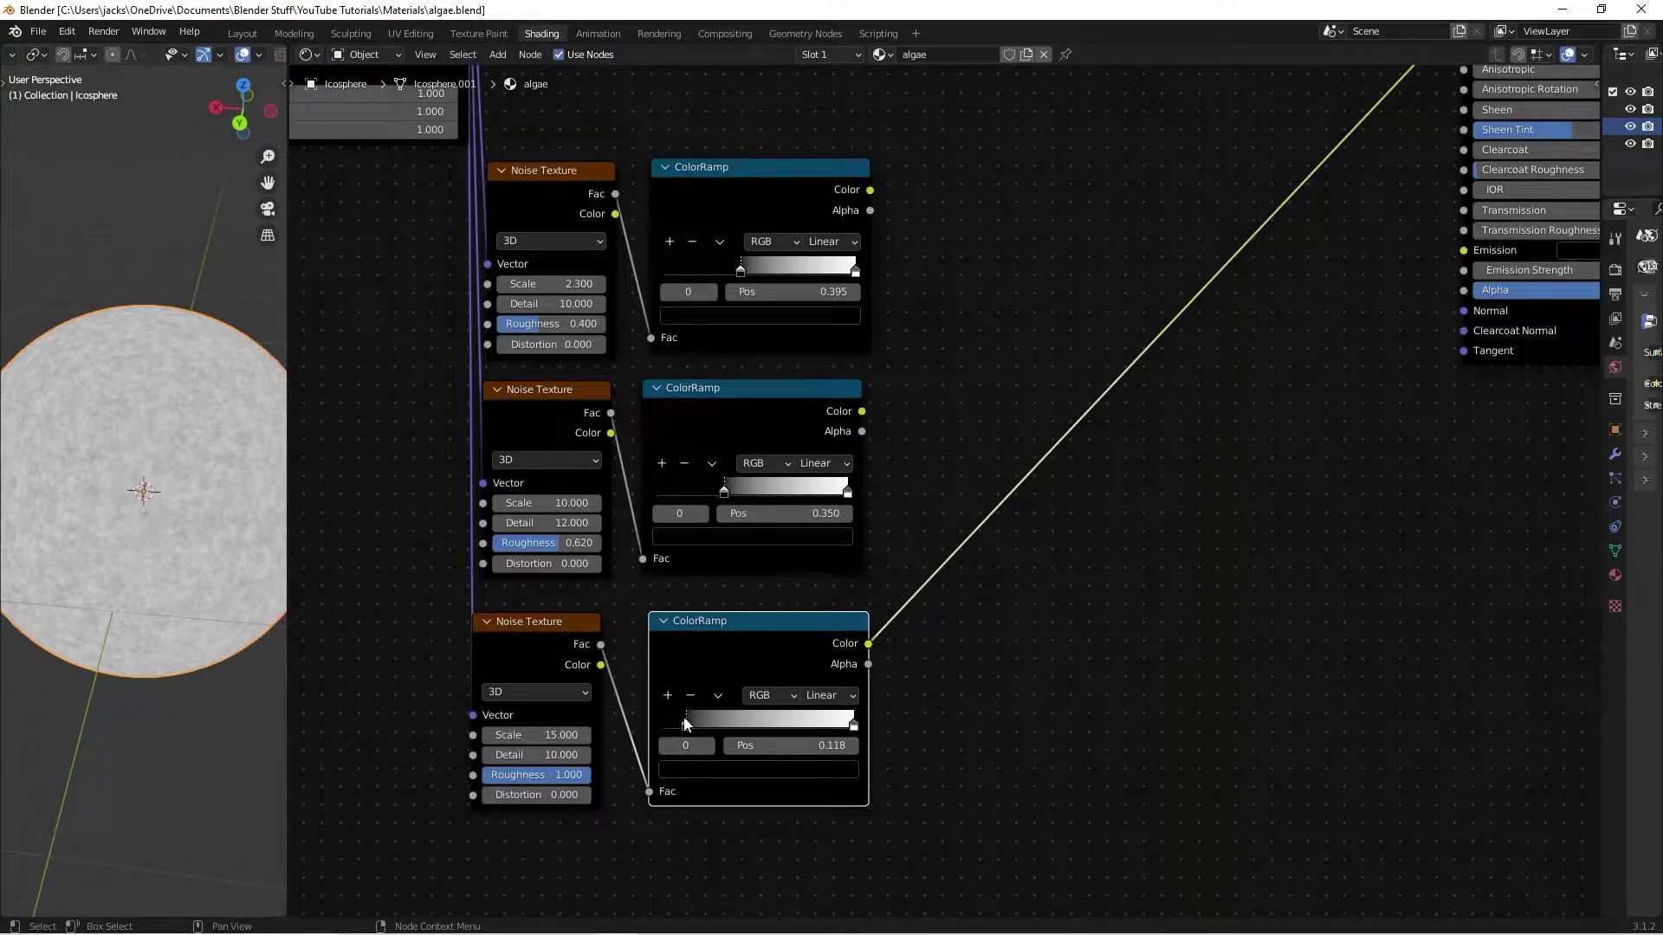
left_click(1187, 686)
key("ctrl+s")
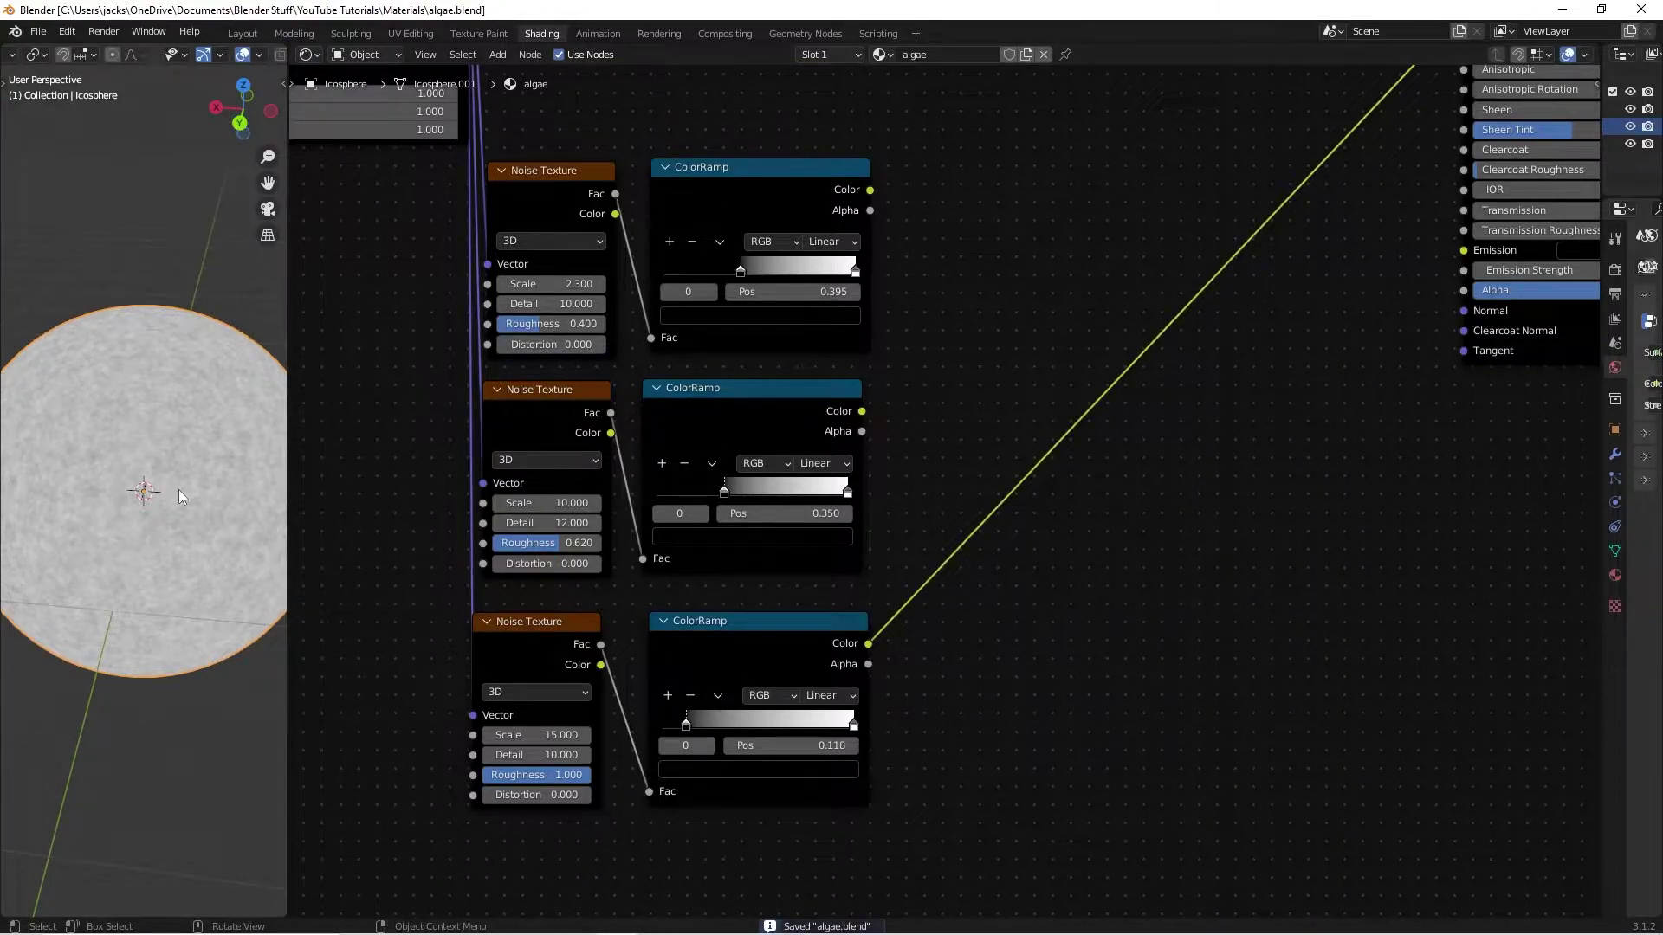
- Move the three Noise Texture and ColorRamp pairs together slightly lower and closer under the Mapping node
middle_click_drag(166, 440, 101, 469)
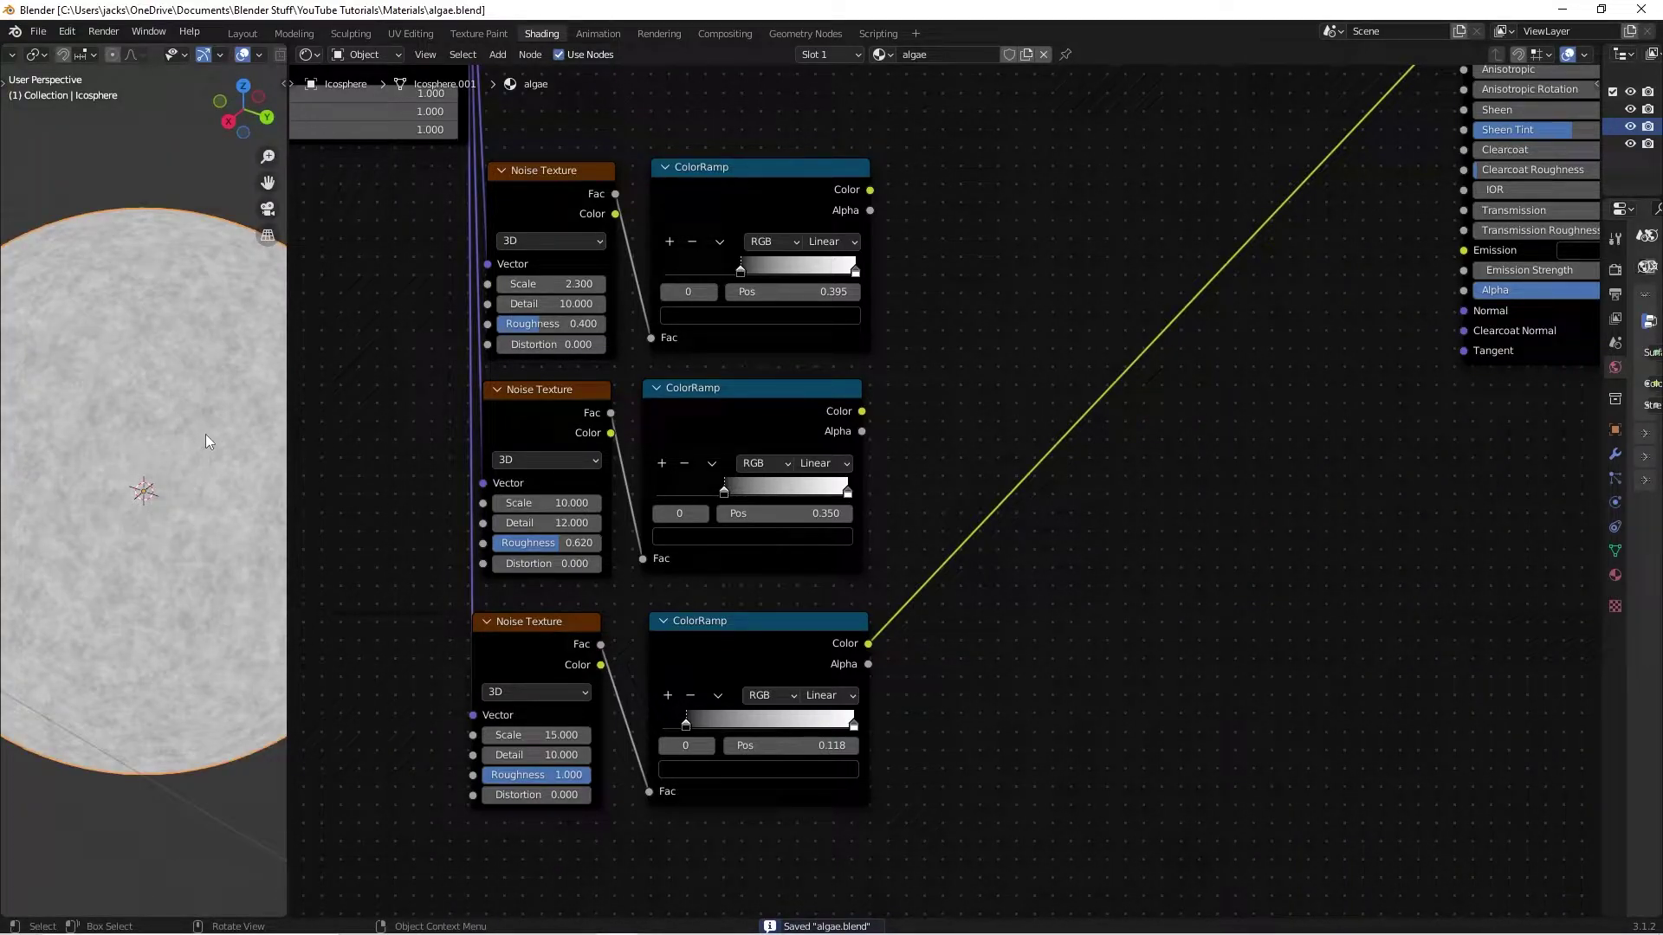
key("Home")
scroll(954, 421, "up", 2)
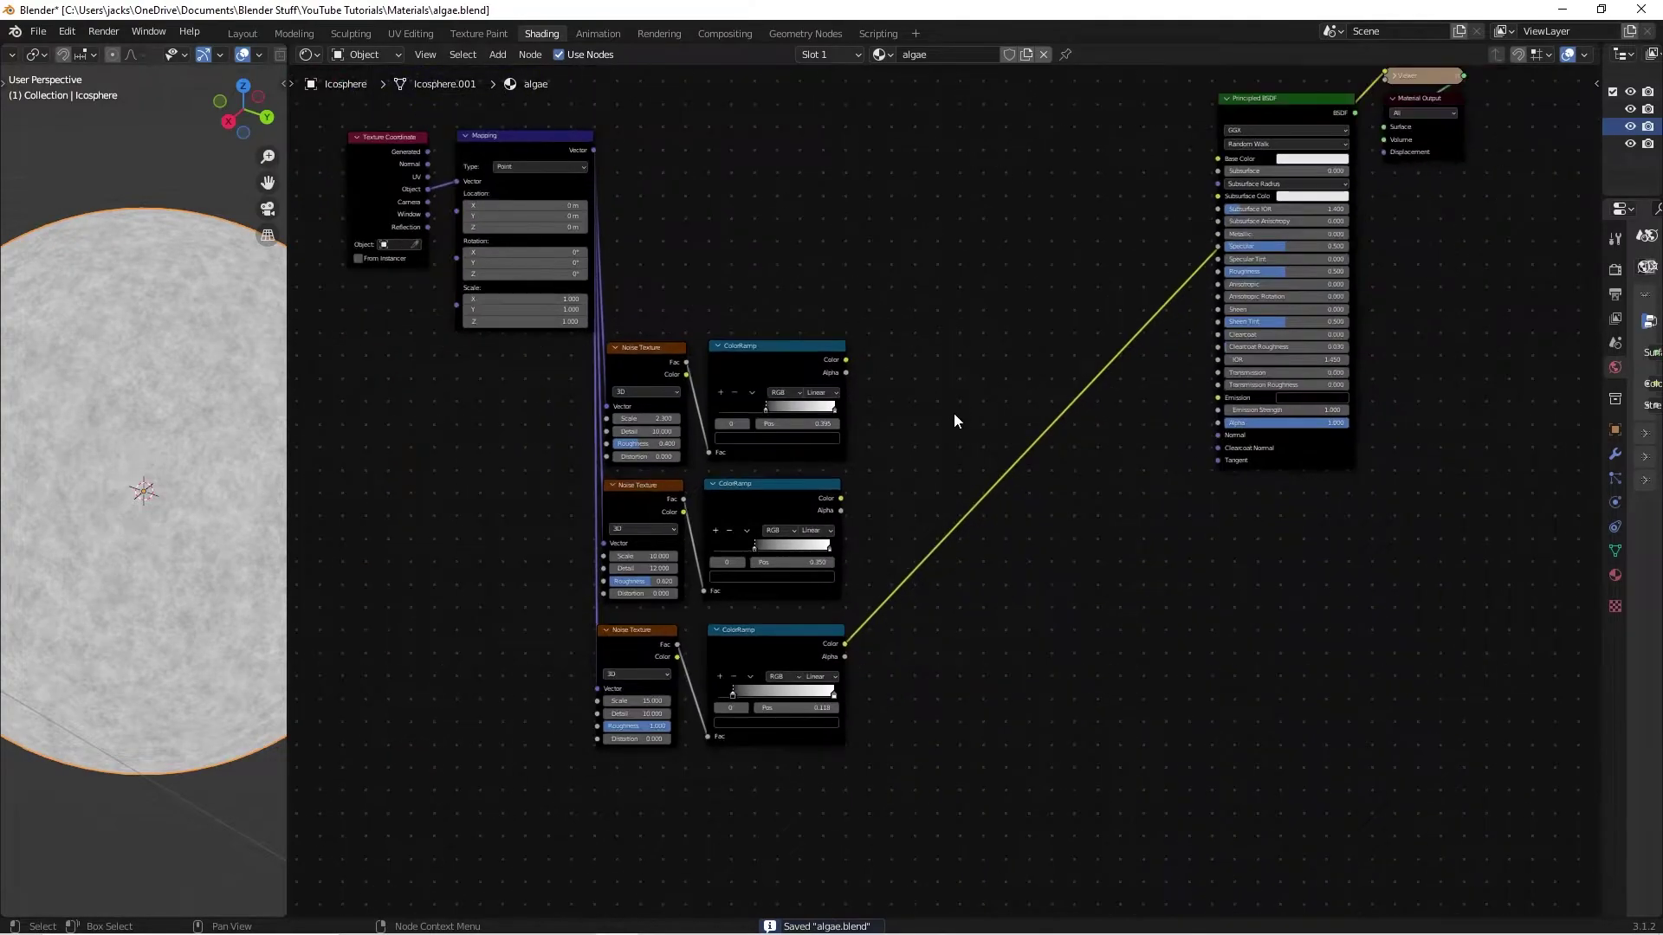
left_click_drag(653, 308, 827, 710)
key("g")
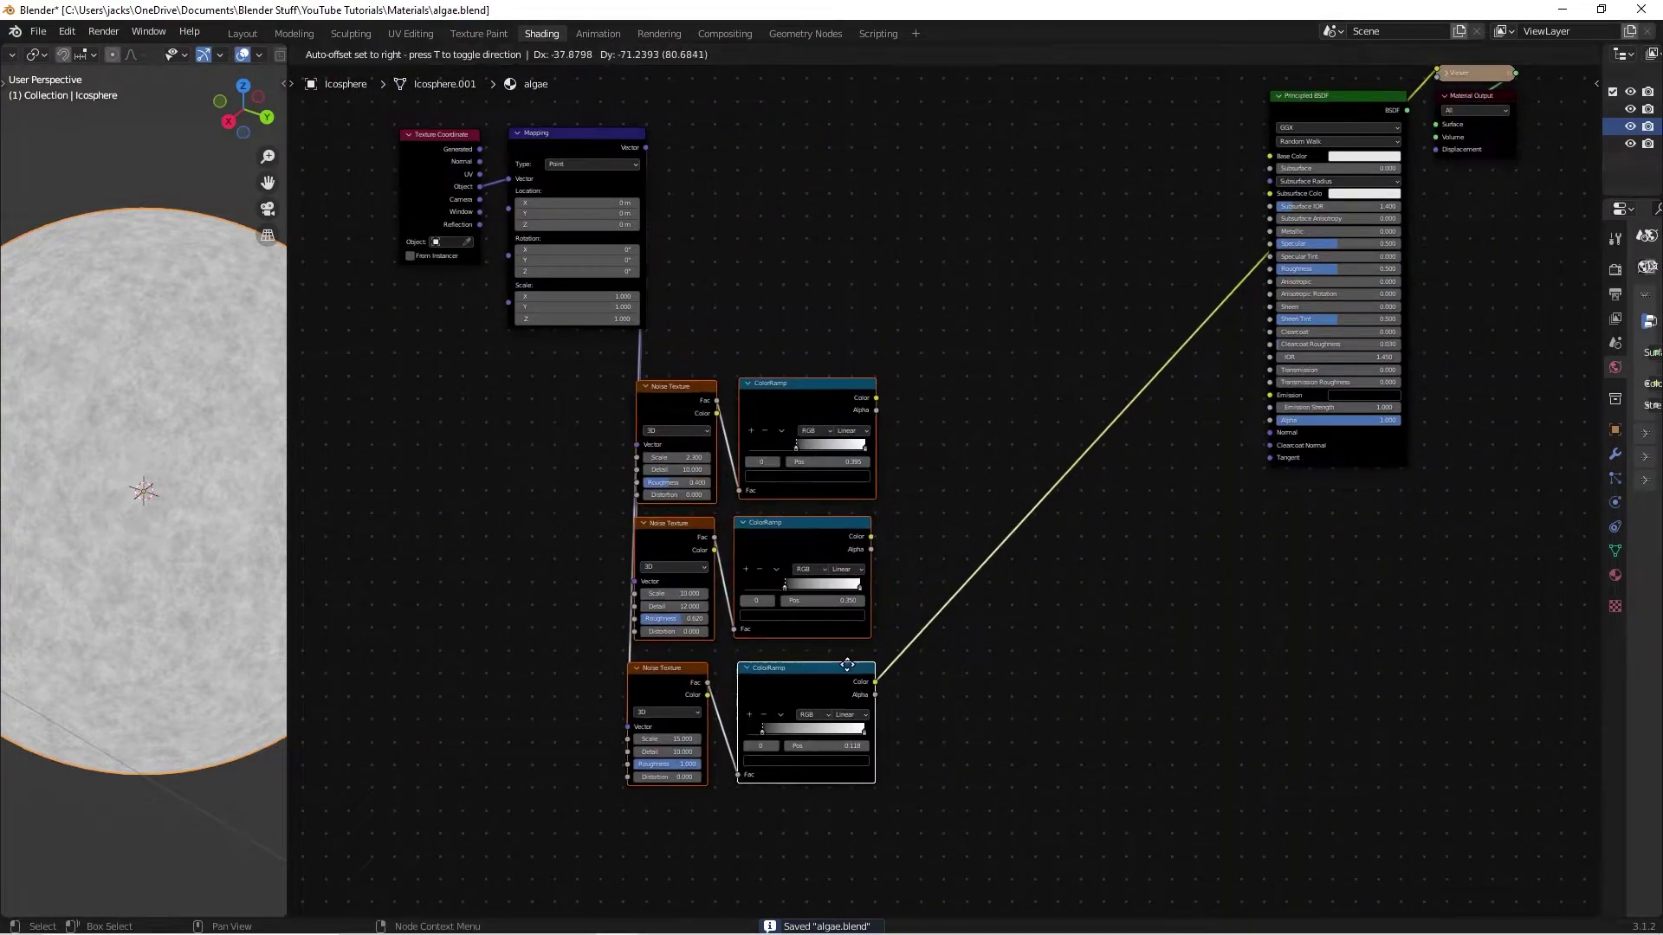
left_click(823, 669)
left_click(855, 615)
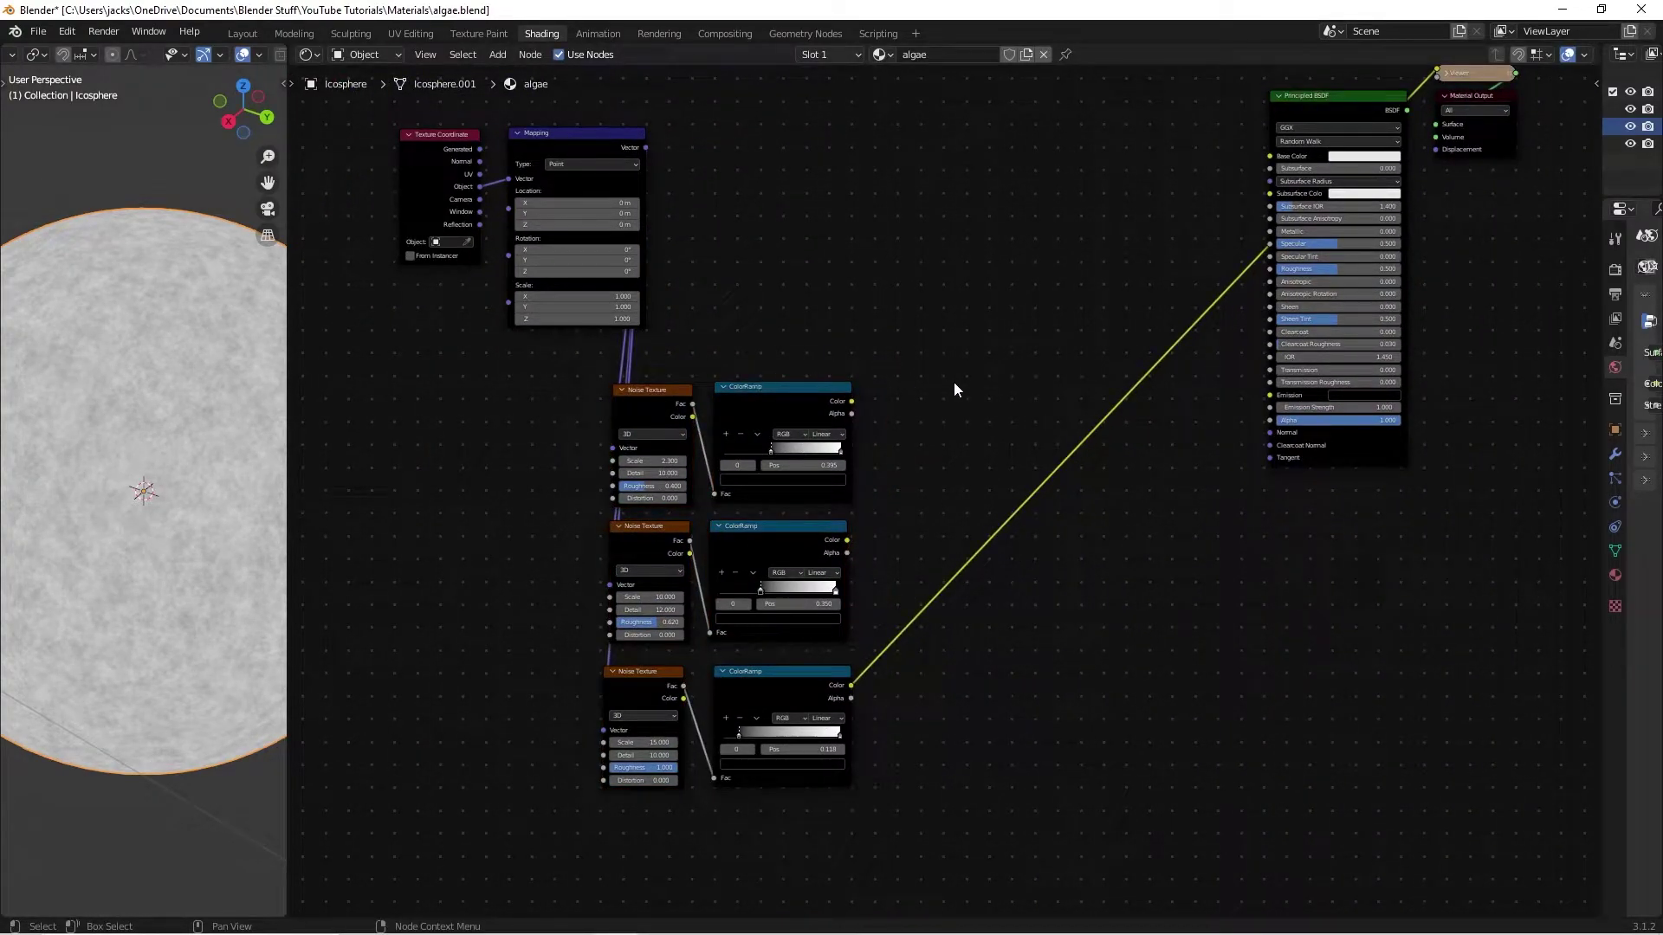
- Add a MixRGB node beside the top ColorRamp, in the space before the Principled BSDF
key("shift+a")
left_click(948, 430)
type("mix")
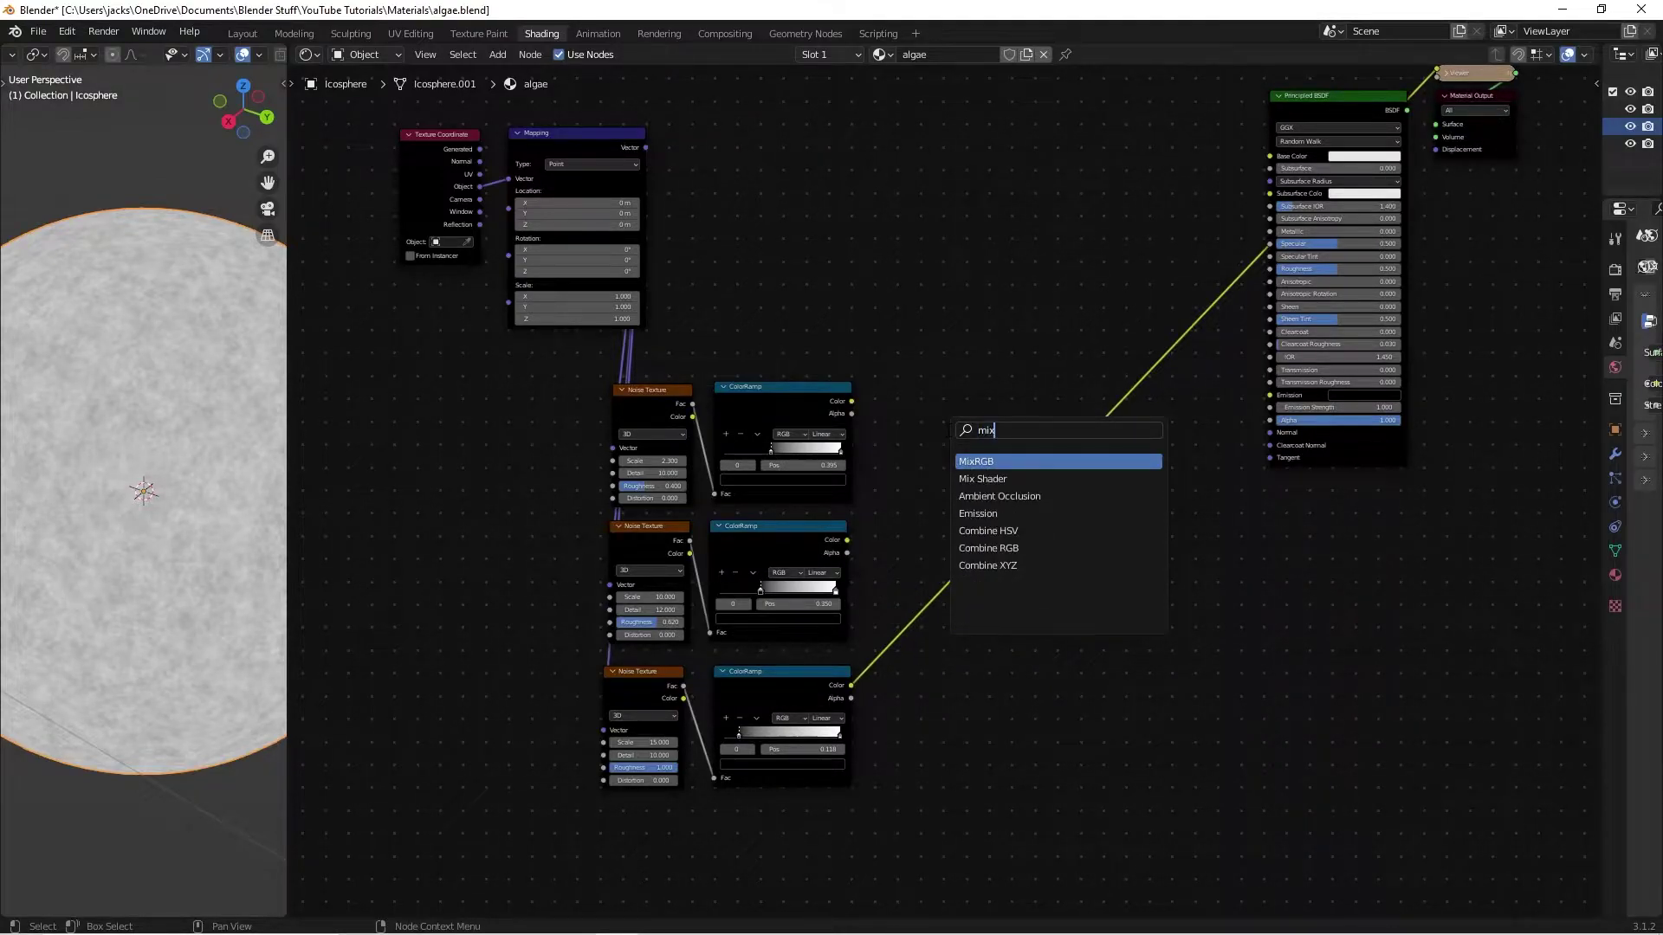
key("Return")
left_click(947, 404)
left_click(948, 399)
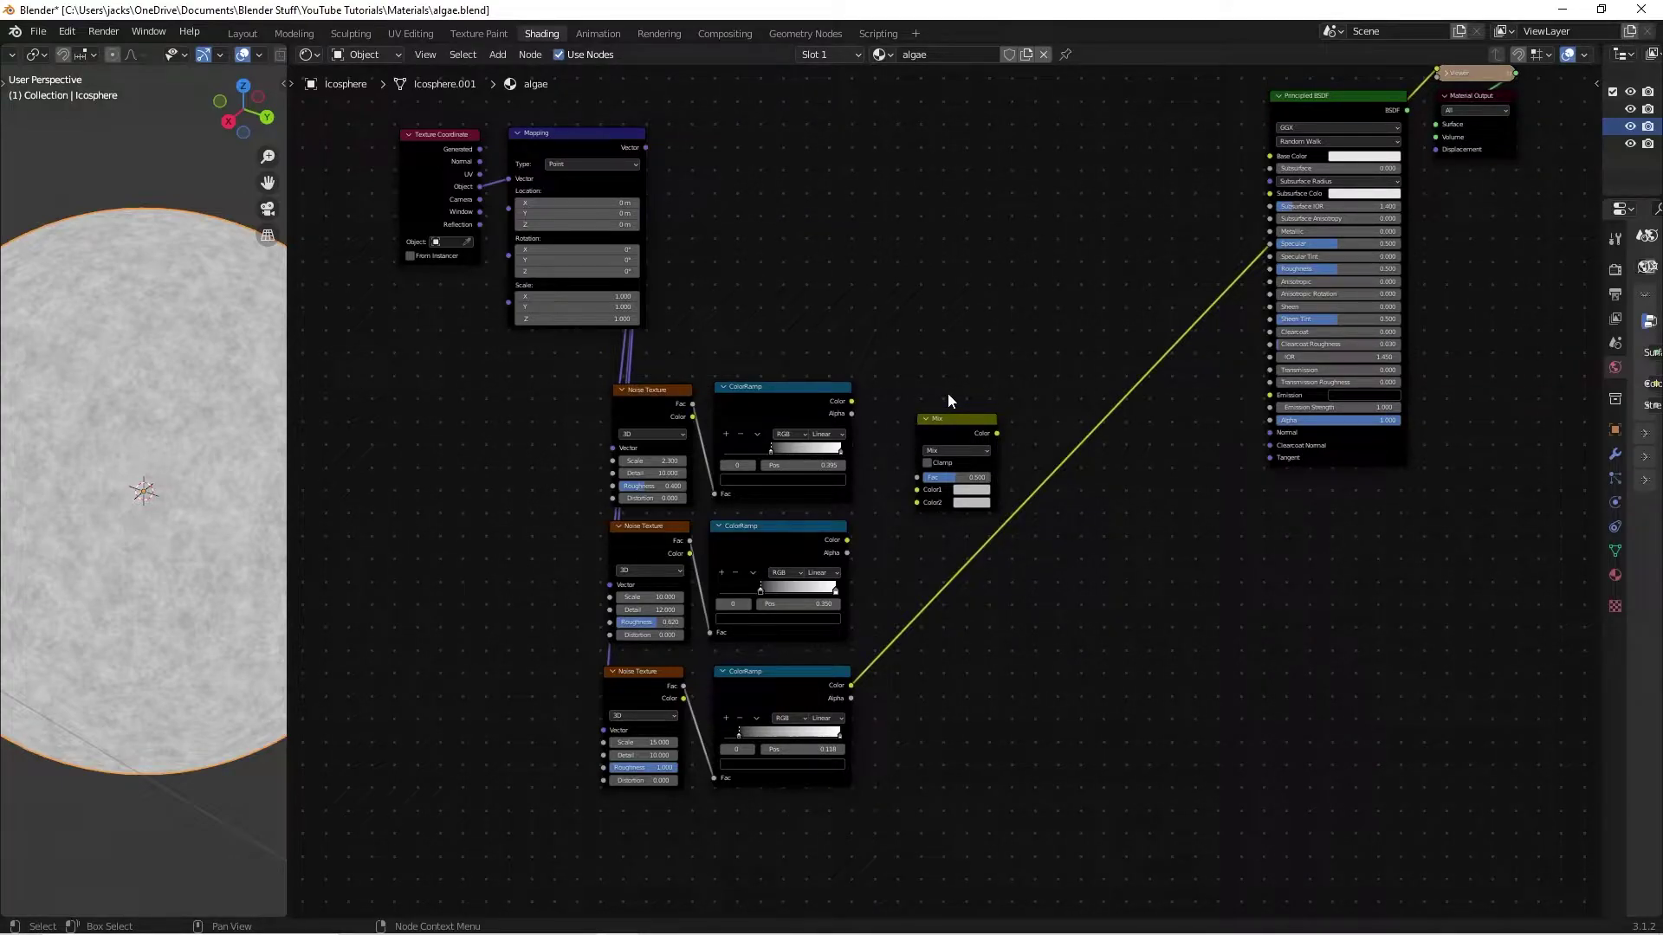
- Connect the top ColorRamp's Color to the Mix node's Fac, the middle one's to Color1 and the bottom one's to Color2
left_click(791, 395)
left_click_drag(851, 402, 916, 479)
scroll(948, 443, "up", 2)
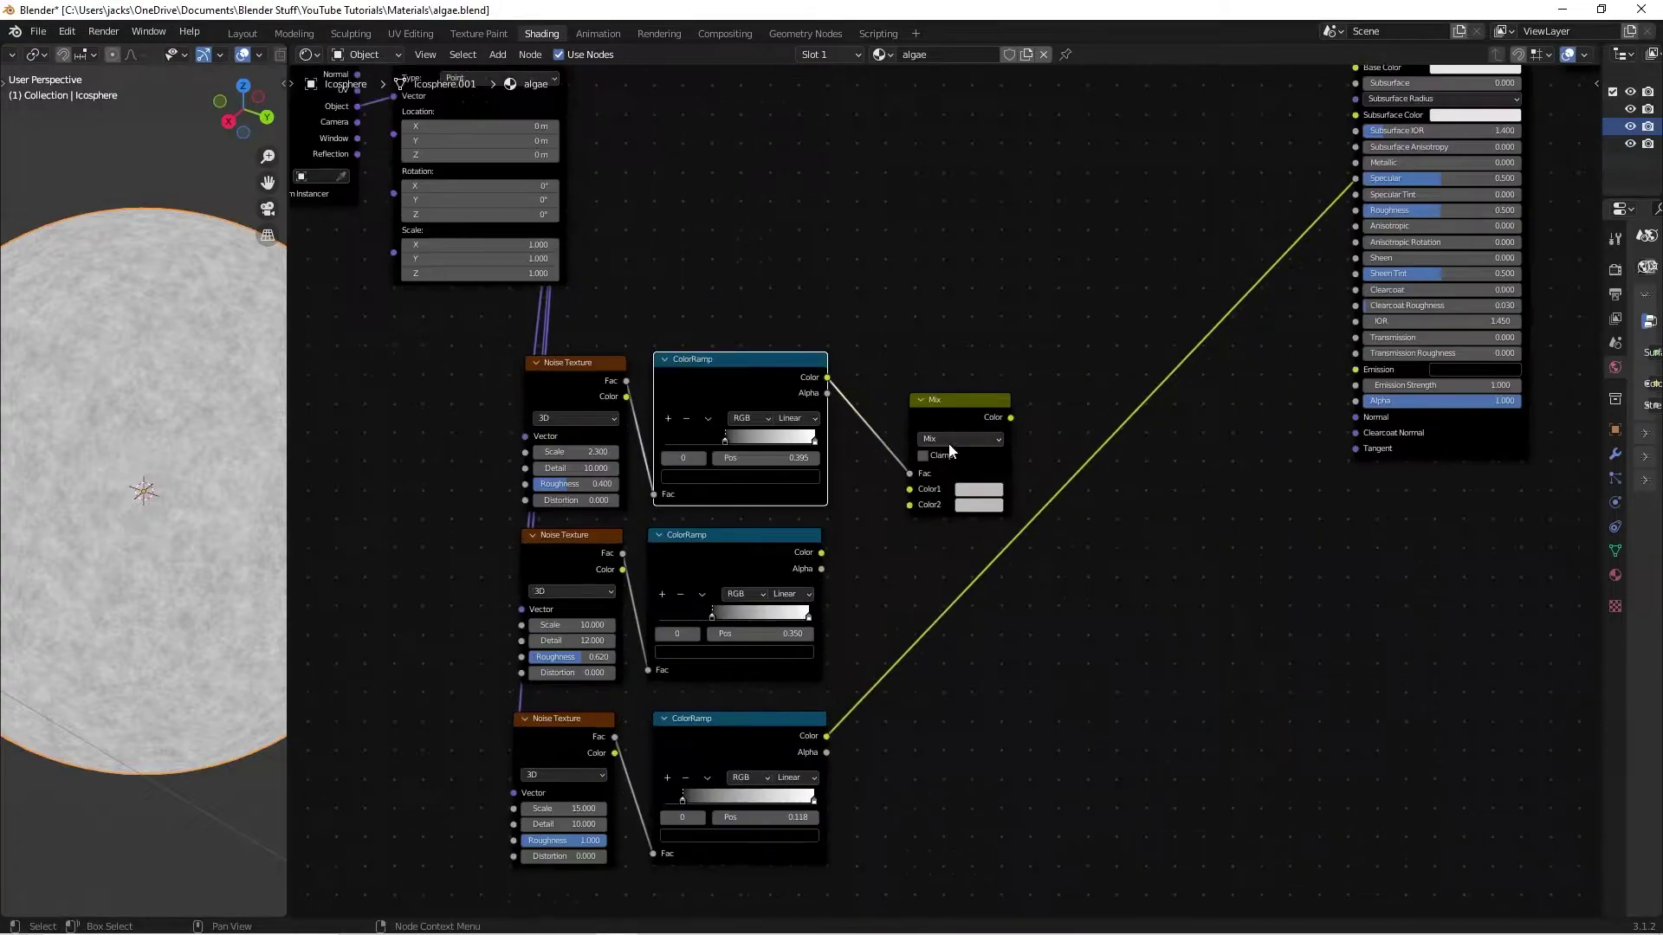
left_click_drag(821, 552, 919, 498)
left_click_drag(826, 736, 915, 507)
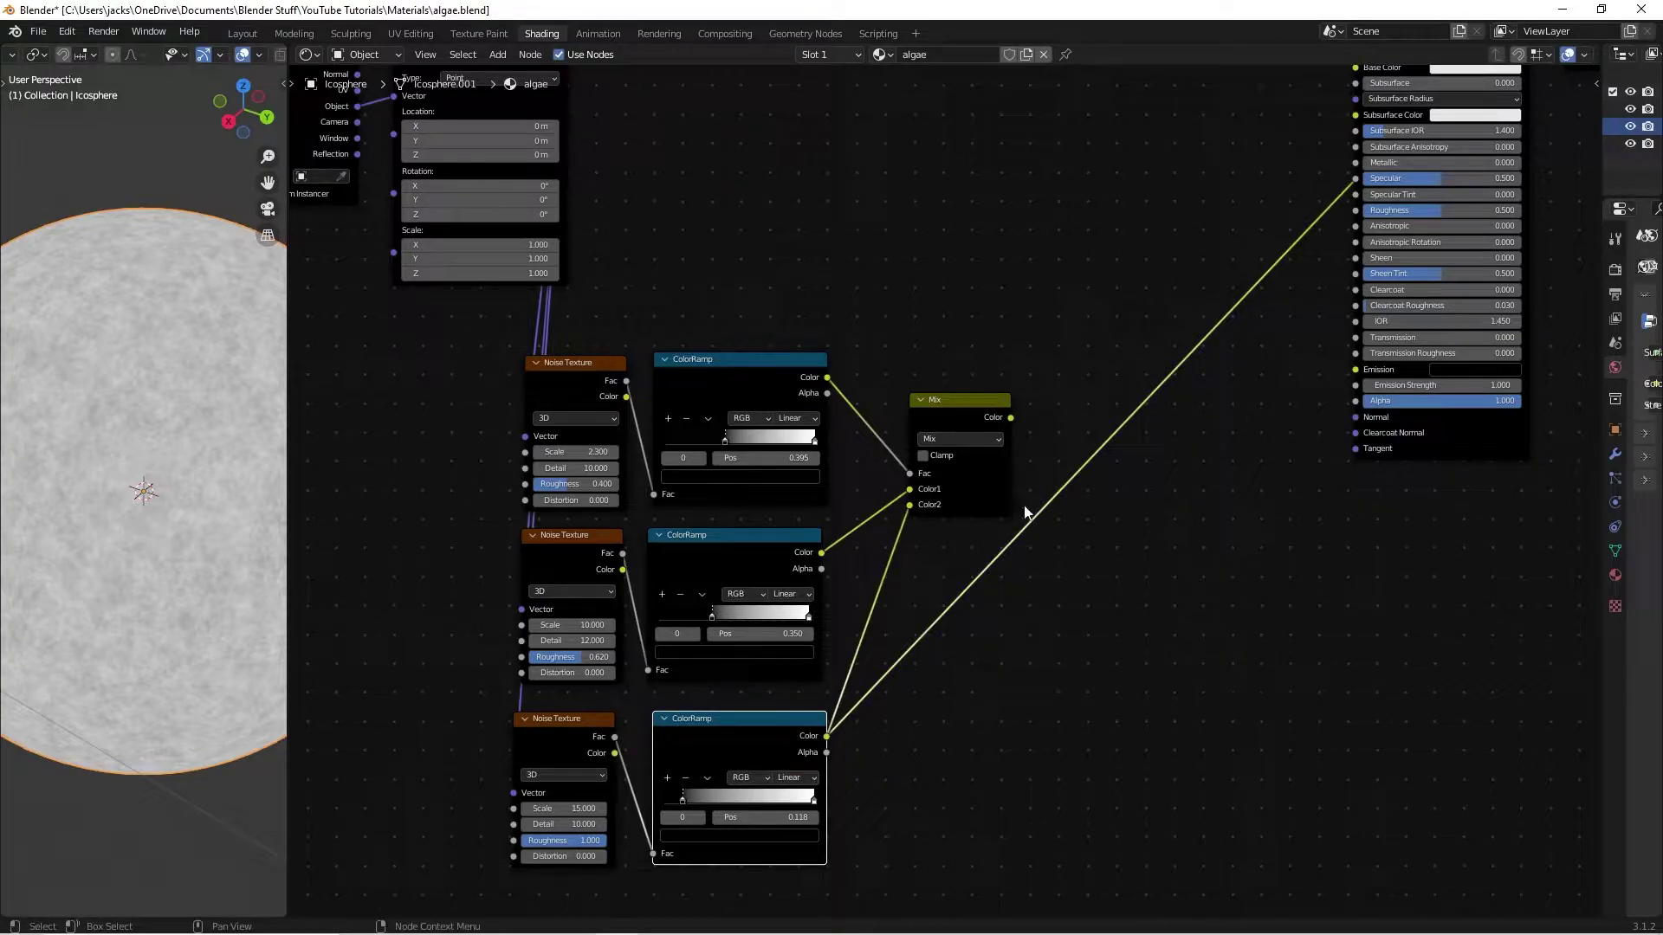
- Preview the Mix node's output on the sphere and inspect the combined noise pattern
left_click(980, 512, "ctrl+shift")
middle_click_drag(109, 601, 195, 529)
scroll(182, 576, "down", 4)
scroll(177, 558, "up", 2)
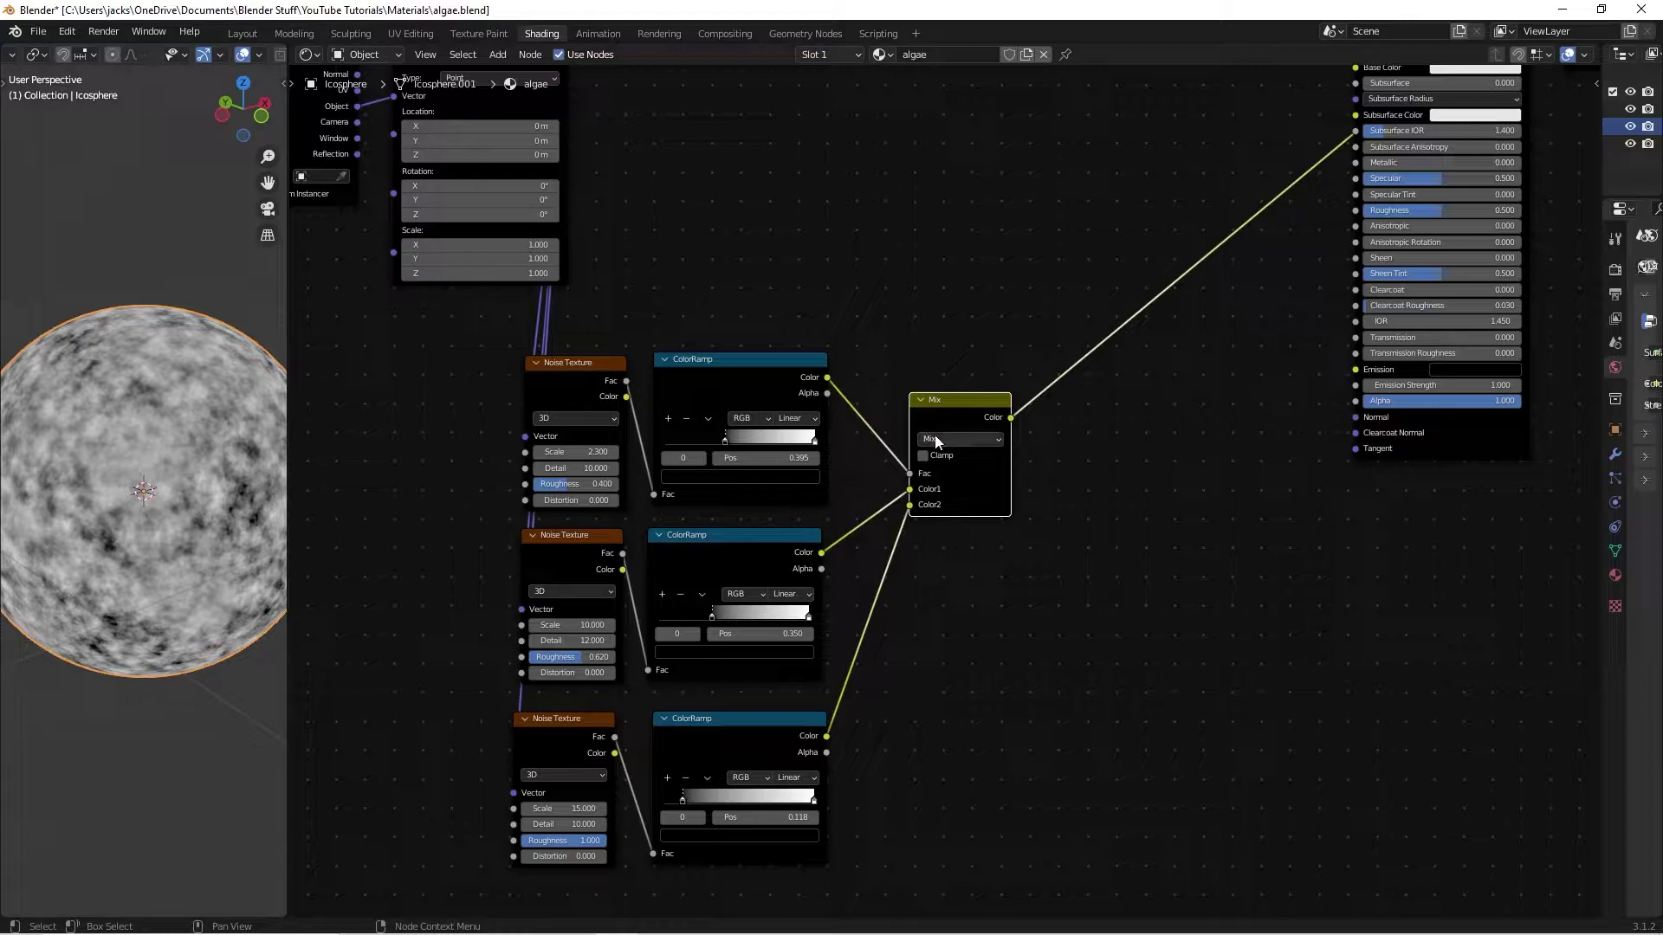
- Set the Mix node's blending mode to Add, check the pattern on the sphere and save the file
left_click(955, 442)
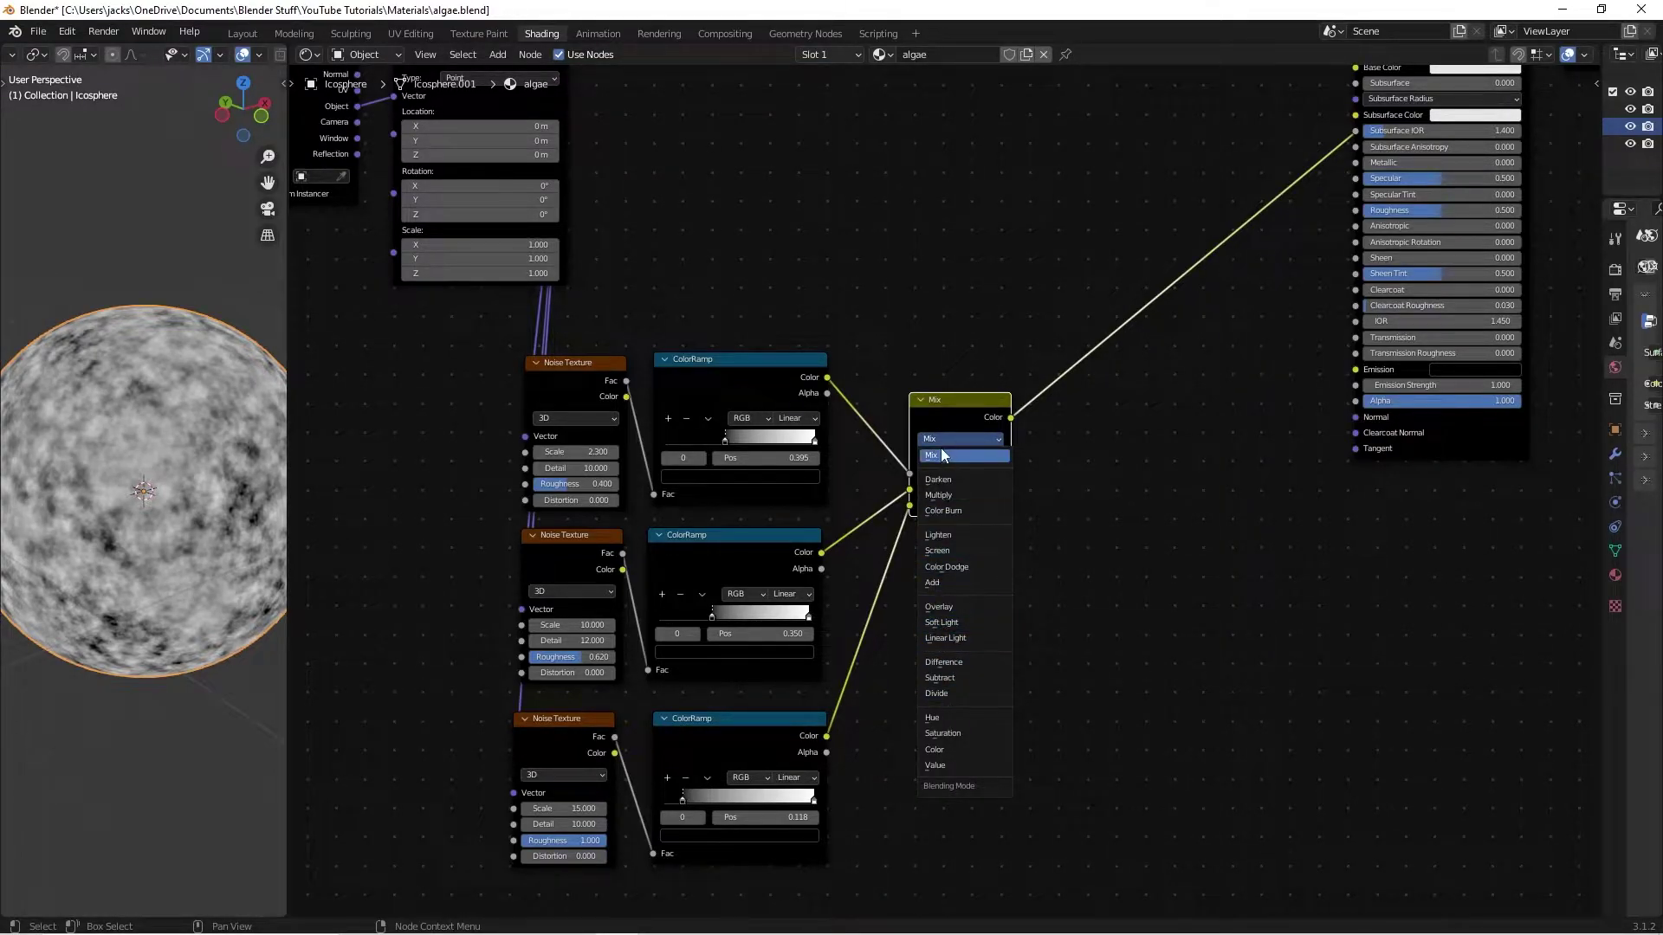
left_click(932, 583)
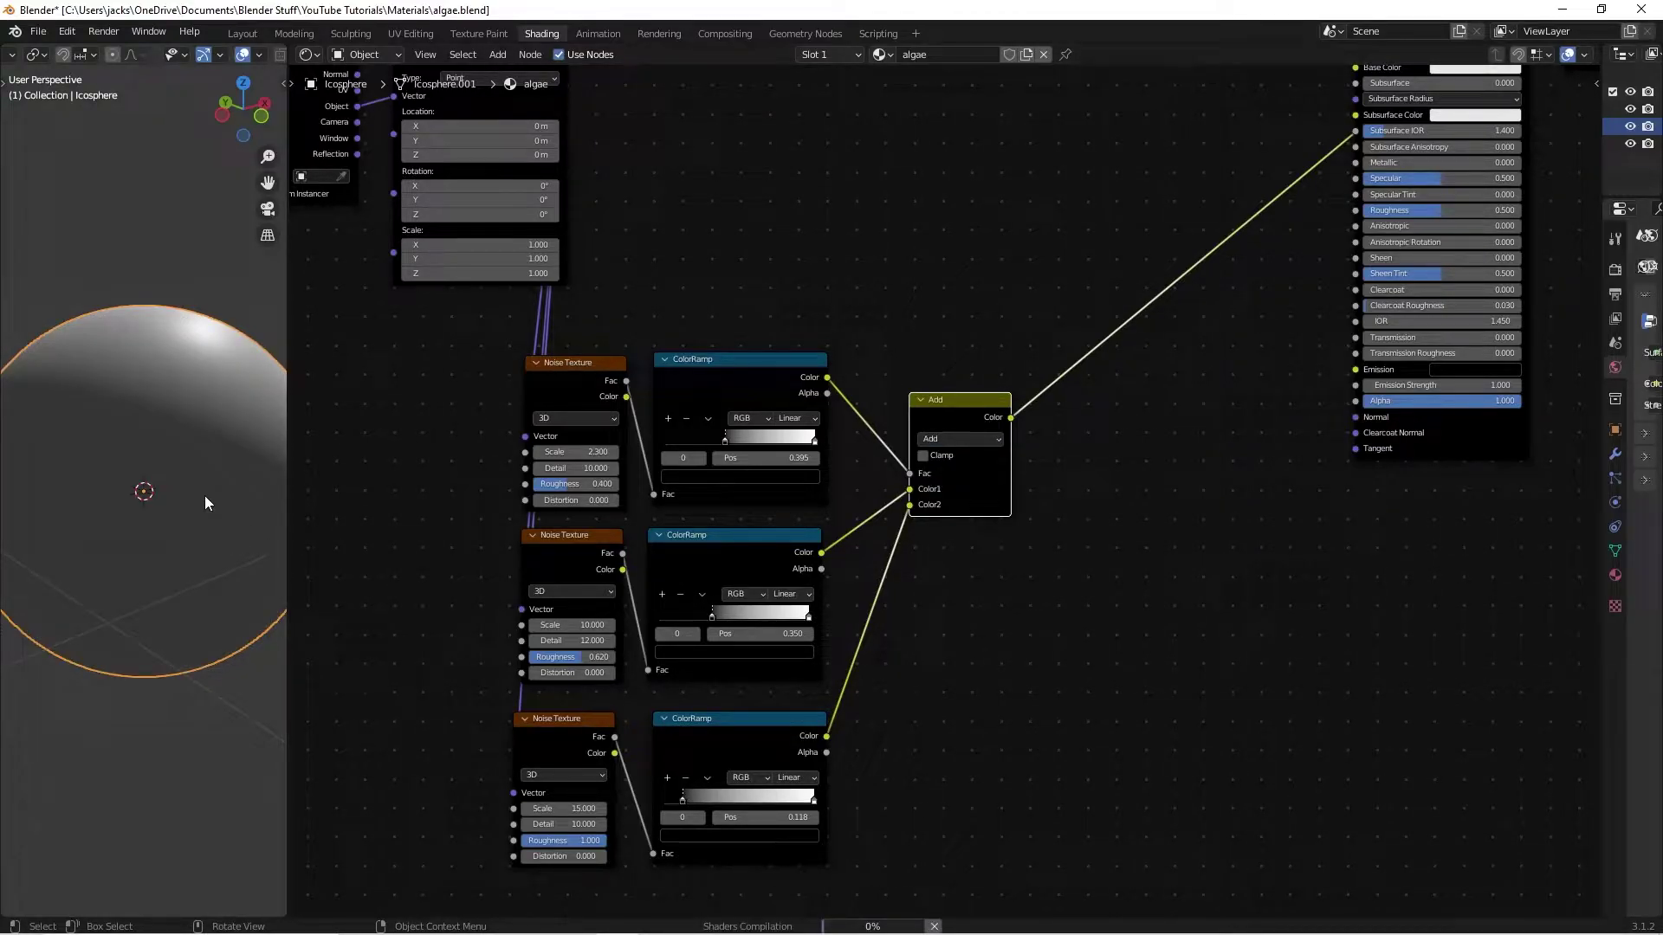
middle_click_drag(159, 425, 199, 478)
scroll(263, 475, "up", 2)
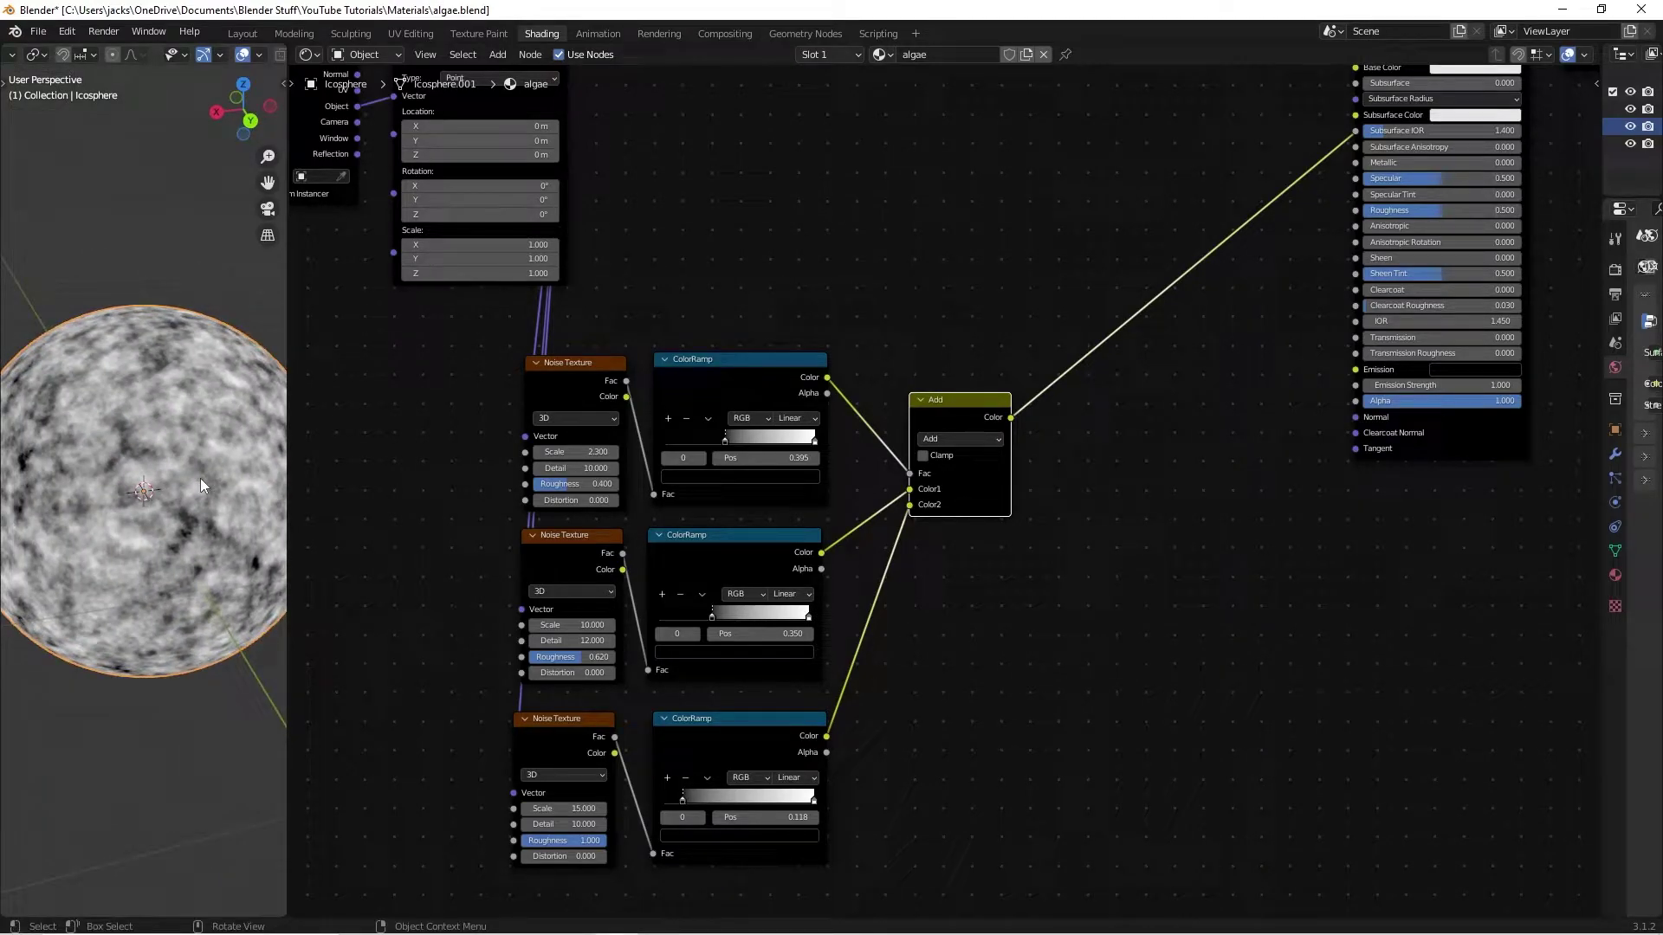
key("ctrl+s")
- Move the Noise Textures, ColorRamps and Add node together away from the Principled BSDF to free space between them
scroll(937, 335, "down", 2)
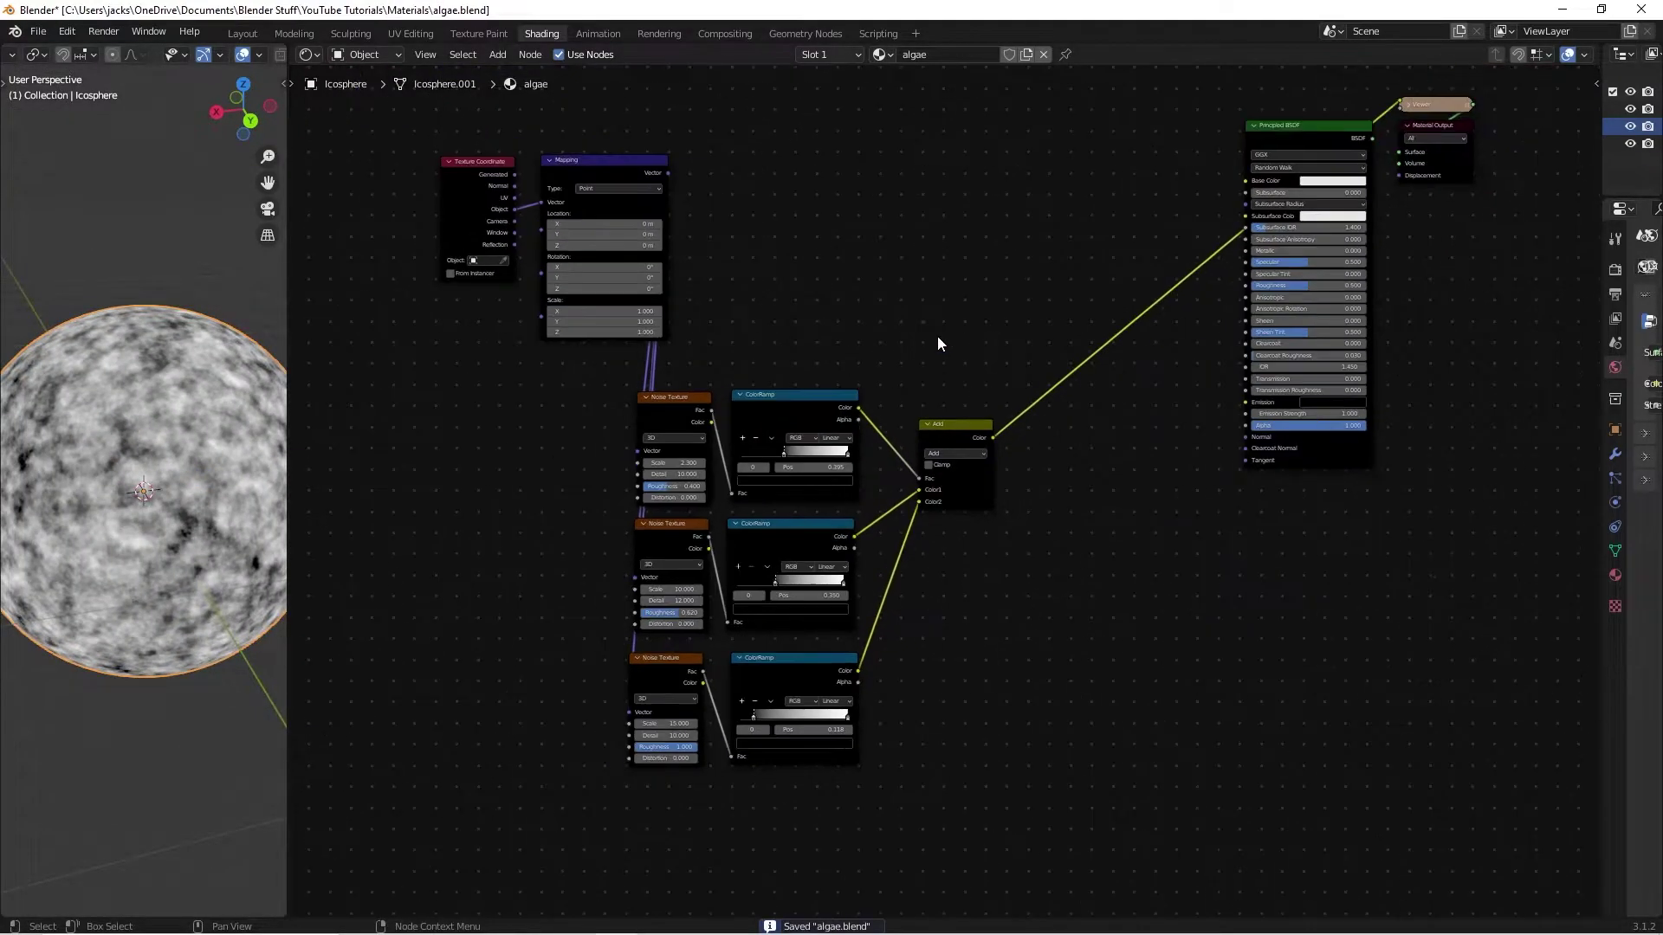
middle_click_drag(937, 335, 981, 330)
scroll(953, 349, "down", 1)
left_click_drag(698, 398, 1171, 706)
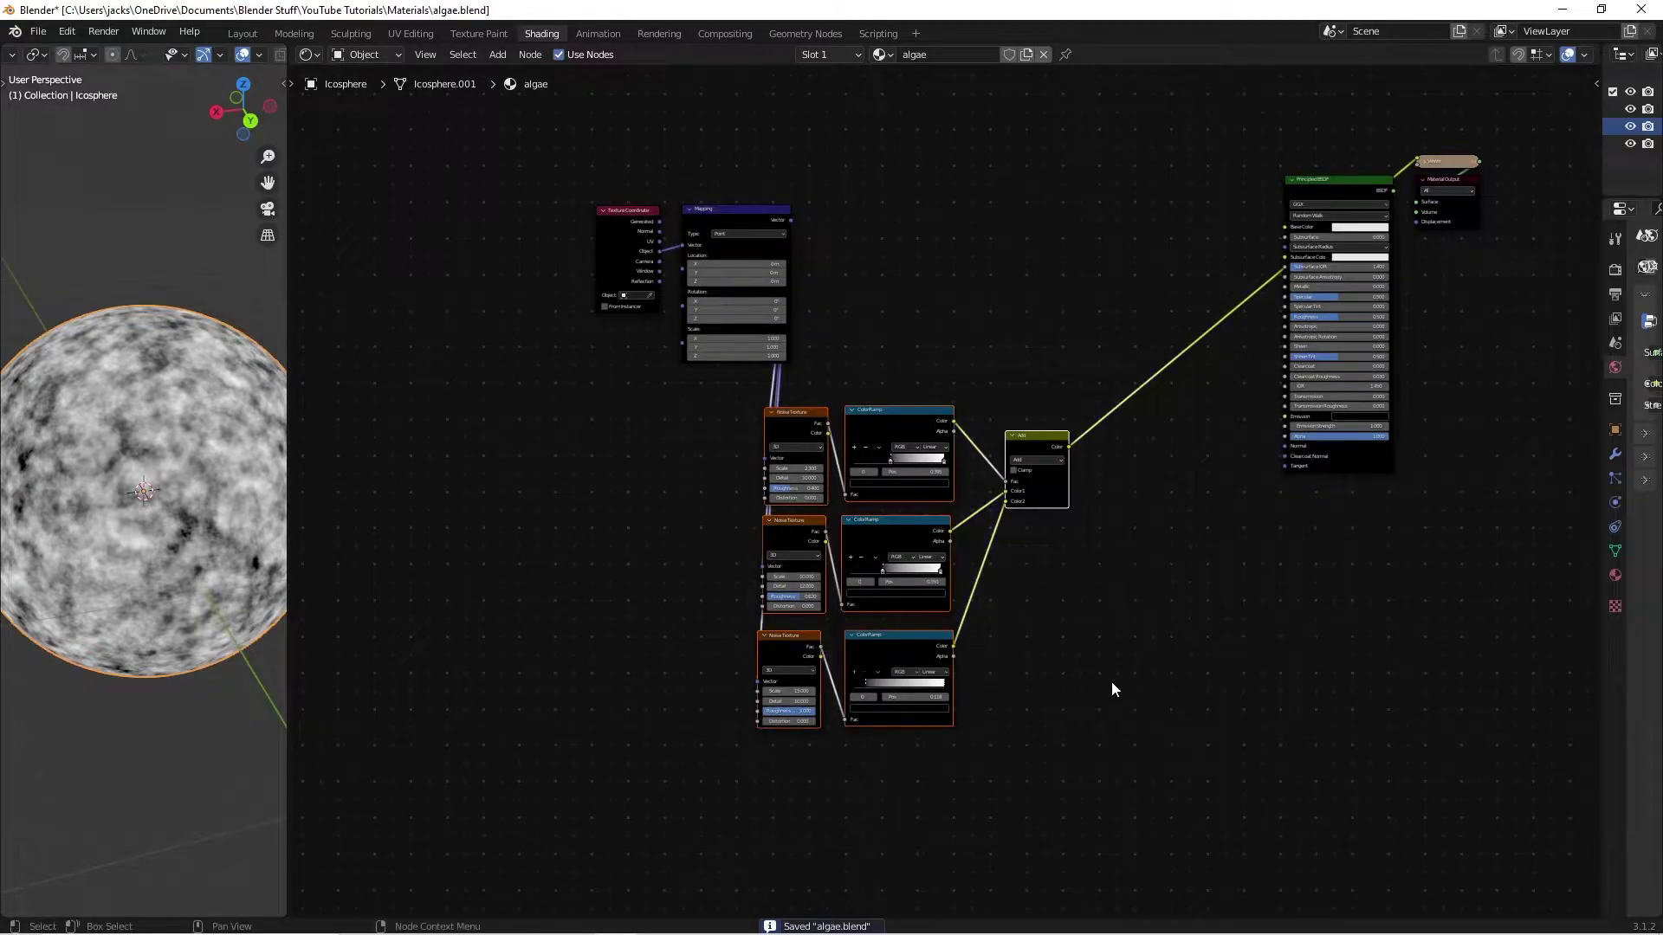
key("g")
left_click(959, 608)
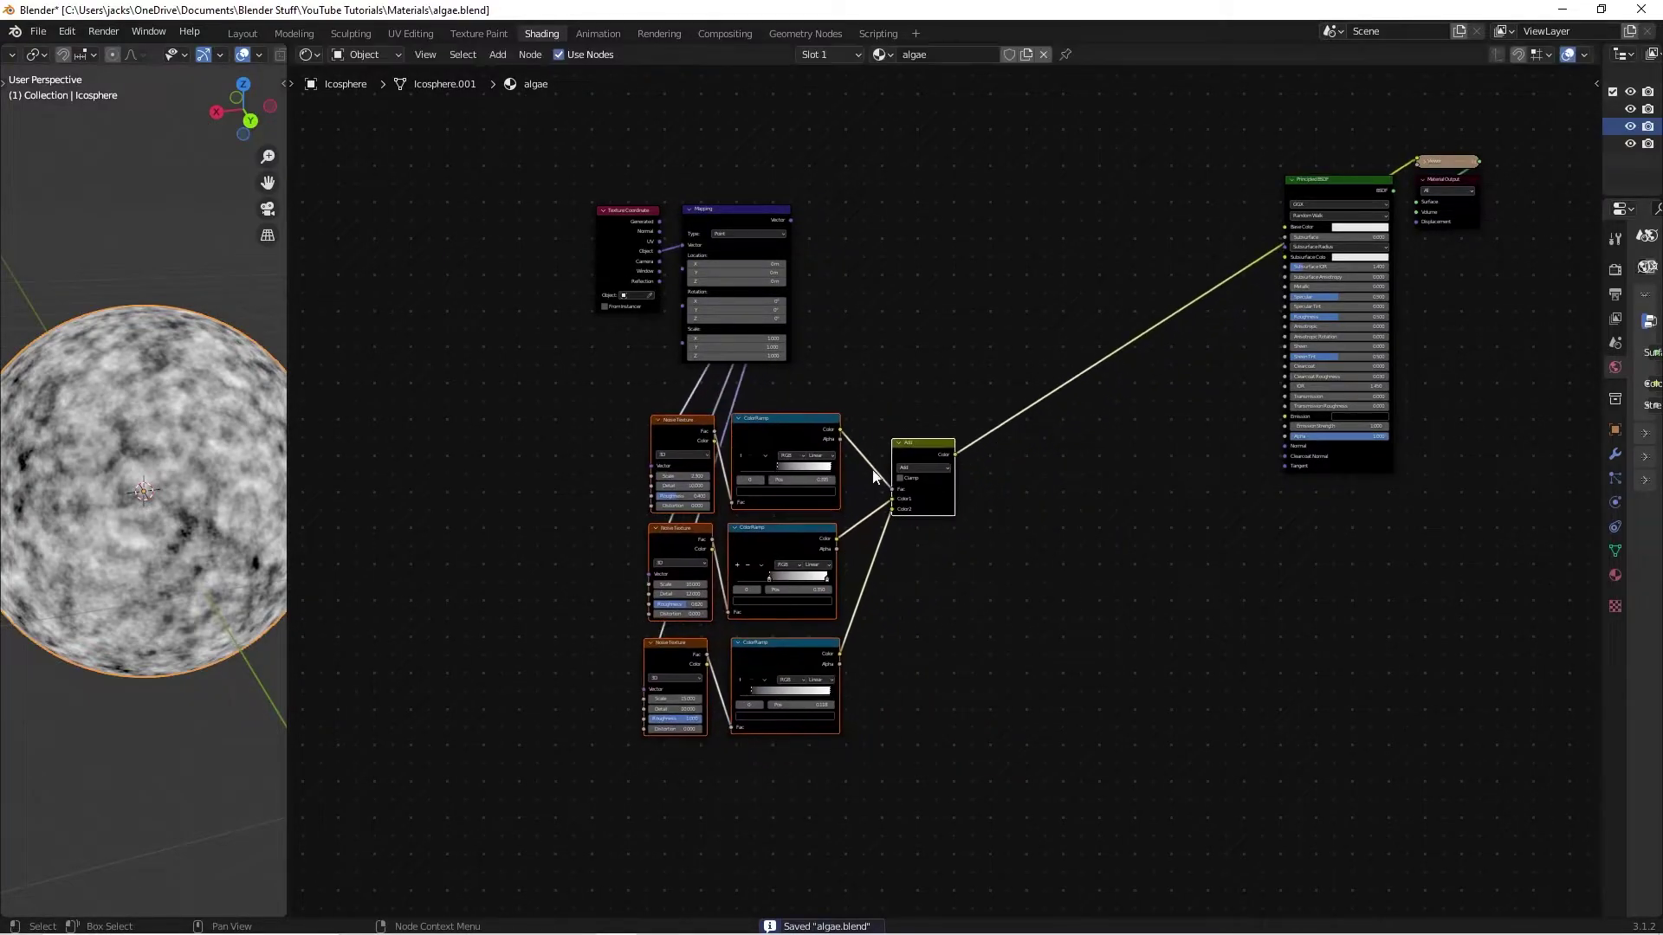
left_click(955, 487)
left_click(918, 446)
left_click(989, 594)
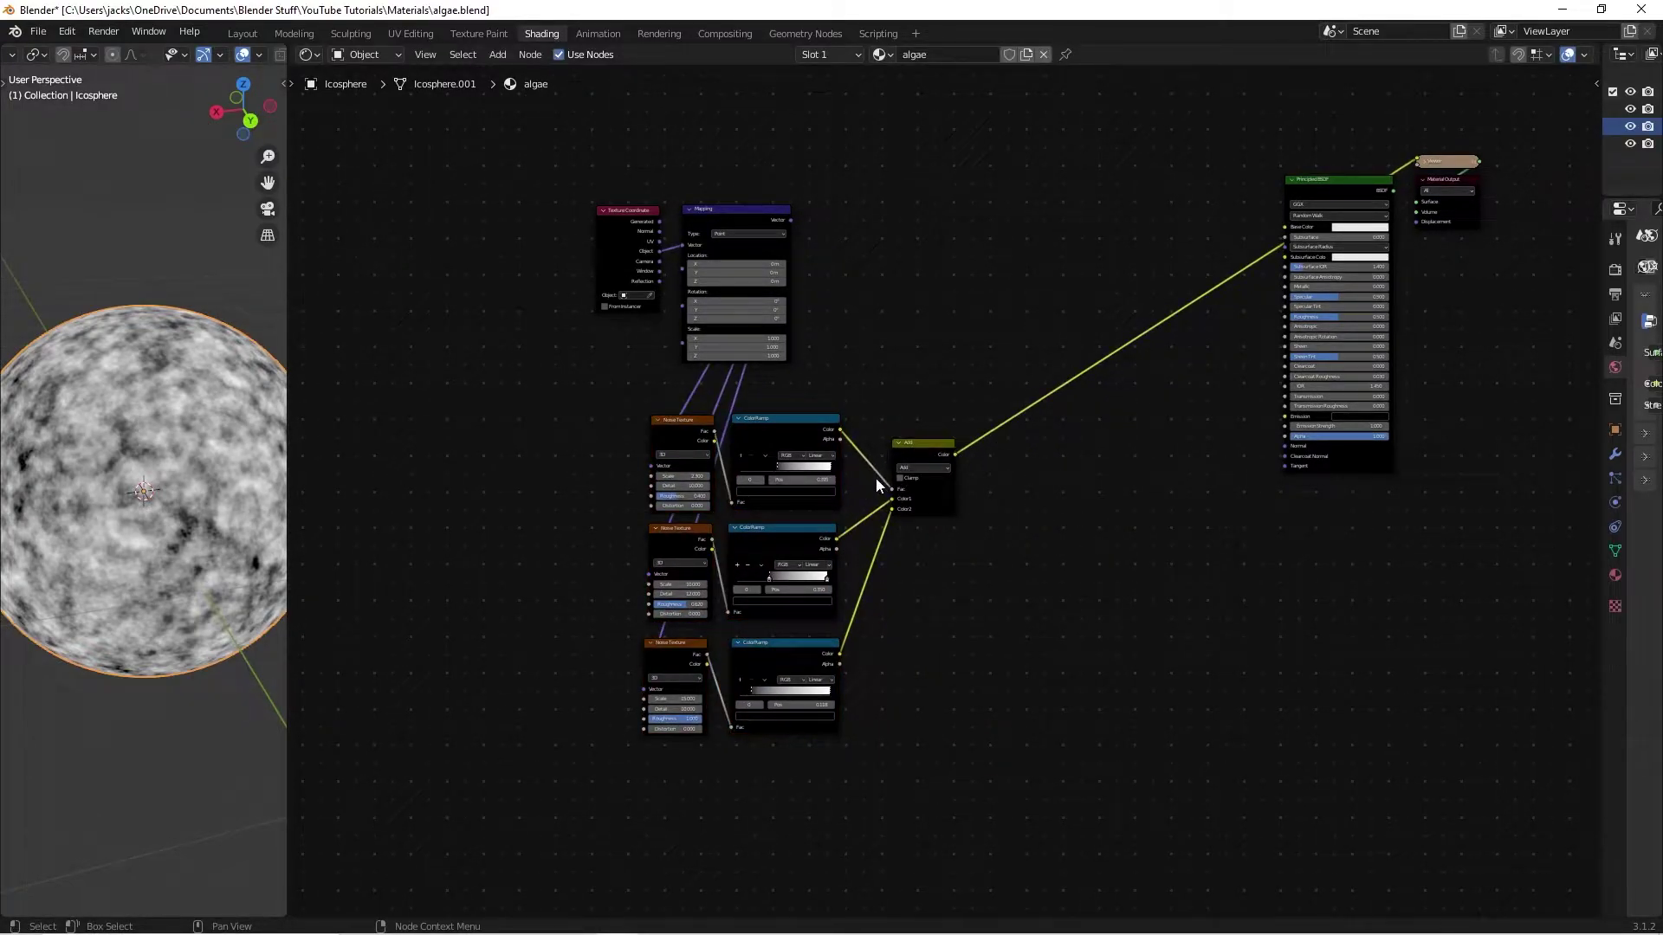
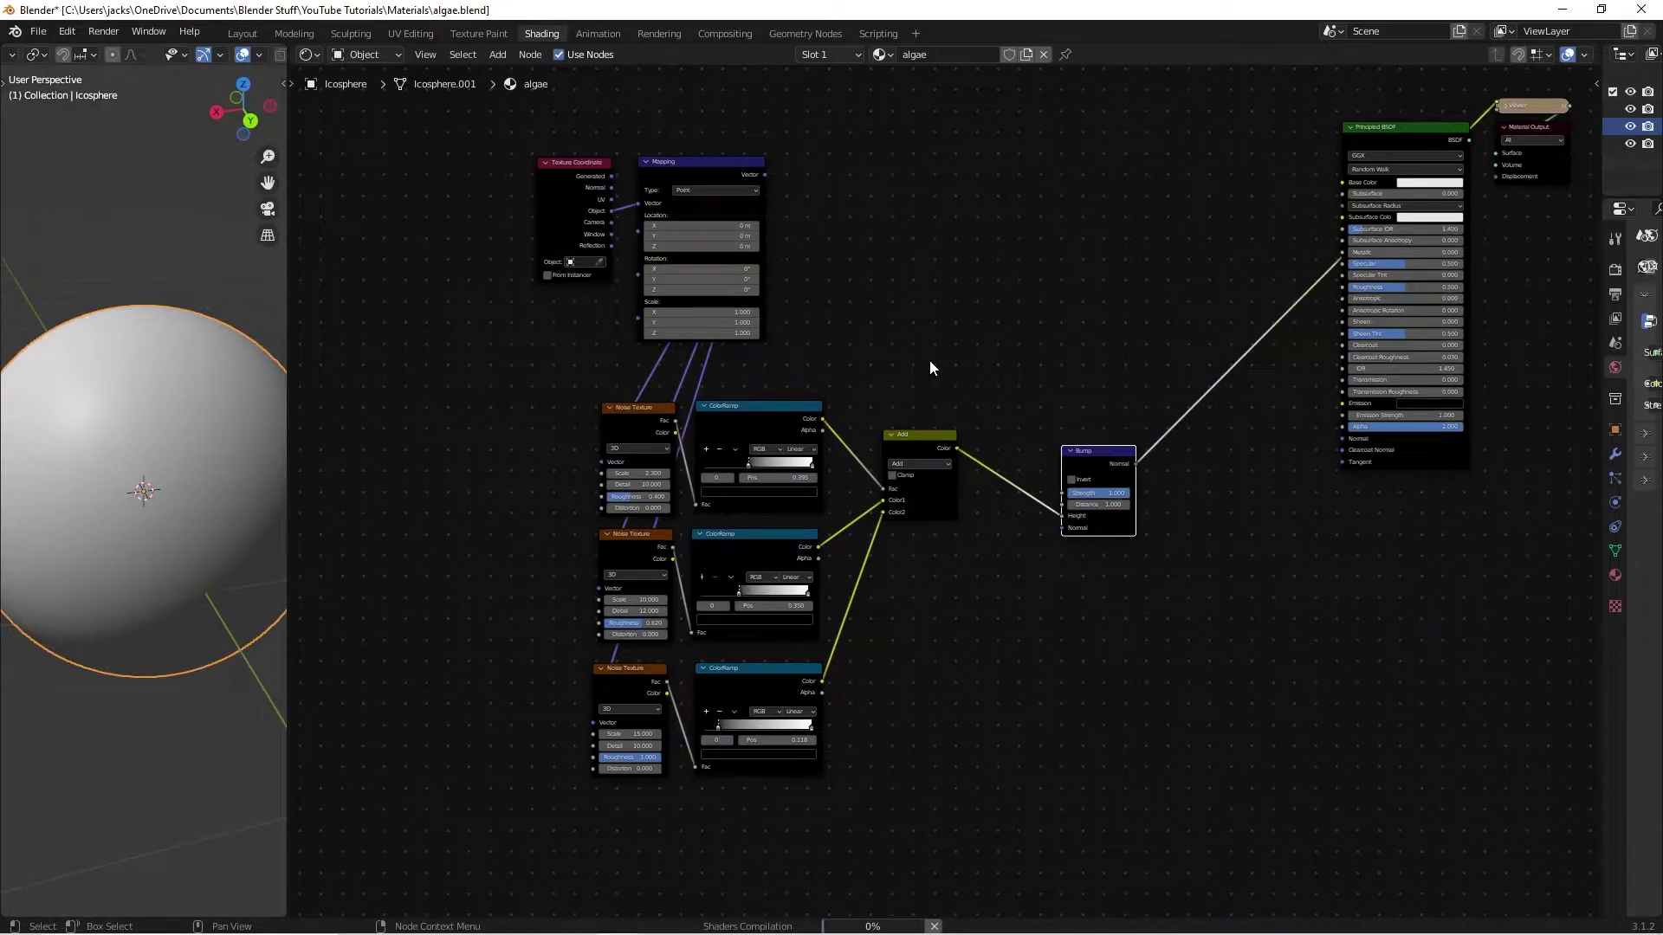
- Shift the top ColorRamp slightly and lower the Add node to the level of the middle ColorRamp
middle_click_drag(156, 477, 161, 453)
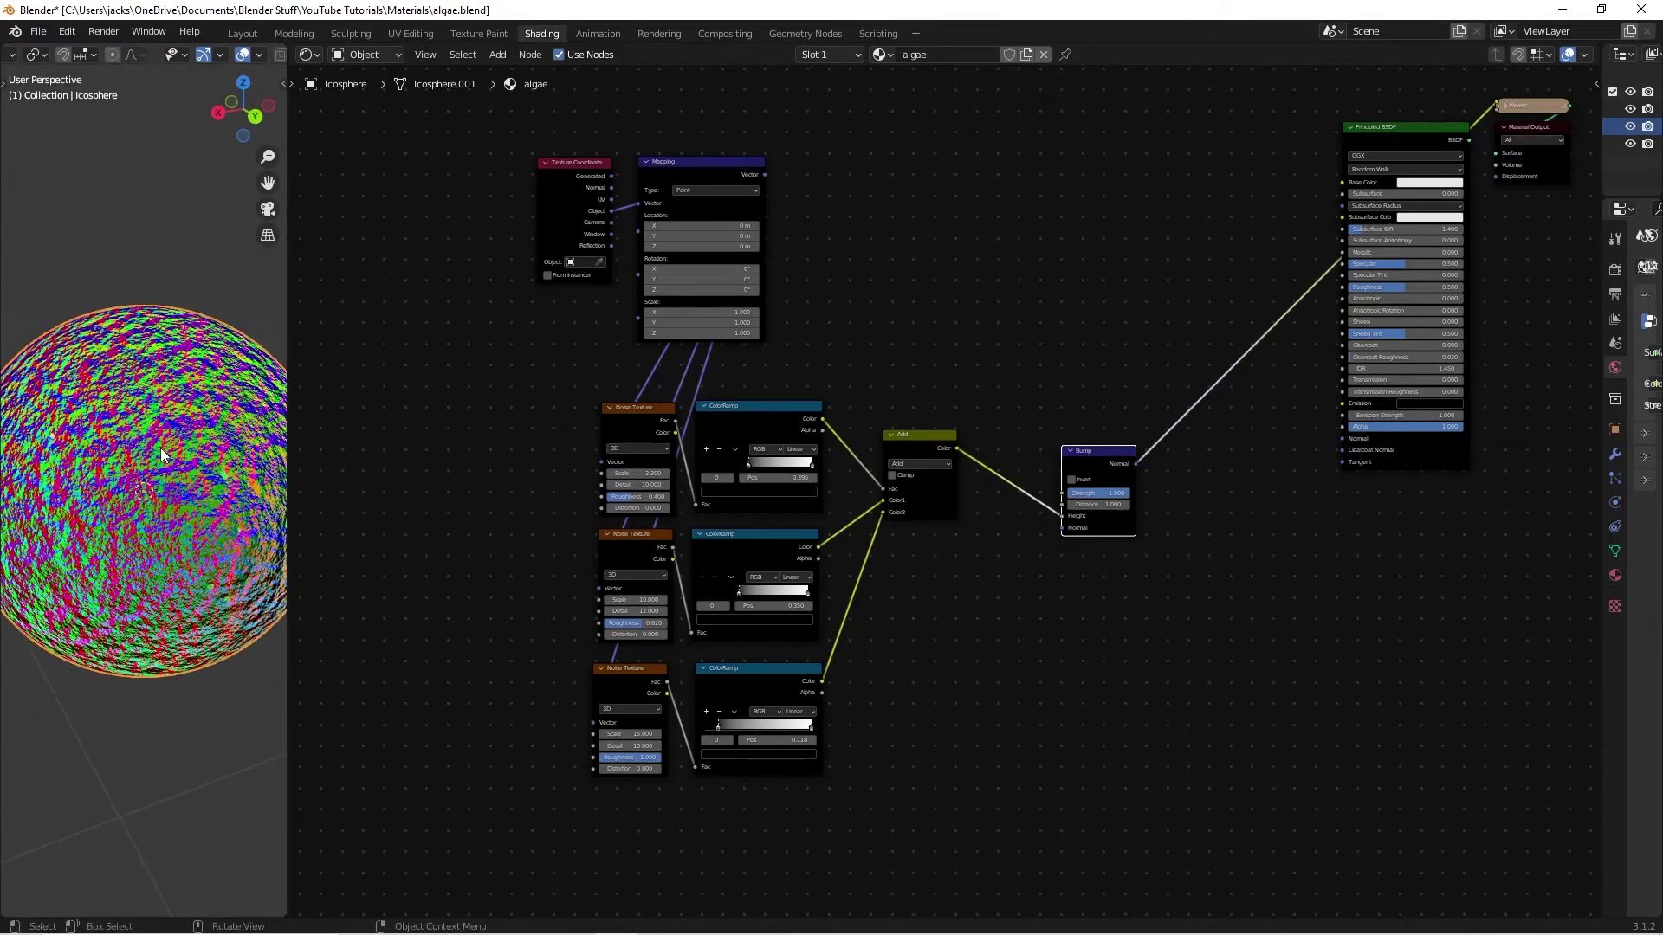
left_click(757, 446)
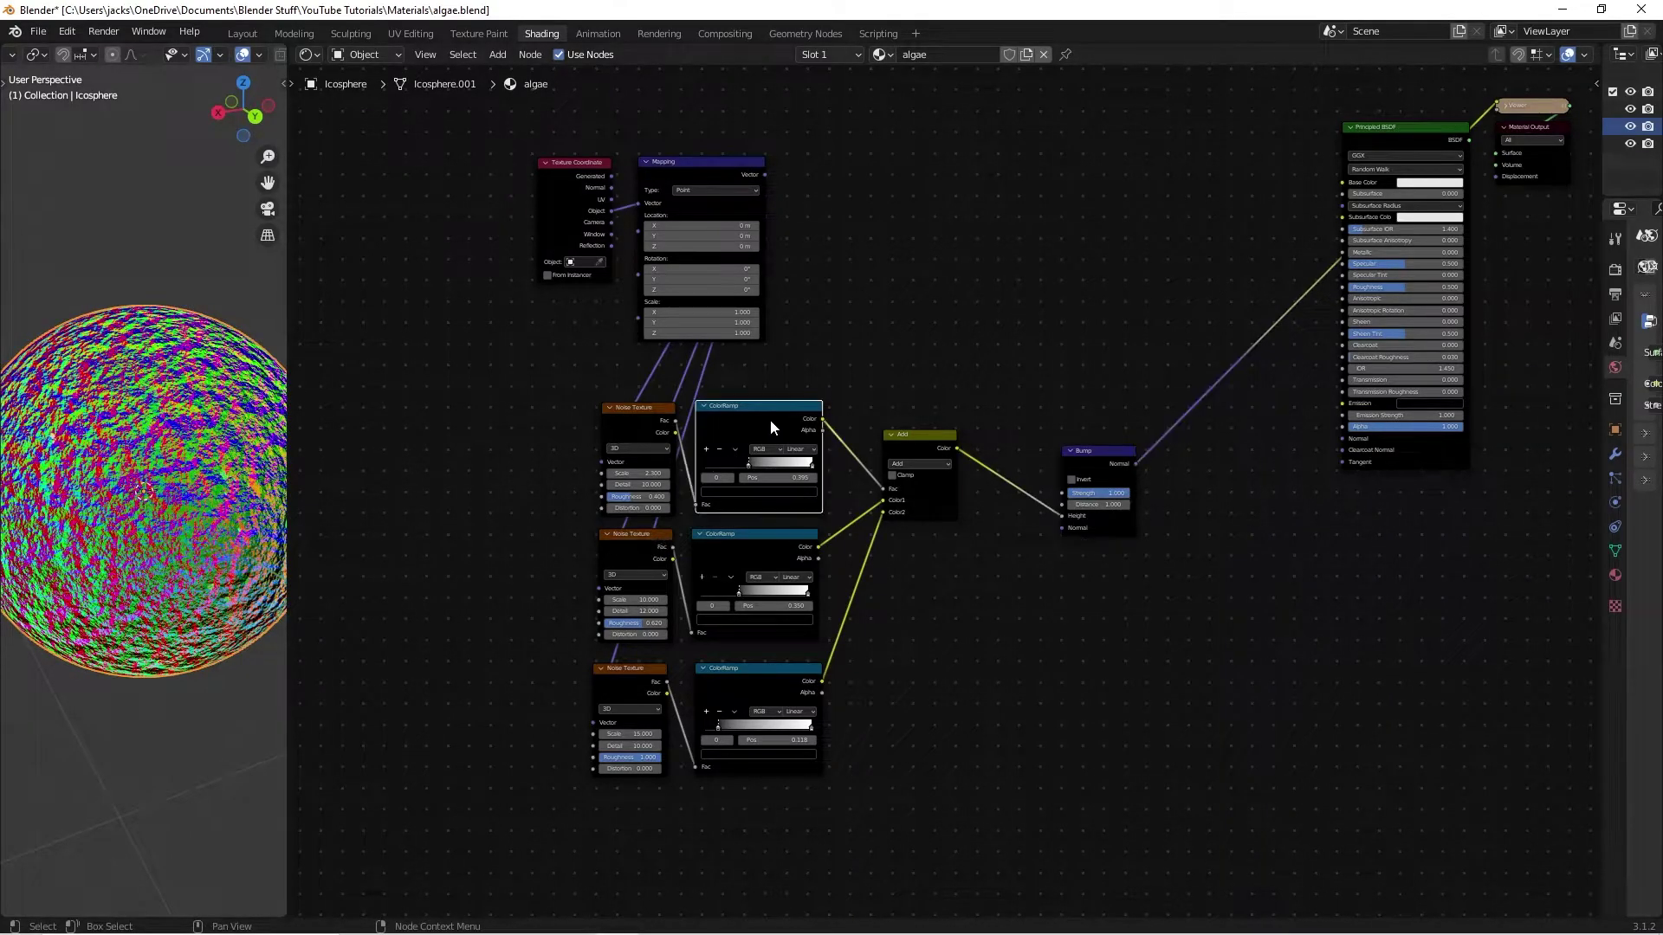
mouse_move(746, 421)
left_mouse_down()
mouse_move(753, 386)
mouse_move(748, 410)
left_mouse_up()
left_click_drag(905, 434, 905, 483)
left_click(921, 447)
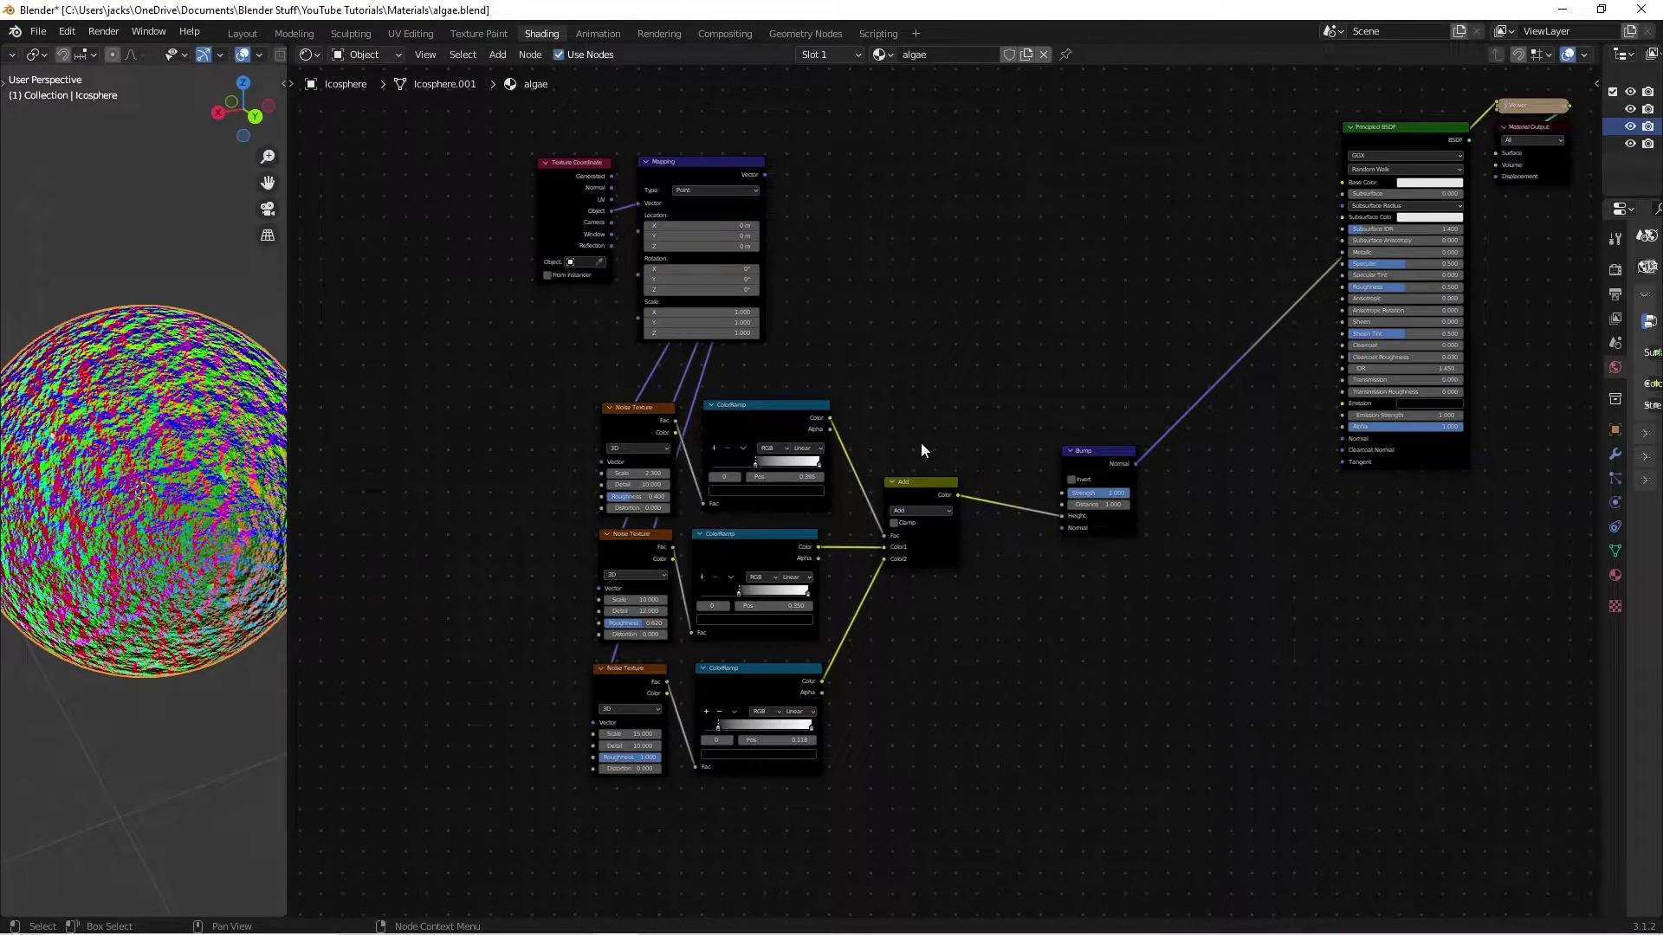
- Duplicate the Bump node and insert the copy after the original, feeding the original's Normal into the copy's Normal
left_click(1089, 453)
key("shift+d")
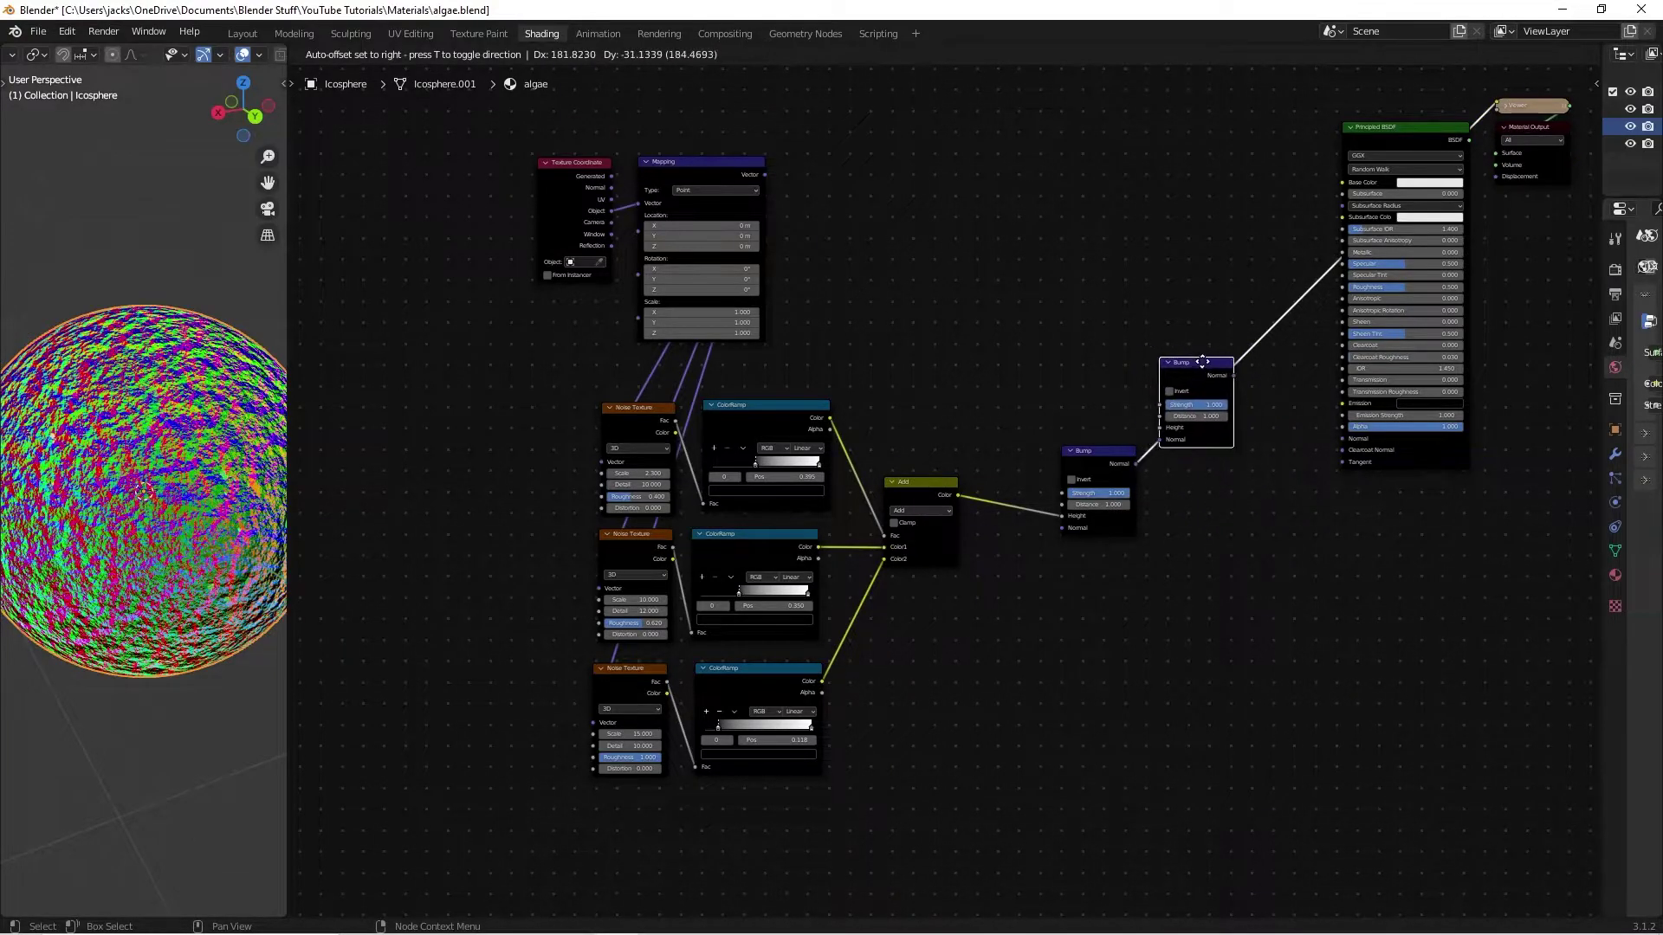
left_click(1220, 363)
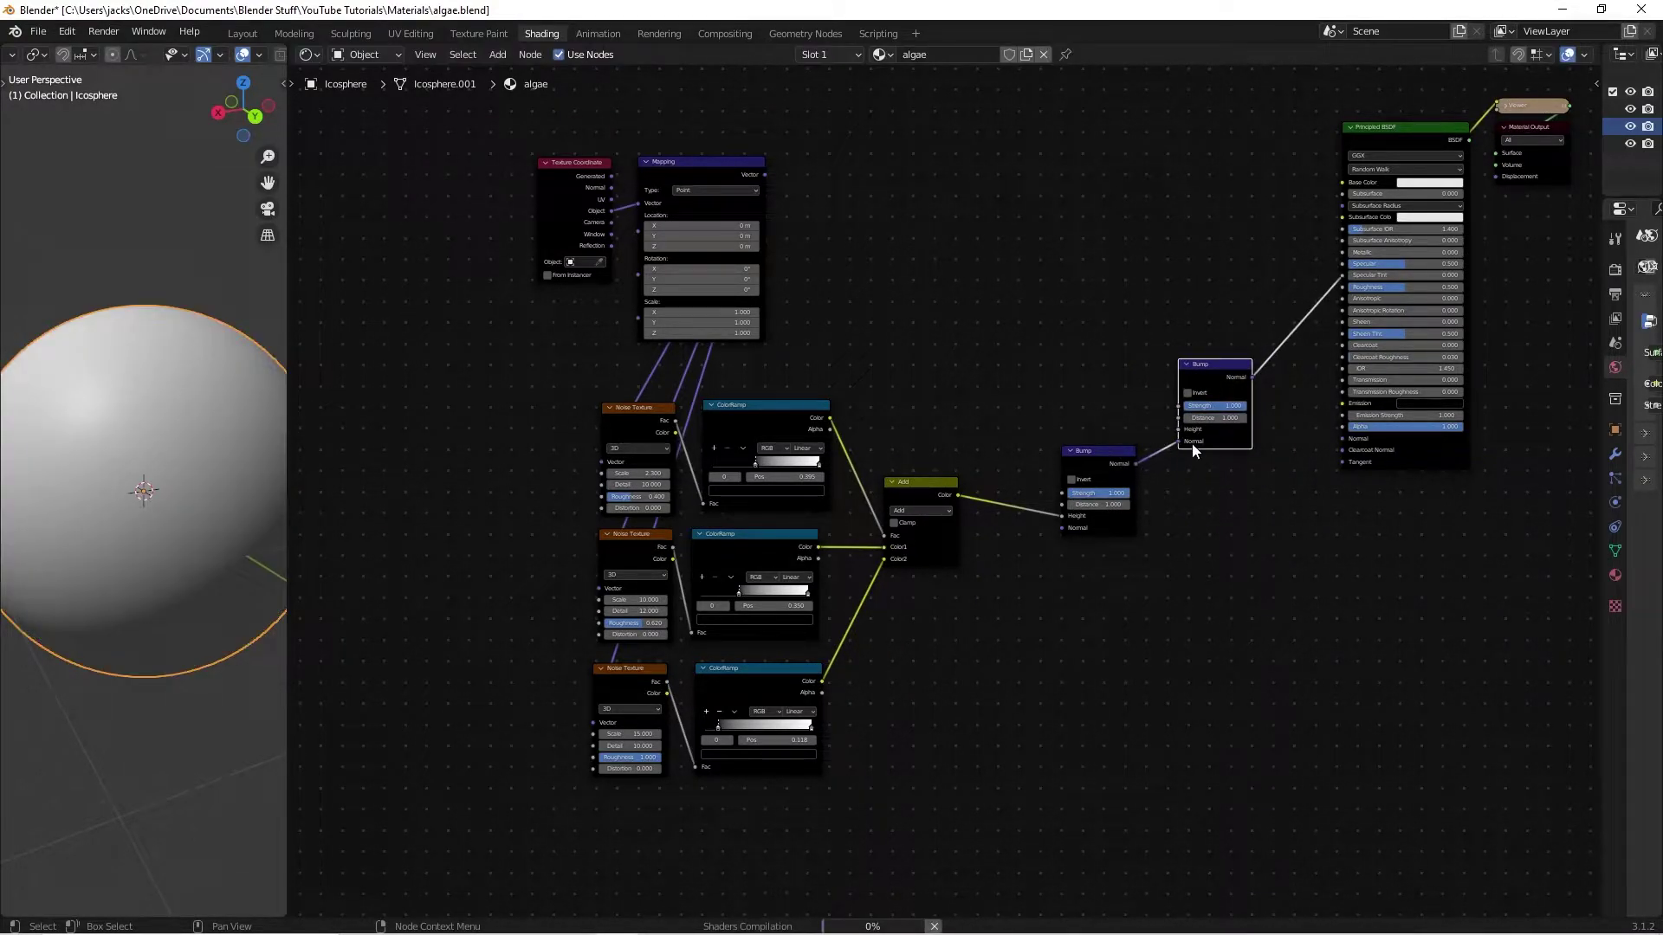
left_click_drag(1208, 373, 1210, 445)
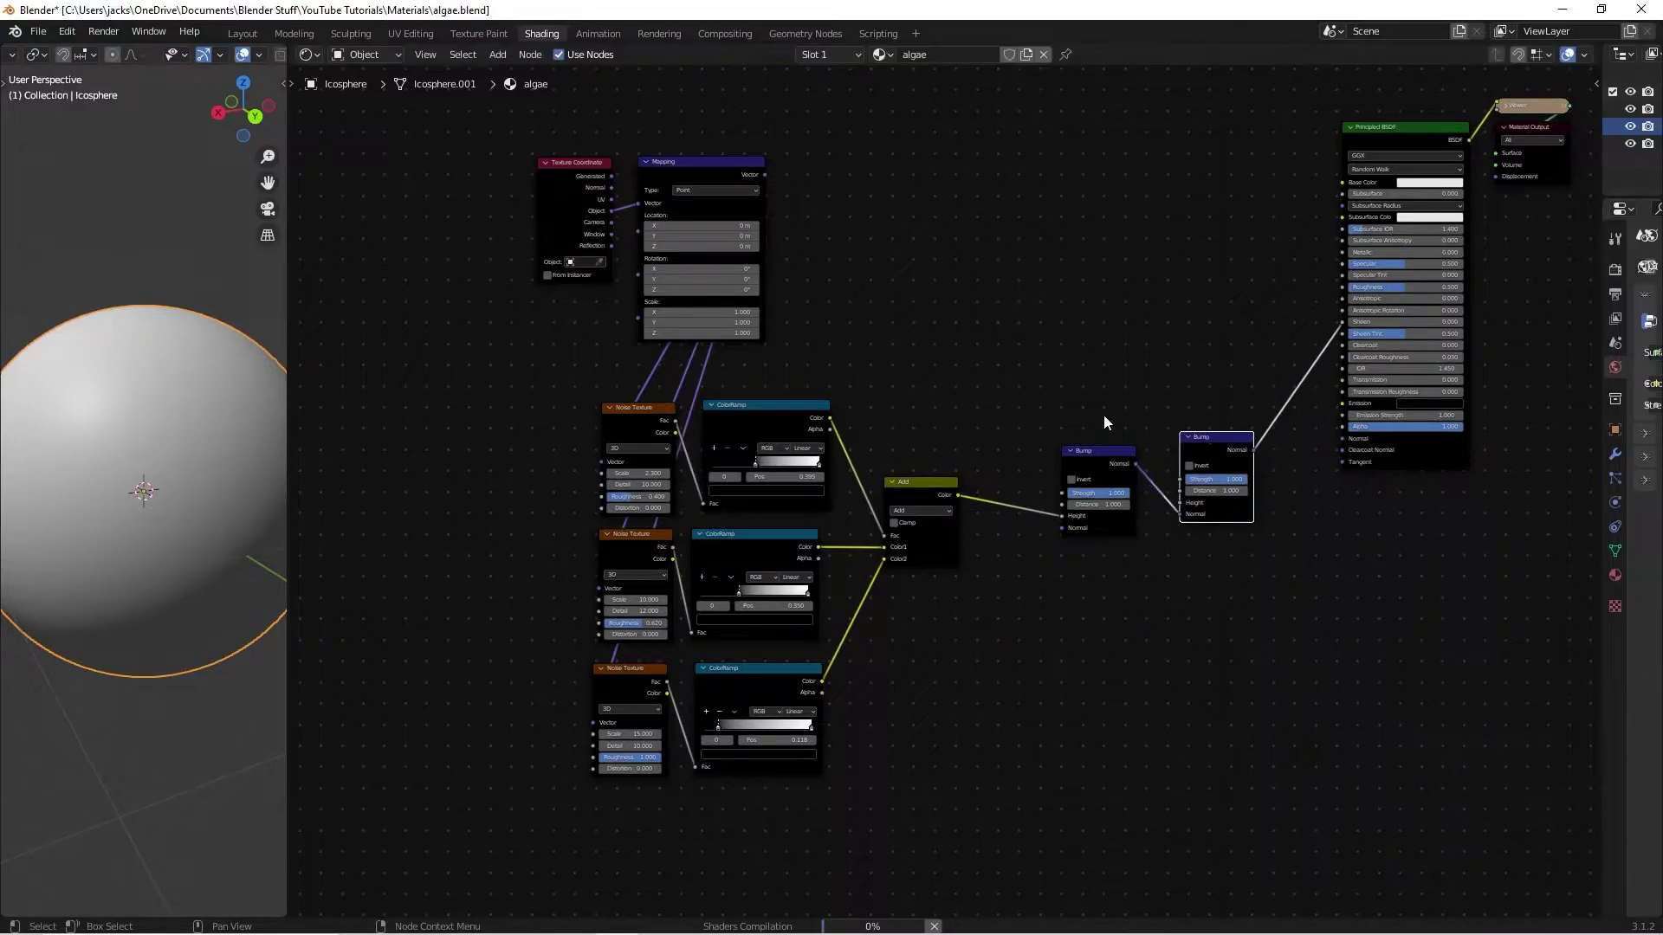
- Connect the top ColorRamp's Color to the second Bump node's Height and inspect the effect on the sphere
left_click(829, 422)
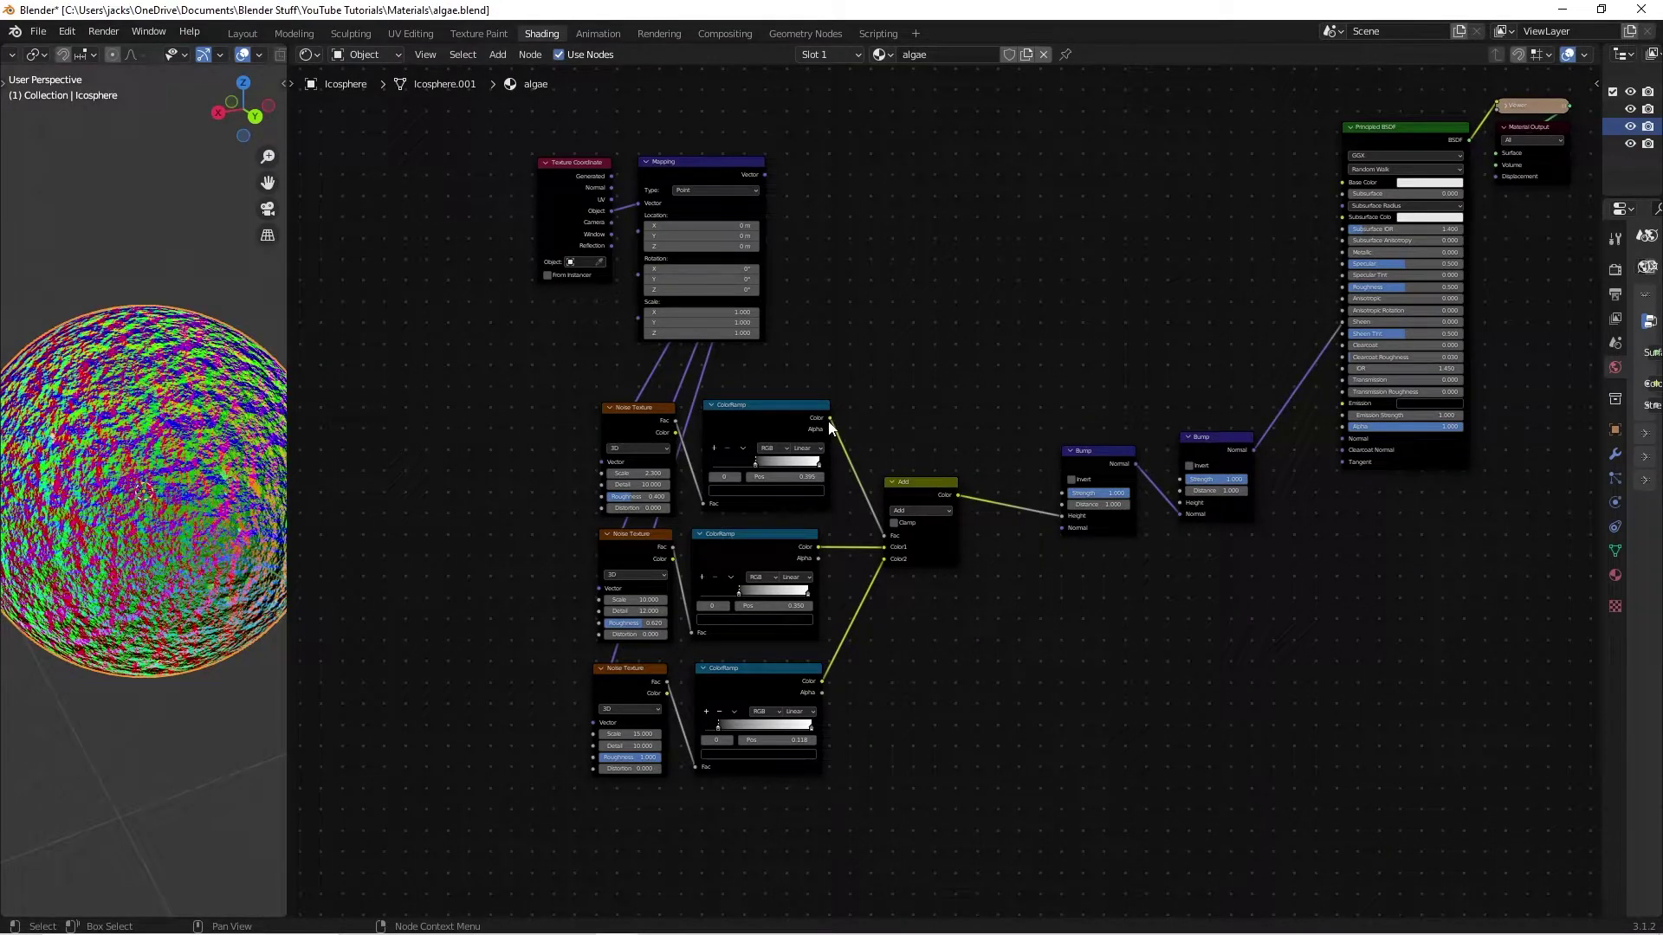
left_click_drag(830, 419, 1180, 505)
left_click(1230, 446)
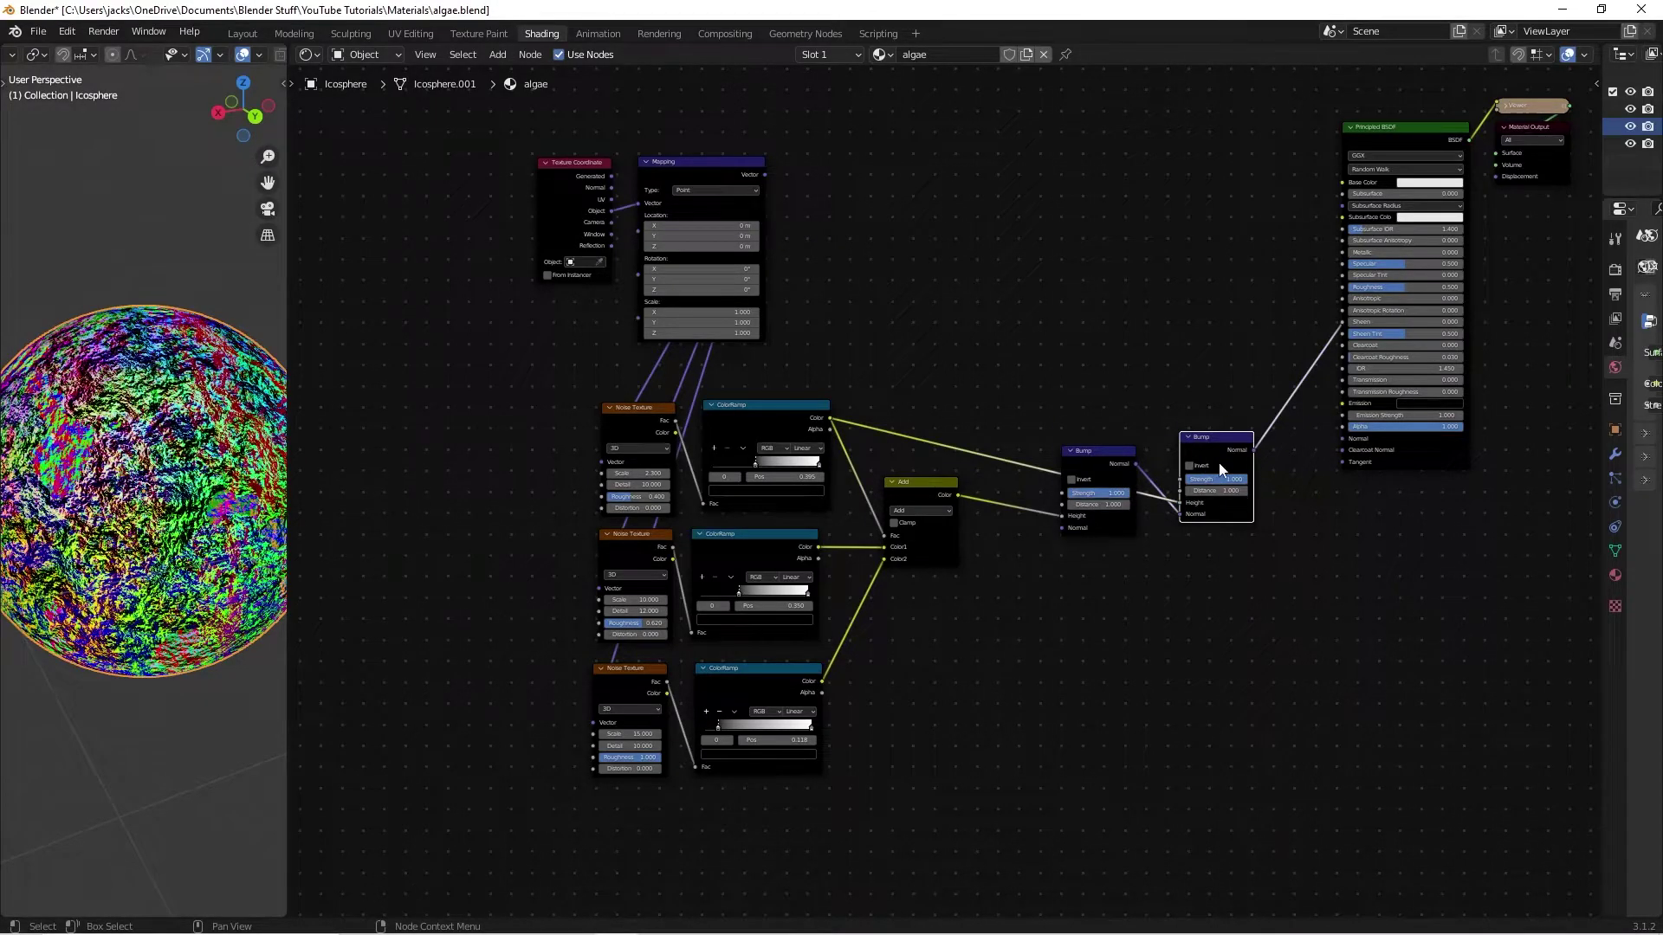
mouse_move(121, 485)
middle_mouse_down()
mouse_move(84, 479)
mouse_move(176, 496)
middle_mouse_up()
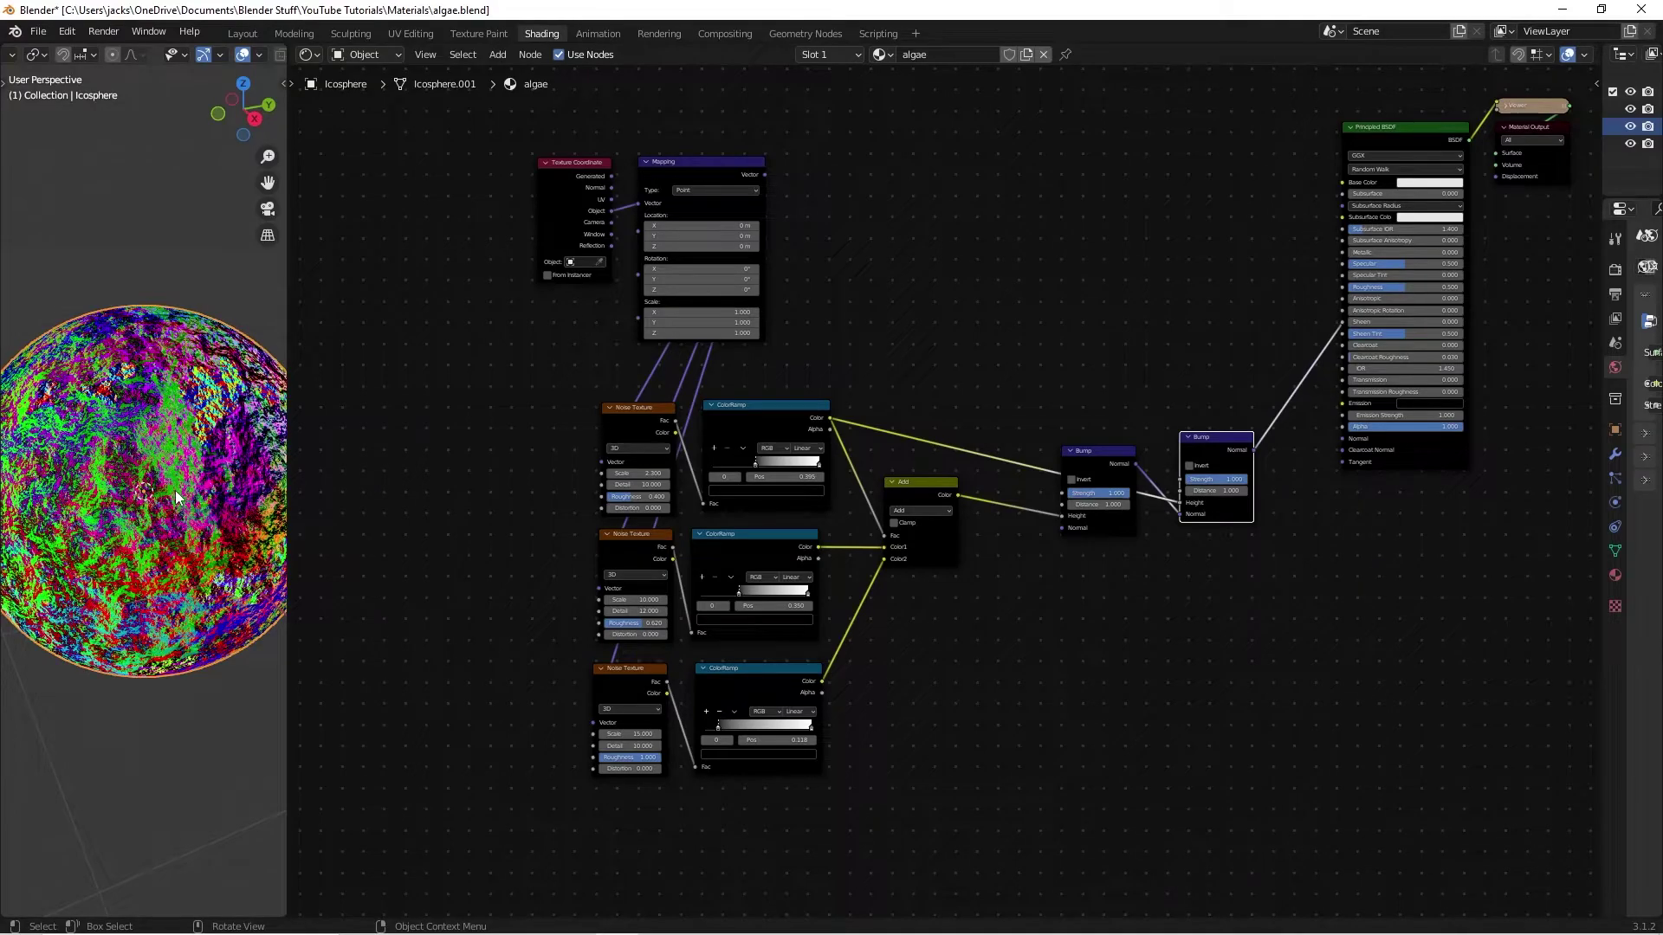
middle_click_drag(176, 496, 169, 364)
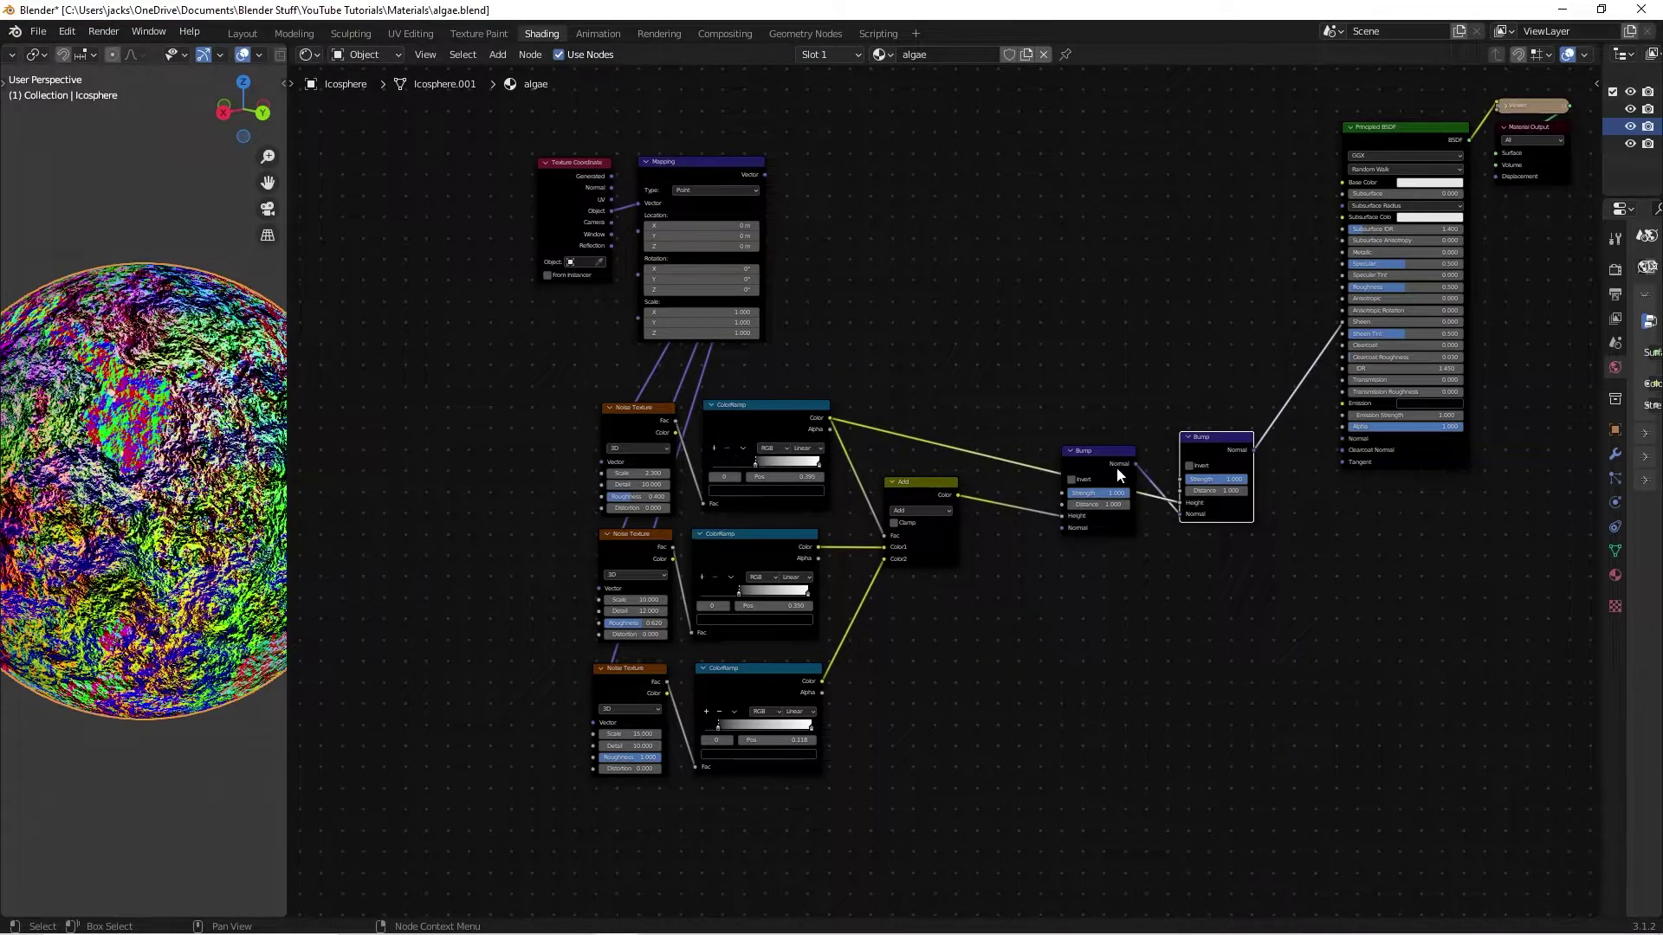
- Set the first Bump node's Distance to 0.2 with Strength kept at 1, save the file and tidy the node's placement
mouse_move(1092, 465)
left_mouse_down()
mouse_move(1115, 551)
mouse_move(1089, 446)
left_mouse_up()
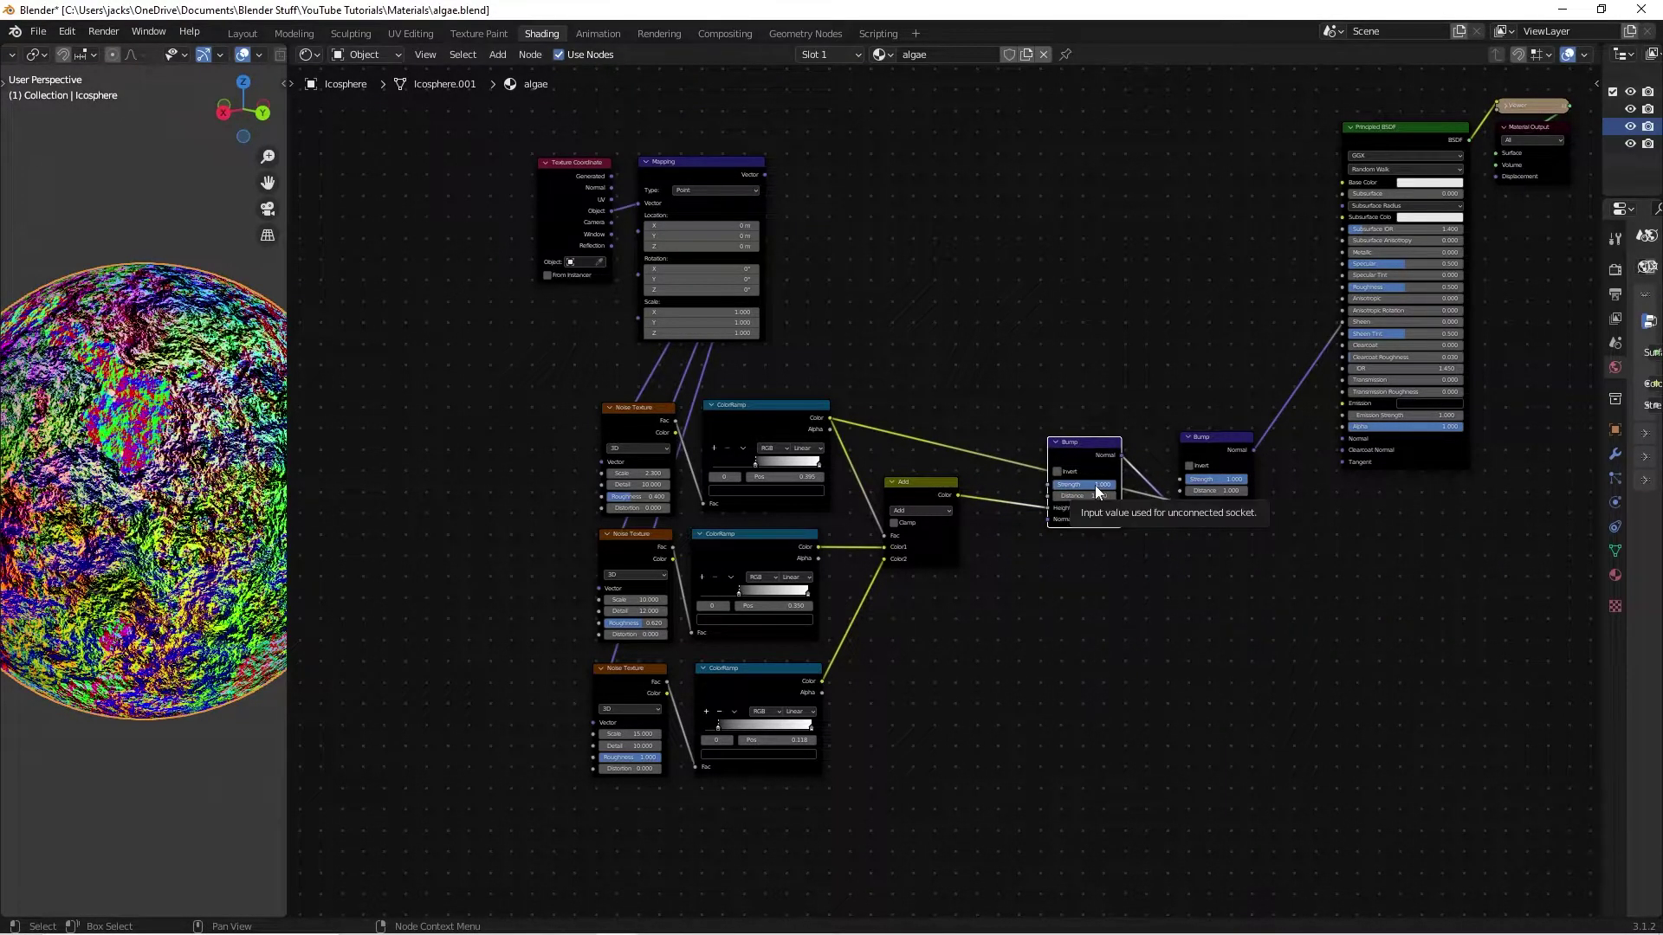
double_click(1095, 487)
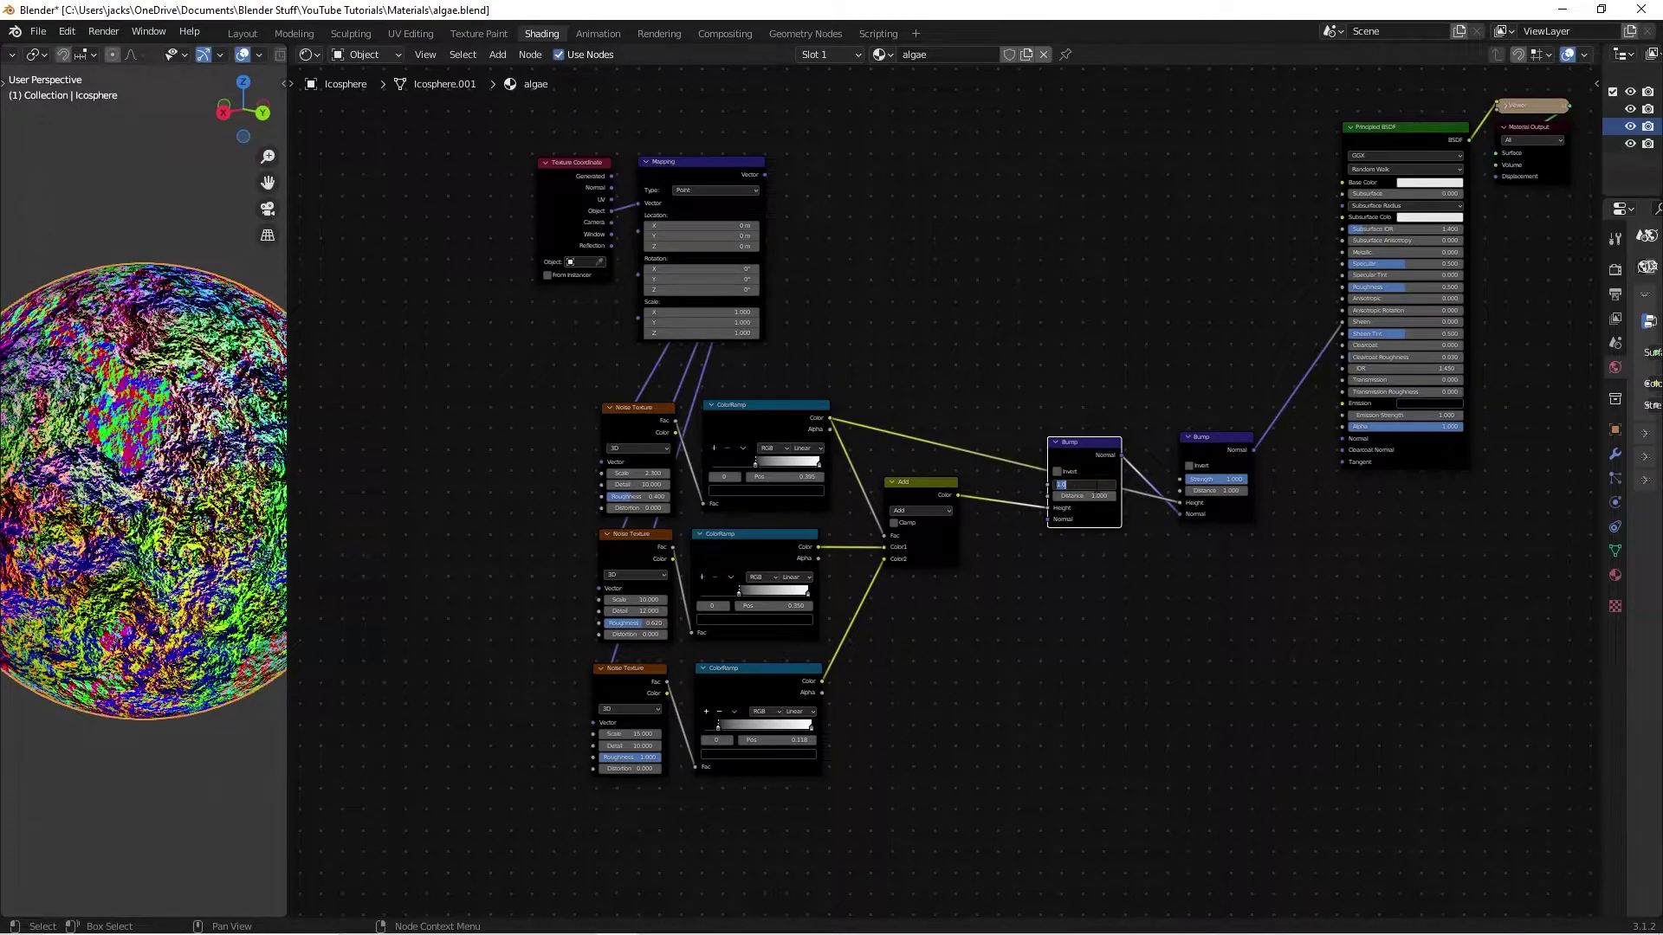
key("Return")
double_click(1087, 496)
key("BackSpace")
type(".2")
key("Return")
scroll(143, 447, "down", 3)
middle_click_drag(121, 447, 164, 441)
scroll(165, 442, "up", 2)
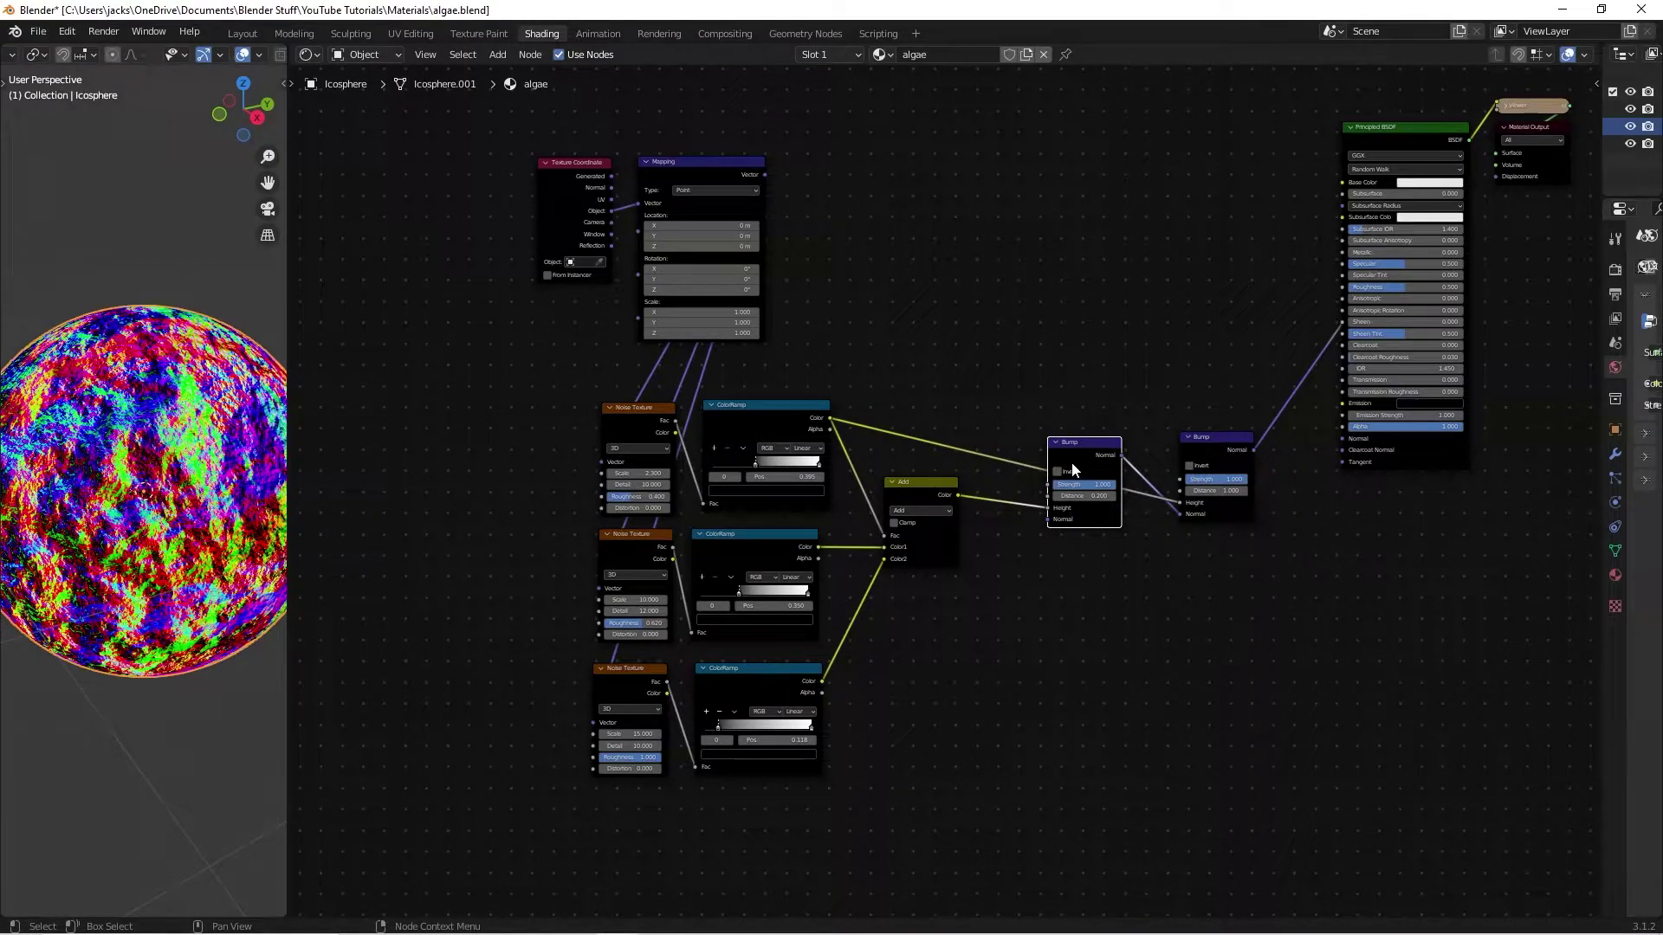
left_click(1039, 409)
key("ctrl+s")
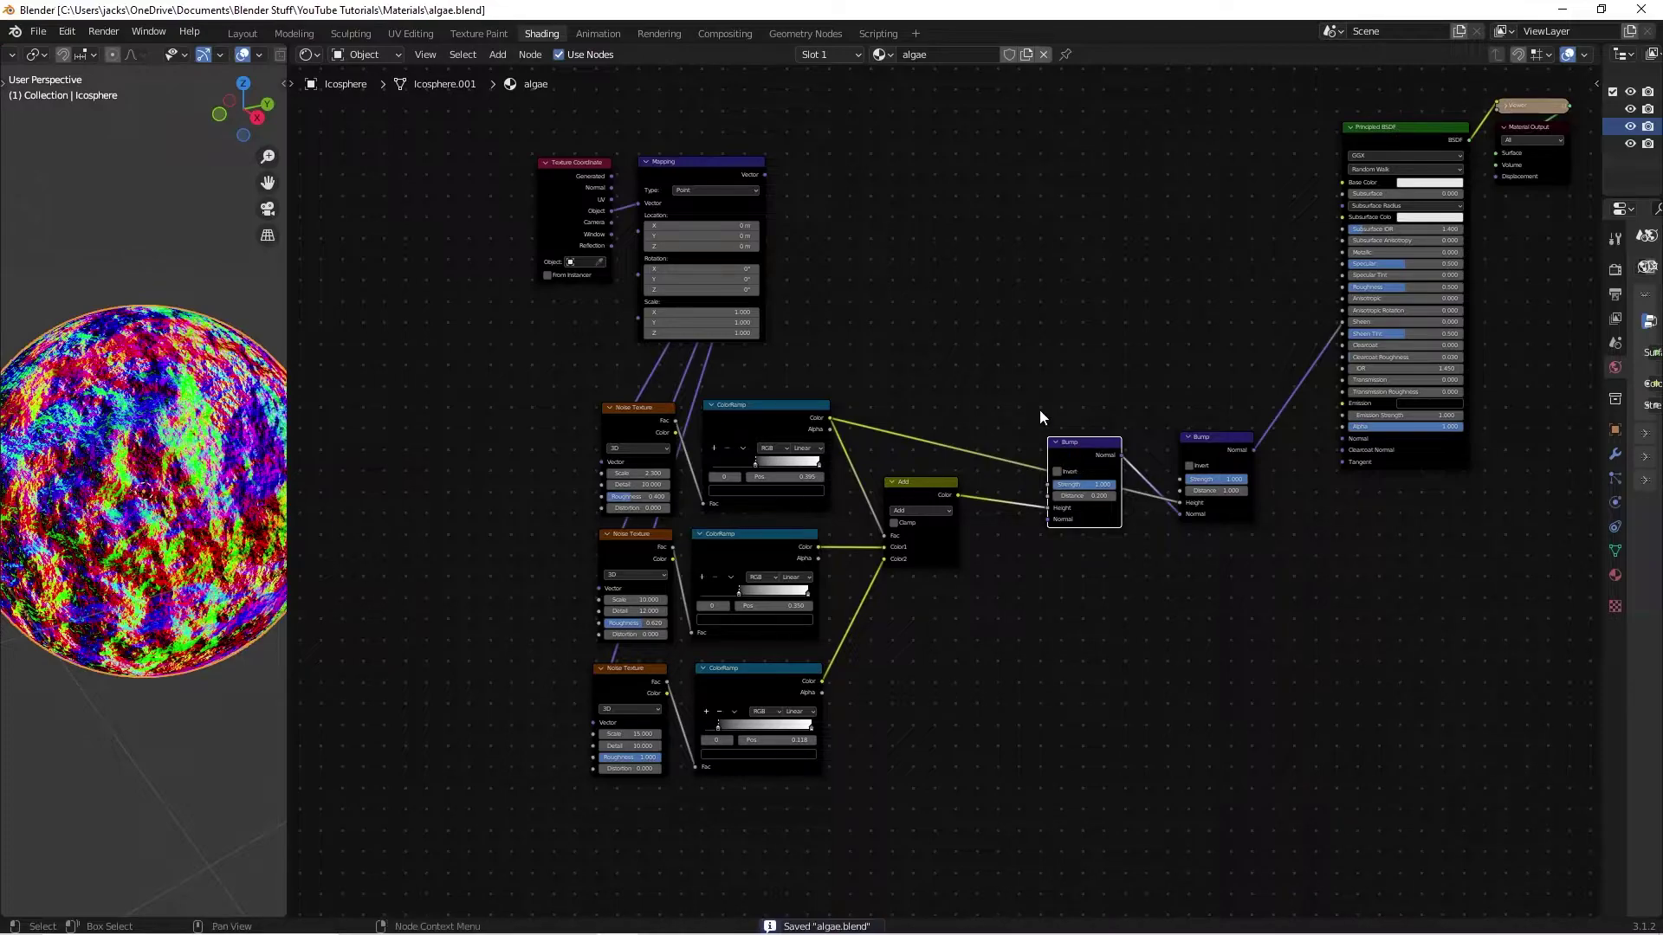
left_click_drag(1091, 442, 1099, 441)
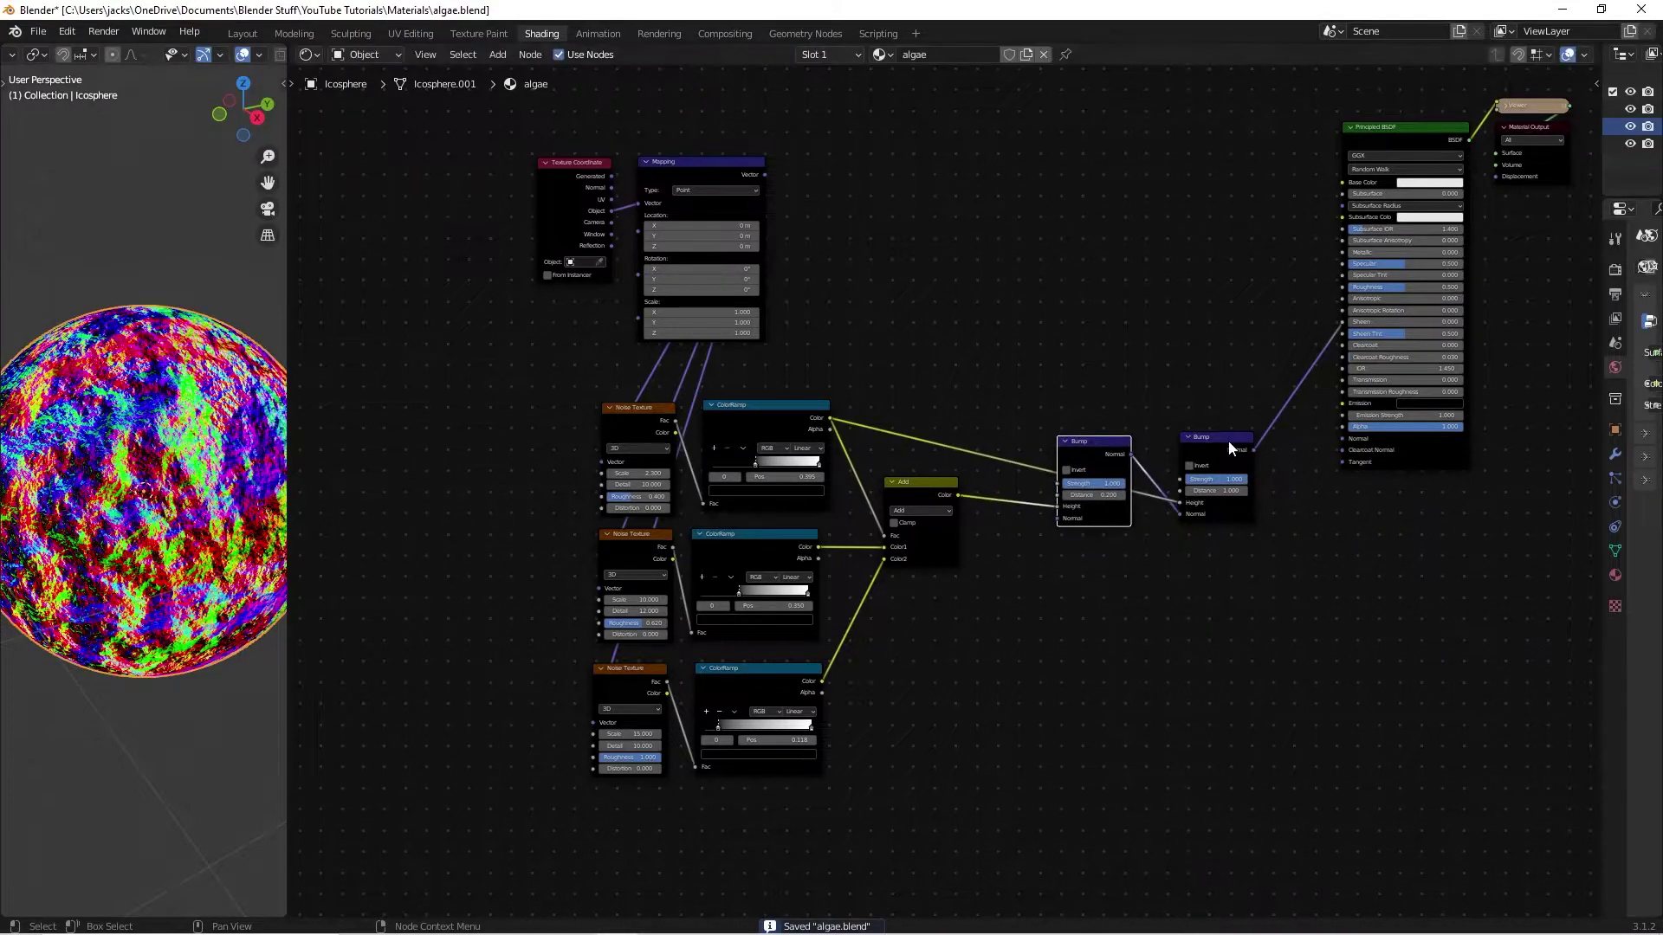
- Connect the second Bump node's Normal output to the Normal input of the Principled BSDF
middle_click_drag(1020, 311, 871, 440)
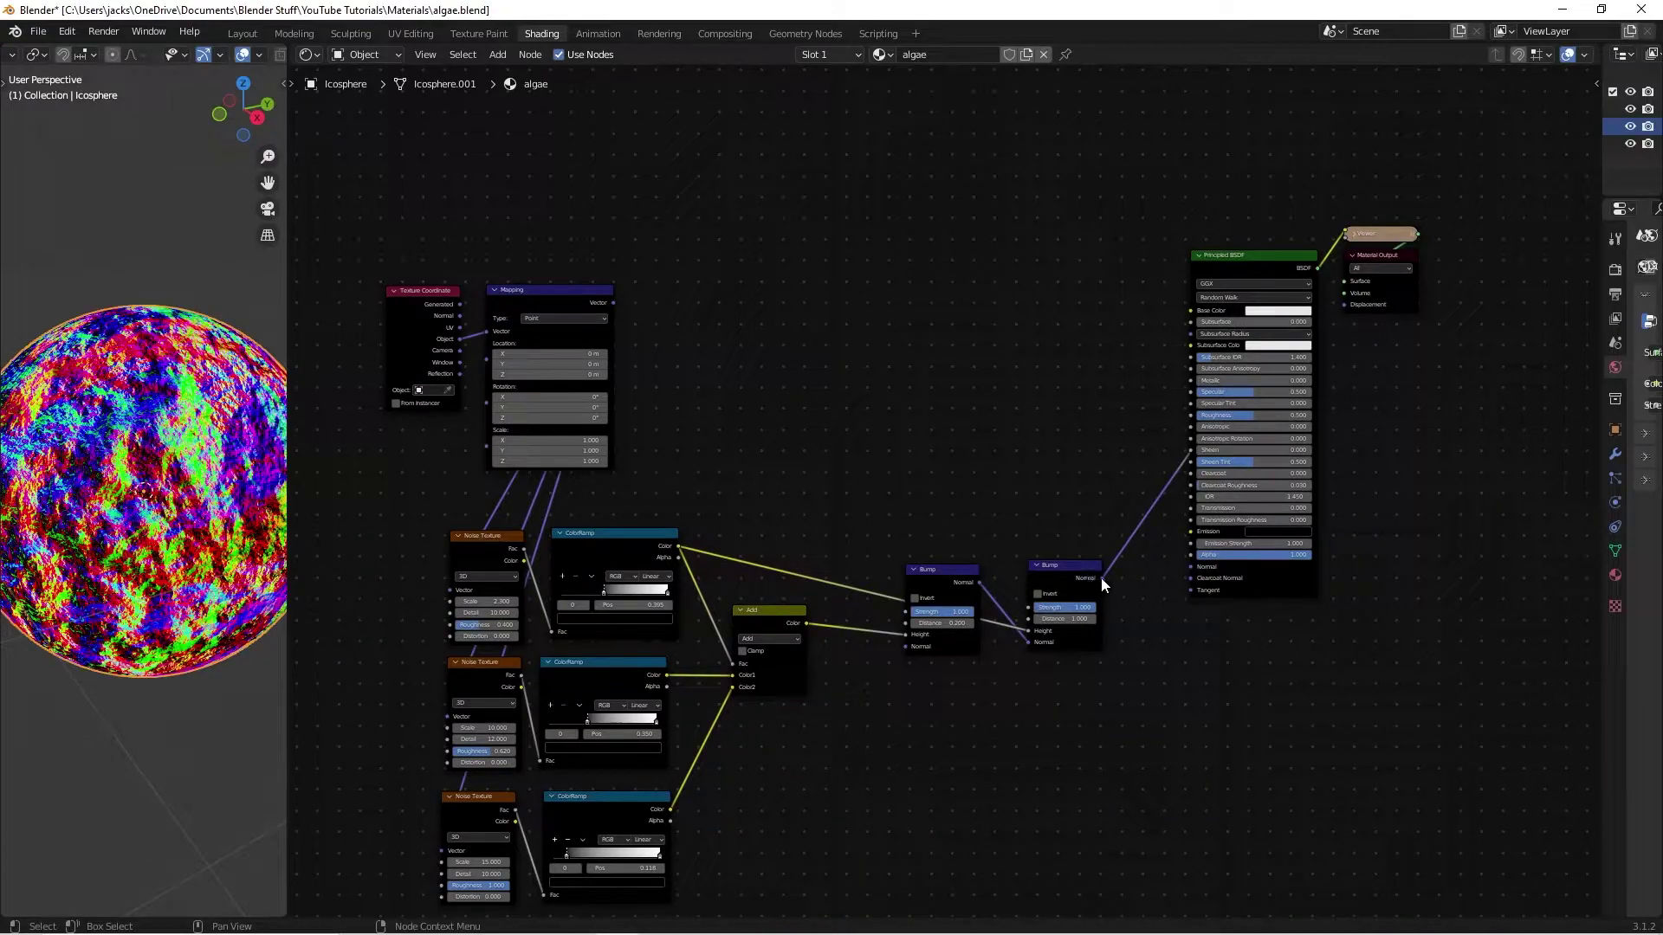
left_click_drag(1101, 580, 1187, 568)
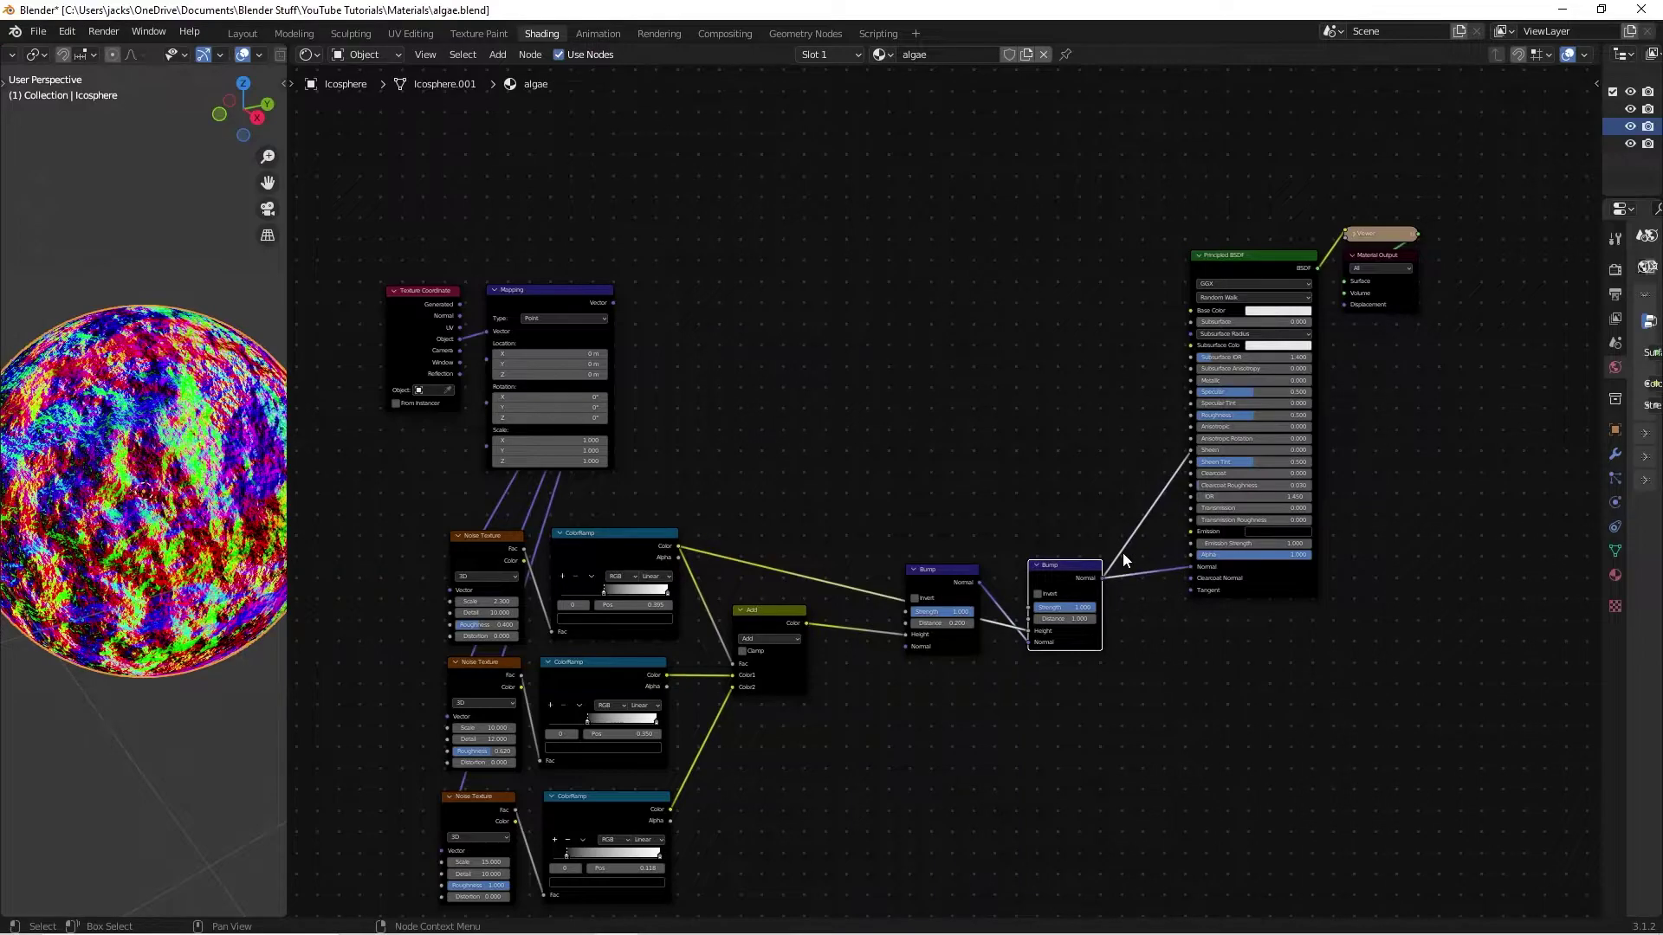
left_click(1301, 578)
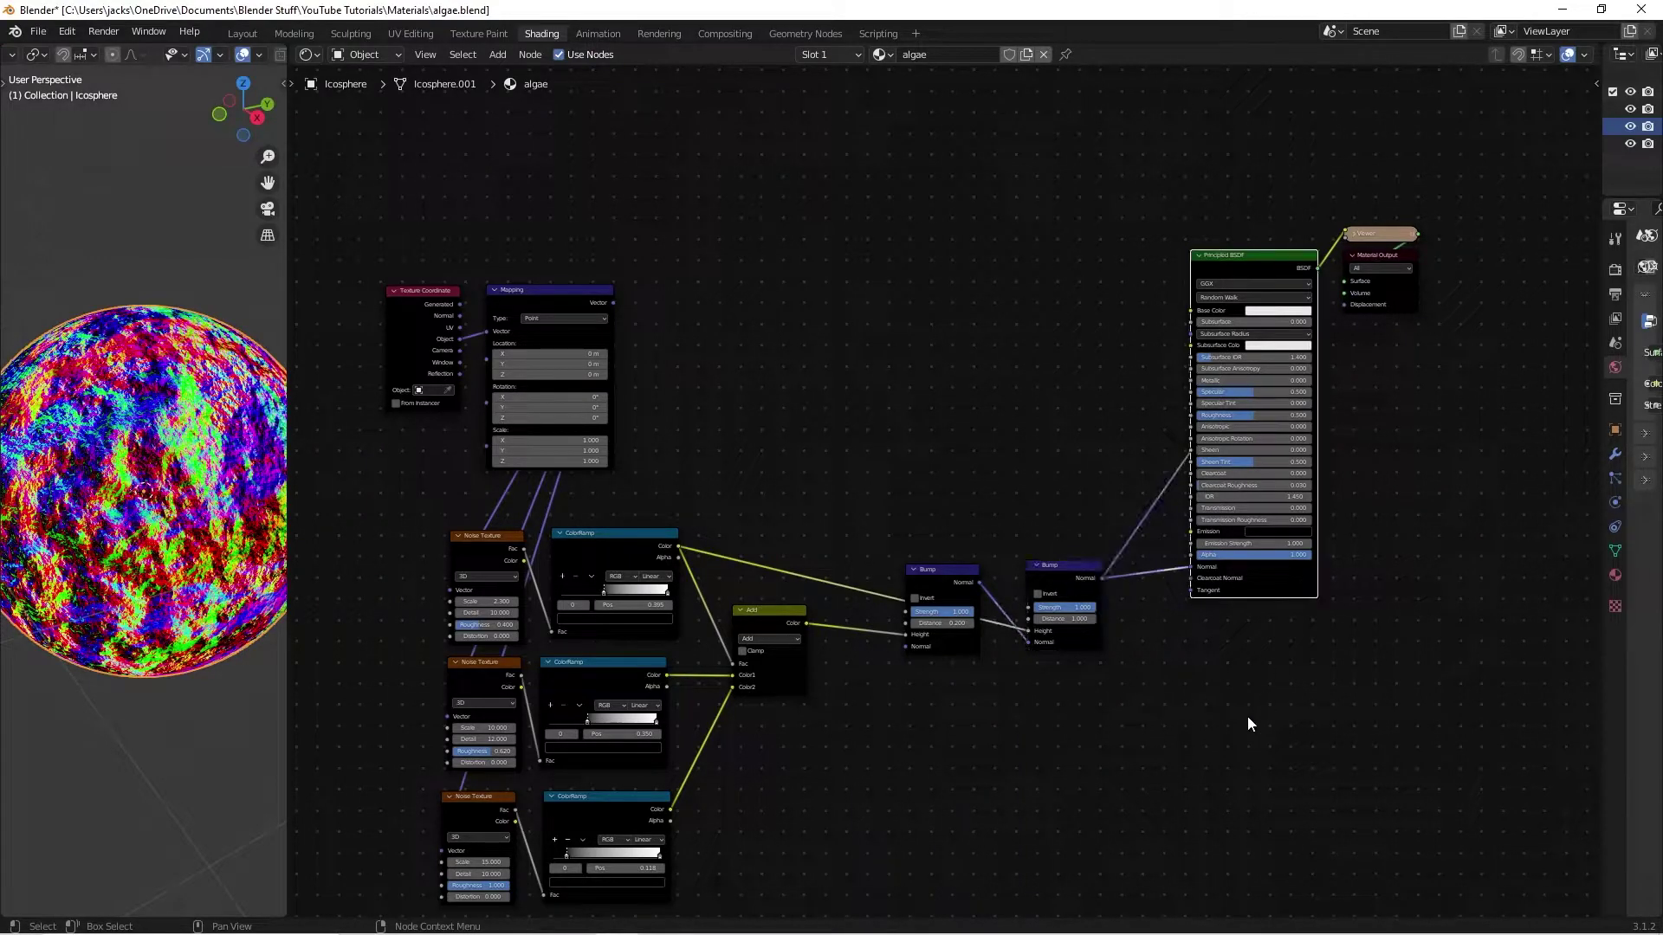
- Route the Principled BSDF back to the Material Output, inspect the bumpy sphere and save the file
left_click(1283, 578, "ctrl+shift")
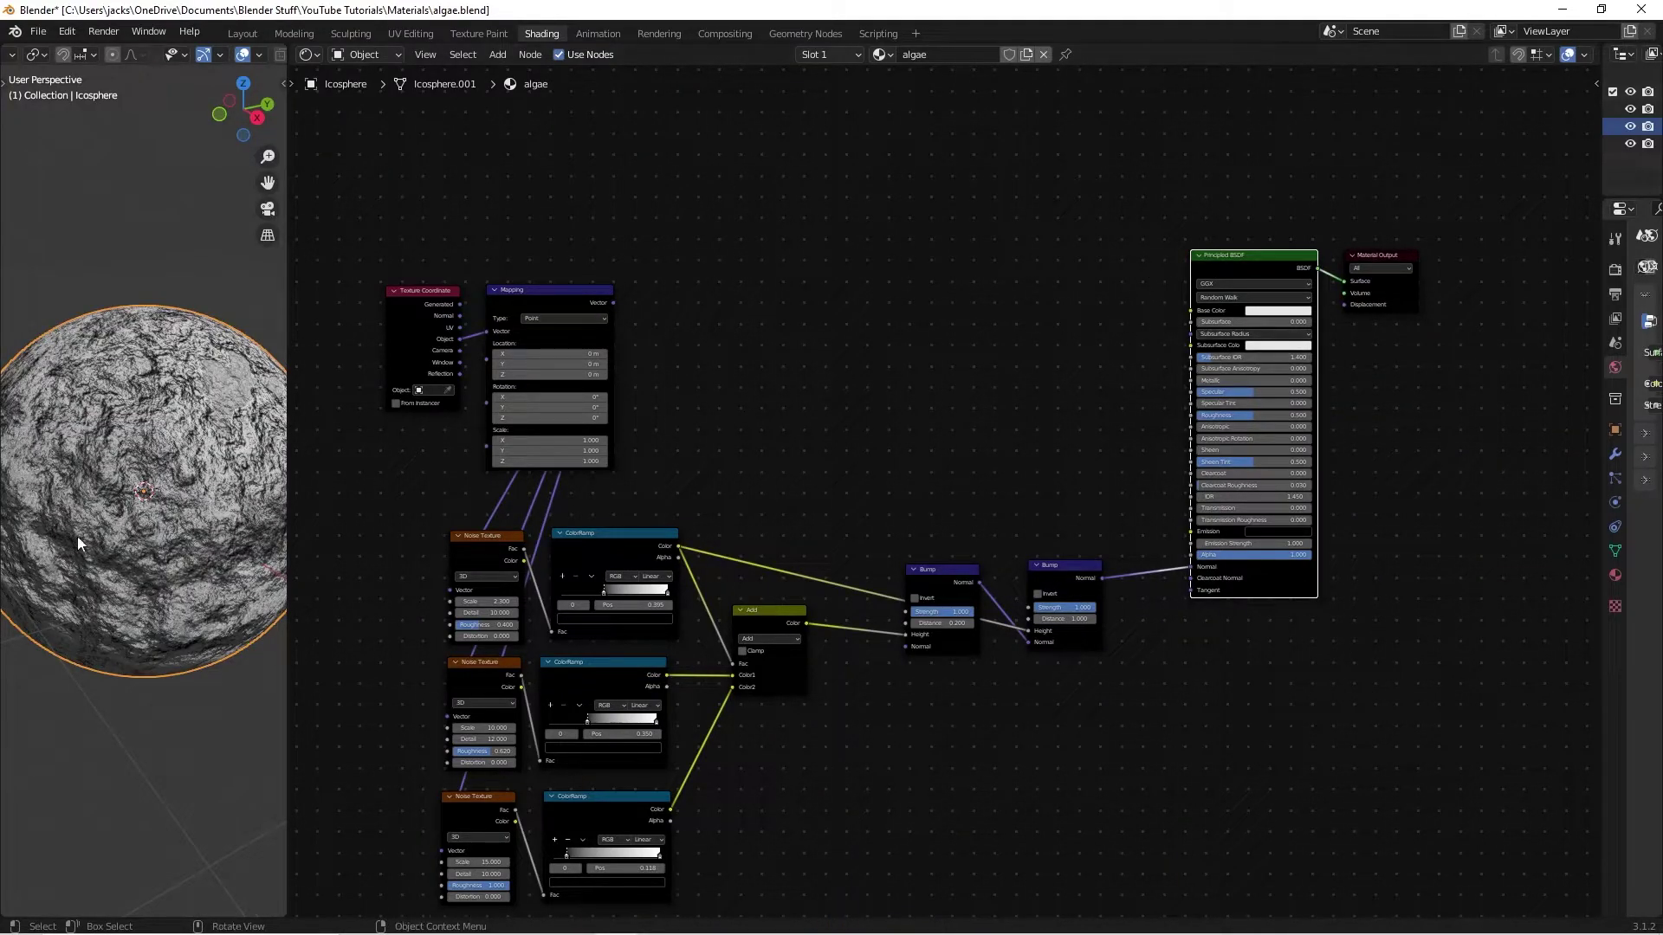
mouse_move(76, 537)
middle_mouse_down()
mouse_move(153, 524)
mouse_move(208, 539)
mouse_move(90, 488)
mouse_move(116, 522)
mouse_move(81, 523)
middle_mouse_up()
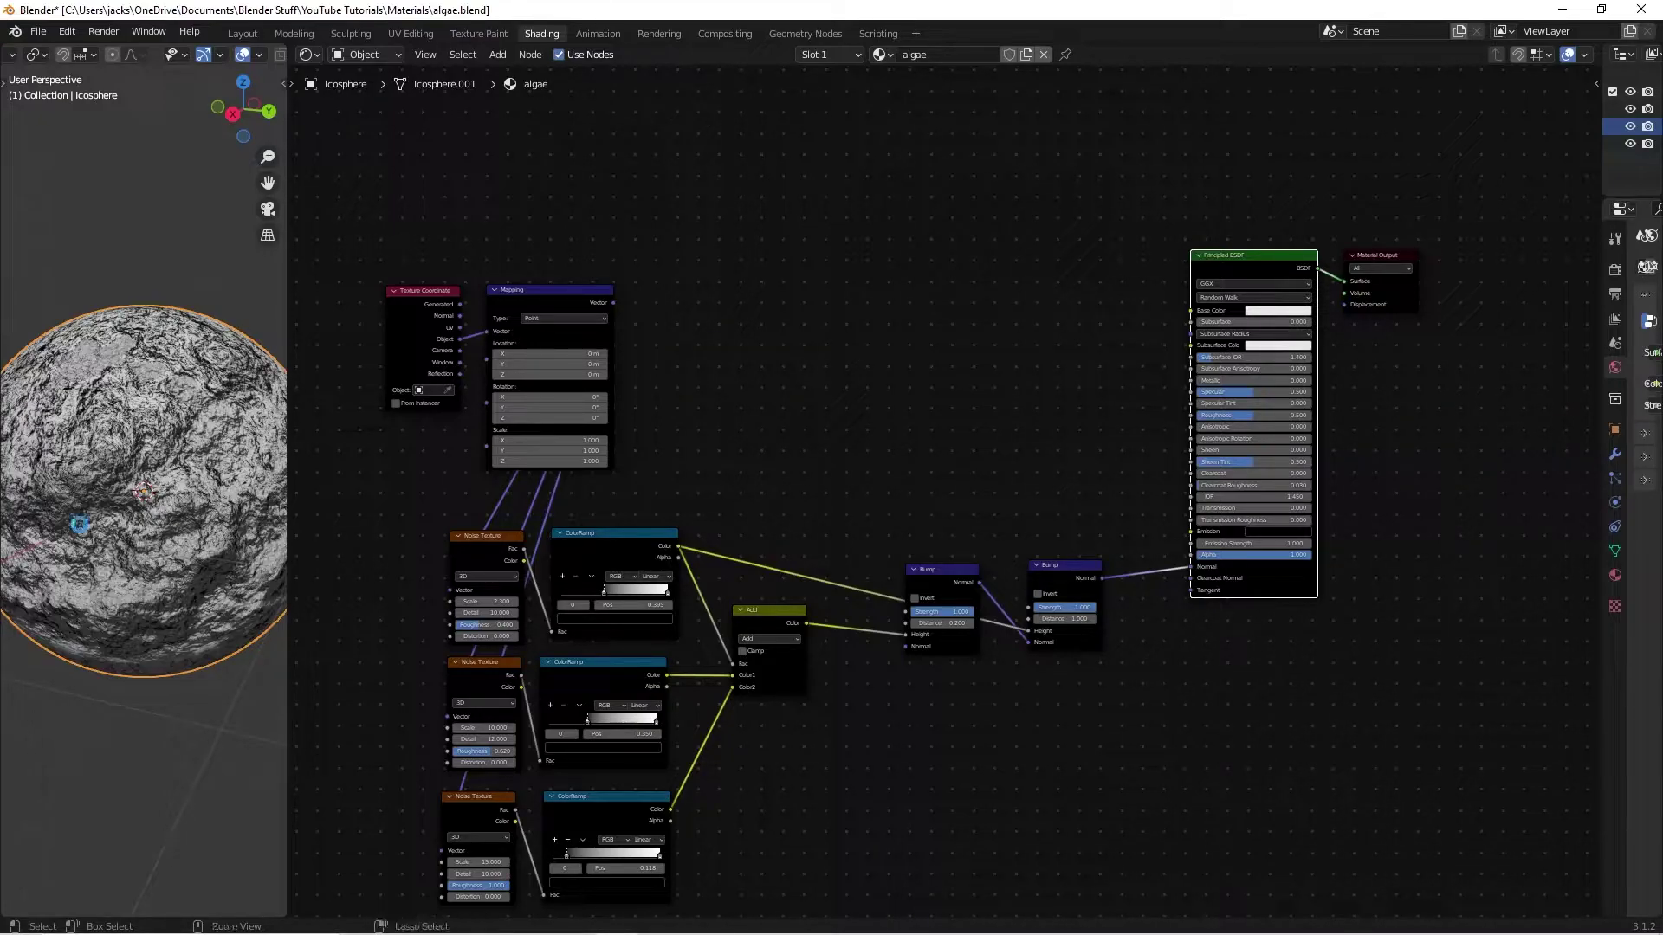
key("ctrl+s")
left_click(898, 445)
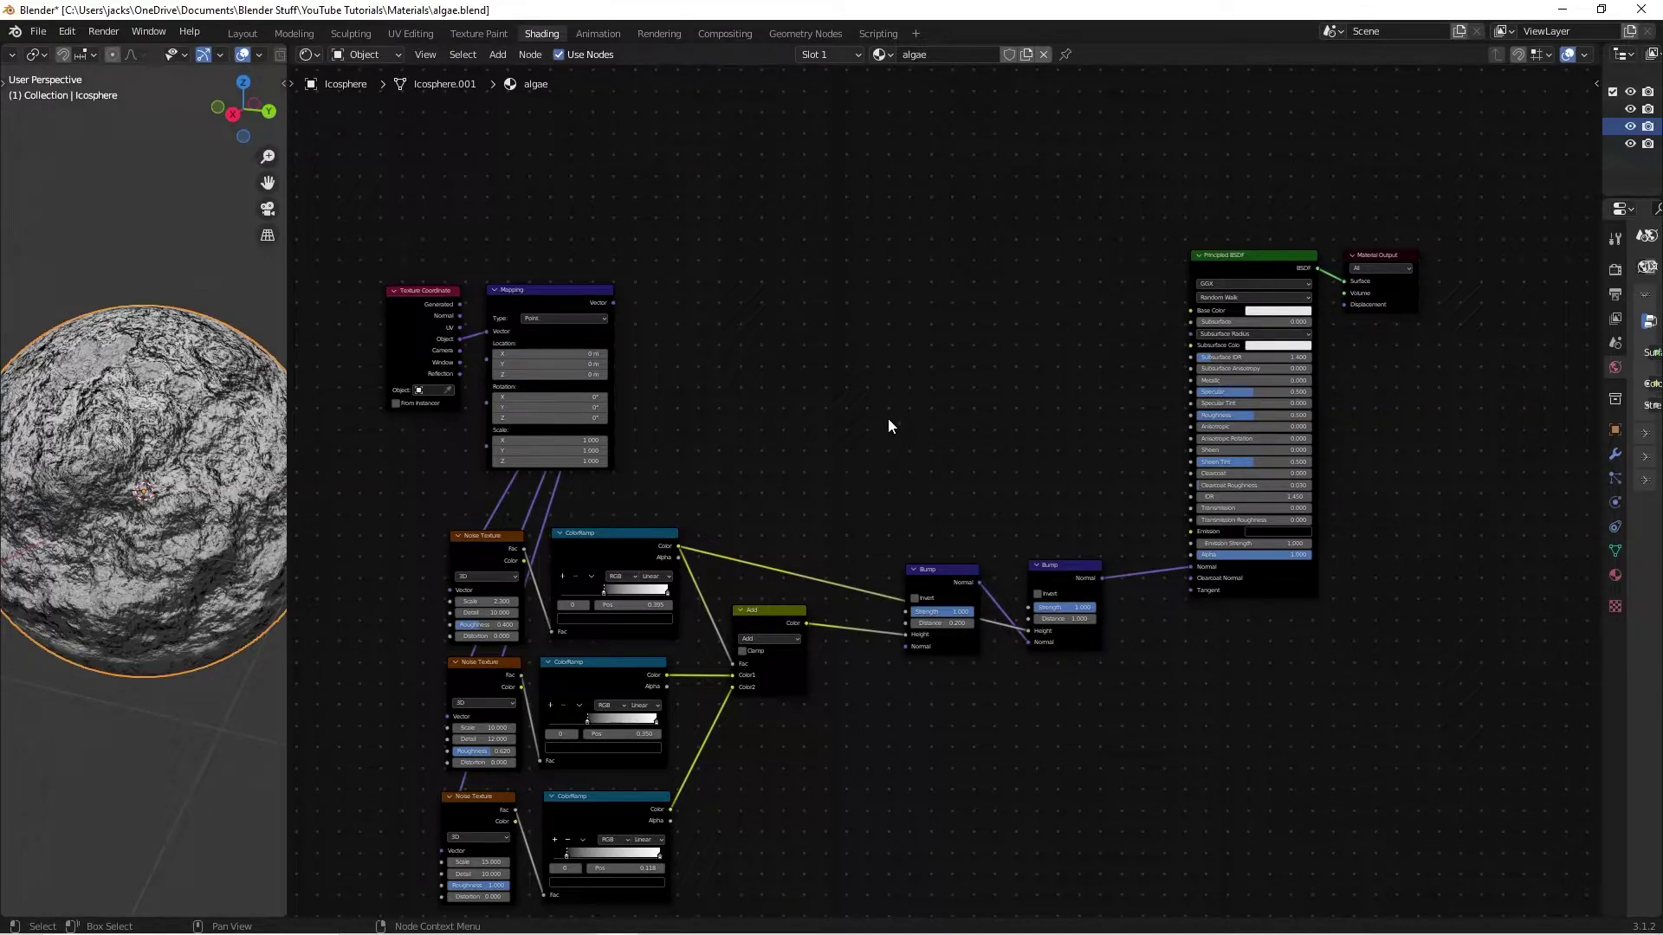
- Connect the Add node's Color output to the Roughness input of the Principled BSDF and inspect the sphere
middle_click_drag(887, 427, 838, 423)
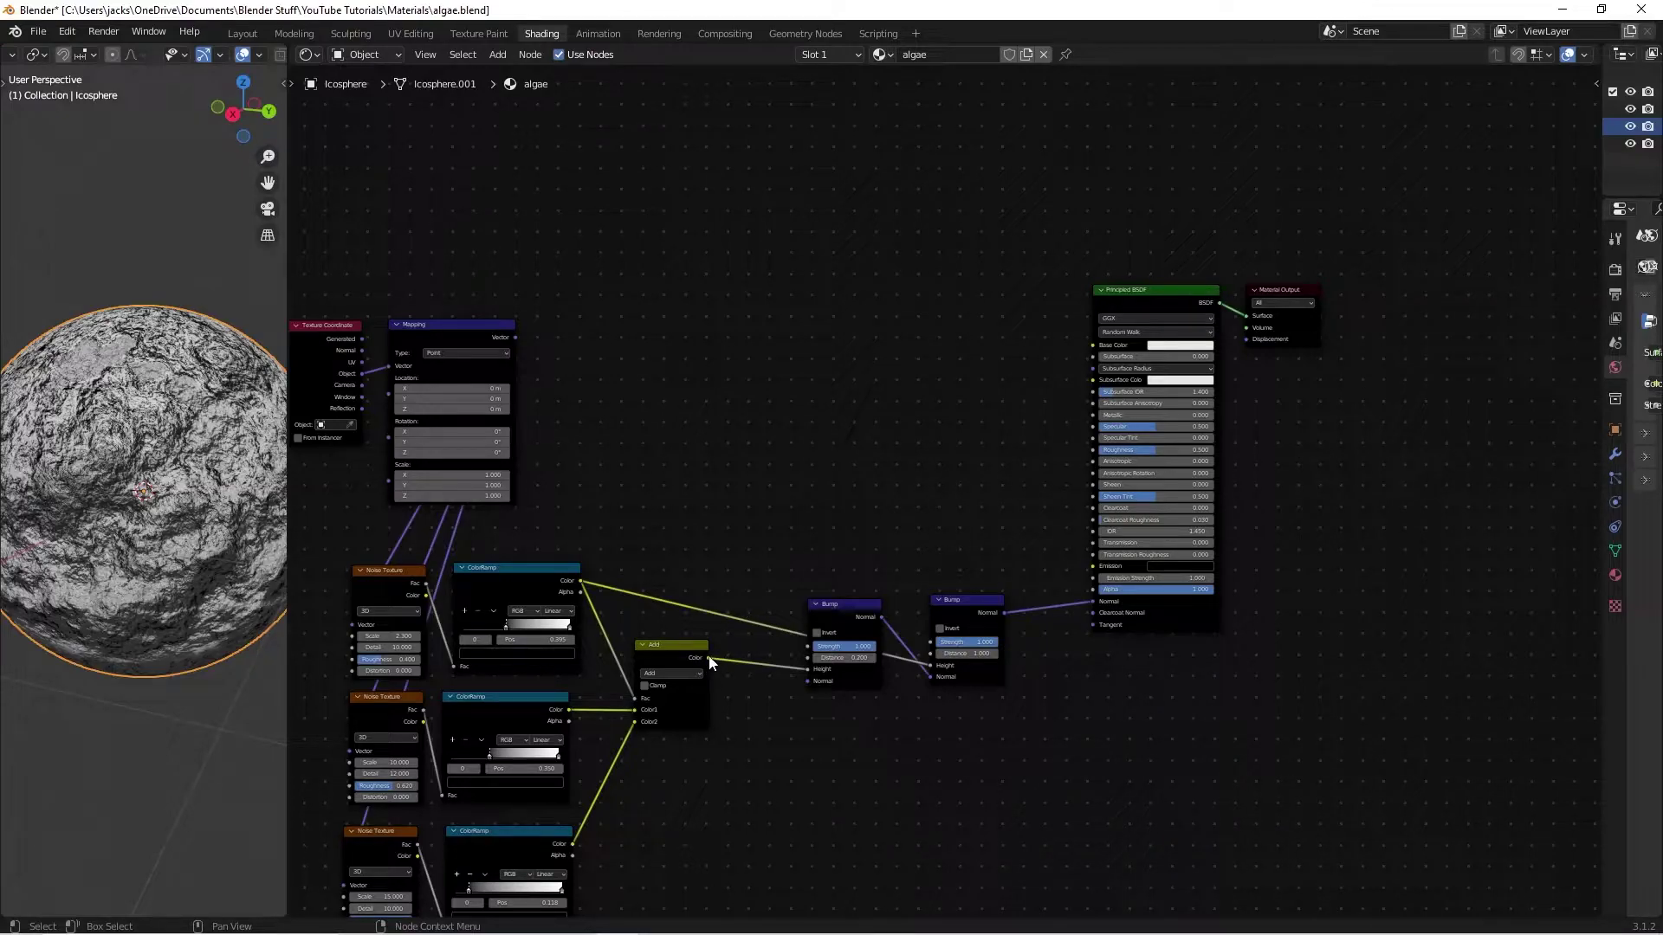
left_click_drag(711, 661, 849, 515)
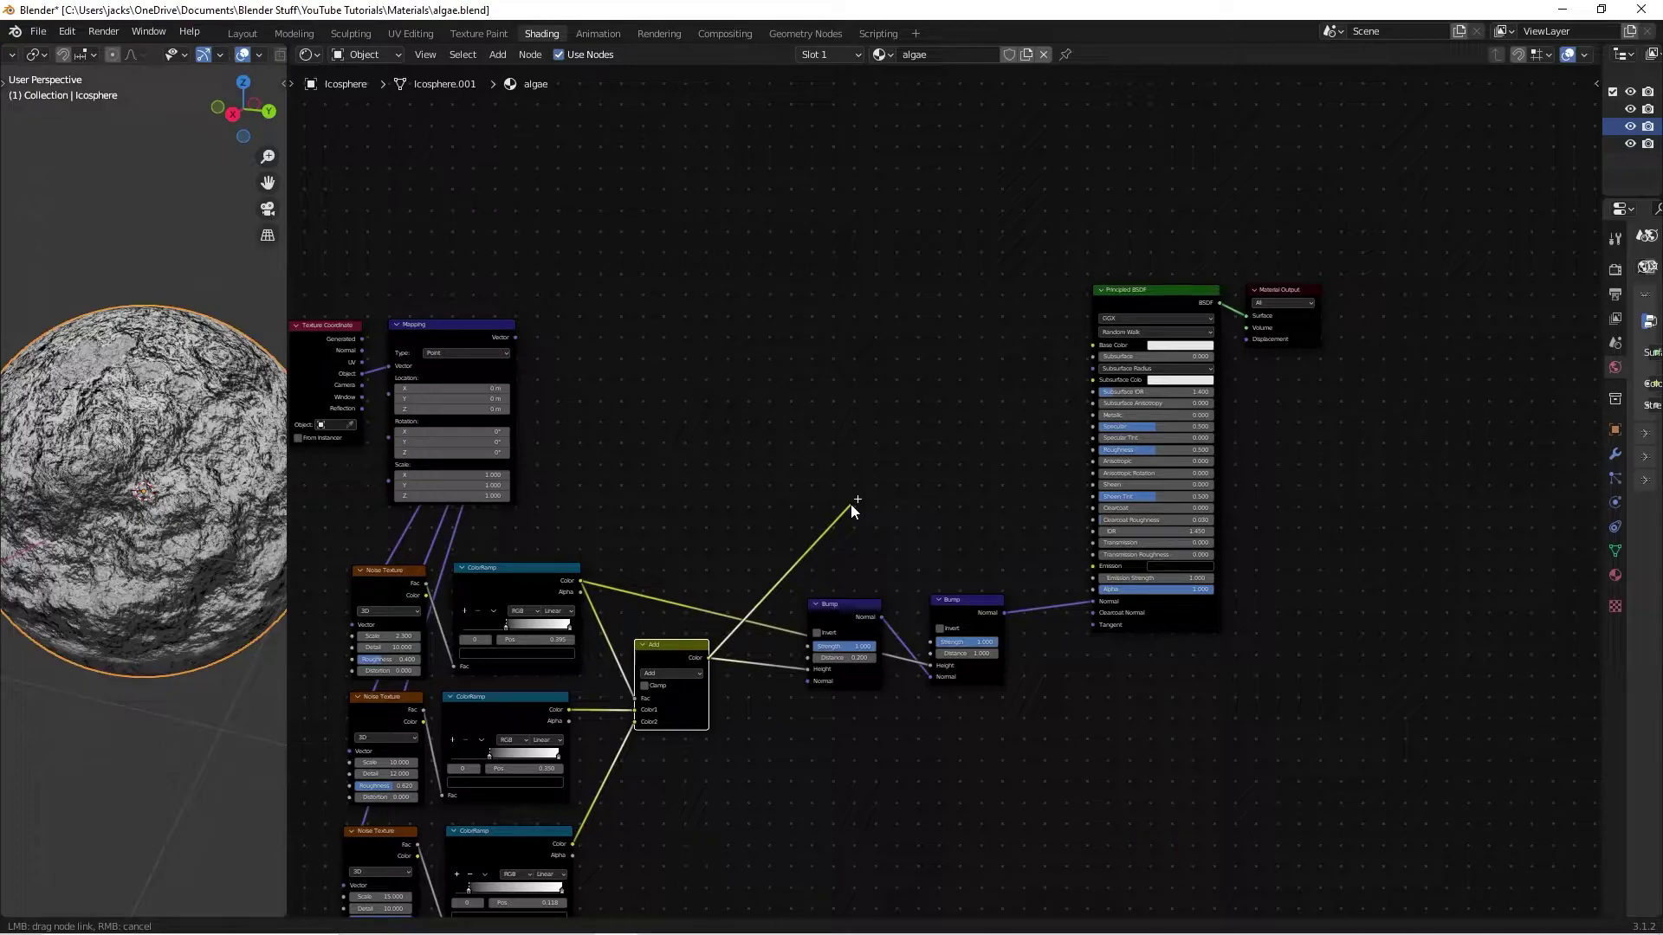
left_click_drag(850, 504, 1093, 449)
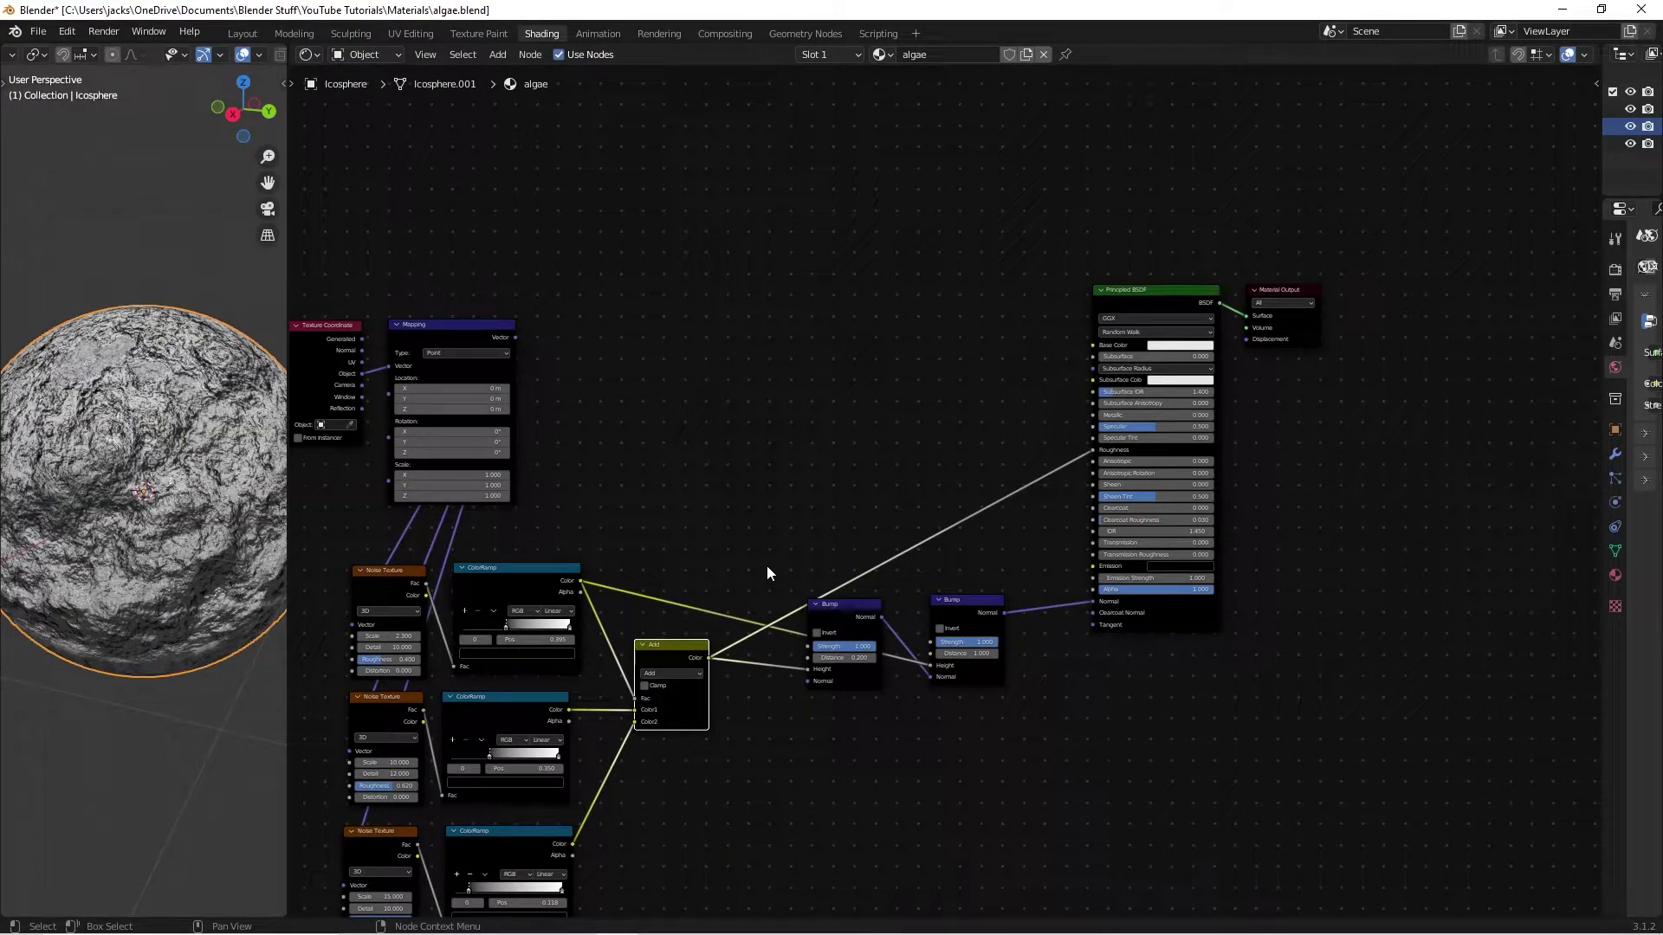
mouse_move(173, 433)
middle_mouse_down()
mouse_move(202, 485)
mouse_move(226, 485)
mouse_move(174, 490)
middle_mouse_up()
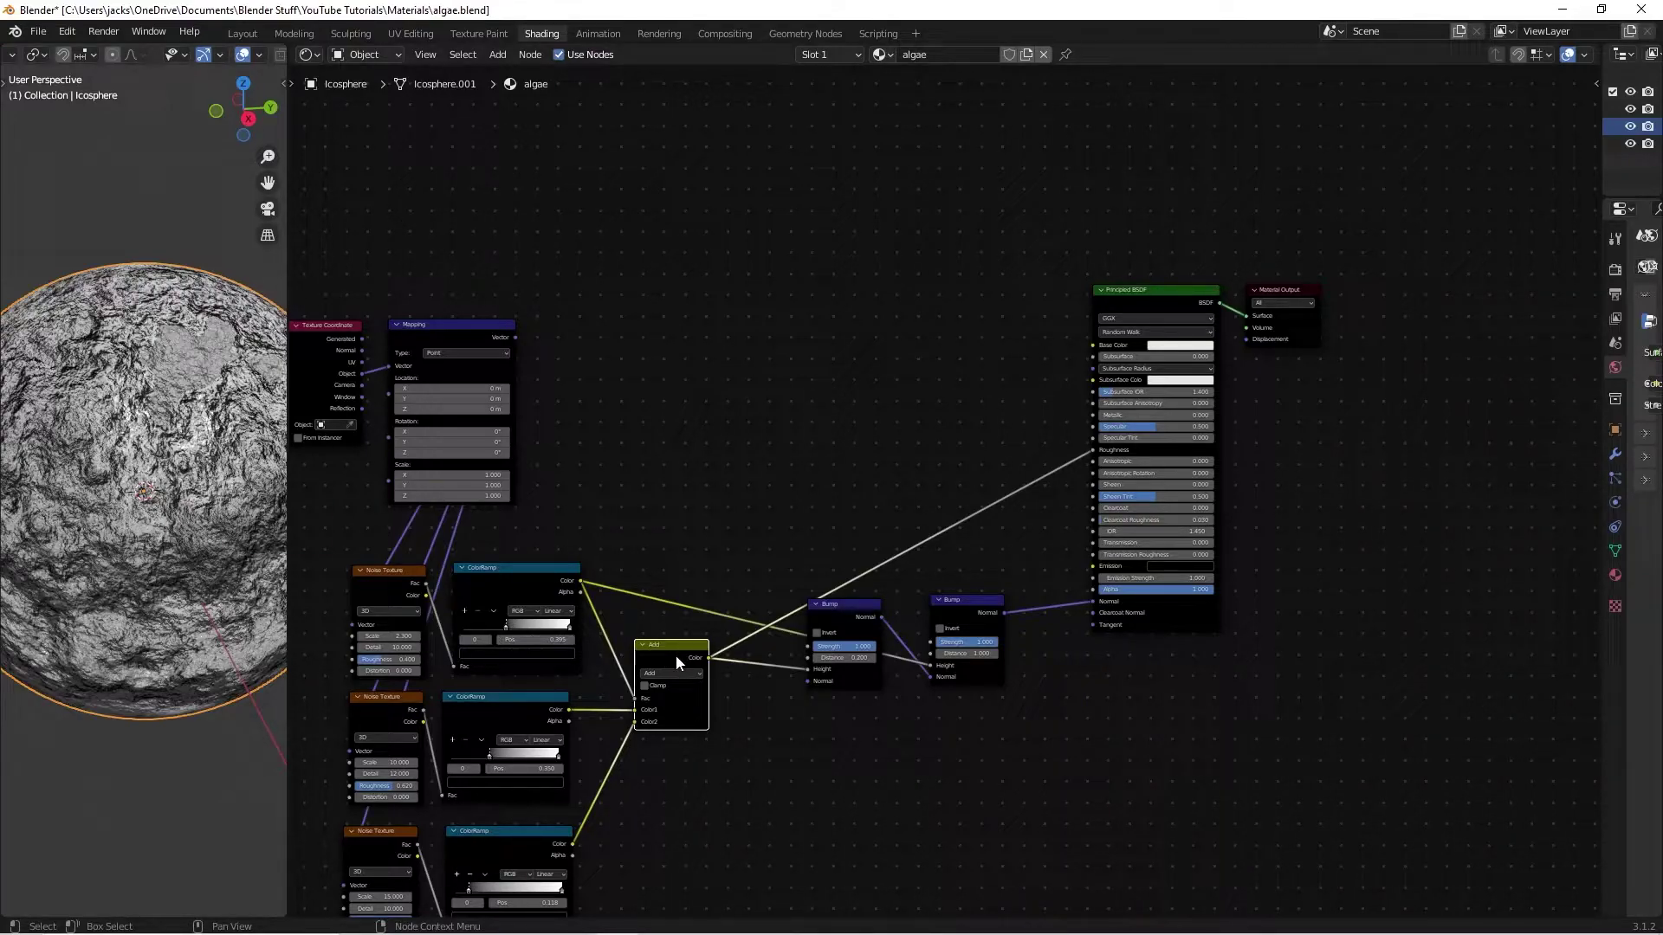
- Move the Add node slightly up and closer to the first Bump node, and save the file
left_click_drag(676, 657, 696, 635)
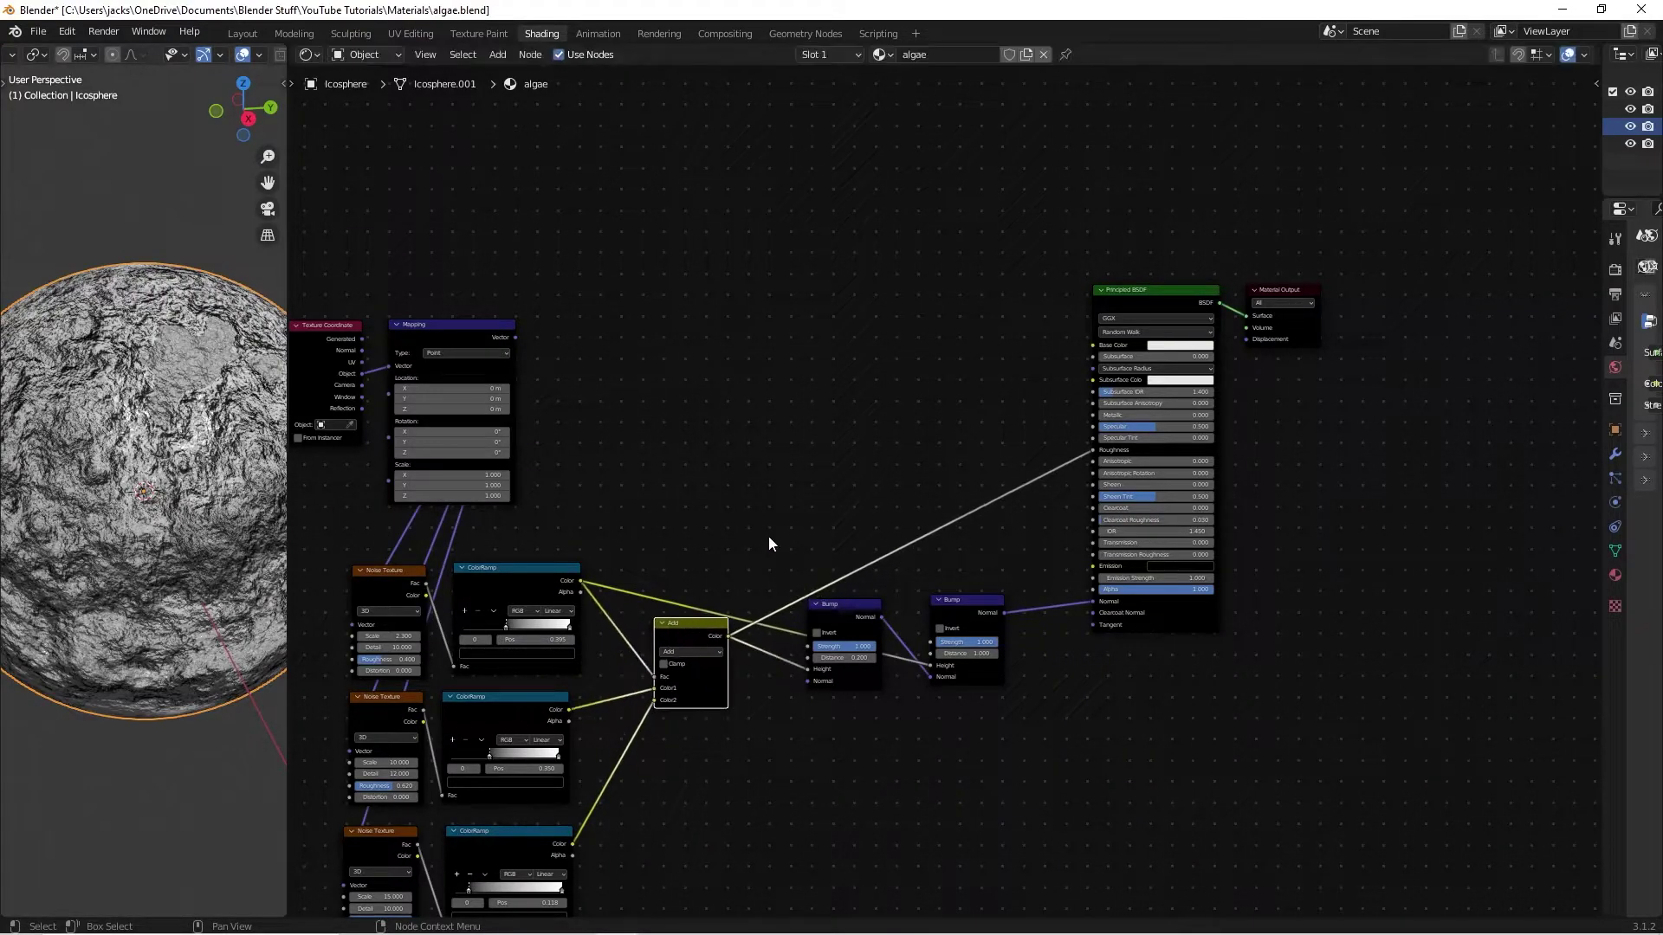
left_click(767, 536)
key("ctrl+s")
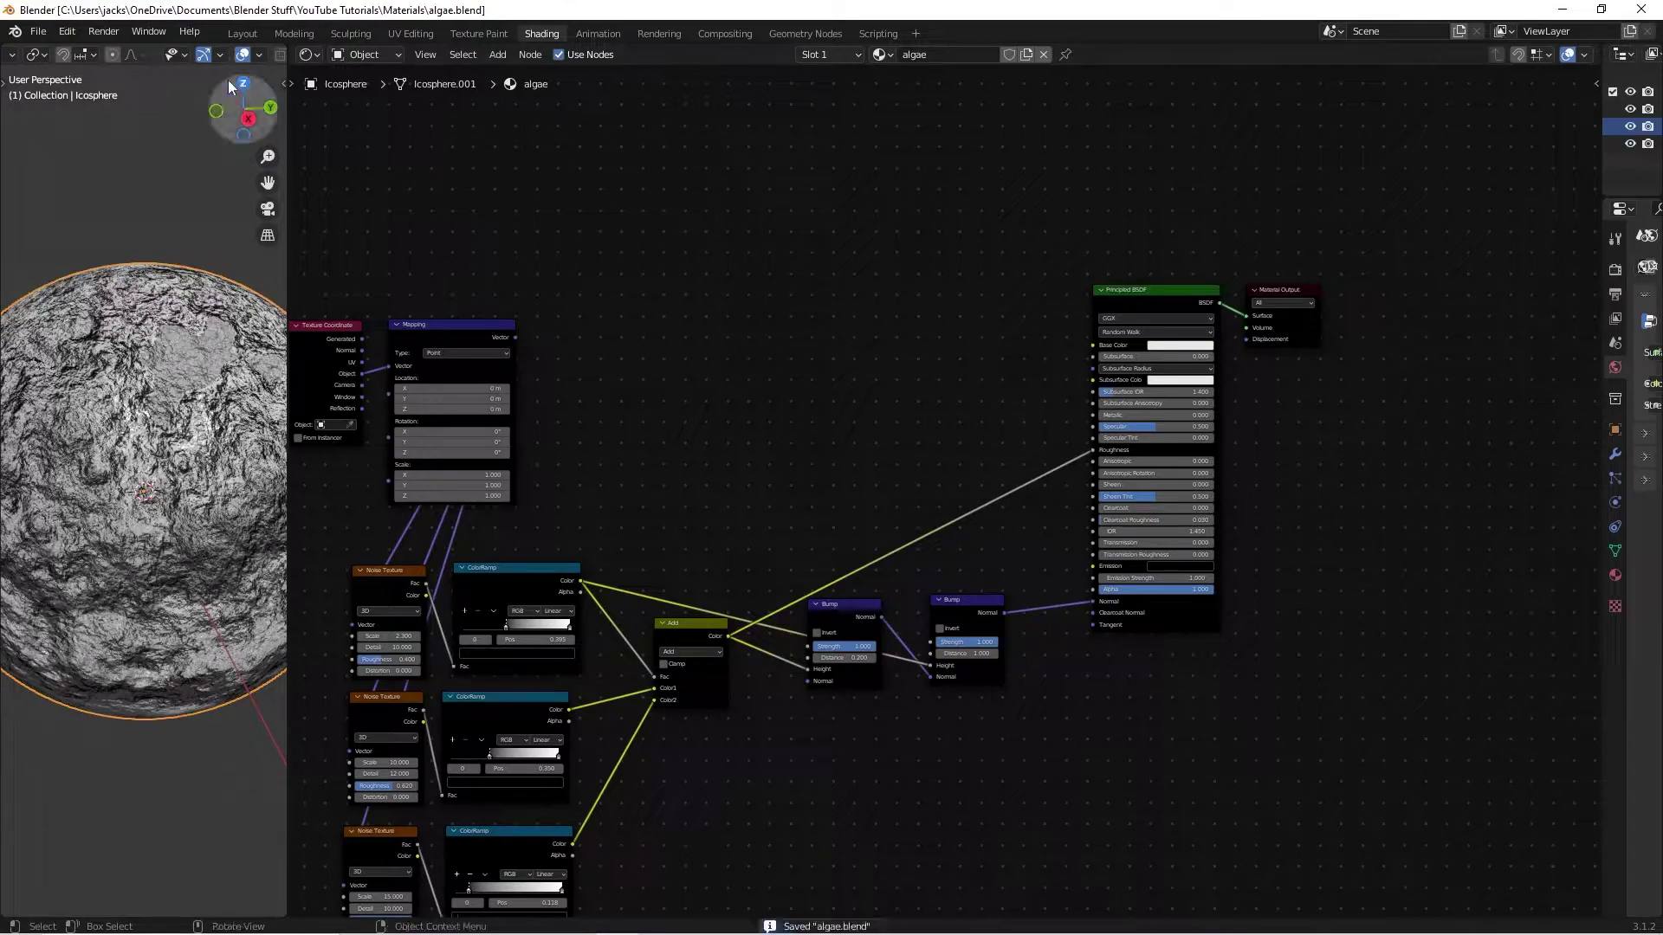
- Check the View Transform and Look settings under Color Management in the Layout workspace, and return to the Shading workspace
left_click(255, 36)
scroll(1495, 691, "down", 4)
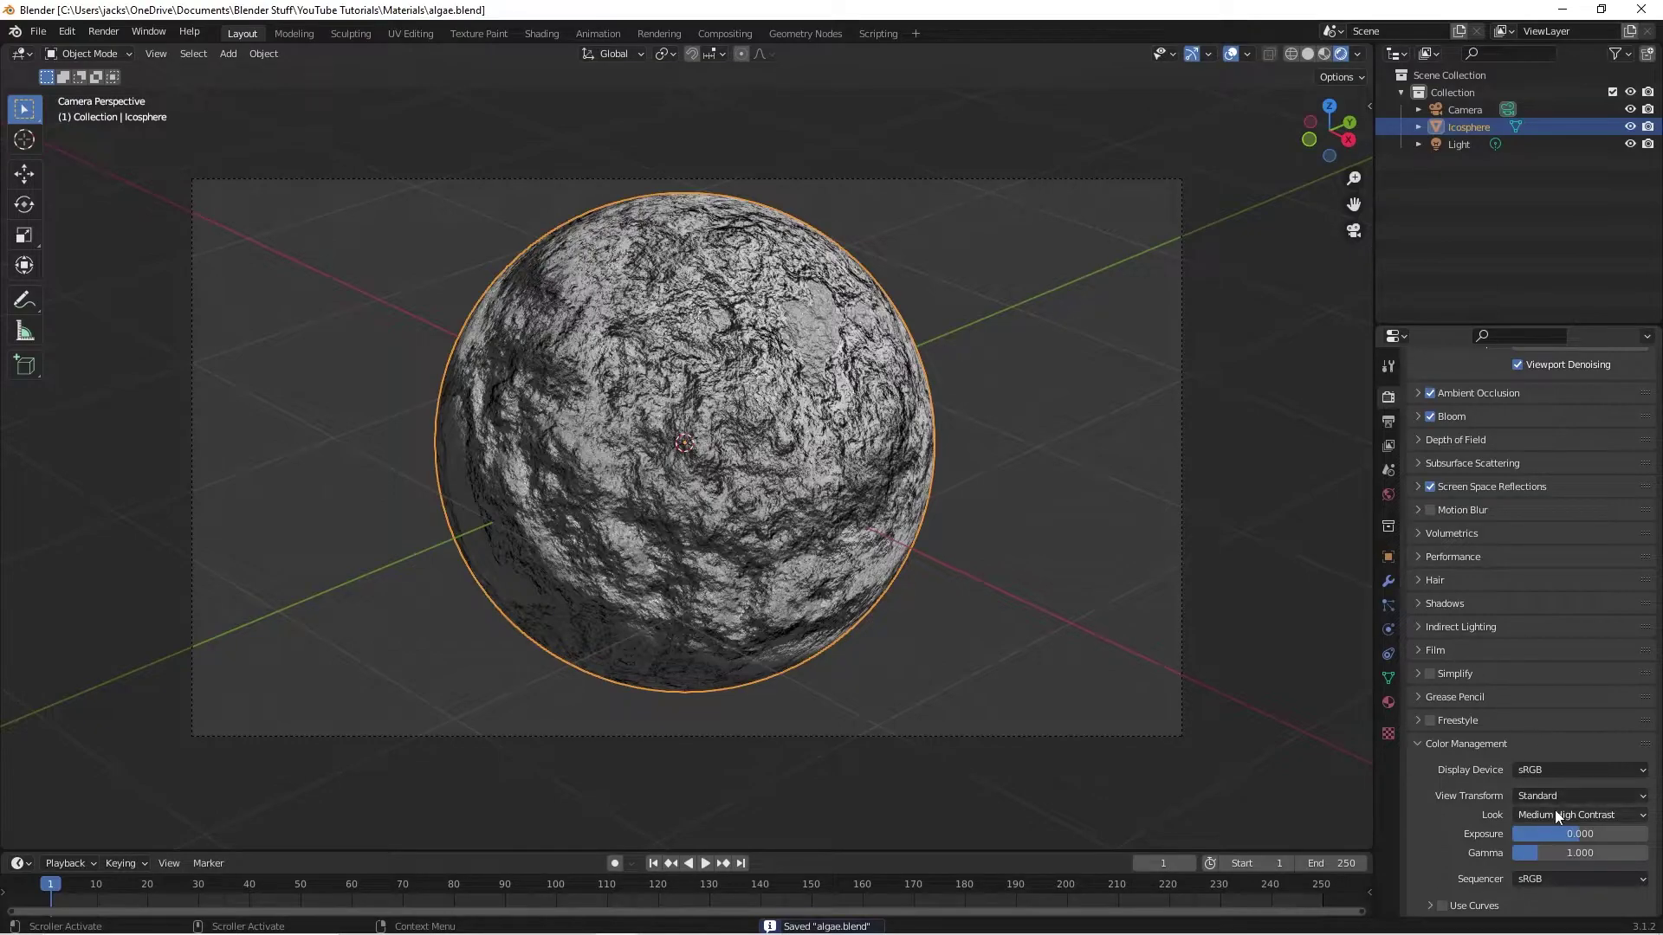
left_click(1551, 792)
left_click(1551, 791)
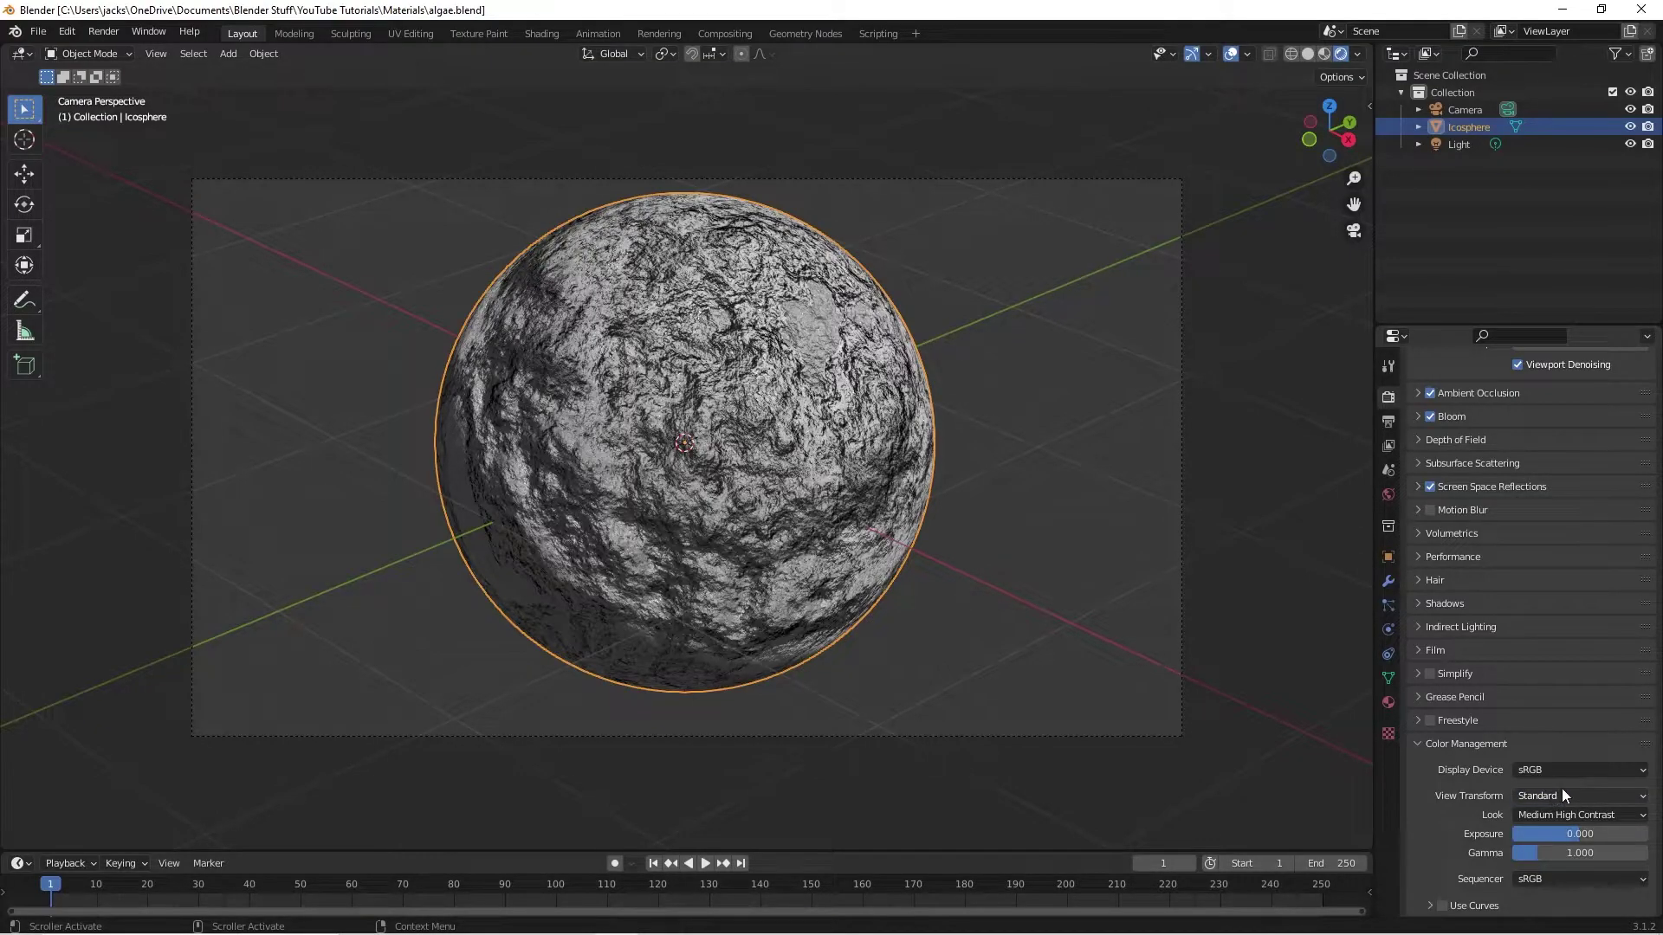
left_click(535, 35)
- Enable Clamp on the Add node that mixes the noise layers and save the file
left_click(676, 665)
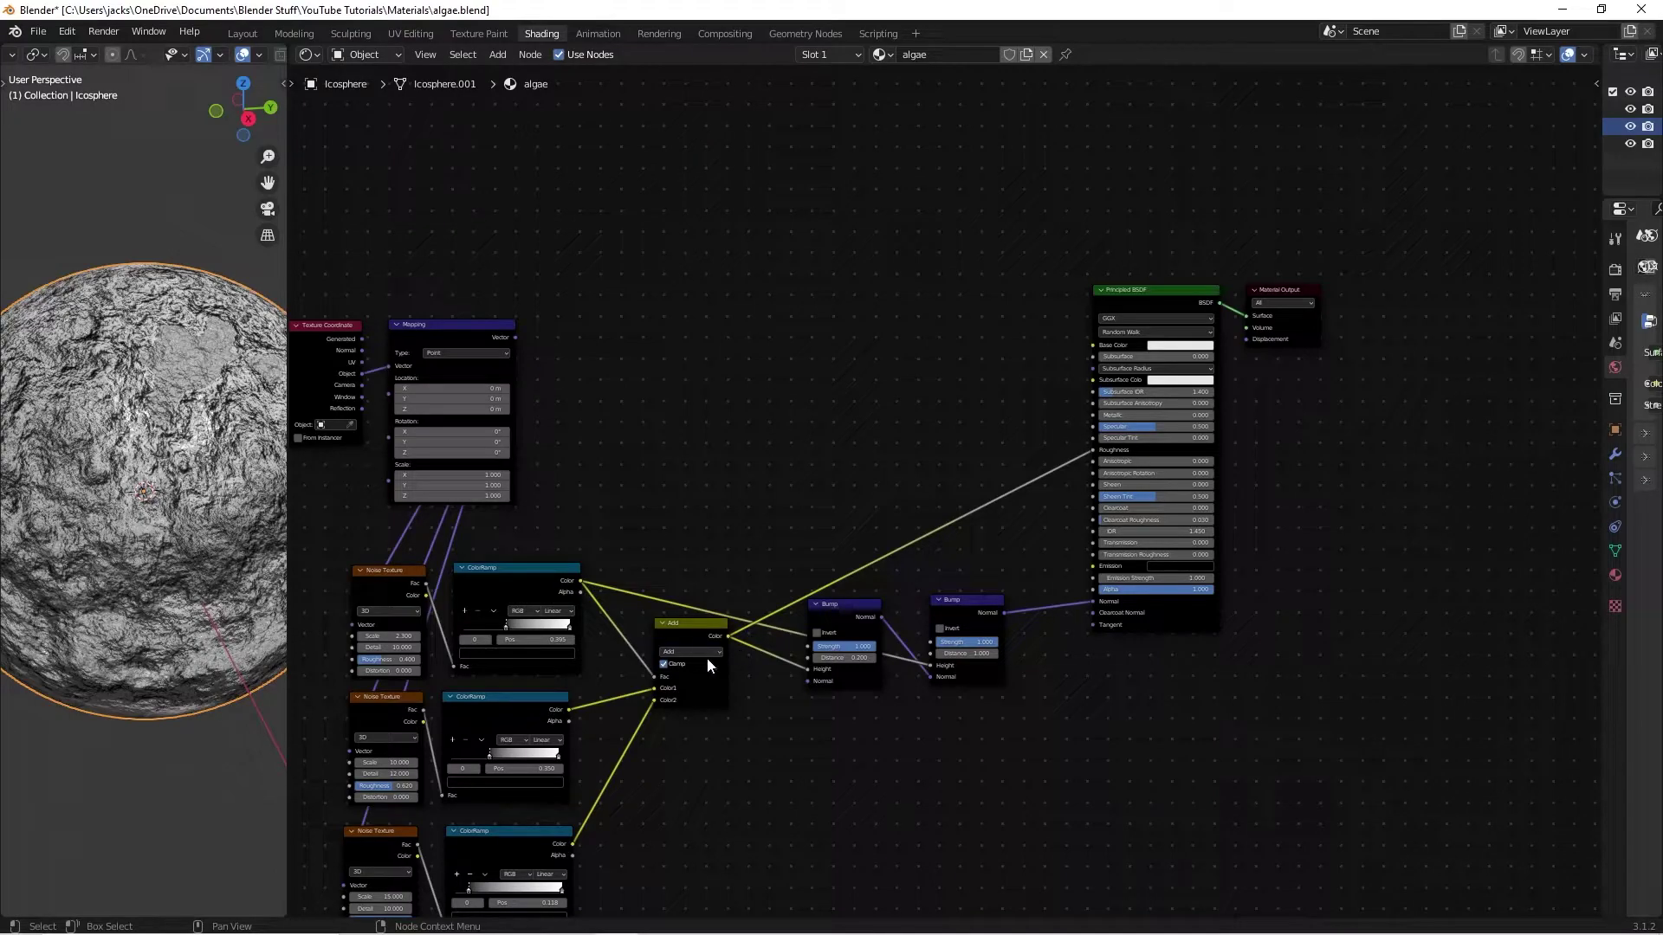
left_click(664, 664)
middle_click_drag(745, 529, 806, 492)
key("ctrl+s")
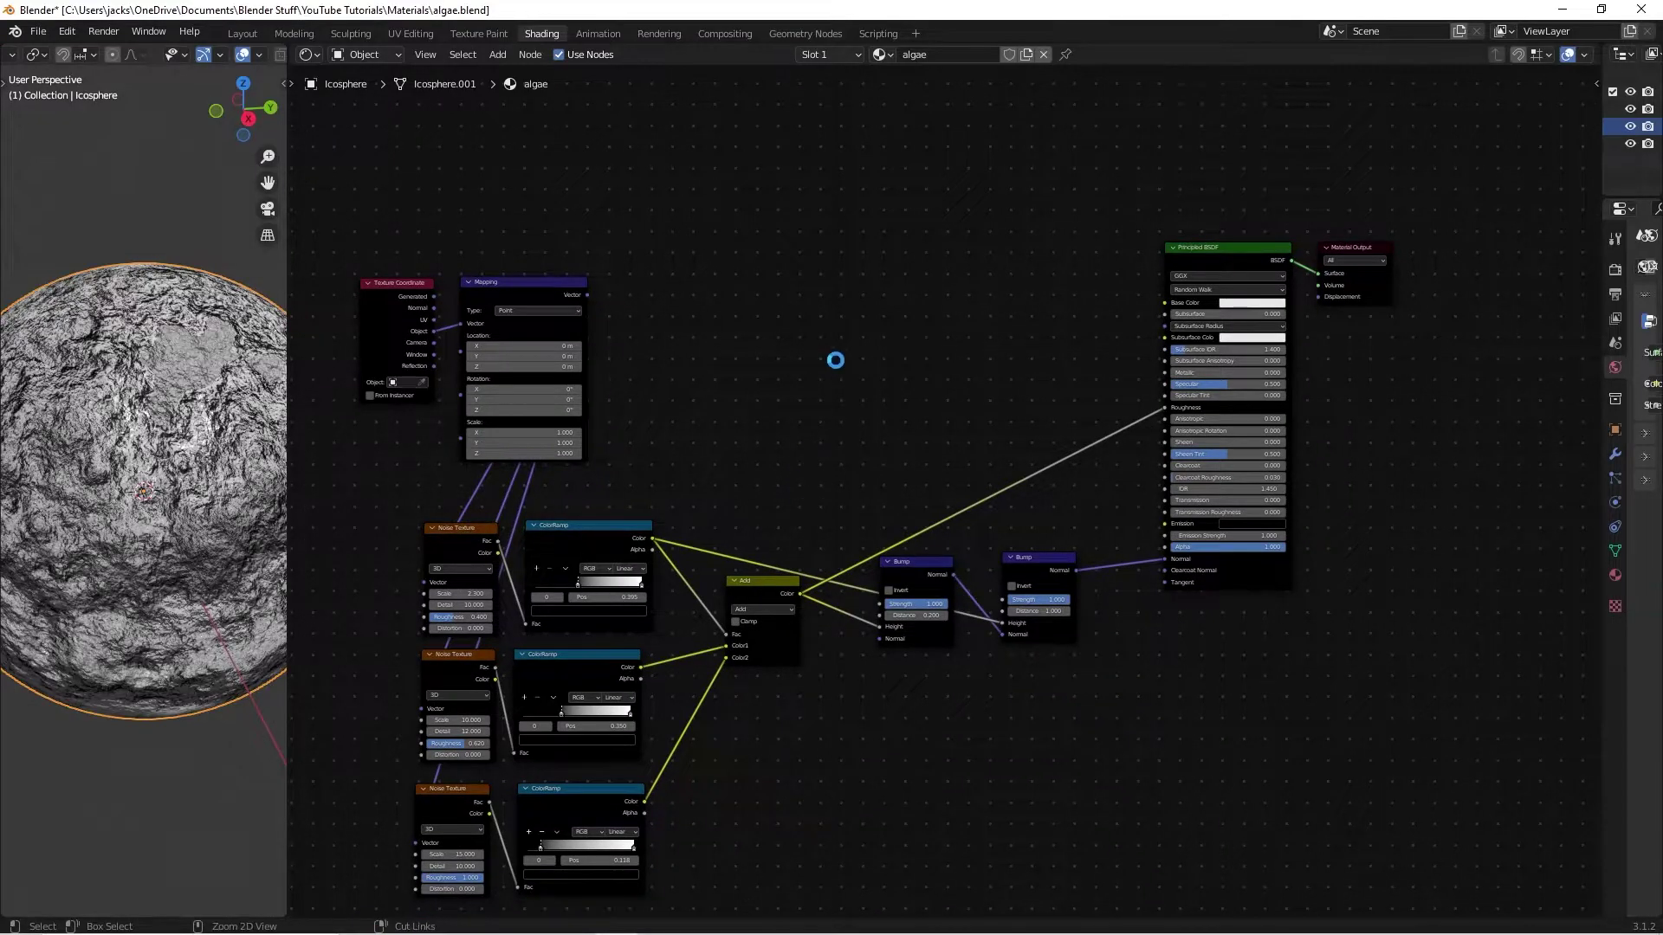
scroll(779, 550, "up", 2)
middle_click_drag(805, 552, 898, 499)
scroll(864, 542, "down", 1)
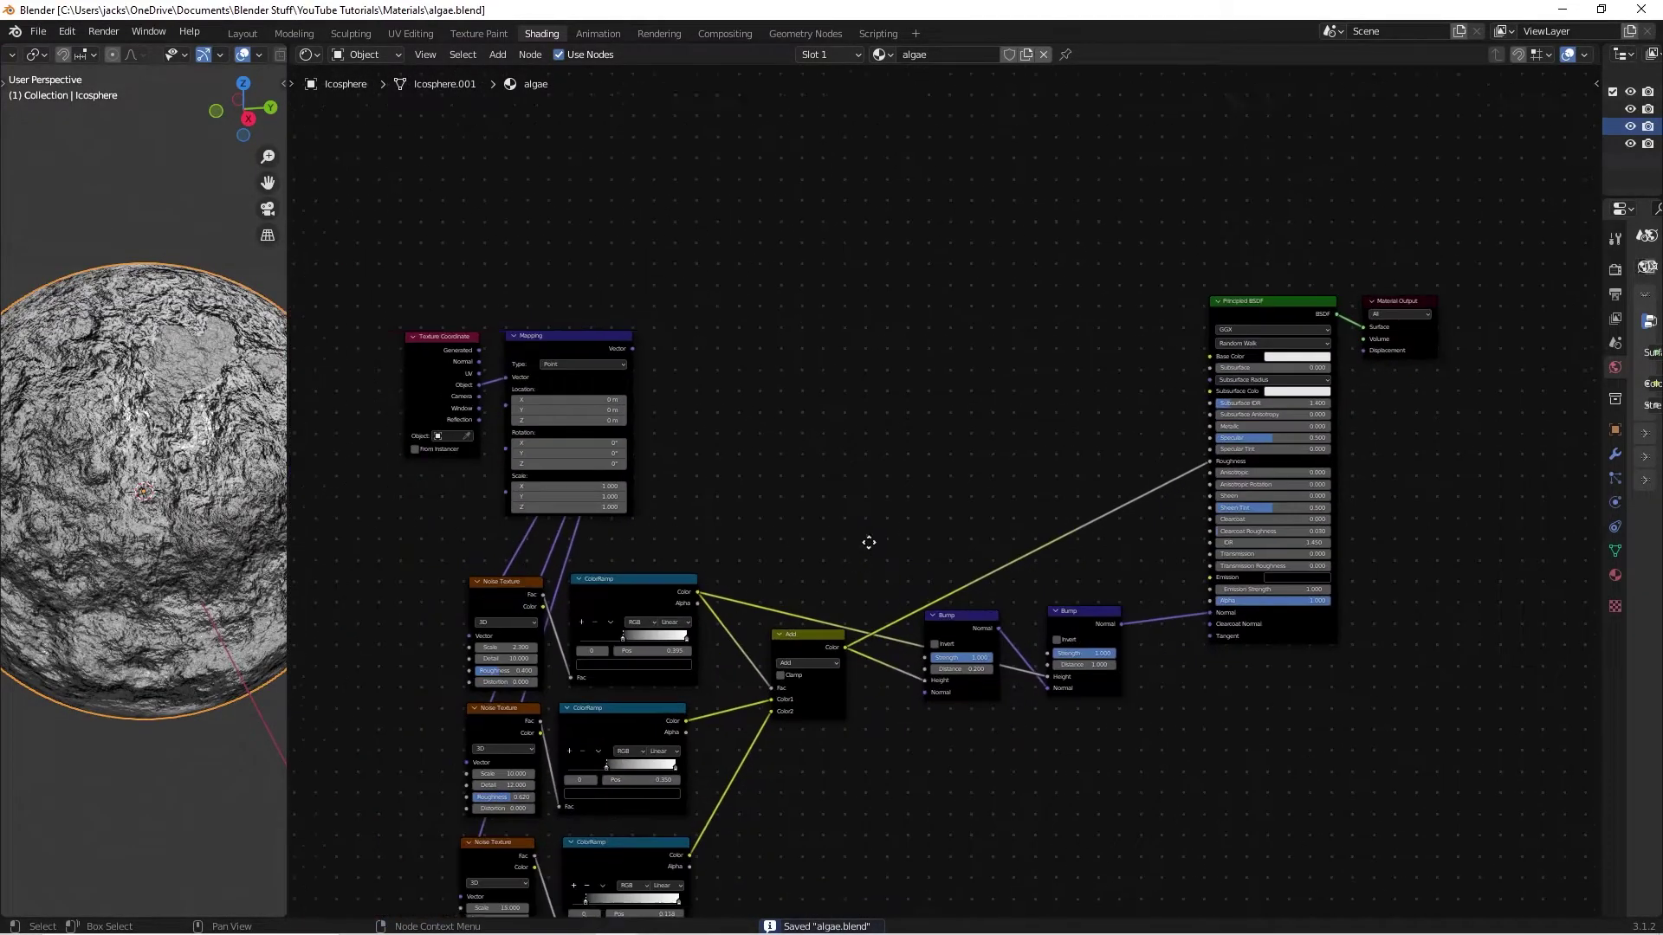
scroll(798, 719, "up", 1)
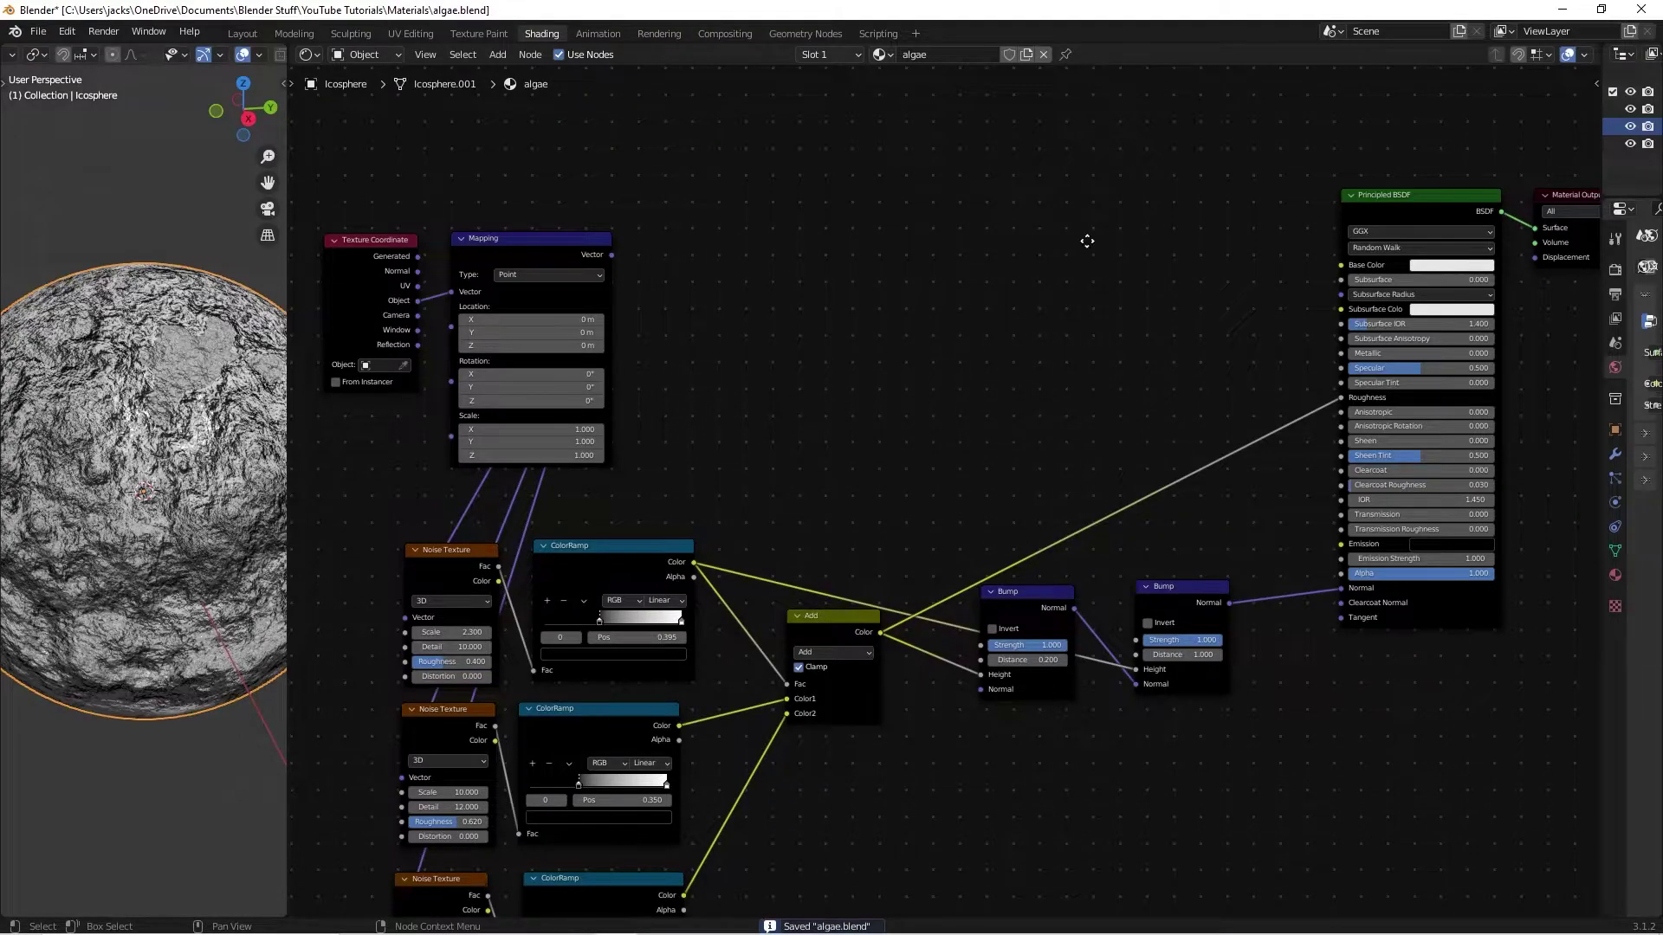
middle_click_drag(874, 240, 820, 464)
key("ctrl+s")
- Add a Noise Texture node in the empty area above and beside the Mapping node
scroll(820, 441, "up", 2)
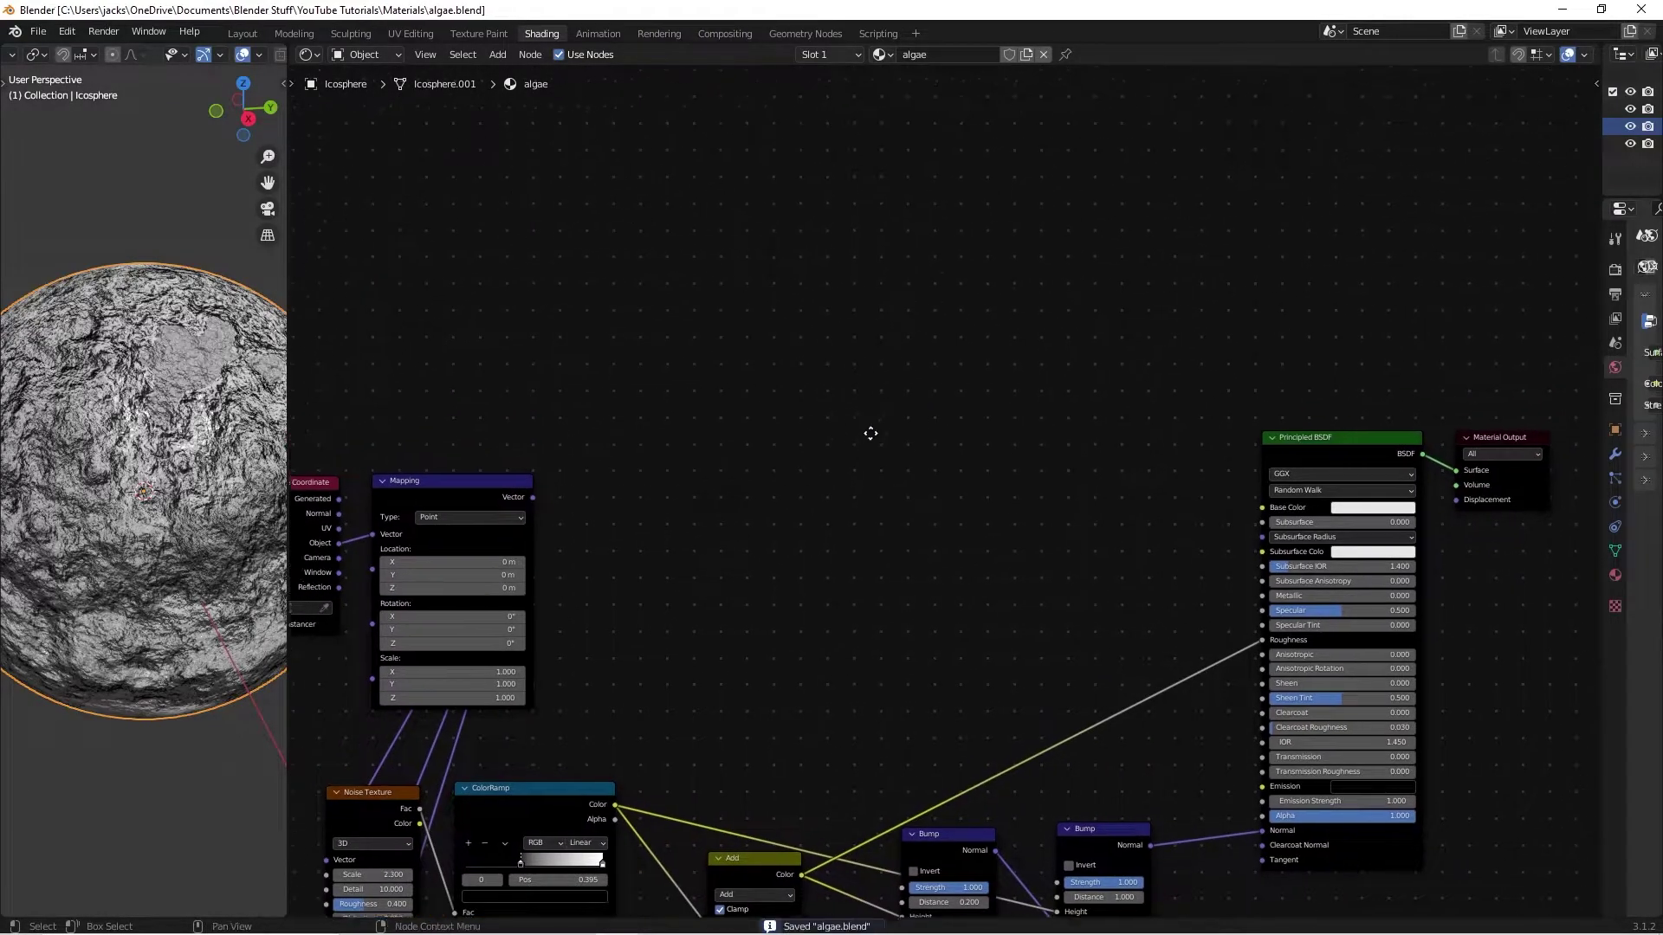
scroll(866, 450, "up", 1)
scroll(779, 485, "up", 2, "ctrl")
scroll(701, 490, "down", 1)
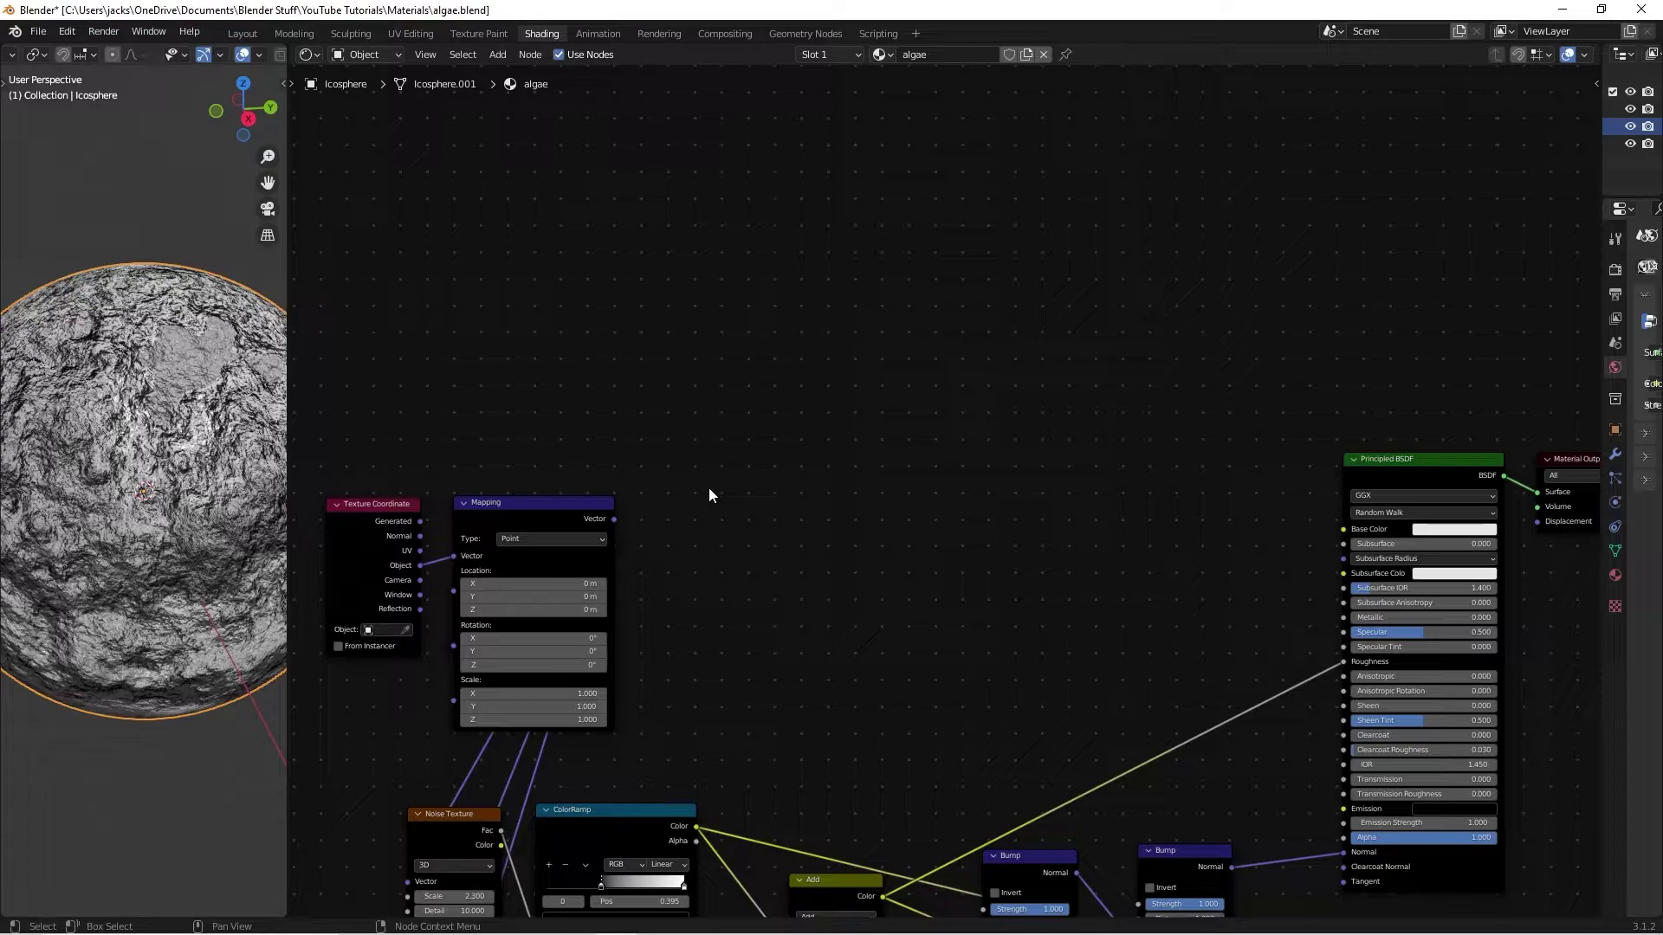
key("shift+a")
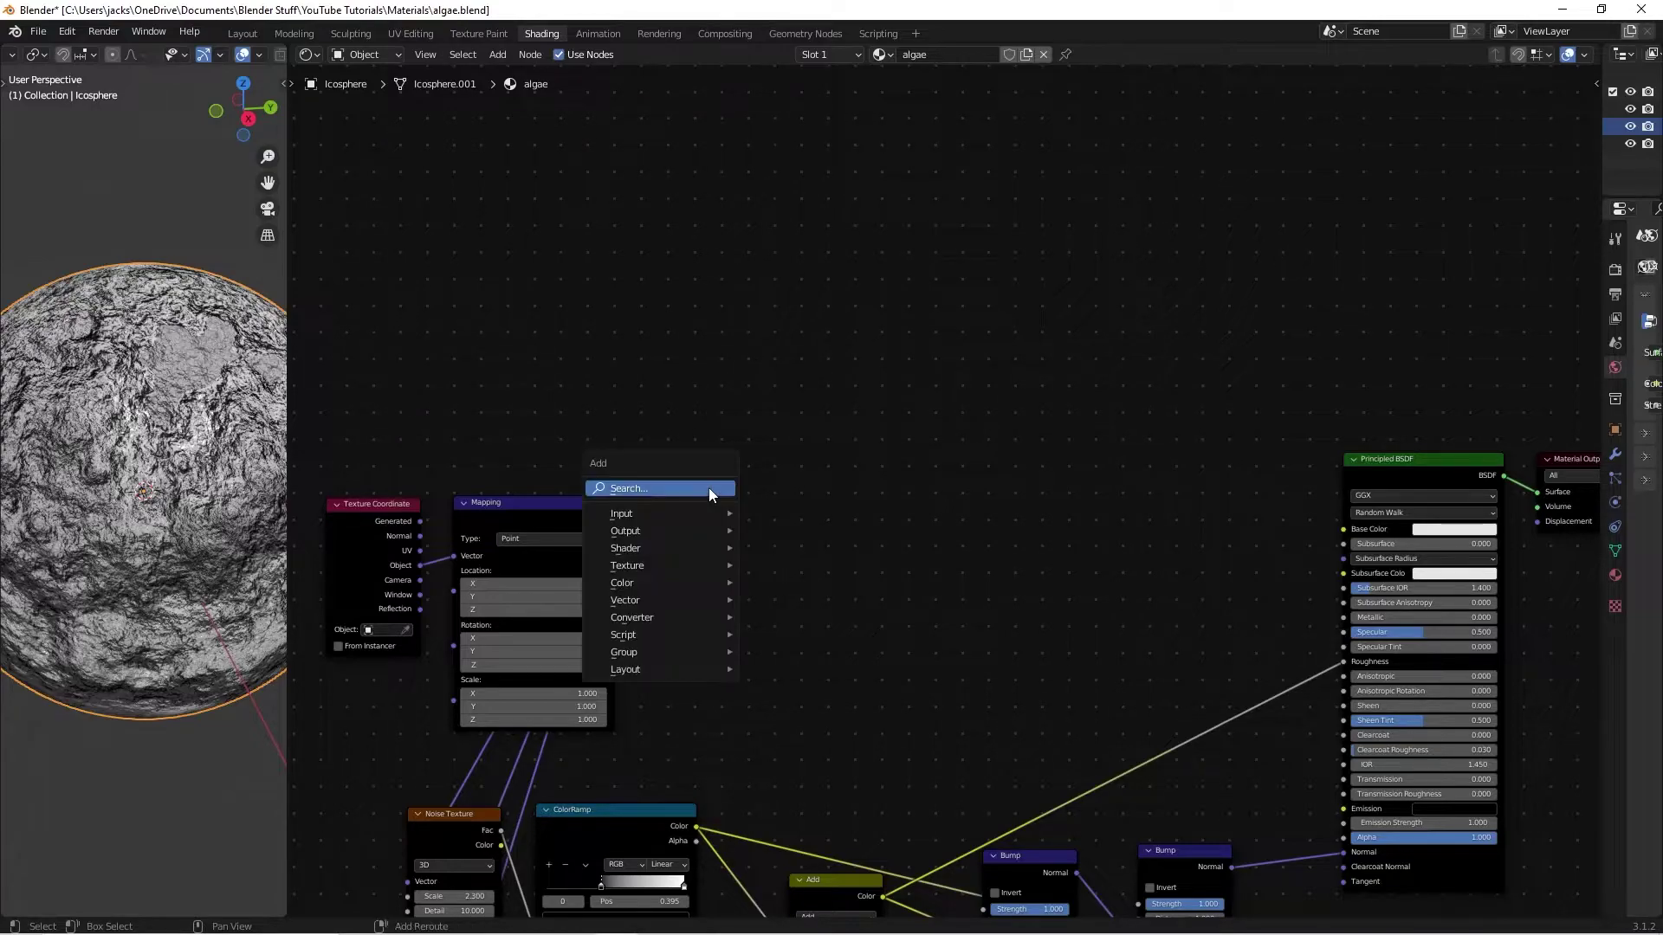
left_click(709, 487)
type("noise")
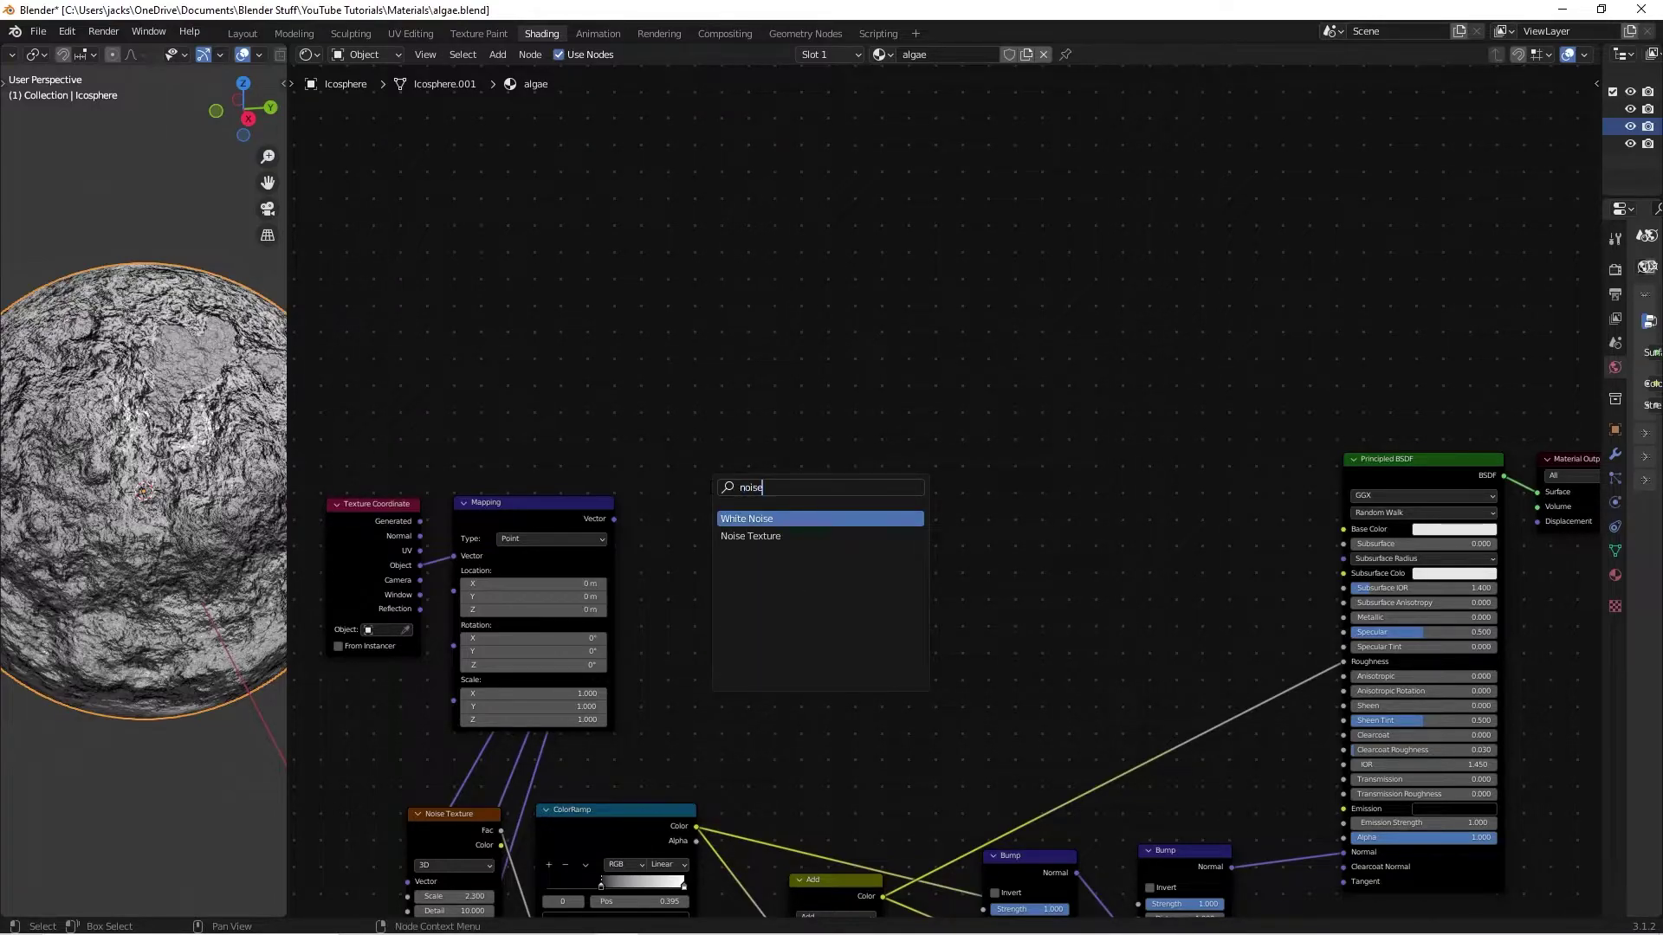
key("Down")
key("Return")
left_click(701, 295)
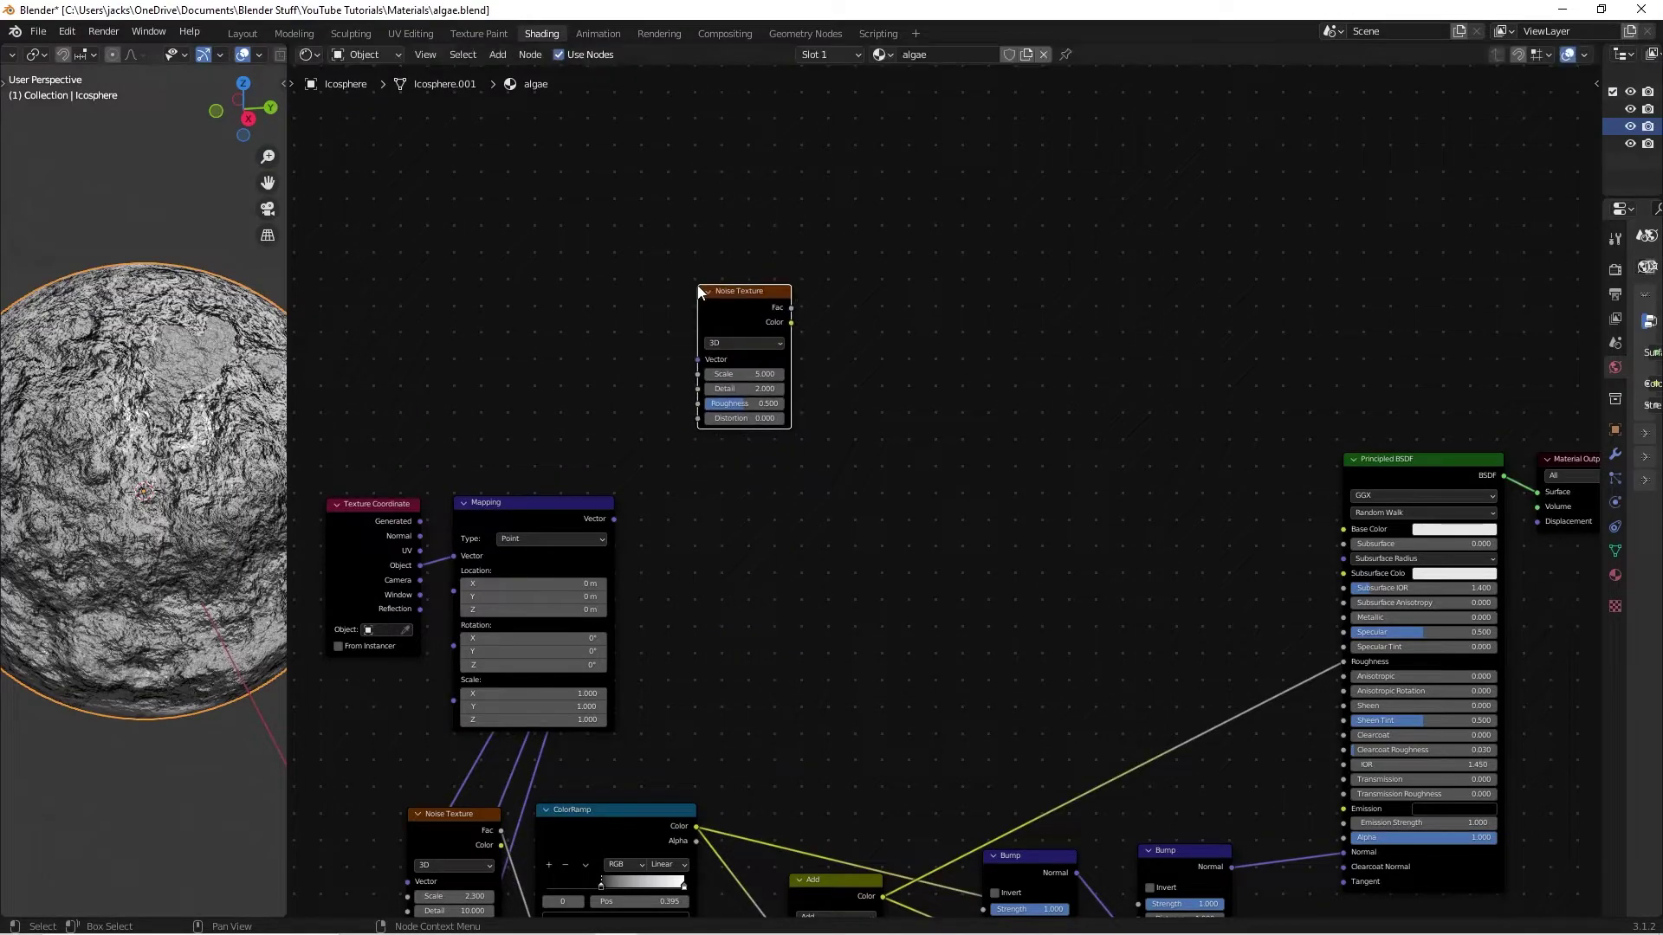
- Connect the Mapping node's Vector to the new Noise Texture and duplicate that node with its link directly below
left_click(681, 486)
left_click_drag(614, 519, 698, 362)
left_click(740, 304)
key("shift+d")
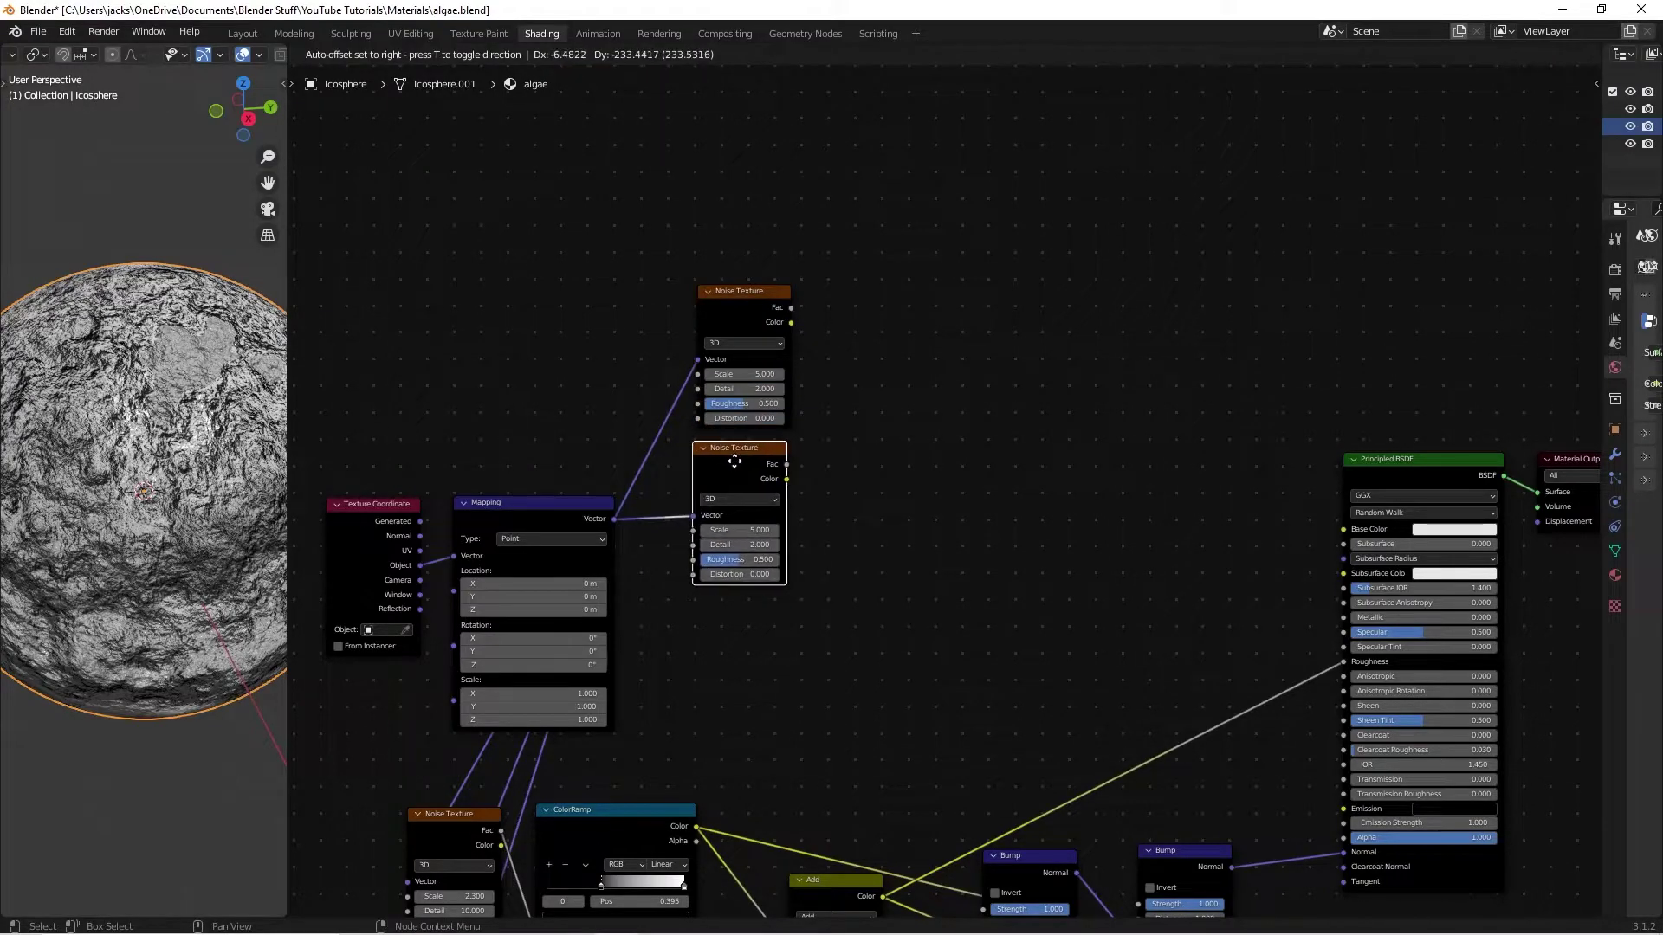
left_click(737, 459)
left_click(832, 485)
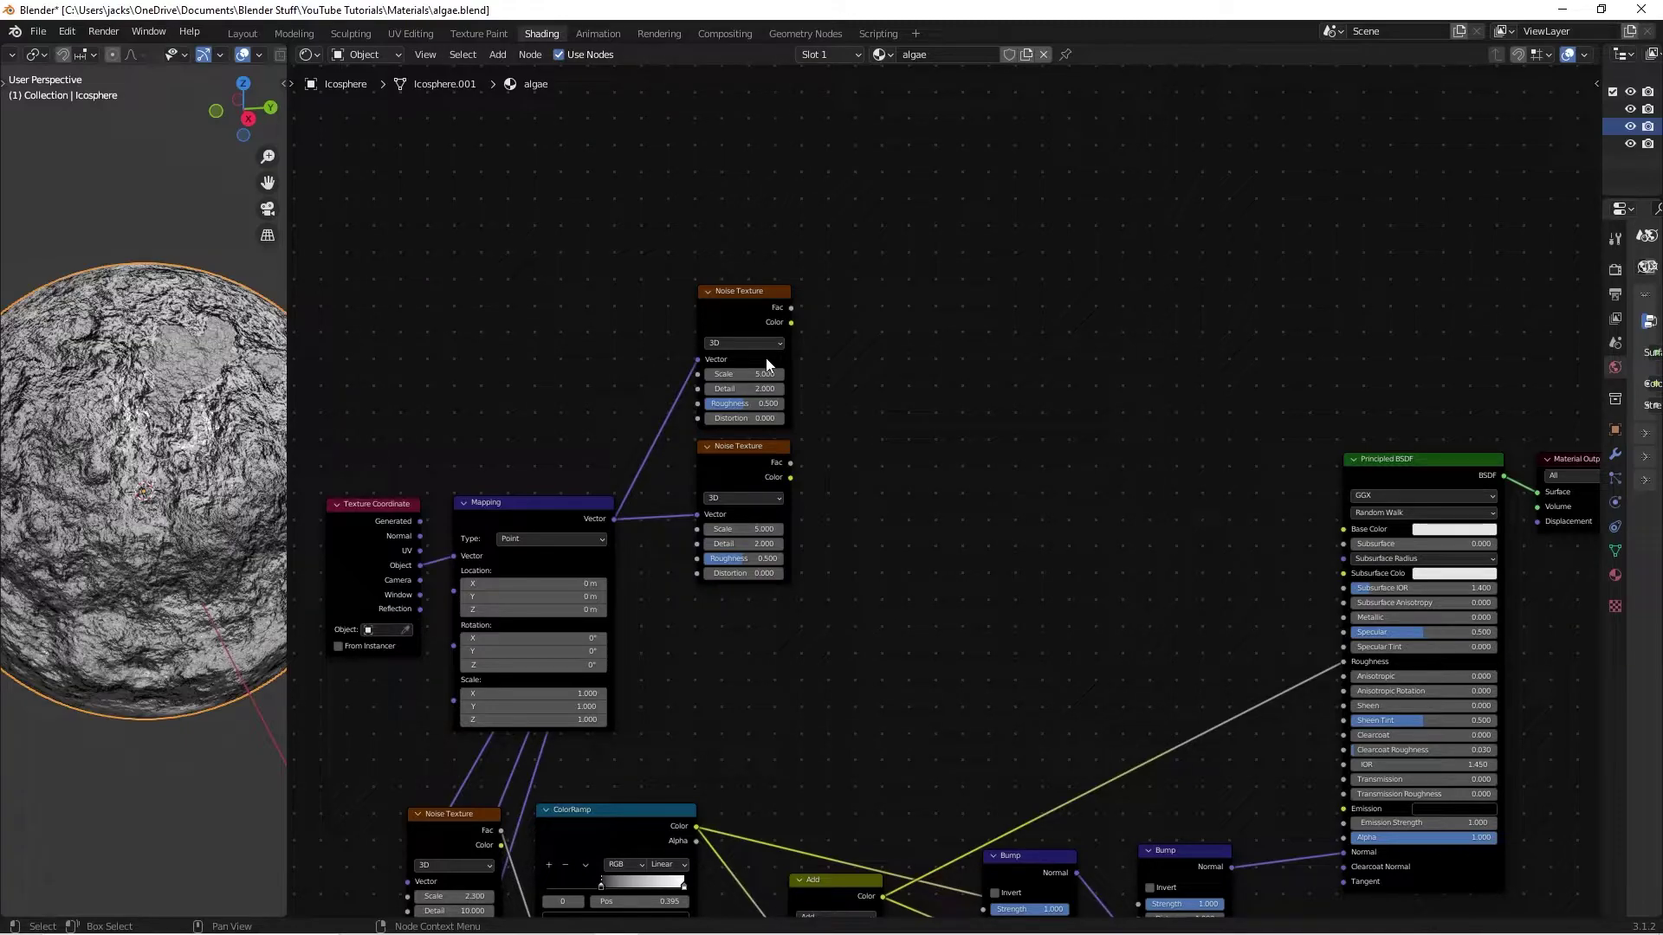
- Set the upper new Noise Texture's Detail to 12, keep its Roughness at 0.5 and preview it on the sphere
left_click(734, 389)
type("12")
key("Return")
left_click(749, 319, "ctrl+shift")
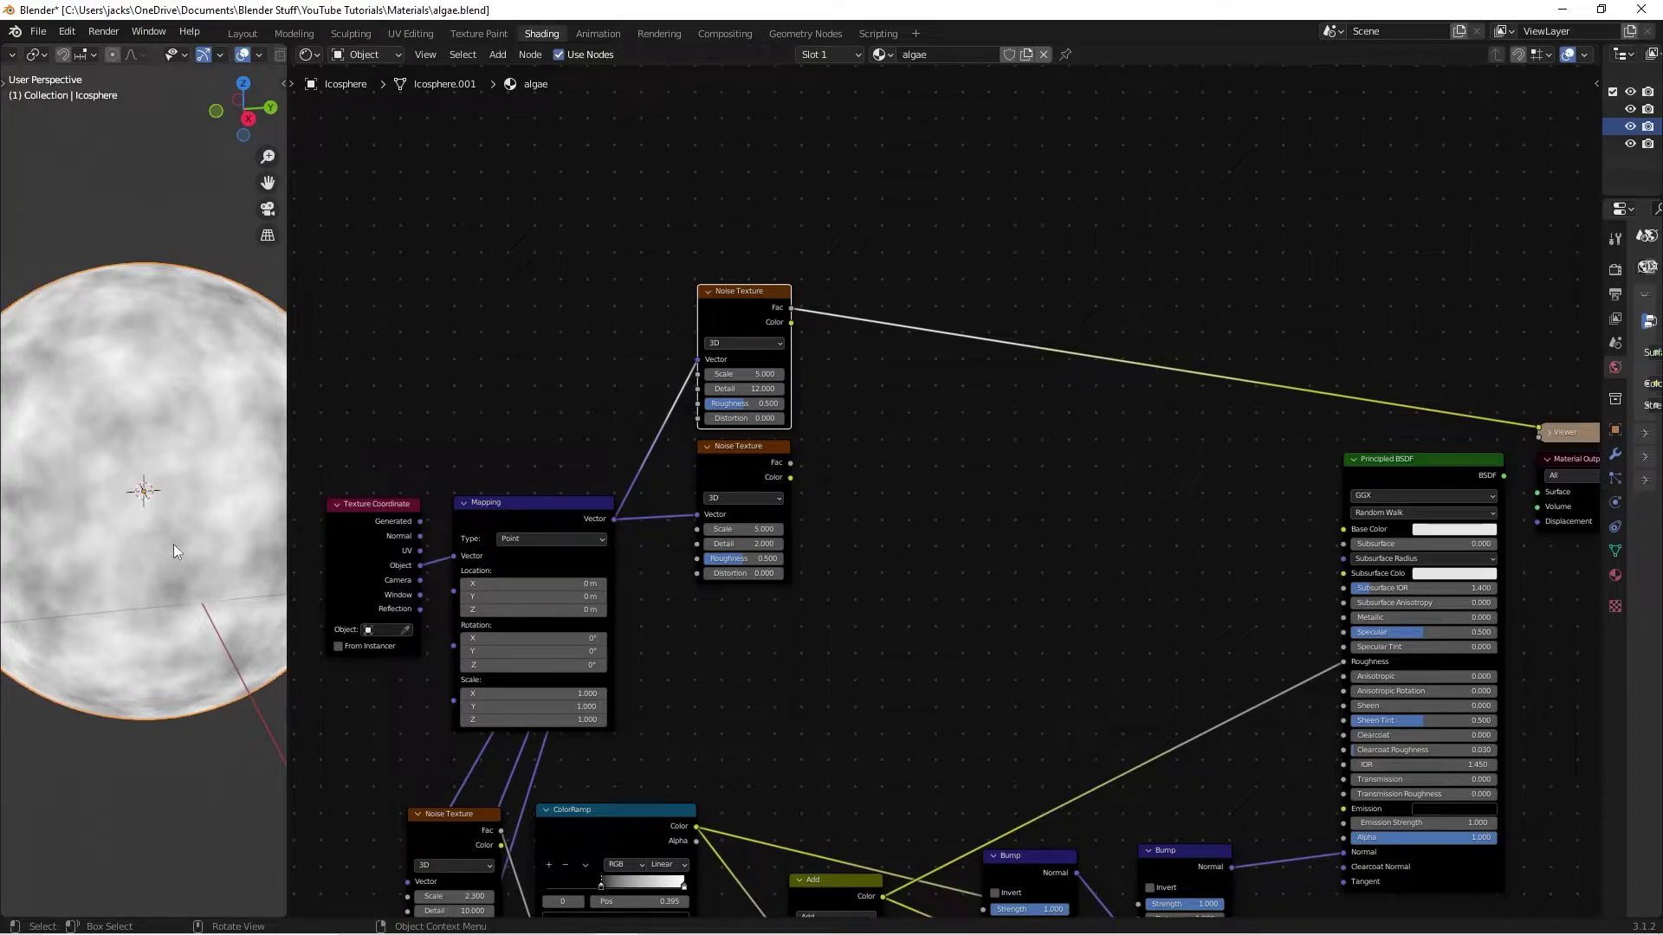
middle_click_drag(88, 512, 222, 512)
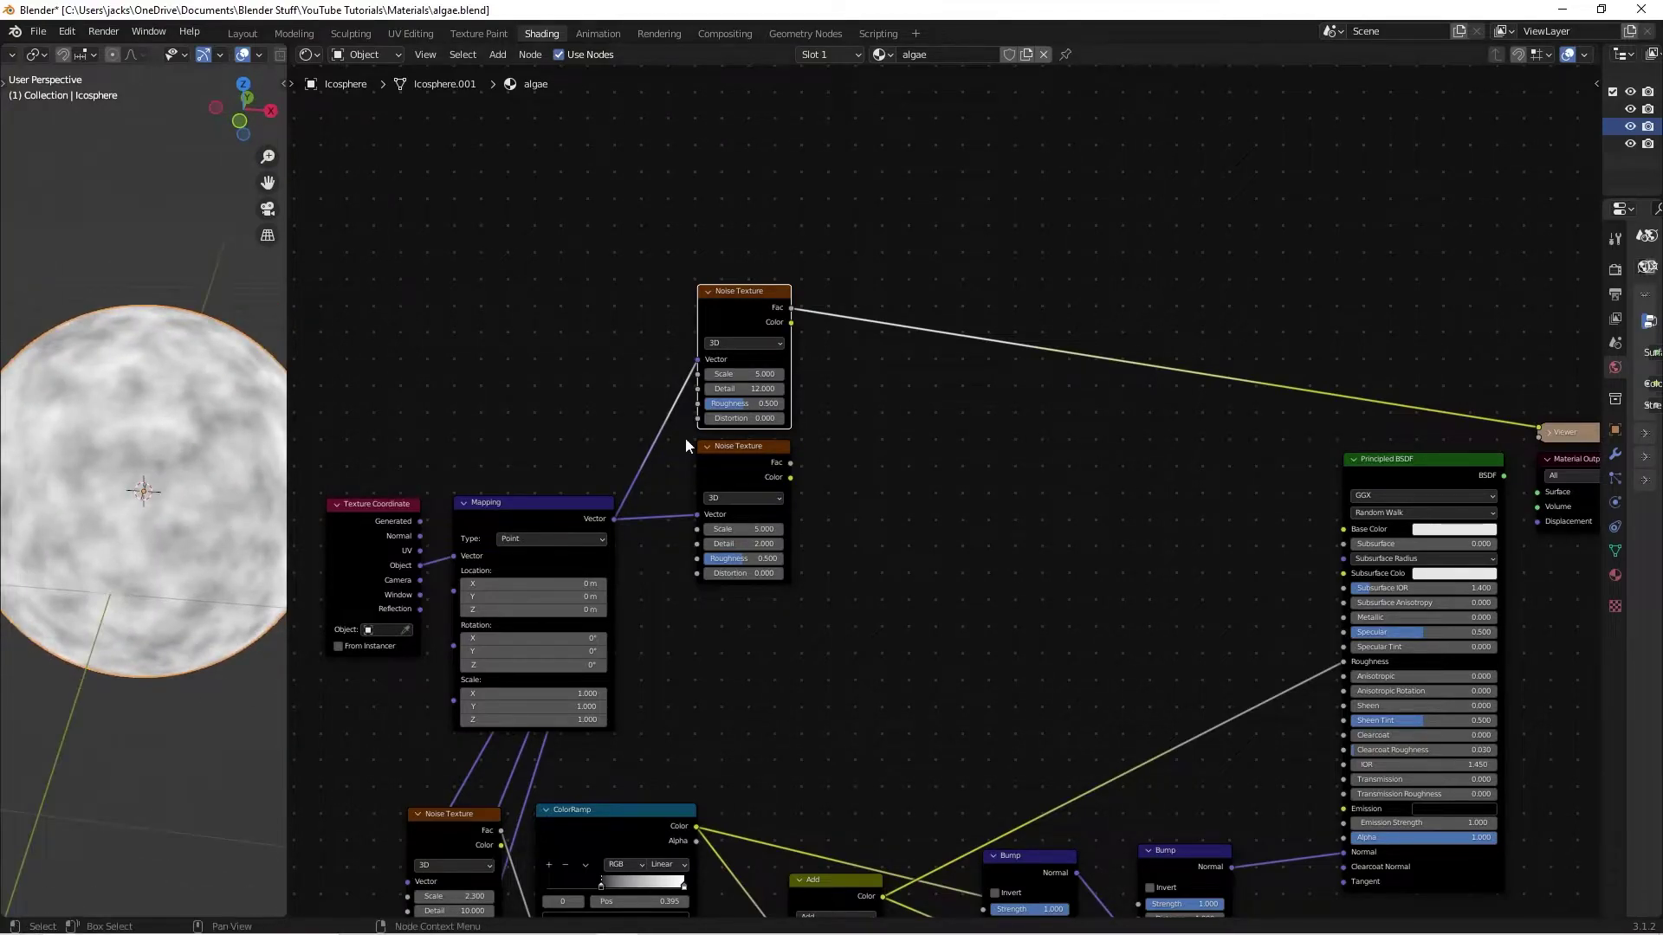
double_click(750, 403)
type("0")
left_click(809, 416)
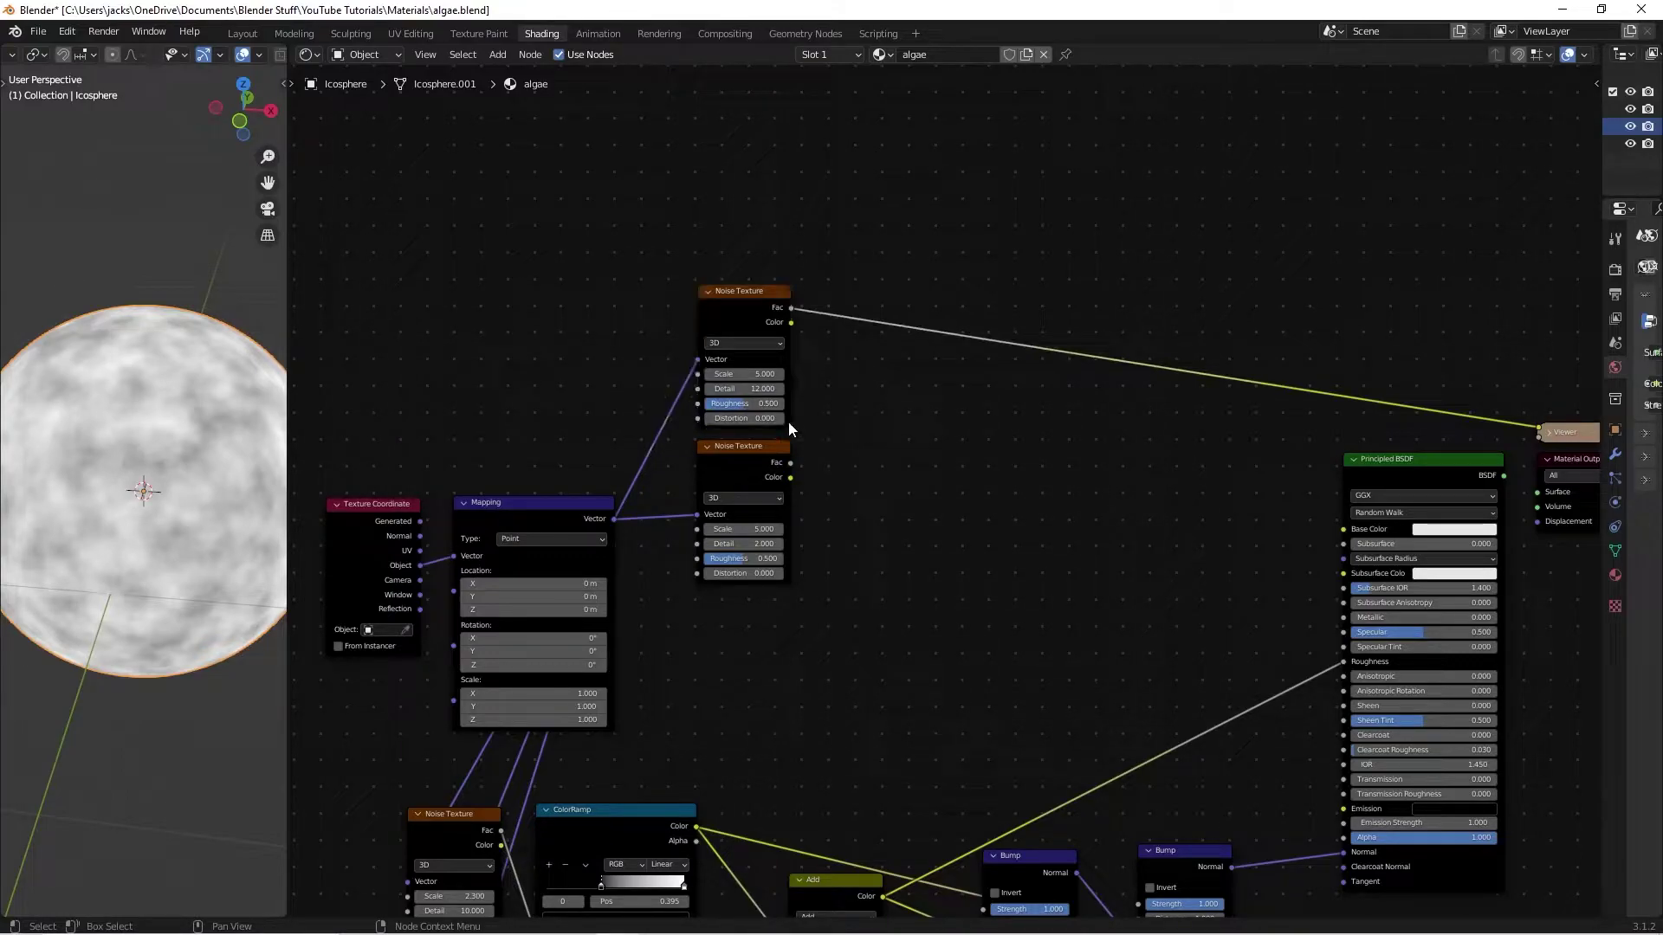
- Insert a ColorRamp node on the link coming out of the upper new Noise Texture's Fac and place it close beside it
key("shift+a")
left_click(953, 414)
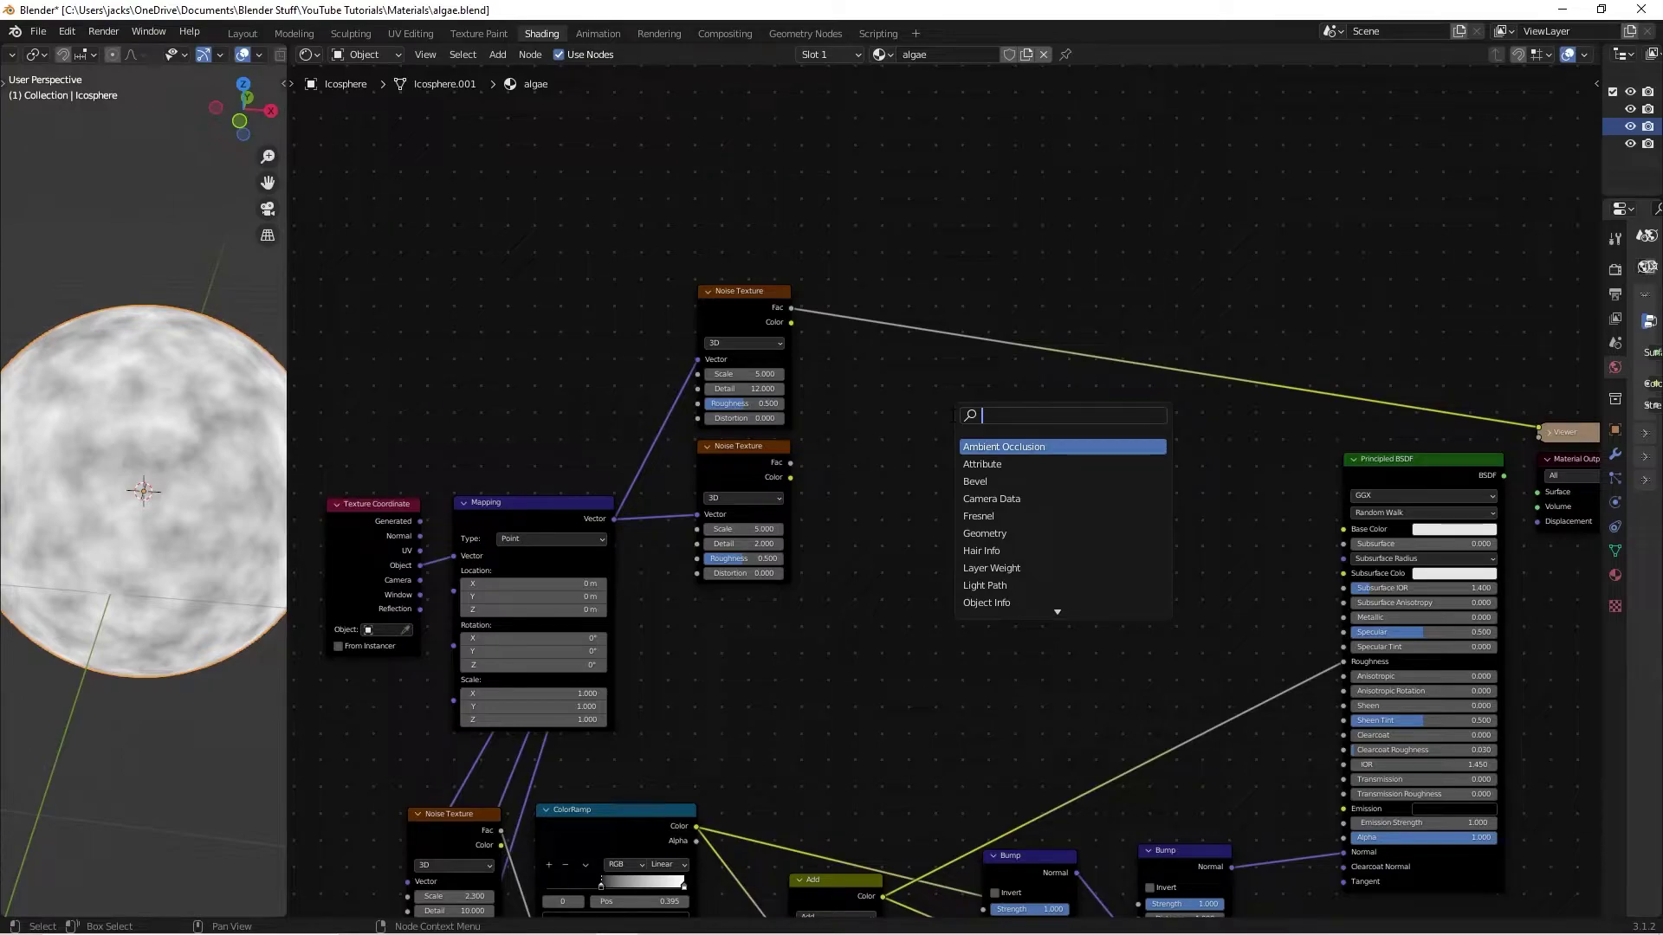
type("ramp")
key("Return")
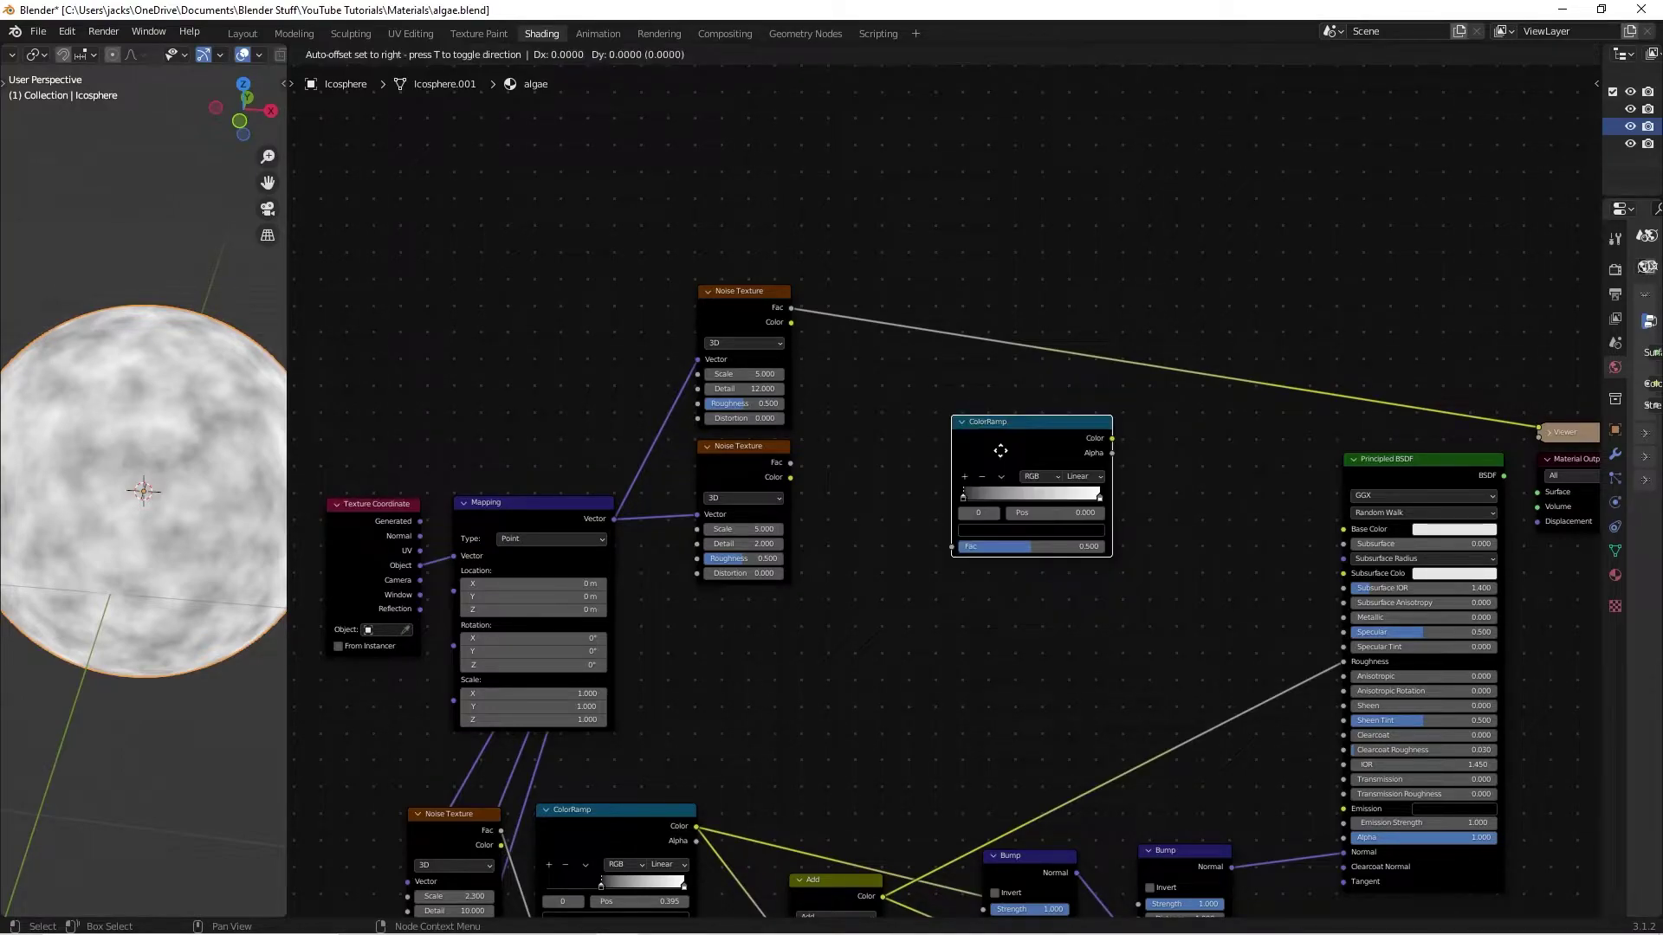
left_click(895, 319)
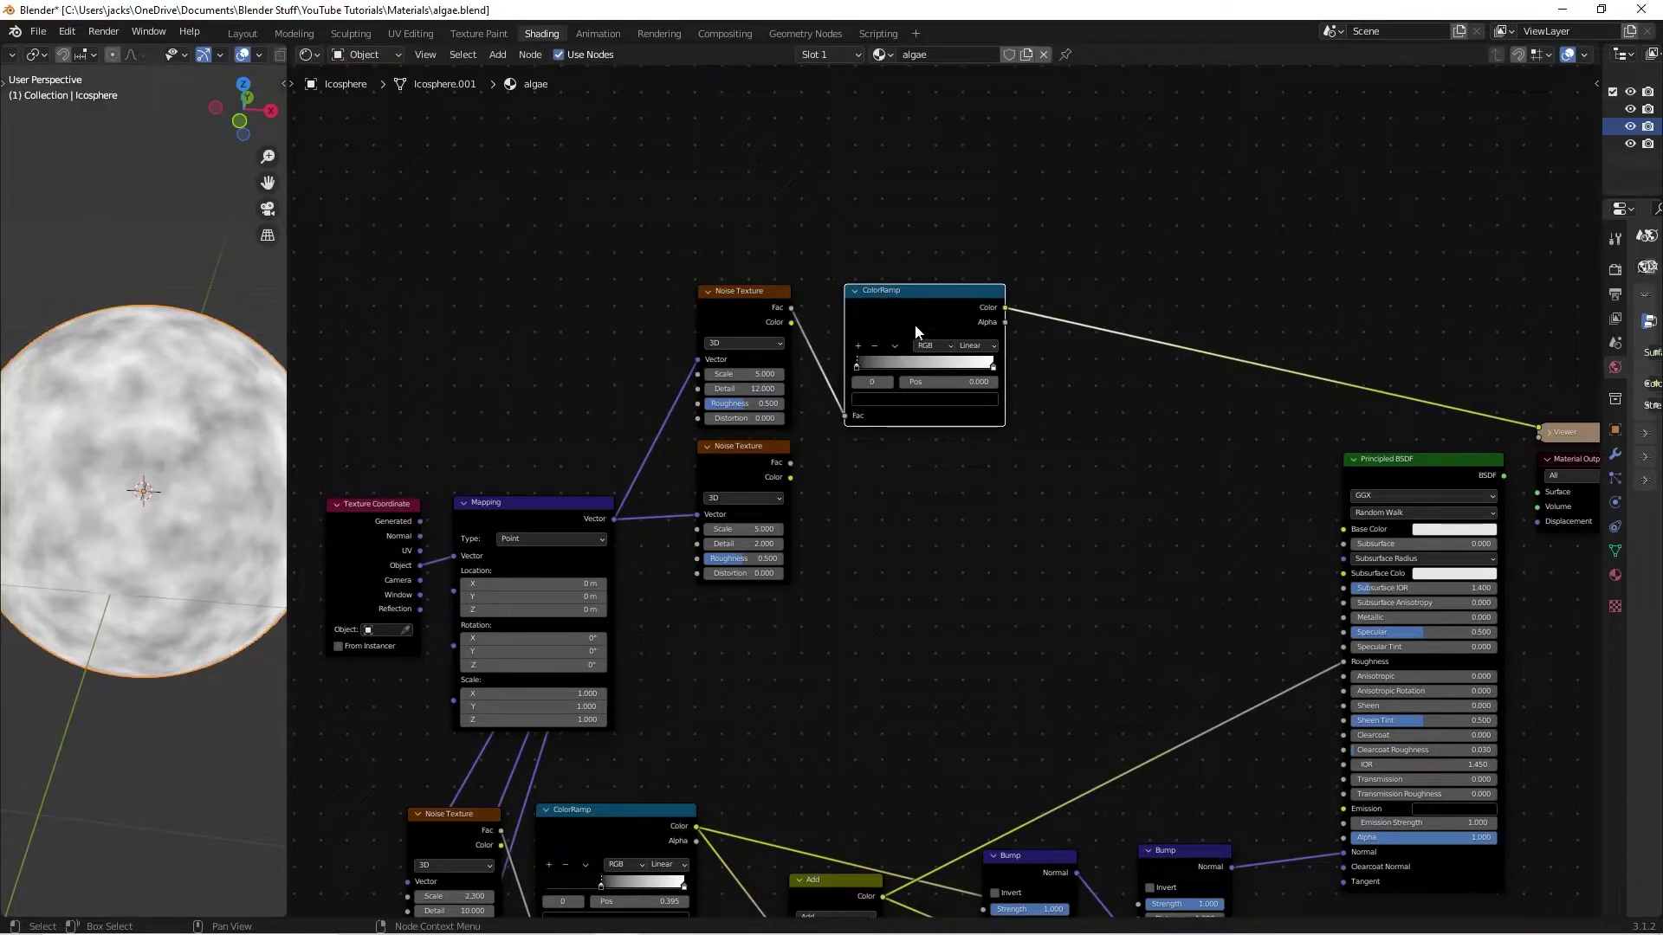
left_click_drag(916, 330, 894, 326)
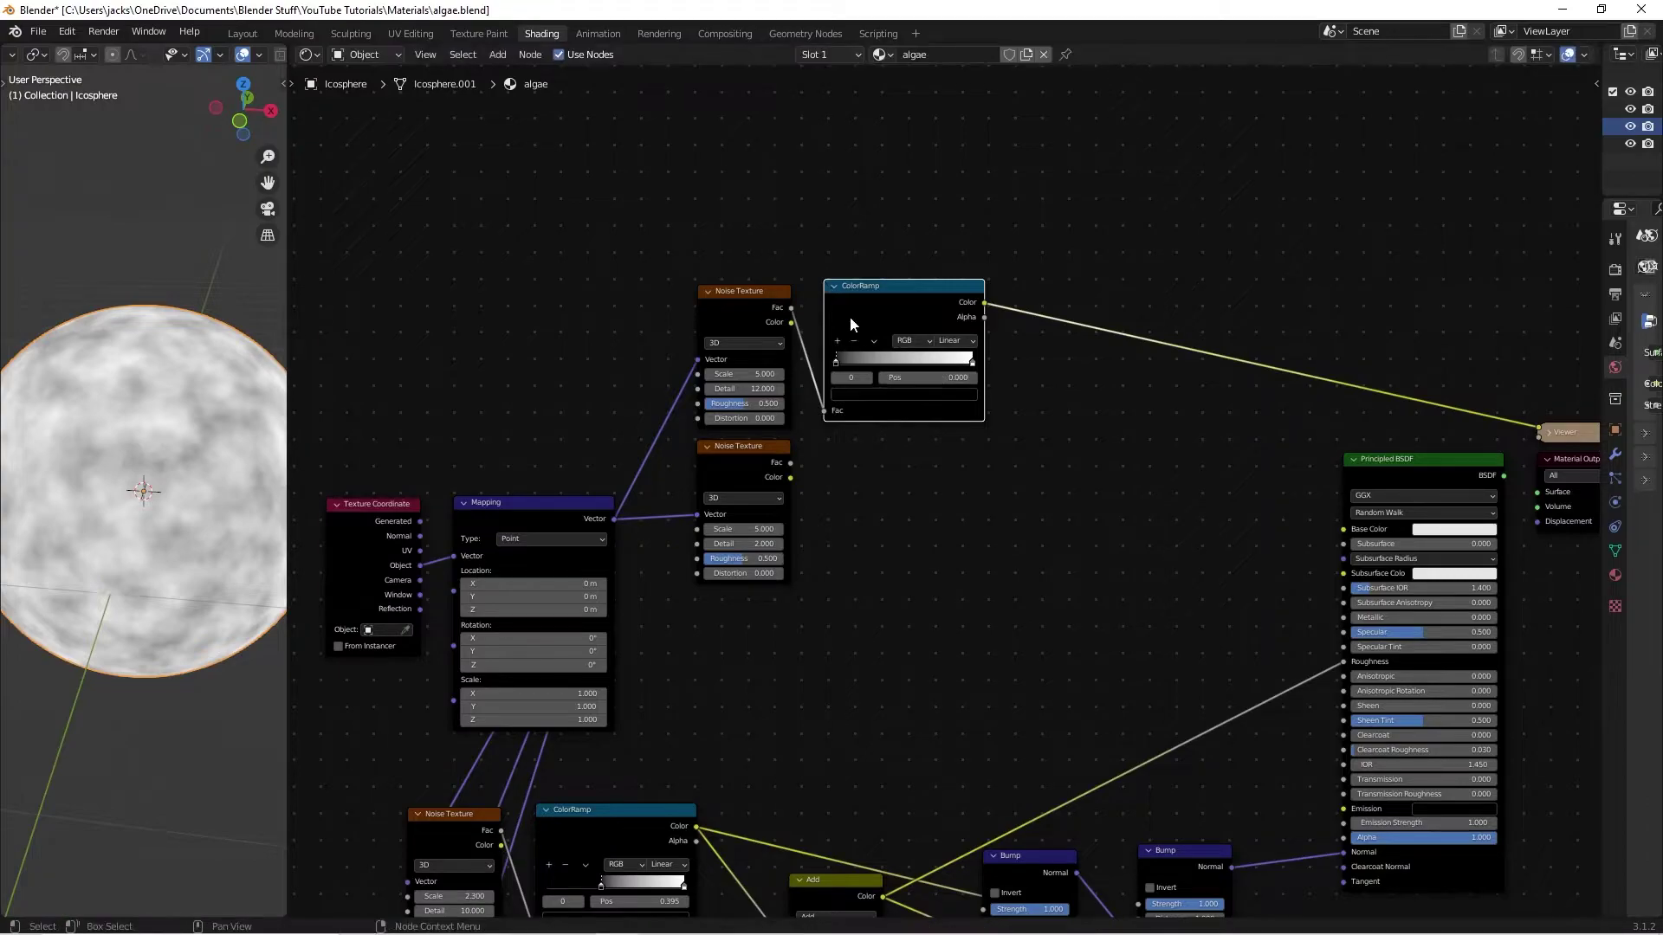
- Add a middle color stop at position 0.5 to the new ColorRamp
left_click(835, 343)
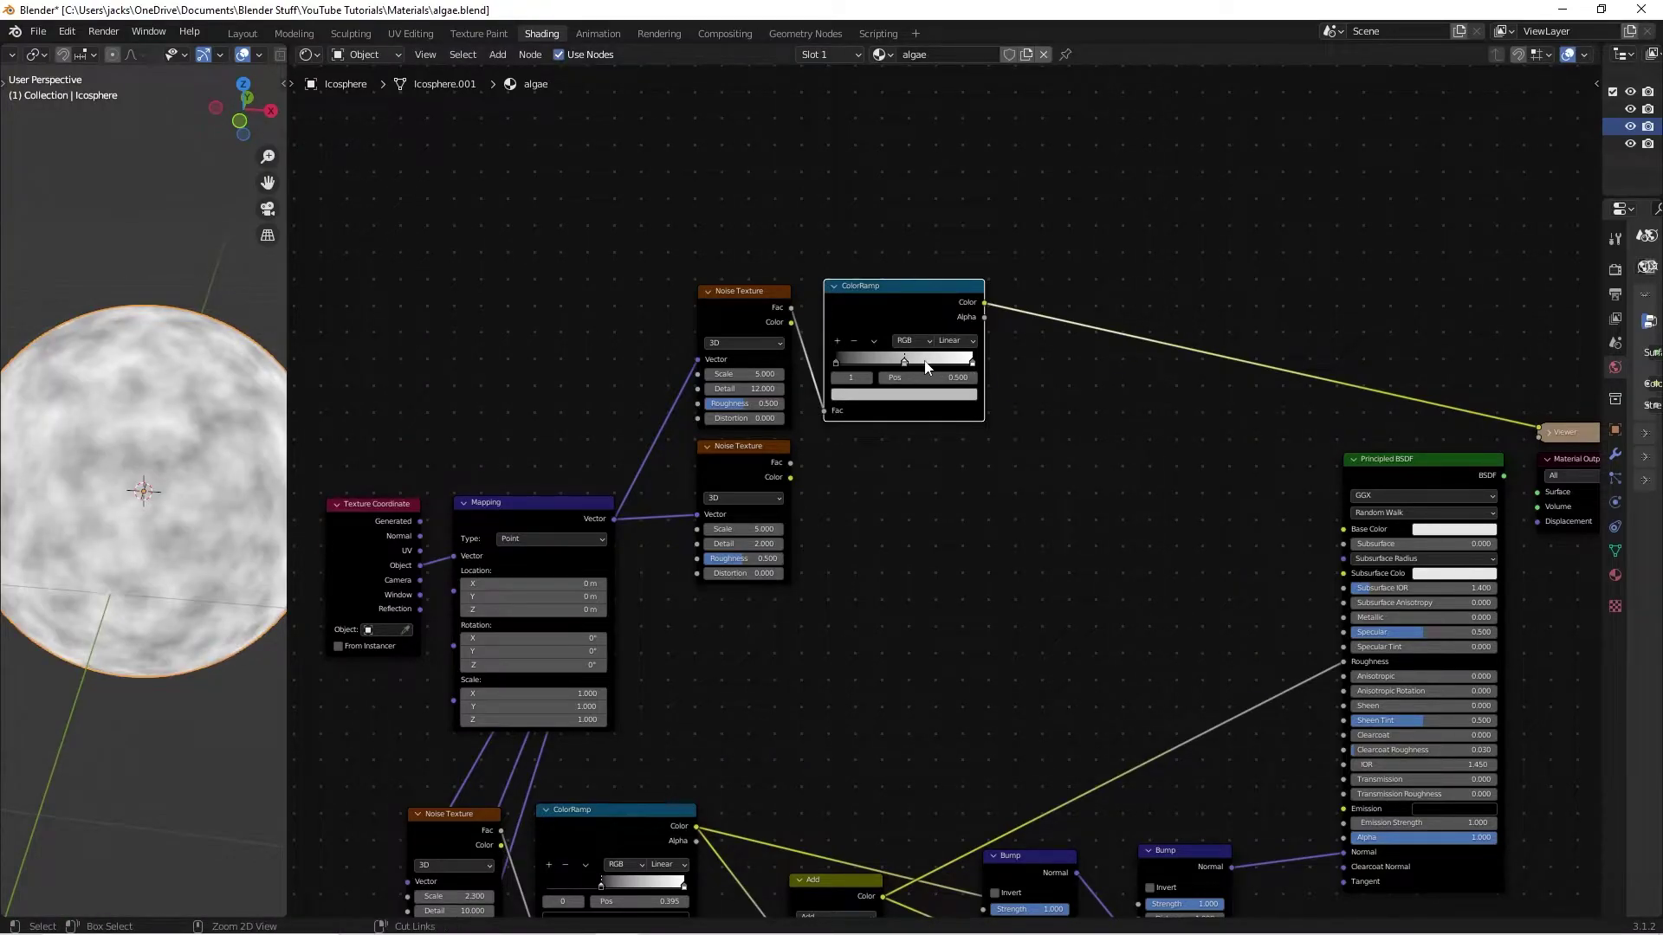
scroll(949, 361, "left", 3, "ctrl")
scroll(985, 379, "up", 2)
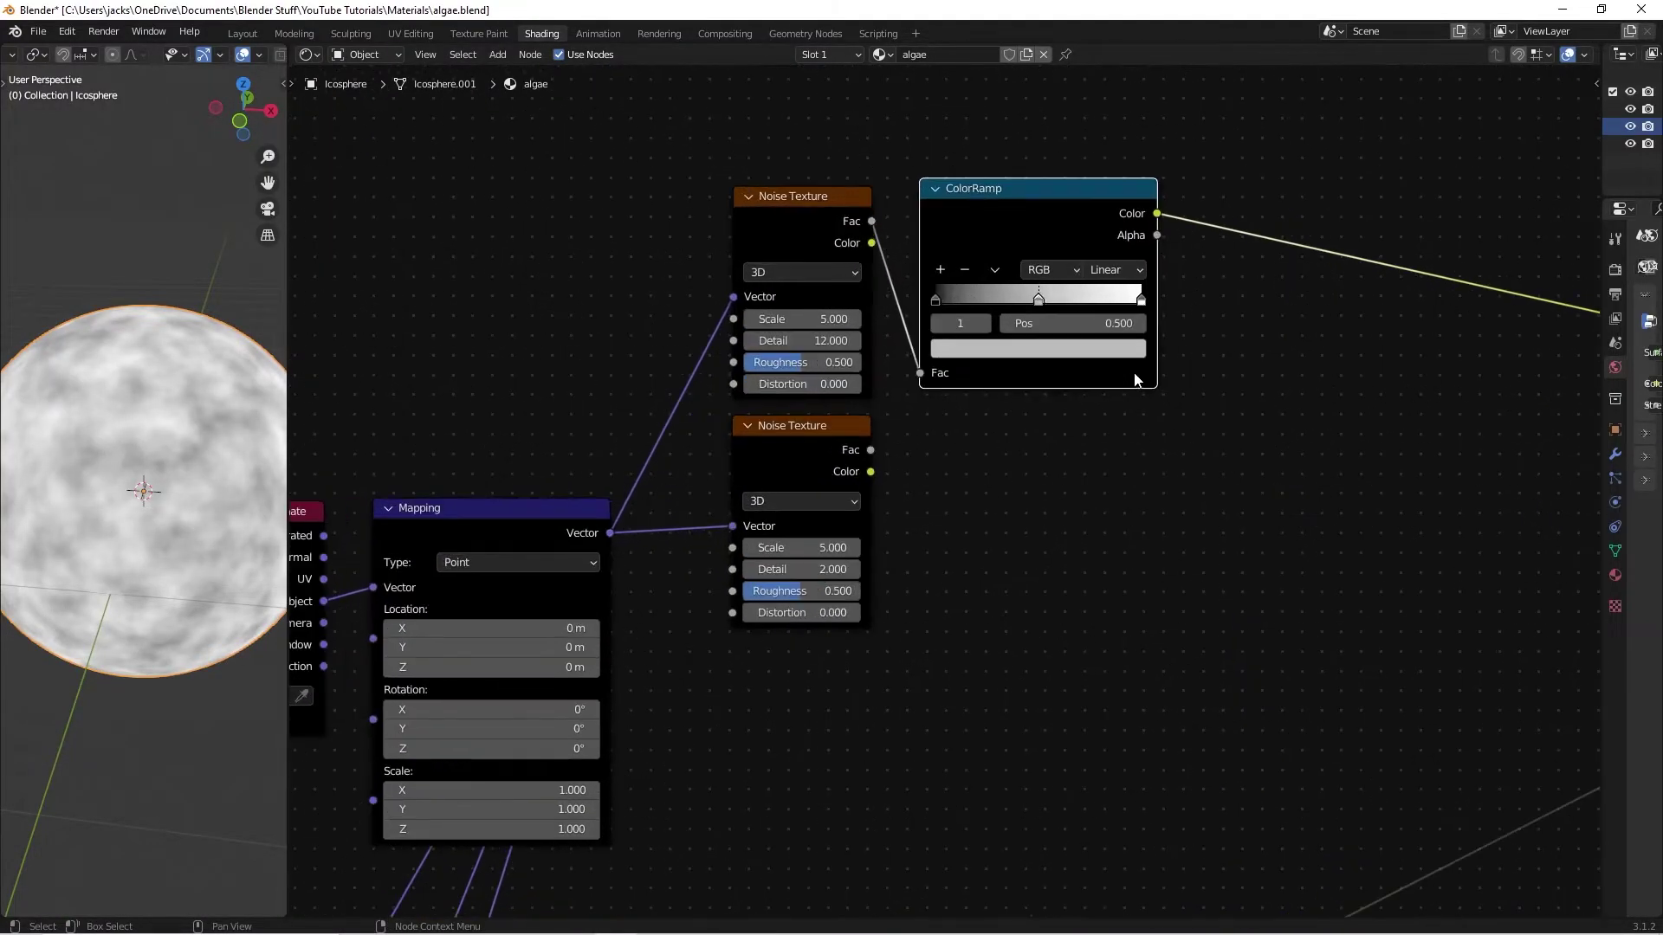
left_click_drag(1238, 258, 1177, 341)
scroll(1162, 394, "up", 2)
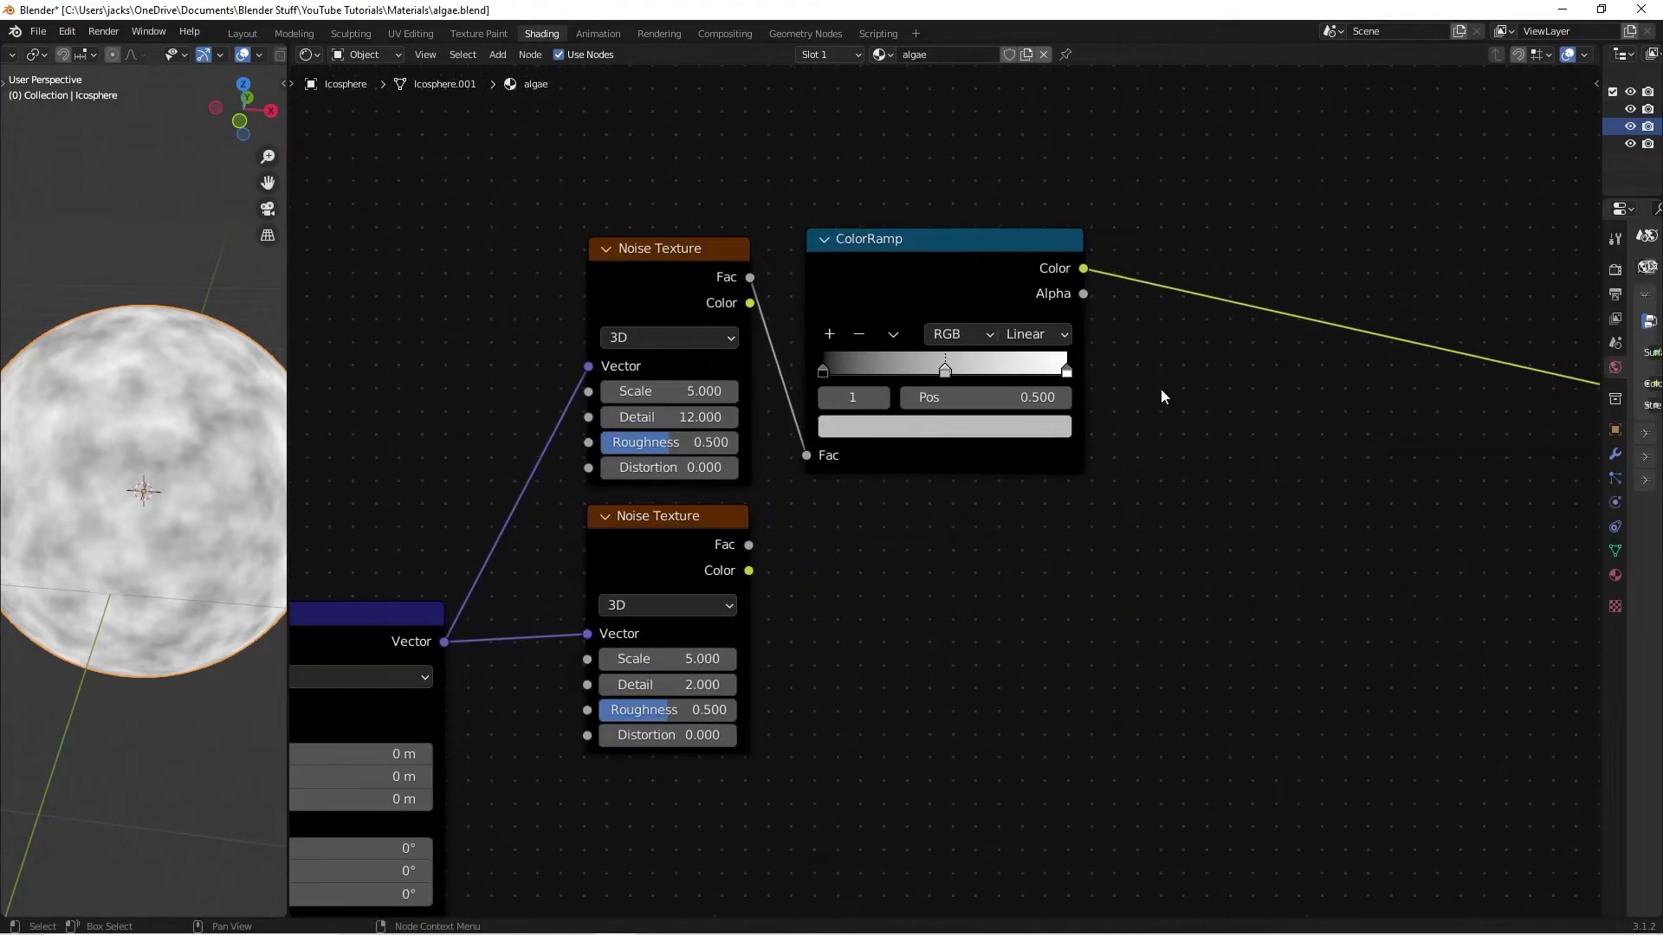
left_click(810, 334)
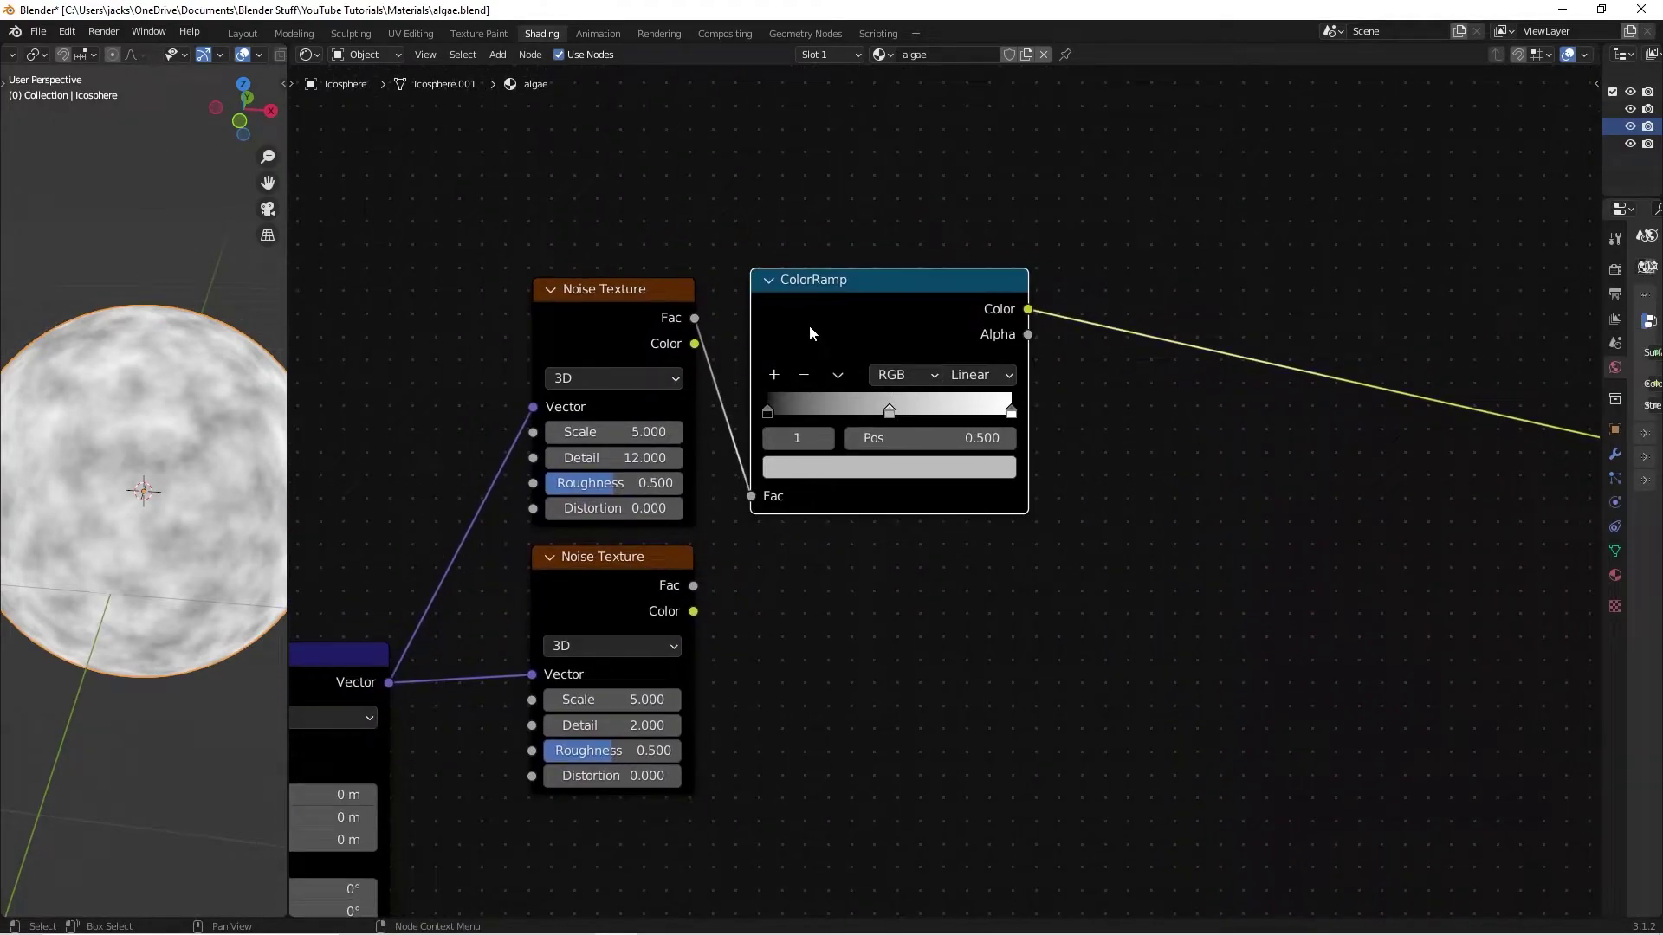
- Color the ColorRamp's middle stop pale yellow with hue 0.158, saturation 0.54 and value 0.5
left_click(767, 413)
left_click(889, 411)
left_click(901, 472)
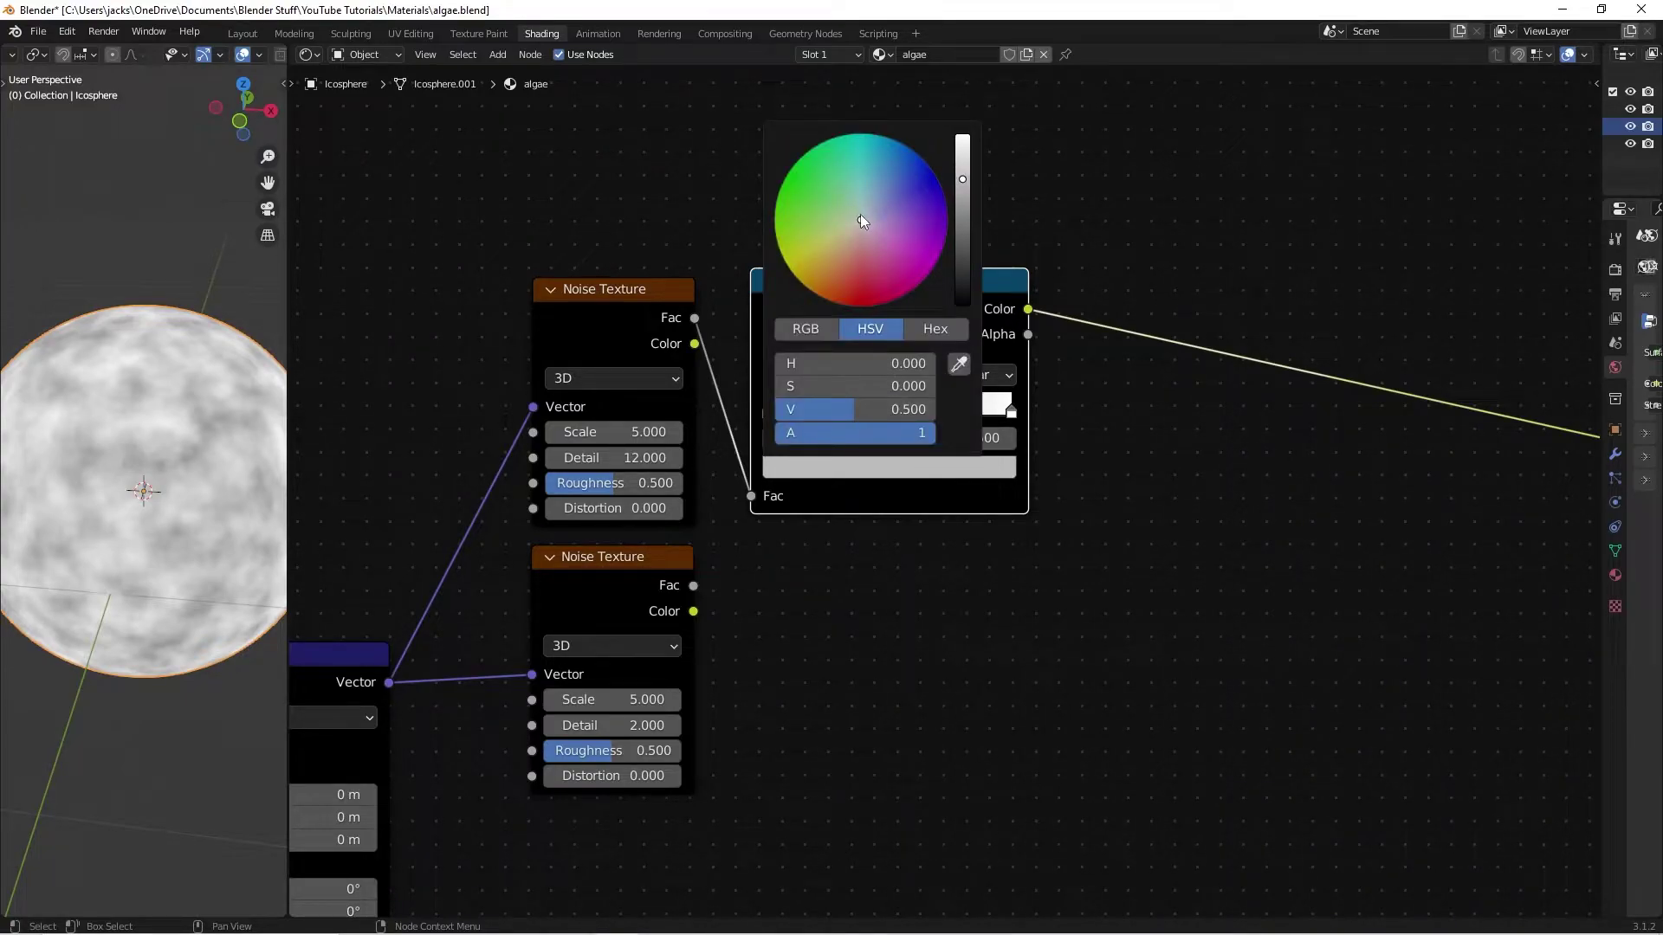
left_click_drag(863, 222, 841, 232)
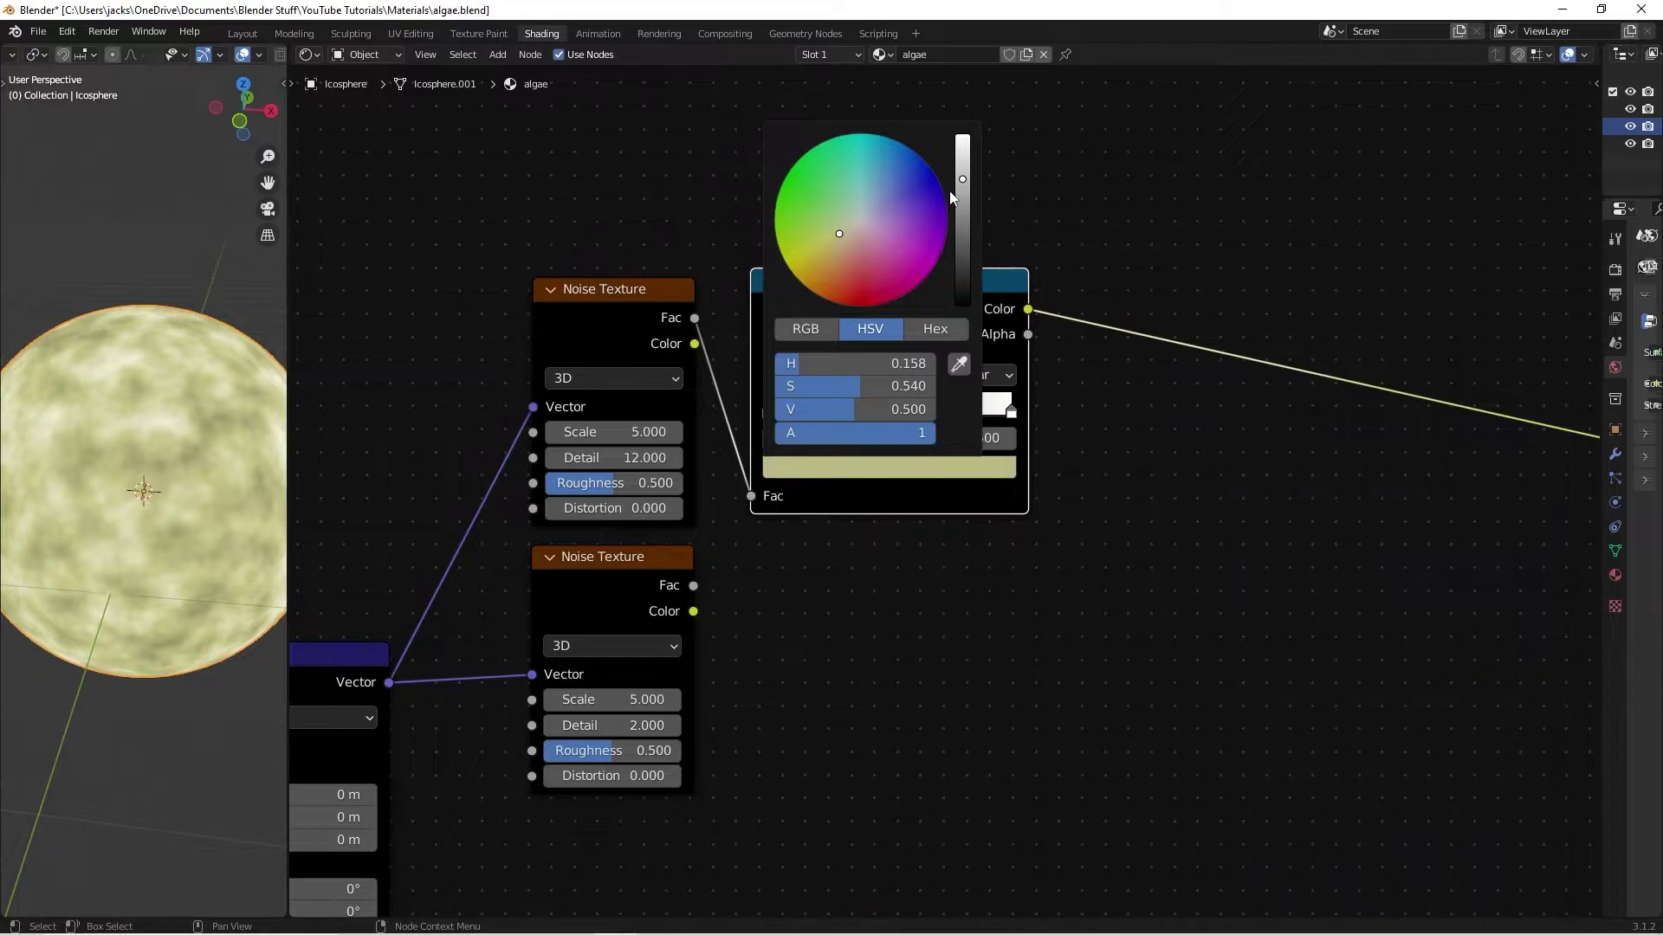
left_click(902, 476)
- Color the ColorRamp's first stop at position 0 a bright, saturated green
left_click(768, 411)
left_click(822, 474)
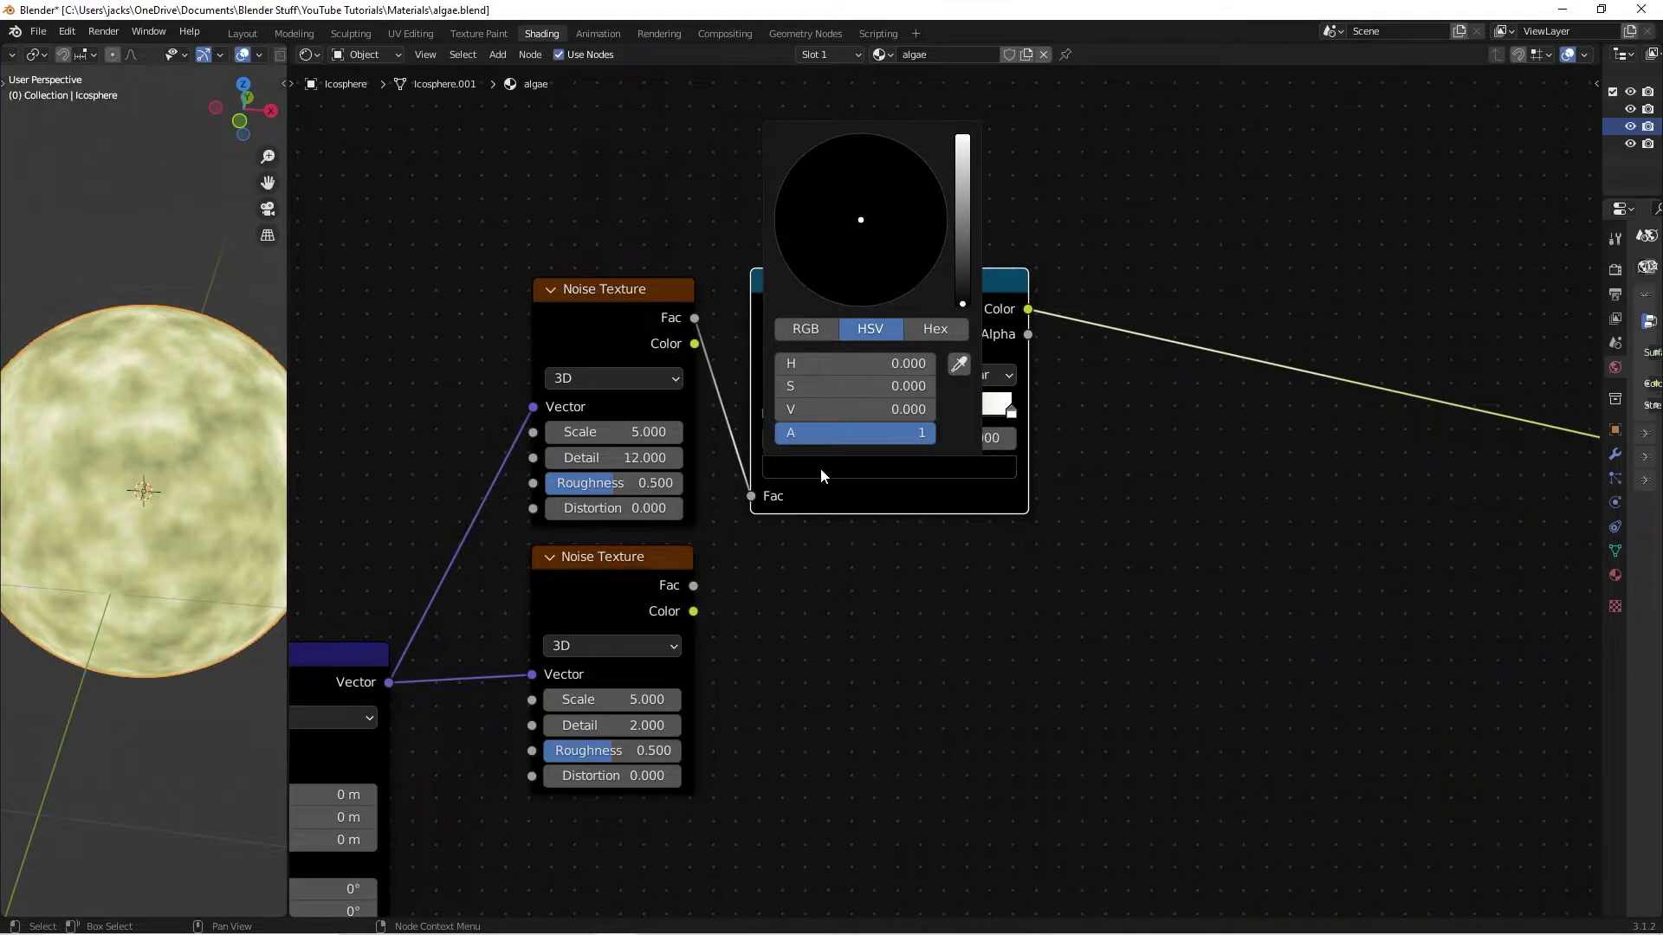
left_click_drag(962, 300, 962, 255)
left_click(807, 183)
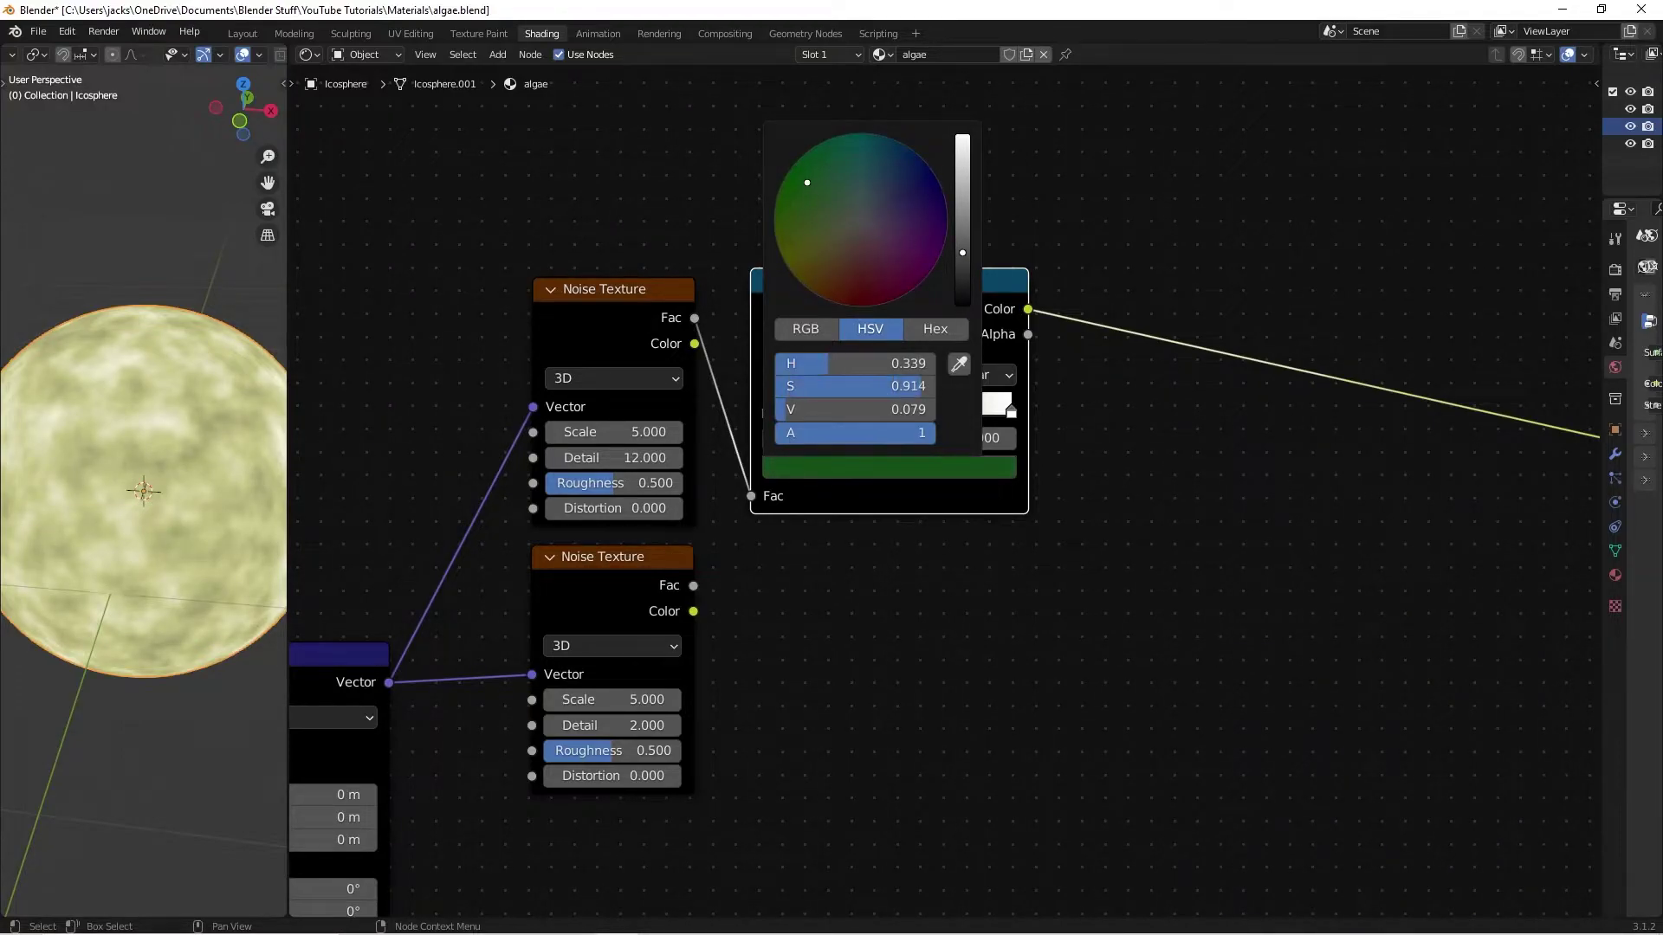
mouse_move(807, 184)
left_mouse_down()
mouse_move(841, 206)
mouse_move(798, 227)
mouse_move(804, 212)
left_mouse_up()
left_click_drag(962, 252, 962, 175)
left_click(806, 203)
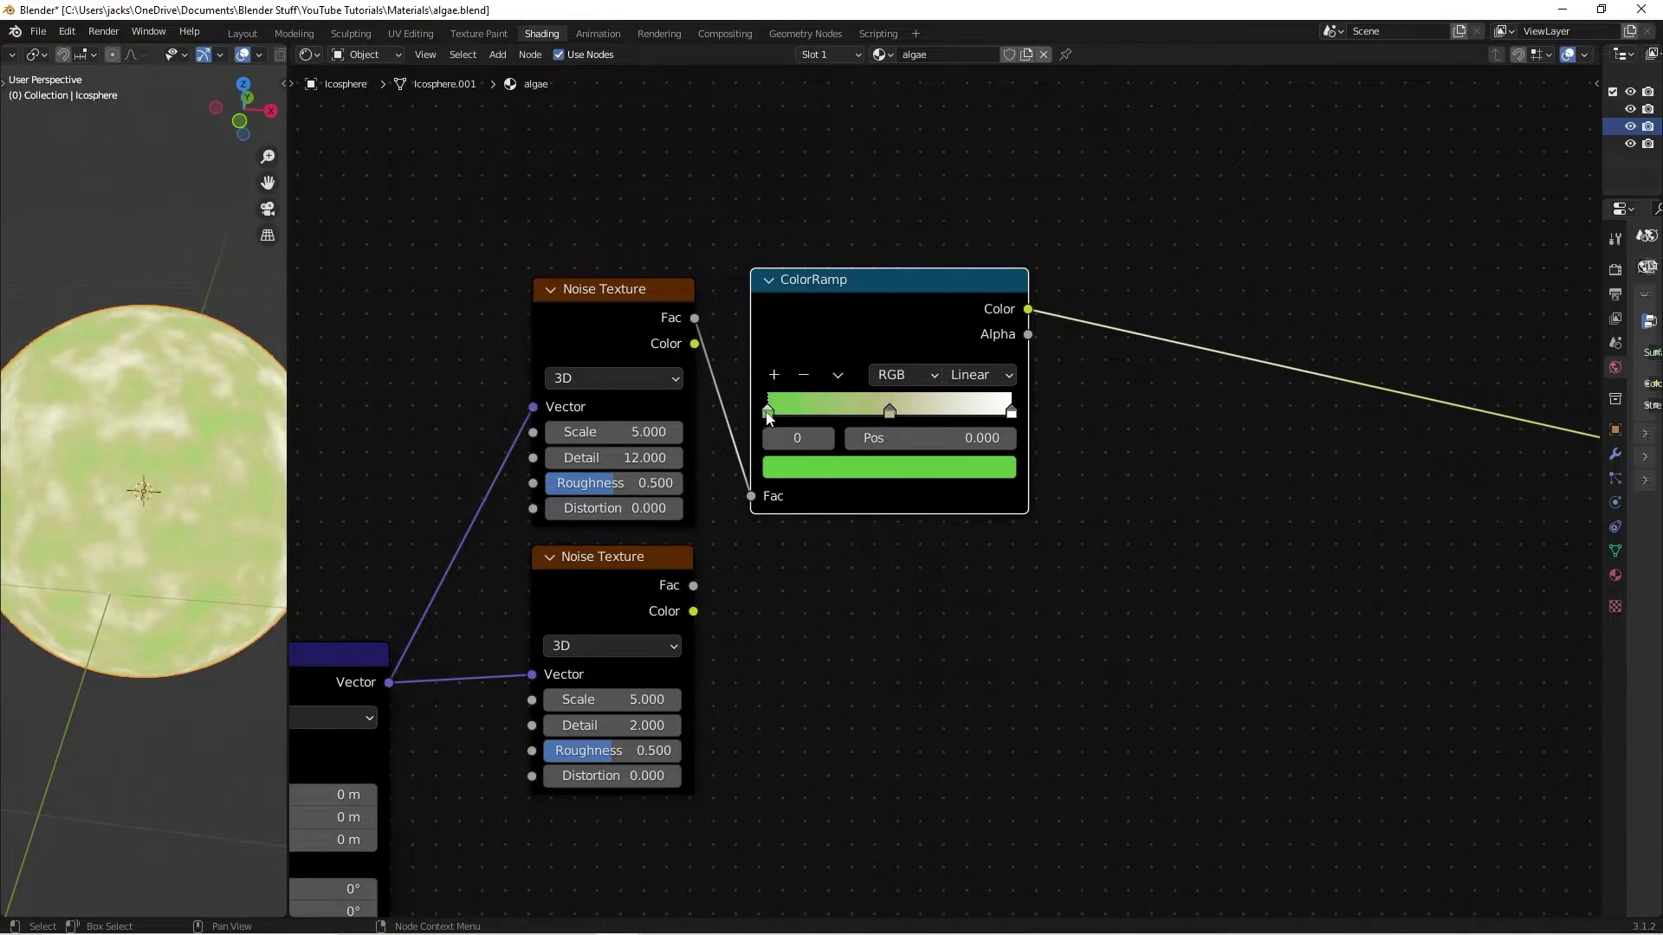
- Color the ColorRamp's last stop olive green with hue about 0.233, saturation 0.919 and value 0.25
left_click(889, 410)
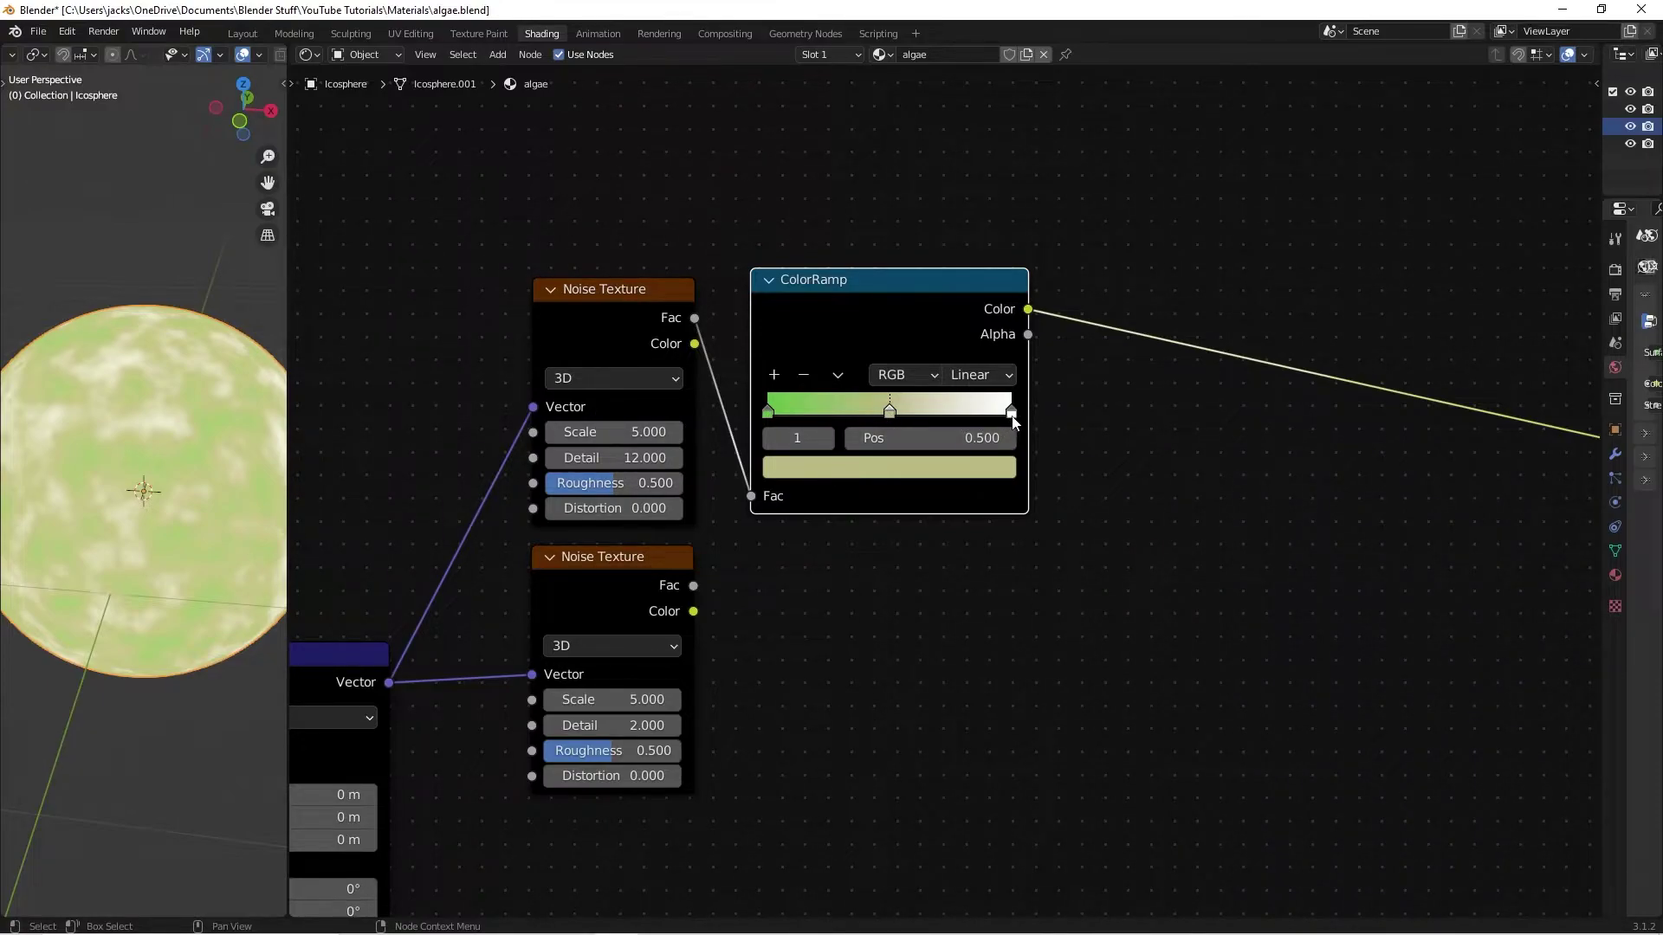
left_click(1012, 412)
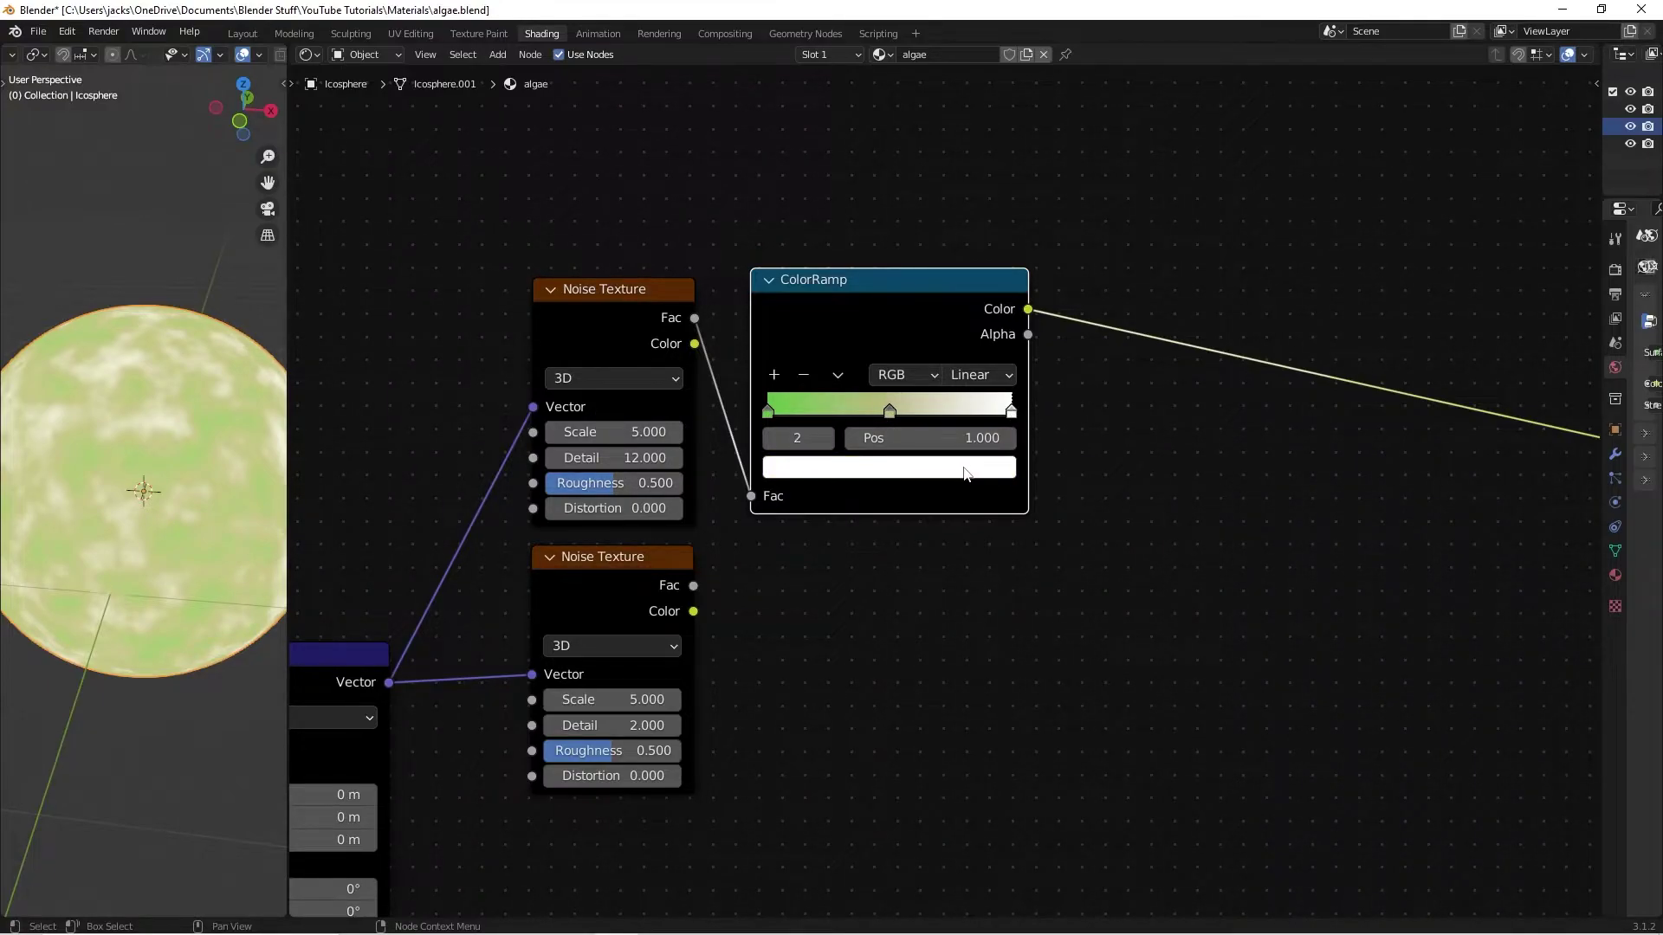
left_click(966, 472)
left_click_drag(880, 231, 799, 229)
left_click_drag(962, 178, 963, 215)
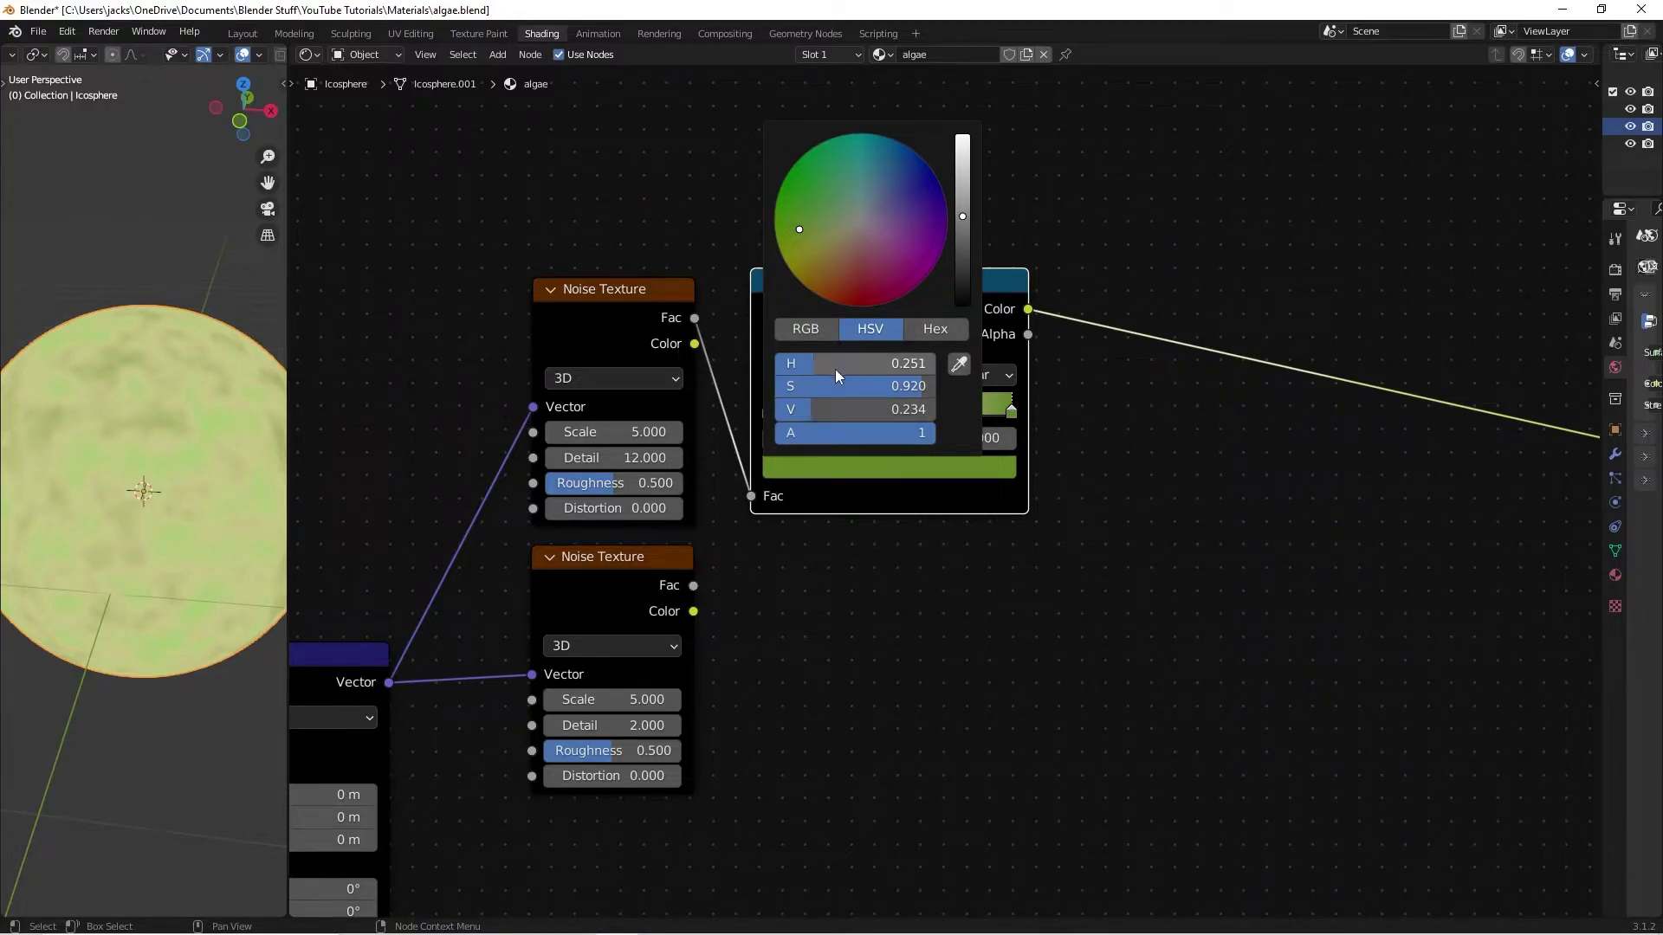
left_click_drag(803, 412, 811, 410)
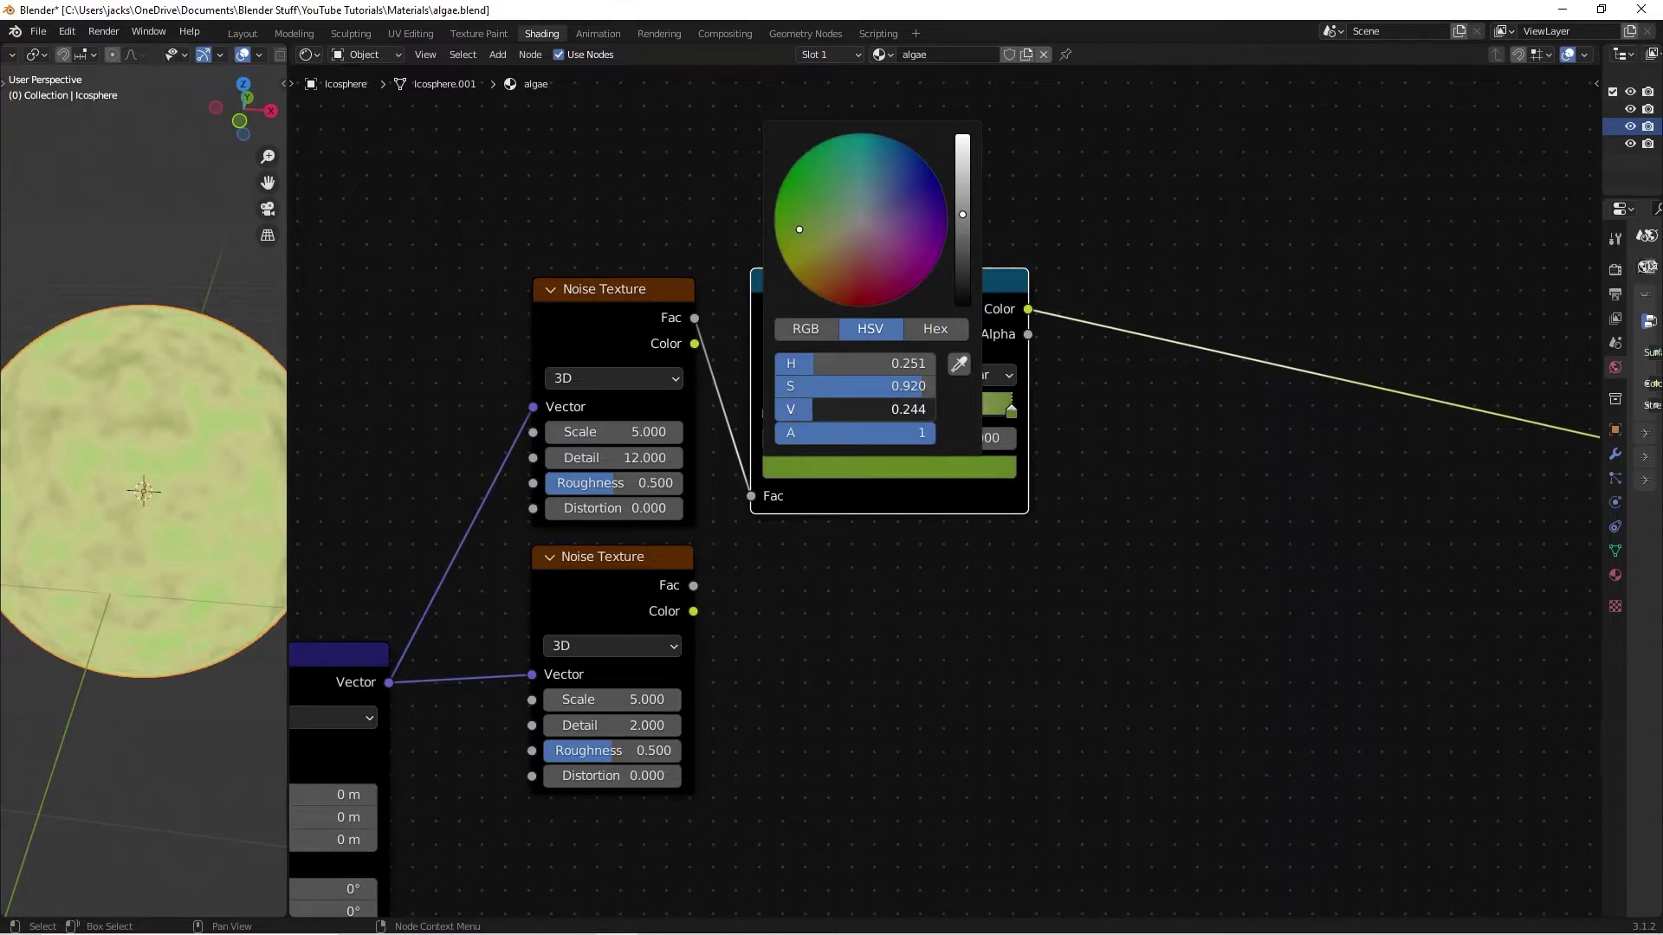
double_click(812, 410)
key("BackSpace")
type("0.25")
key("Return")
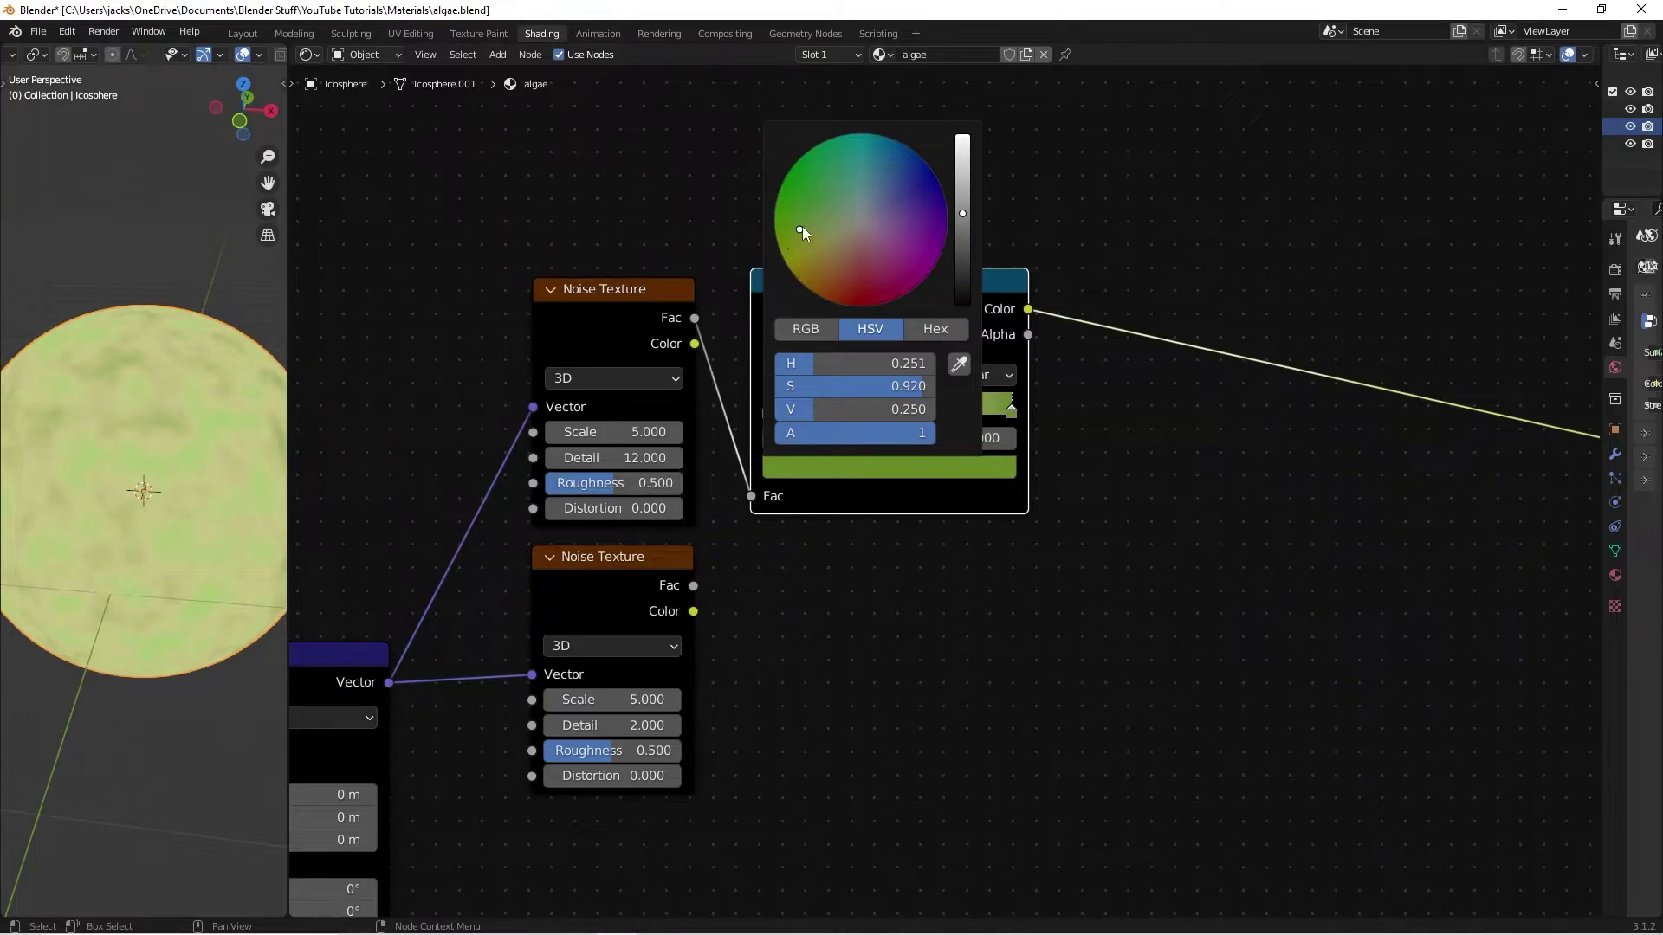
left_click_drag(798, 229, 801, 235)
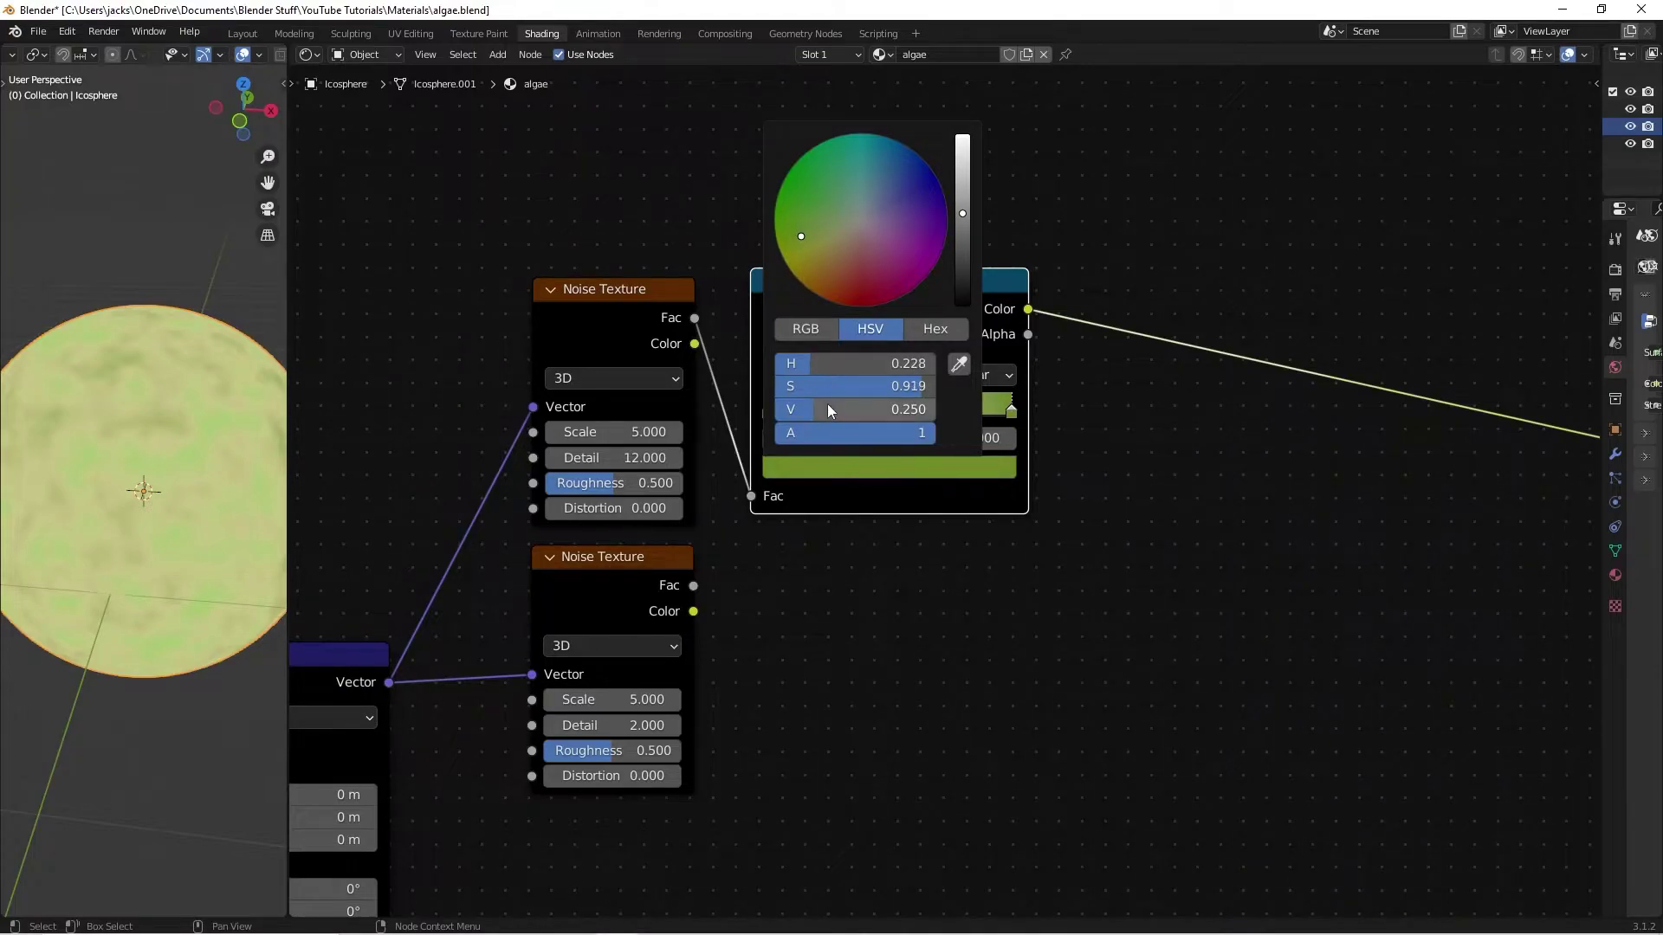
left_click_drag(807, 355, 807, 355)
- Move the ColorRamp's last stop to position 0.823, nudge the node closer to its Noise Texture and save the file
left_click_drag(1011, 410, 974, 414)
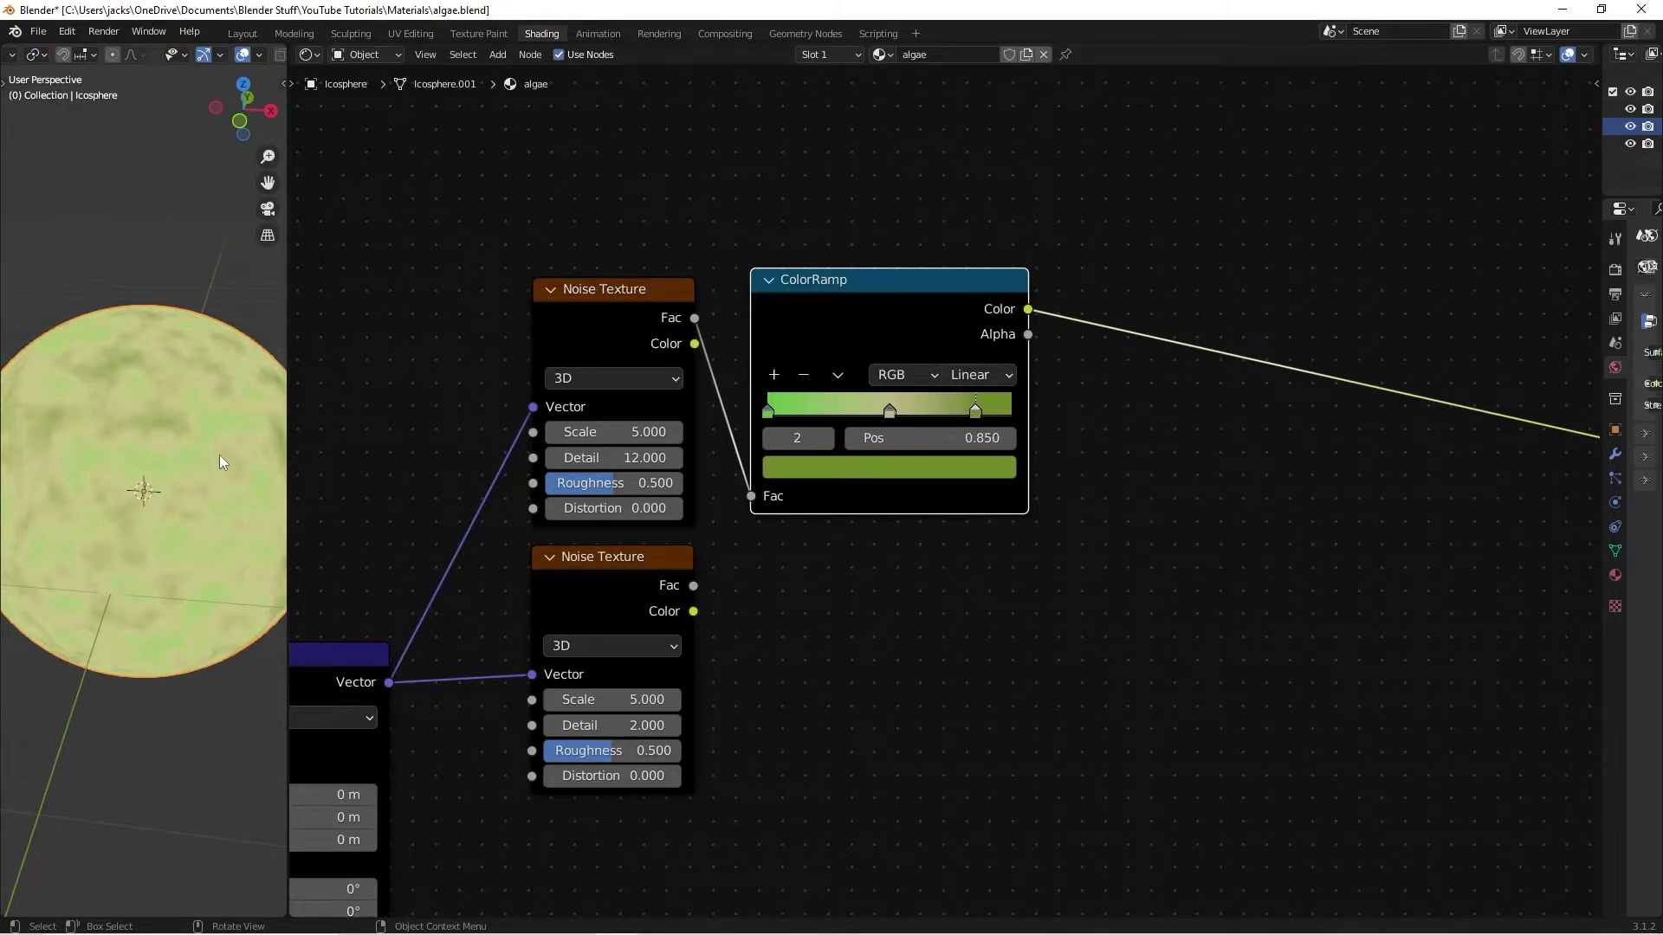
key("g")
left_click(958, 408)
mouse_move(959, 408)
left_mouse_down()
mouse_move(916, 409)
mouse_move(947, 409)
left_mouse_up()
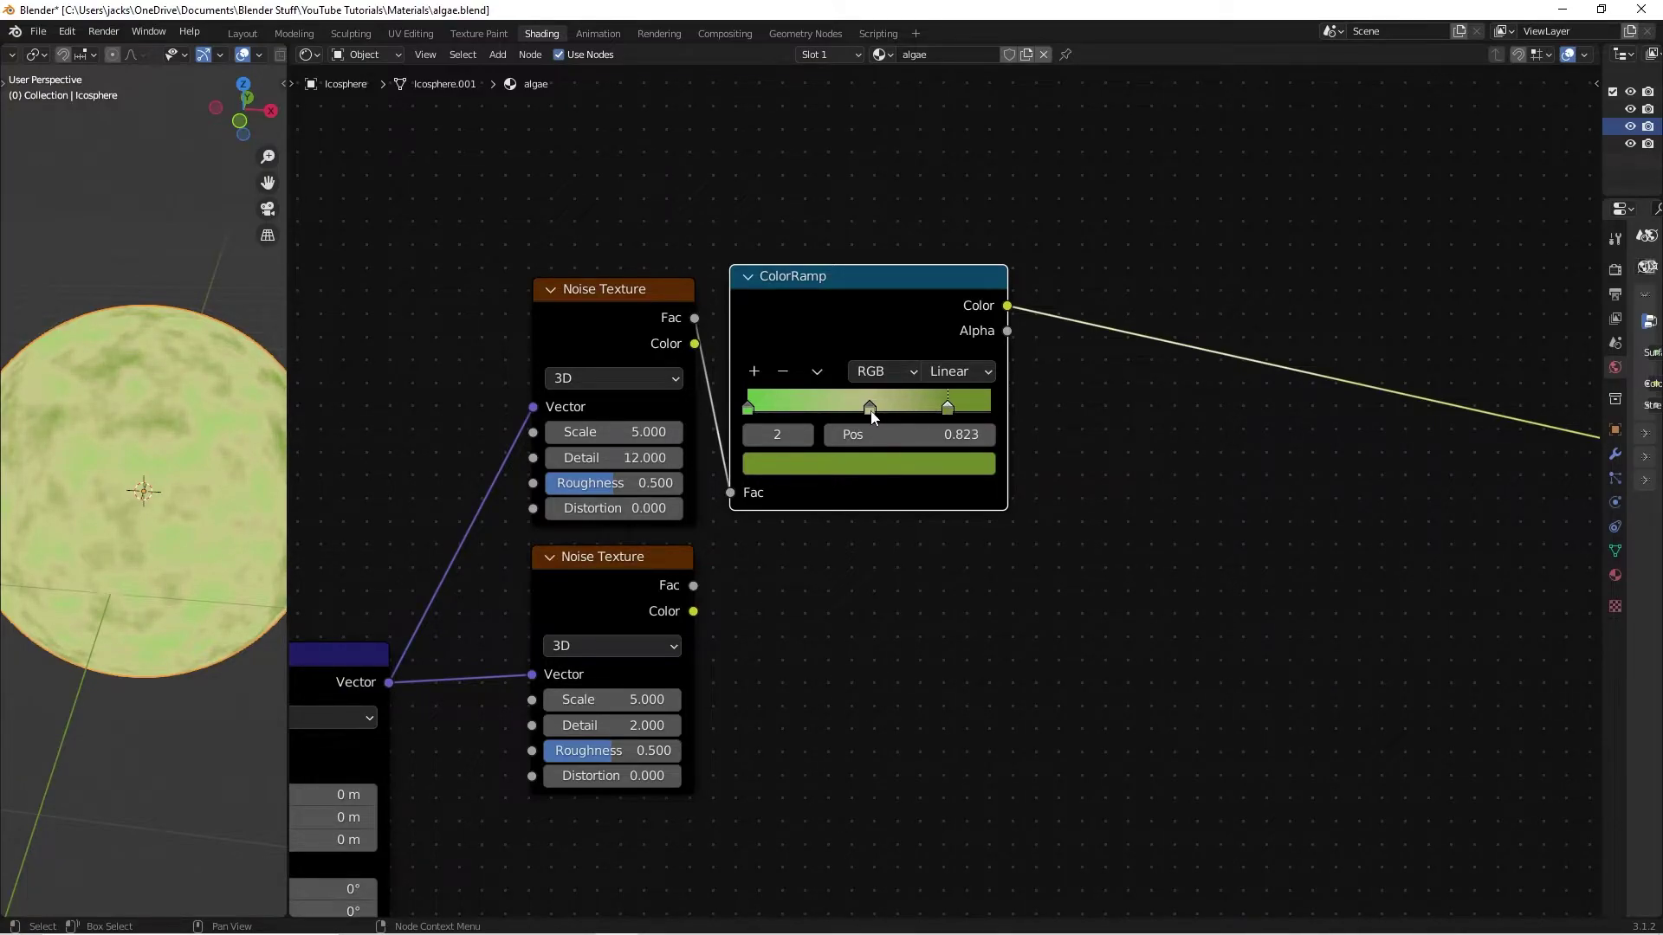
left_click(927, 566)
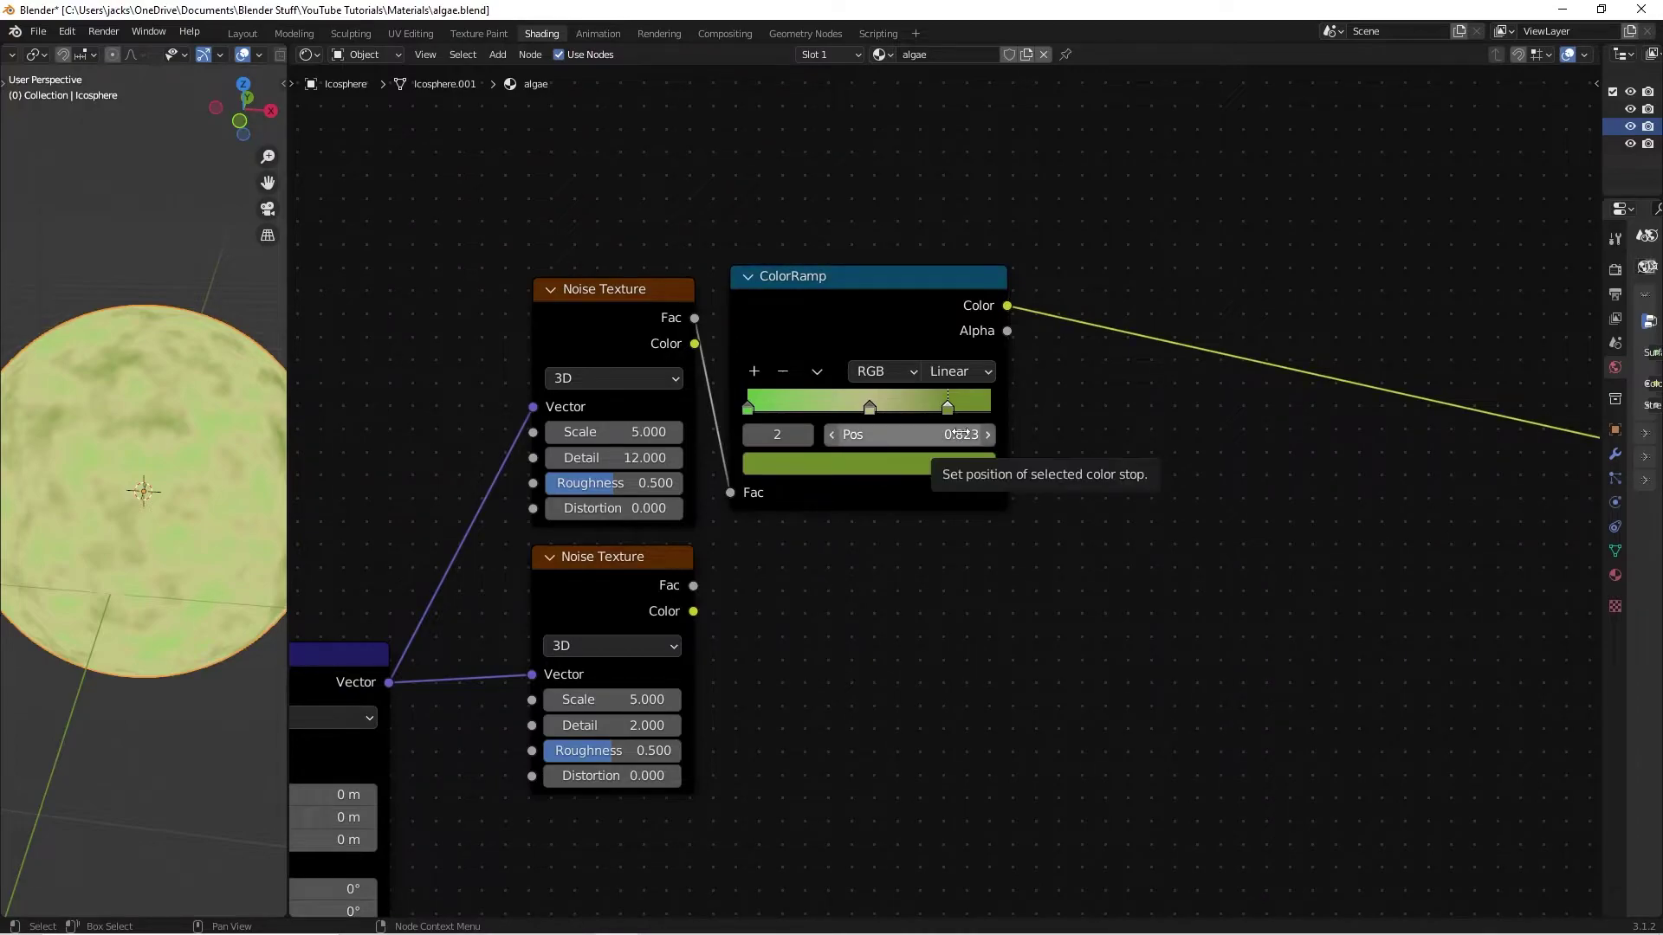
key("ctrl+s")
- Duplicate the ColorRamp beside the lower Noise Texture, connect that texture's Fac to it and preview the copy on the sphere
left_click(898, 441)
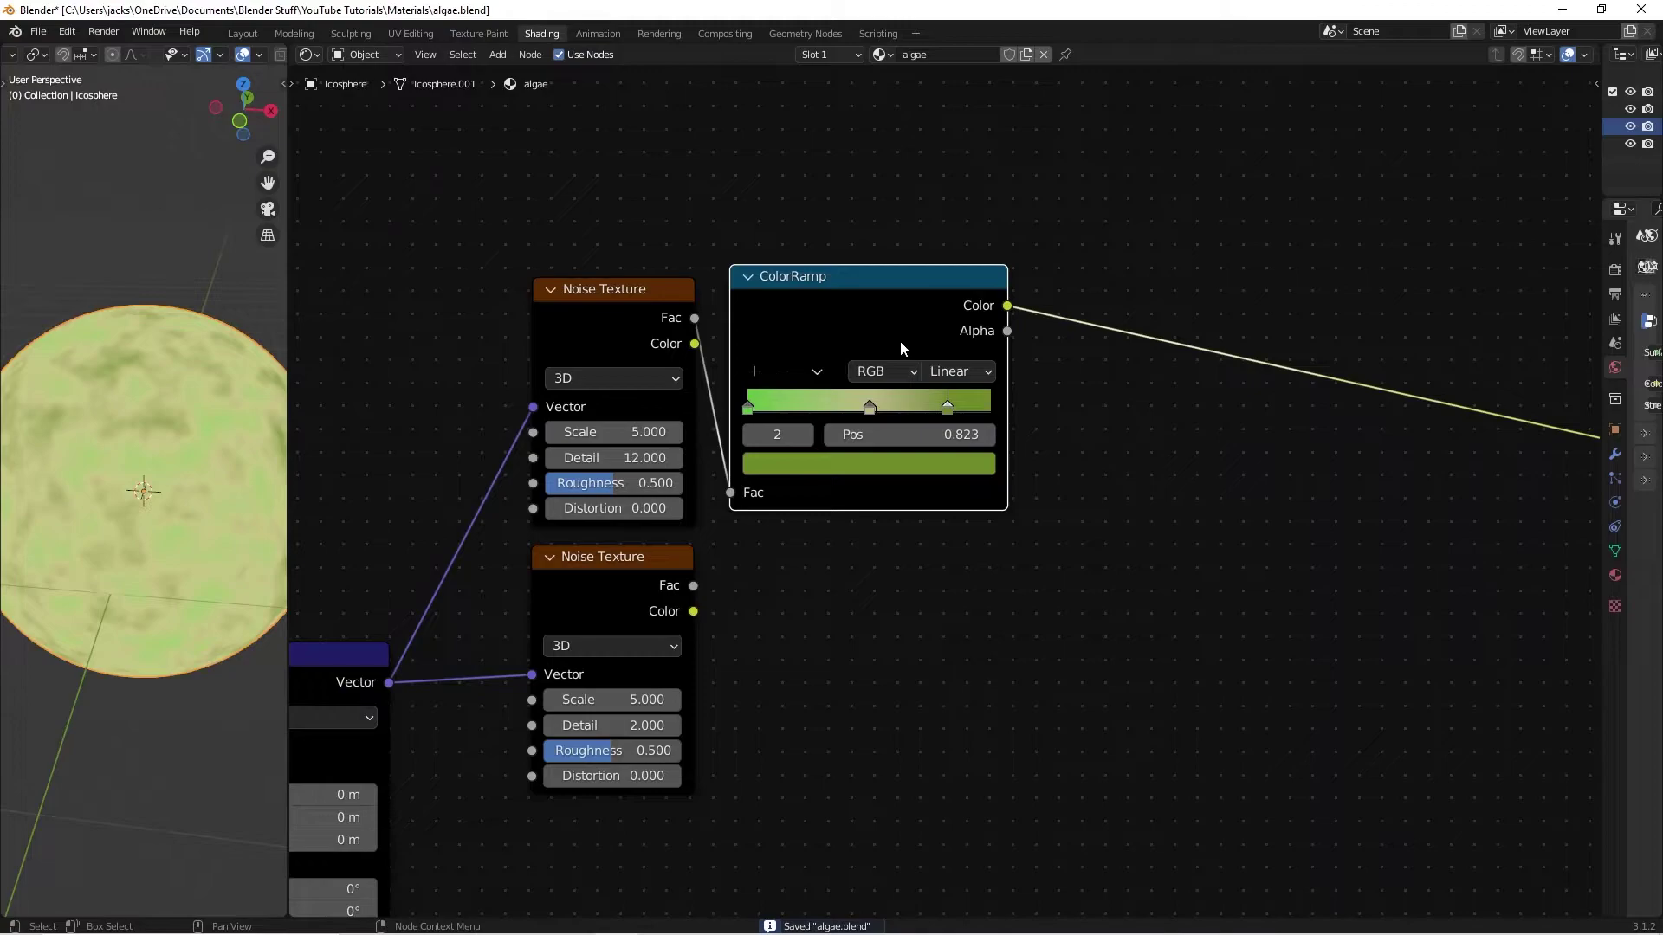
key("shift+d")
left_click(904, 607)
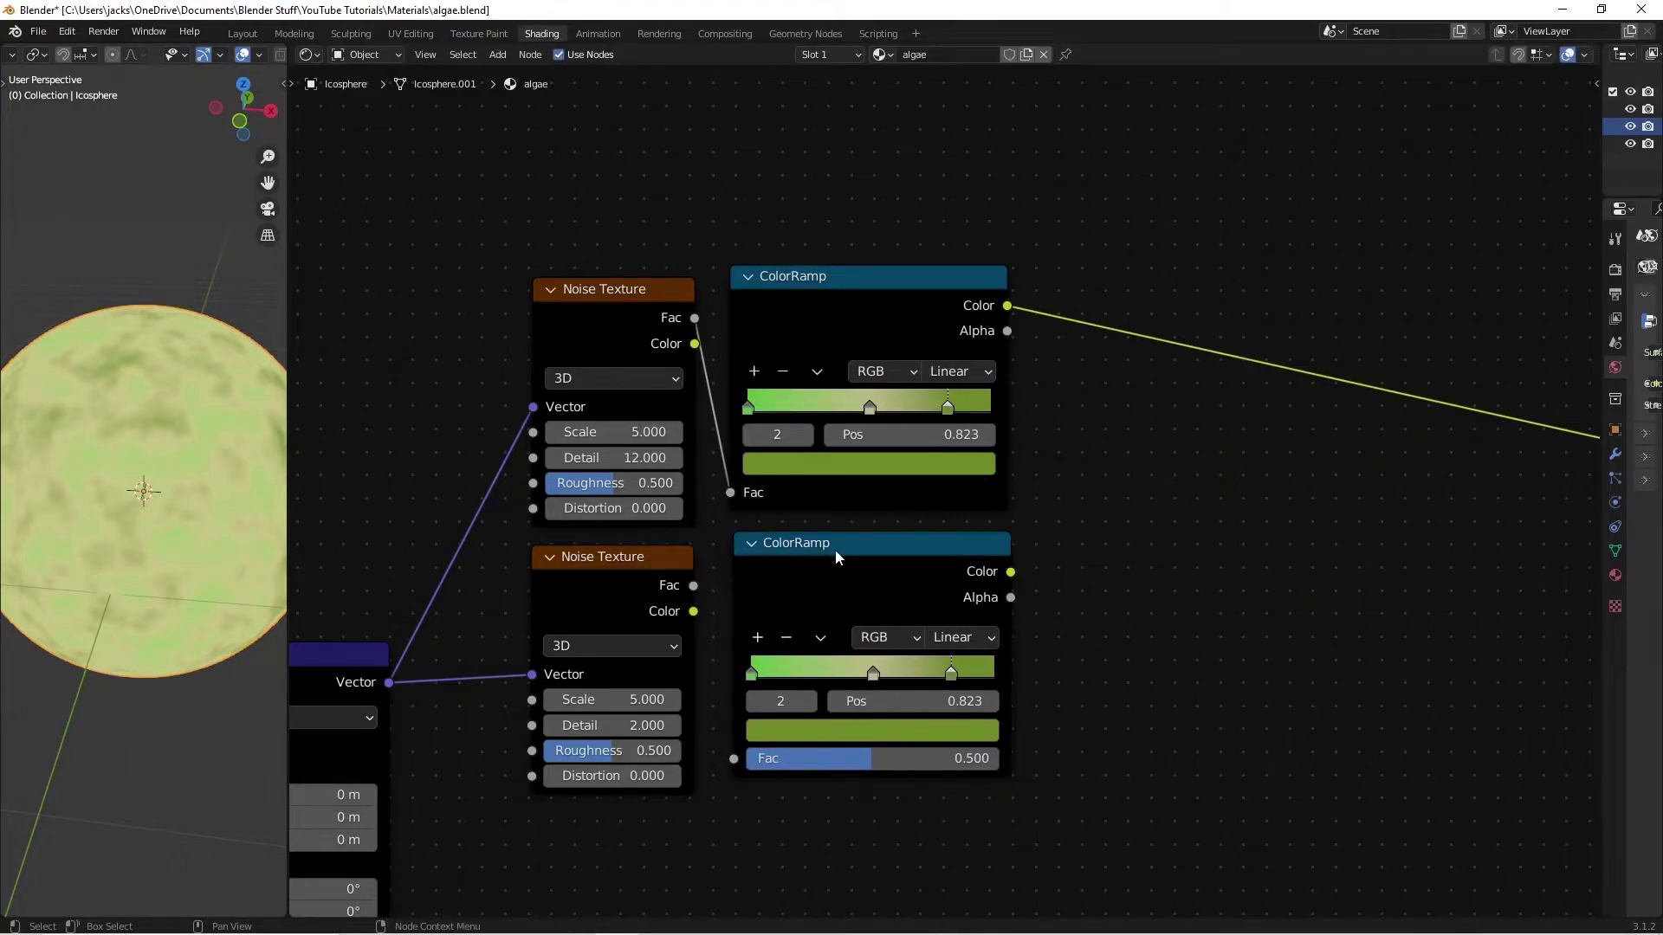
left_click_drag(693, 586, 734, 758)
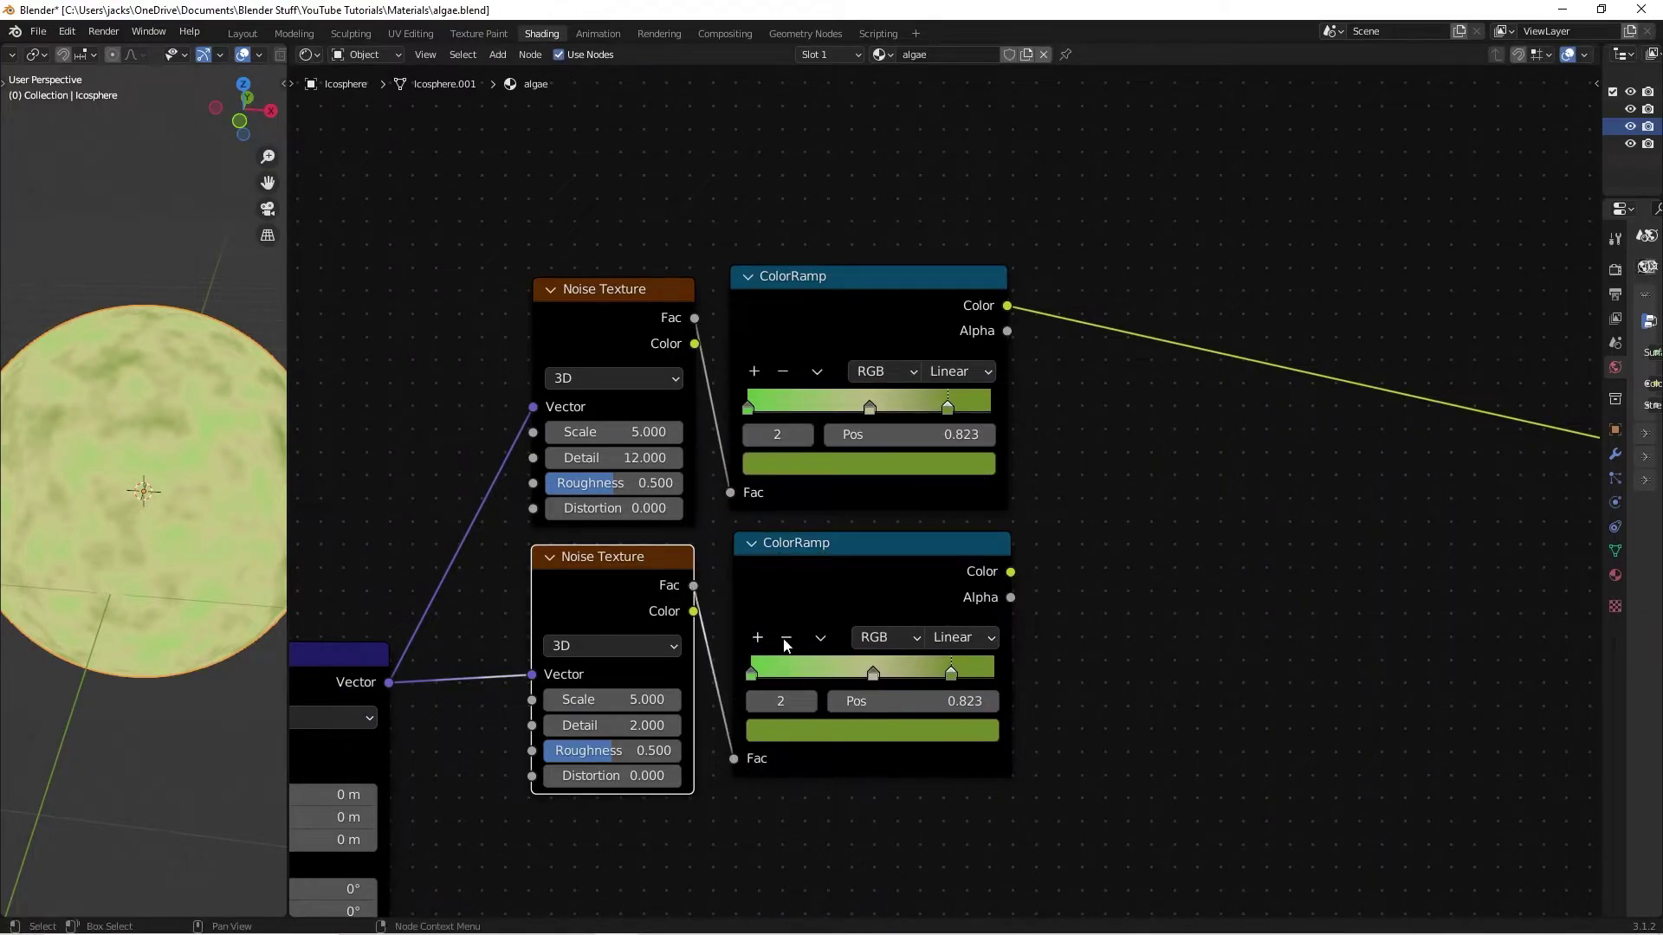
left_click(791, 600, "ctrl+shift")
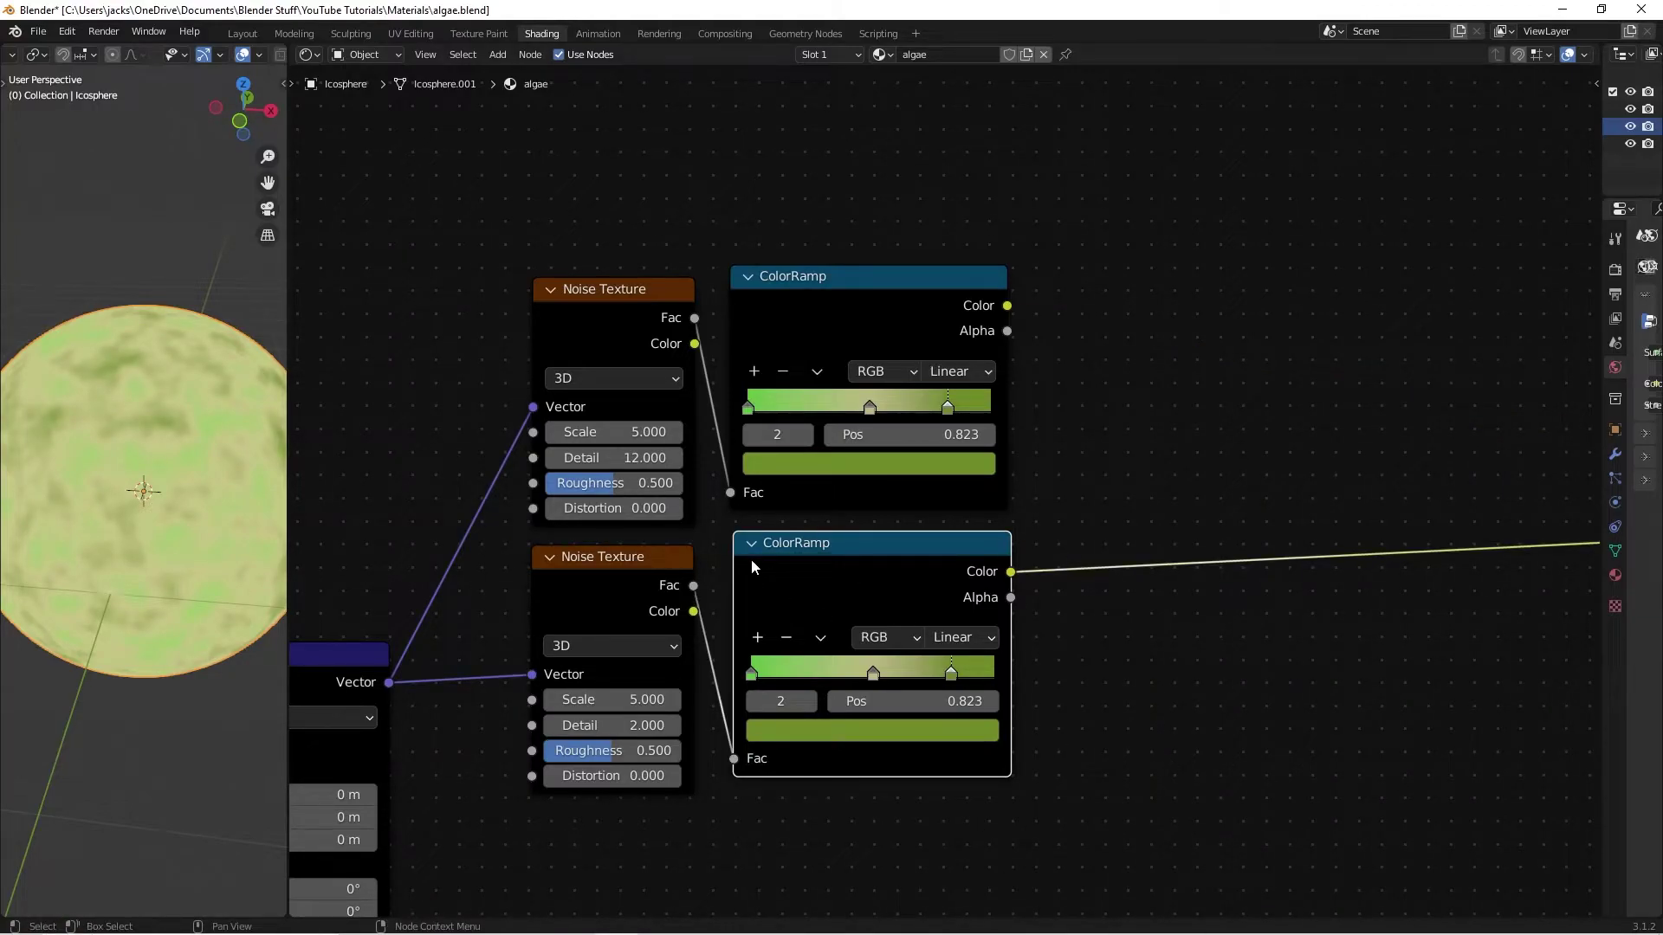
- Set the lower Noise Texture's Detail to 12, keeping its Scale at 5 and Roughness at 0.5
left_click(680, 703)
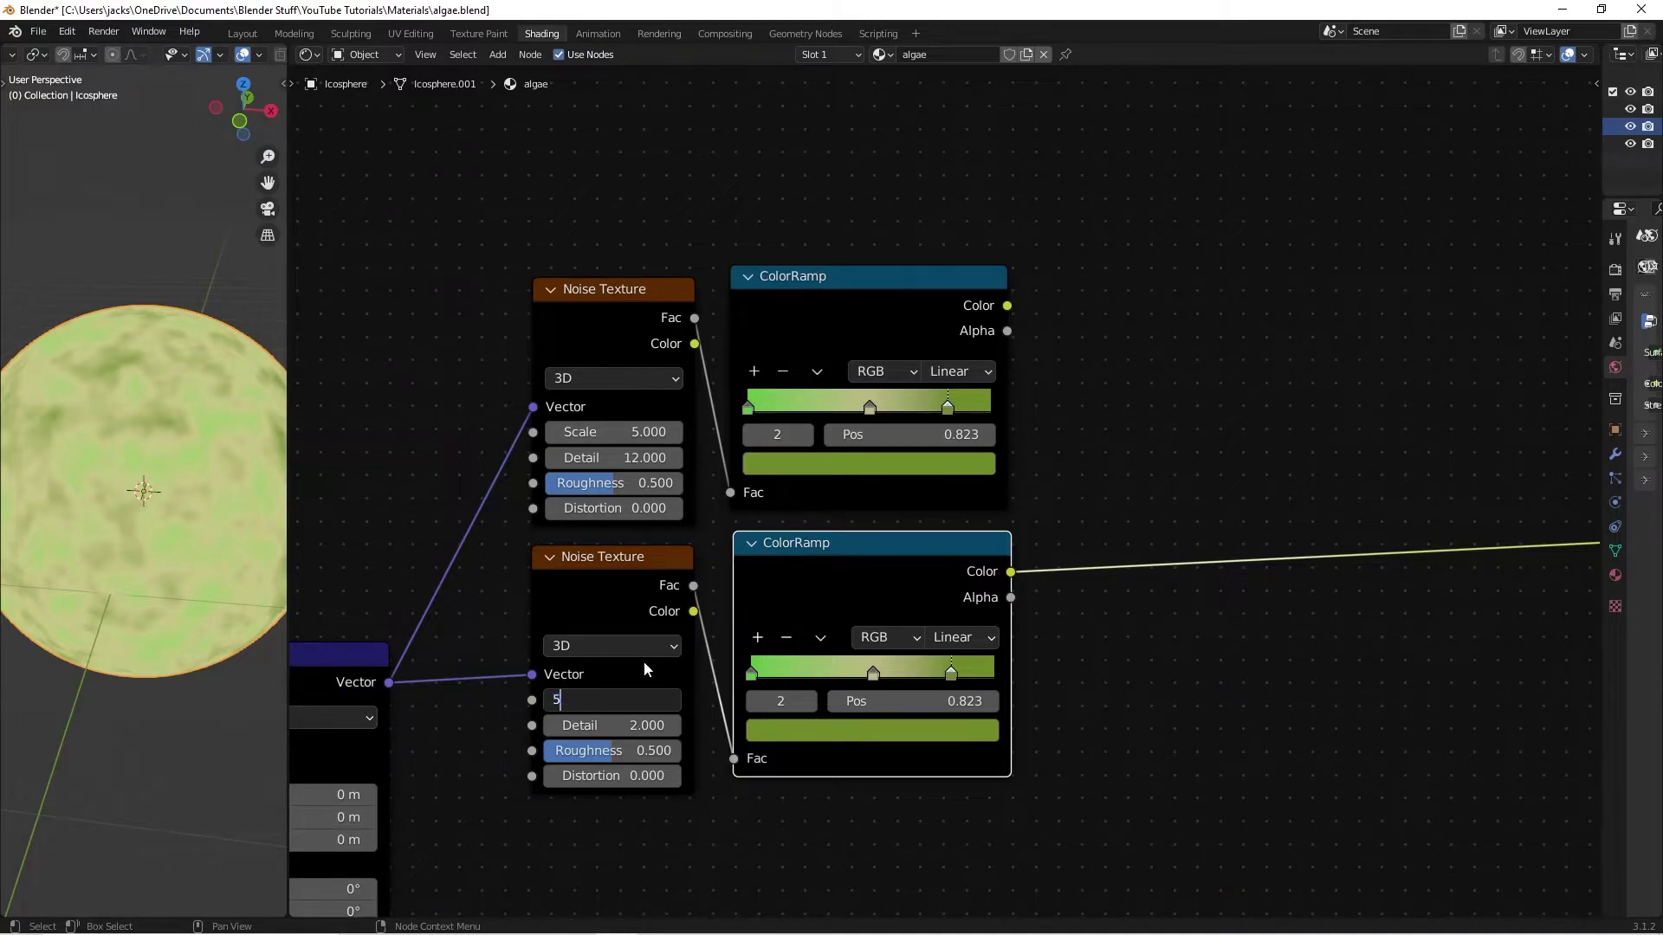
key("Tab")
type("12")
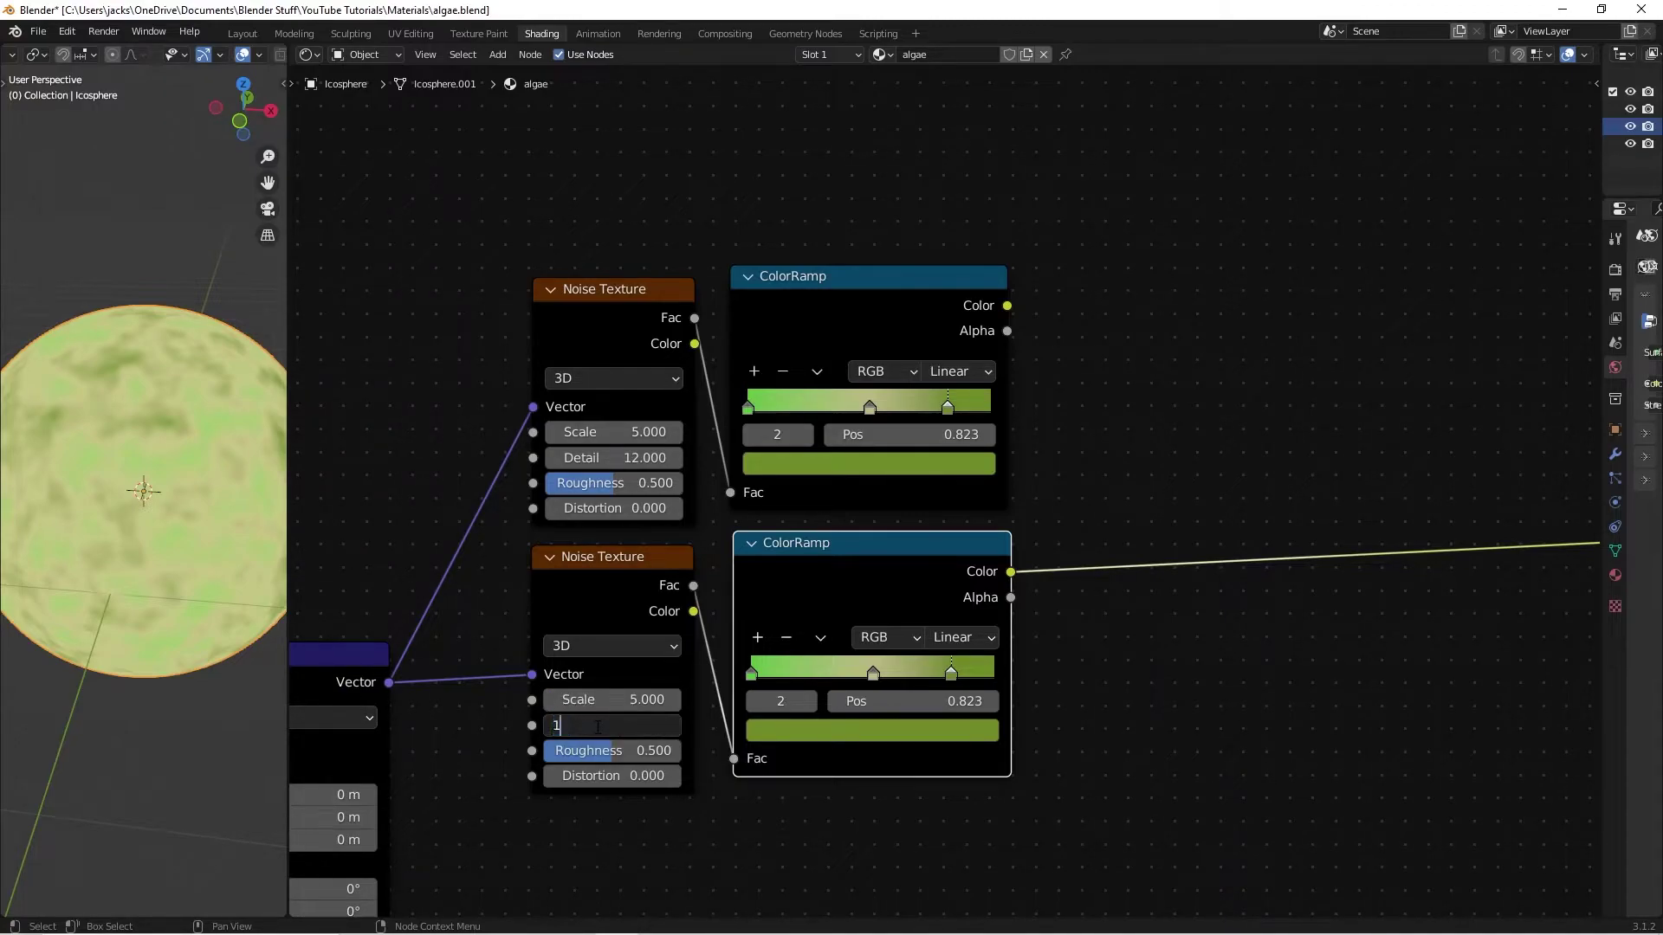
key("Return")
left_click(616, 755)
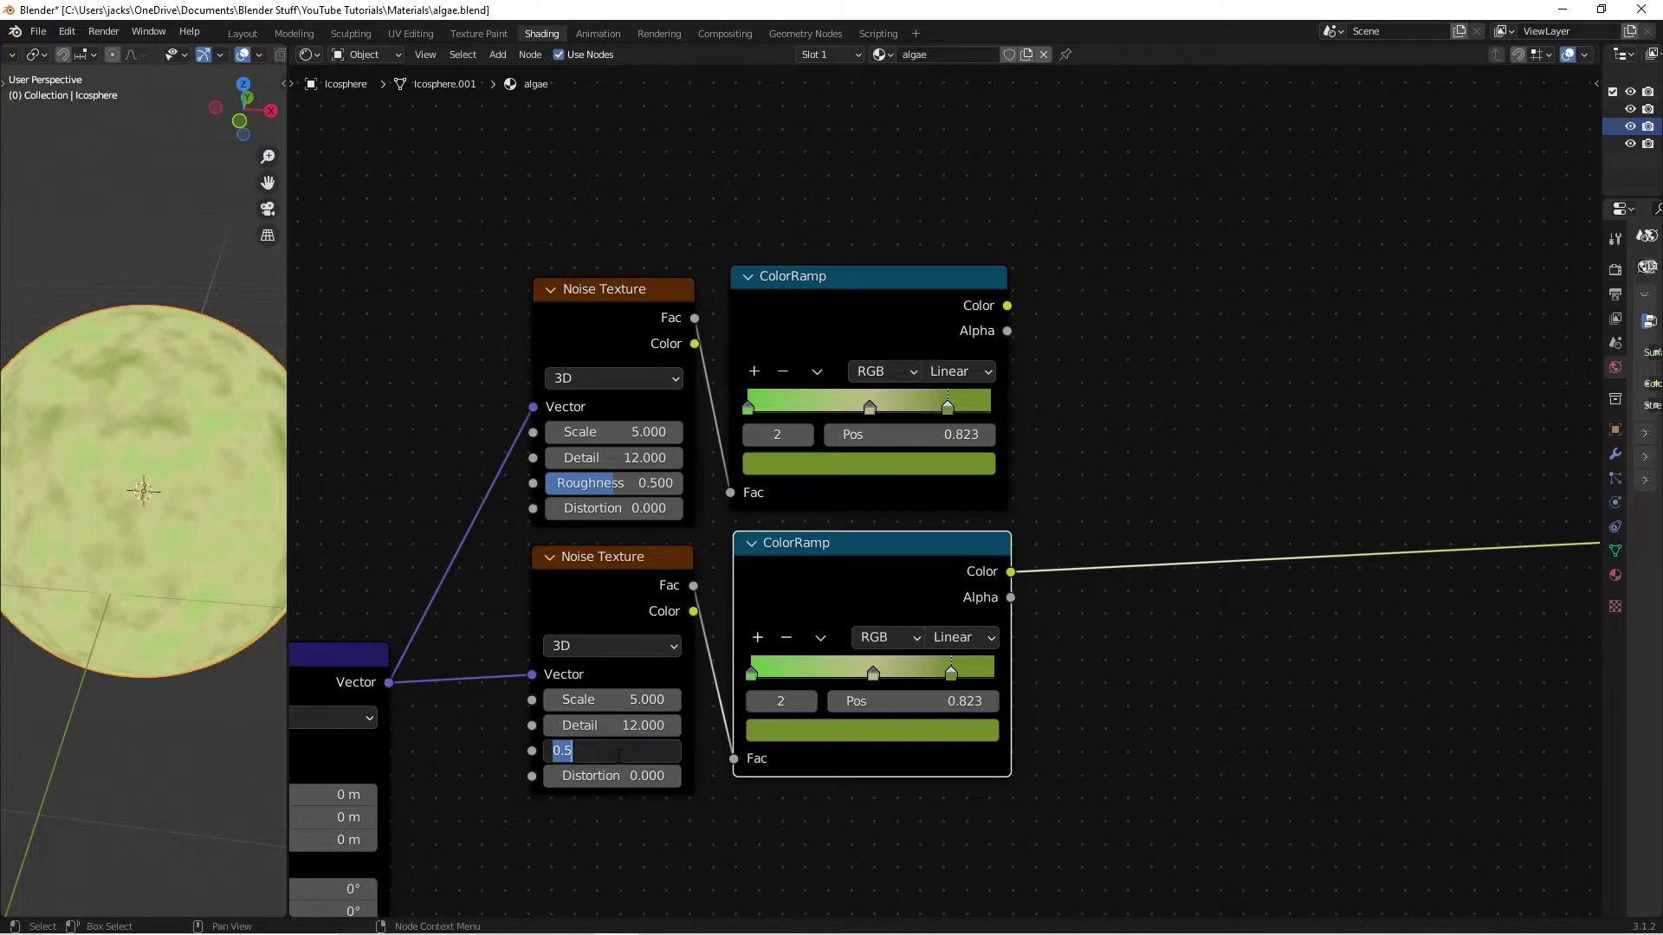
key("Escape")
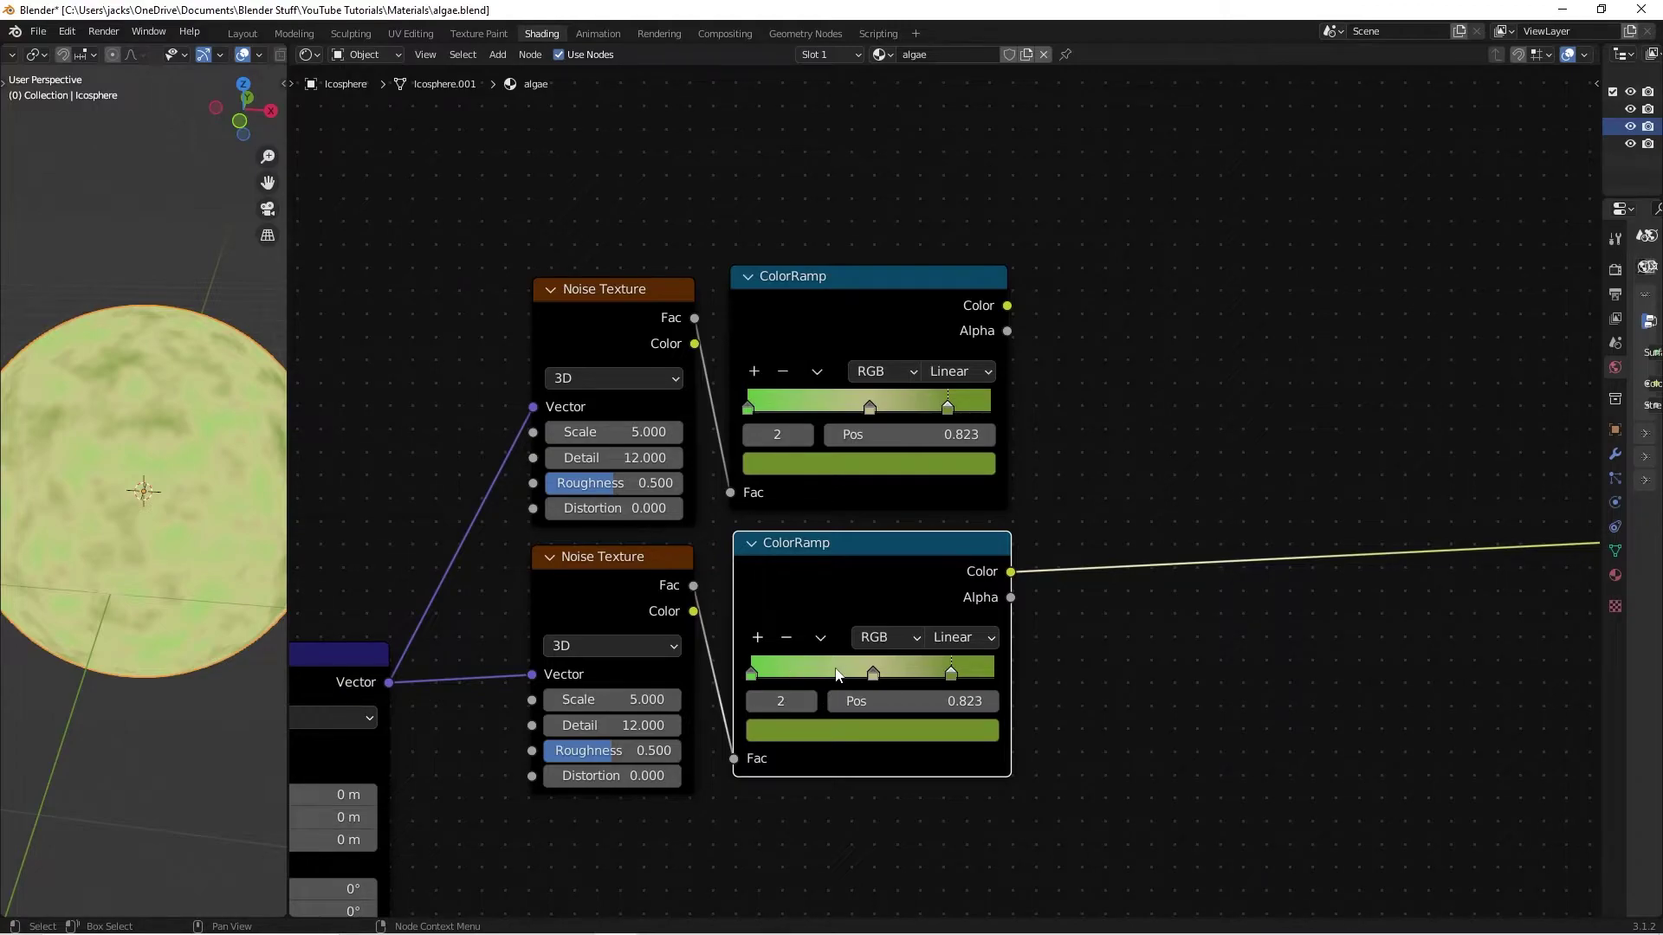
- Give the lower ColorRamp's first stop the olive green sampled from the upper ramp's last stop
left_click(751, 675)
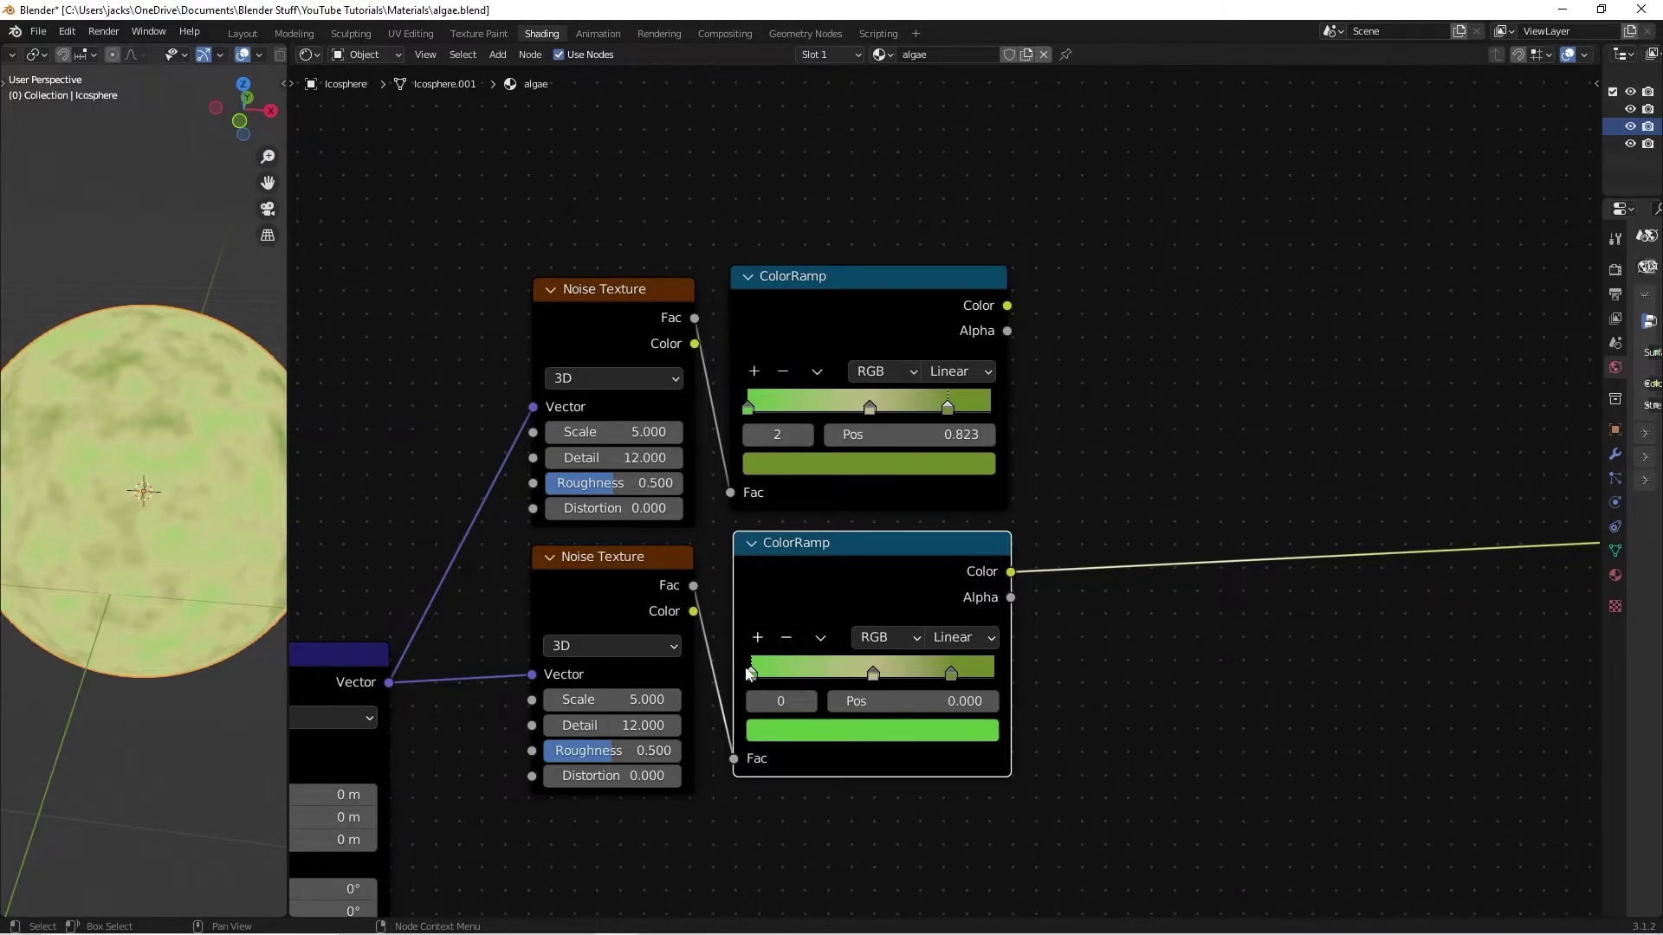
left_click(805, 728)
left_click(938, 644)
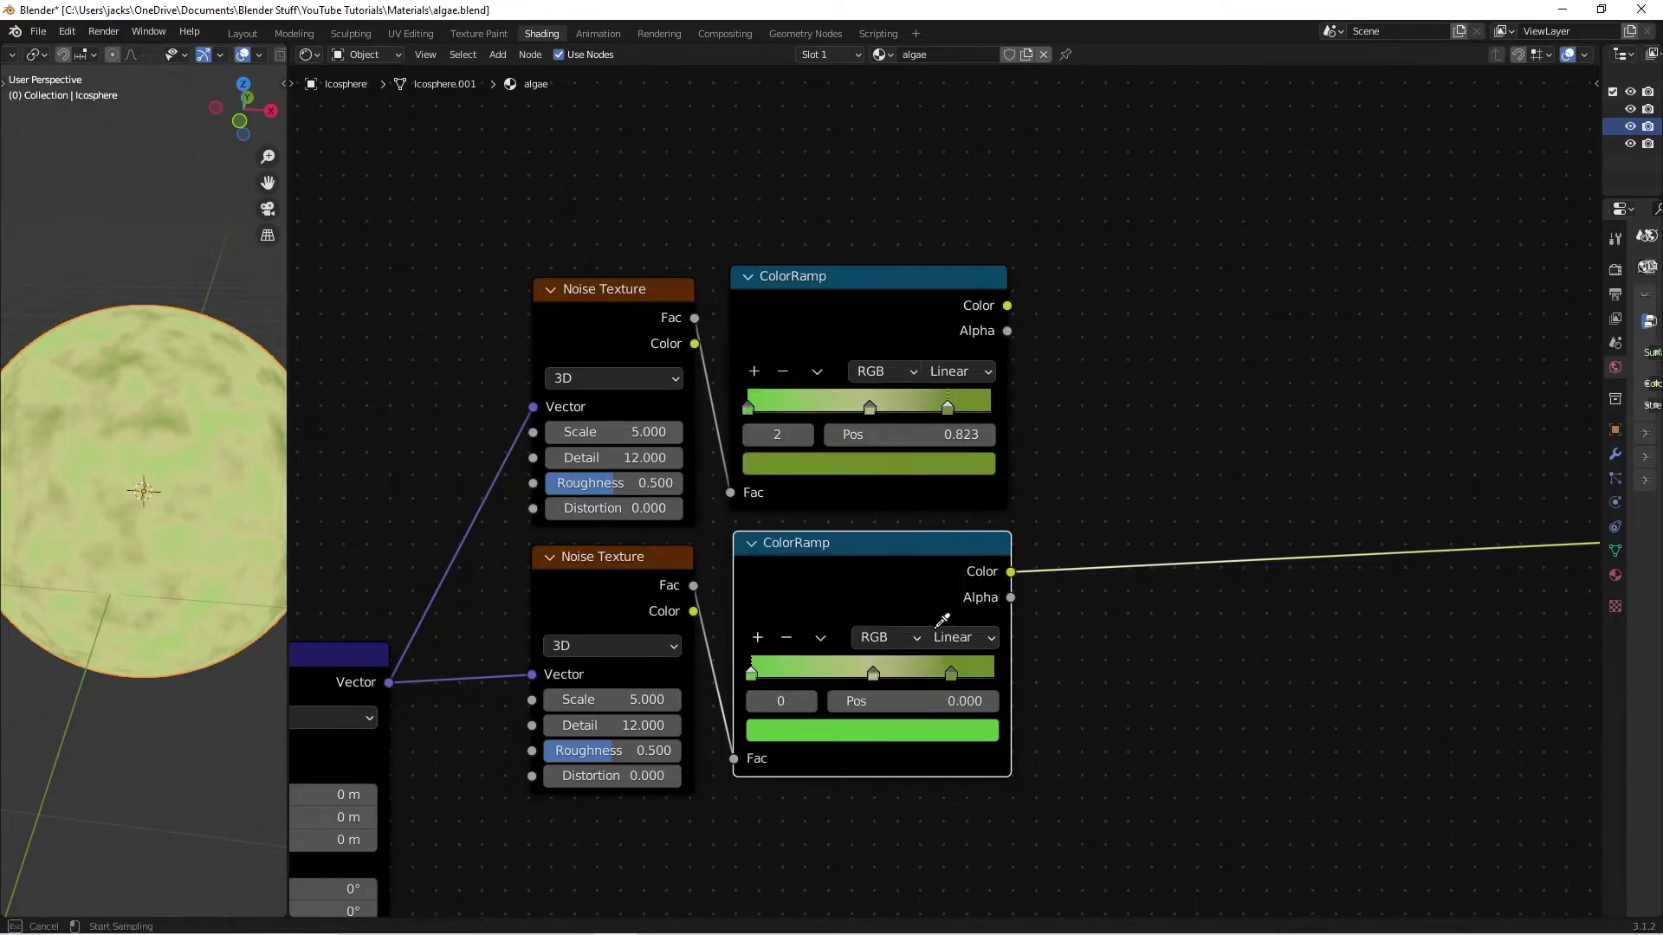
left_click(950, 406)
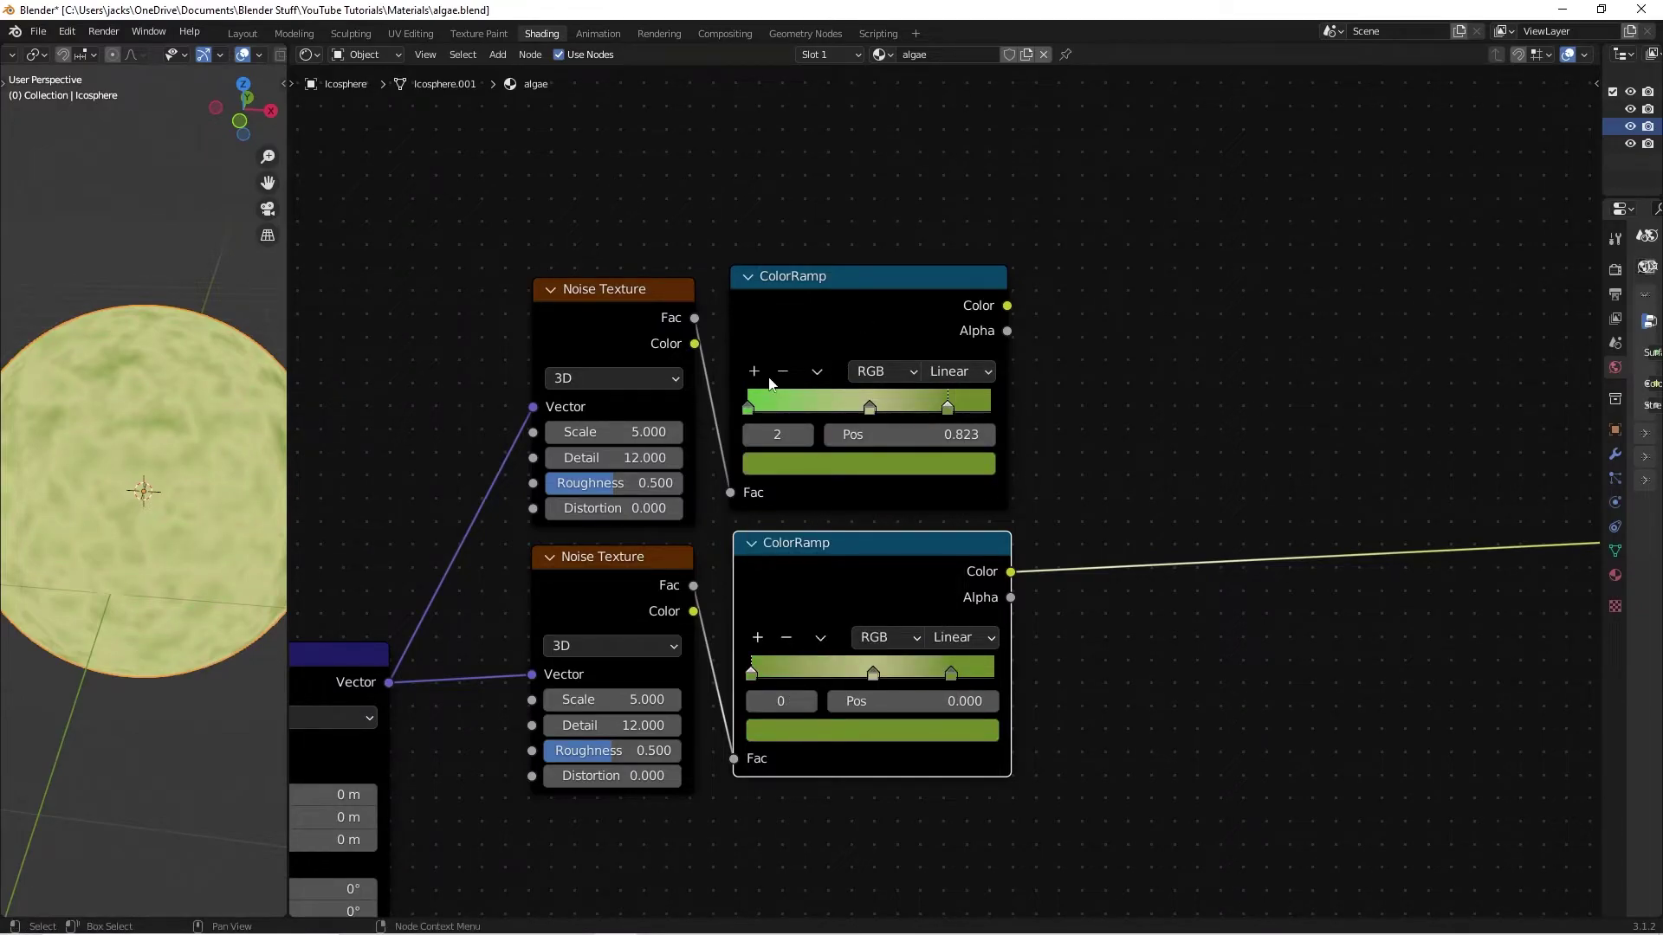
- Darken the lower ColorRamp's first stop to a value of about 0.08, shift its hue toward yellow and move it to position 0.177
left_click(846, 733)
left_click_drag(946, 475, 946, 511)
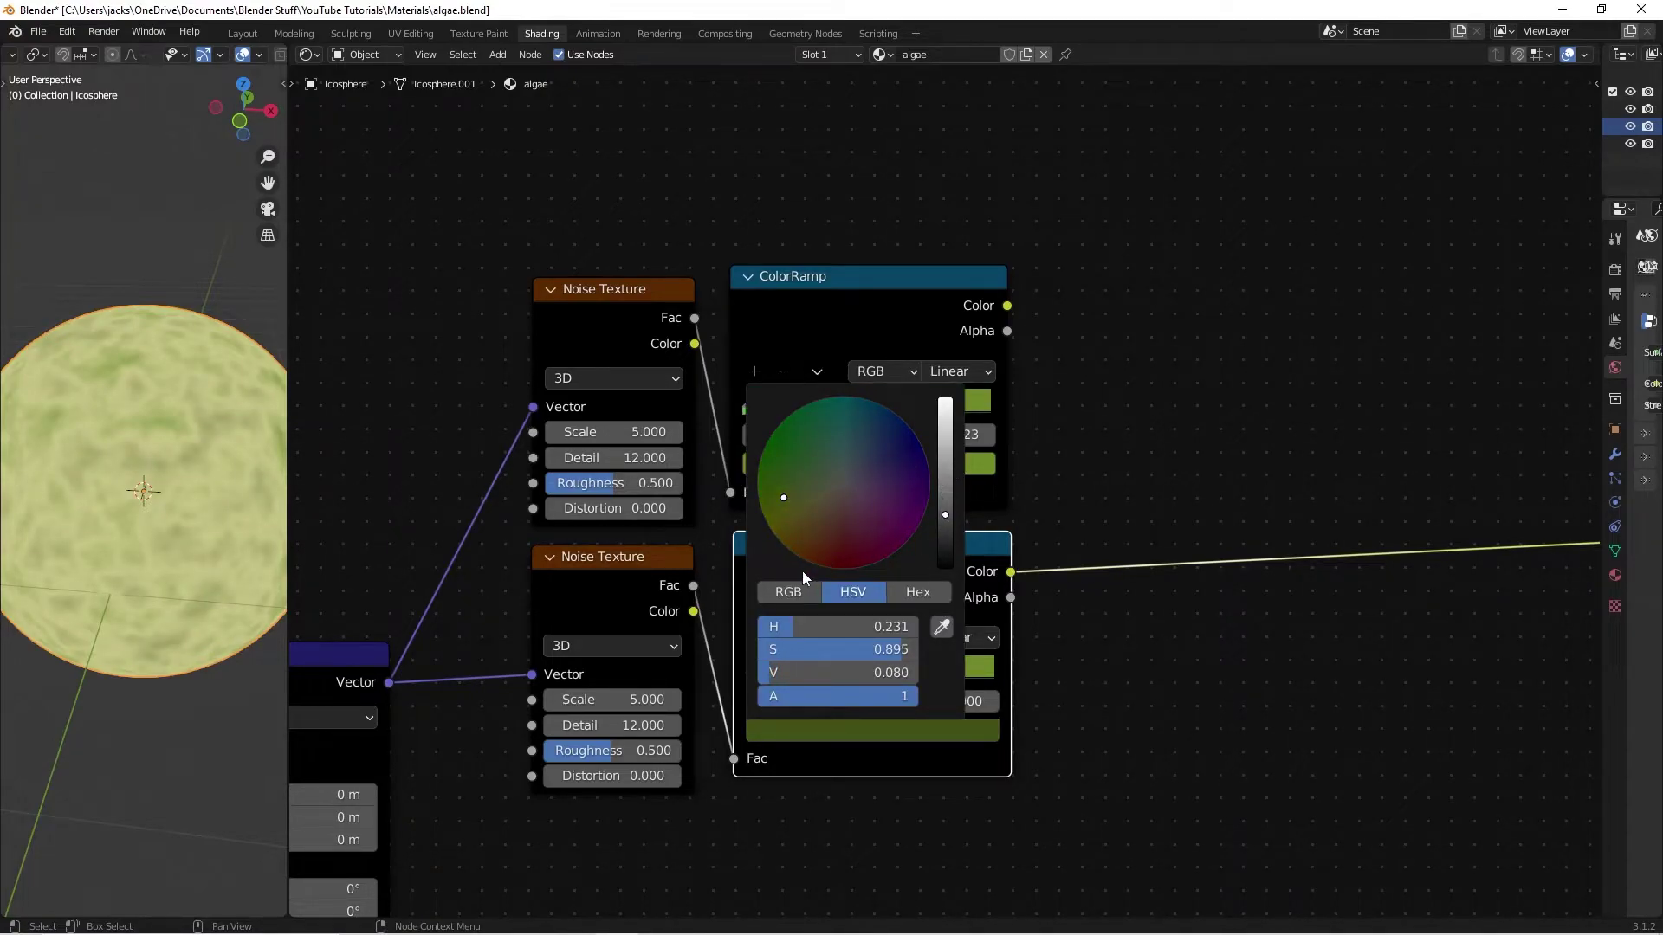
left_click_drag(791, 625, 794, 673)
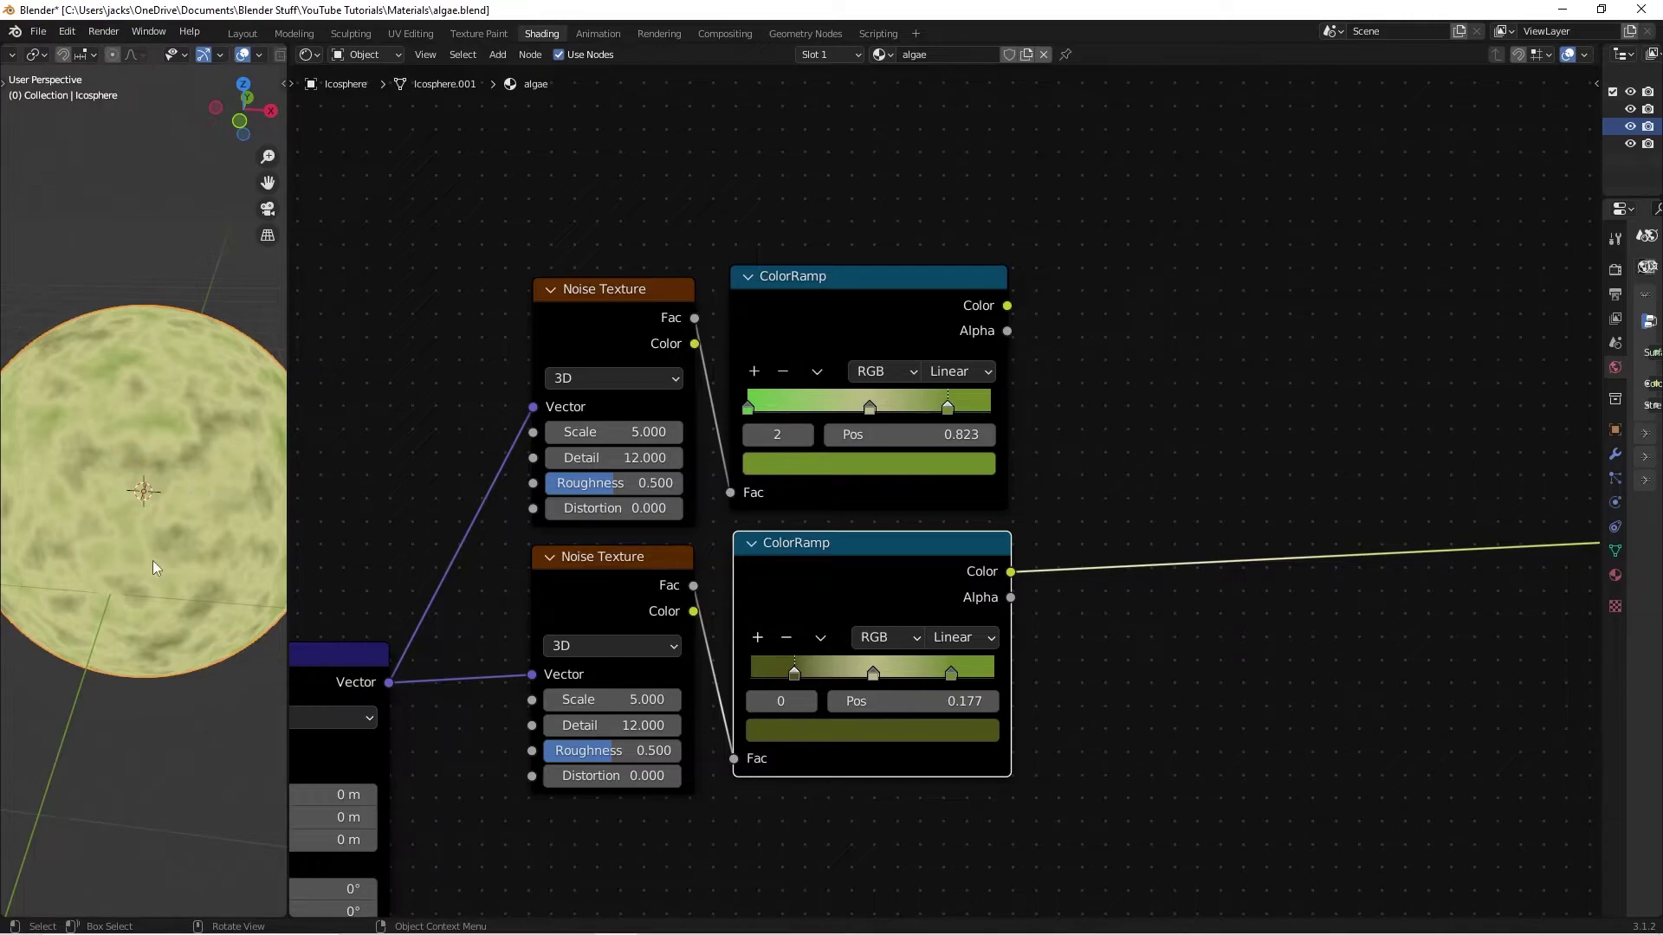
- Recolor the lower ColorRamp's middle stop a medium green with saturation 0.872 and value 0.252, and save the file
left_click(874, 673)
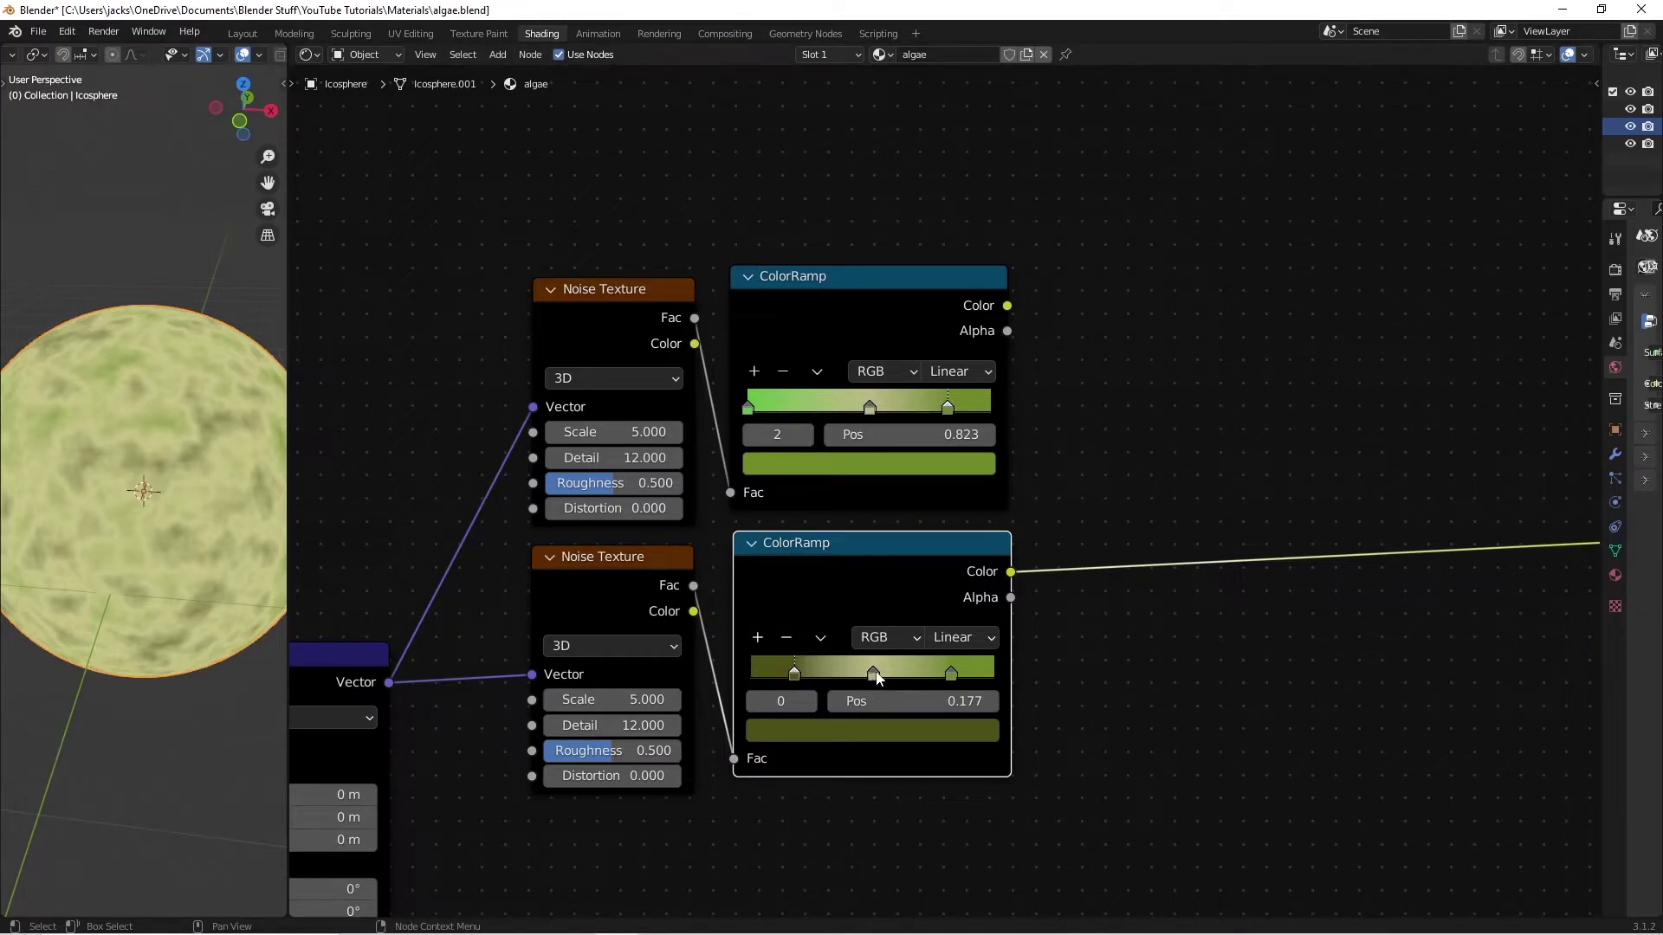
left_click(877, 739)
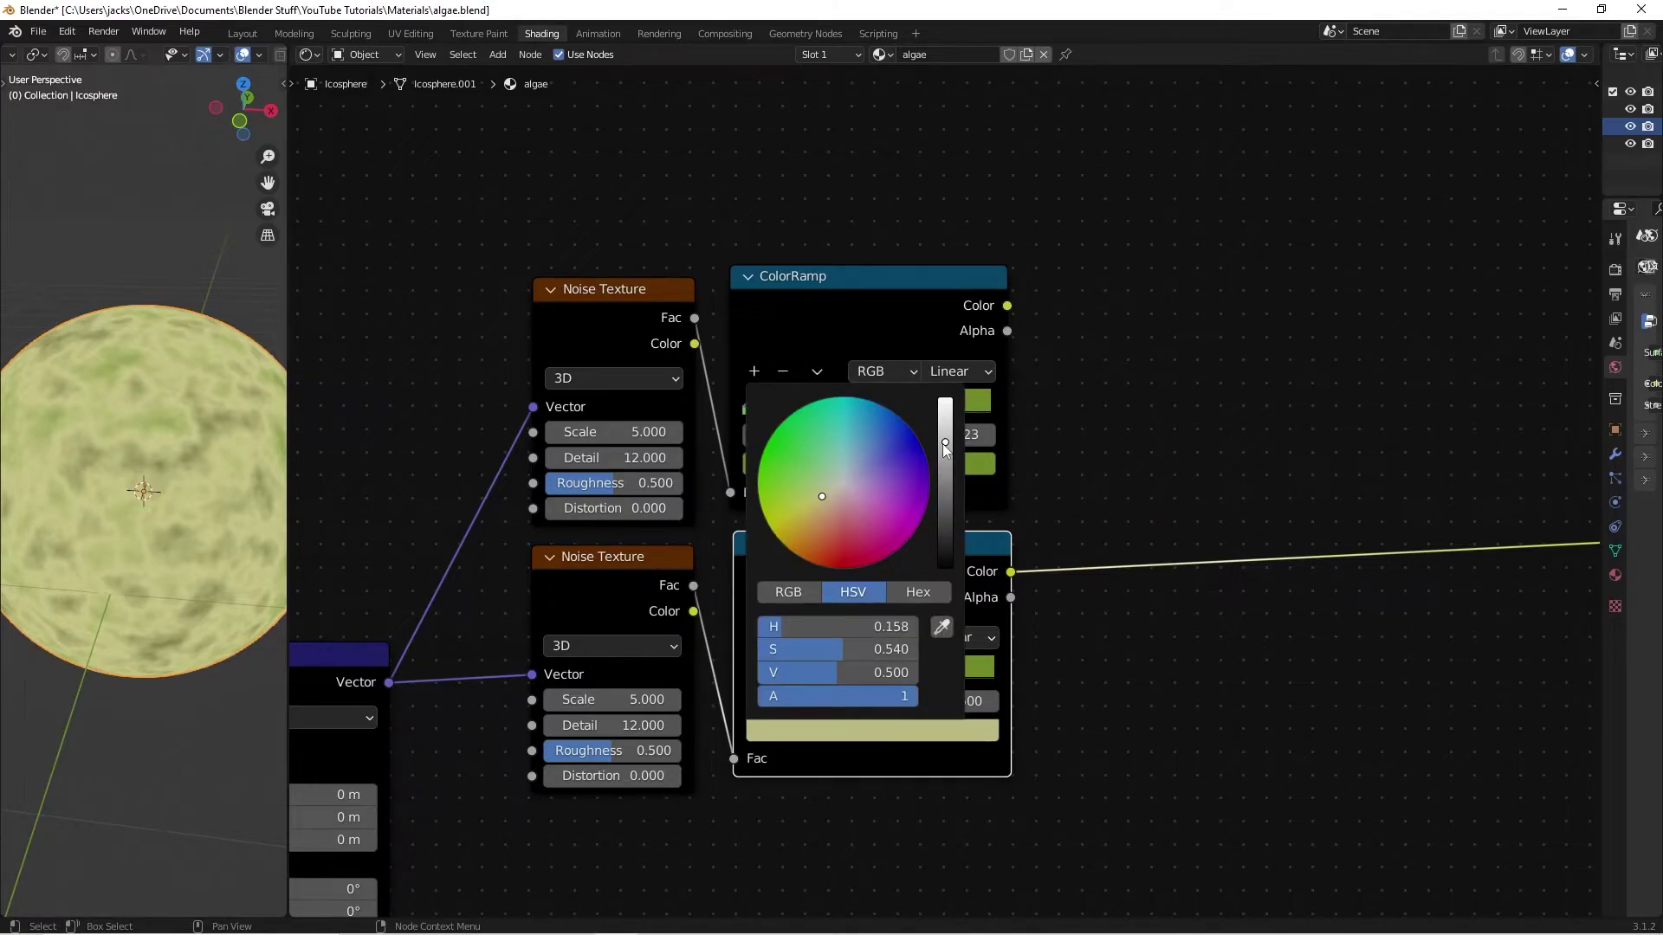
left_click_drag(945, 448, 945, 476)
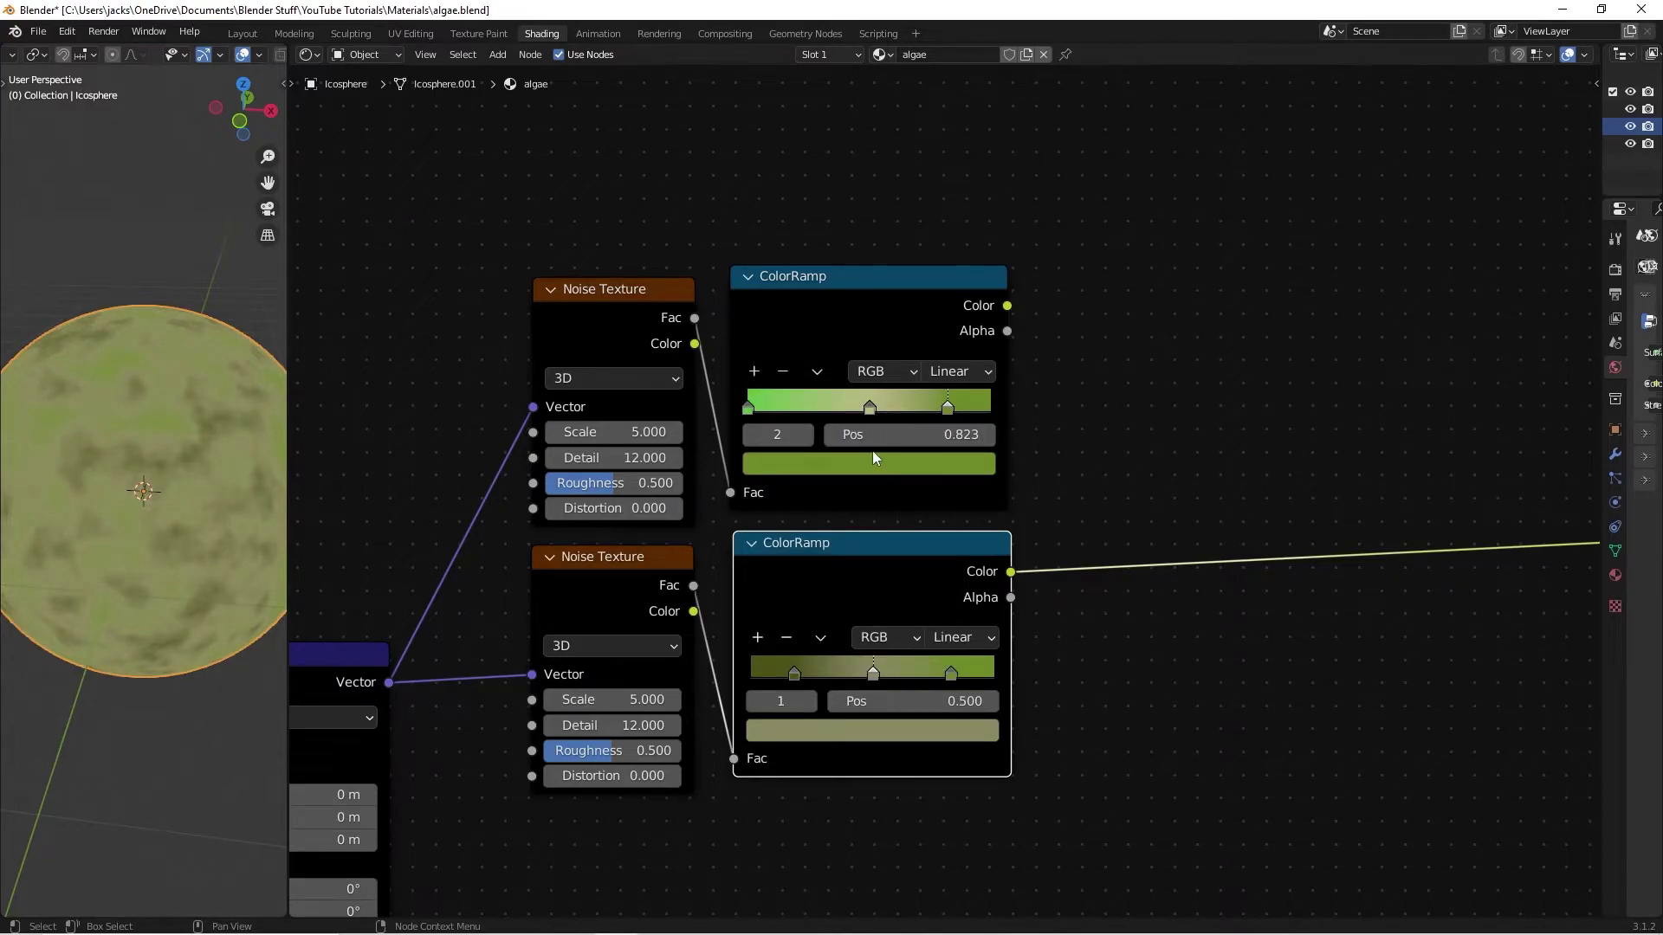
left_click(881, 727)
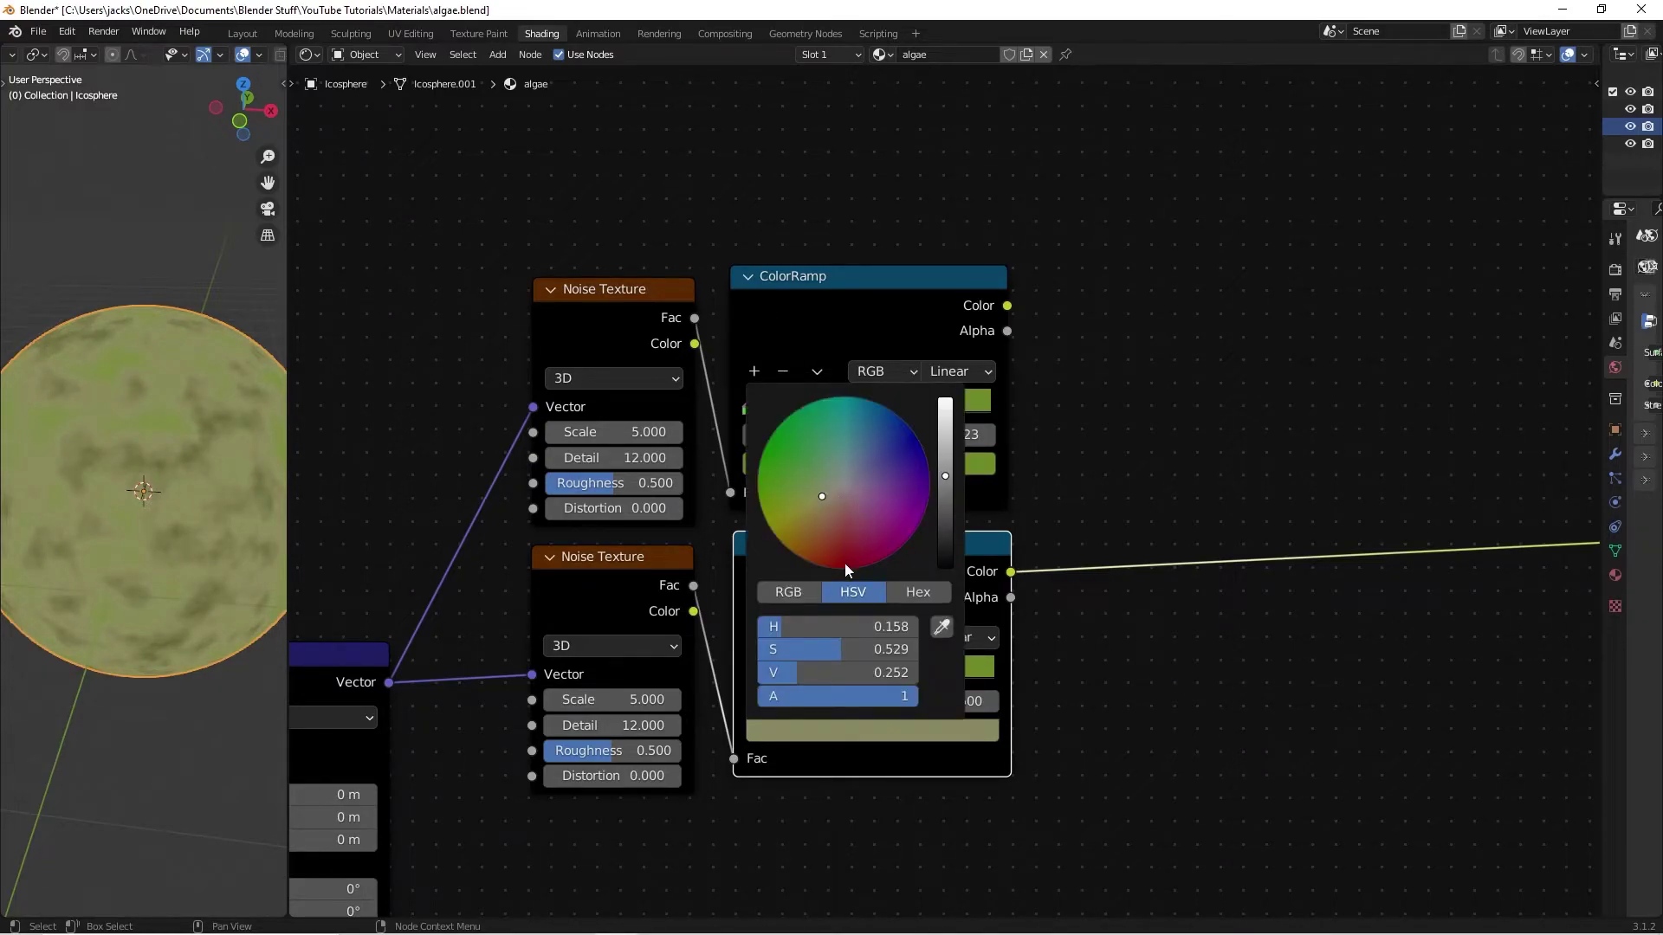
left_click_drag(778, 625, 898, 647)
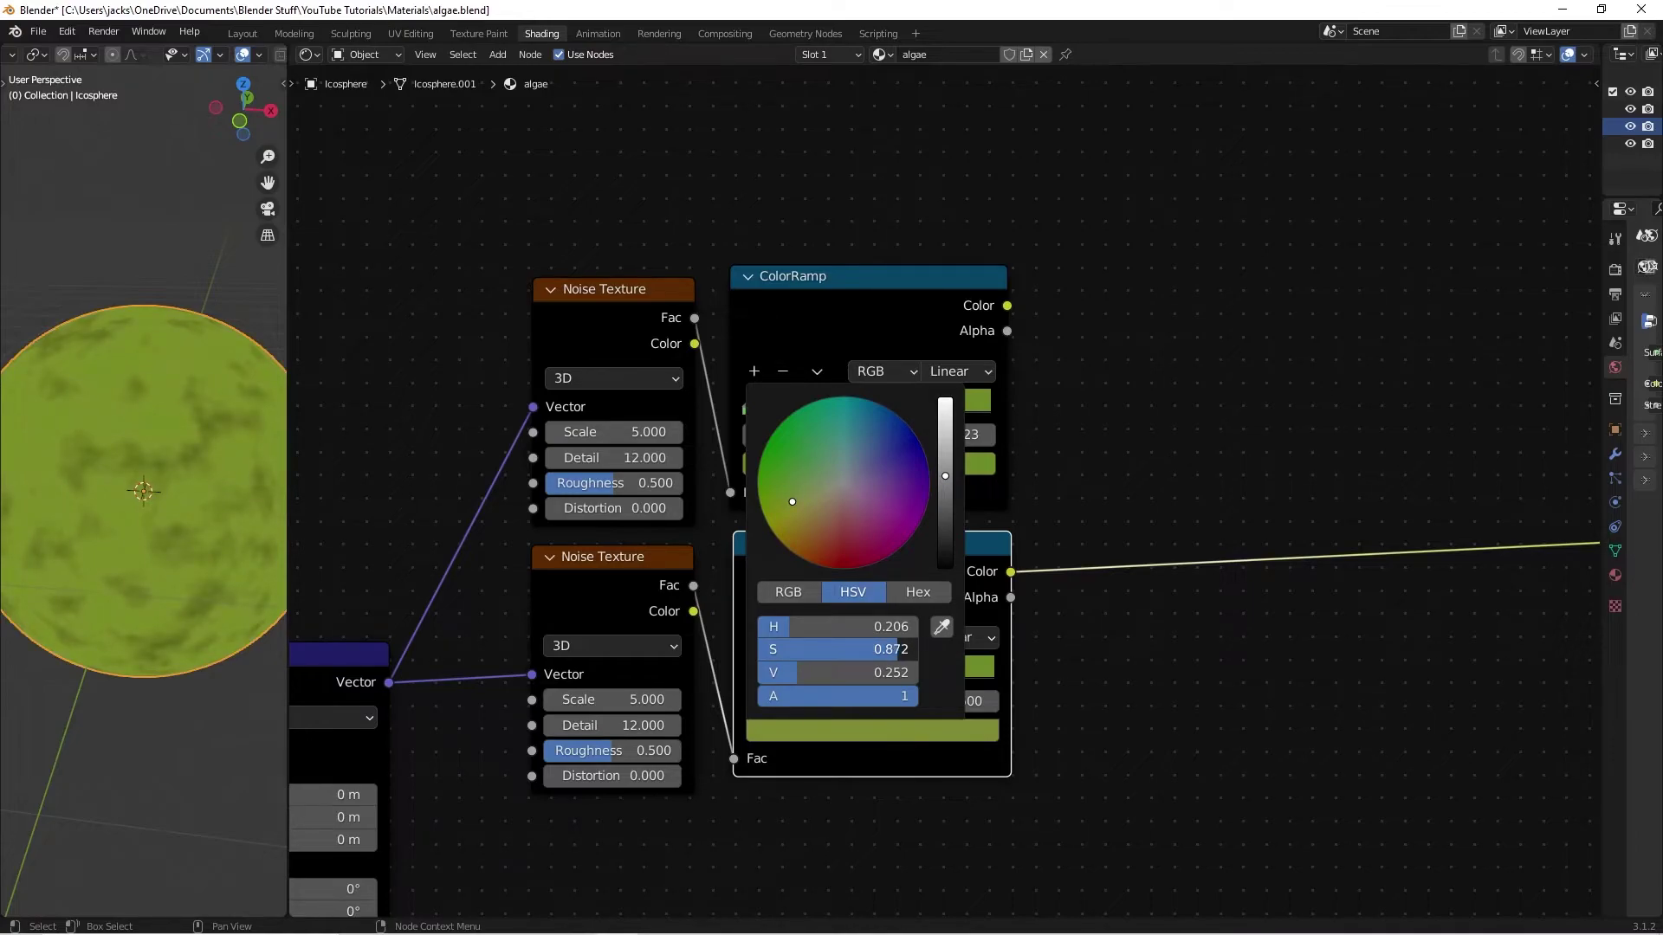
left_click(870, 730)
left_click_drag(832, 627, 846, 626)
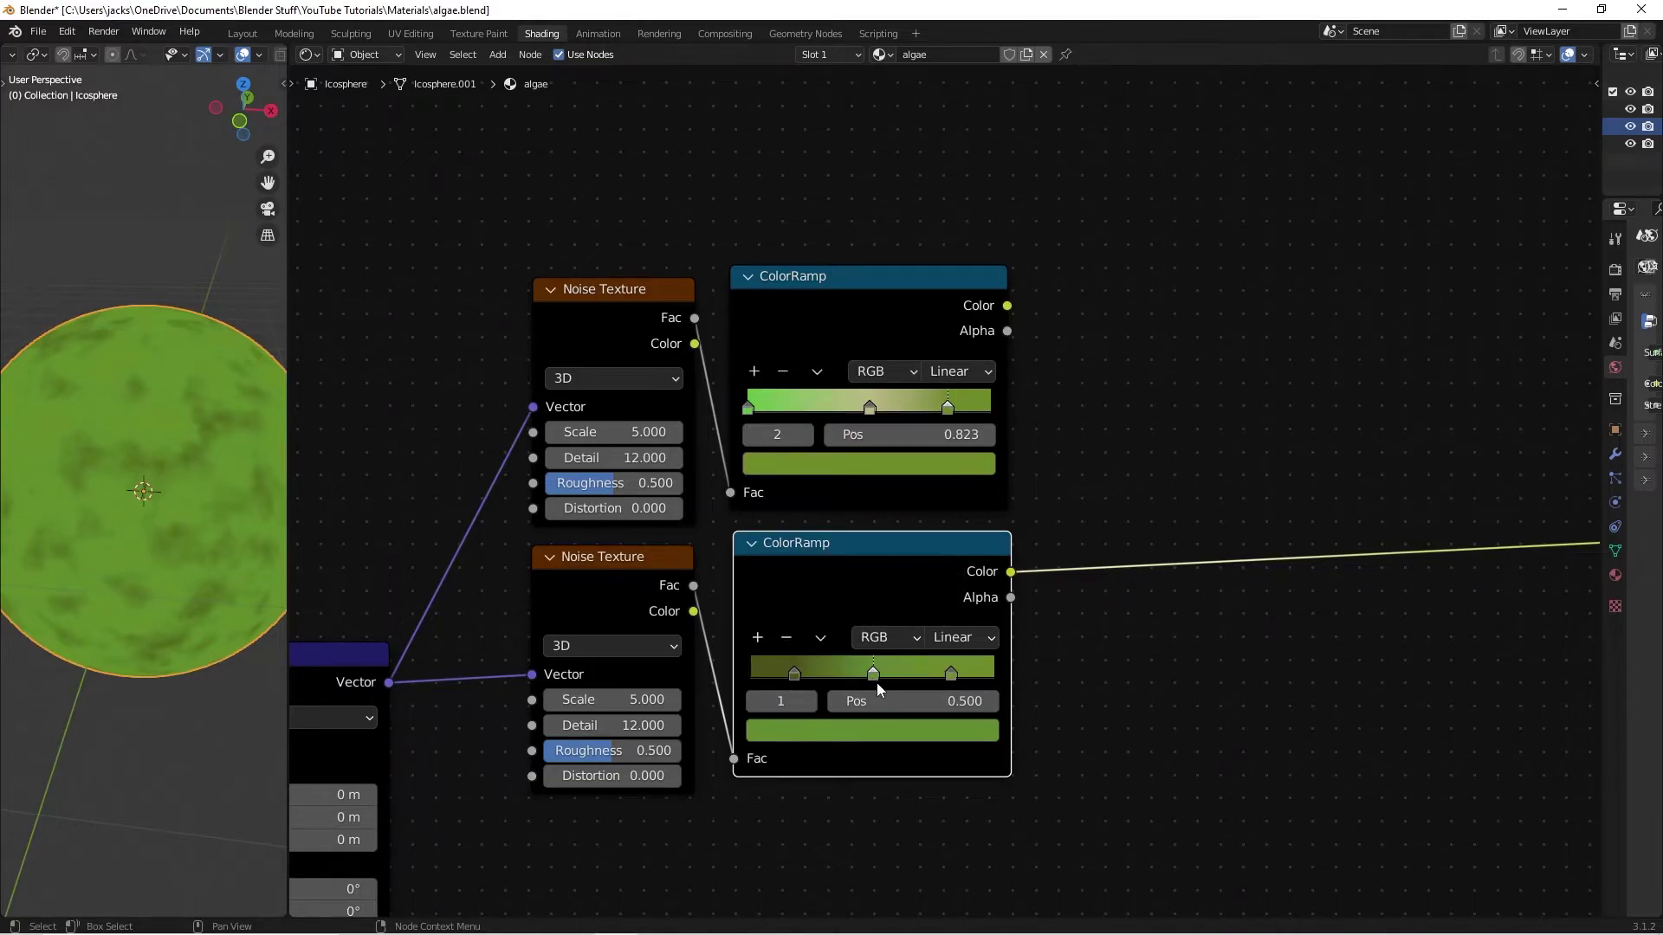
key("ctrl+s")
- Shift the lower ColorRamp's last stop to a brownish yellow with hue 0.137
left_click(951, 673)
left_click(915, 731)
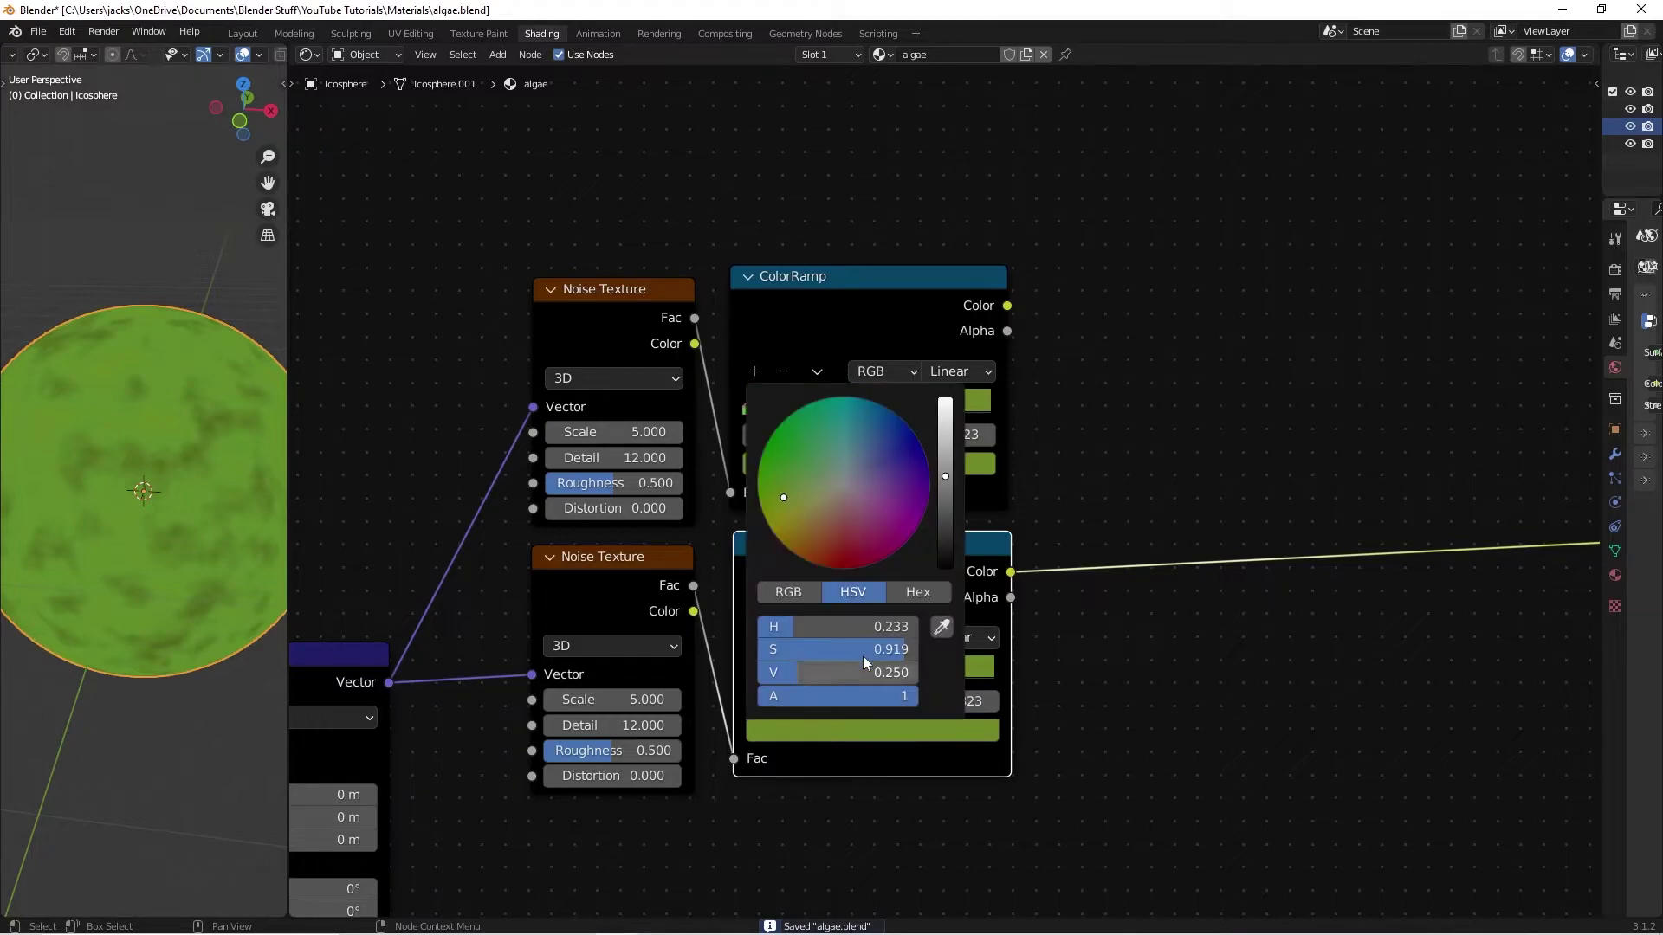
left_click_drag(814, 626, 793, 626)
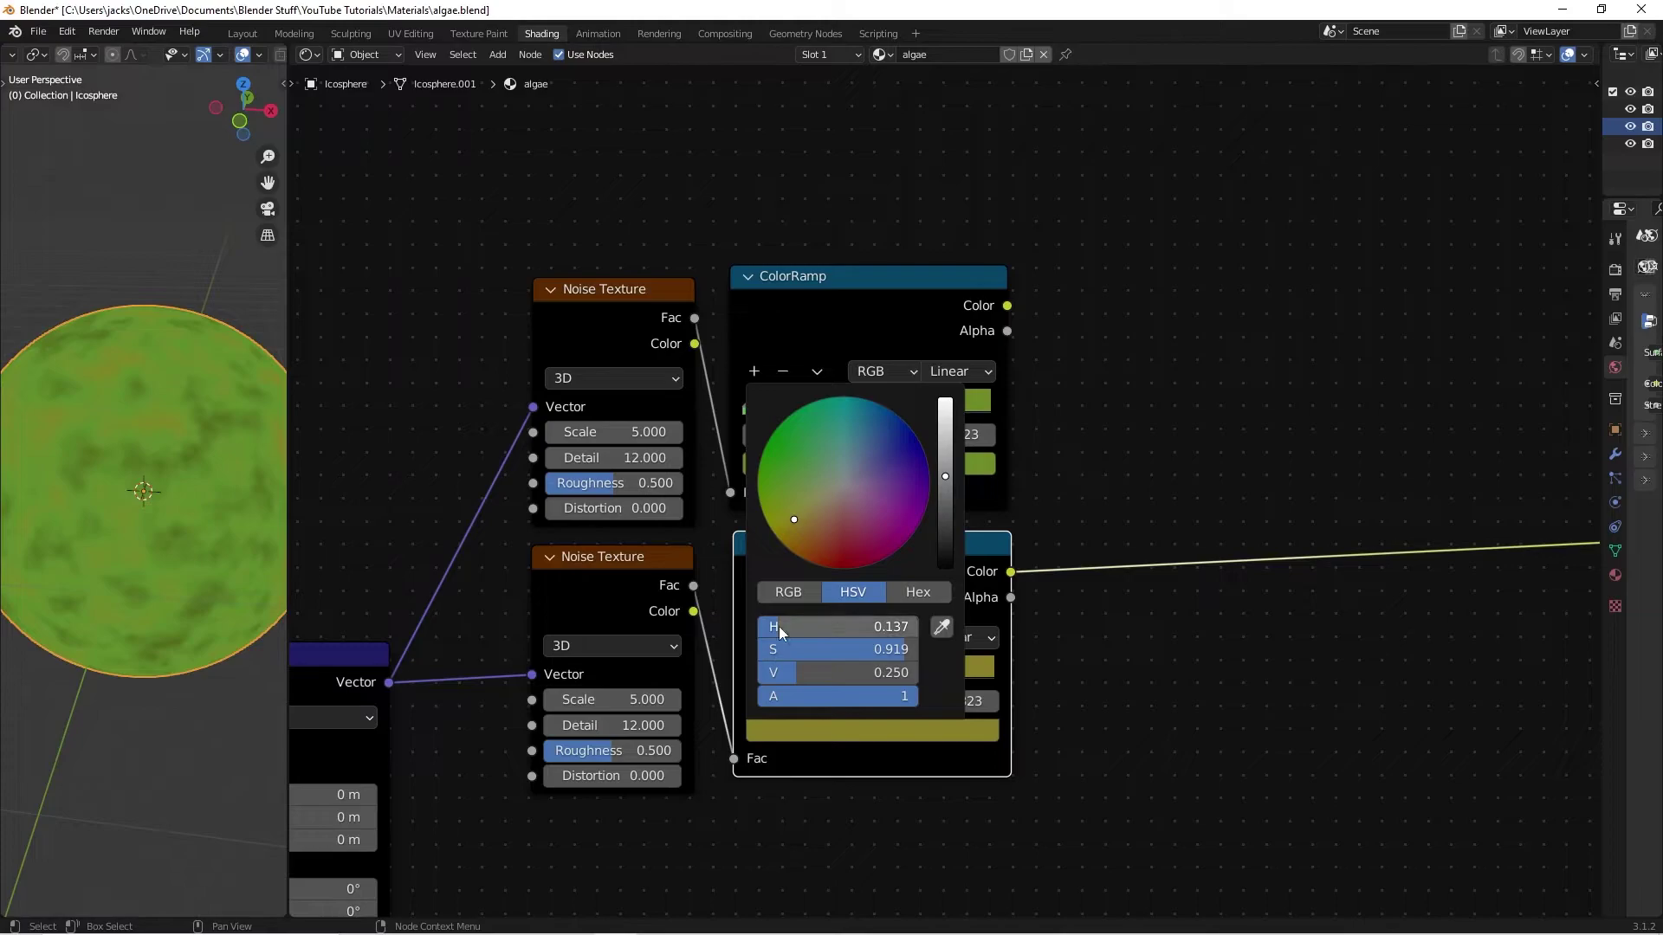
- Brighten the lower ColorRamp's last stop, move it to position 0.918, and save the file
left_click_drag(785, 673, 820, 673)
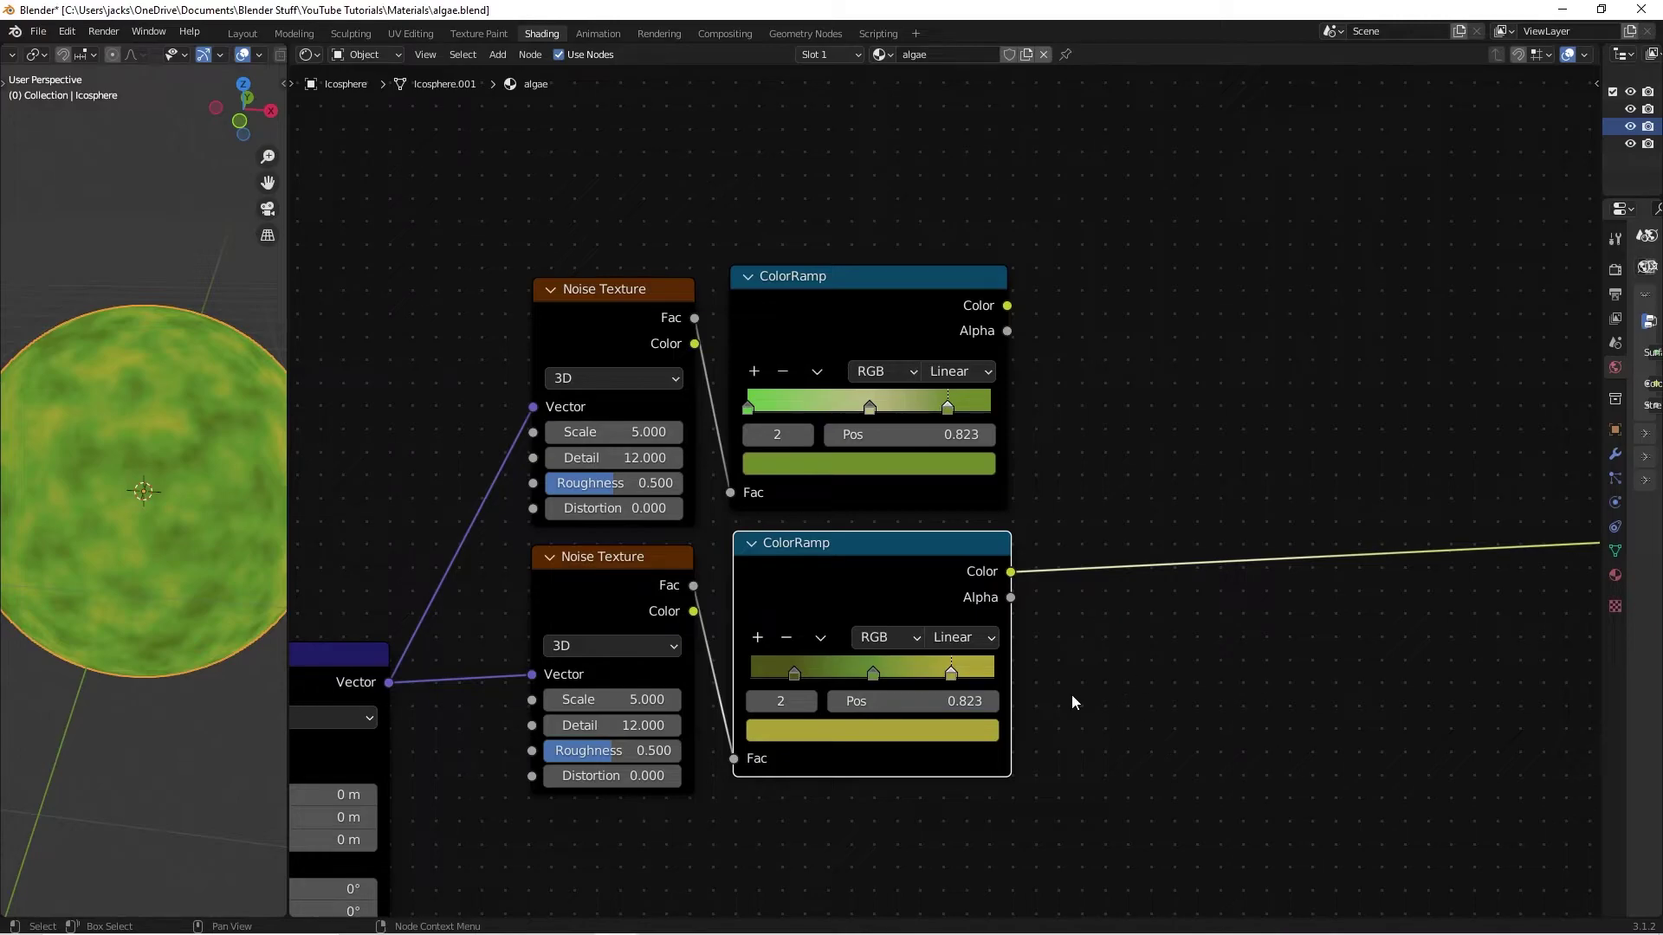
left_click_drag(950, 676, 975, 676)
key("ctrl+s")
- Compare the upper and lower ColorRamps by previewing each in turn on the sphere, and save the file
left_click(844, 303)
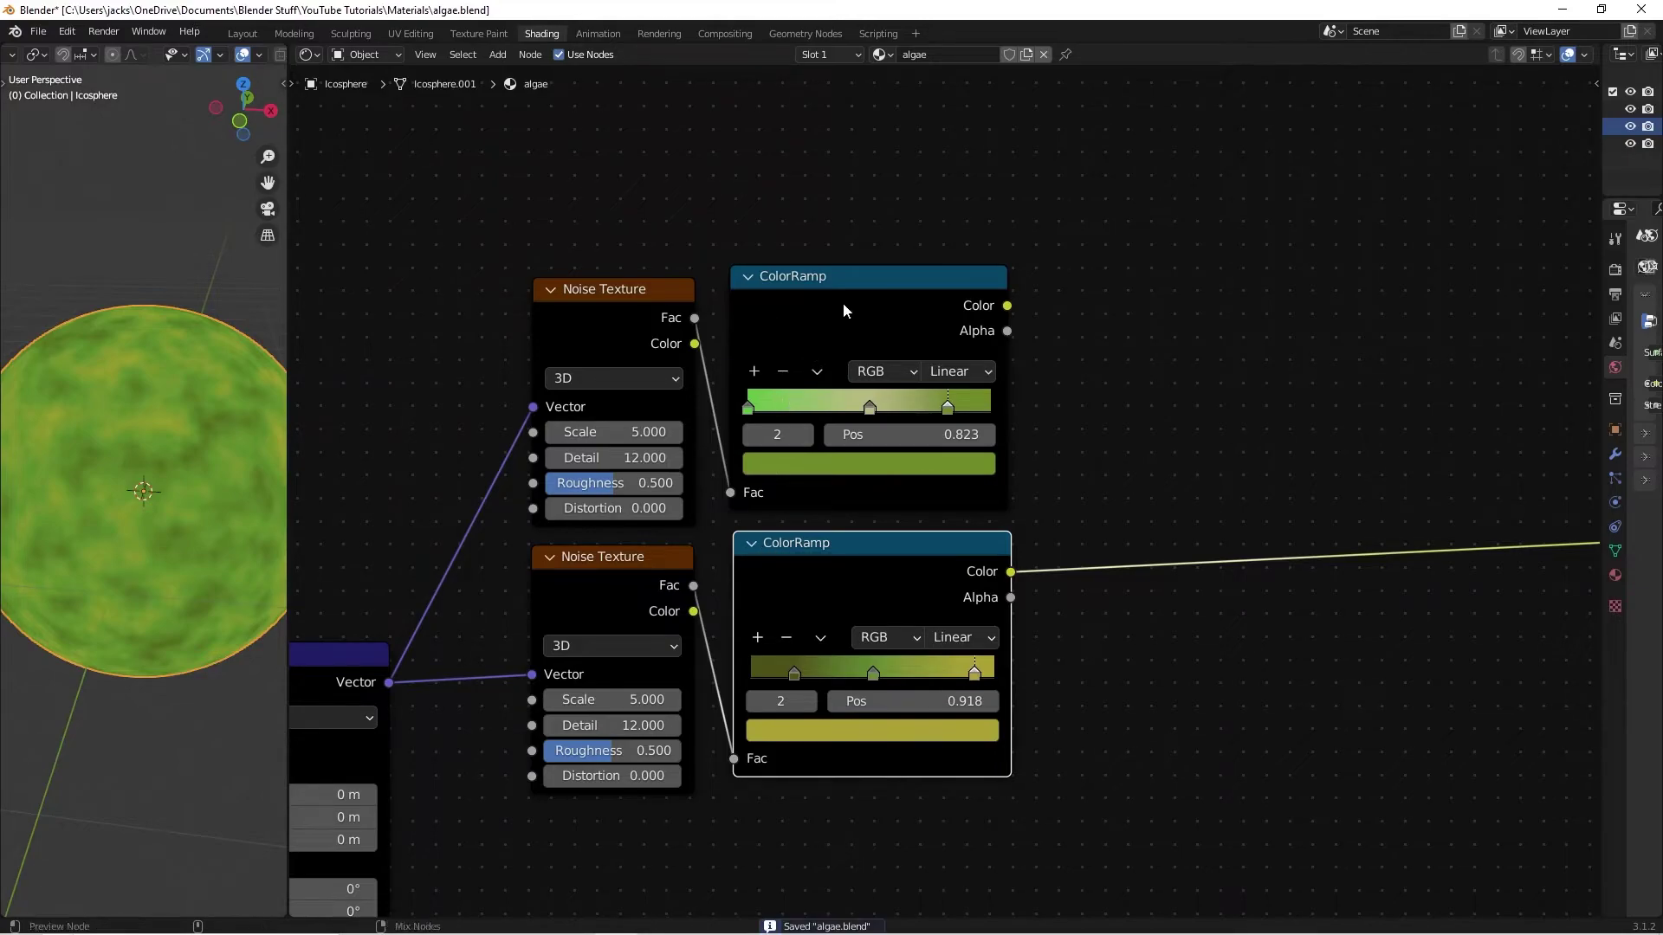
left_click(844, 303, "ctrl+shift")
middle_click_drag(205, 492, 191, 505)
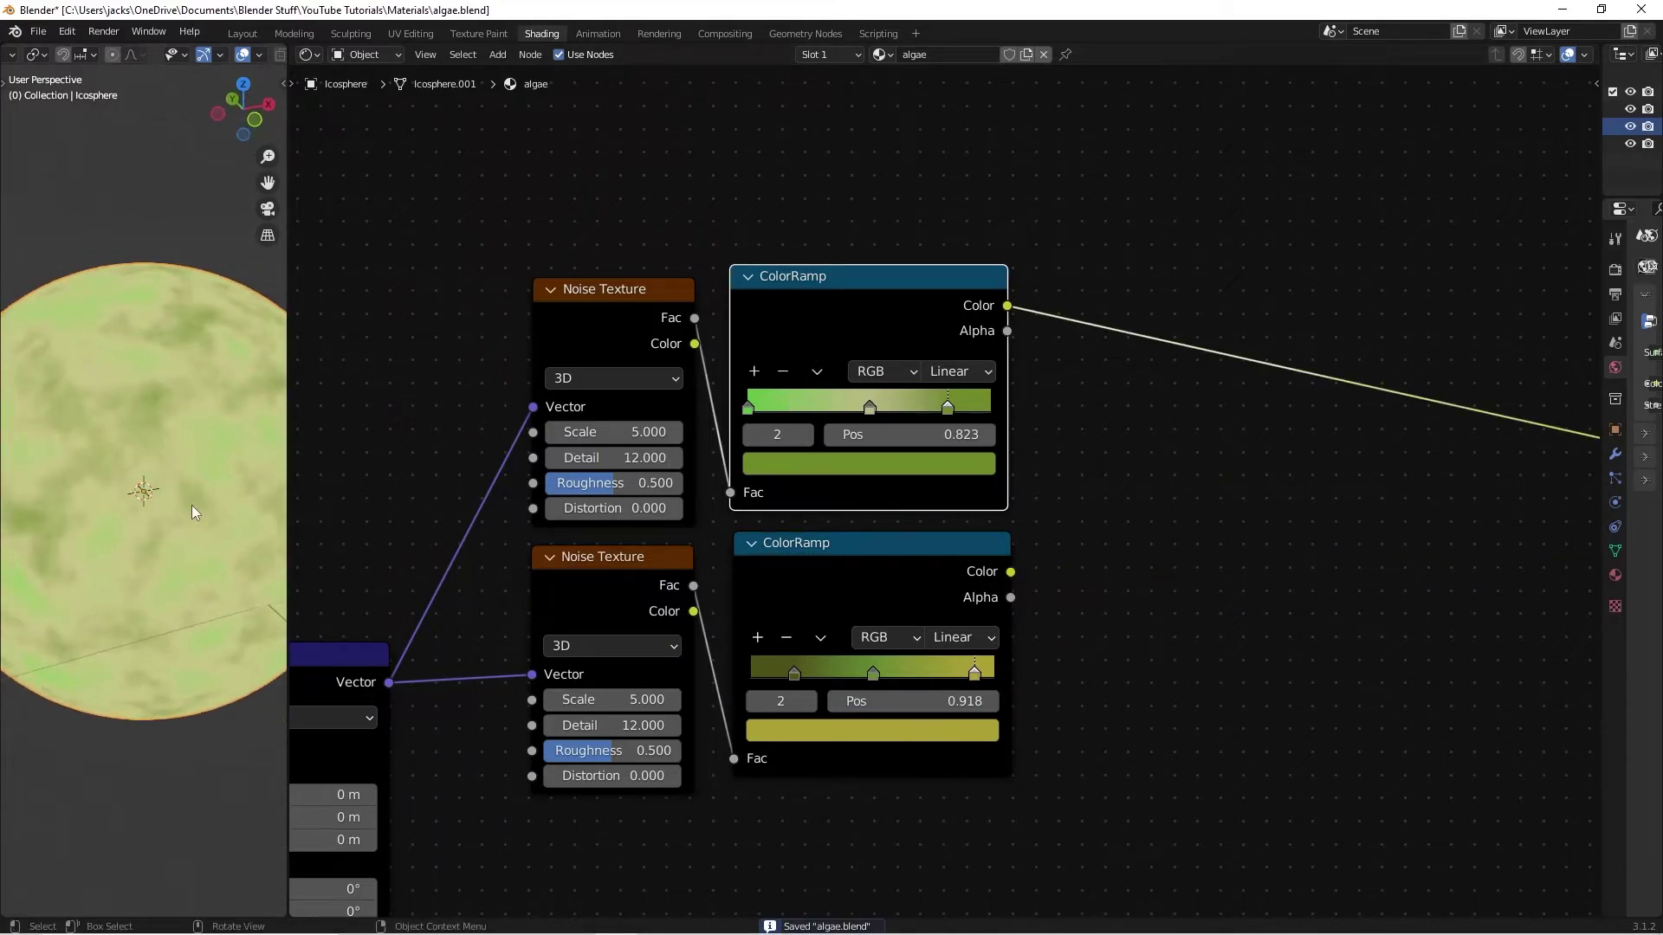
scroll(191, 506, "down", 3)
left_click(907, 598, "ctrl+shift")
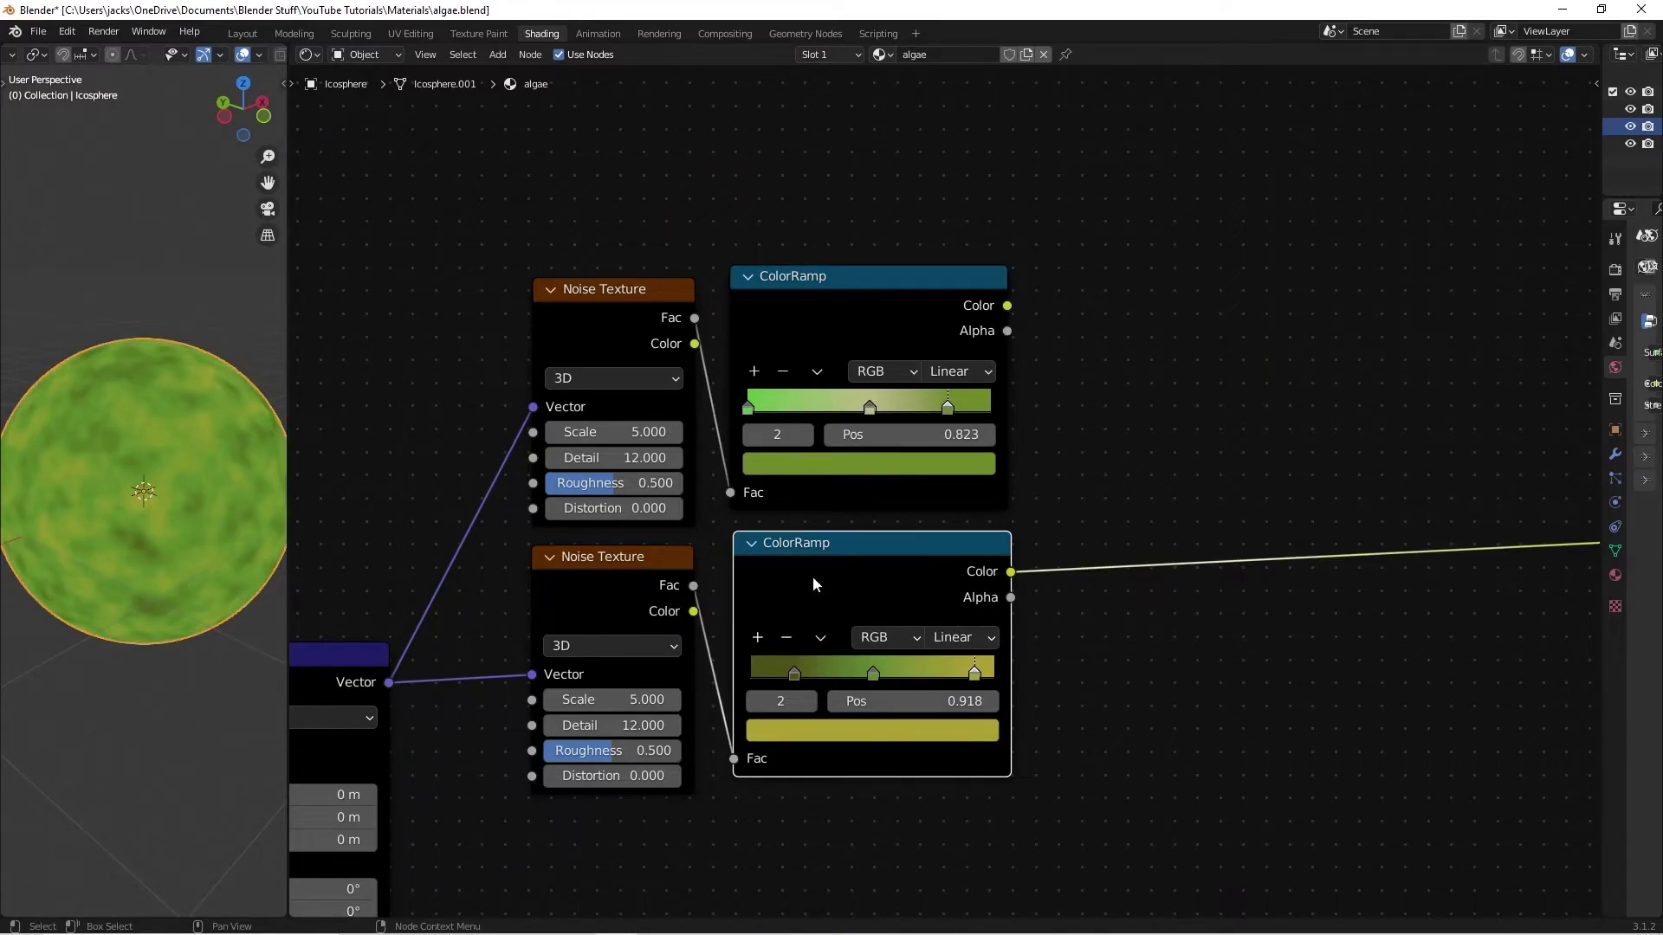
left_click(824, 314, "ctrl+shift")
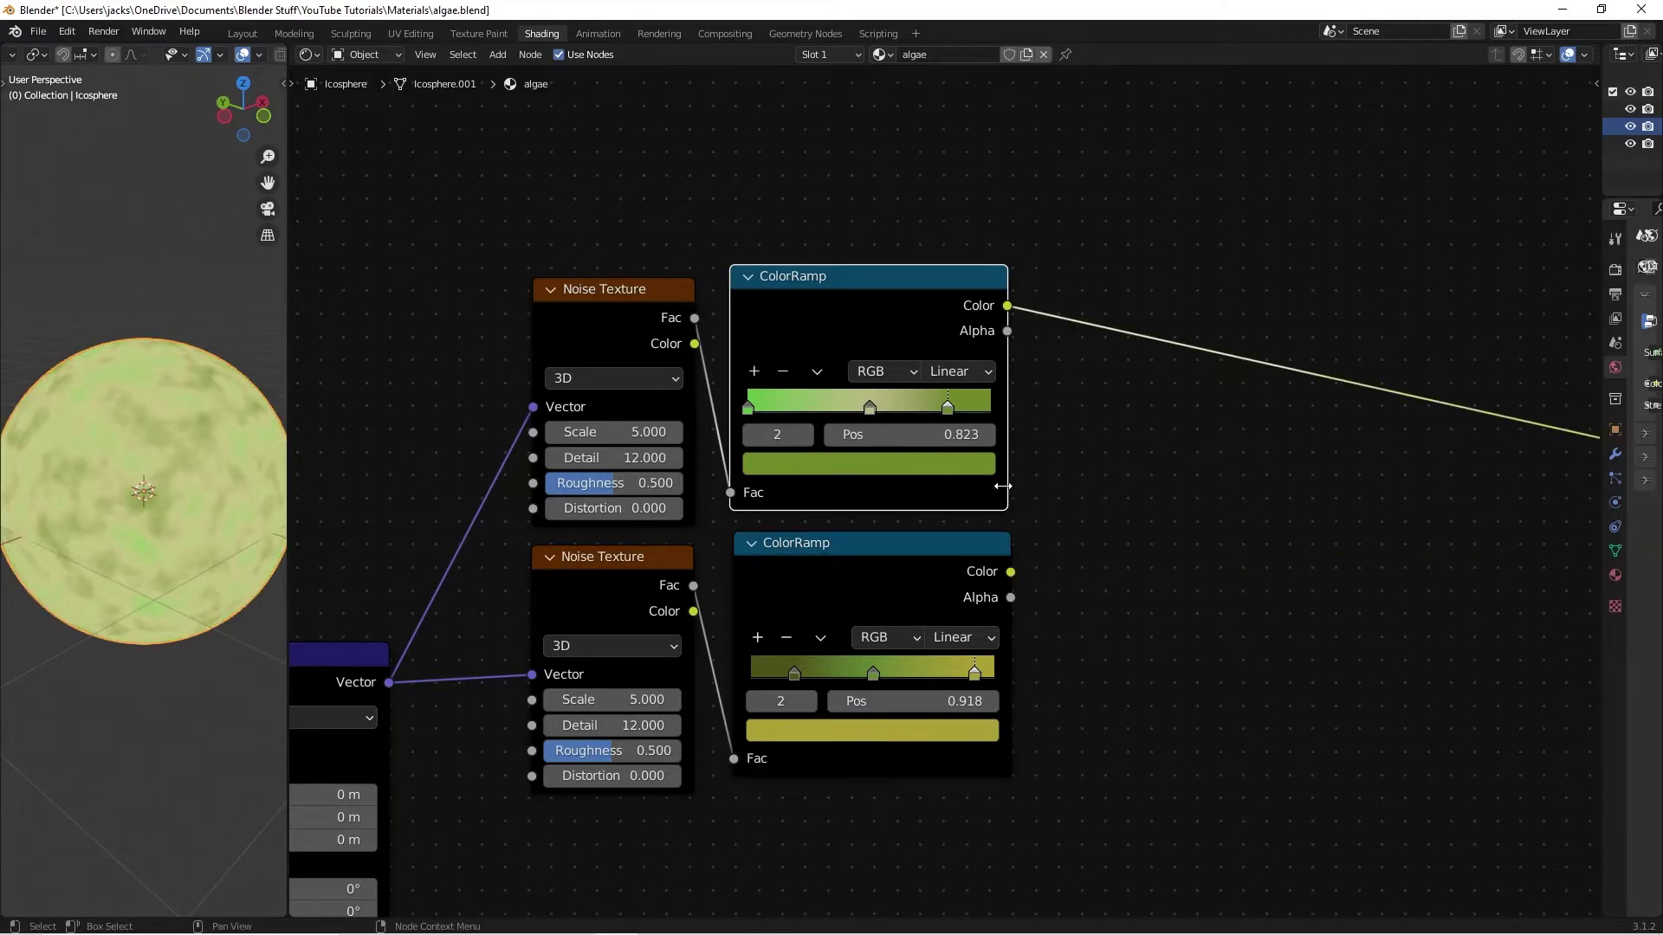
key("ctrl+s")
- Add a MixRGB node between the two green ColorRamps and the Principled BSDF, with Clamp enabled
scroll(1157, 634, "down", 2)
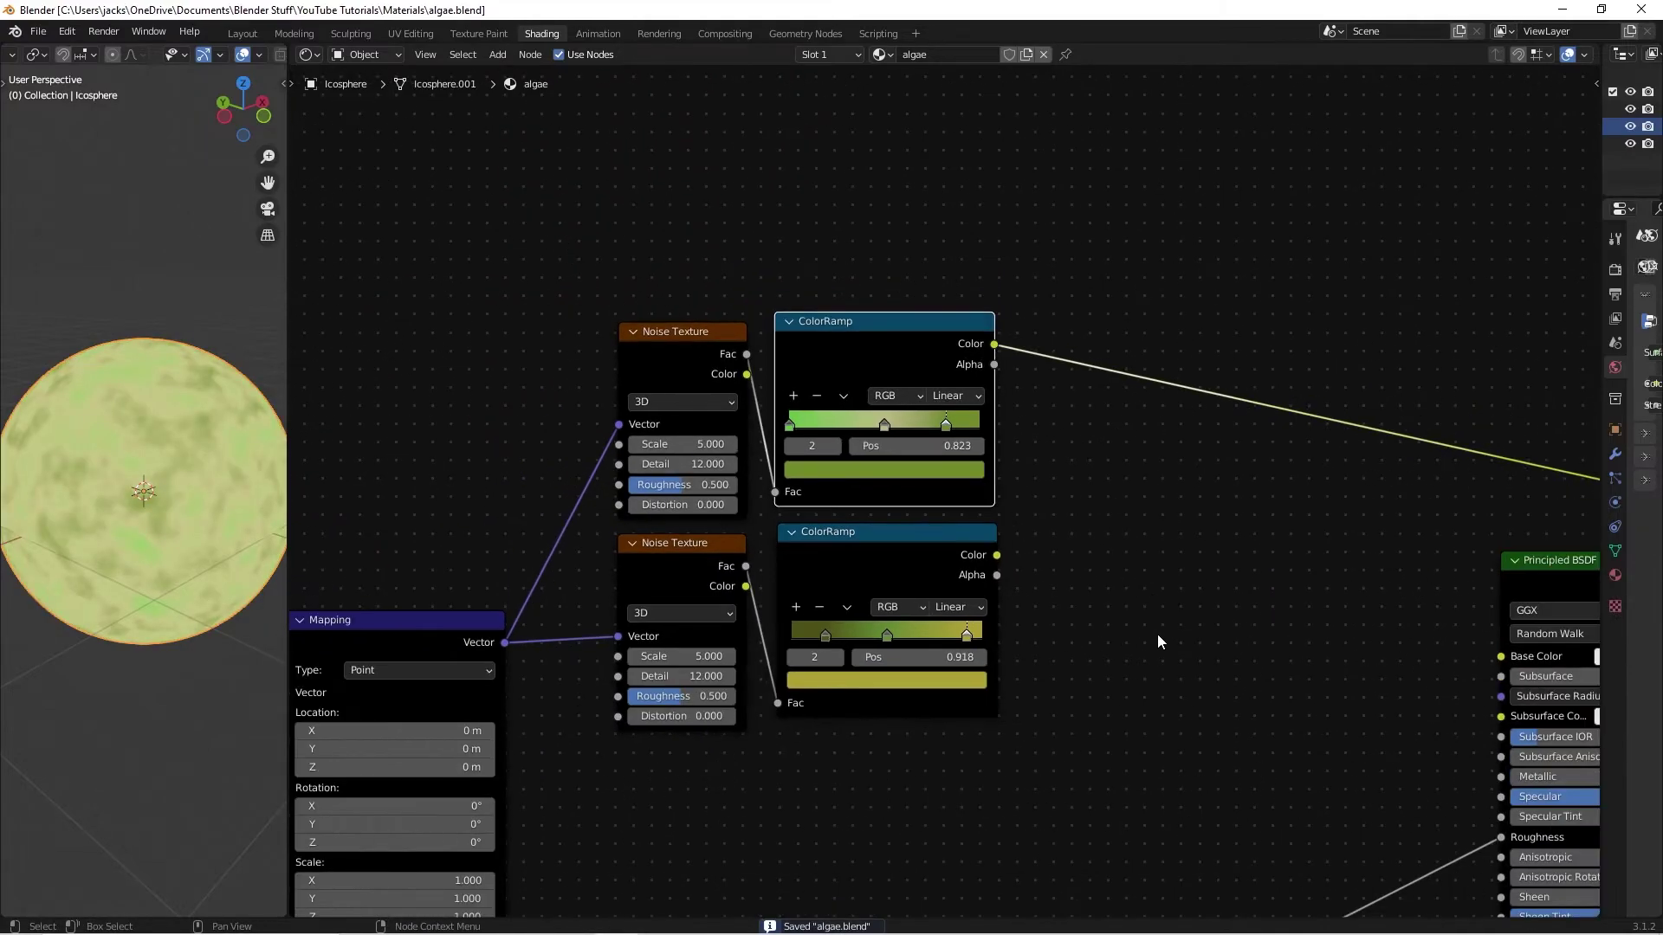
middle_click_drag(1157, 634, 935, 523)
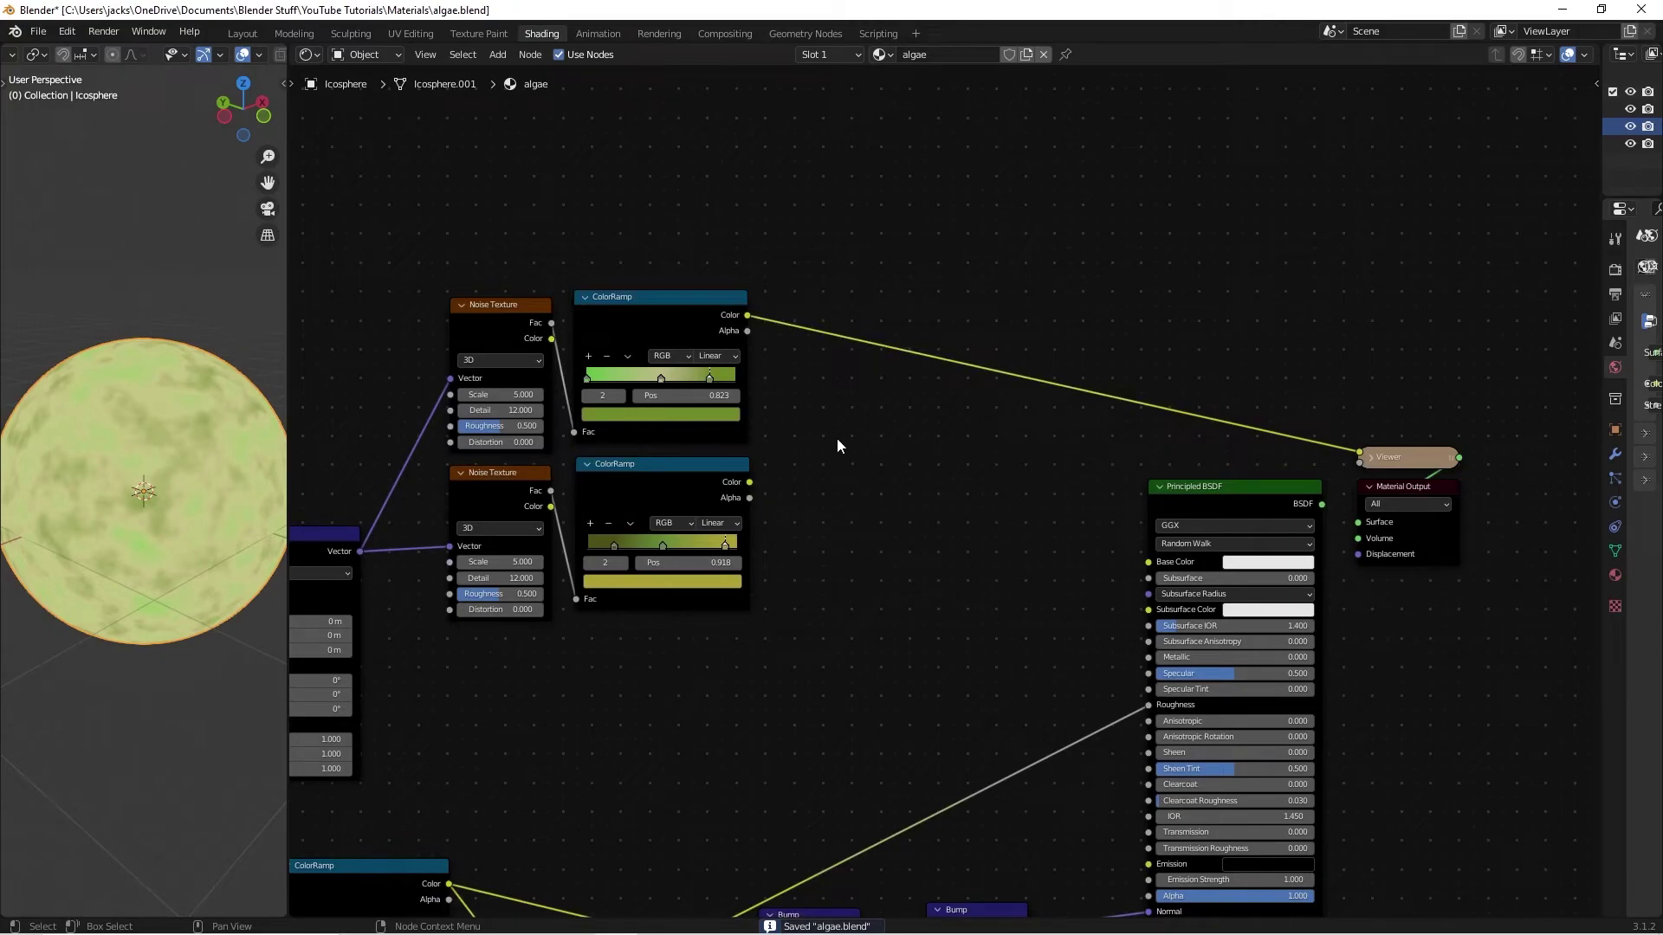
key("shift+a")
type("mix")
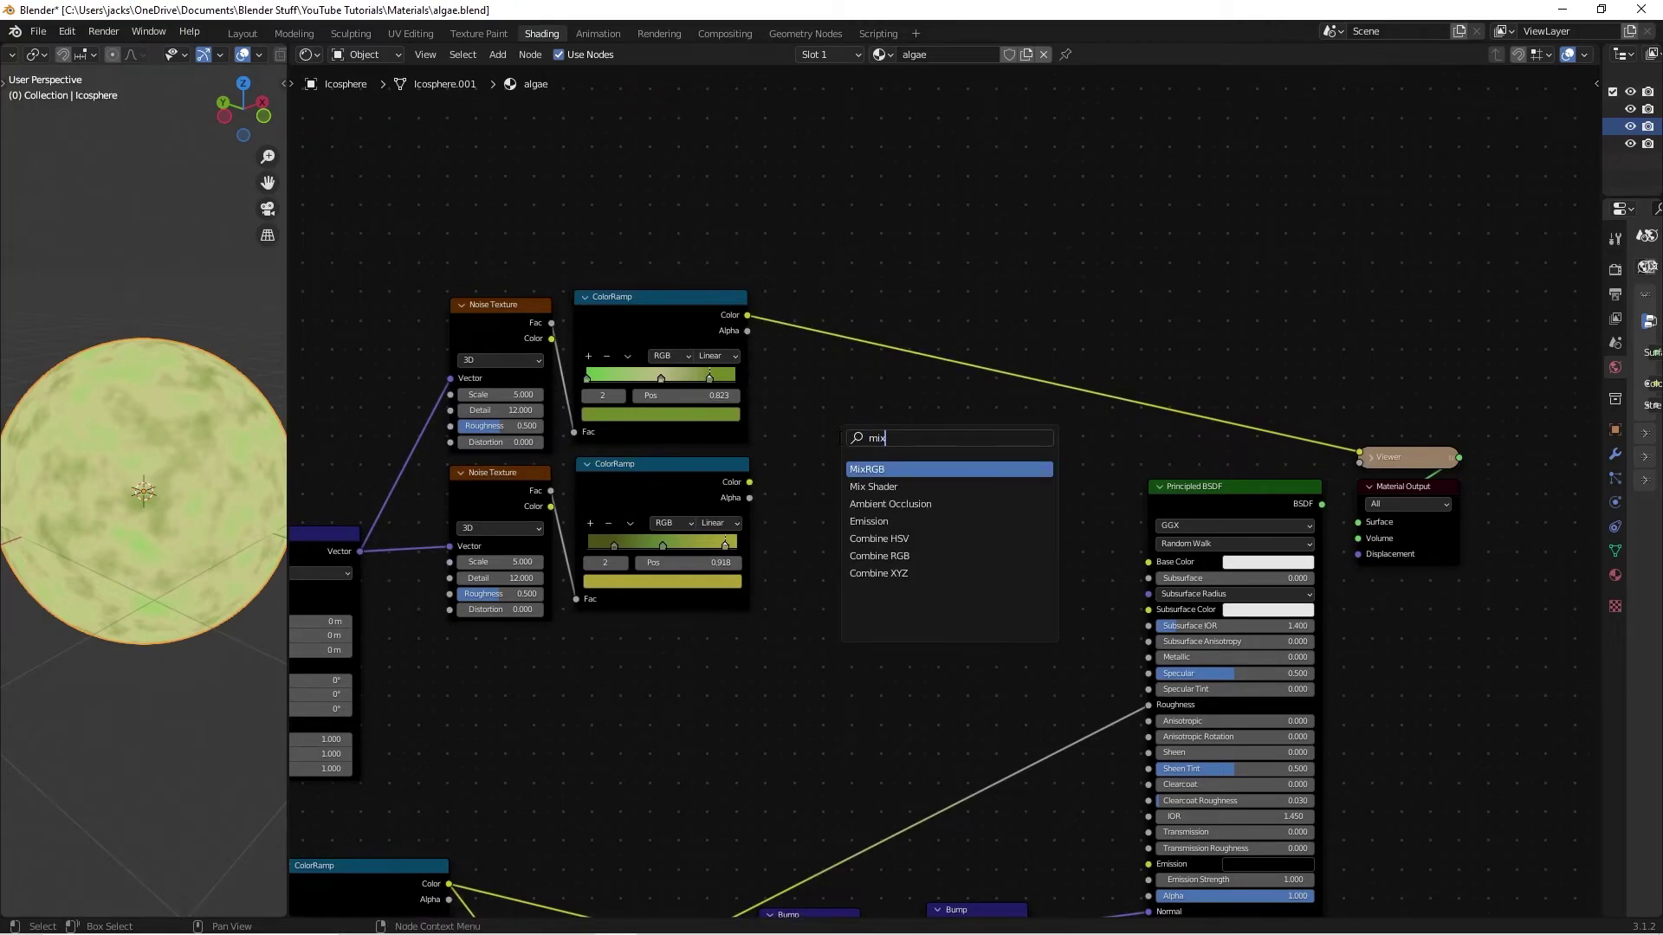
key("Return")
left_click(834, 396)
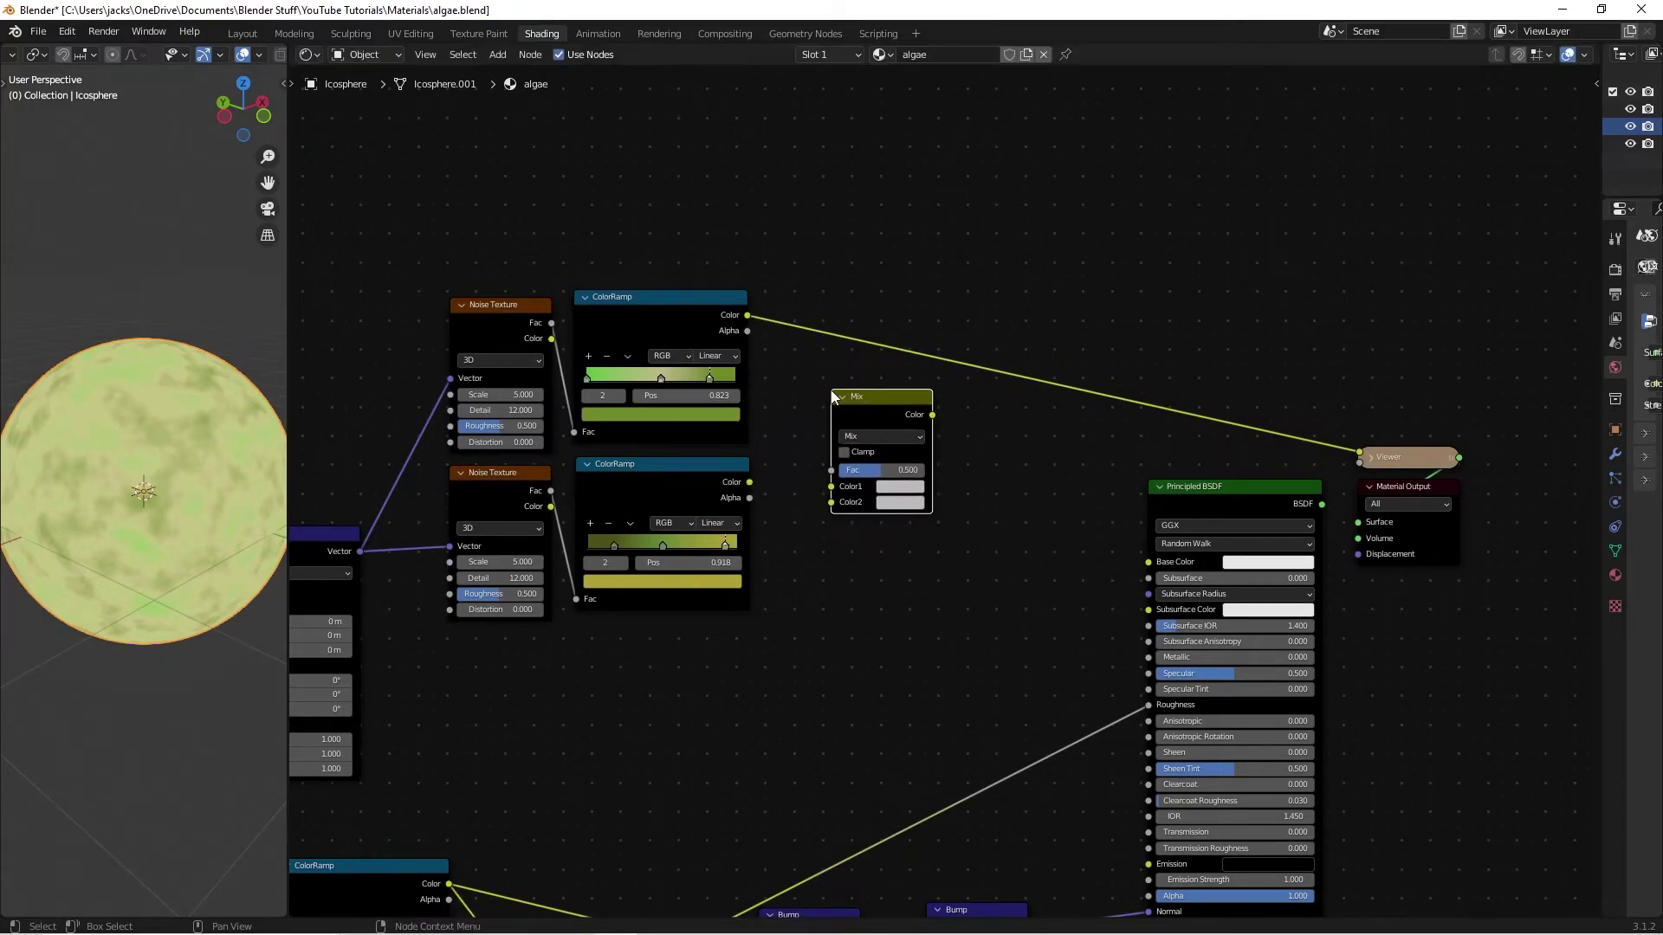
left_click(856, 457)
left_click_drag(887, 414, 903, 404)
- Connect the Add node's Color output to the Mix node's Fac input and preview the Mix node on the sphere
middle_click_drag(905, 594, 780, 448)
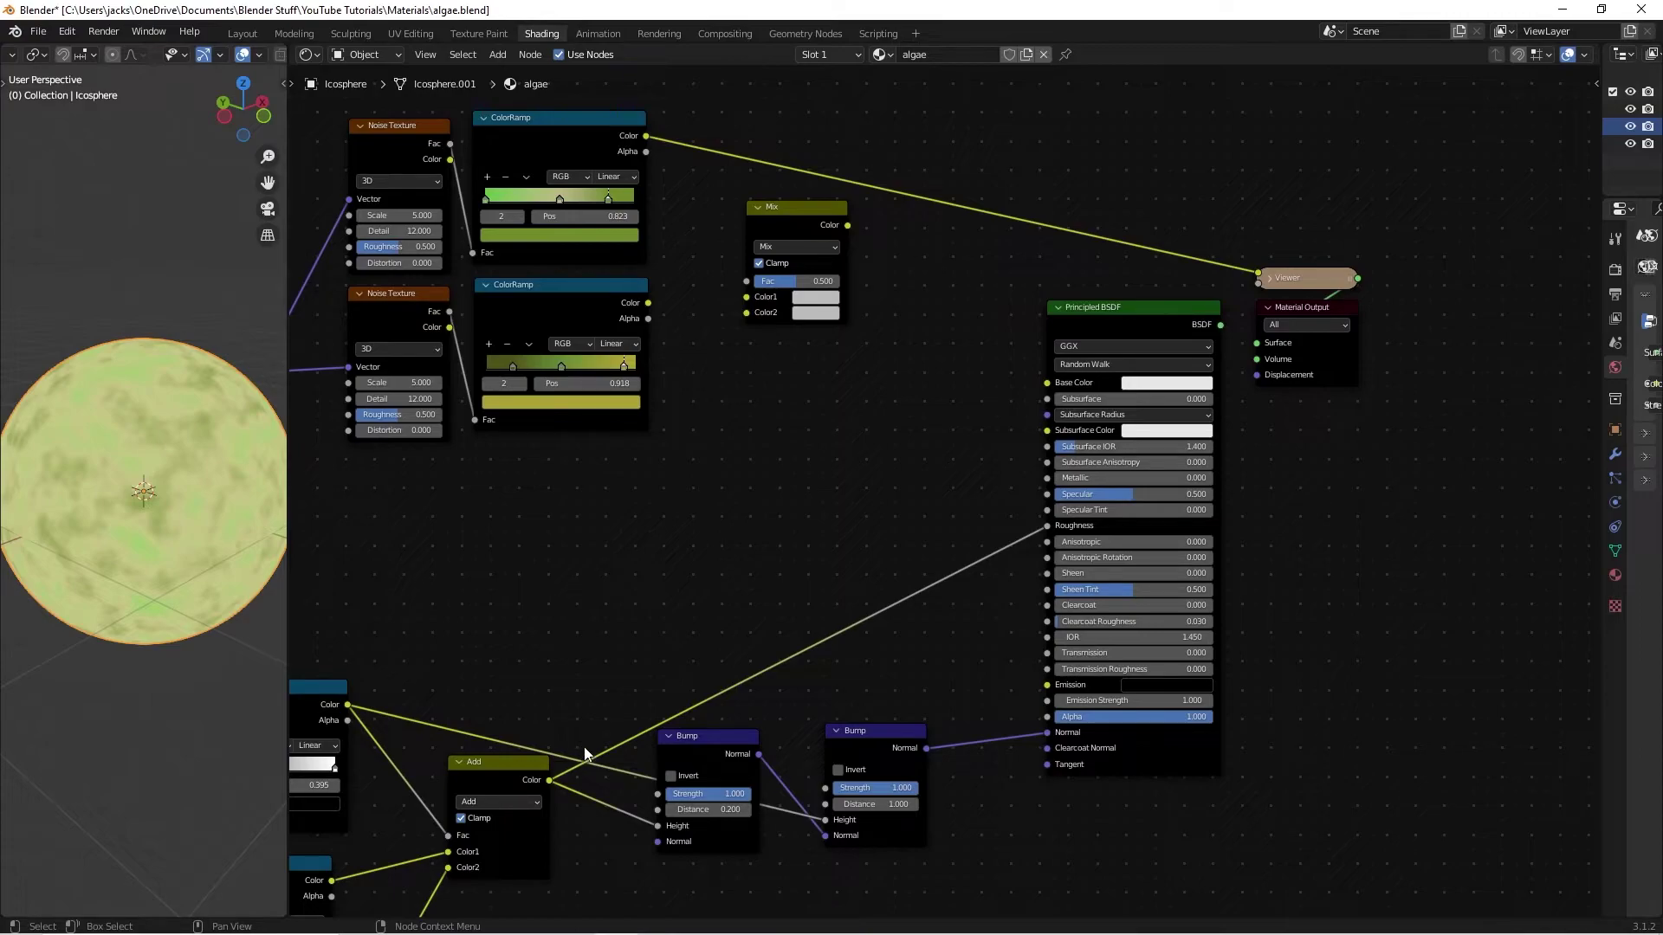
left_click(475, 770)
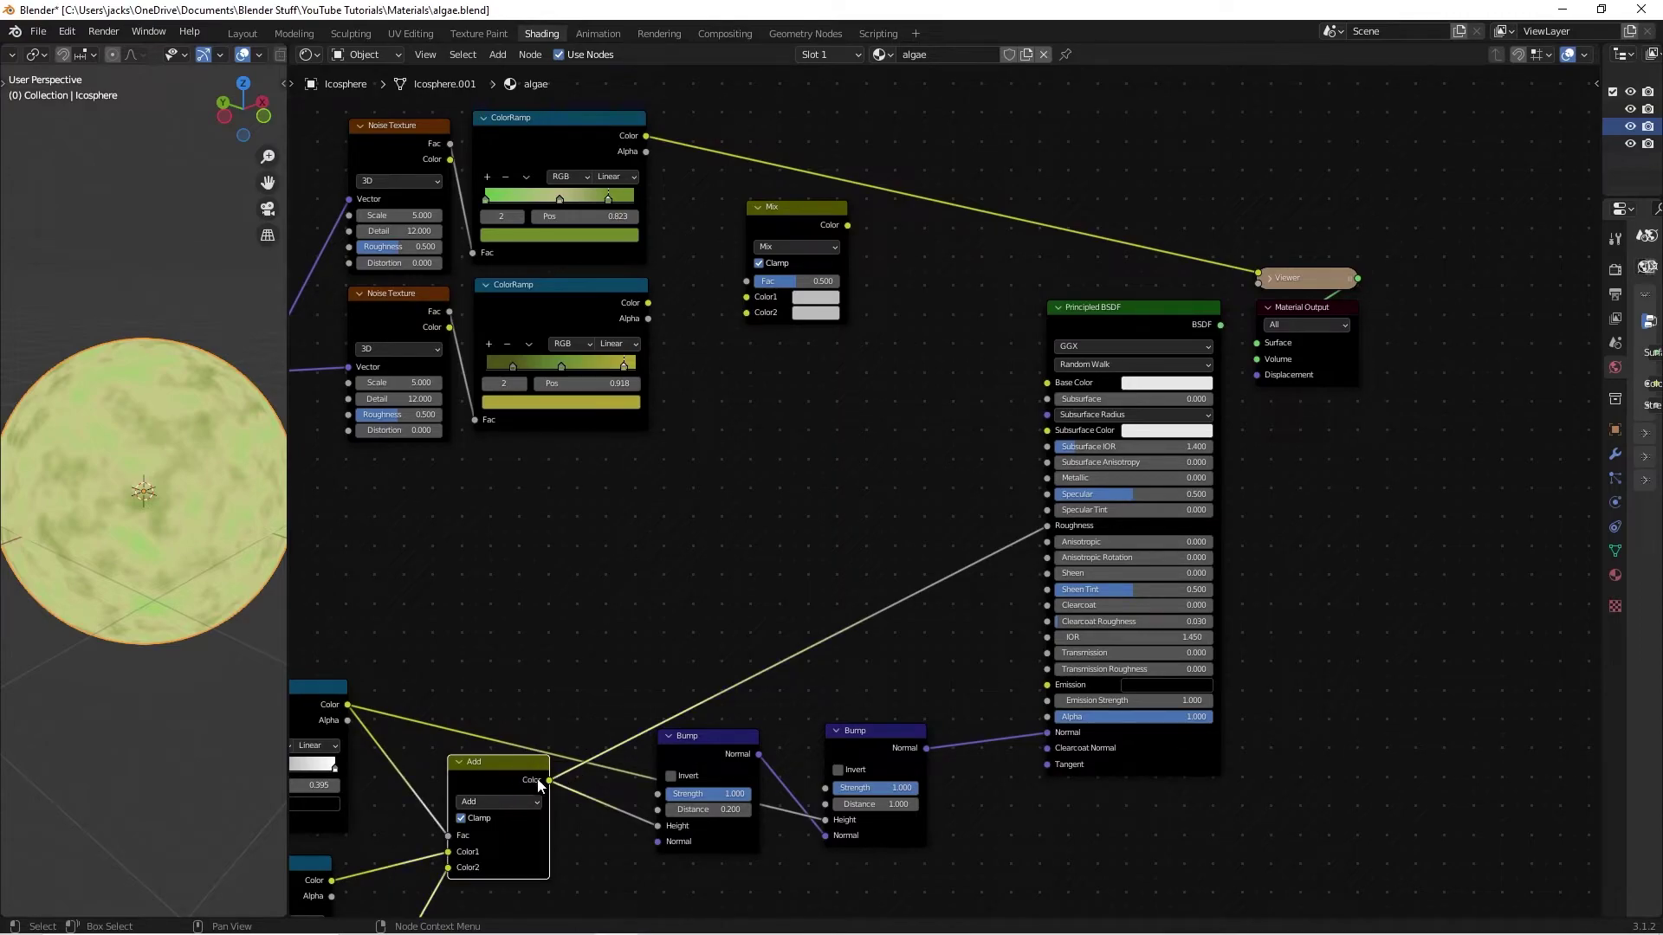
left_click_drag(537, 784, 747, 281)
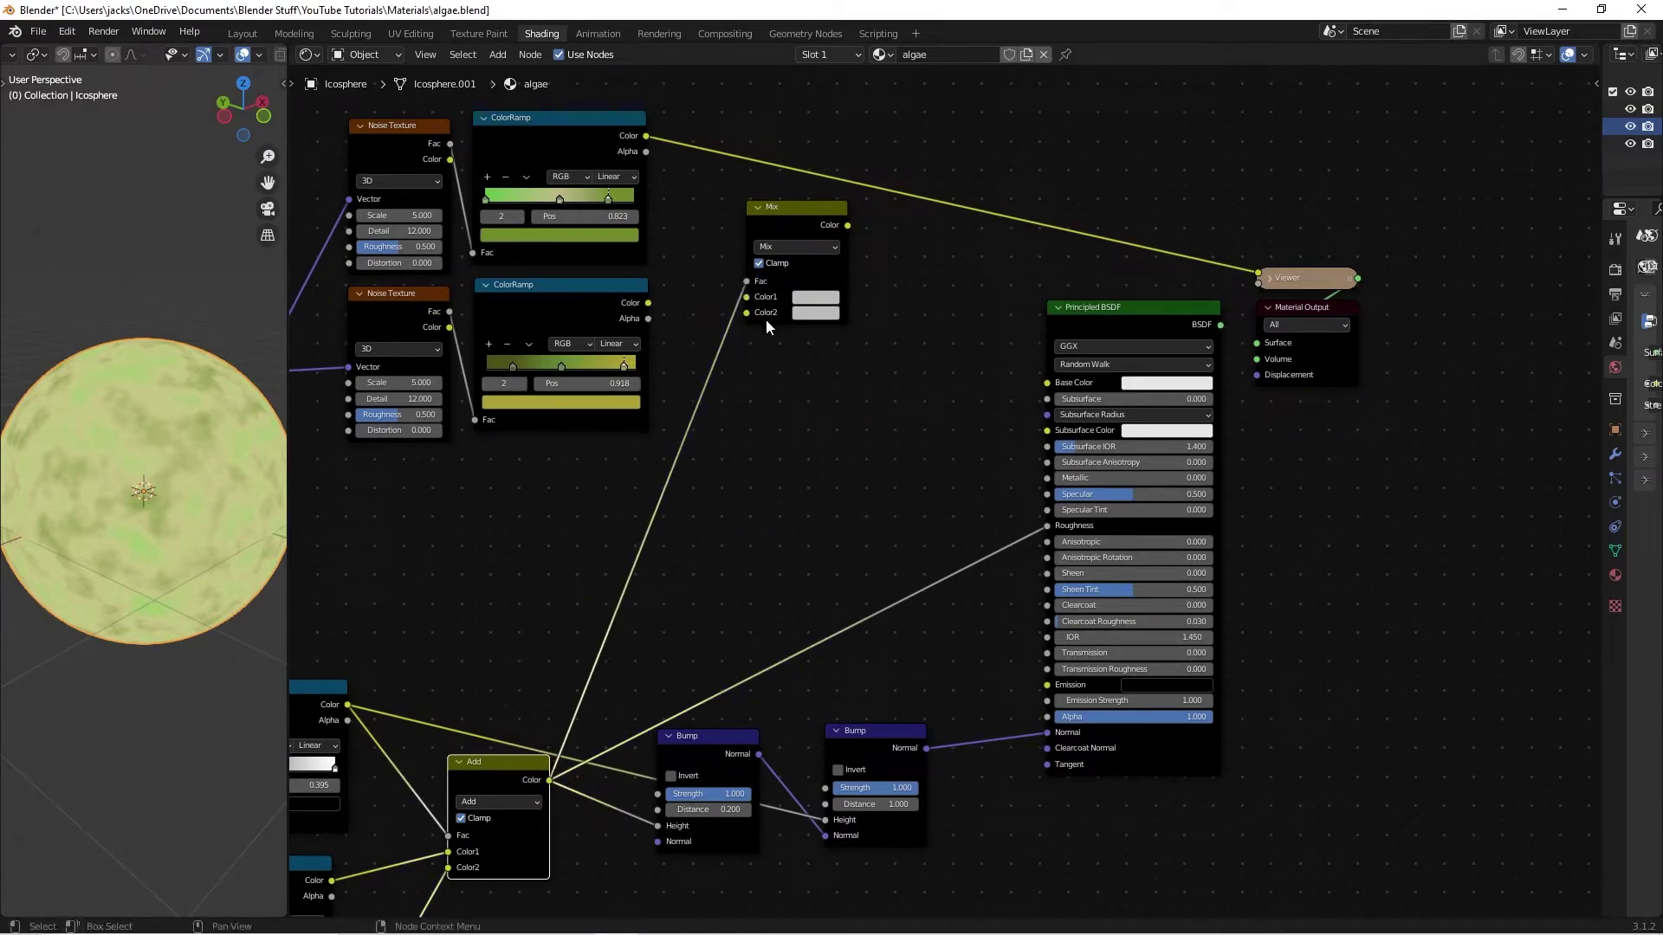
left_click(793, 227, "ctrl+shift")
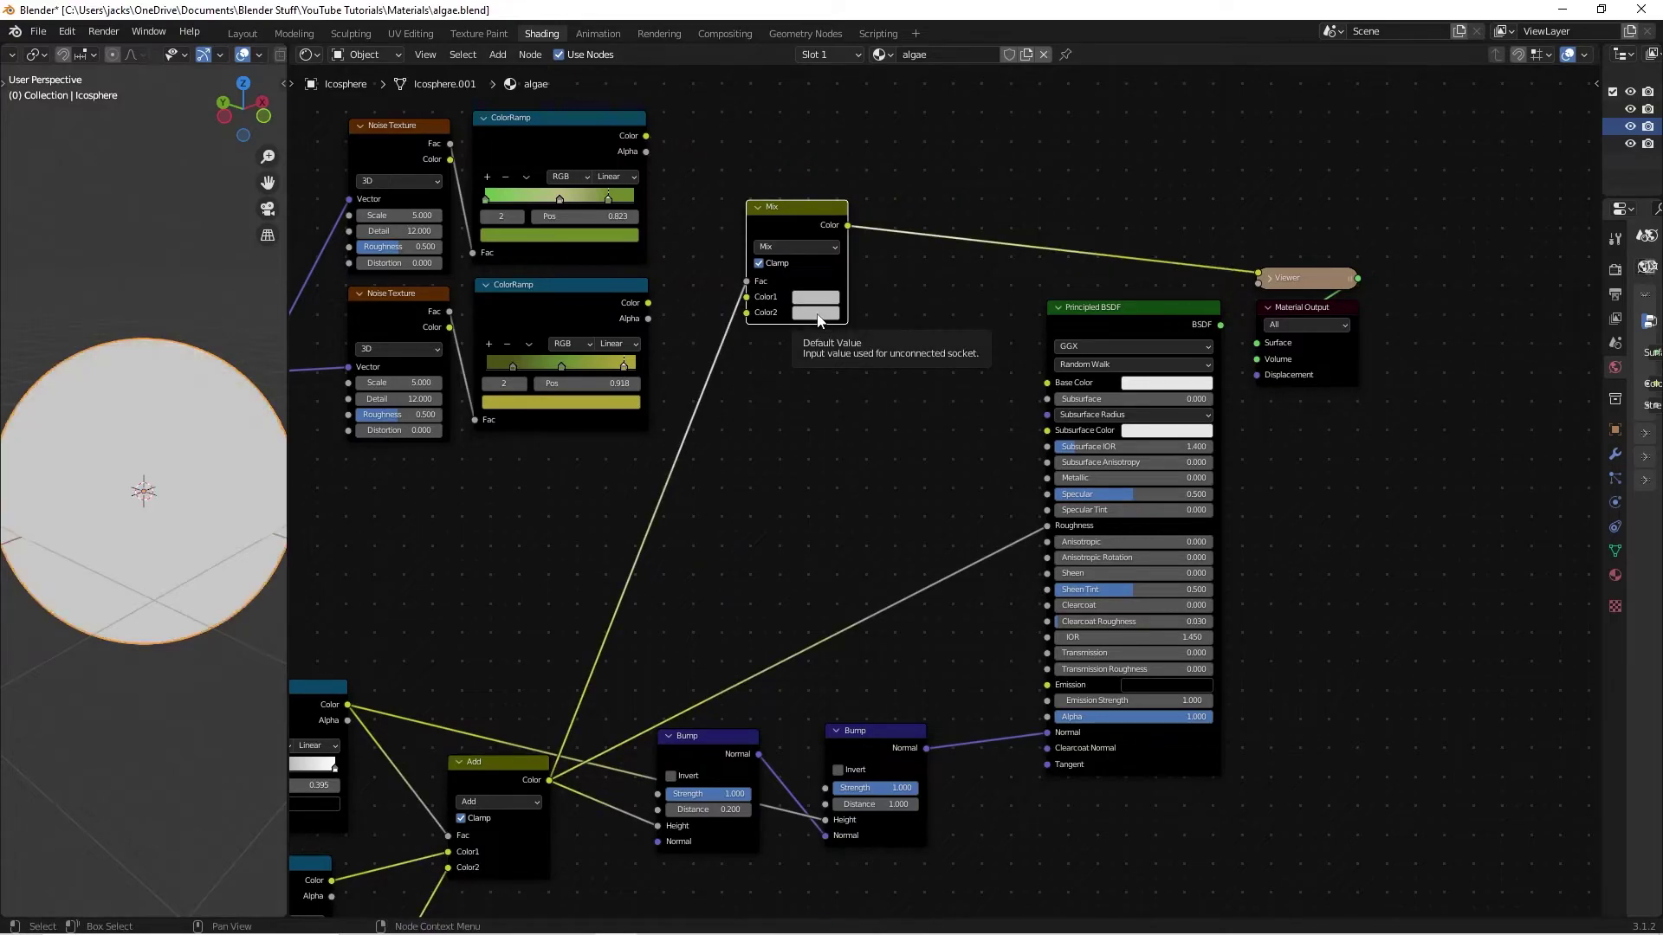
- Set the Mix node's Color2 to black, inspect the resulting mask around the sphere, and save the file
left_click(815, 313)
left_click_drag(850, 300, 801, 300)
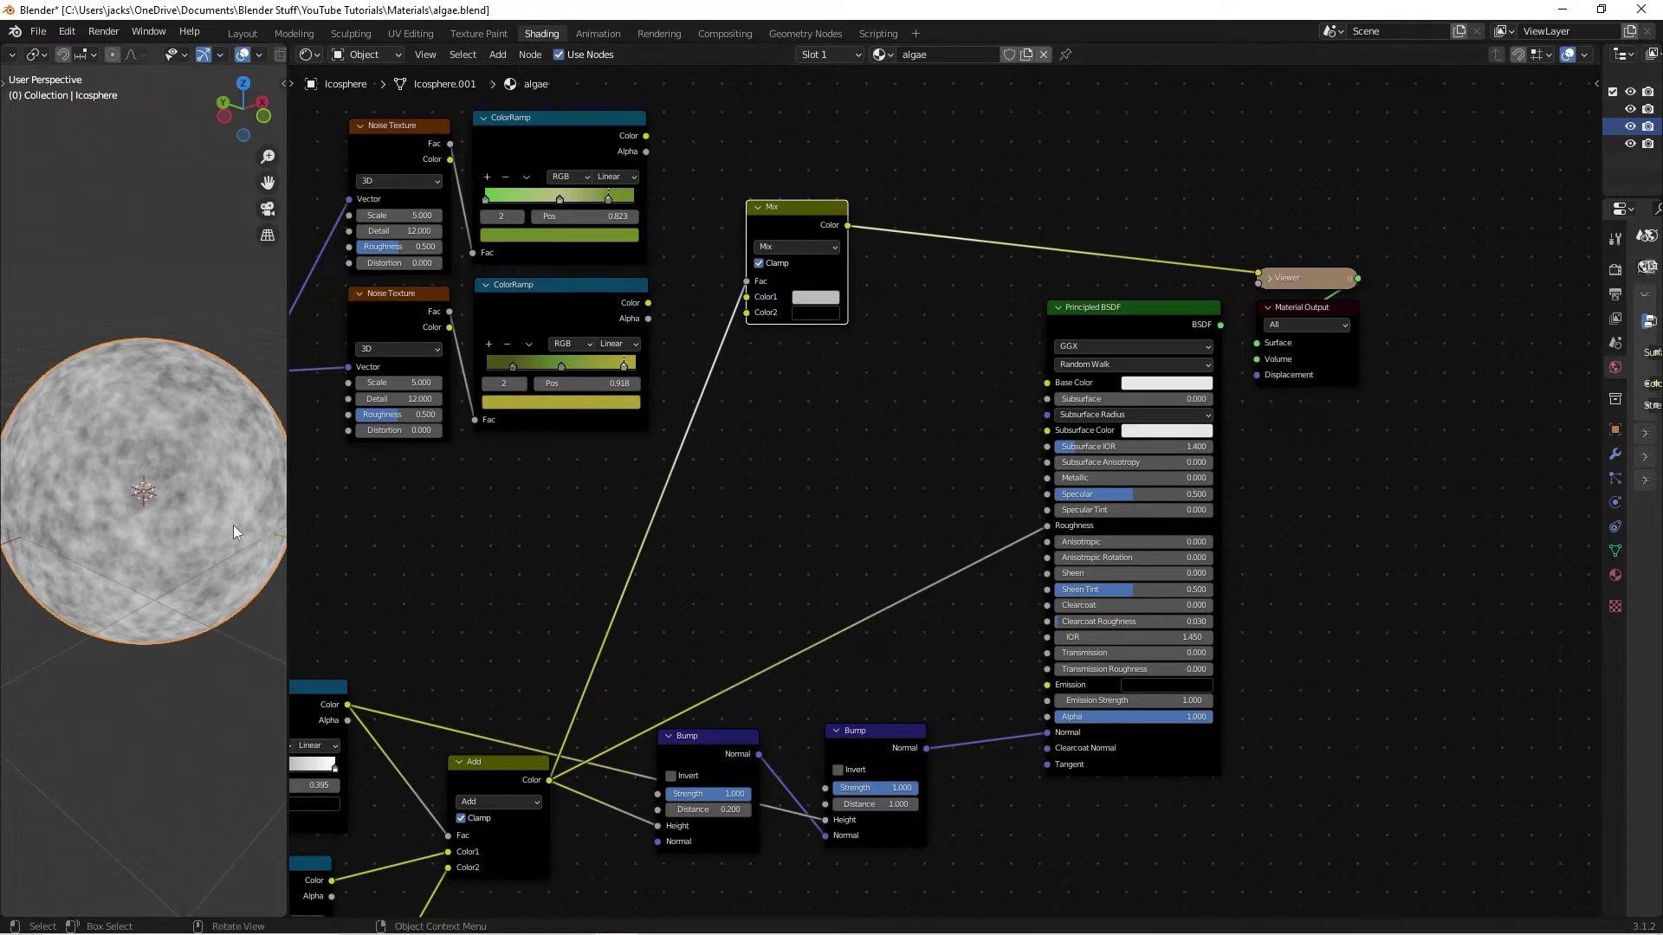
middle_click_drag(232, 525, 303, 468)
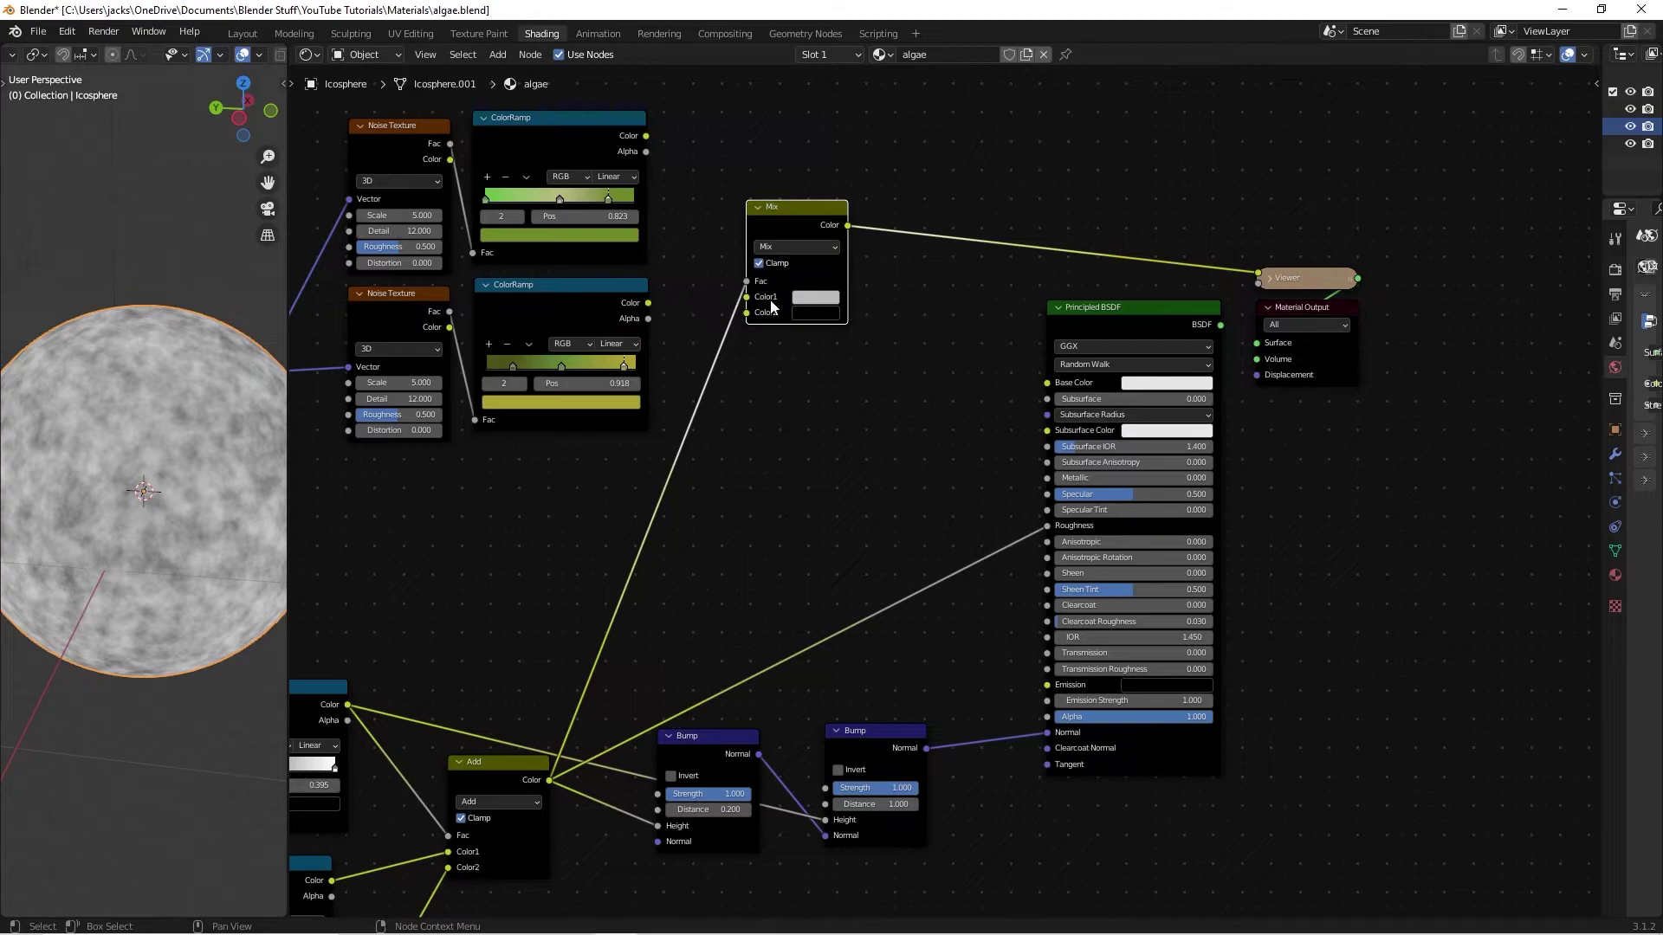
mouse_move(190, 476)
middle_mouse_down()
mouse_move(227, 490)
mouse_move(134, 447)
mouse_move(225, 437)
mouse_move(153, 454)
mouse_move(179, 454)
middle_mouse_up()
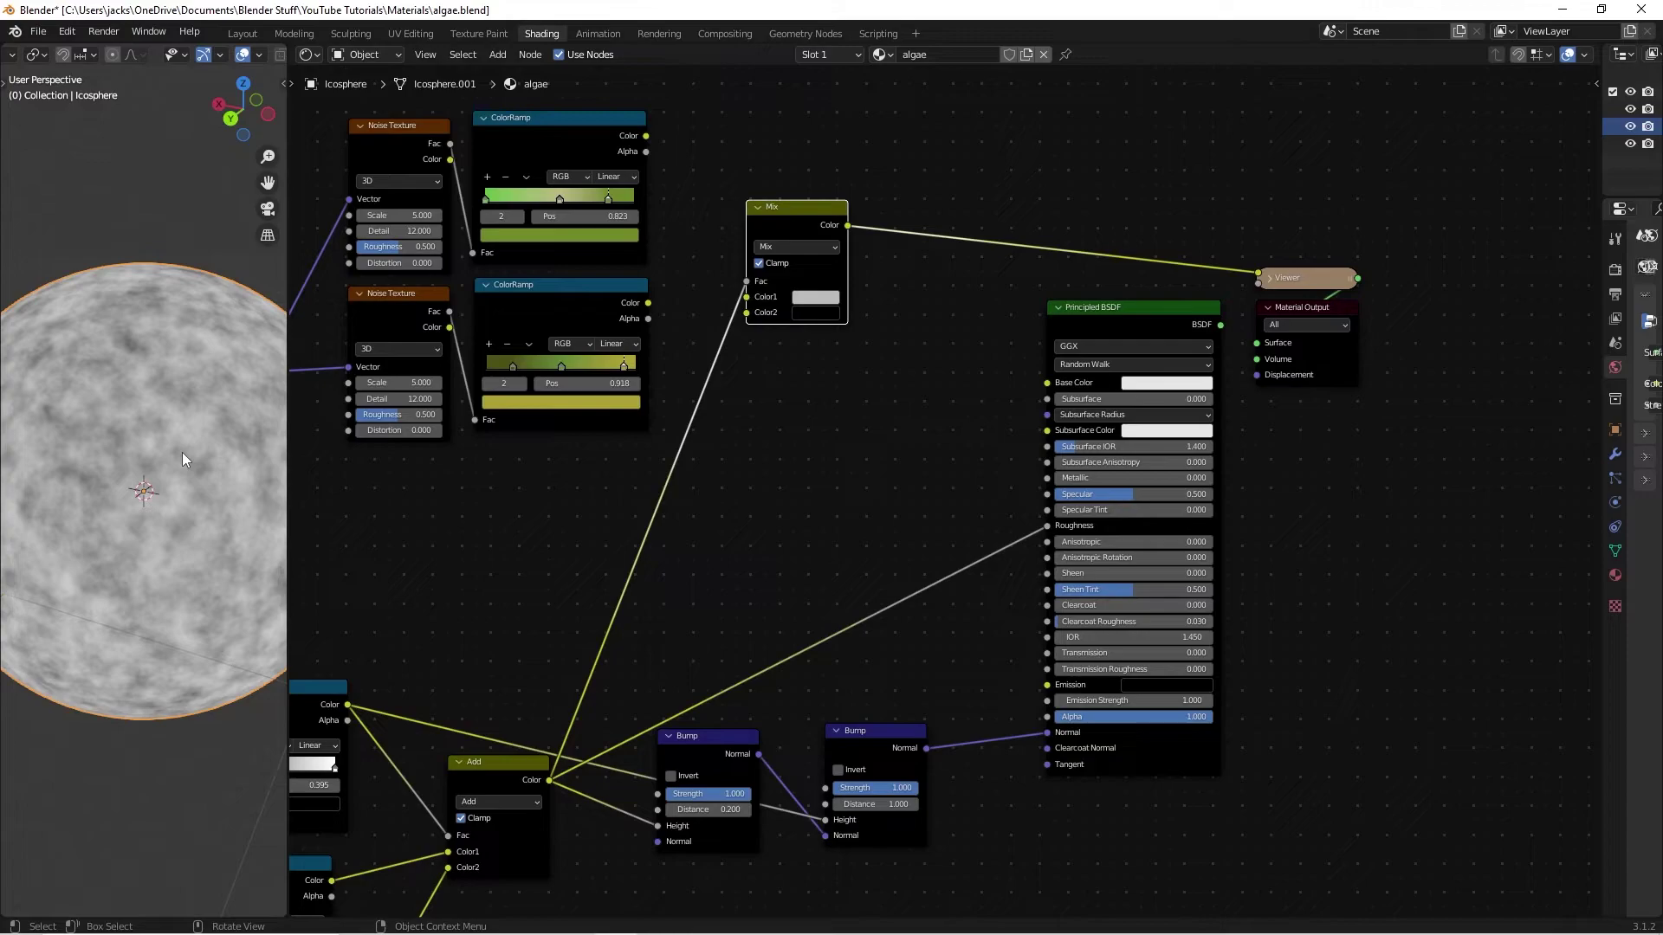
key("ctrl+s")
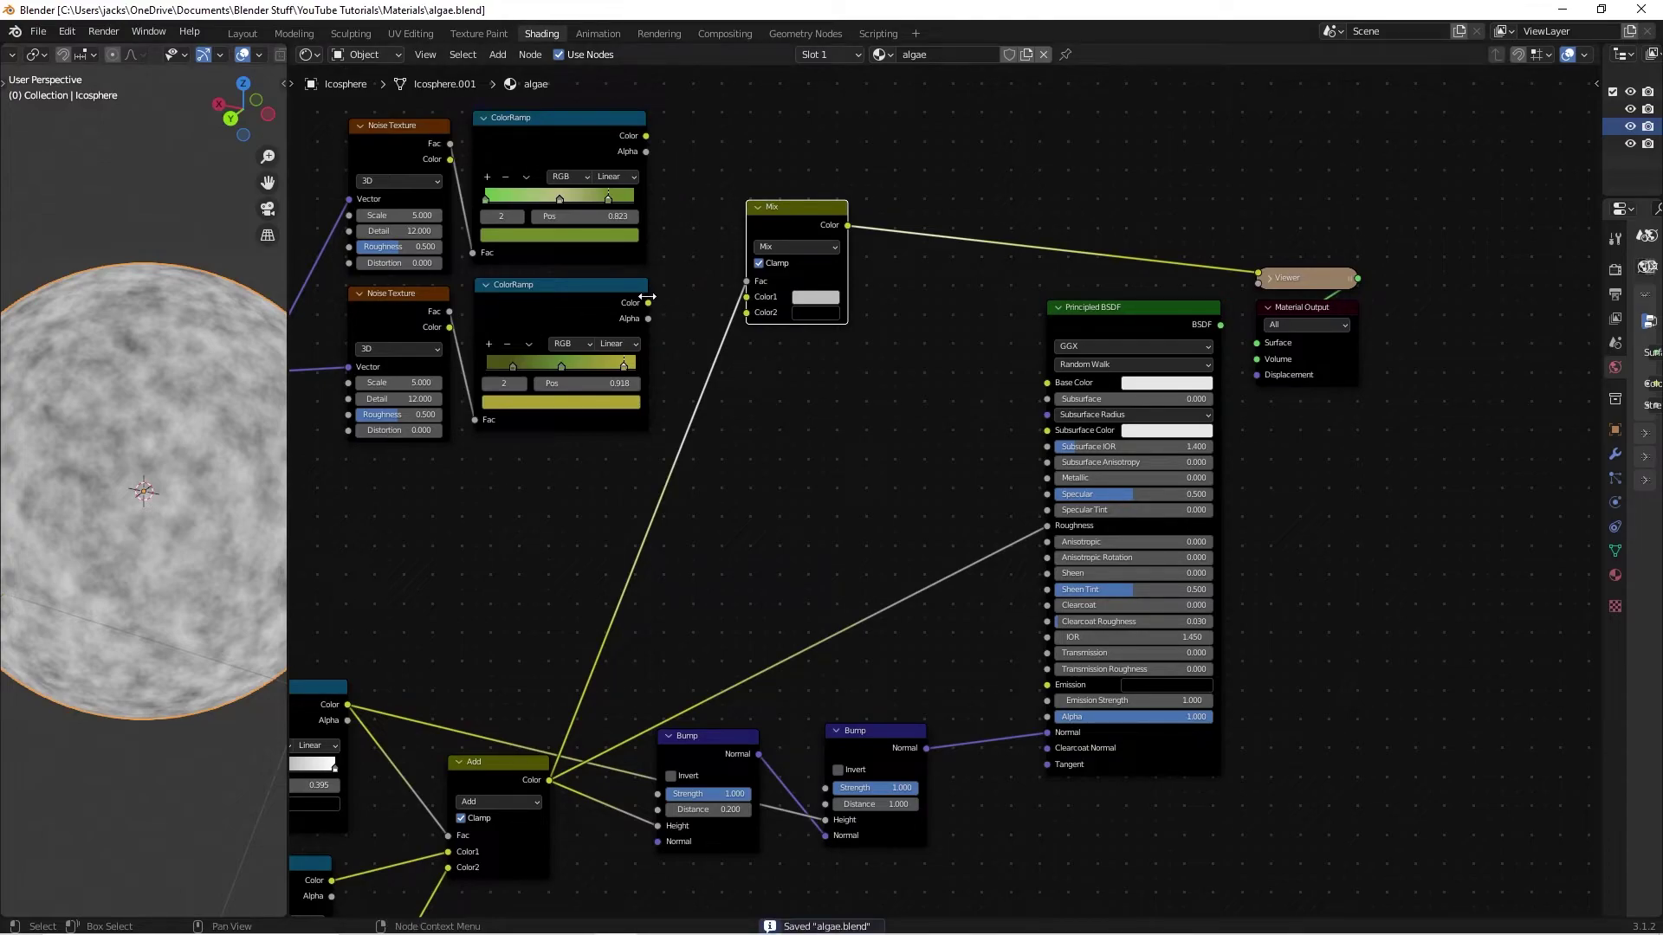
- Connect the lower ColorRamp to the Mix node's Color2 and the upper ColorRamp to Color1, and check the blend on the sphere
left_click_drag(648, 303, 746, 312)
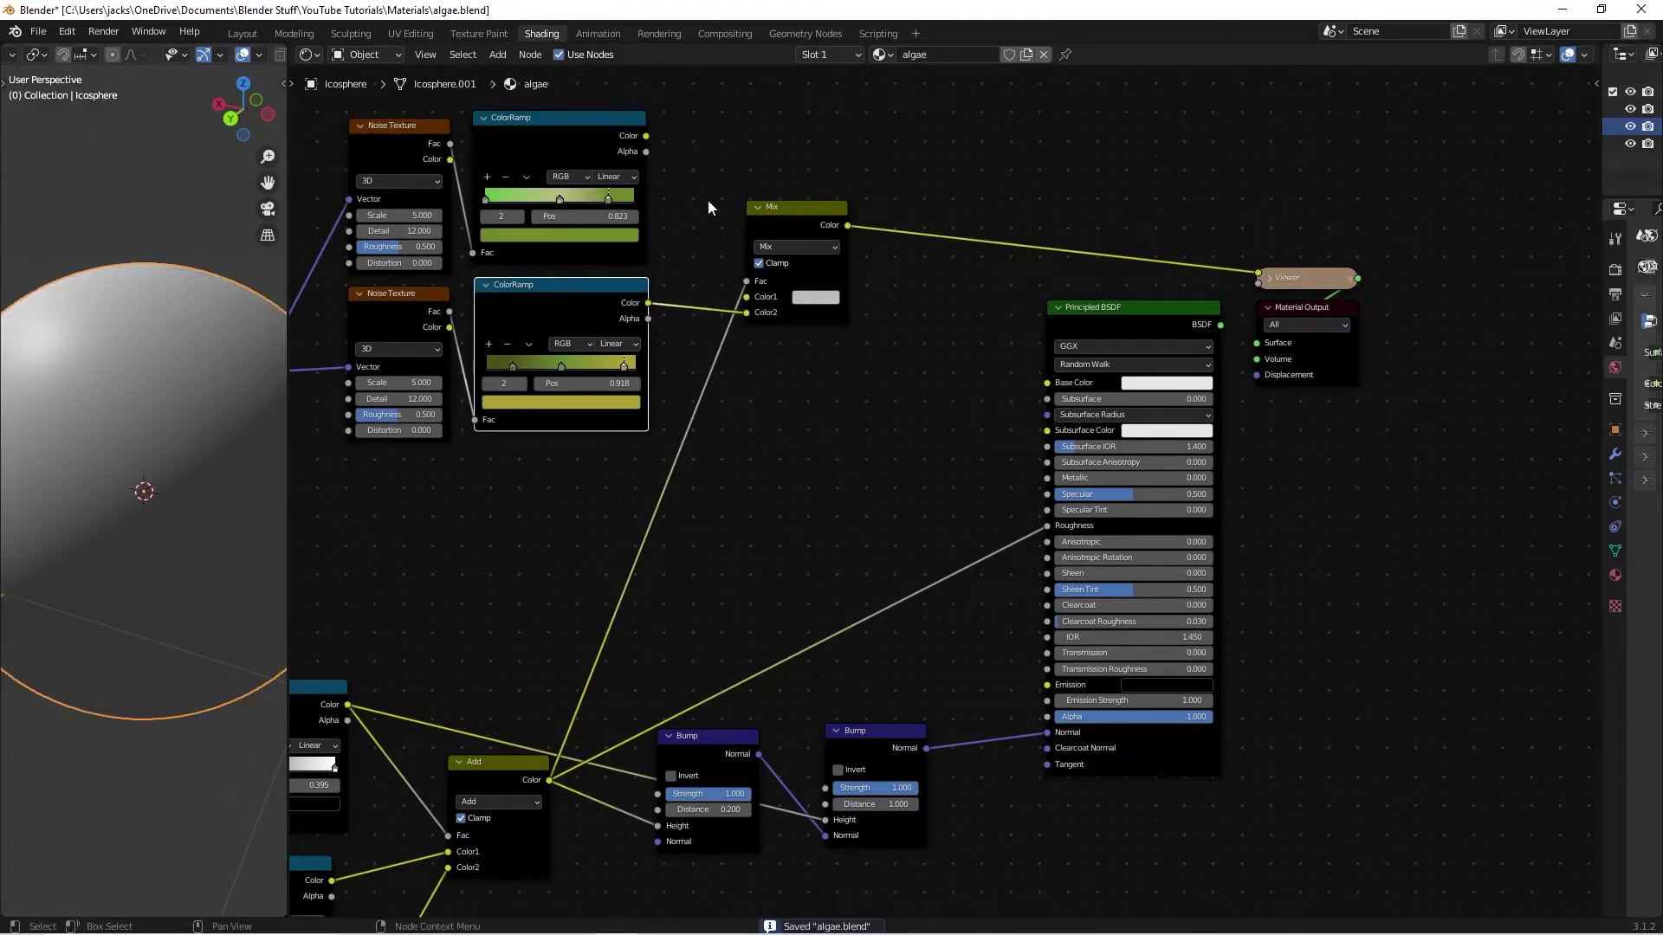
left_click_drag(645, 137, 745, 299)
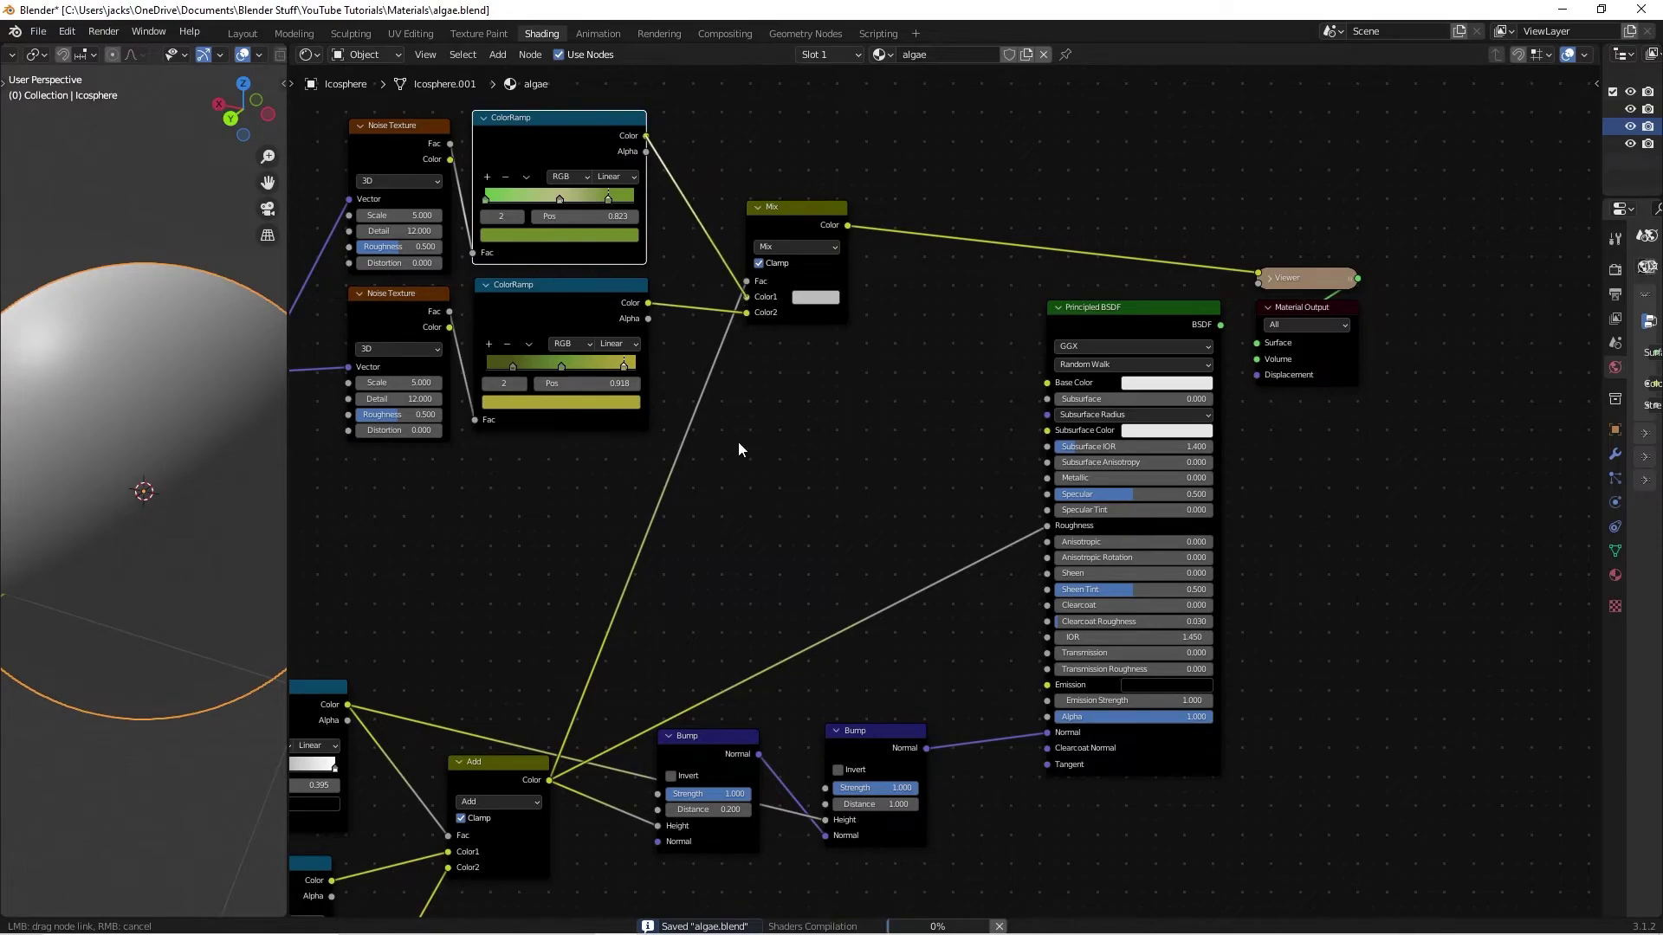
left_click_drag(845, 367, 845, 367)
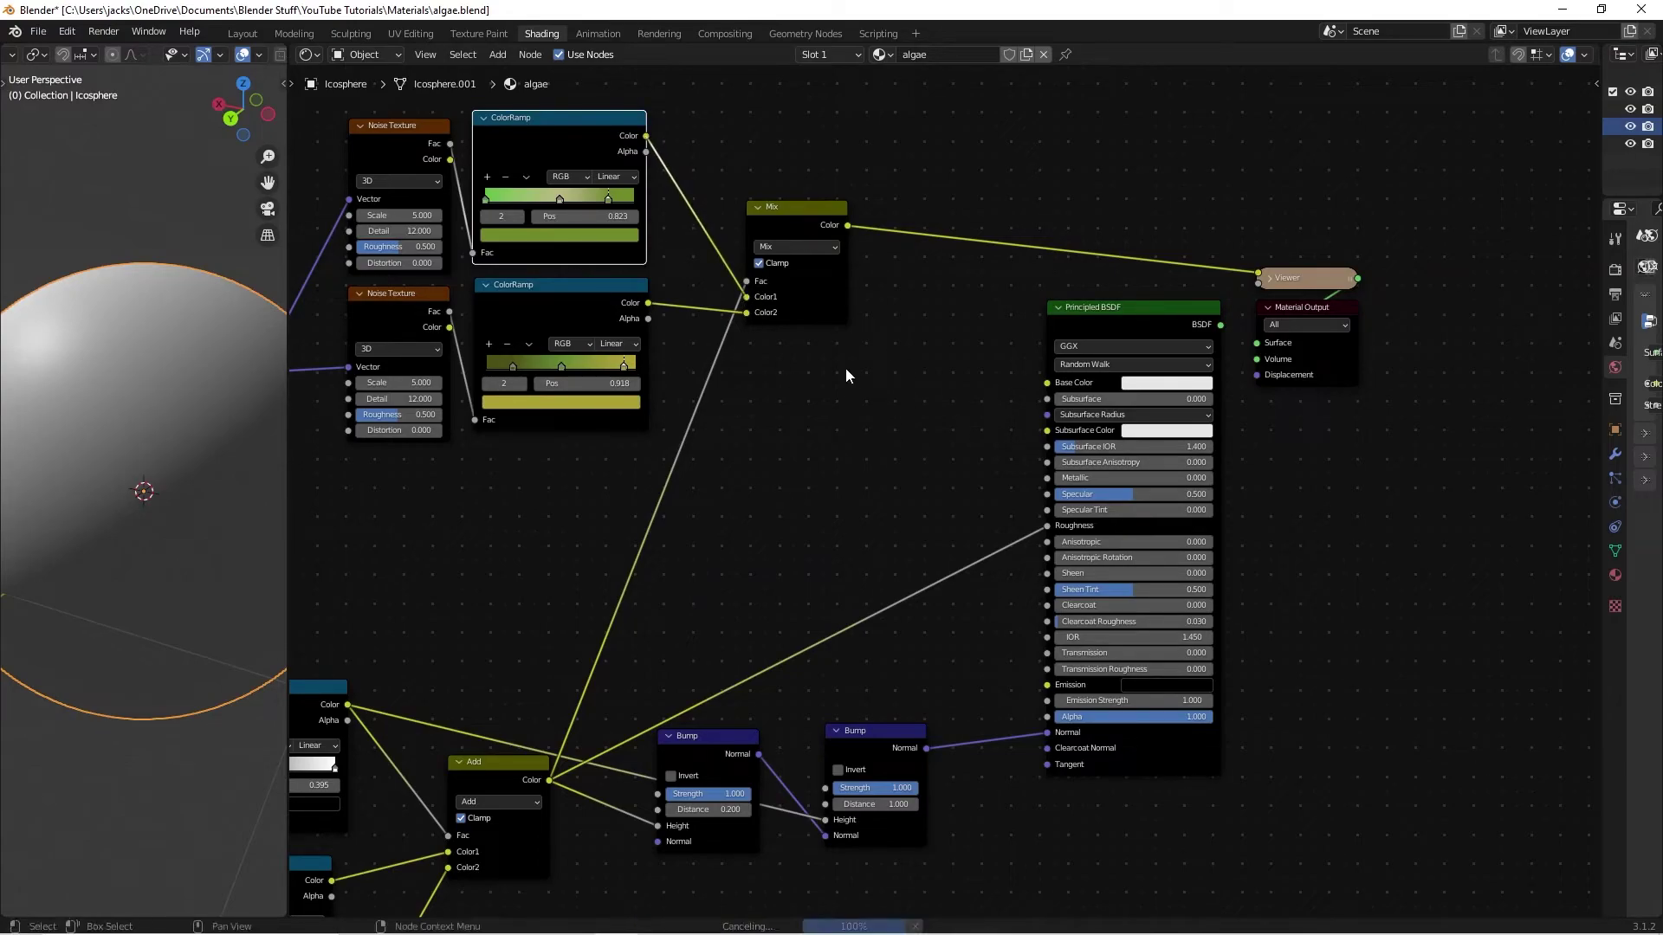
left_click(803, 222)
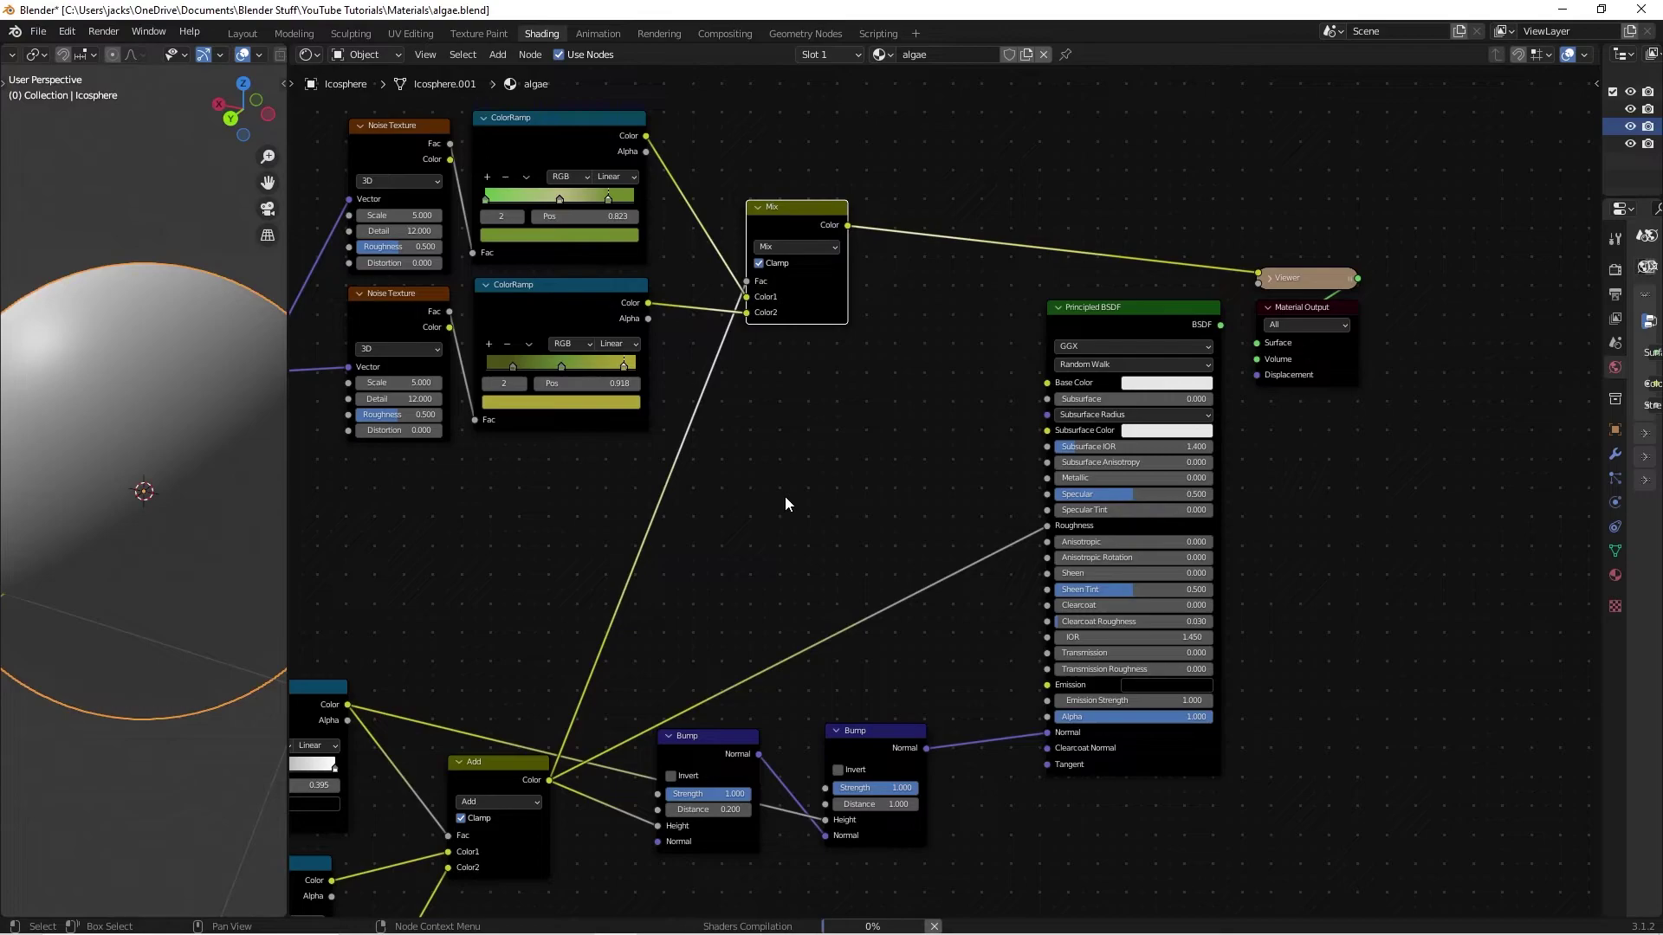
scroll(142, 533, "down", 3)
middle_click_drag(142, 532, 221, 532)
scroll(220, 532, "up", 2)
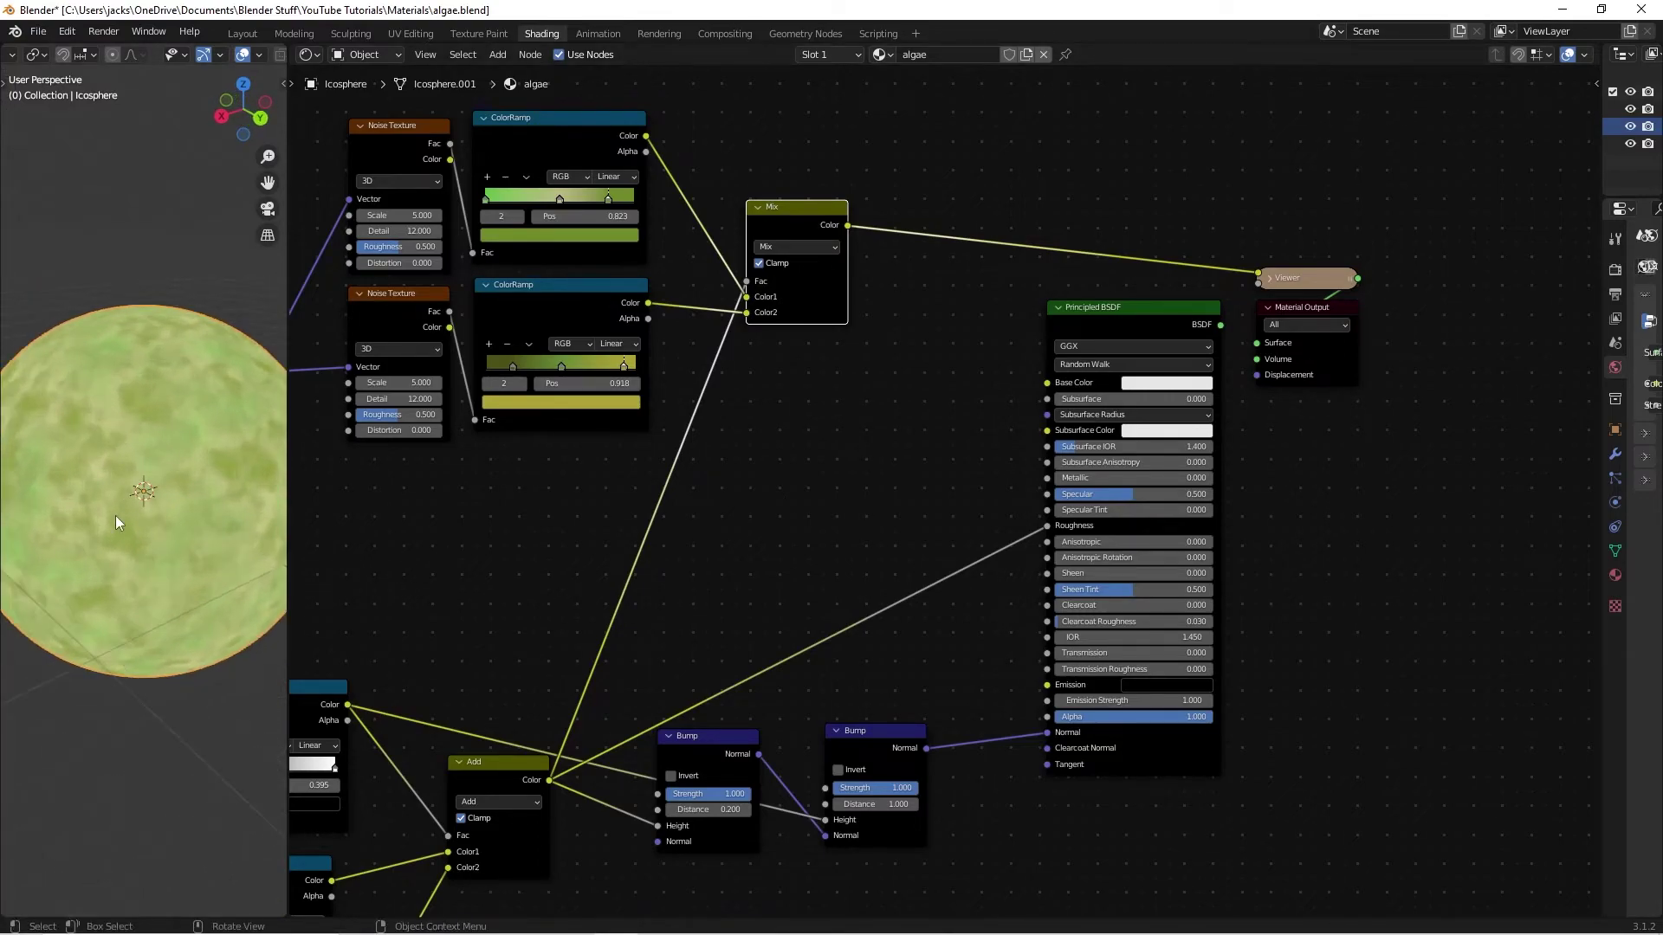
middle_click_drag(116, 516, 191, 530)
- Connect the Mix node's Color to the Principled BSDF's Base Color, preview the full shader on the sphere, and save the file
left_click_drag(847, 226, 1047, 383)
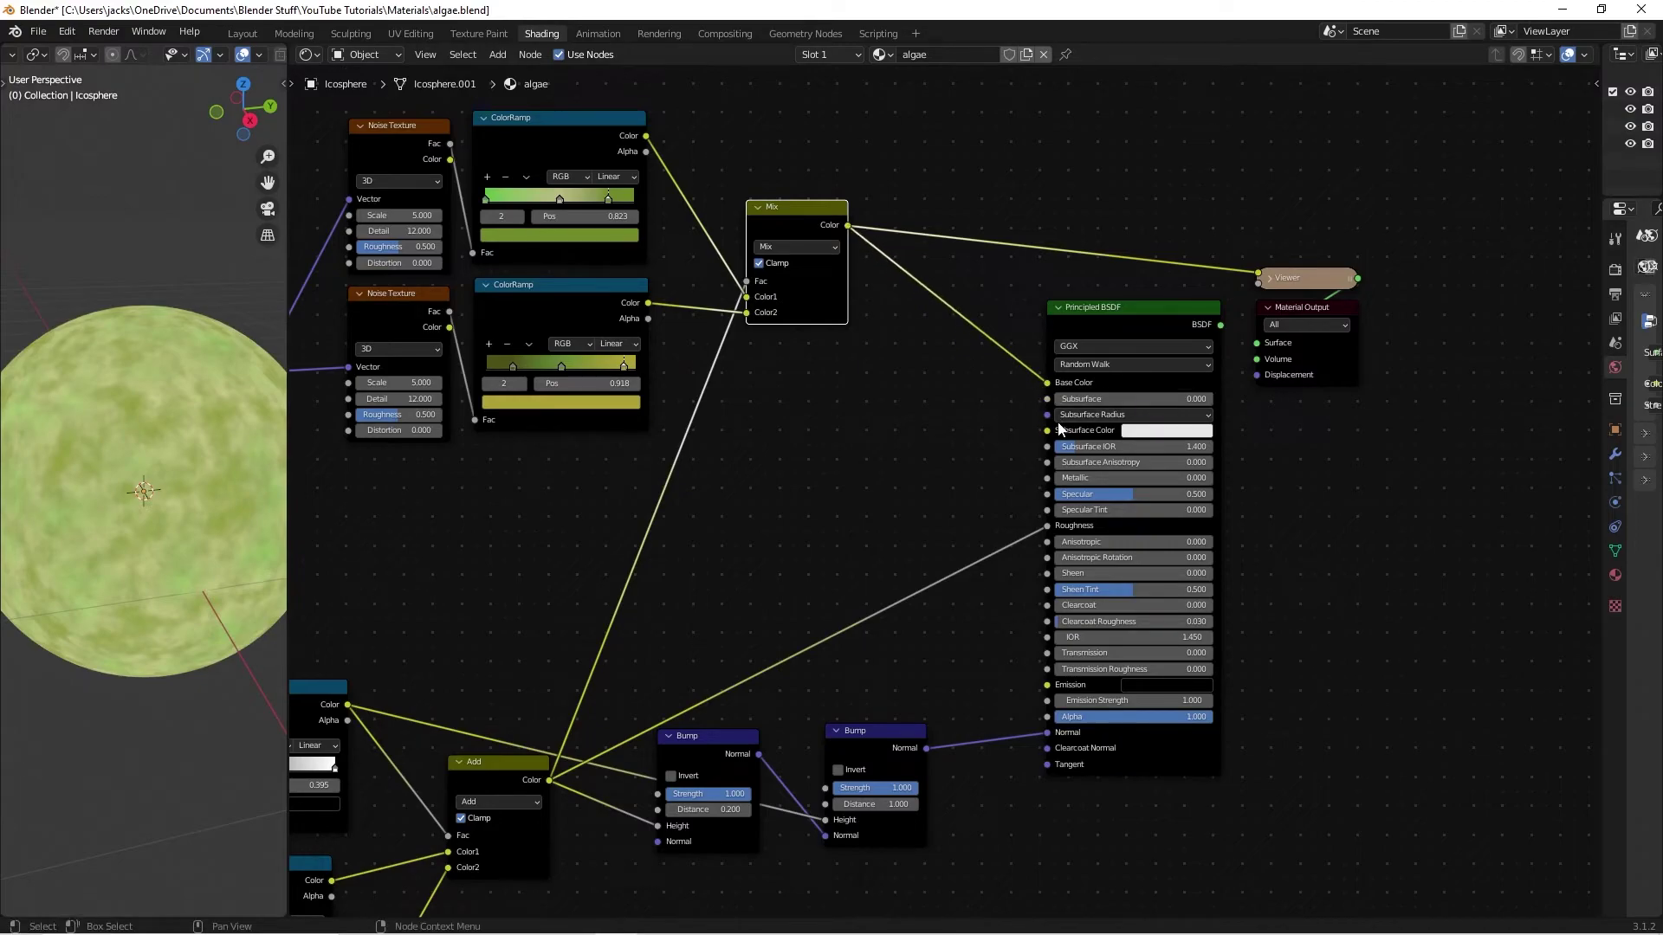
left_click(1115, 329, "ctrl+shift")
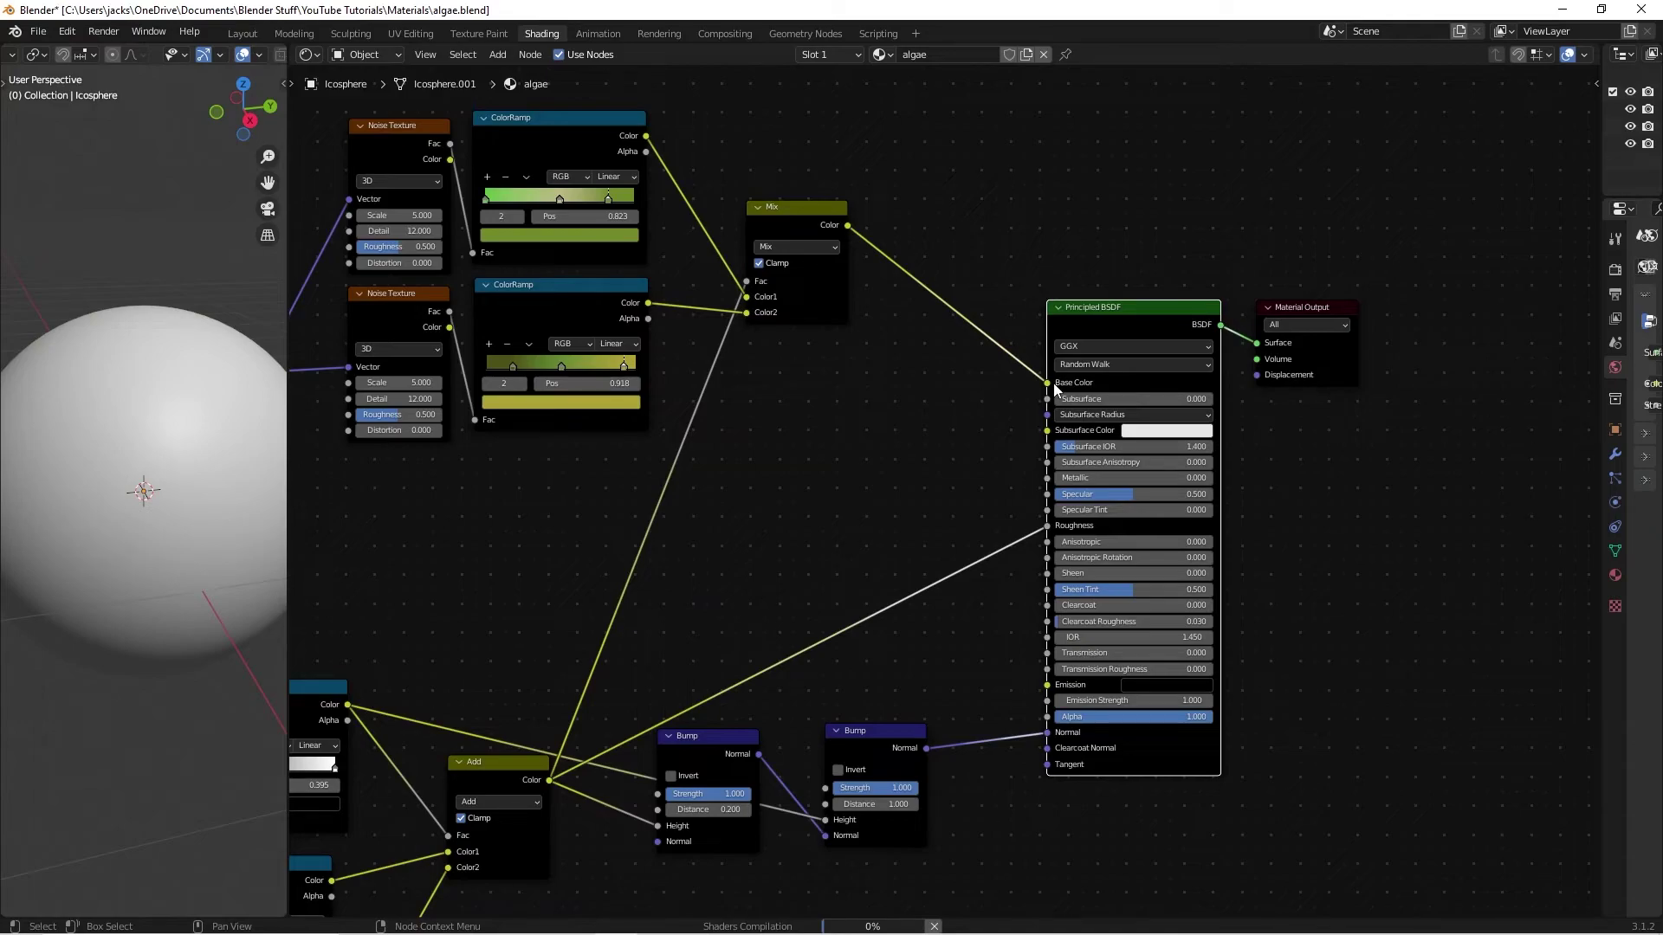
left_click(517, 500)
middle_click_drag(115, 504, 148, 446)
scroll(239, 508, "down", 3)
scroll(112, 482, "up", 3)
scroll(123, 475, "up", 3)
scroll(167, 471, "down", 1)
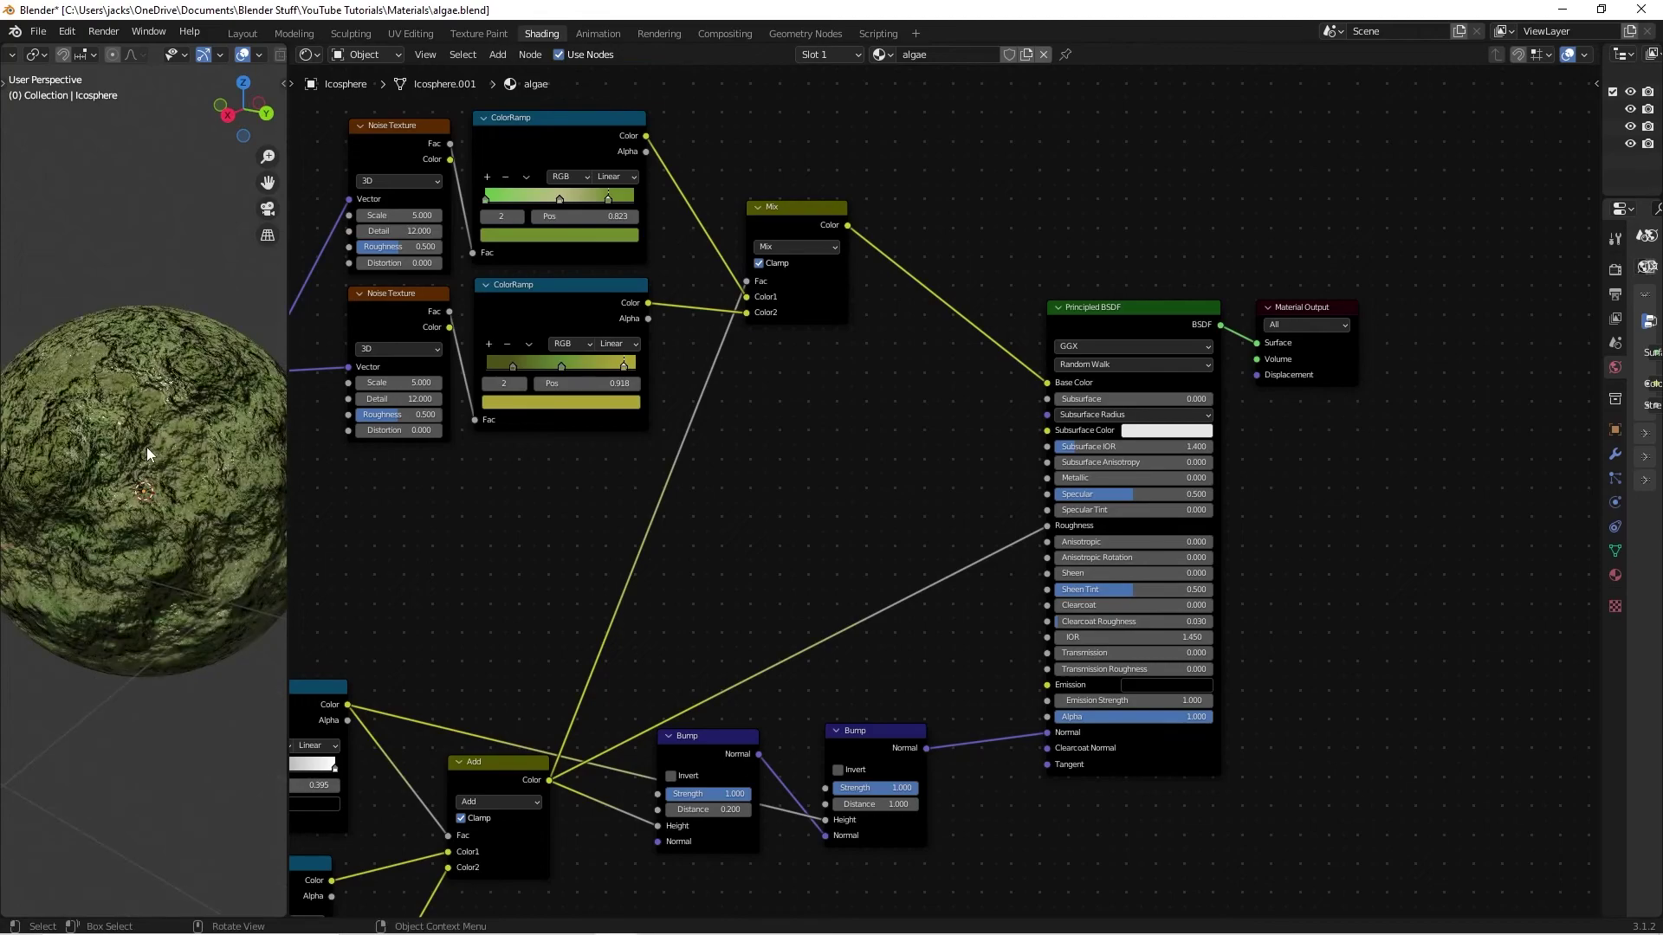
key("ctrl+s")
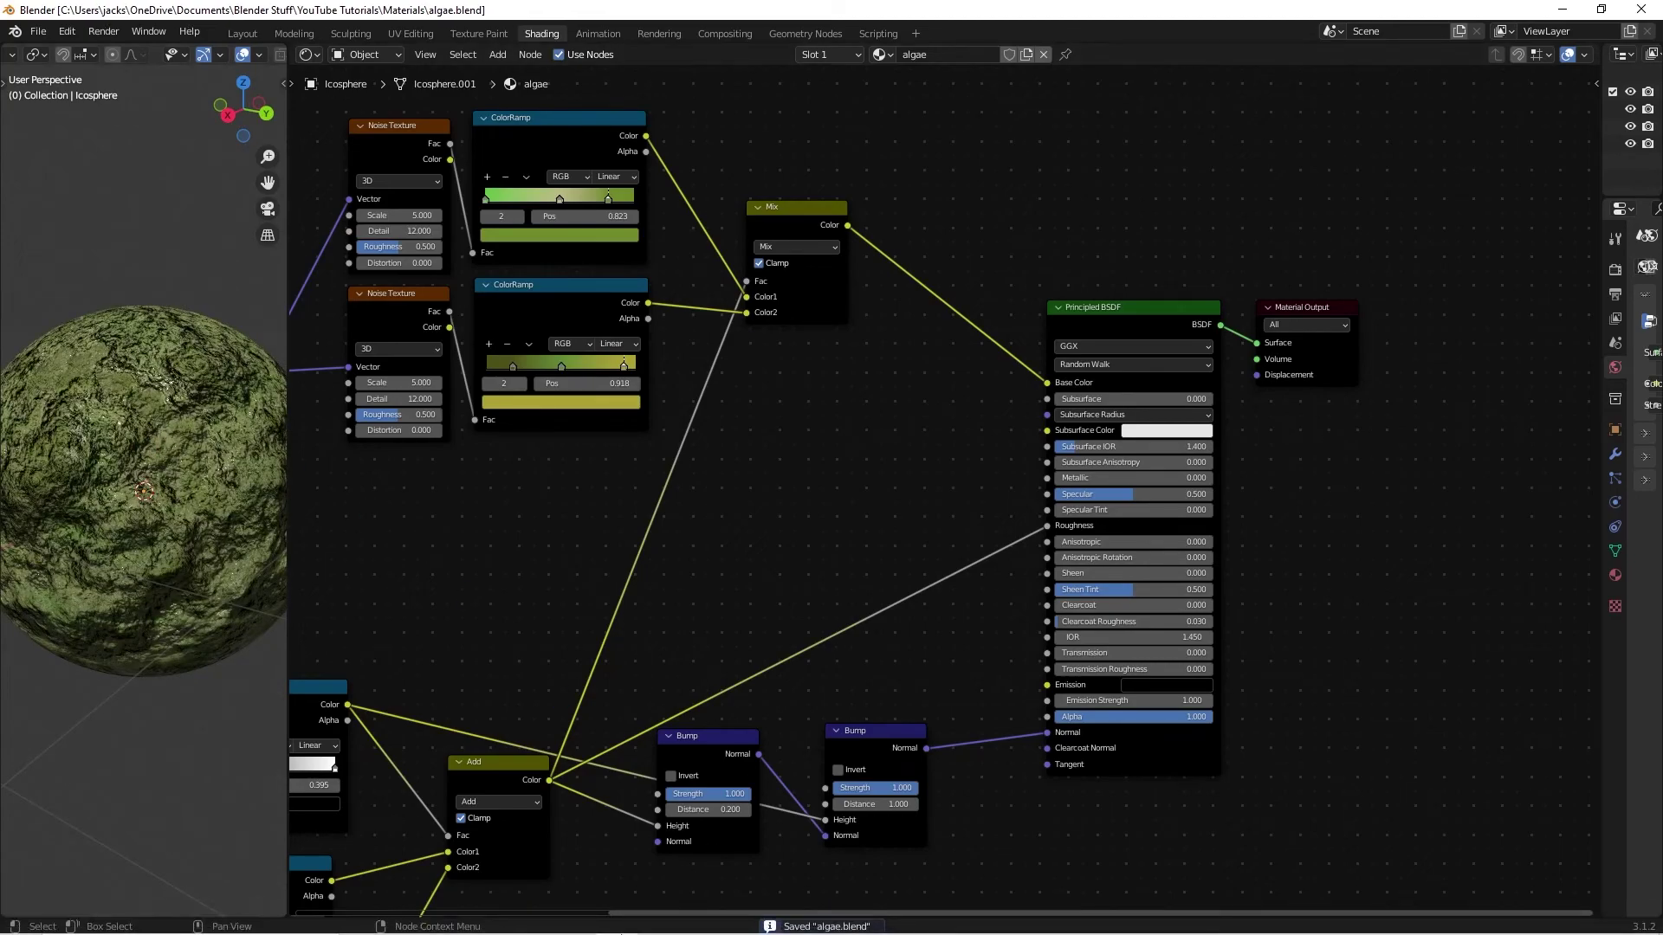
- Switch to Chrome and examine the "algae on rocks" image results as reference for the material's look
left_click(485, 920)
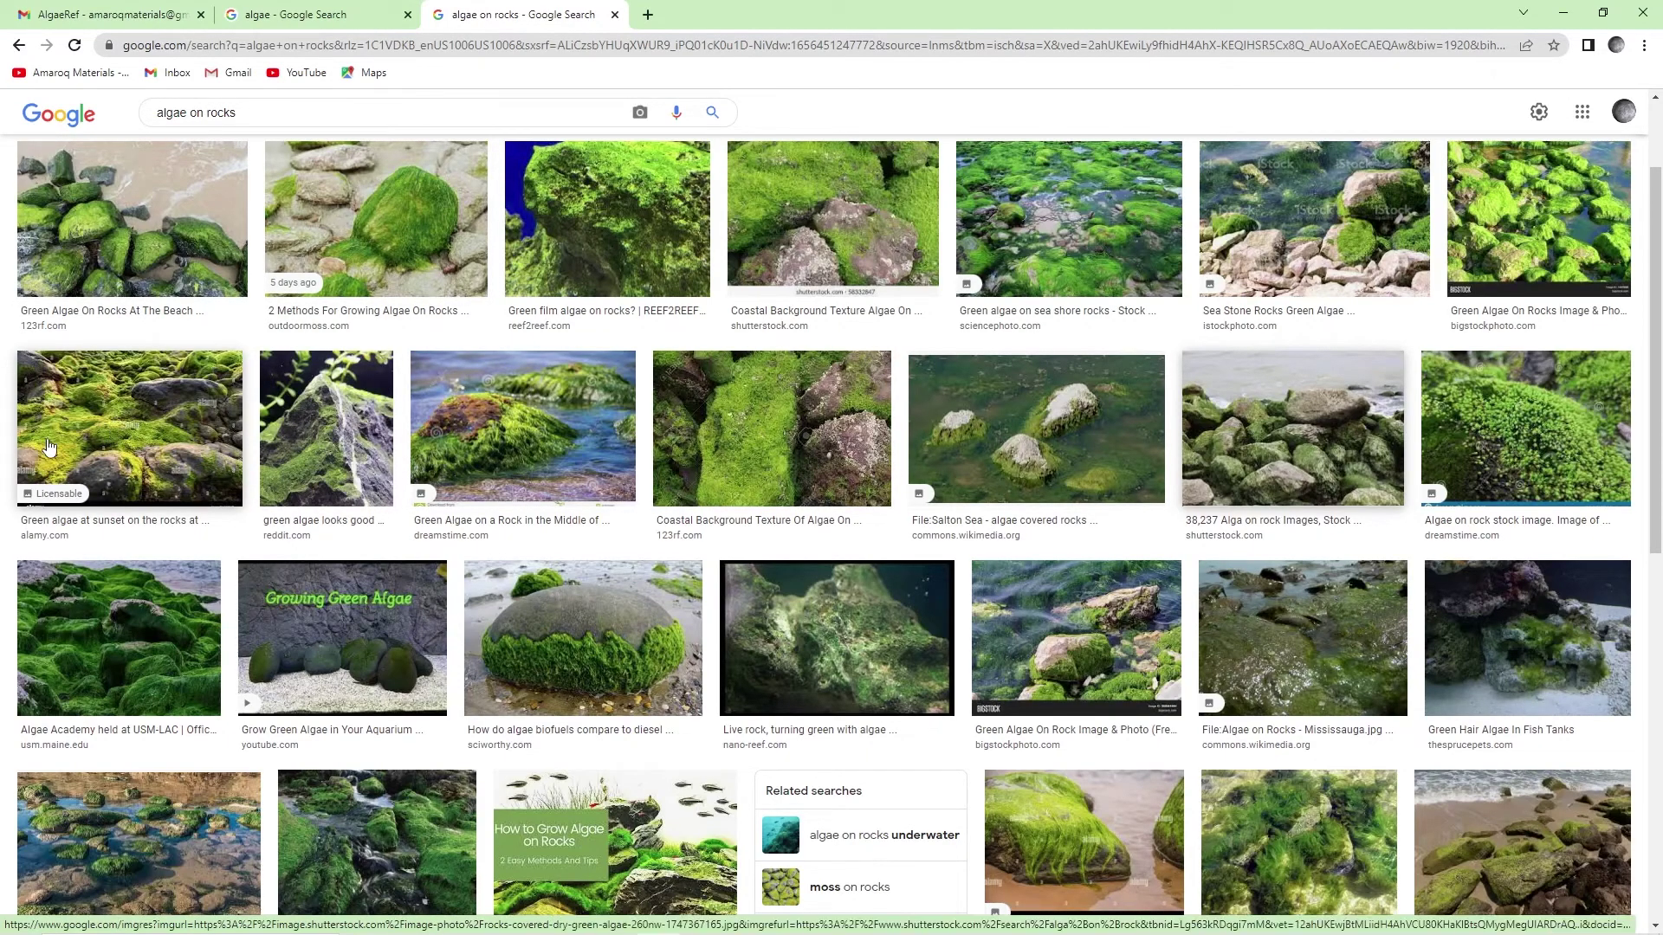
scroll(1327, 652, "down", 3)
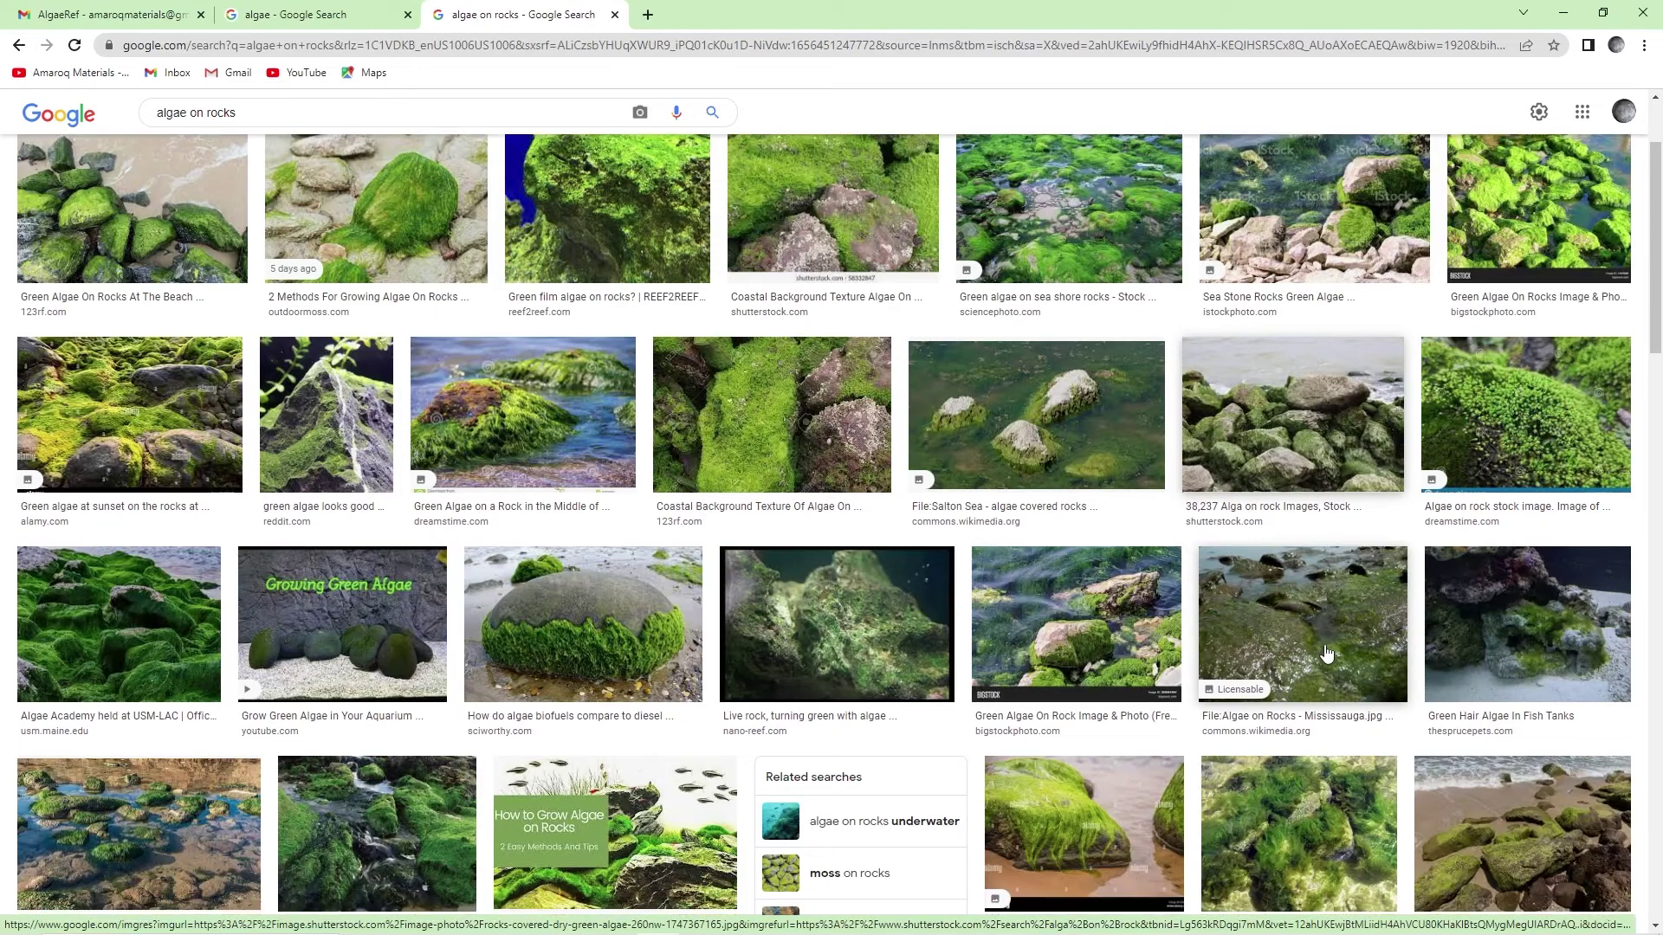
scroll(995, 641, "down", 1)
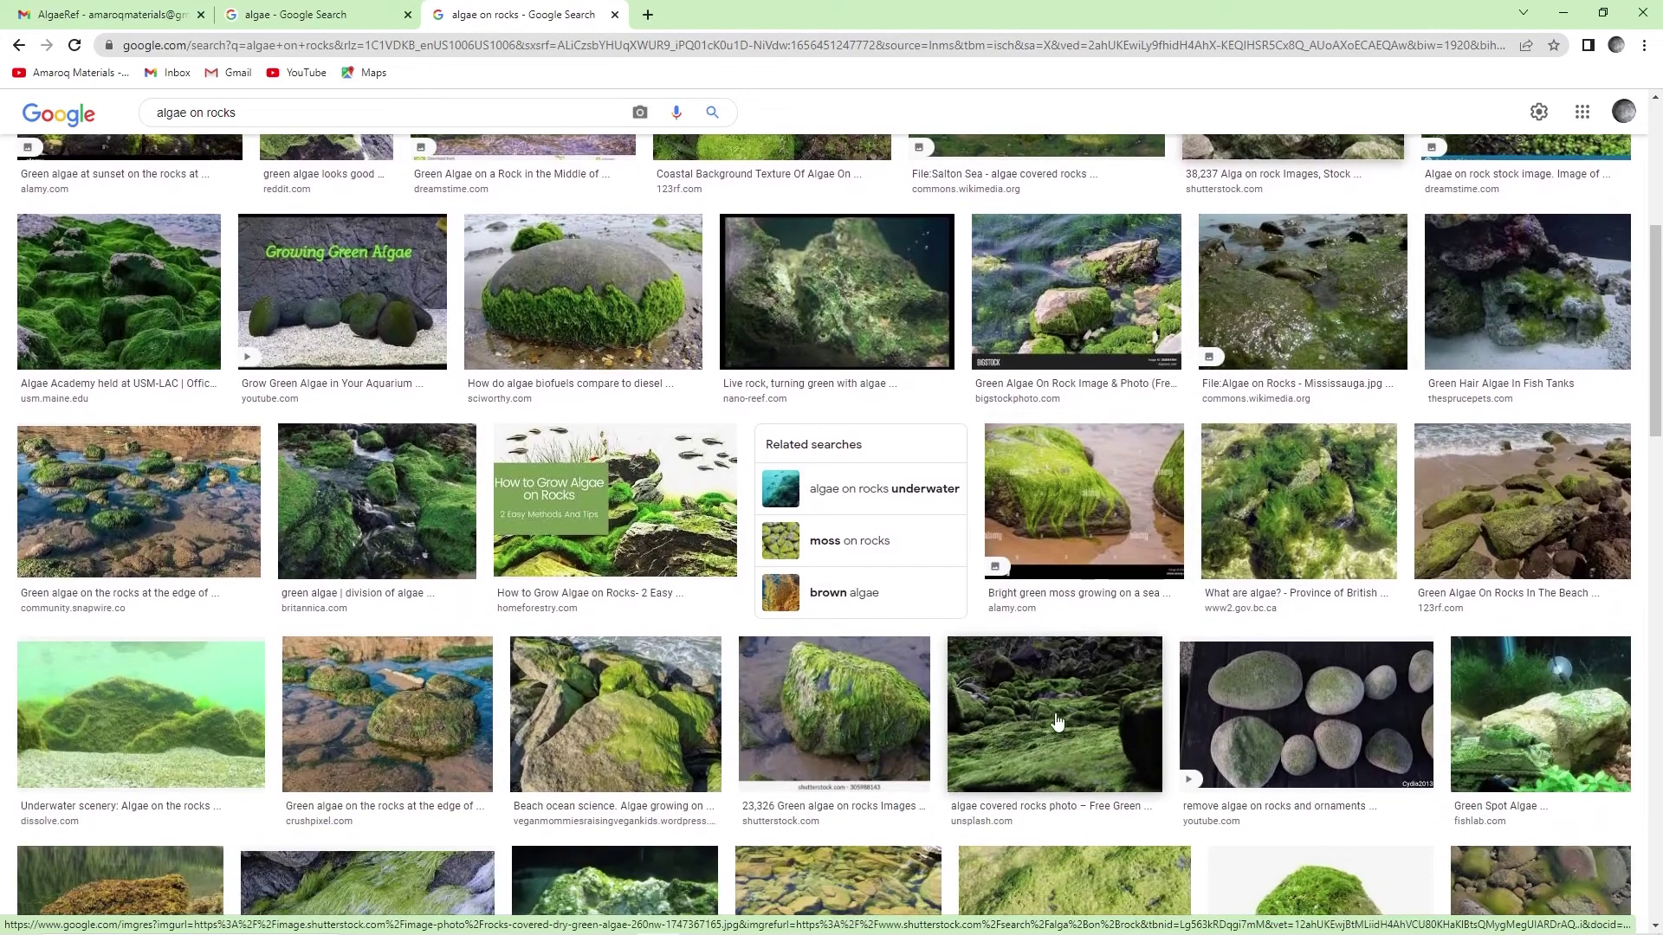
scroll(186, 719, "down", 3)
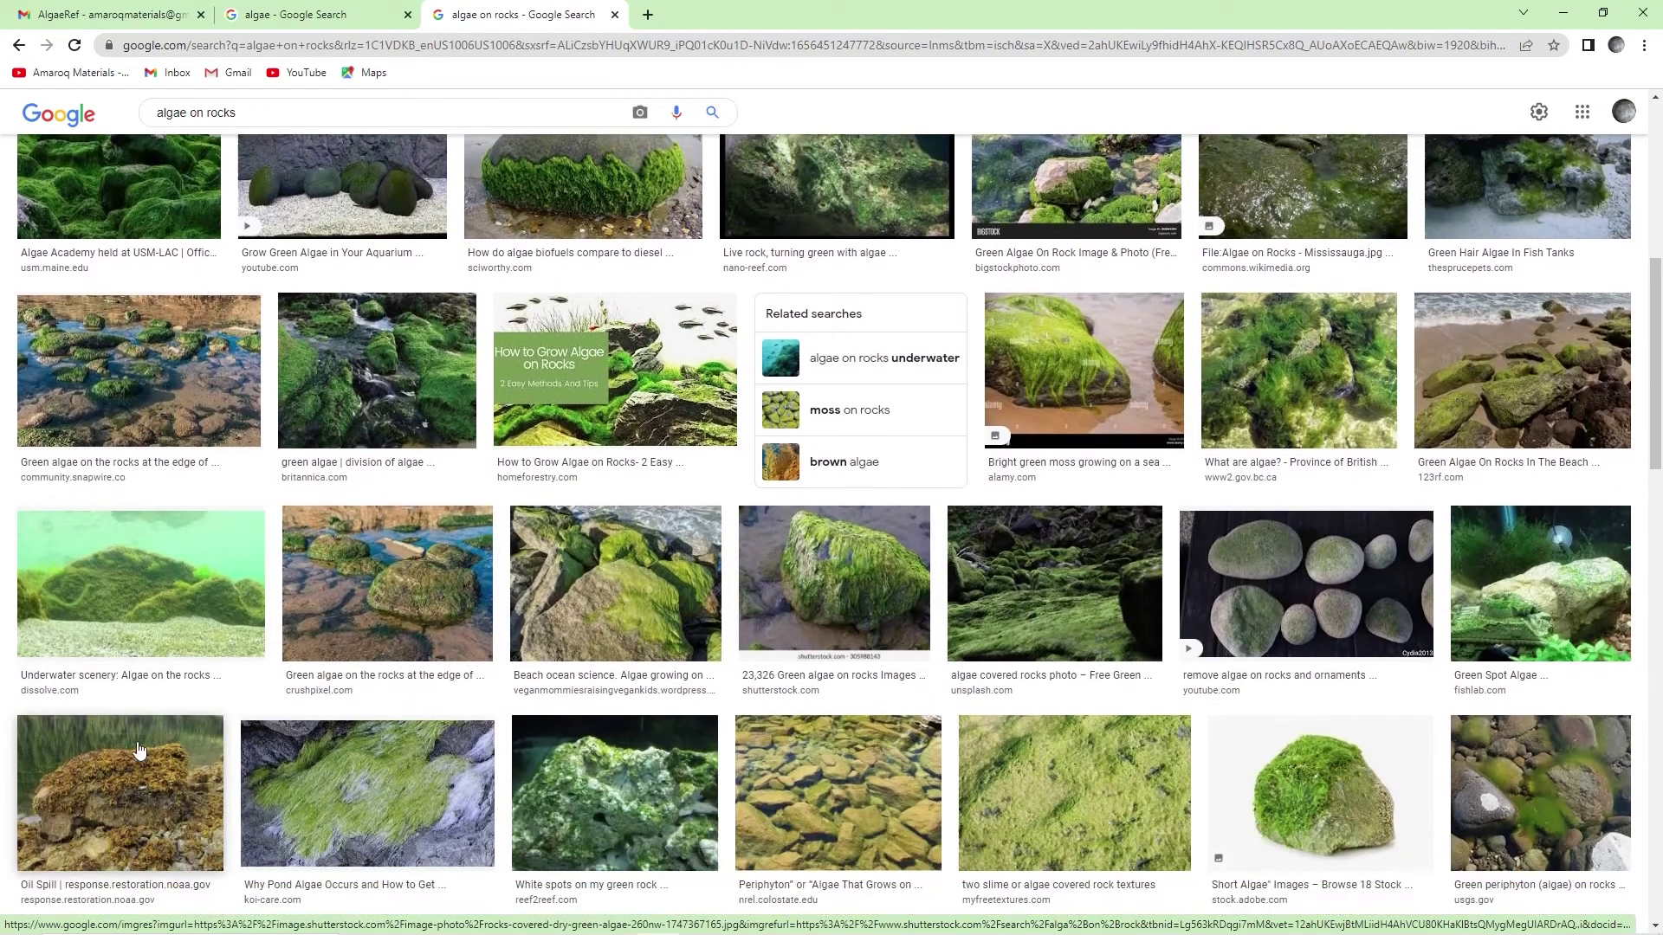
scroll(623, 700, "down", 2)
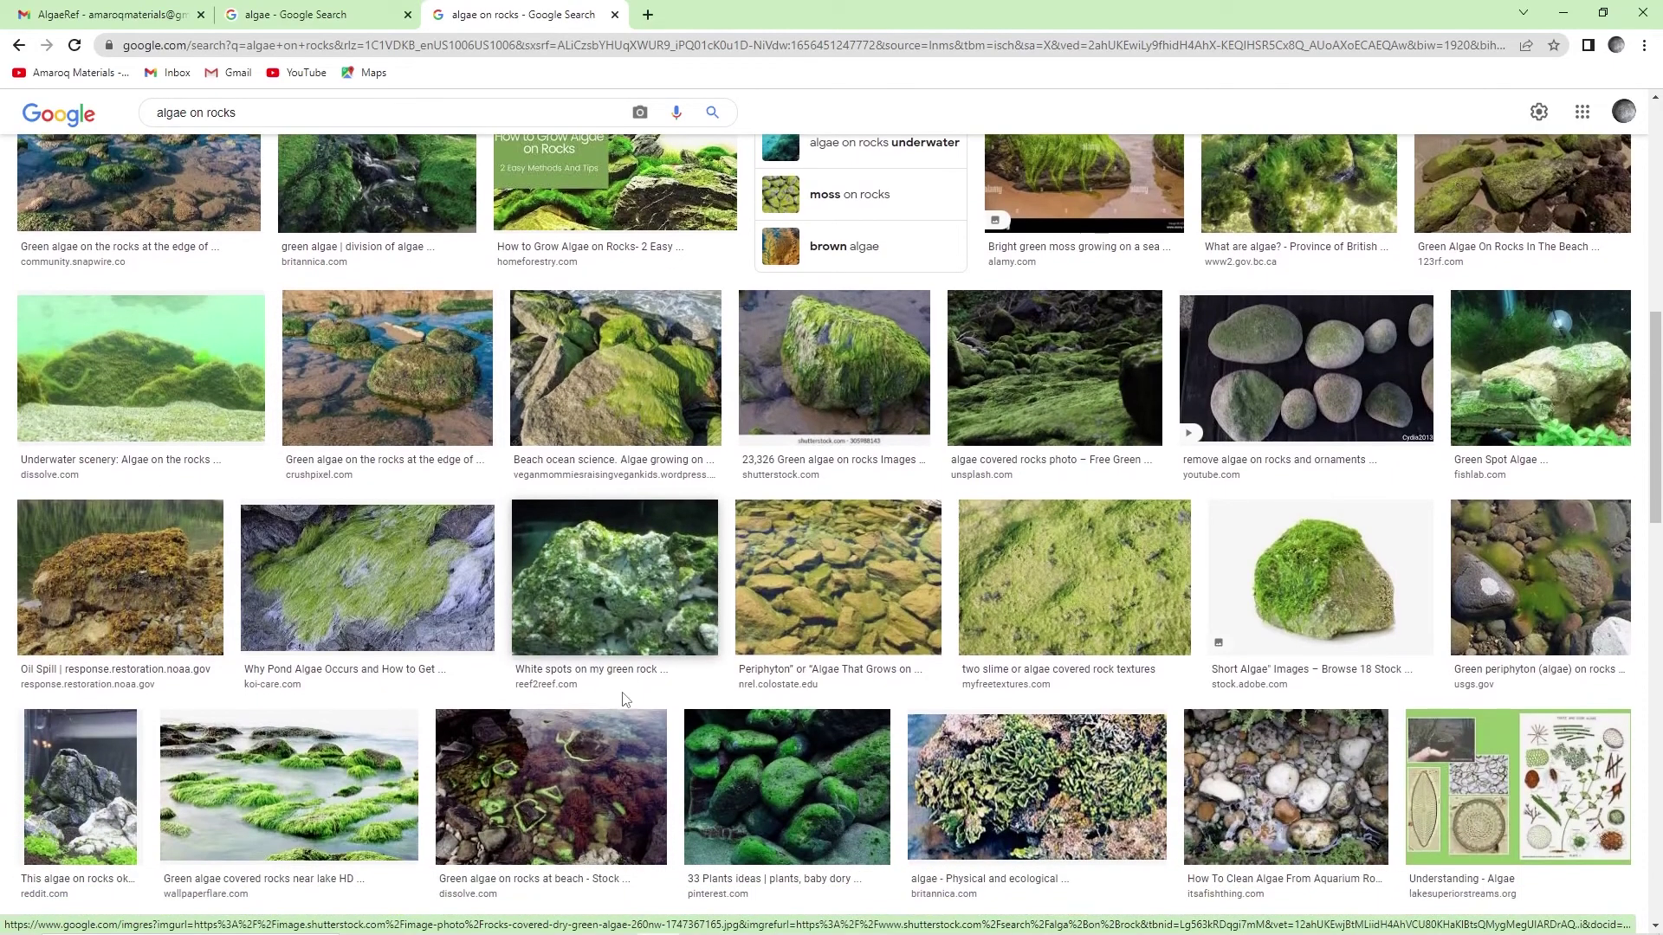
scroll(625, 658, "up", 5)
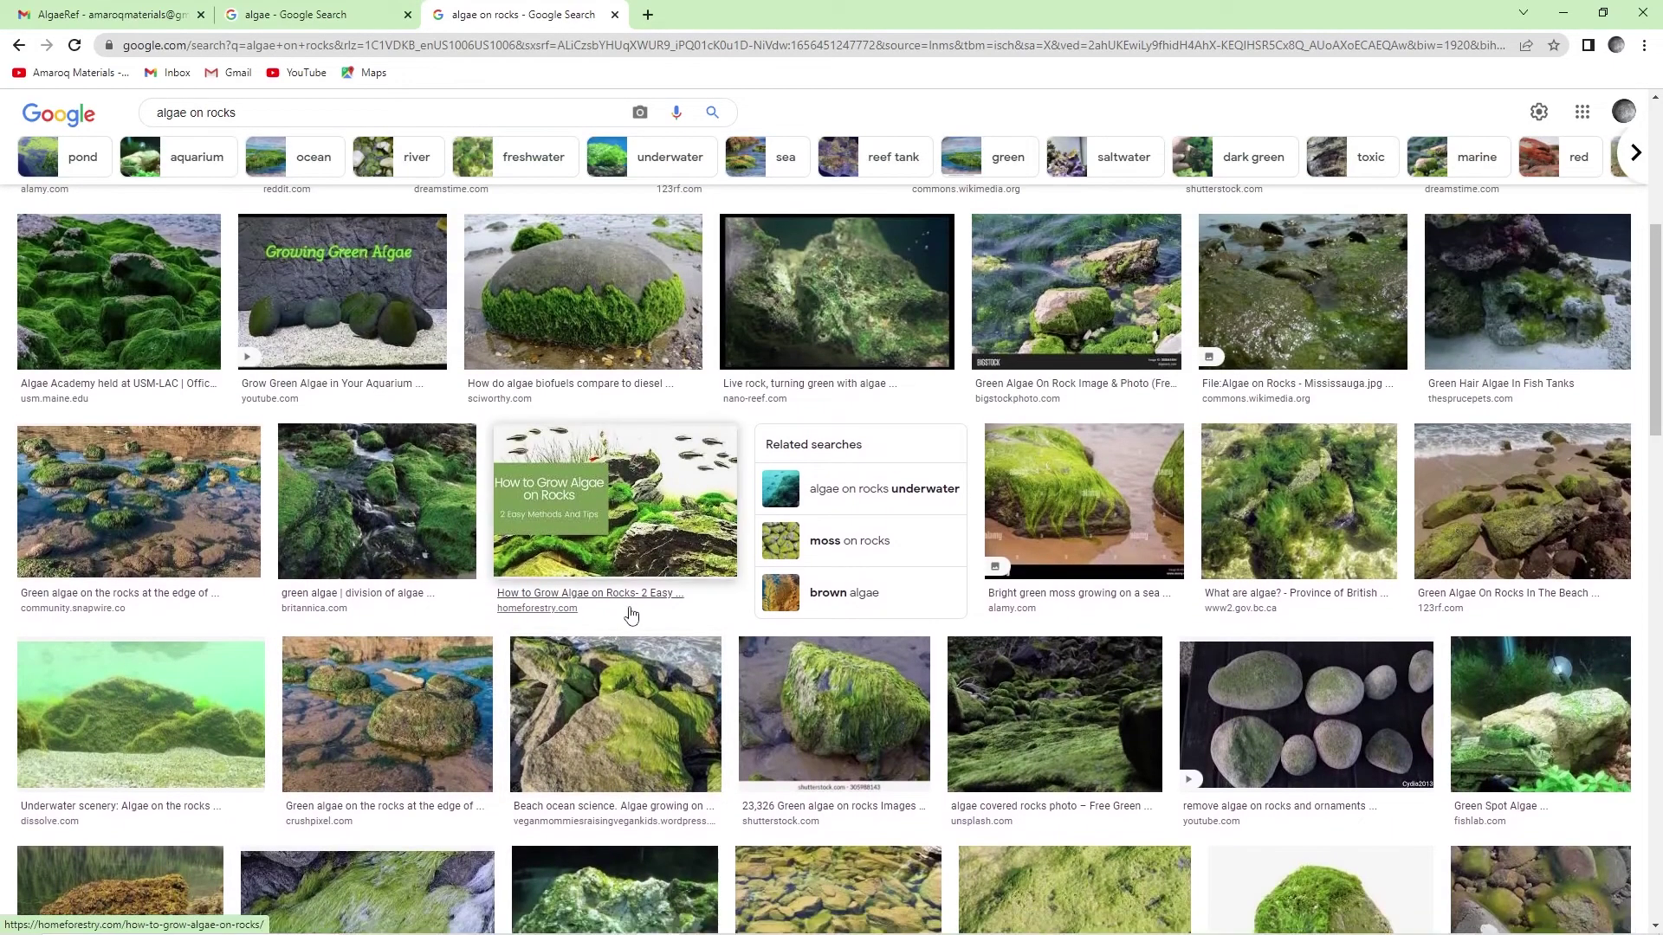
scroll(624, 613, "up", 3)
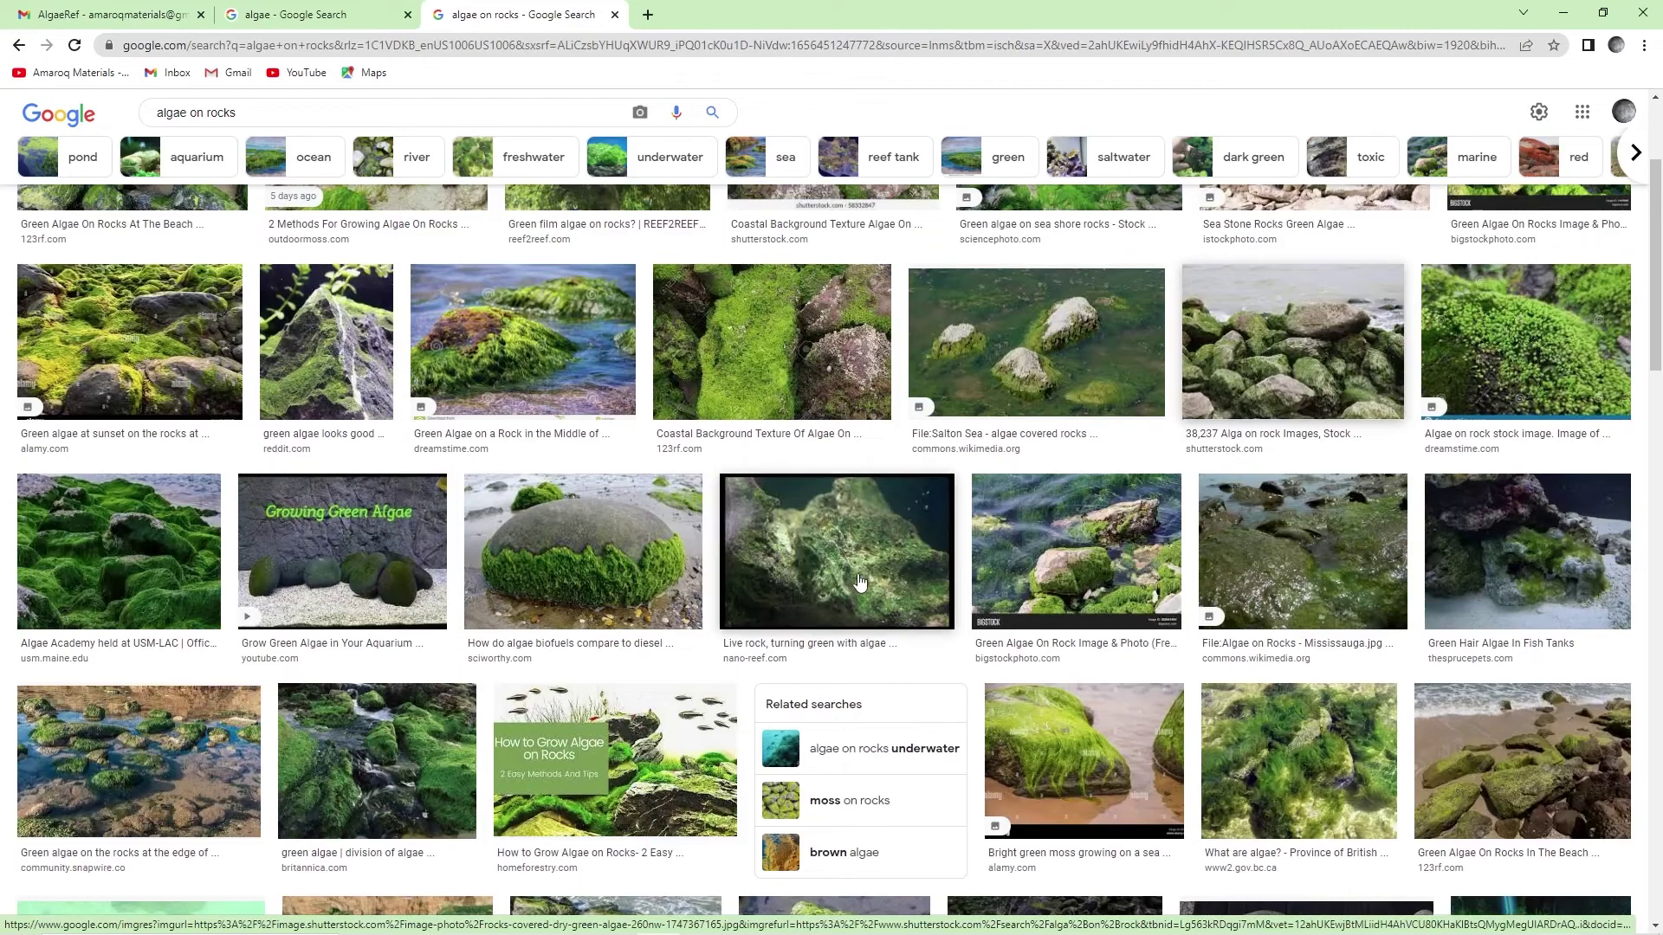
scroll(859, 582, "up", 3)
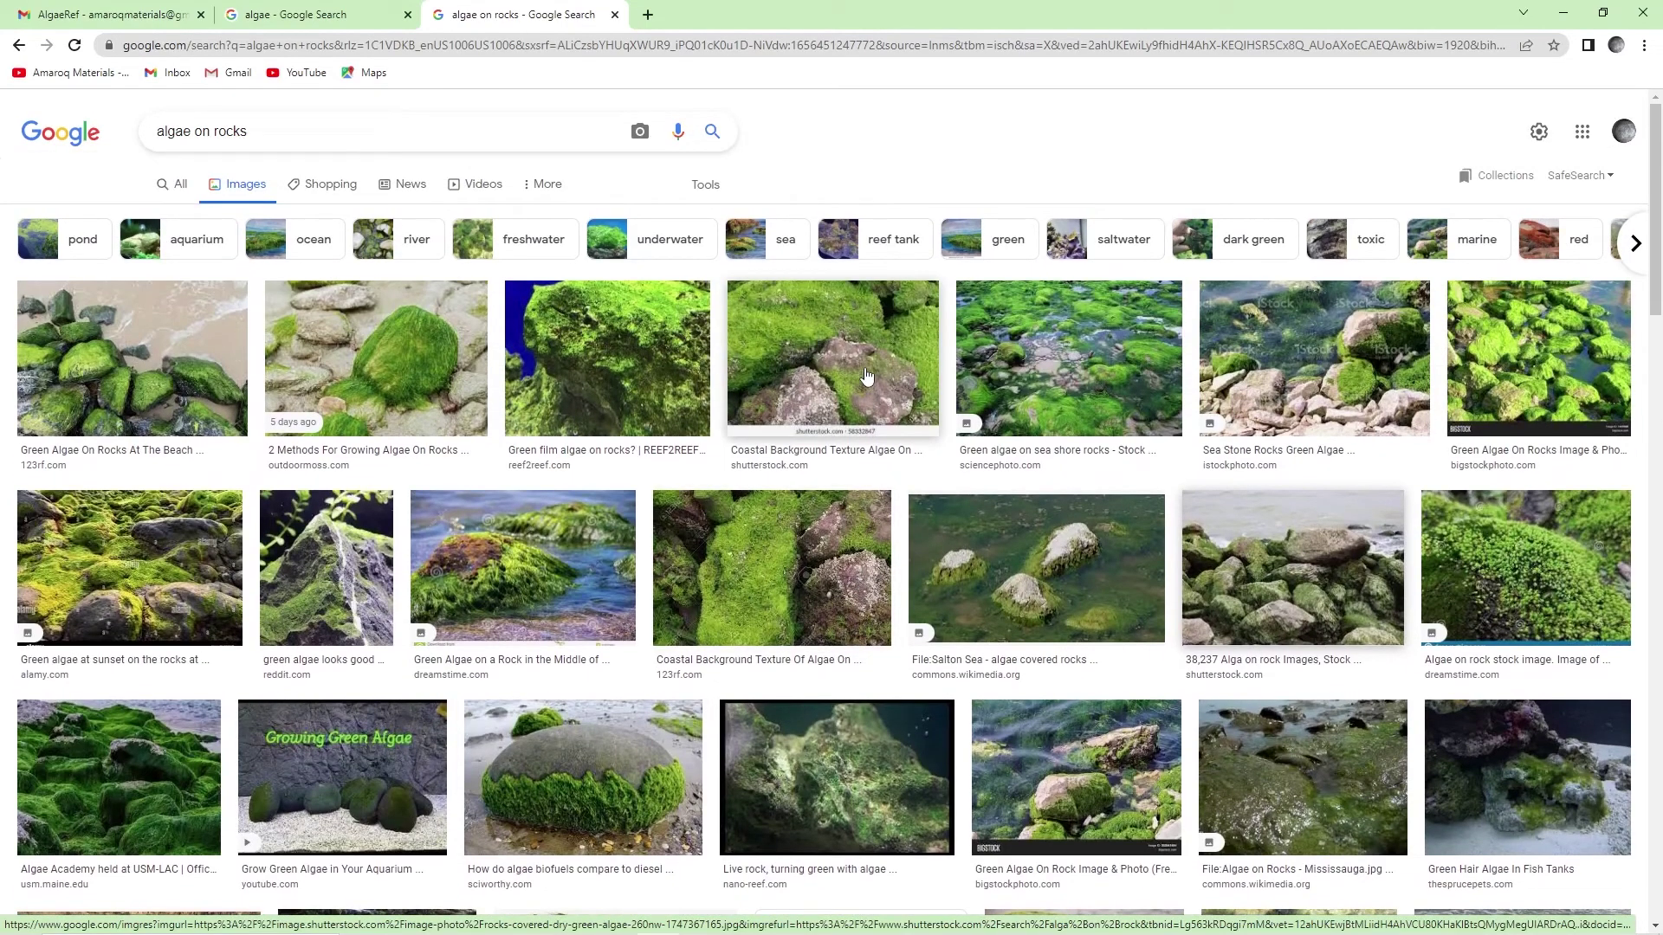
mouse_move(947, 932)
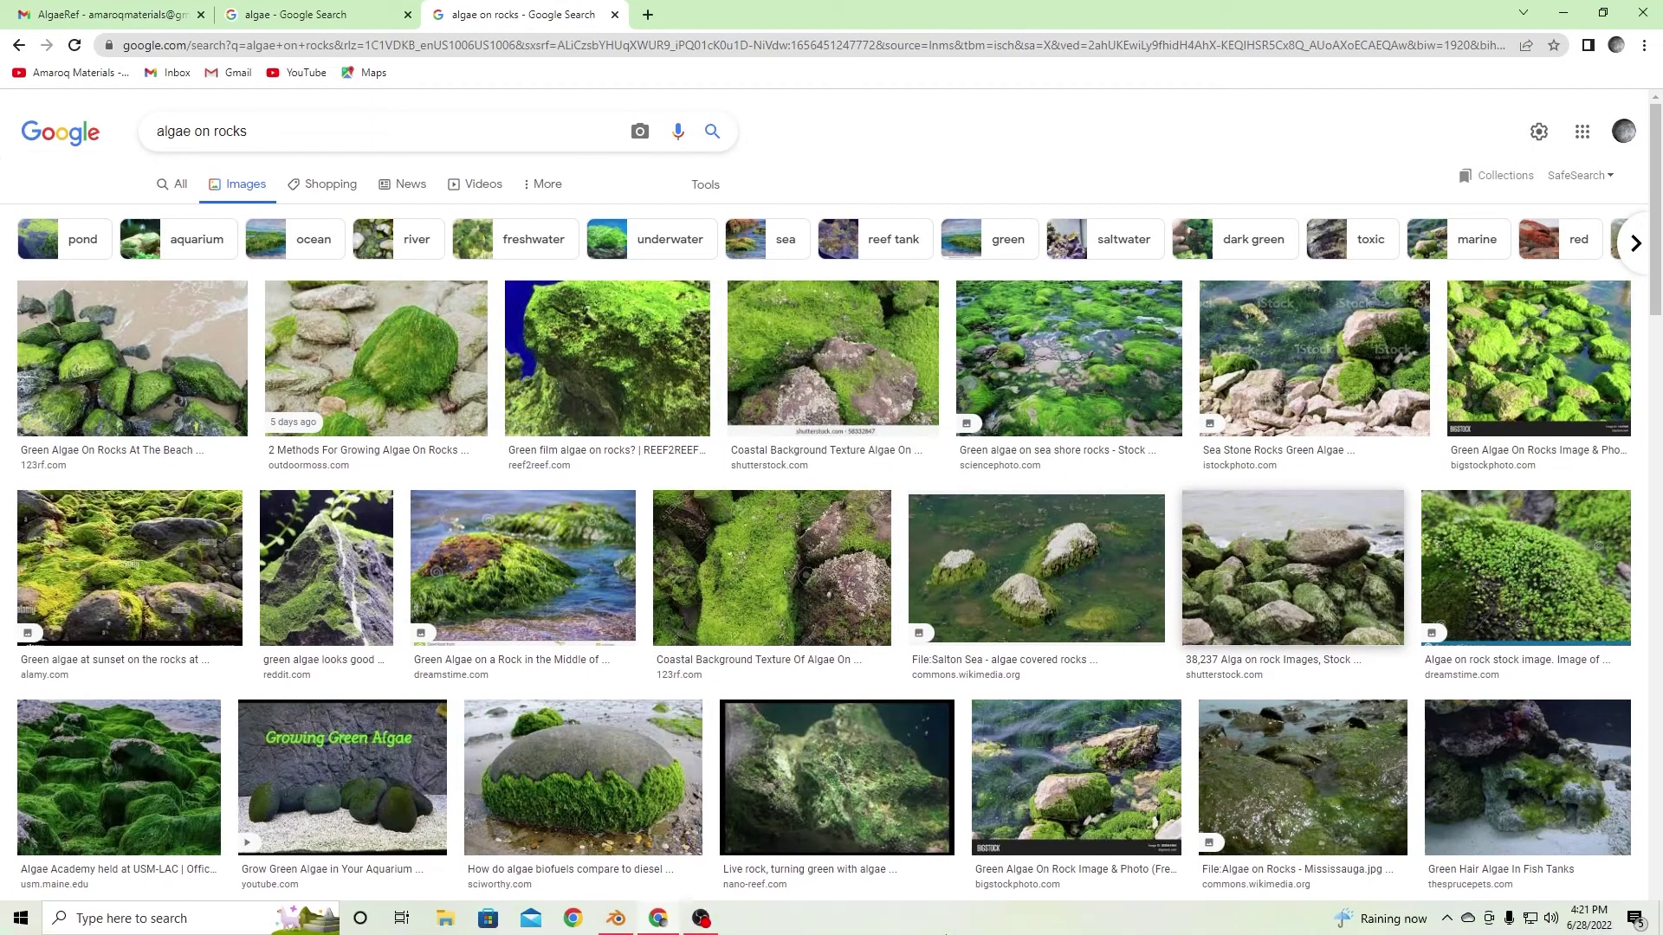
- Switch back to Blender, set the second Bump node's Distance to 0.5, and check the relief on the sphere
left_click(613, 918)
middle_click_drag(56, 502, 130, 498)
scroll(907, 661, "up", 3)
middle_click_drag(1013, 593, 997, 367)
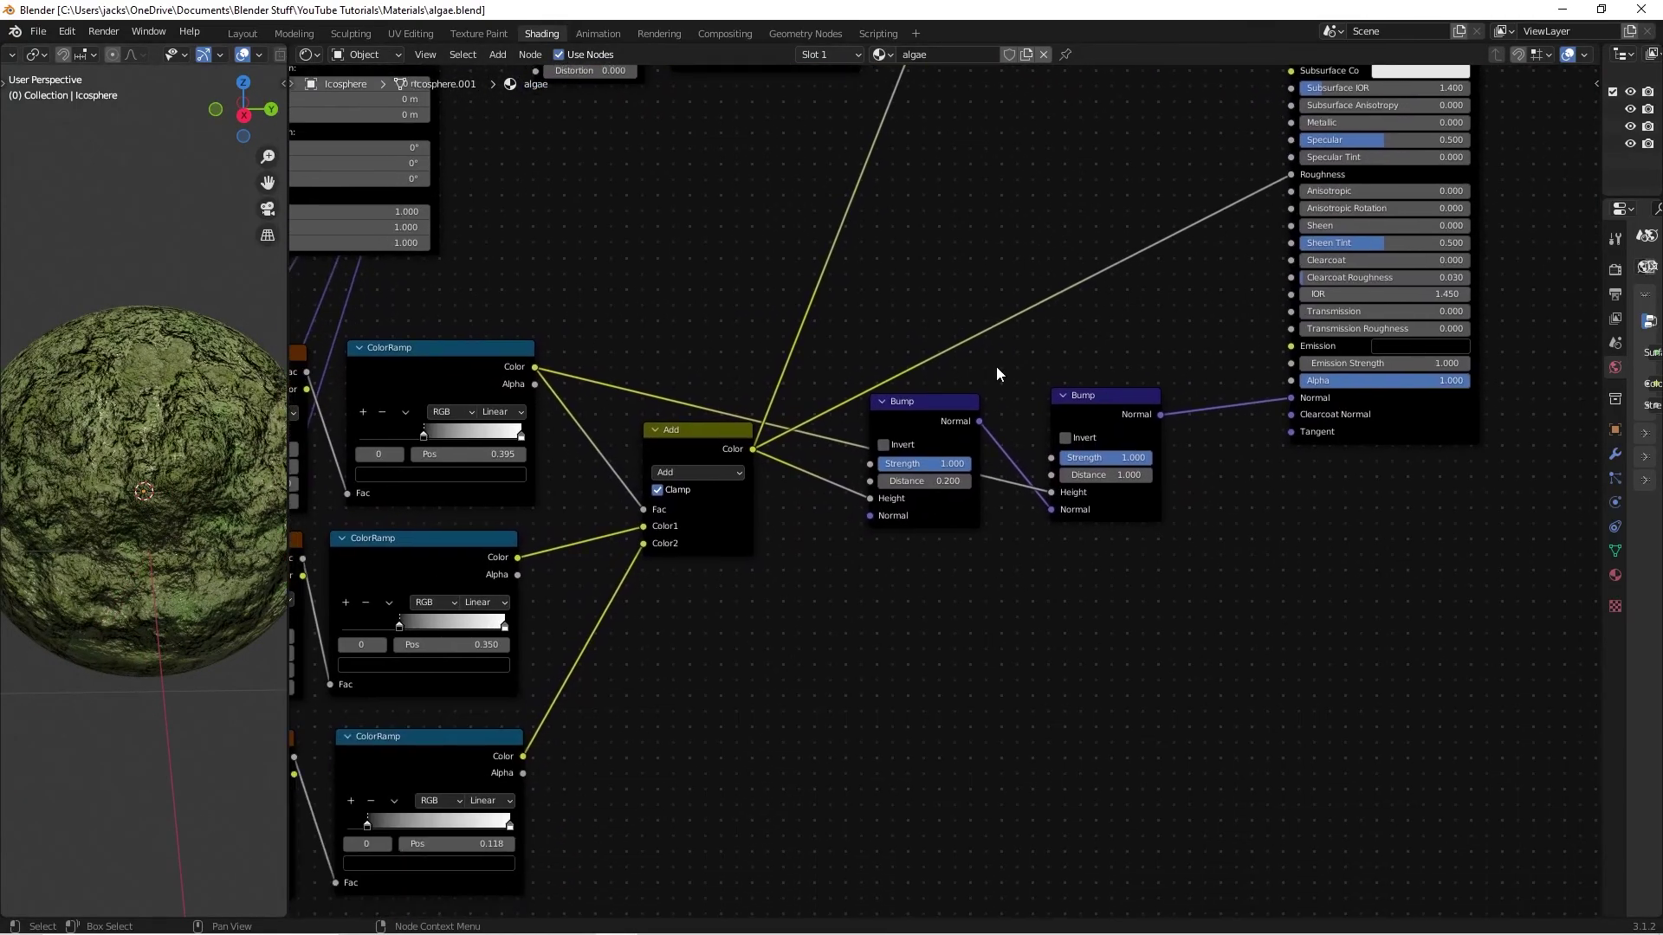
left_click(1121, 474)
type(".5")
key("Return")
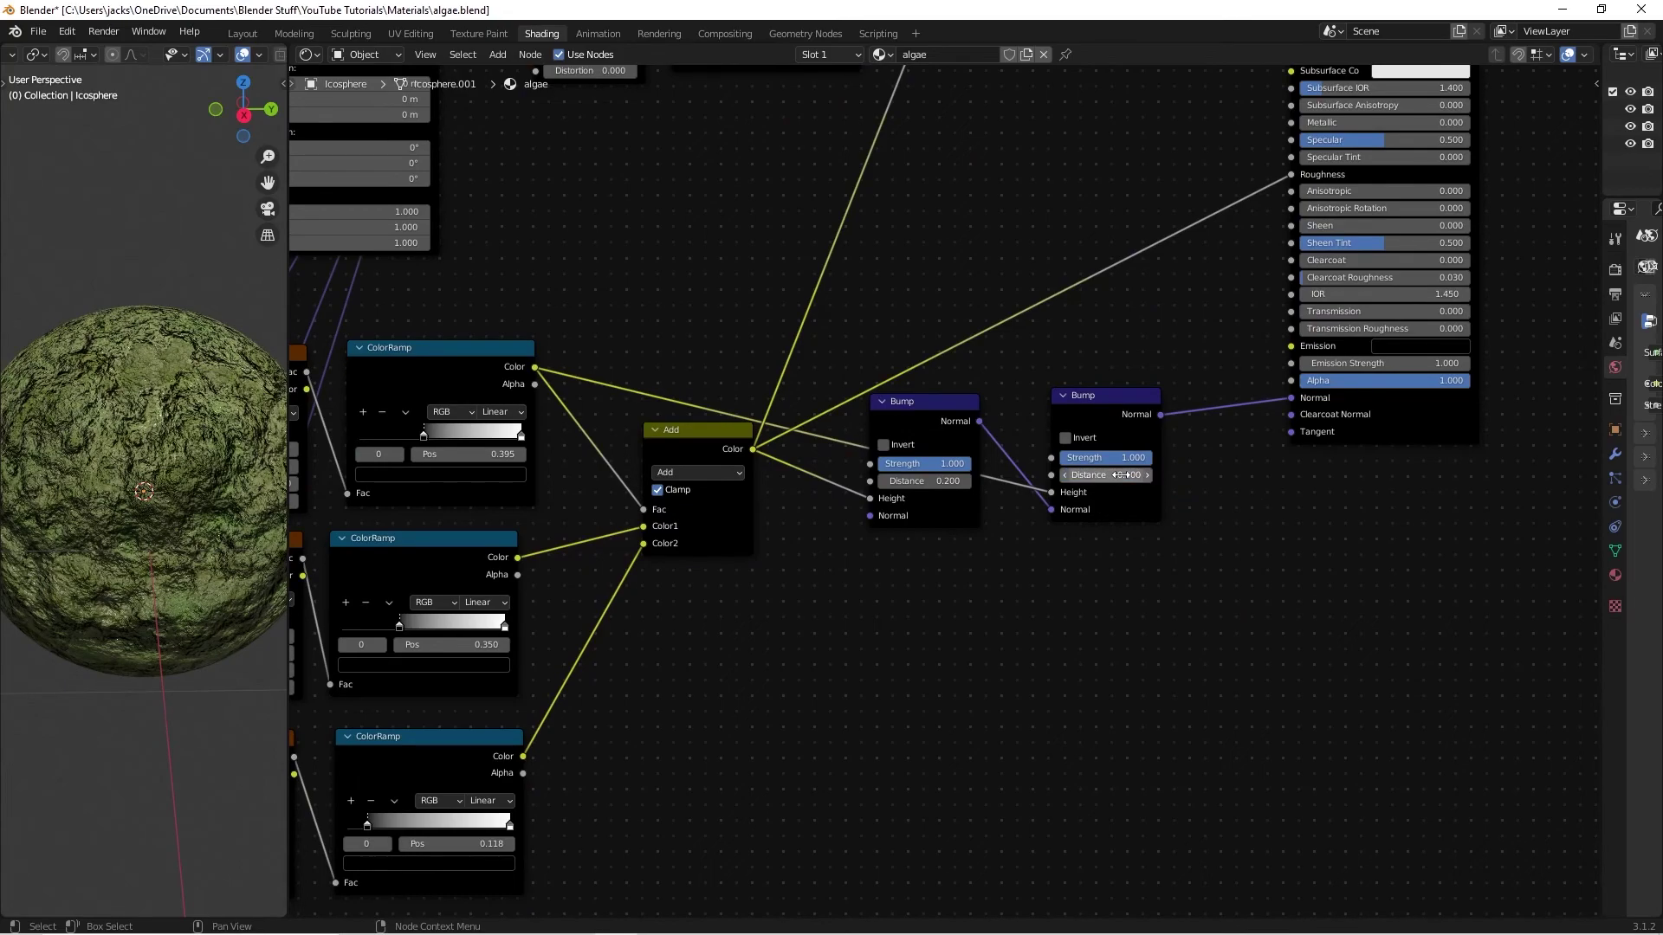
middle_click_drag(191, 564, 174, 508)
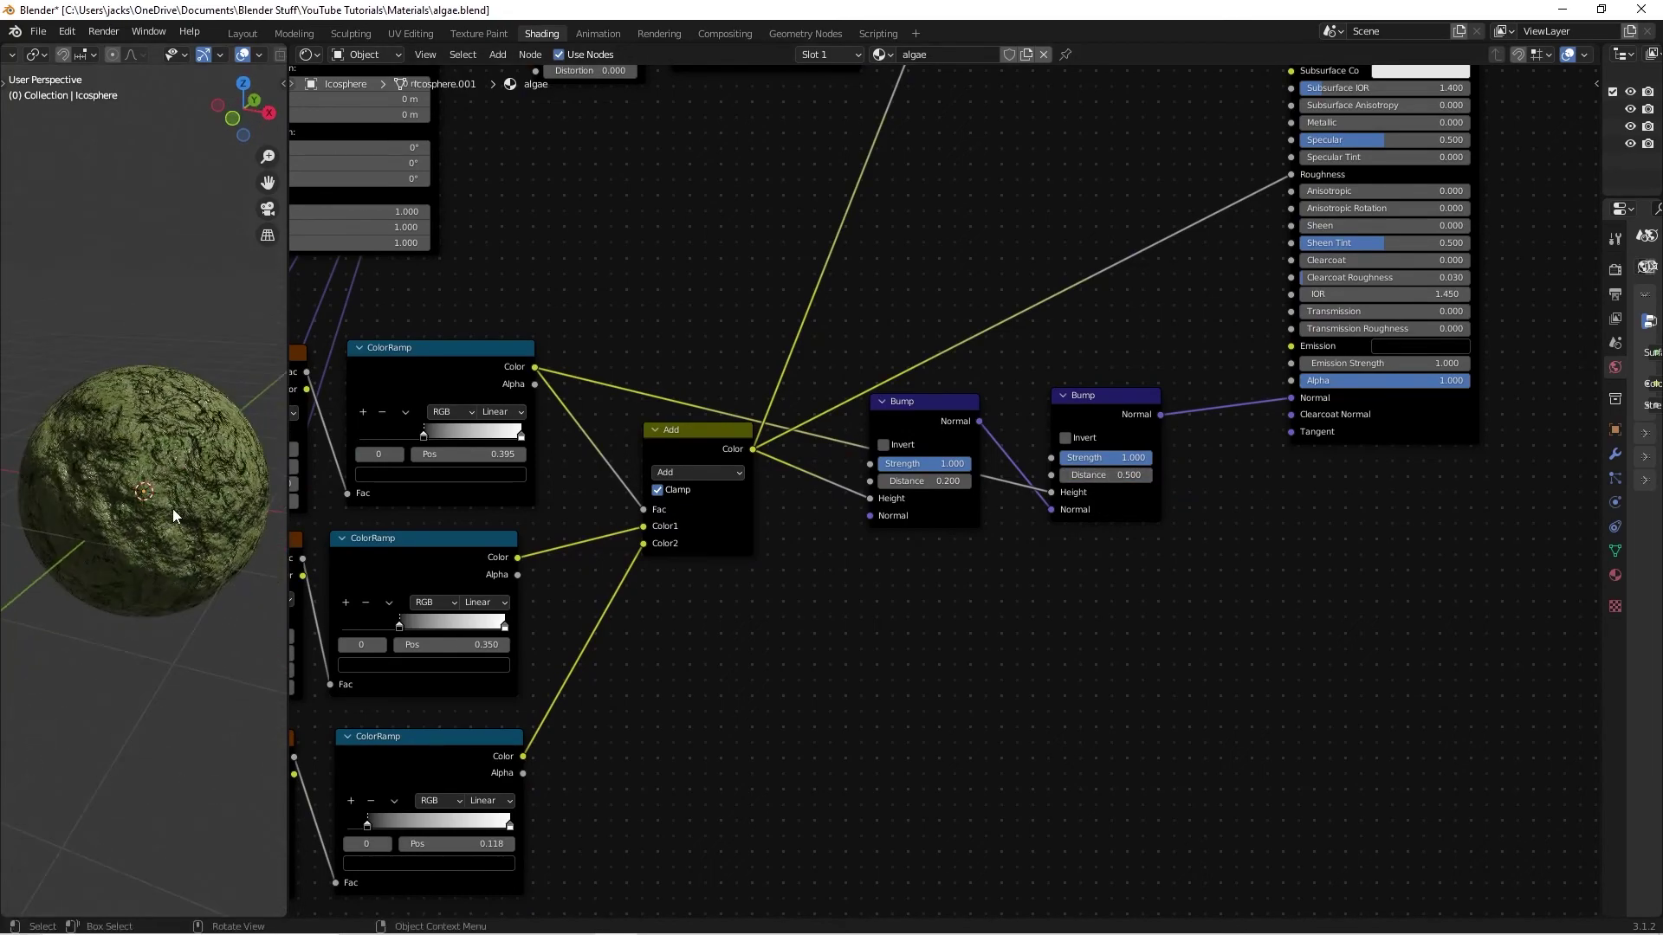
- Set the second Bump node's Distance to 0.2, inspect the sphere from several sides, and save the file
left_click(1123, 475)
type(".2")
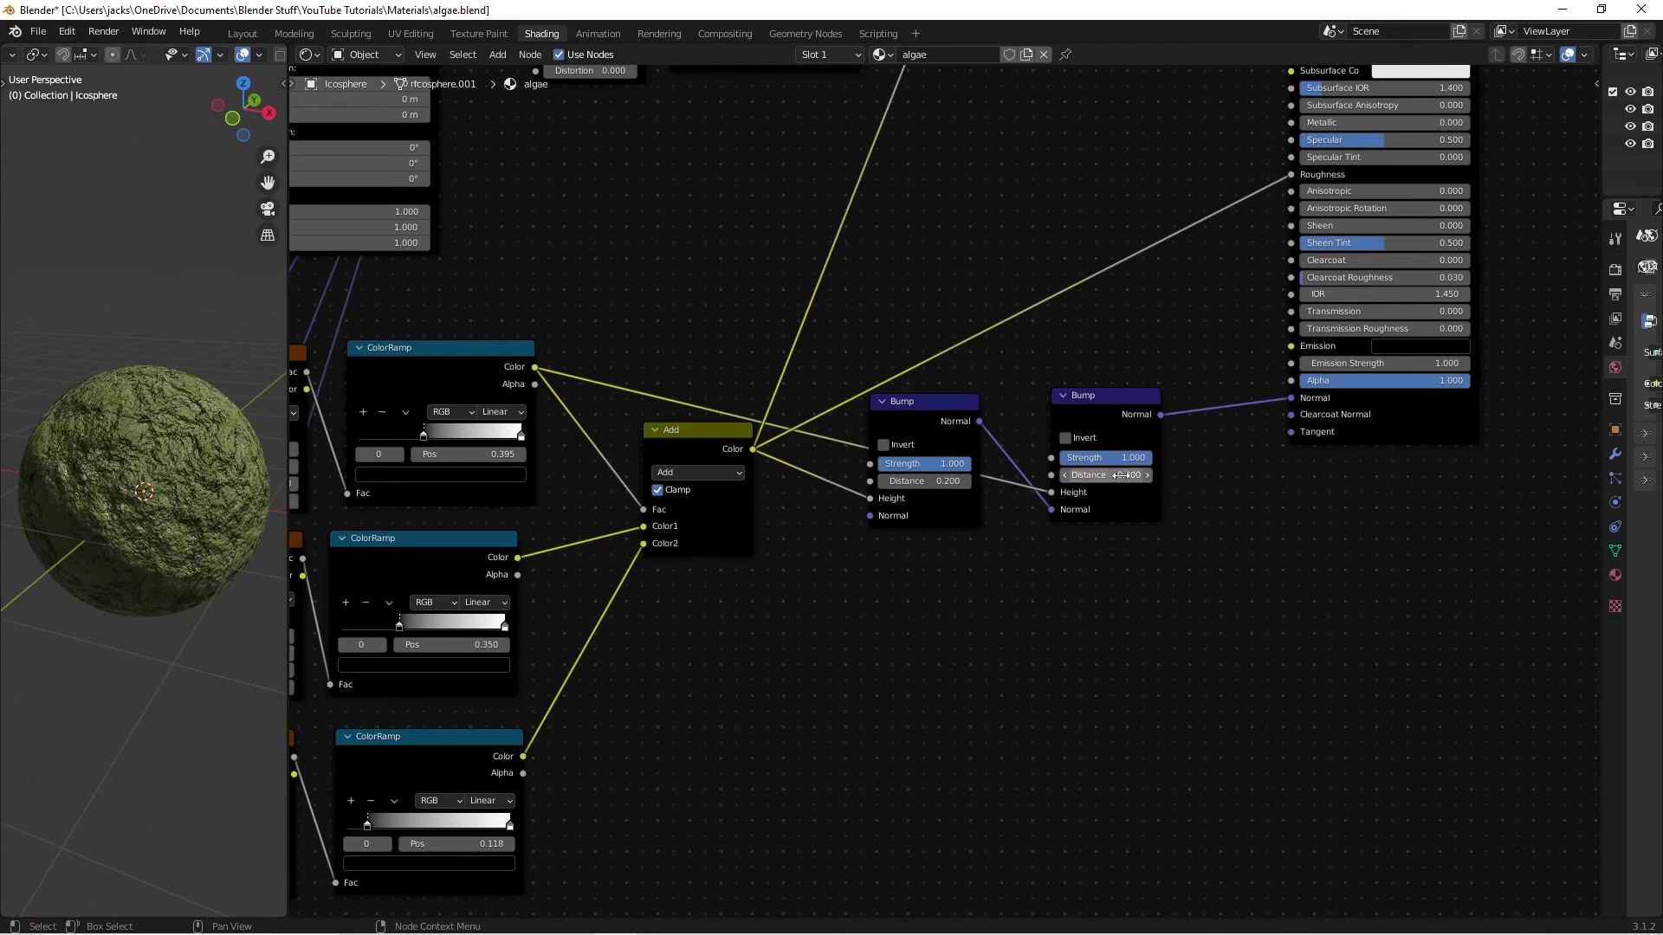
key("Return")
mouse_move(104, 511)
middle_mouse_down()
mouse_move(38, 499)
mouse_move(183, 478)
mouse_move(240, 440)
mouse_move(147, 454)
mouse_move(189, 454)
mouse_move(107, 438)
mouse_move(130, 490)
mouse_move(88, 487)
middle_mouse_up()
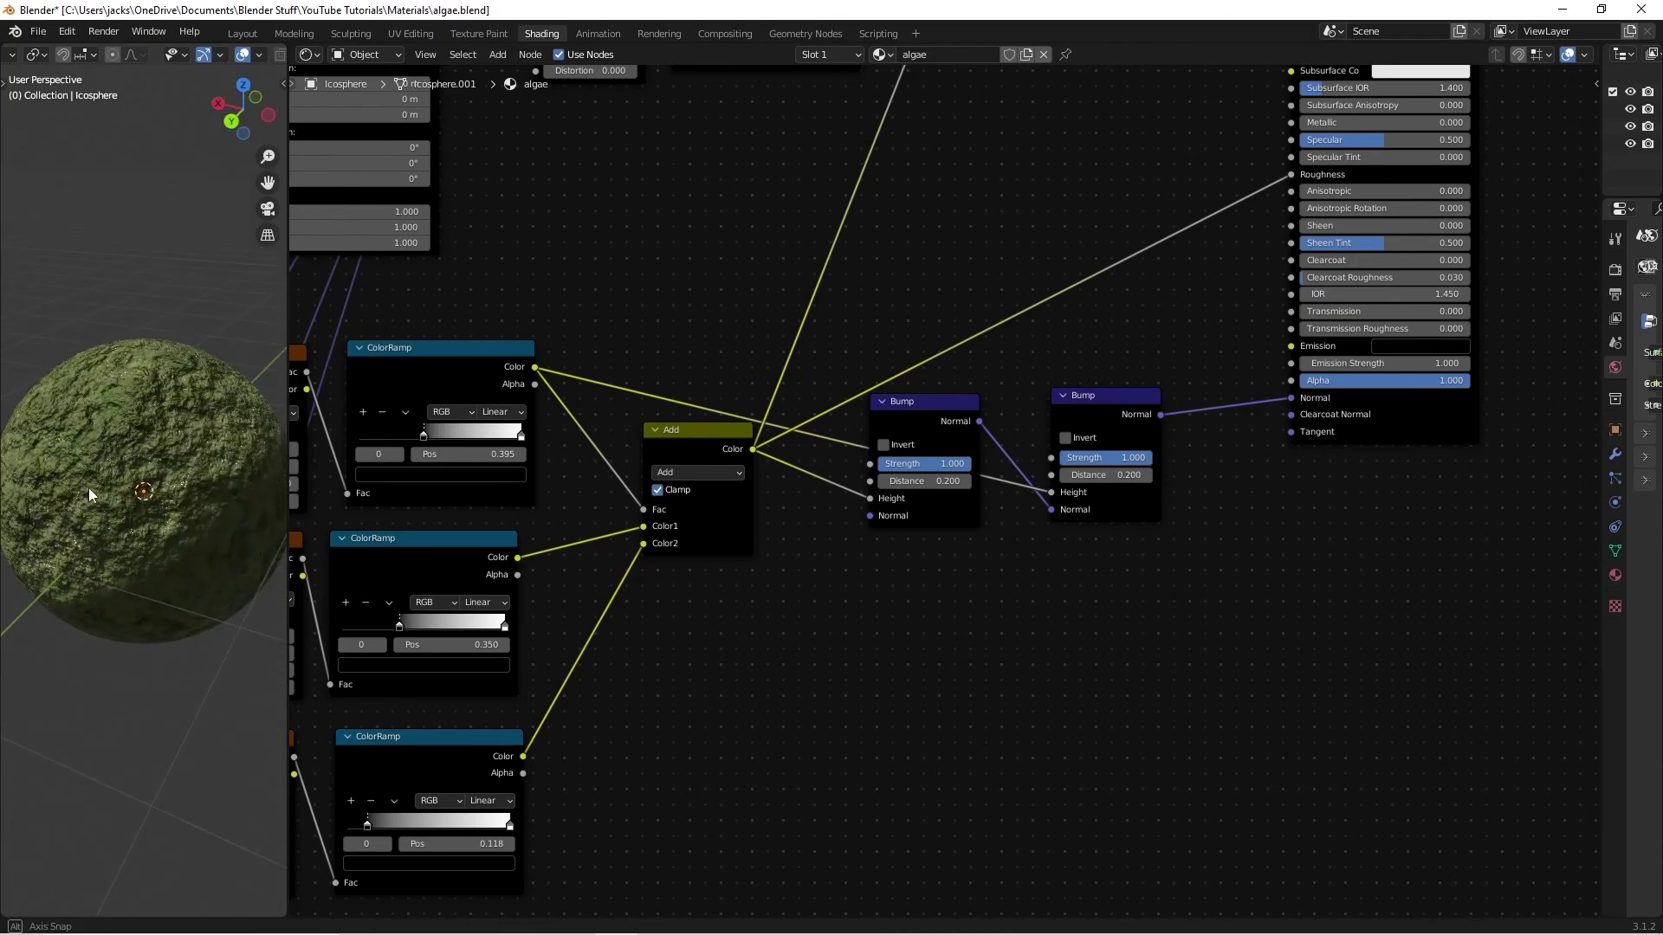
mouse_move(151, 584)
middle_mouse_down()
mouse_move(4, 575)
mouse_move(120, 507)
mouse_move(168, 559)
middle_mouse_up()
key("ctrl+s")
middle_click_drag(193, 481, 185, 455)
scroll(184, 455, "up", 2)
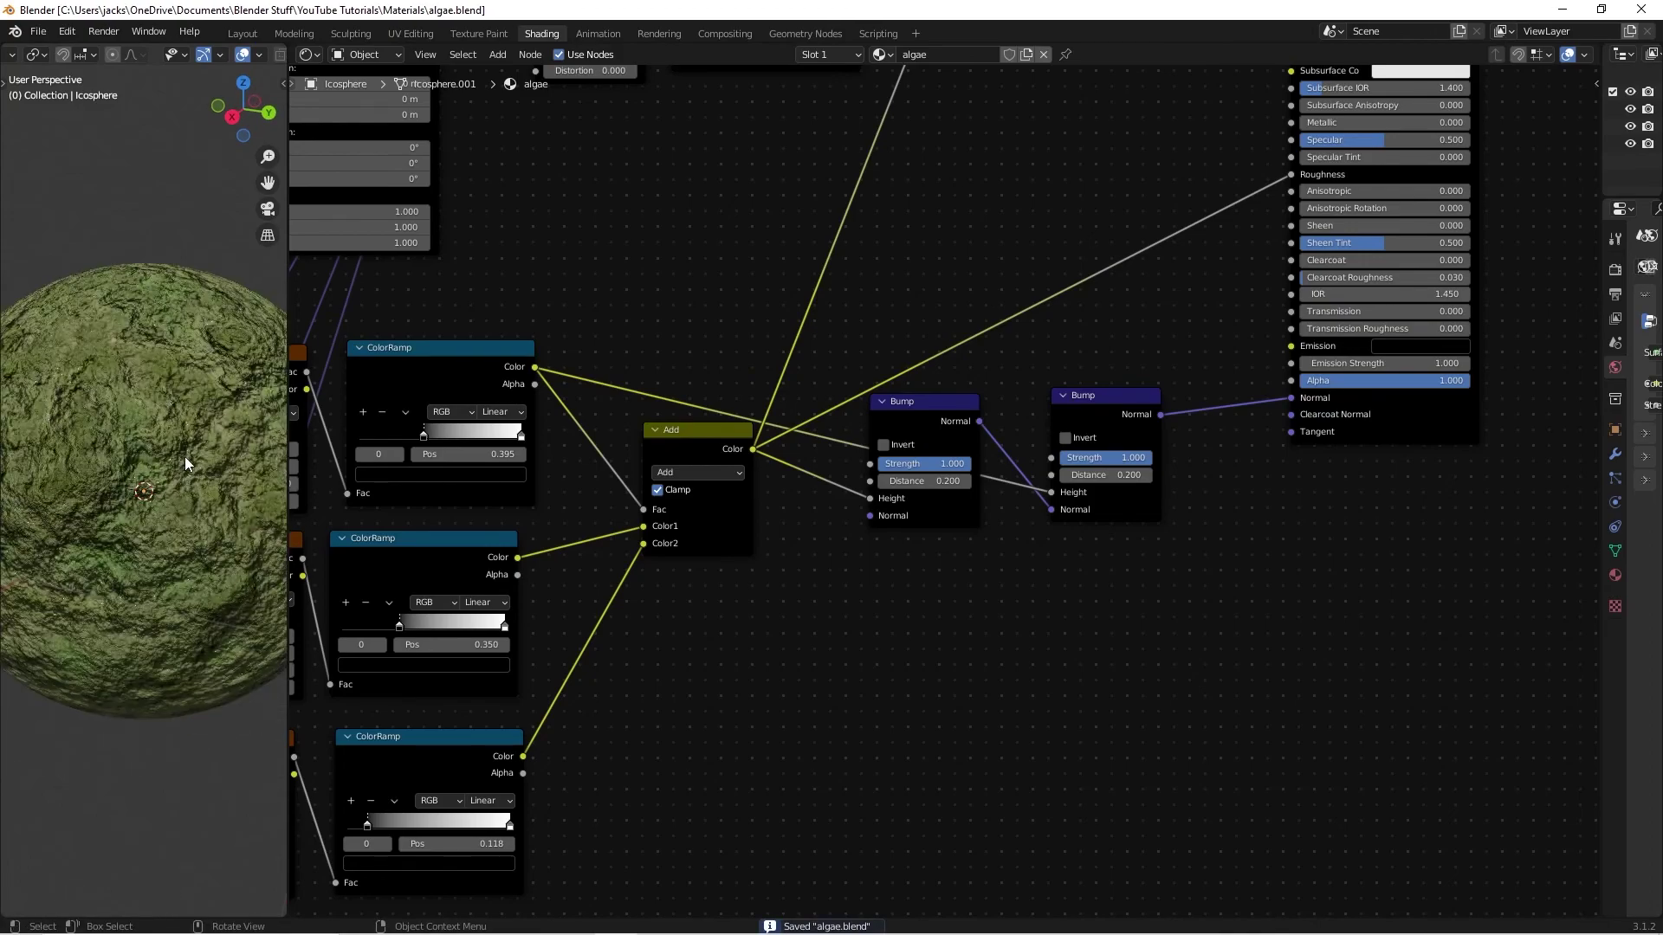
- Try Distance values of 0.5 and 1 on the second Bump node, comparing the relief on the sphere
left_click(1108, 475)
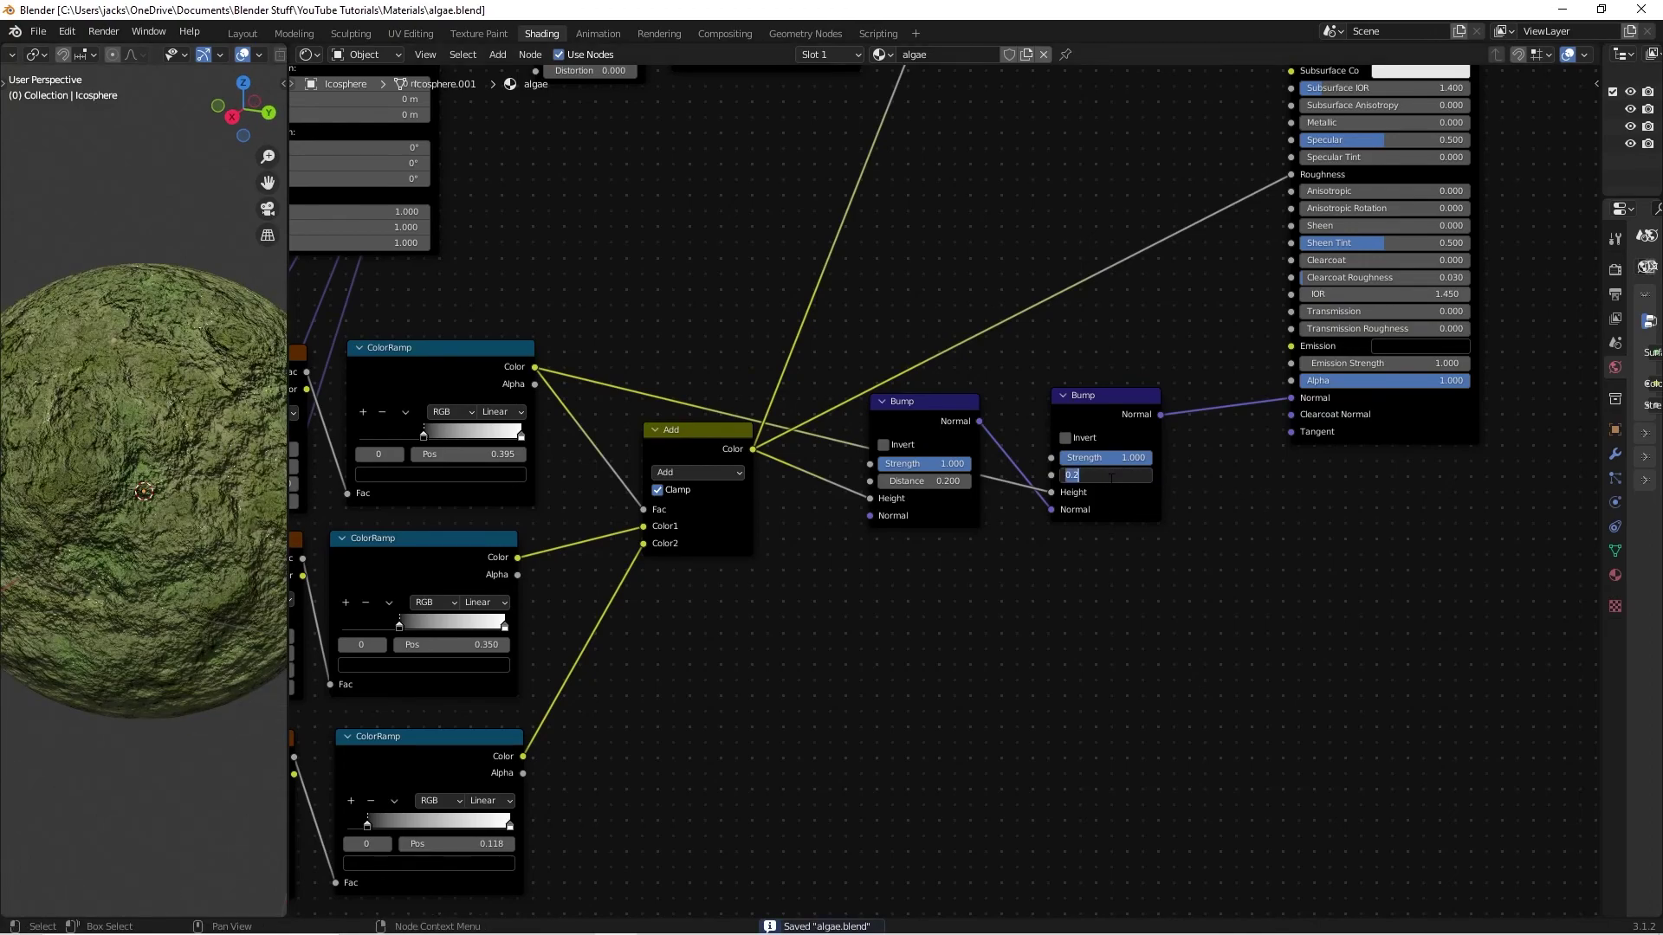
type(".5")
key("Return")
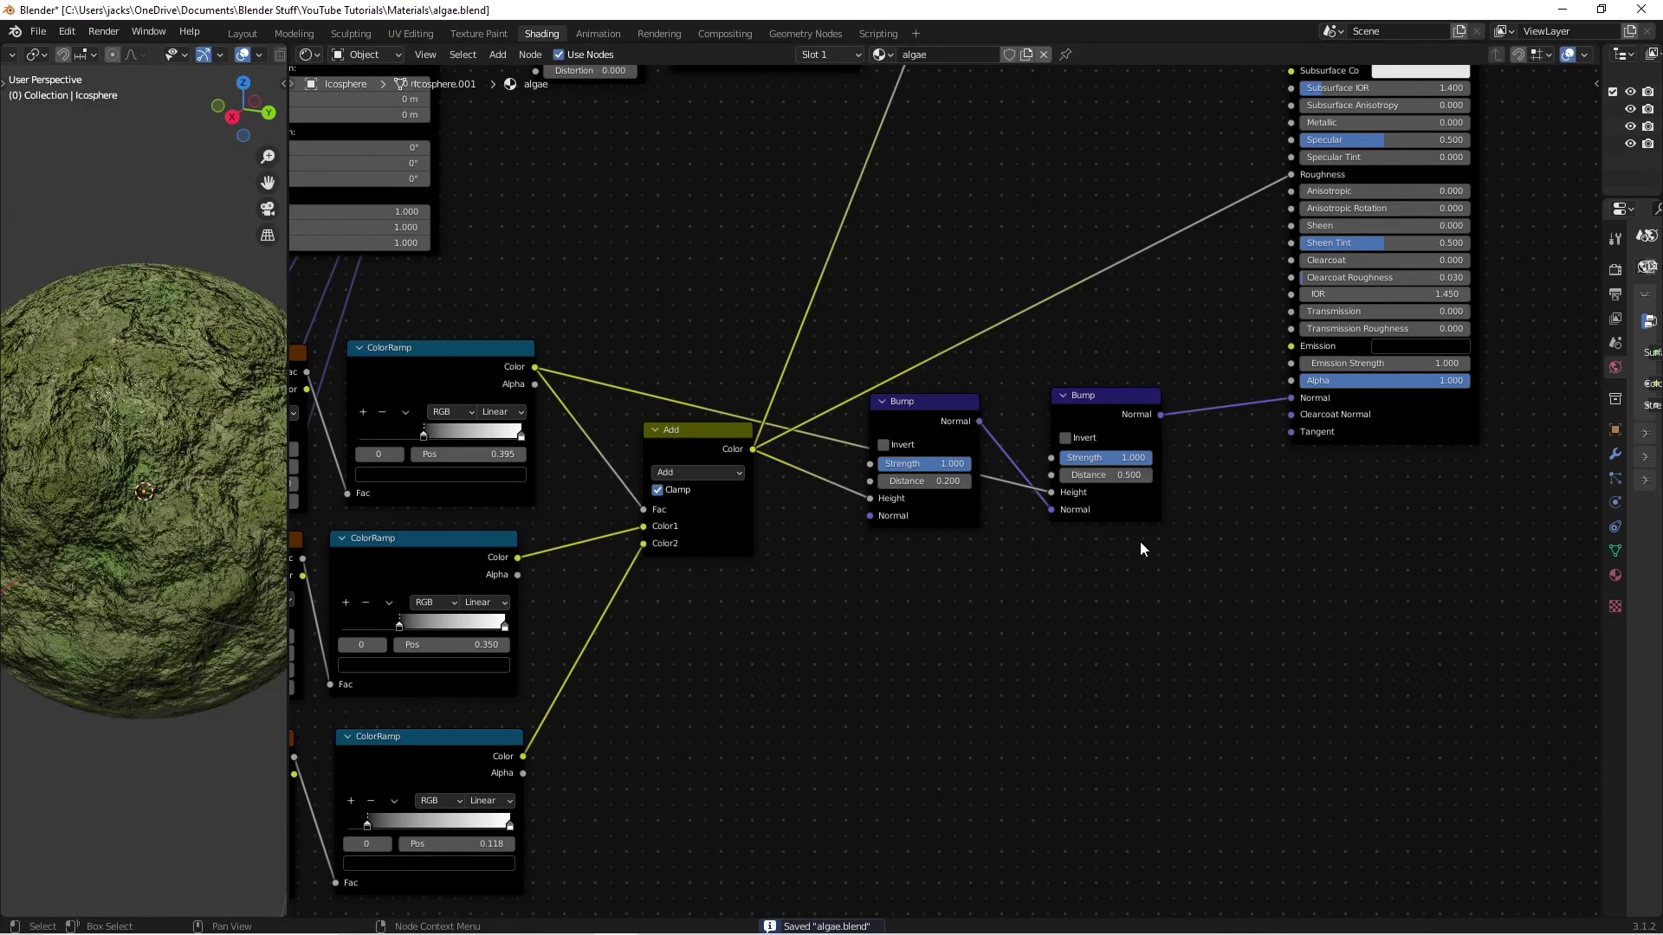
scroll(260, 500, "down", 2)
left_click(1109, 474)
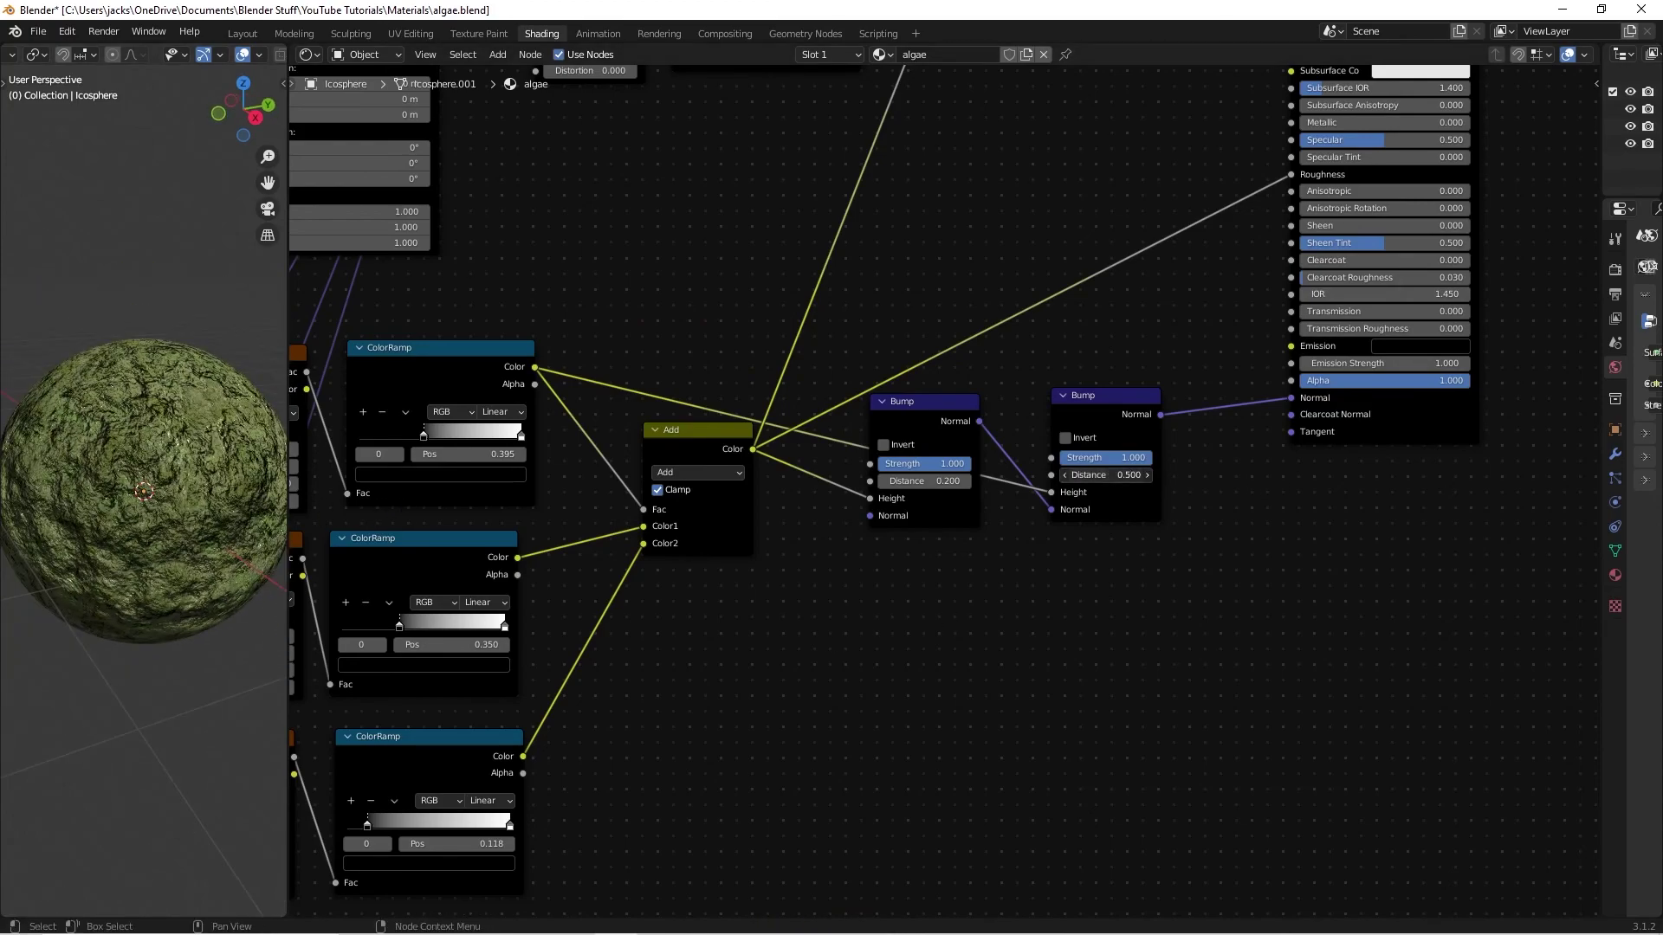
type("1")
key("Return")
middle_click_drag(165, 544, 140, 550)
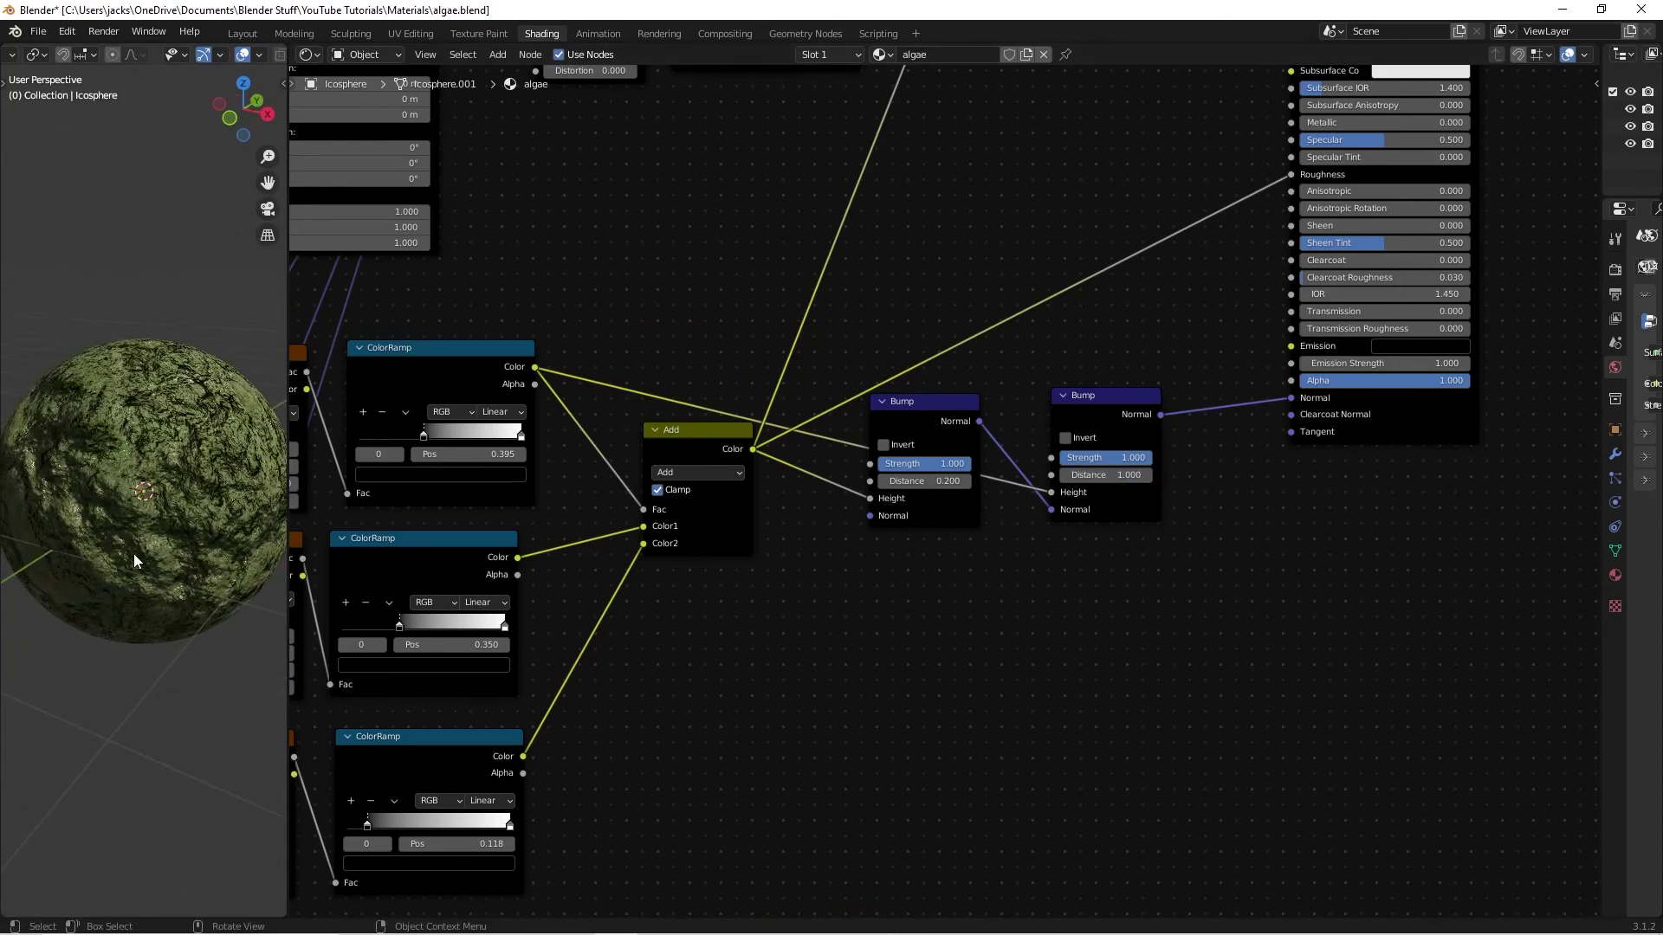
middle_click_drag(222, 473, 206, 525)
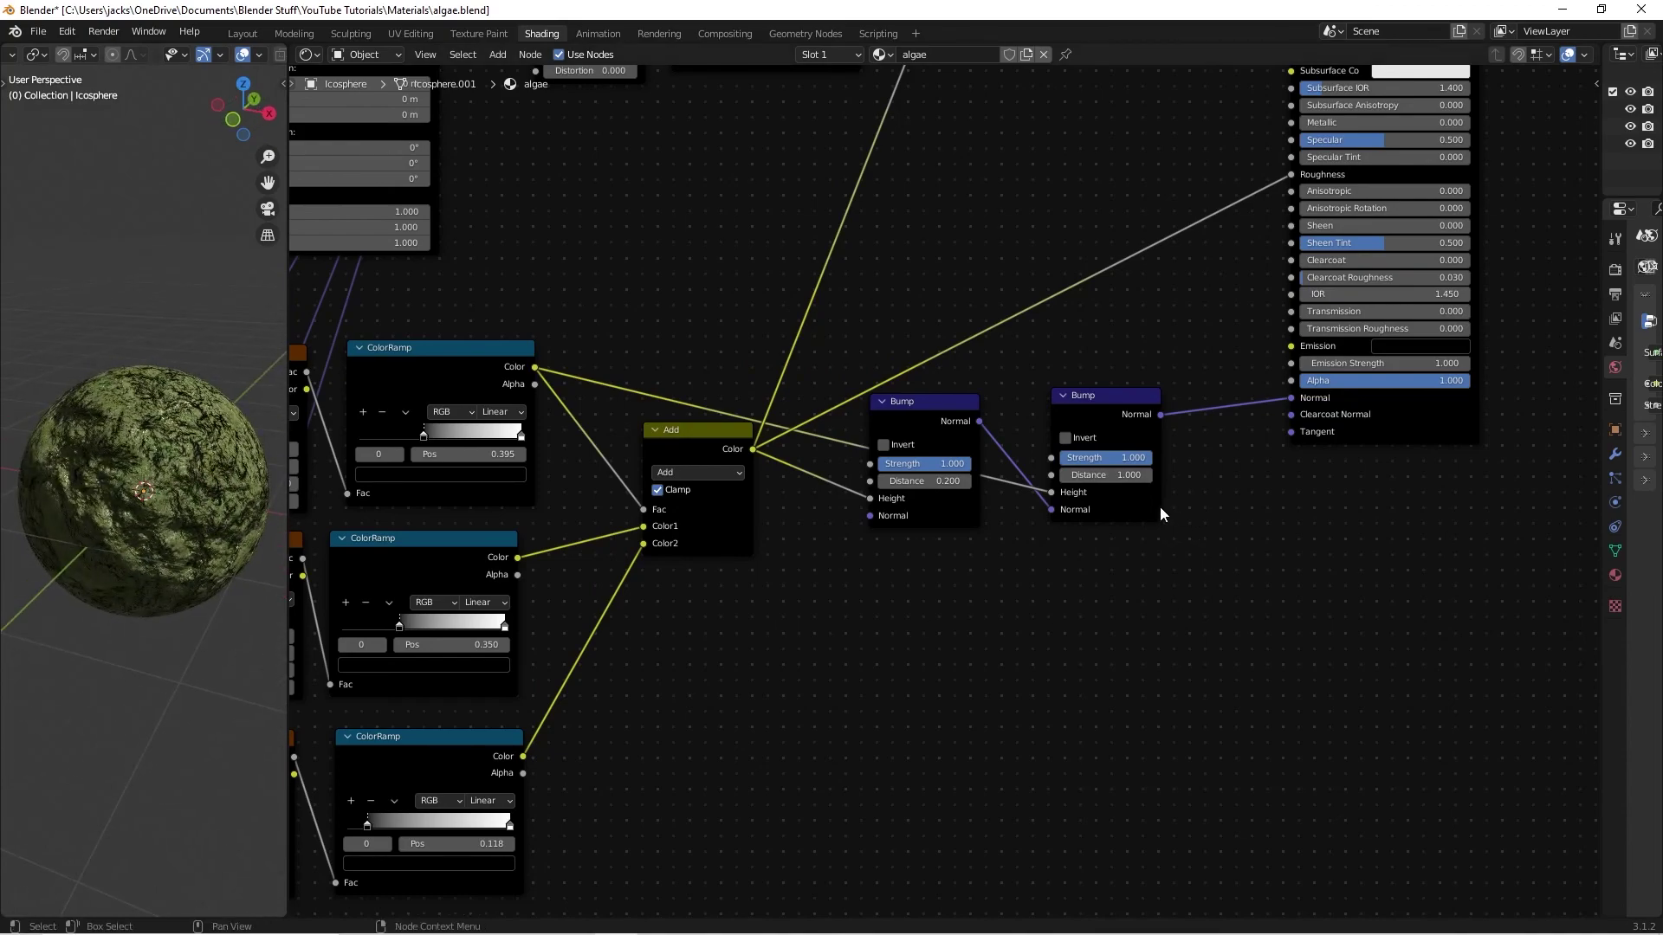
- Set the second Bump node's Distance back to 0.2 and review the color, bump and Principled BSDF connections
left_click(1106, 474)
key("BackSpace")
type("0.2")
key("Return")
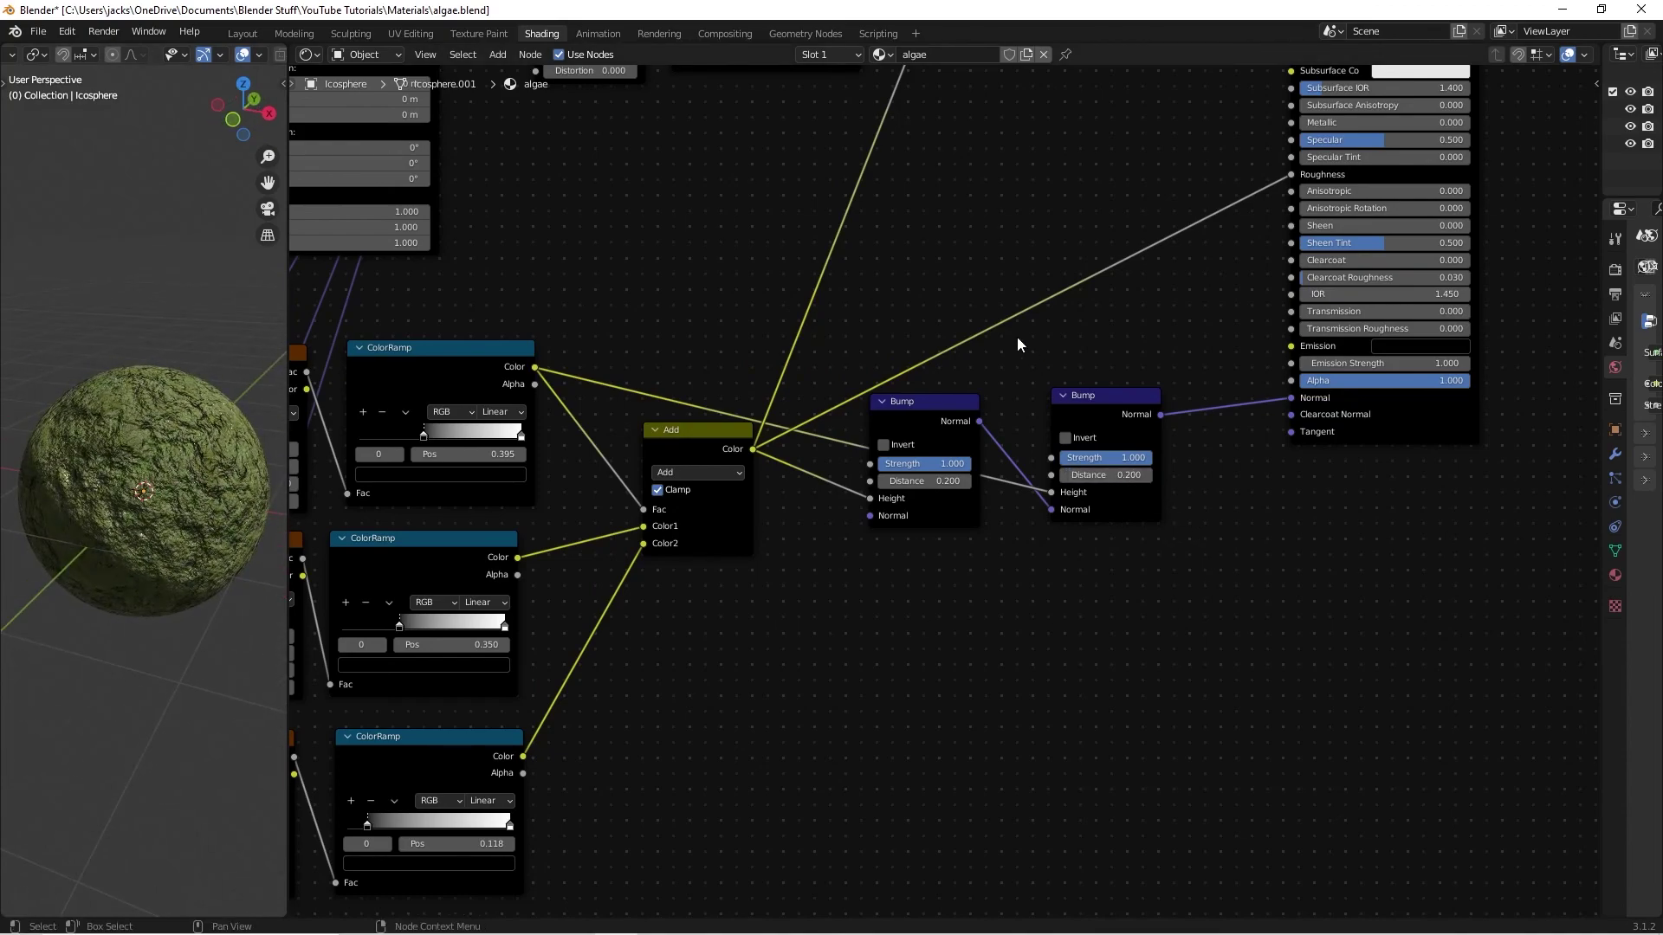
scroll(1017, 336, "down", 4)
middle_click_drag(837, 316, 794, 410)
scroll(883, 471, "up", 1)
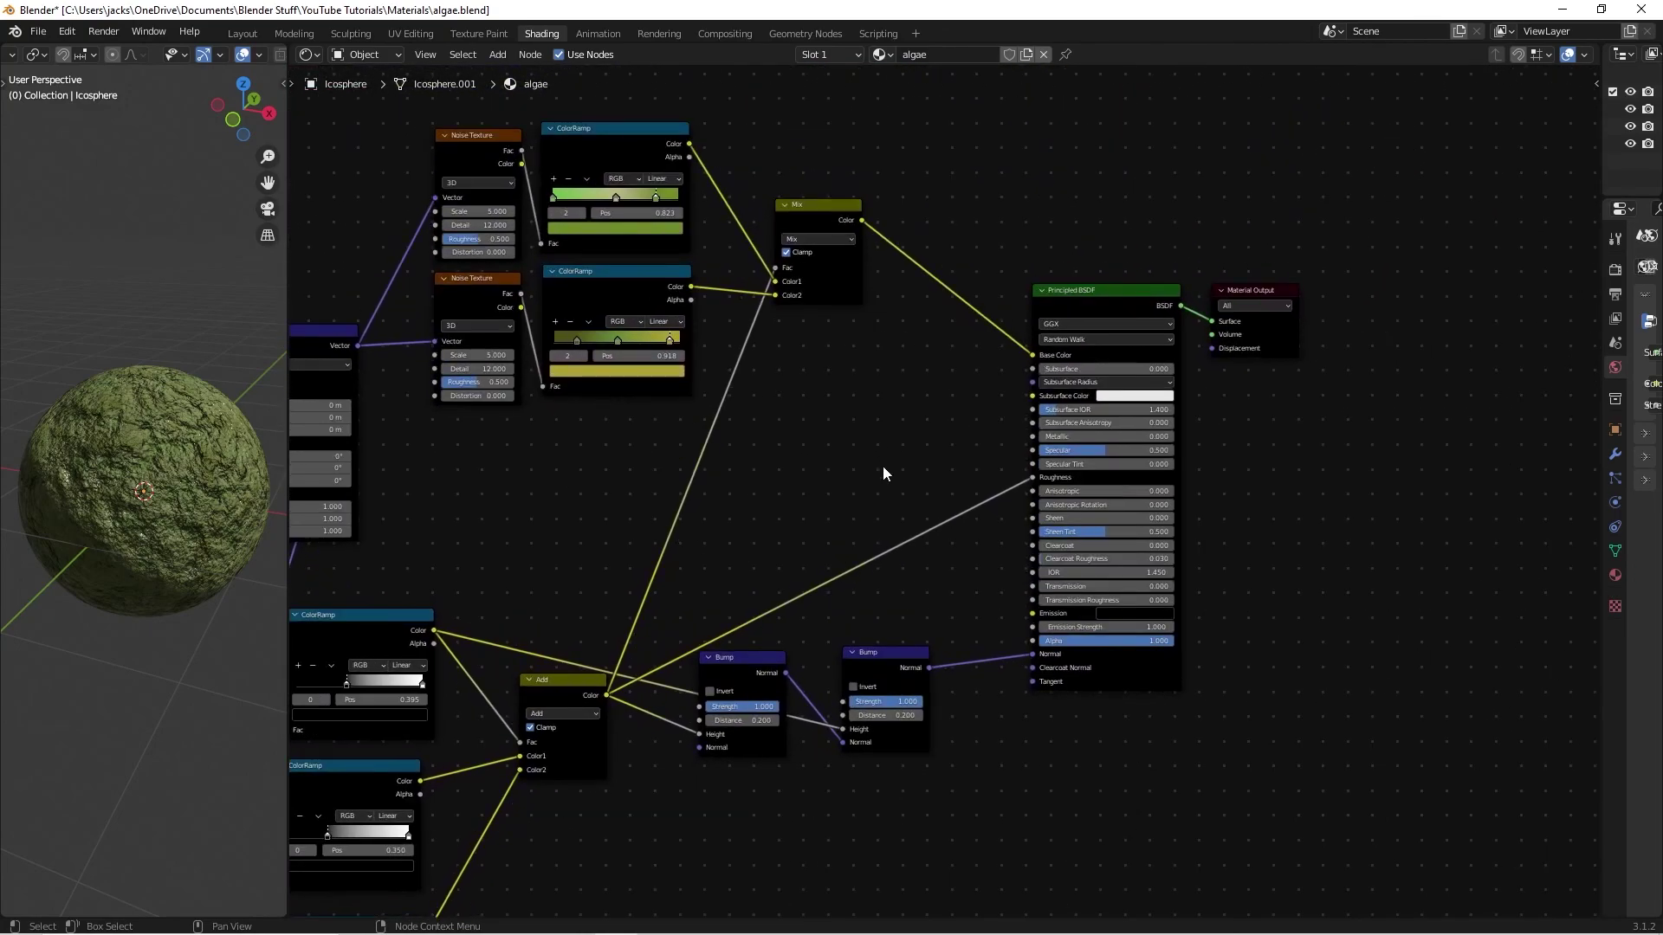
middle_click_drag(883, 471, 833, 505)
middle_click_drag(818, 725, 937, 500)
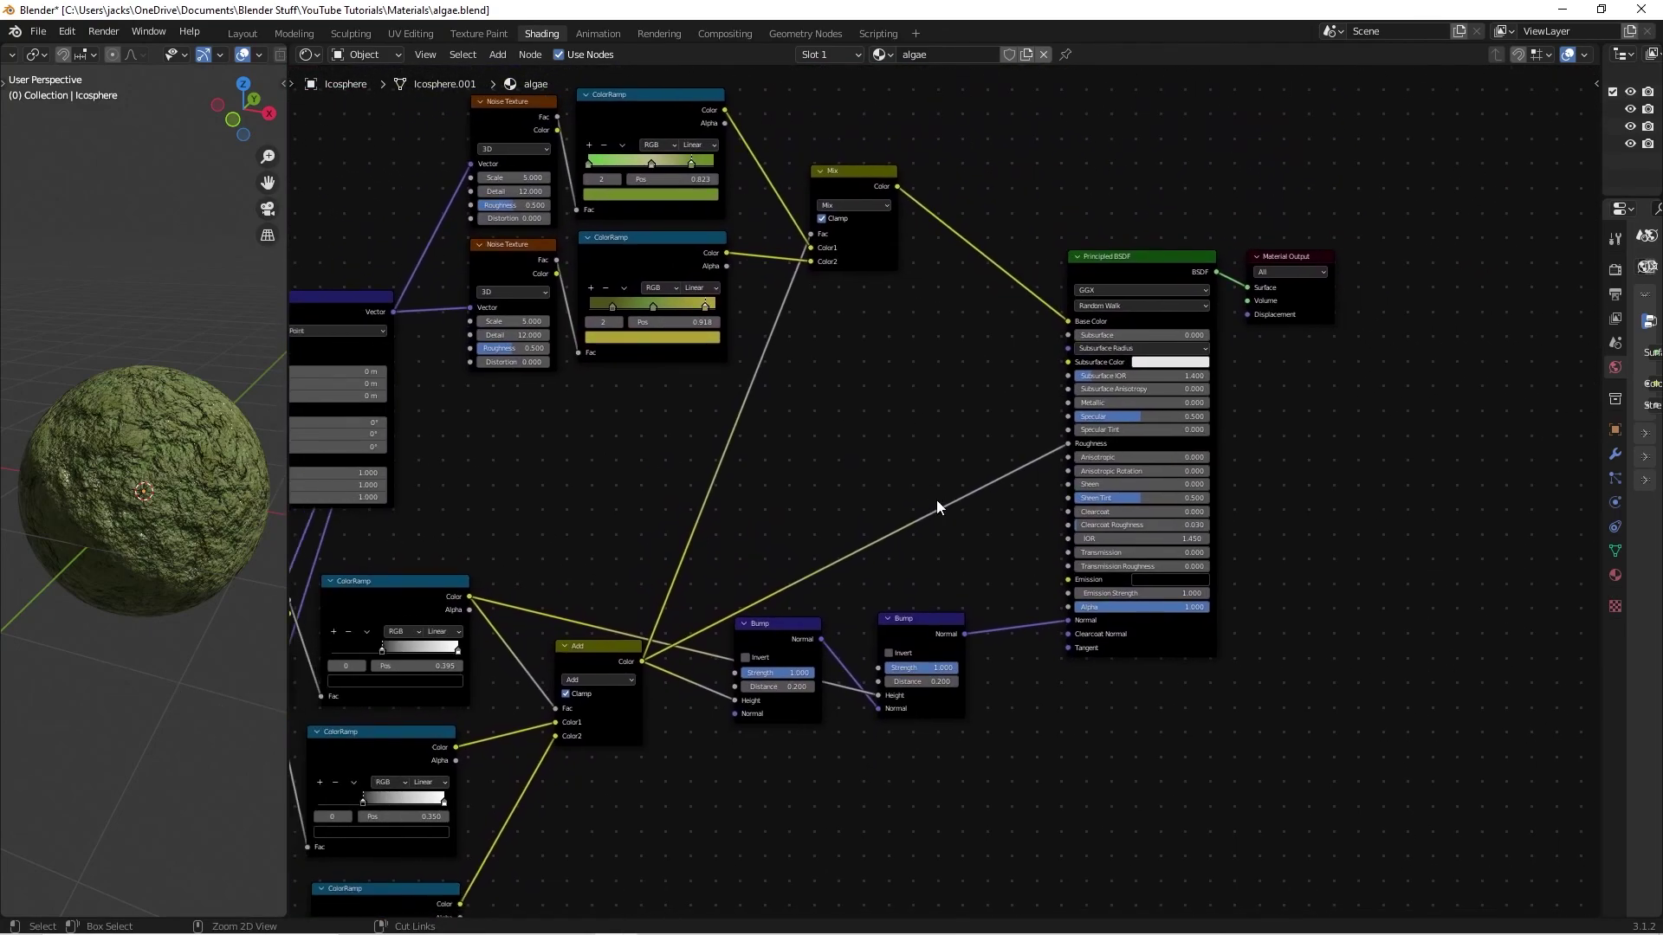